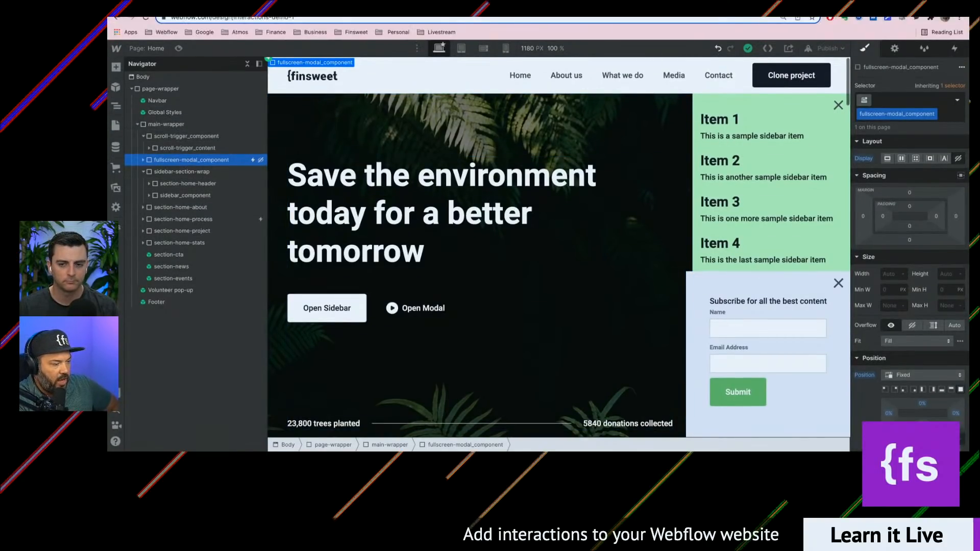
Step: Switch to the other open project, expand main-wrapper in the widened element tree and look through its sections and components
click(357, 7)
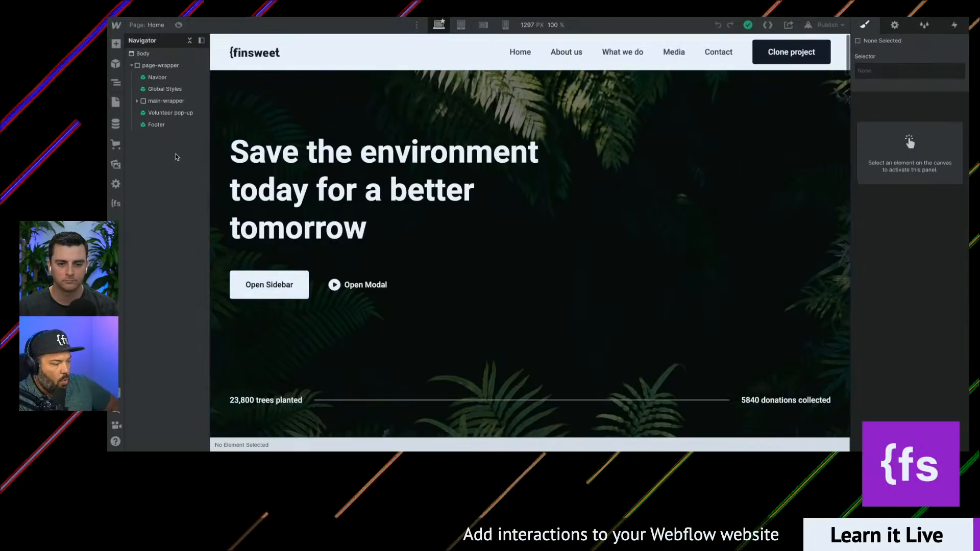
click(137, 101)
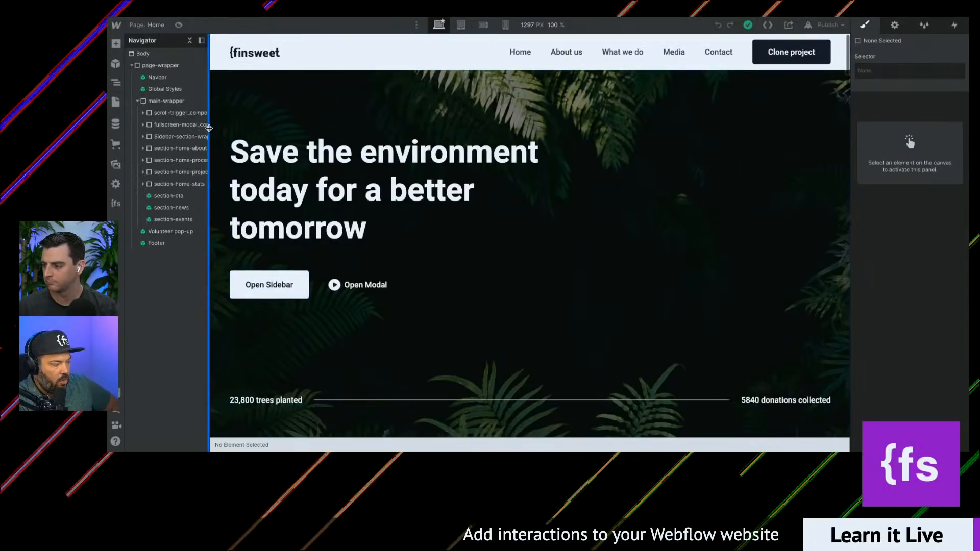
drag(210, 133, 277, 134)
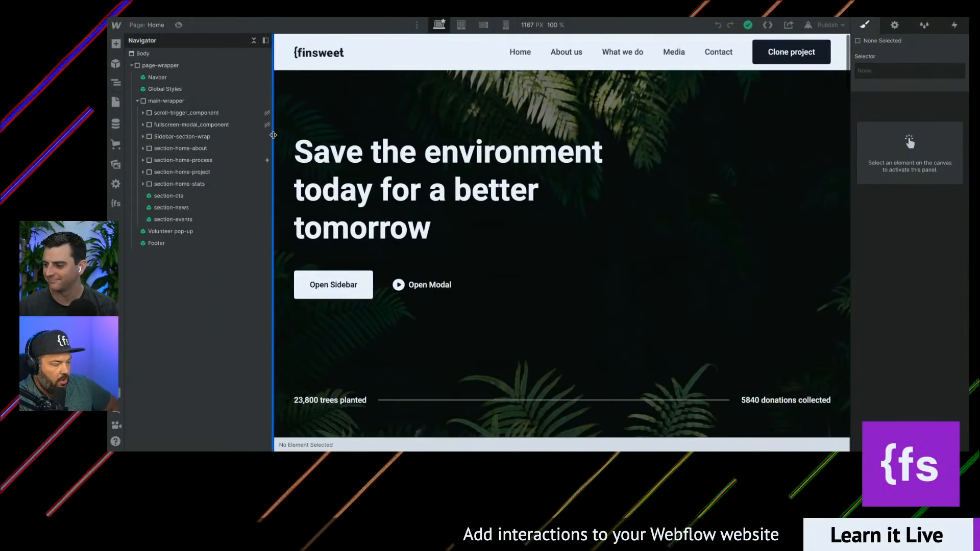
click(211, 161)
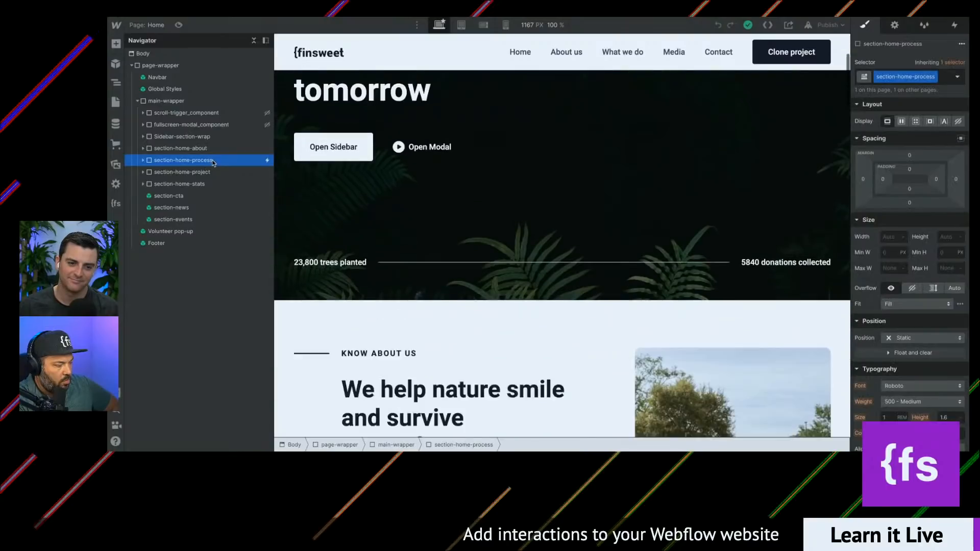
scroll(483, 228, up, 12)
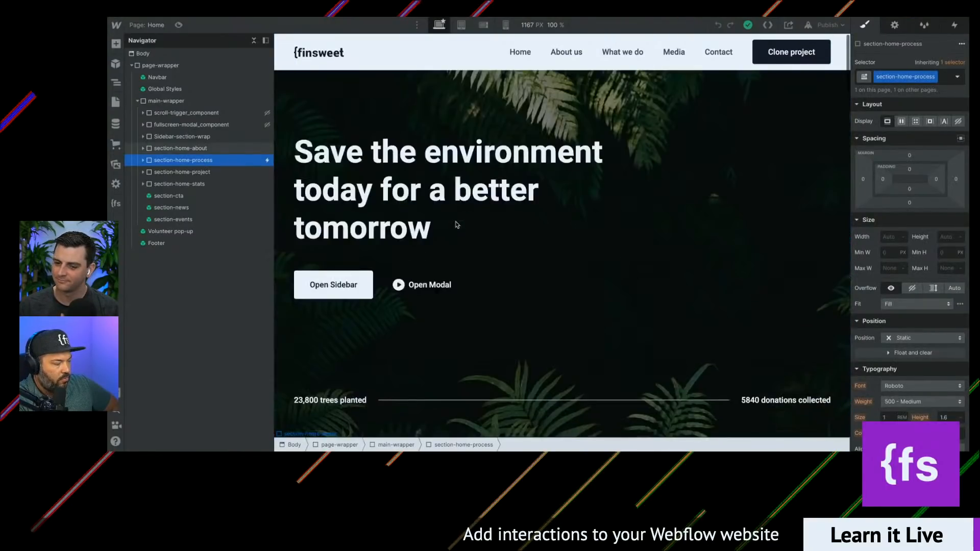
click(180, 114)
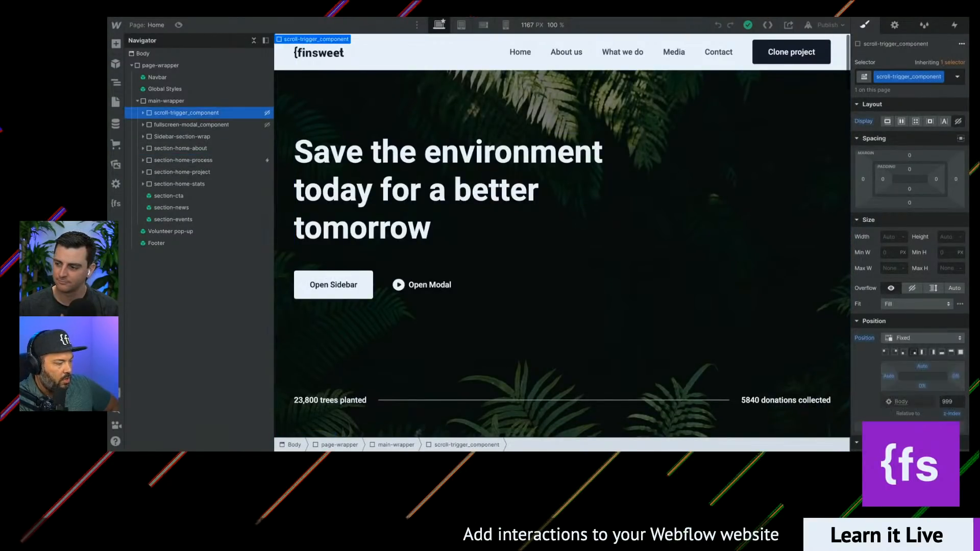
click(214, 137)
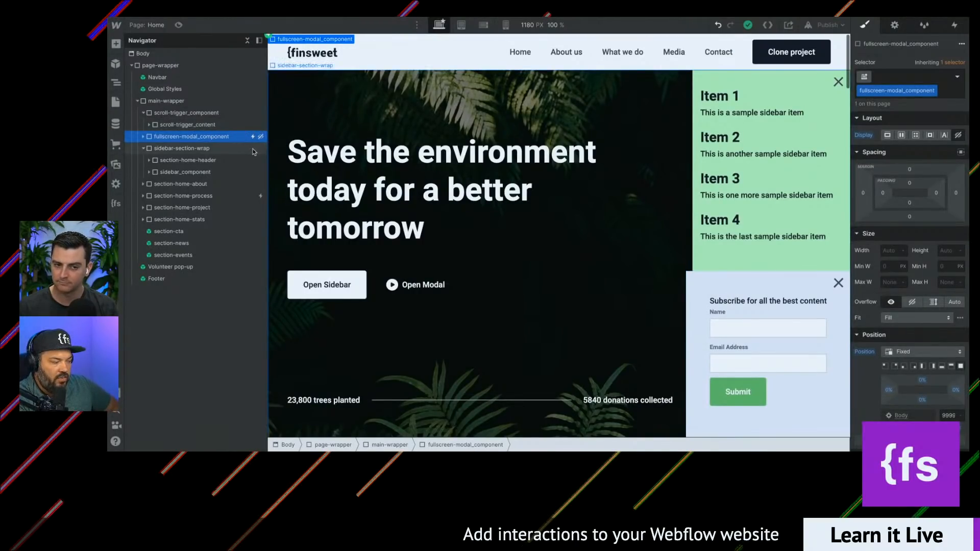
Step: Switch to the interactions demo project and inspect the fullscreen-modal_component's mouse click trigger with its close Fullscreen Modal animation
mouse_move(255, 18)
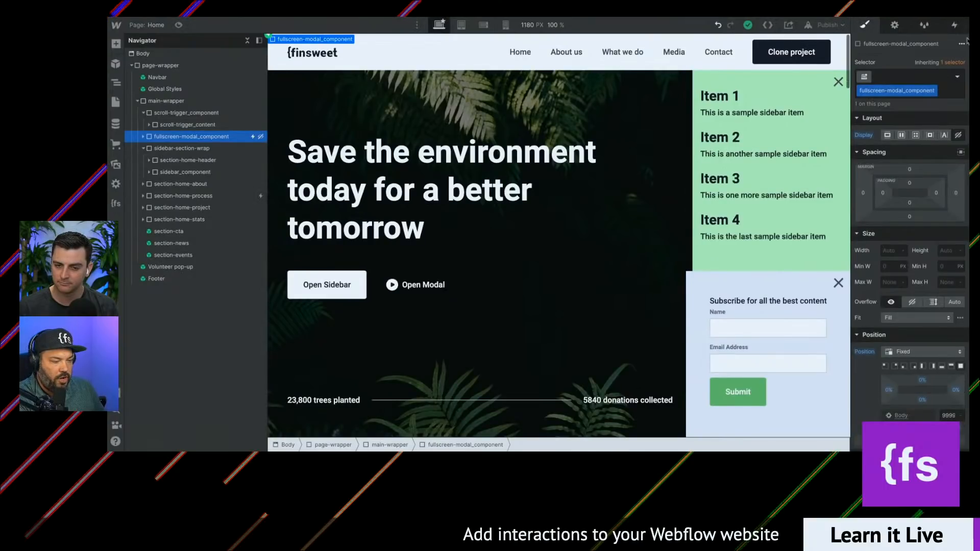
click(955, 26)
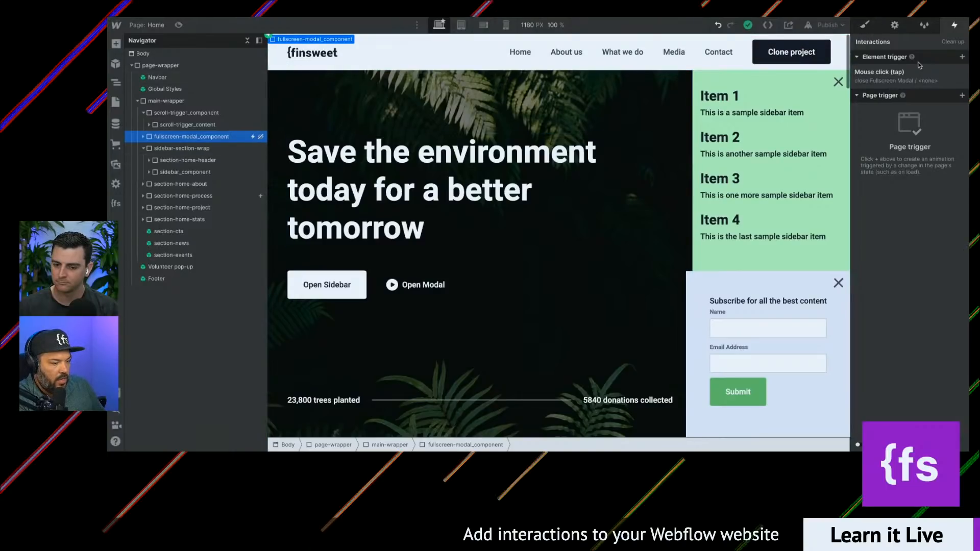
click(881, 82)
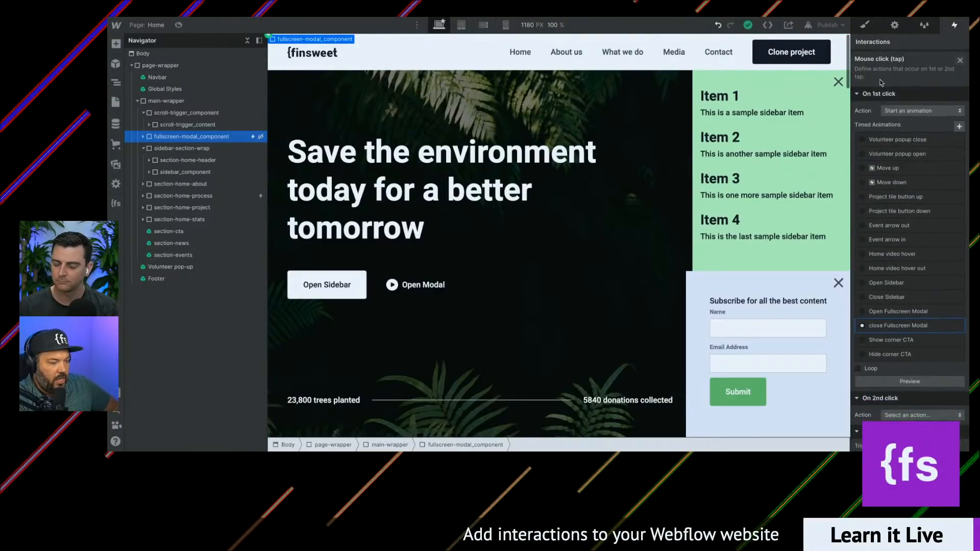
click(904, 327)
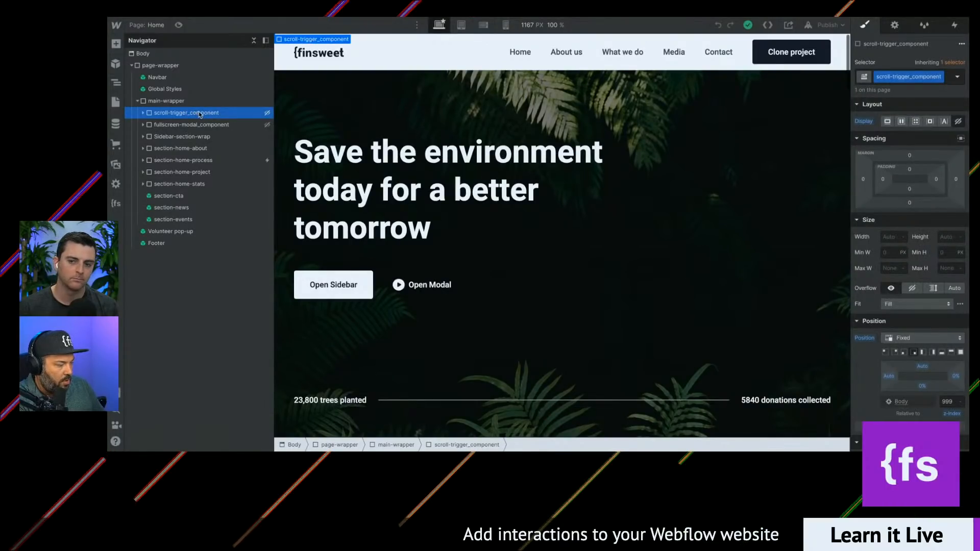
Step: In the other project, set the display of scroll-trigger_component to flex and review its nested content and position settings
click(901, 122)
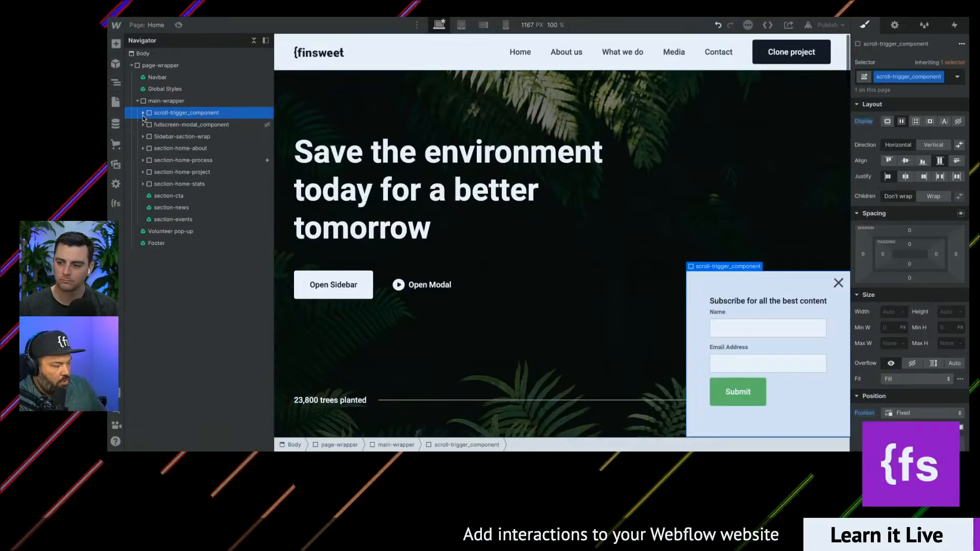
click(143, 113)
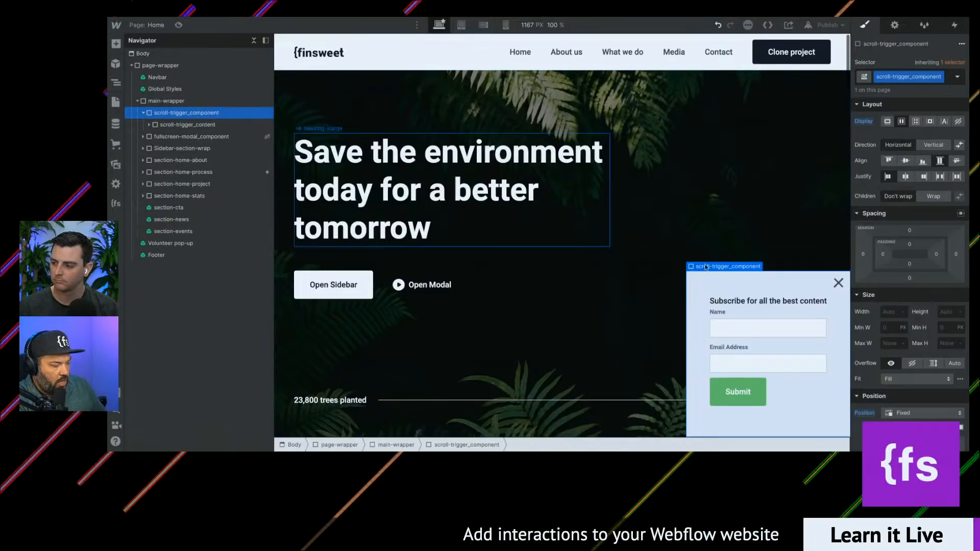
scroll(939, 347, down, 5)
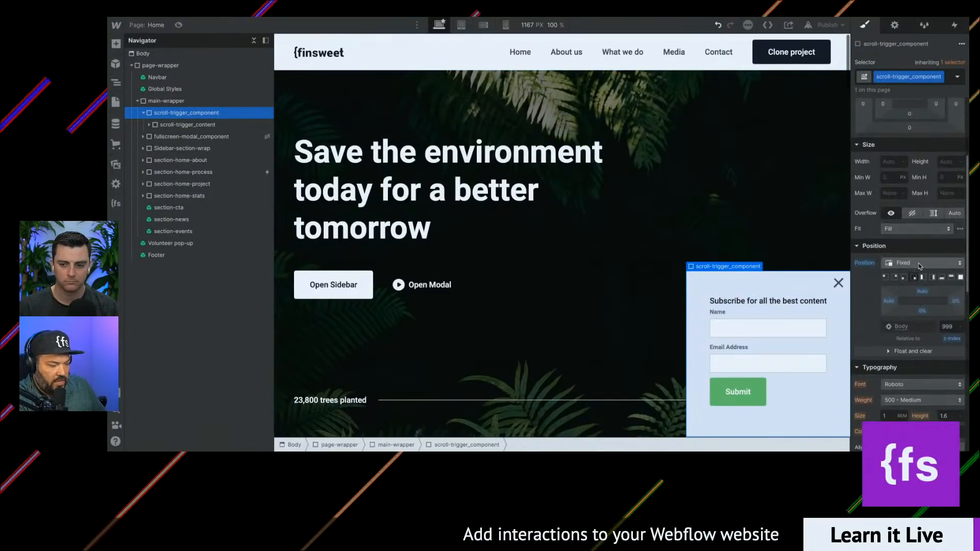
scroll(915, 302, down, 3)
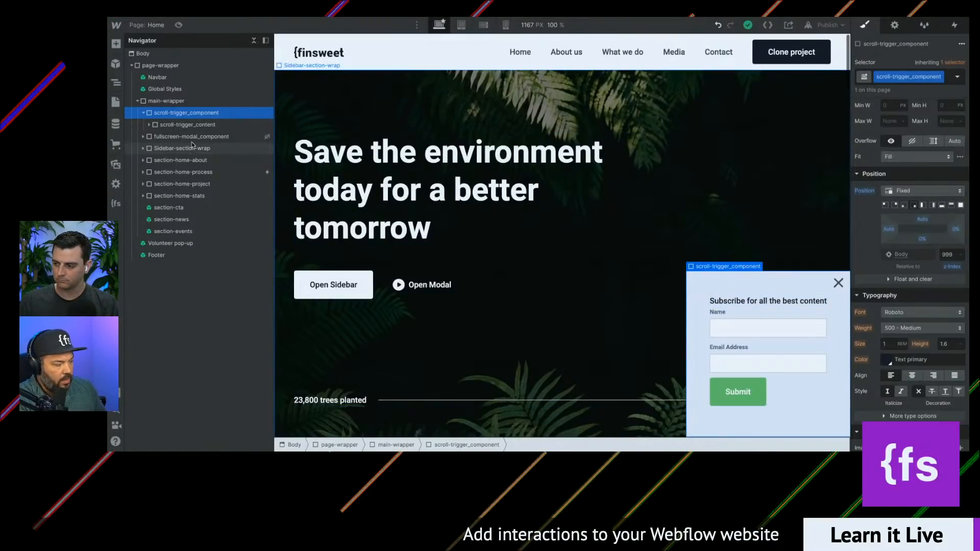
Step: Try removing sidebar_component from Sidebar-section-wrap and moving section-home-header out above the wrapper
click(173, 148)
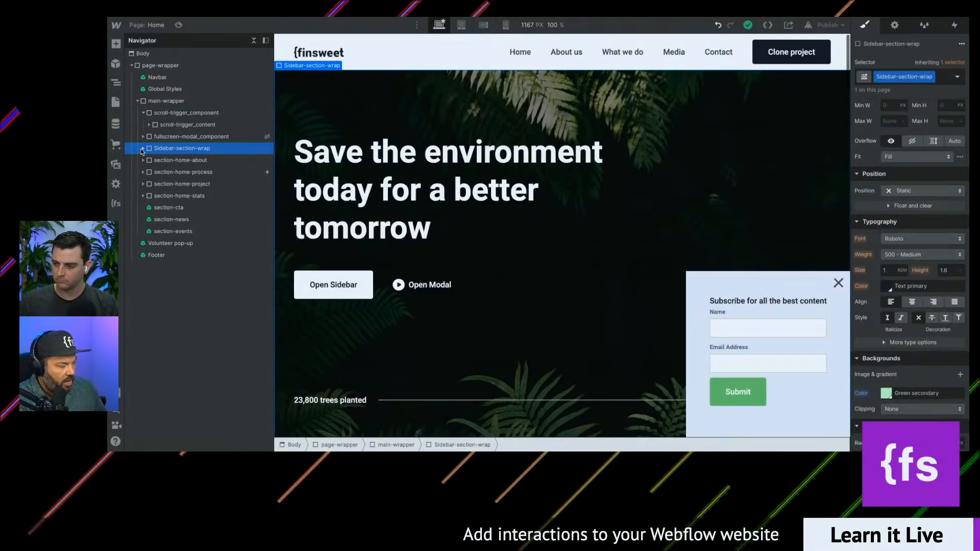
click(142, 149)
click(194, 172)
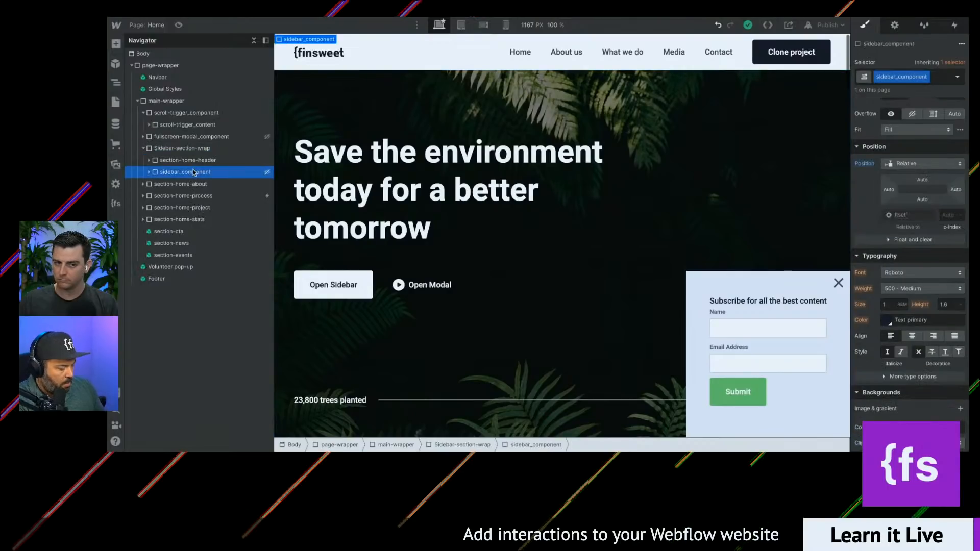
key(Delete)
drag(183, 163, 181, 147)
click(185, 162)
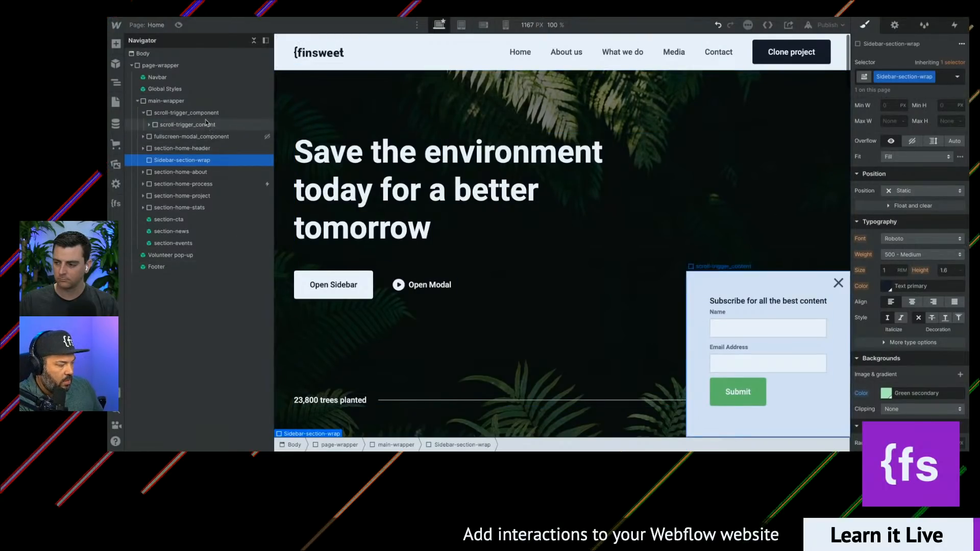
Step: Try hiding scroll-trigger_component by setting its display to none, and collapse its child elements
click(187, 113)
scroll(953, 177, up, 5)
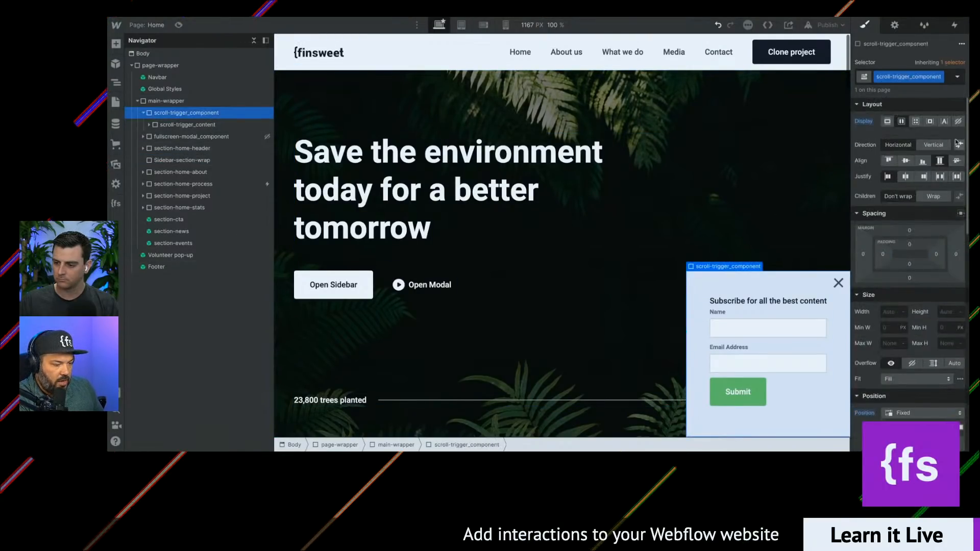
click(958, 121)
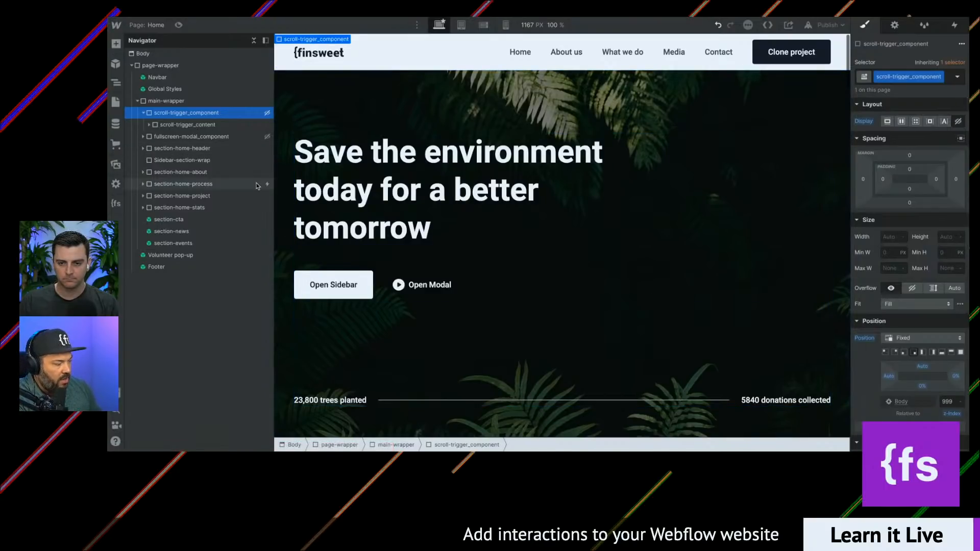
click(143, 113)
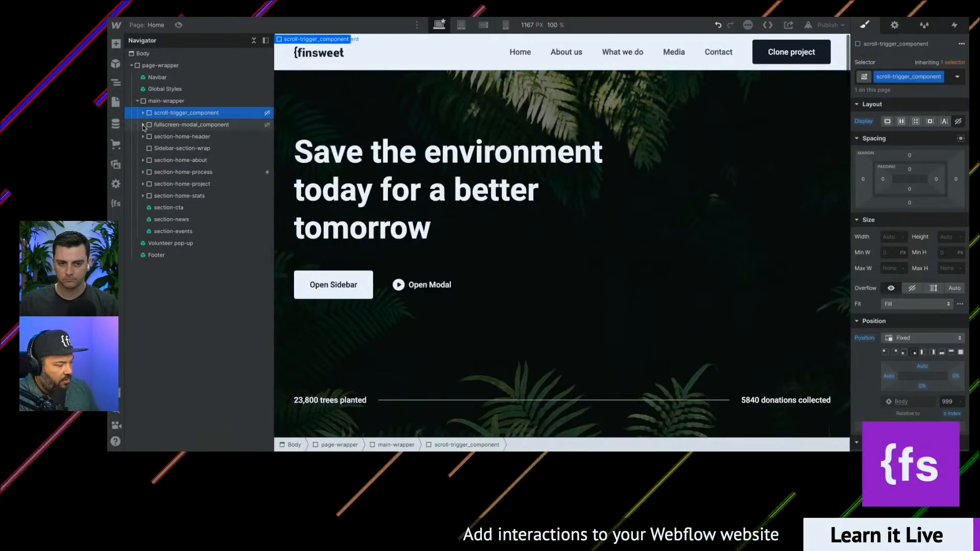
Step: Move section-home-header out above Sidebar-section-wrap and cut sidebar_component, leaving the wrapper empty
click(199, 137)
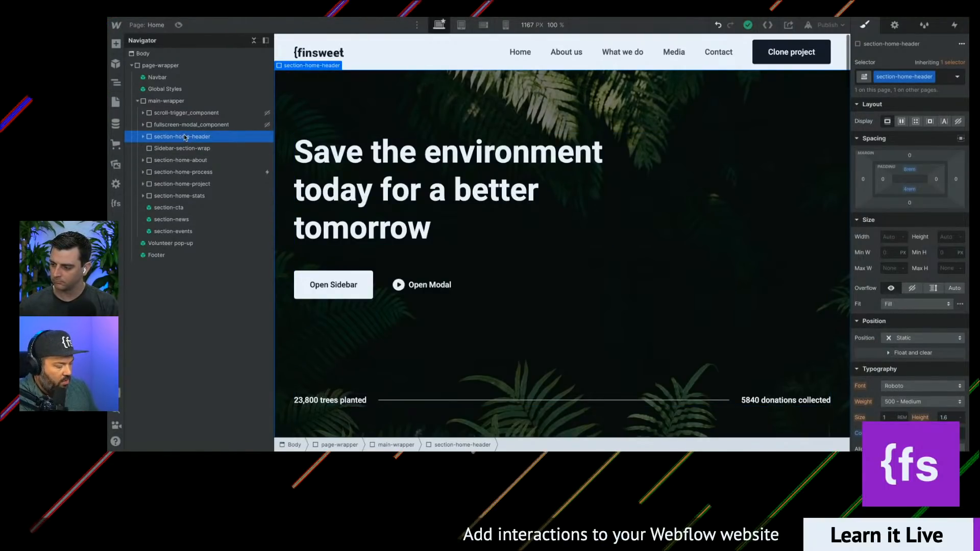
drag(185, 137, 187, 149)
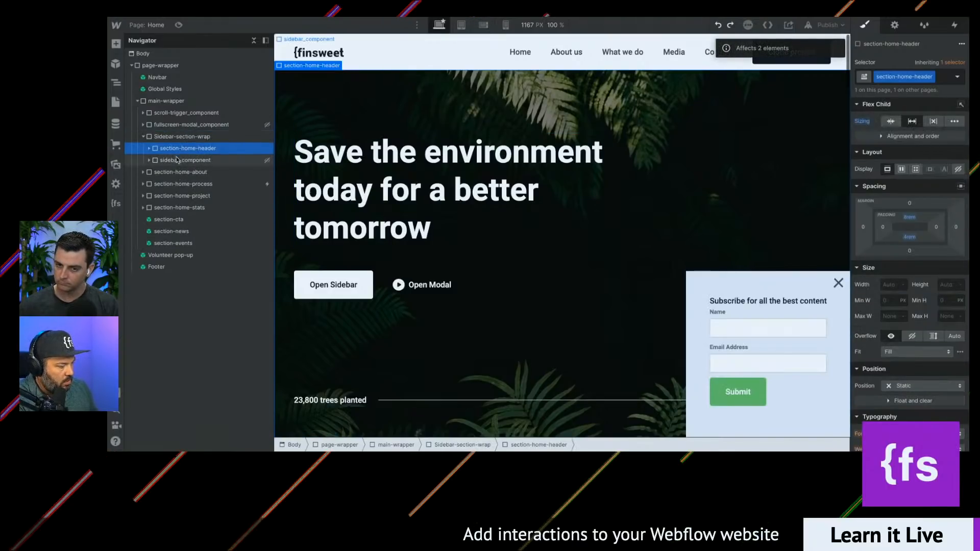
click(180, 138)
mouse_move(184, 147)
mouse_down()
mouse_move(183, 136)
mouse_move(182, 149)
mouse_up()
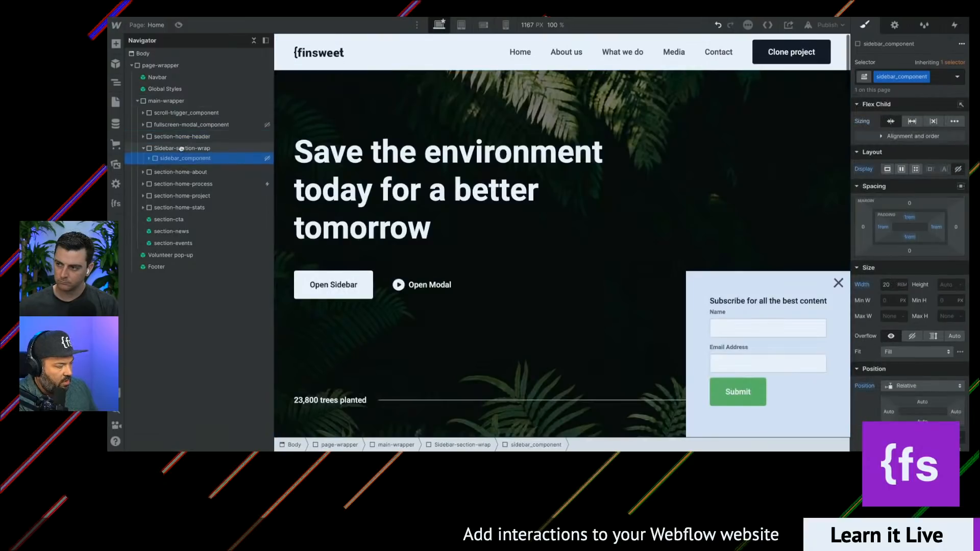
key(Delete)
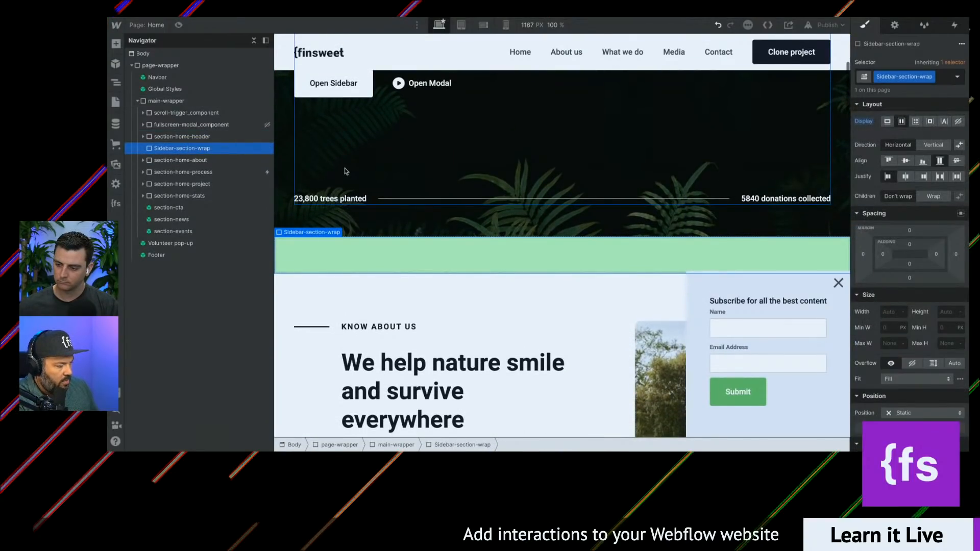
Step: Hide the subscribe form's scroll-trigger_content by setting its display to none
click(222, 126)
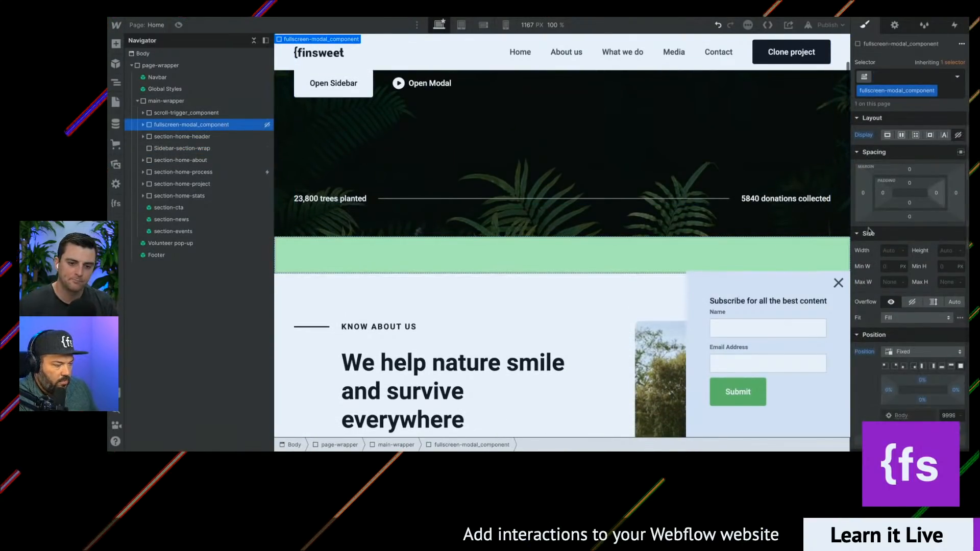
click(701, 279)
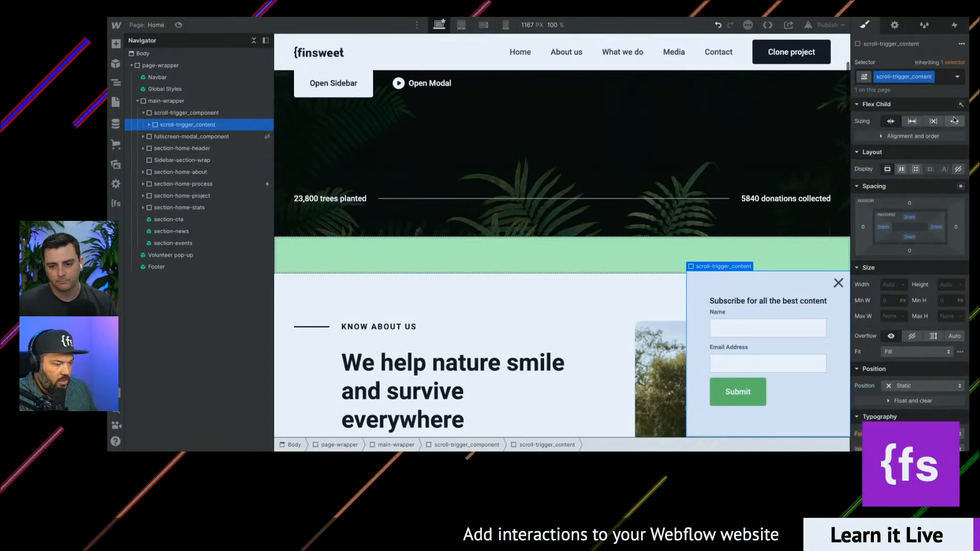
click(958, 169)
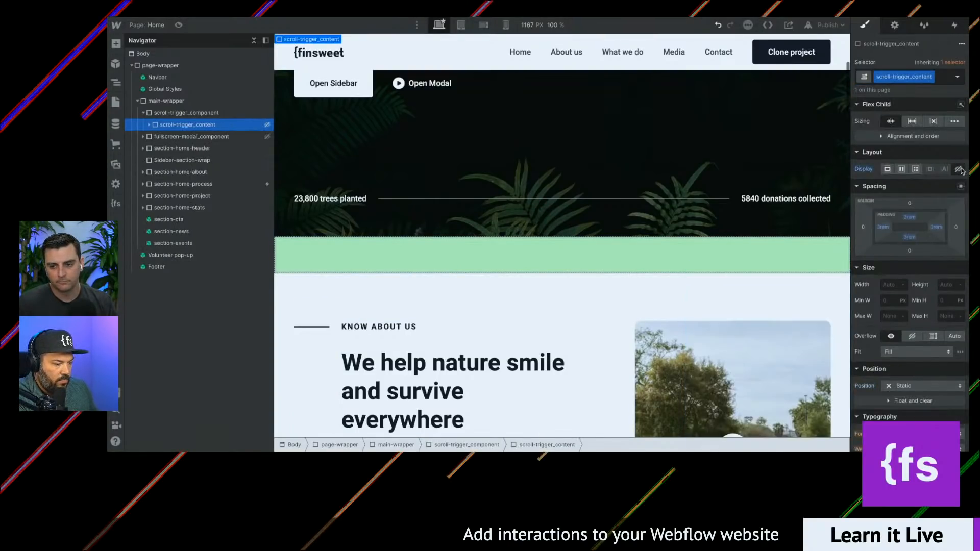
Step: Nest section-home-header inside the empty Sidebar-section-wrap
click(186, 148)
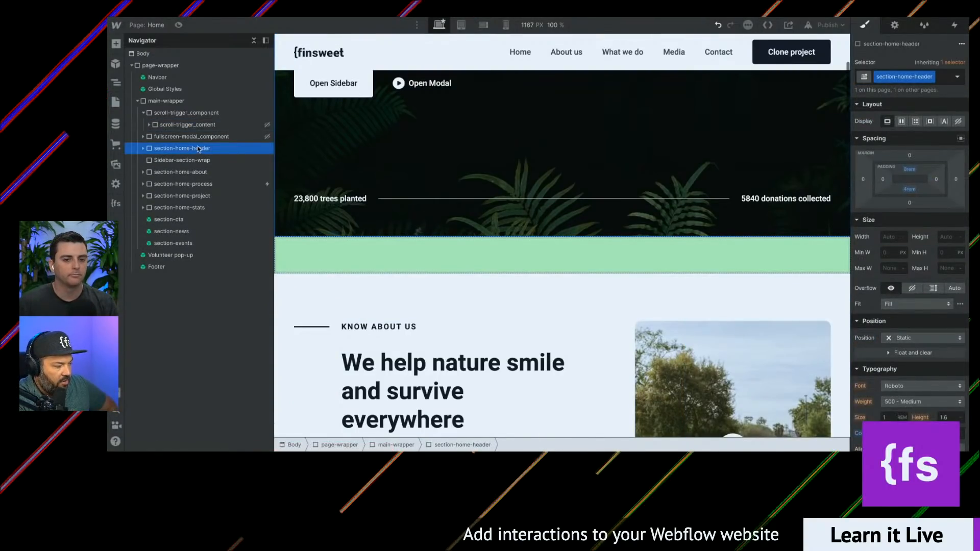
click(184, 160)
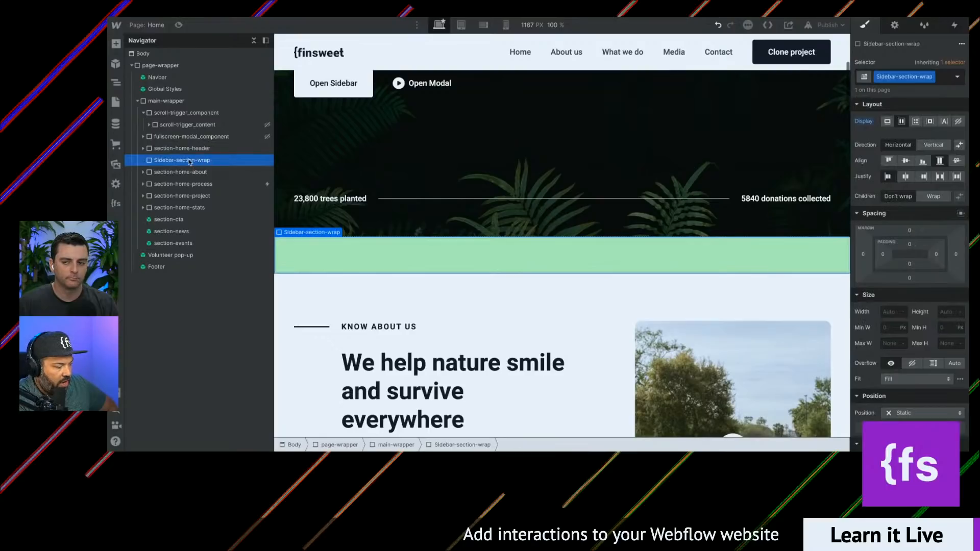
click(158, 149)
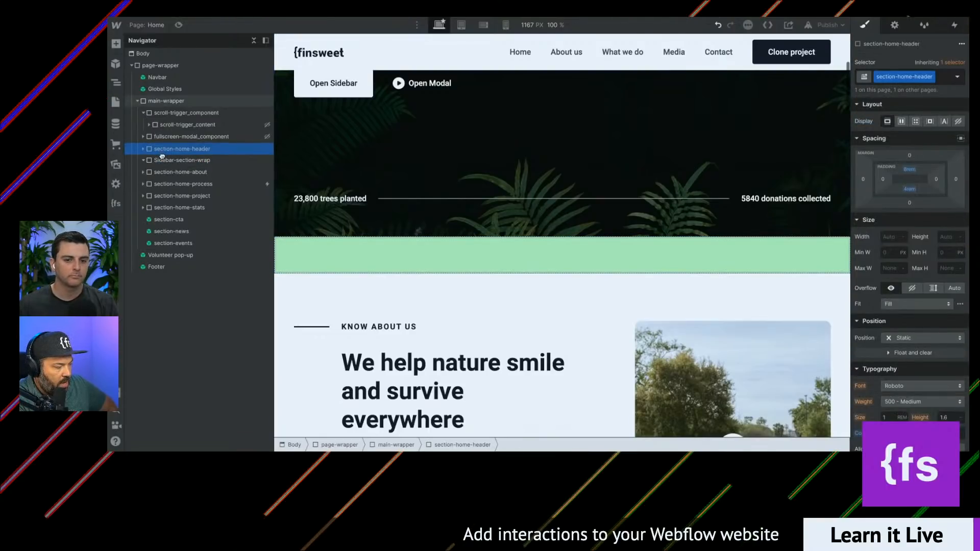
drag(164, 160, 164, 158)
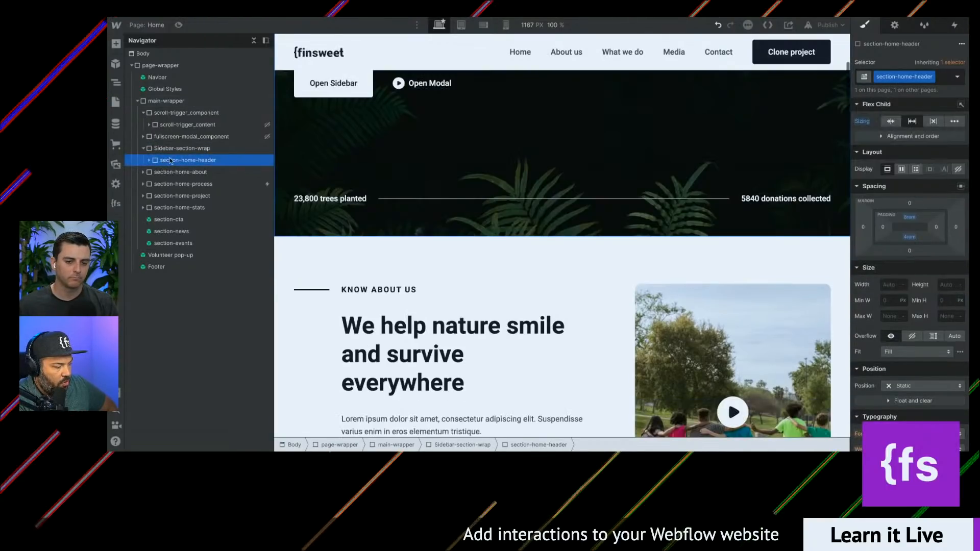
Step: Paste sidebar_component into Sidebar-section-wrap after section-home-header and set its display to flex
click(190, 149)
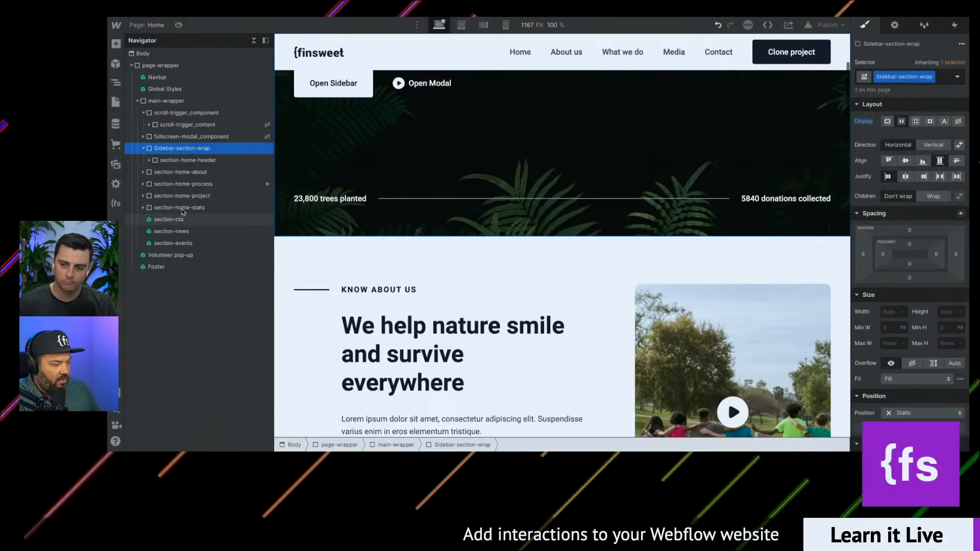
key(ctrl+v)
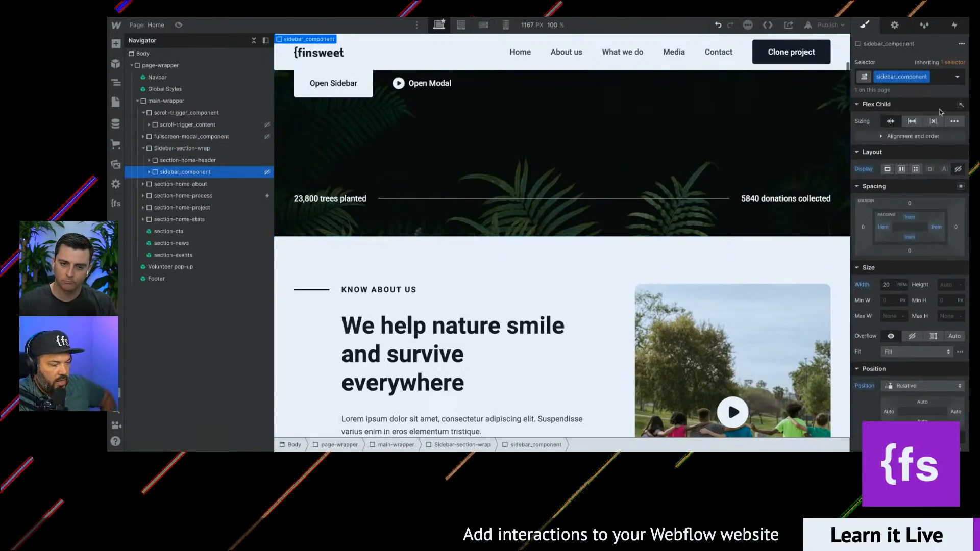
click(901, 169)
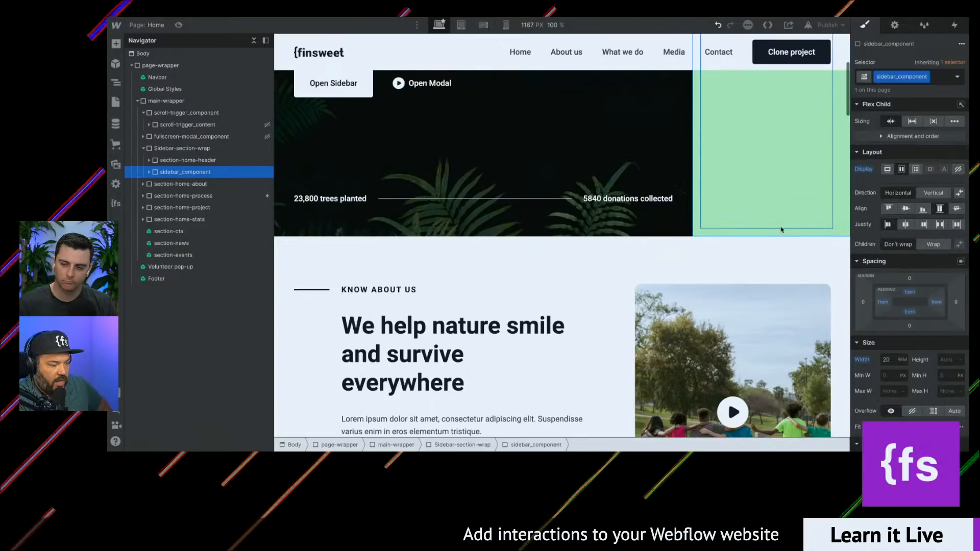
Step: Examine how section-home-header and sidebar_component sit side by side inside Sidebar-section-wrap
scroll(781, 230, up, 4)
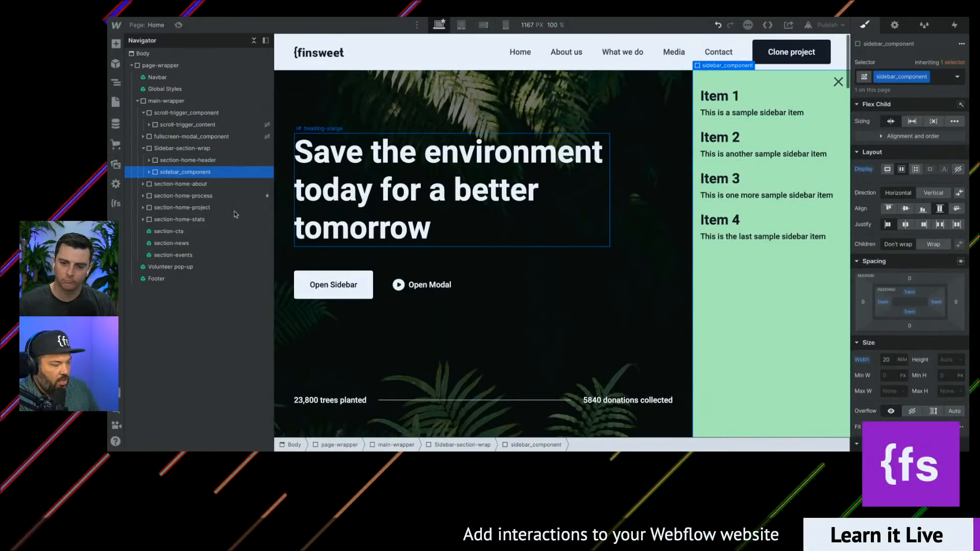
click(148, 149)
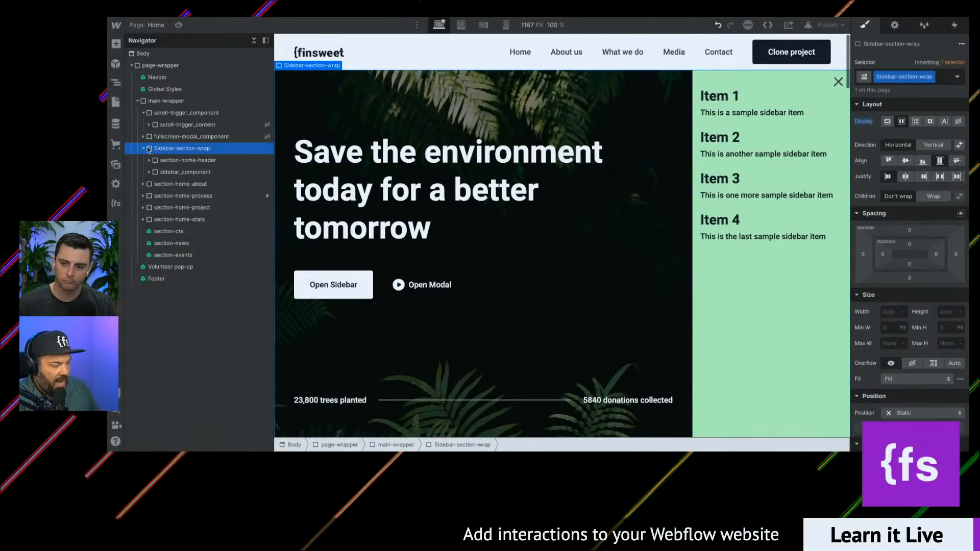
click(186, 162)
click(203, 171)
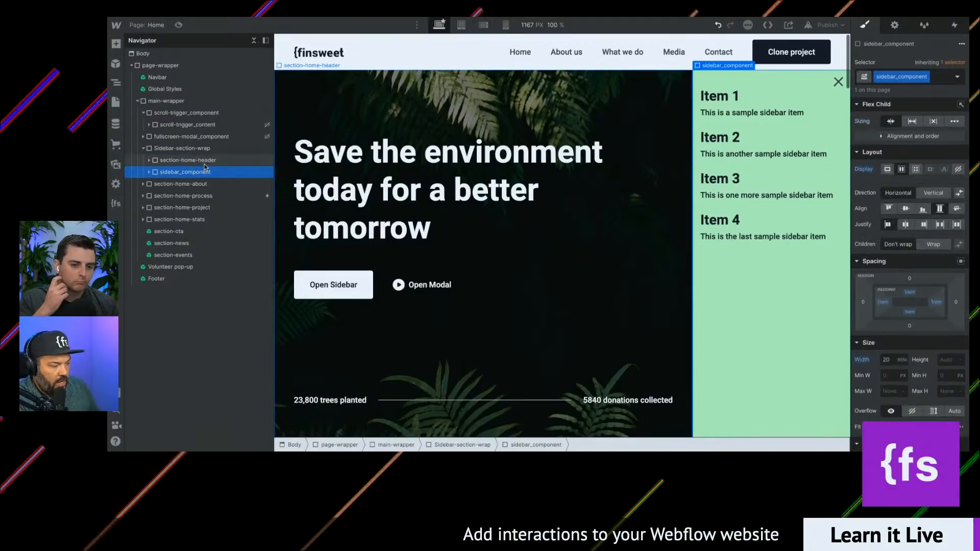
click(205, 164)
click(204, 172)
click(205, 161)
click(203, 173)
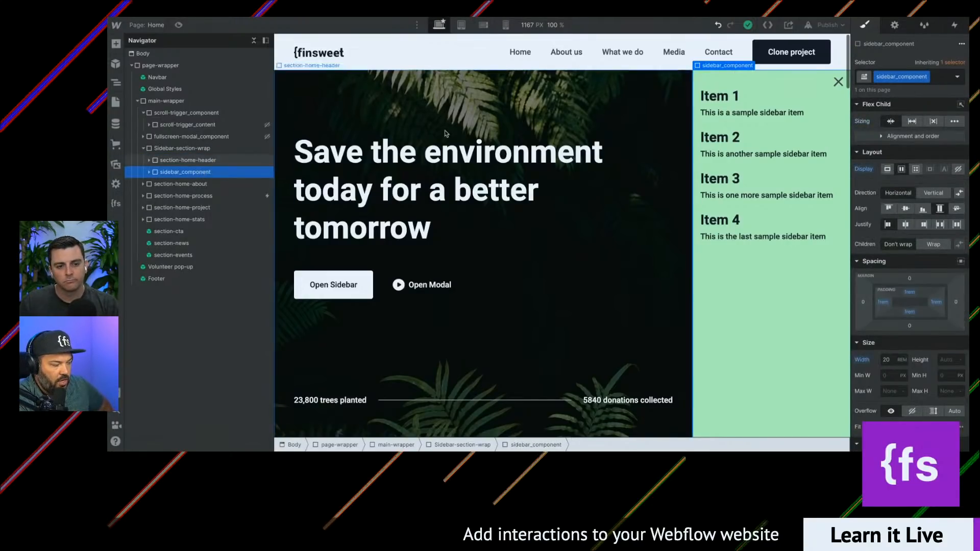
Step: Hide sidebar_component with display none and inspect section-home-header and Sidebar-section-wrap in that state
click(959, 169)
click(188, 160)
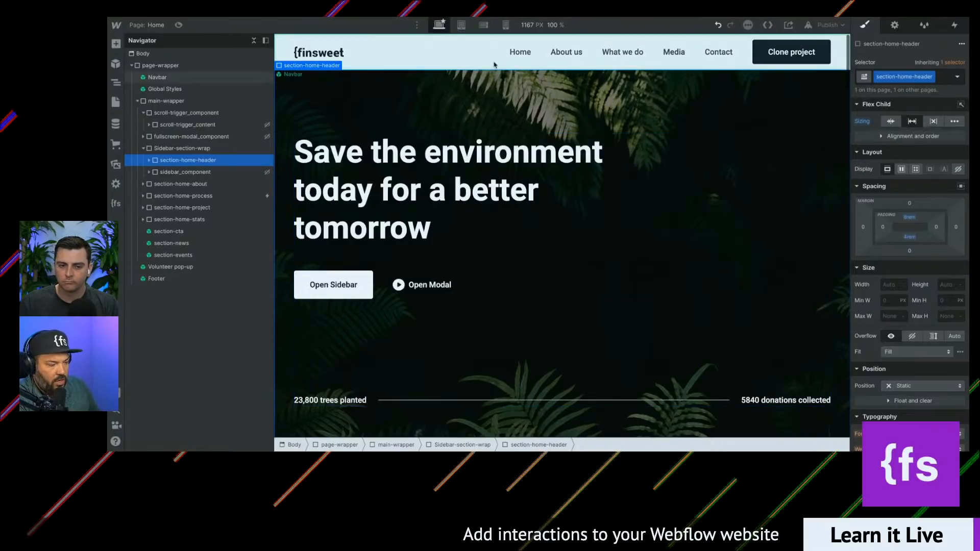
click(183, 148)
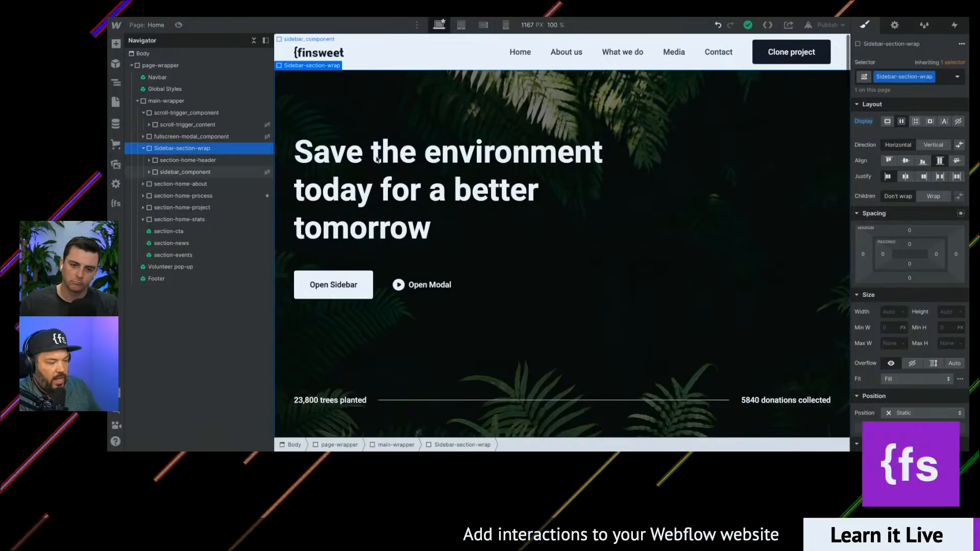
click(229, 161)
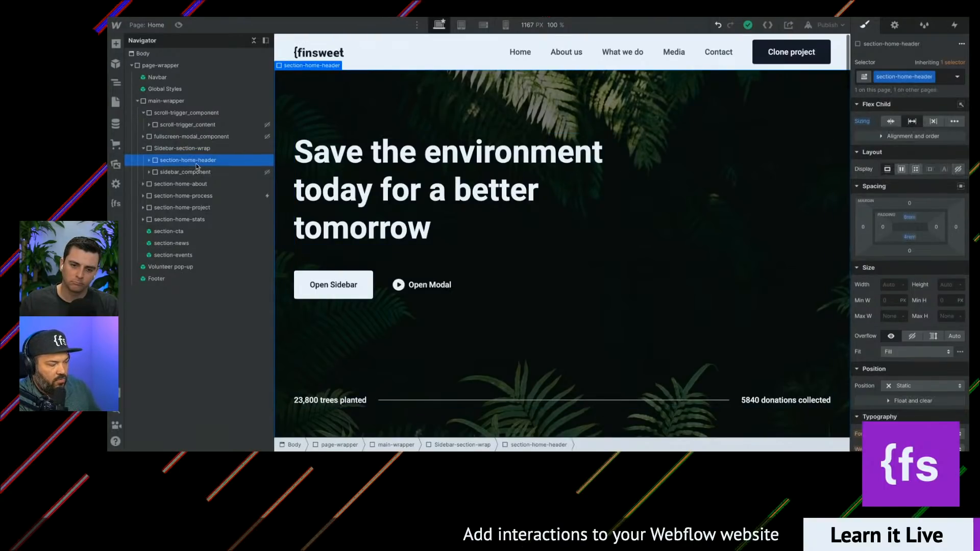
click(198, 173)
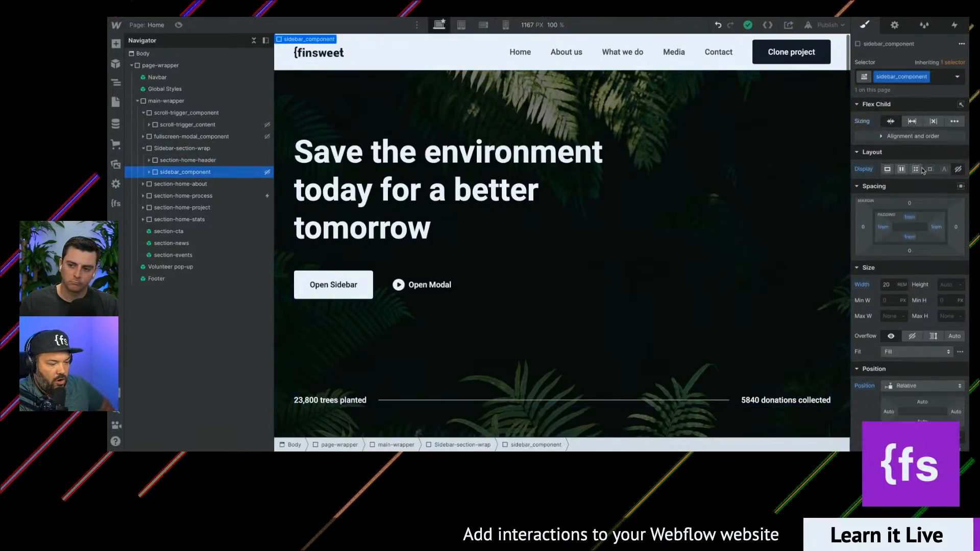
Step: Toggle sidebar_component's display between block, none and flex to compare the layouts, ending on flex
click(887, 170)
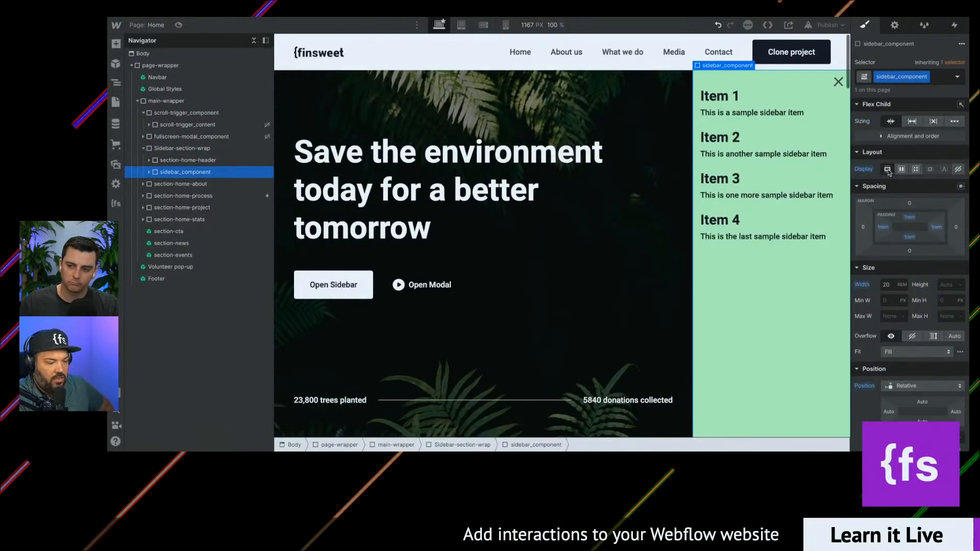
click(957, 169)
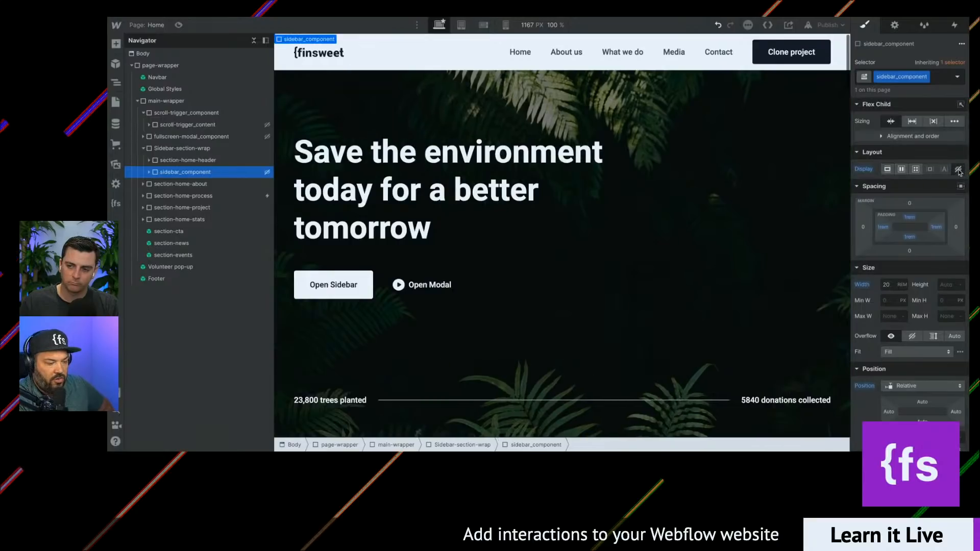
click(902, 169)
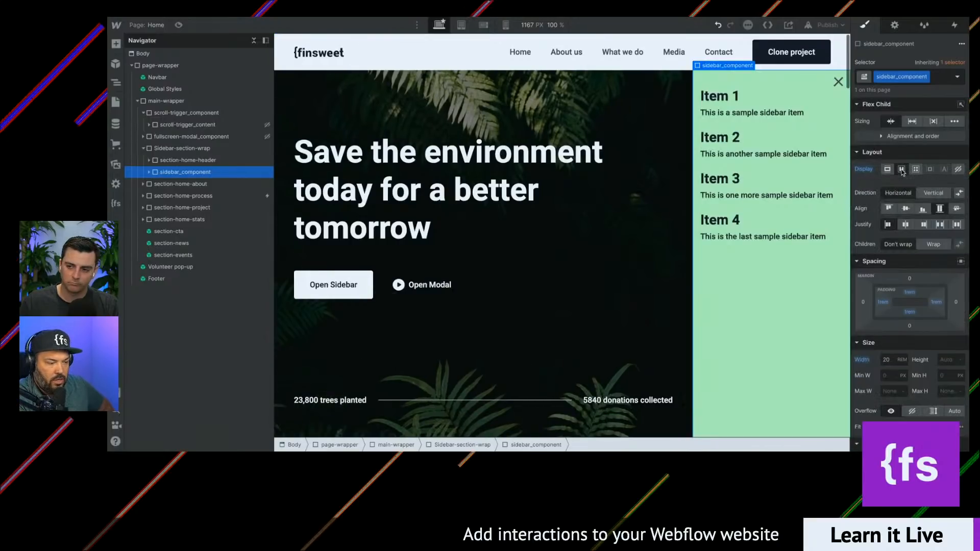
click(958, 169)
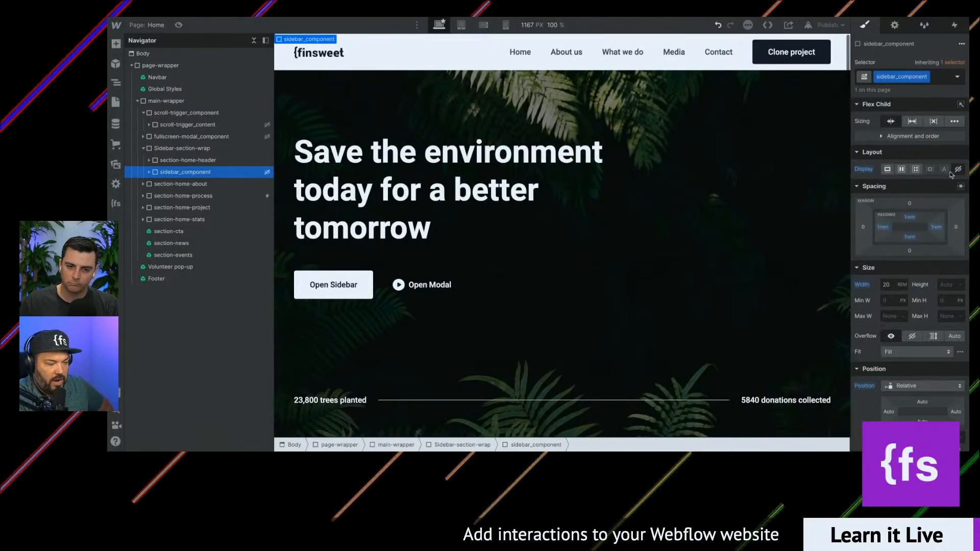
click(902, 170)
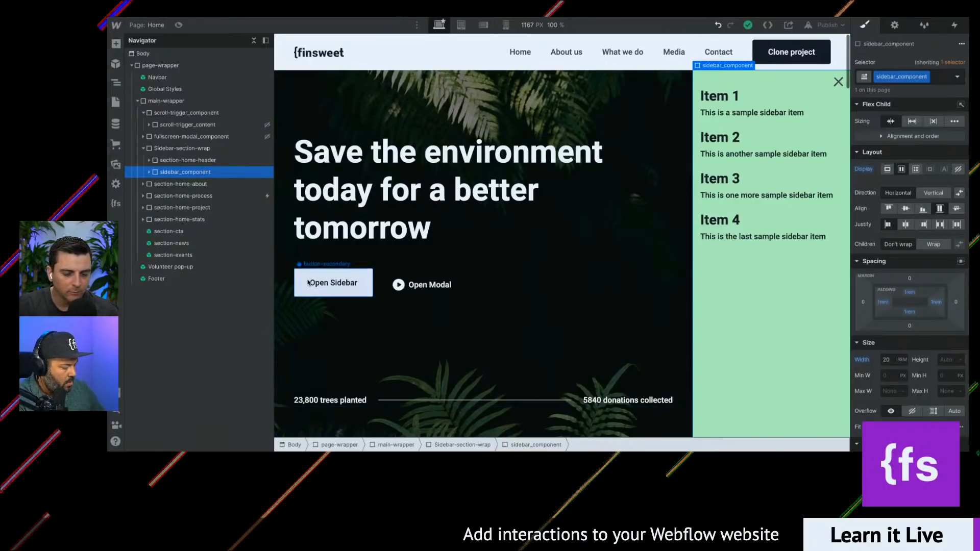
Step: Add a mouse click (tap) element trigger to the hero section's Open Sidebar button
key(super+plus)
key(super+plus)
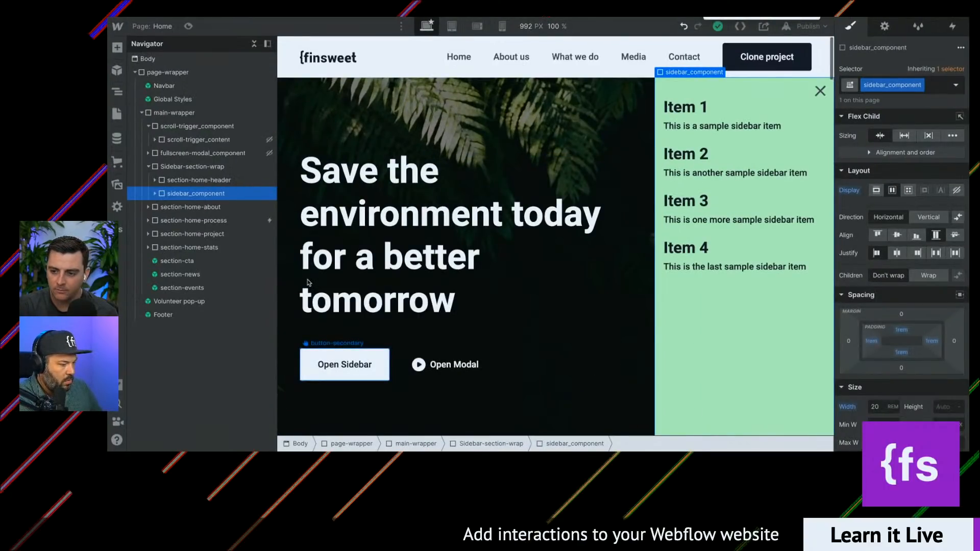
key(super+minus)
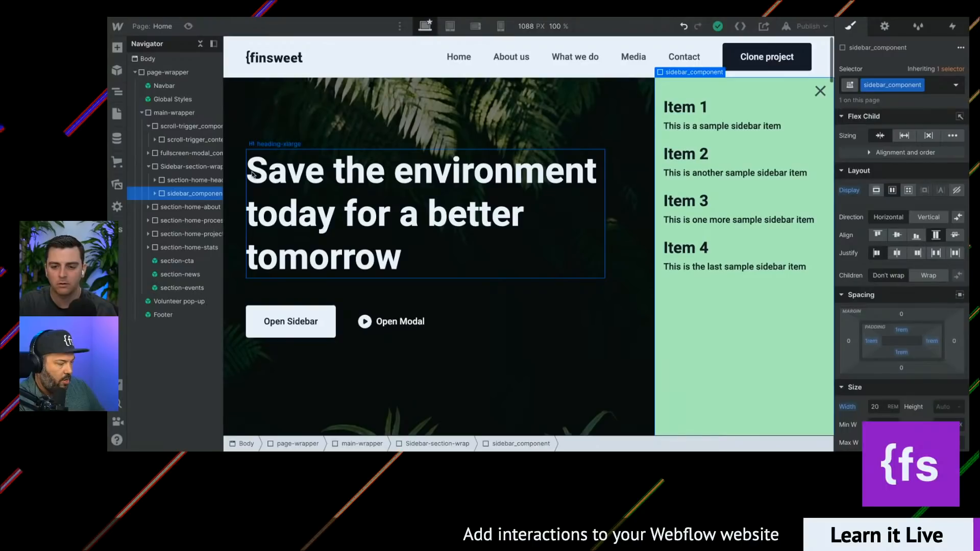
drag(224, 98, 224, 97)
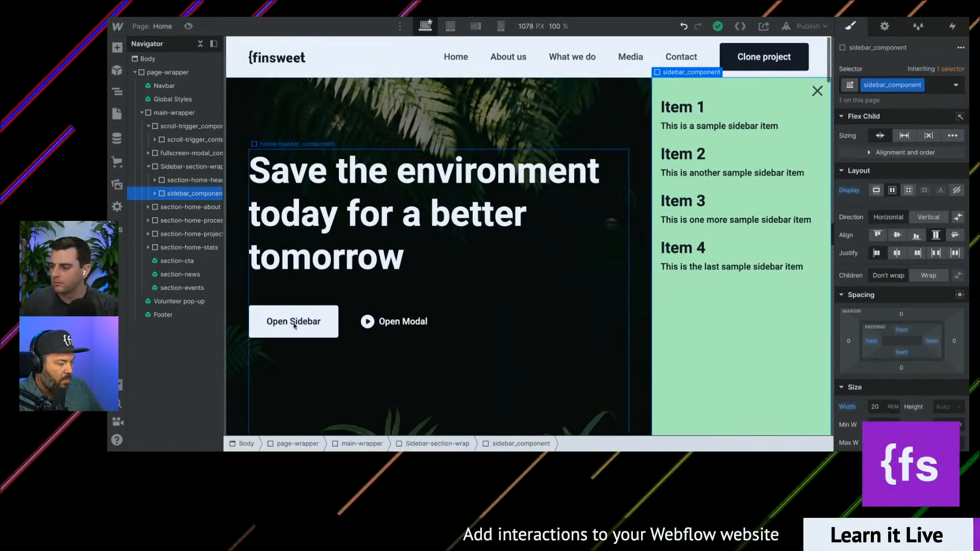
click(318, 314)
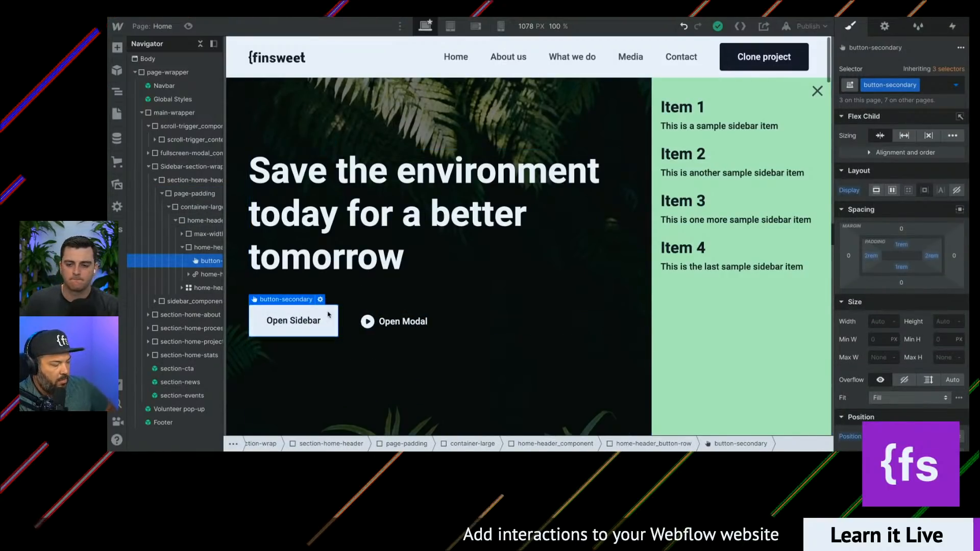
scroll(179, 260, right, 1)
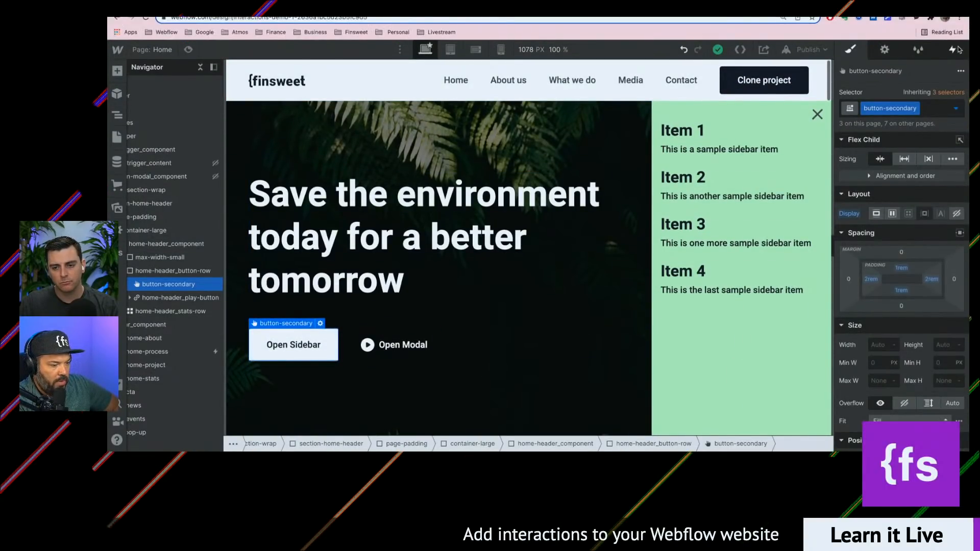
click(952, 27)
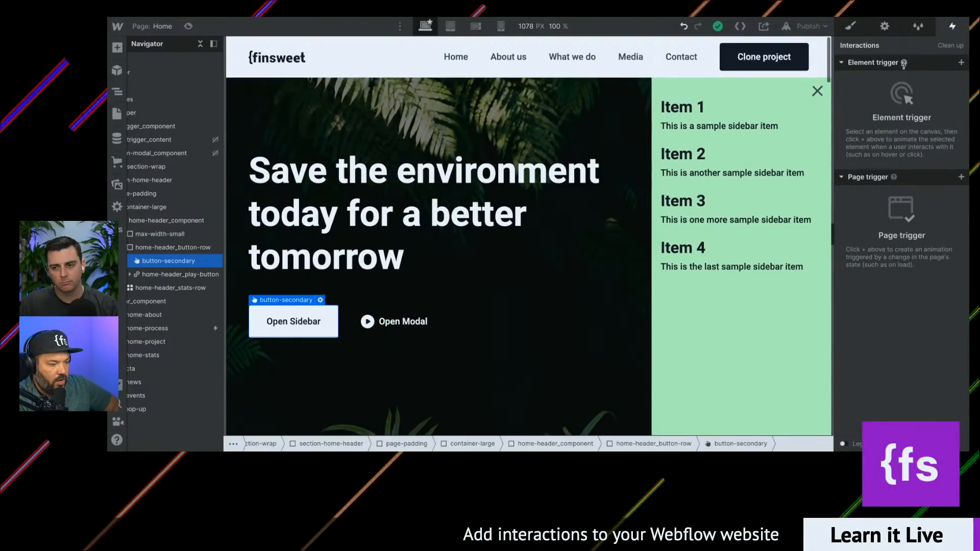
click(960, 62)
click(908, 81)
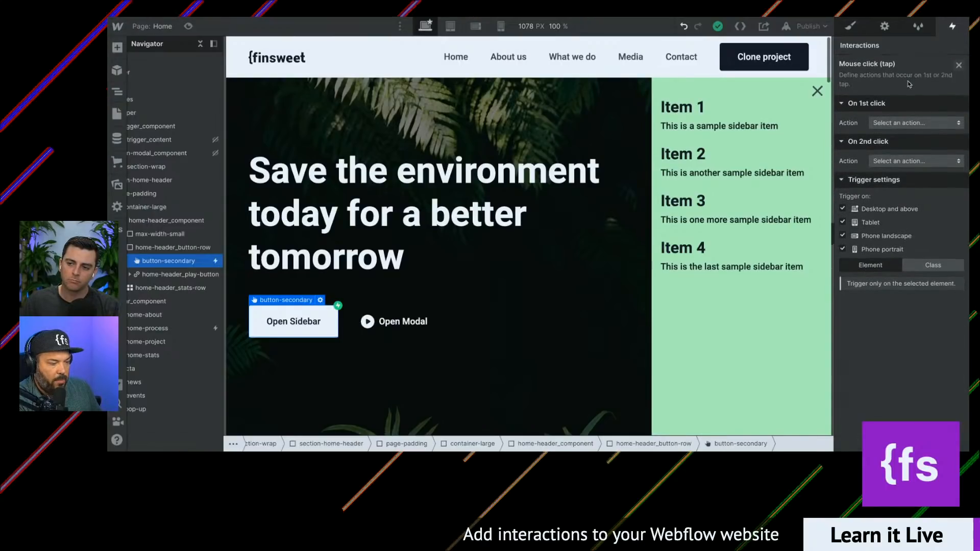
Step: Set the first-click action to start an animation and create a new timed animation named Open Sidebar
click(916, 123)
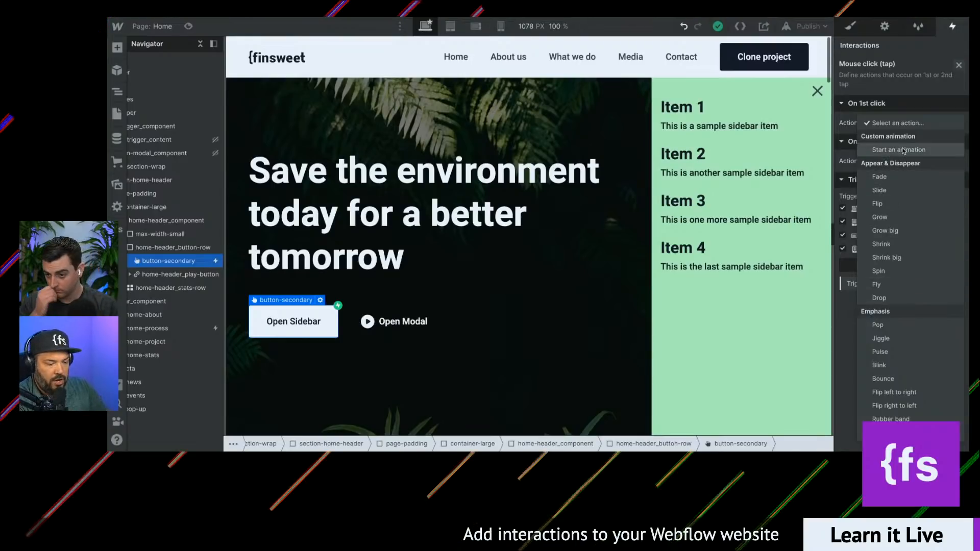
click(903, 150)
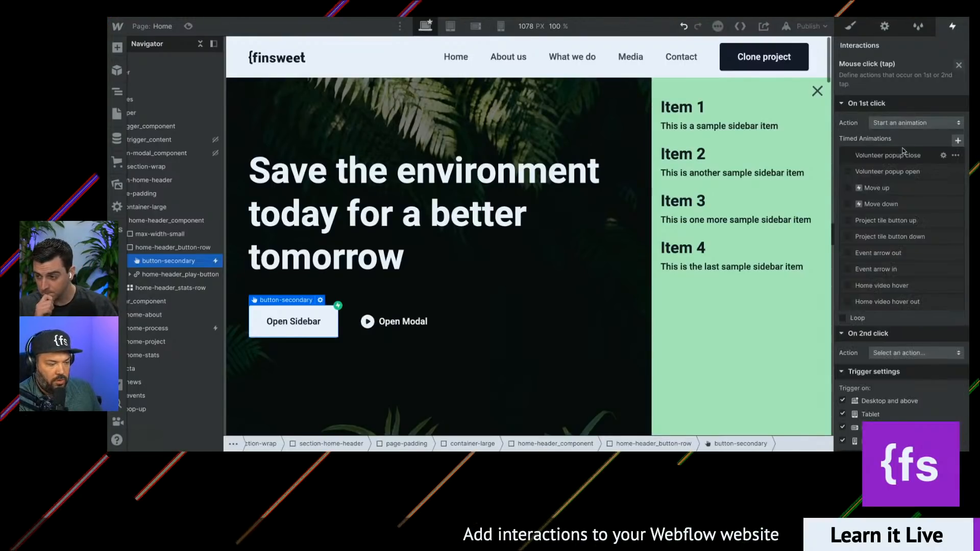
click(958, 141)
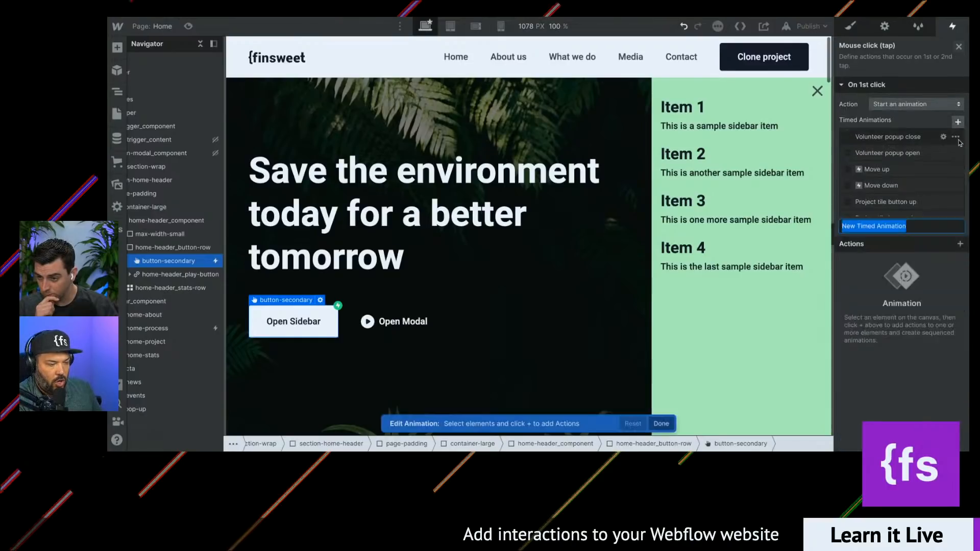
text(Open Sidebar)
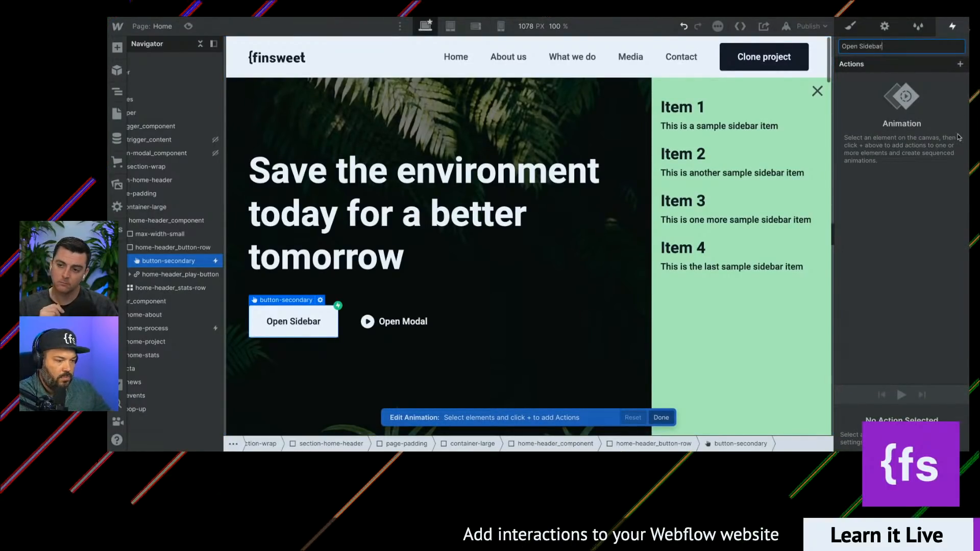
key(Return)
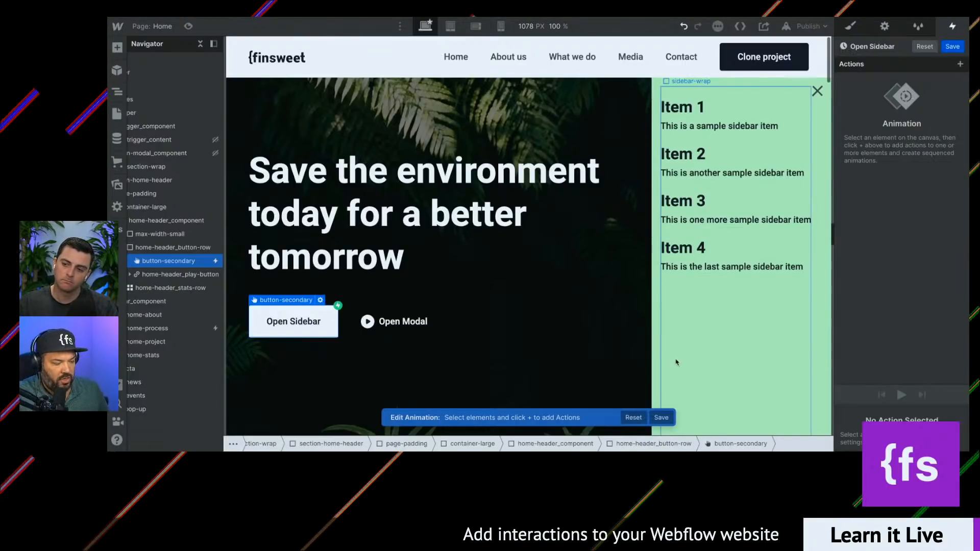
Step: Add a Hide/Show action for sidebar_component with display none, set it as the initial state, and expand sidebar_component's child elements
click(656, 89)
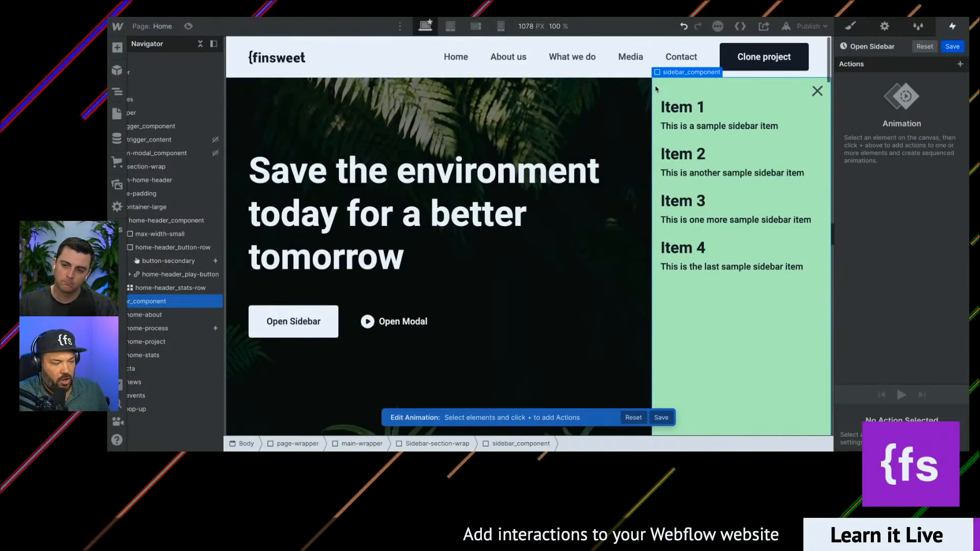
scroll(155, 306, left, 5)
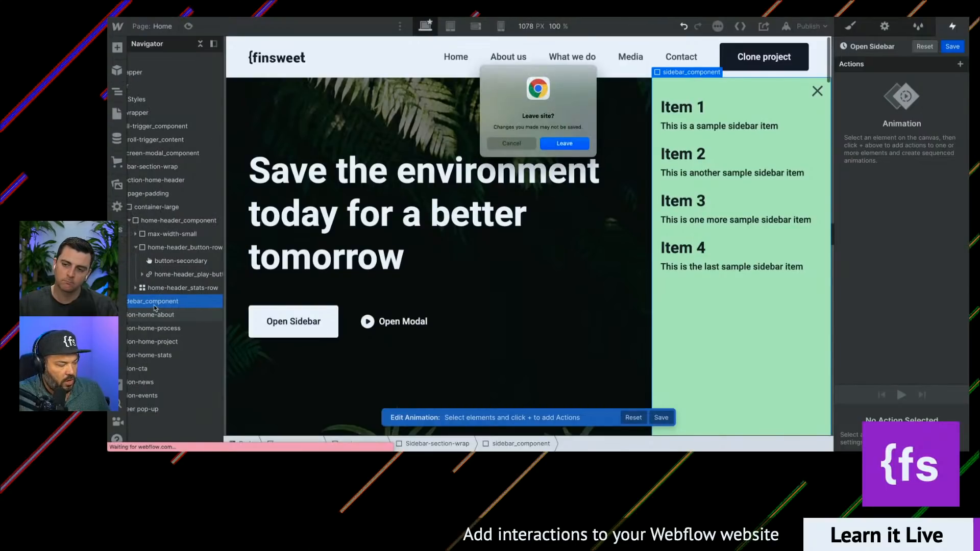
click(510, 145)
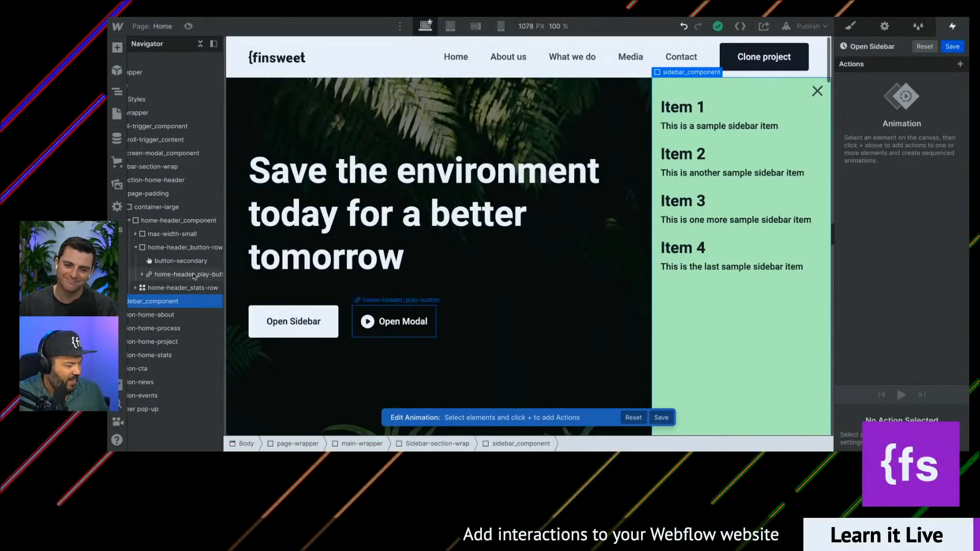
scroll(179, 296, left, 5)
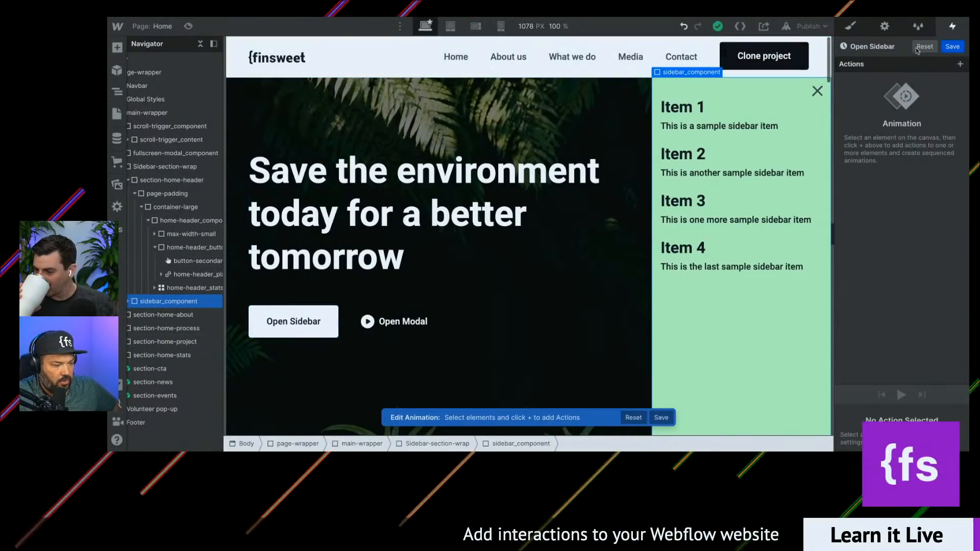
click(959, 65)
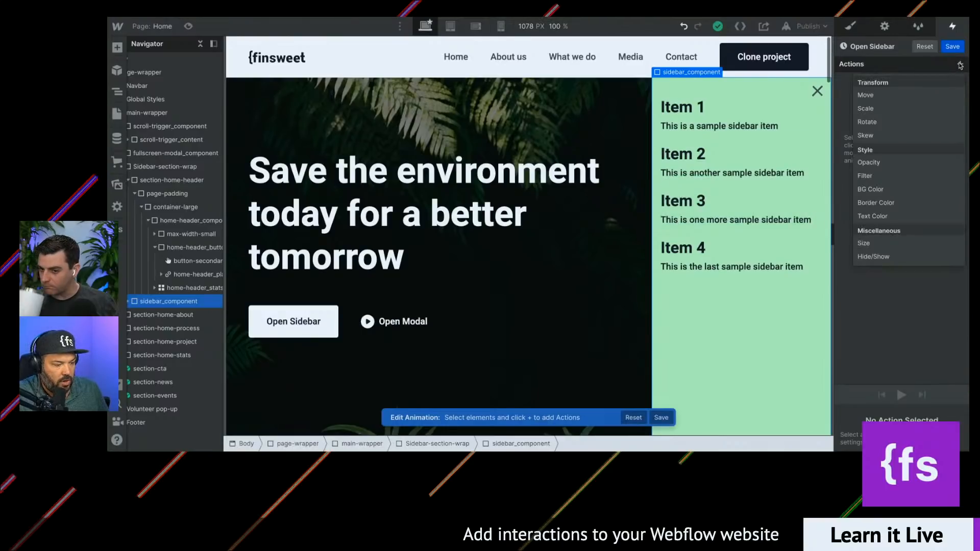
click(874, 257)
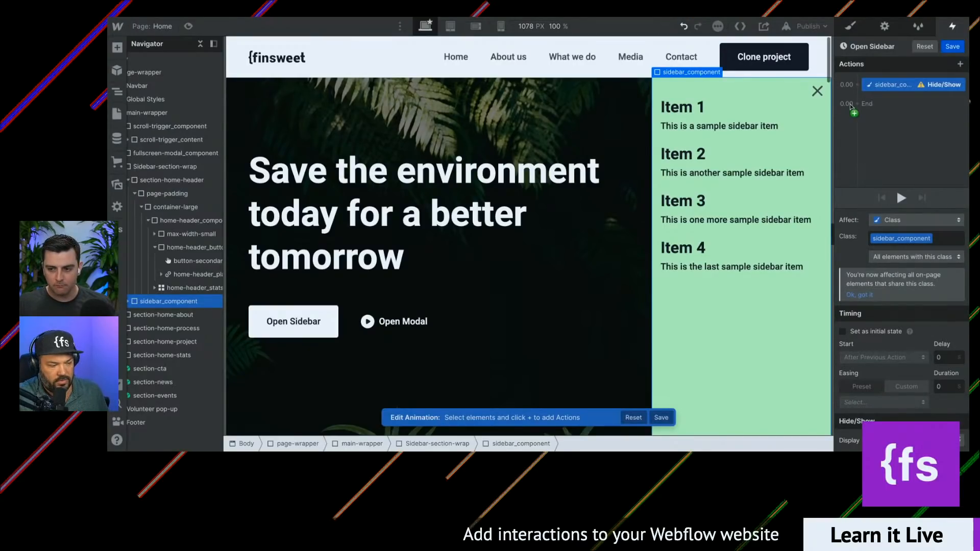
click(960, 445)
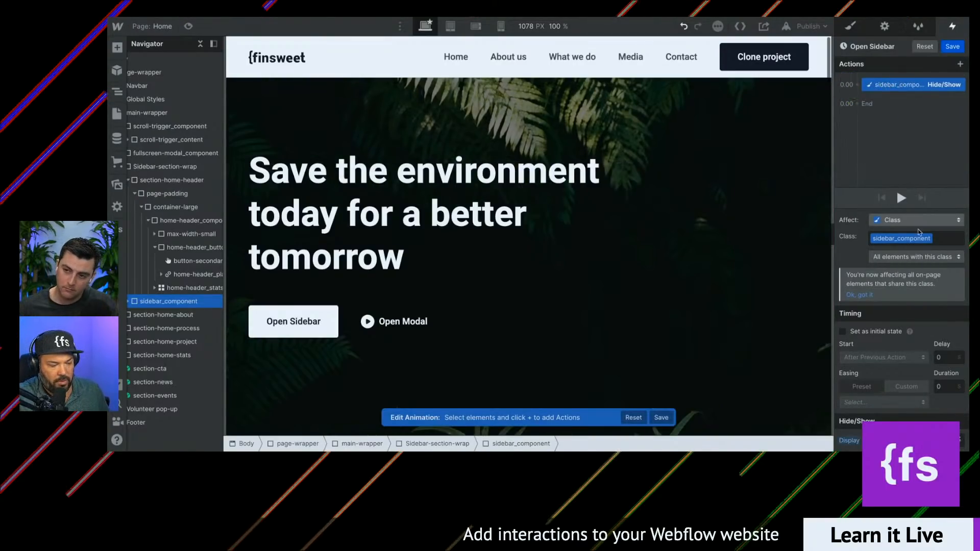
click(843, 332)
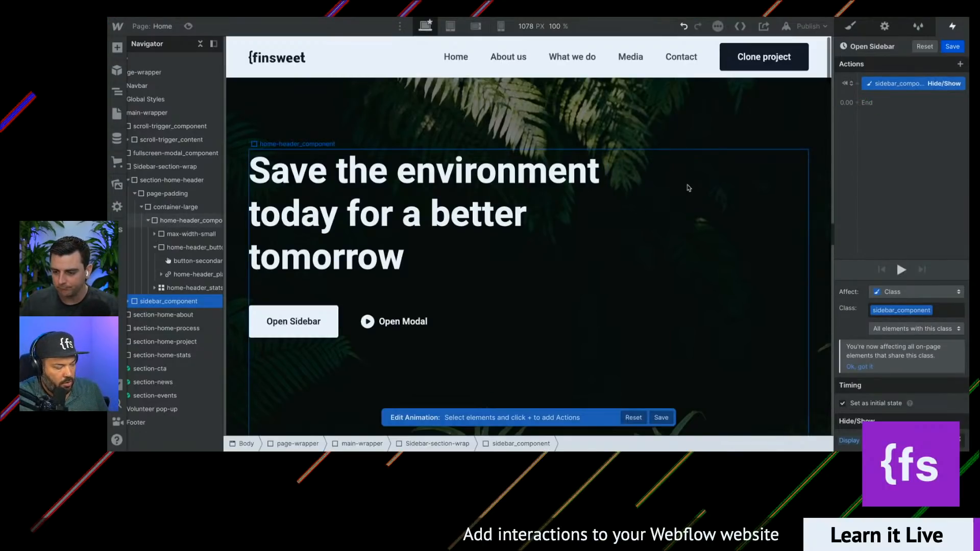
click(144, 301)
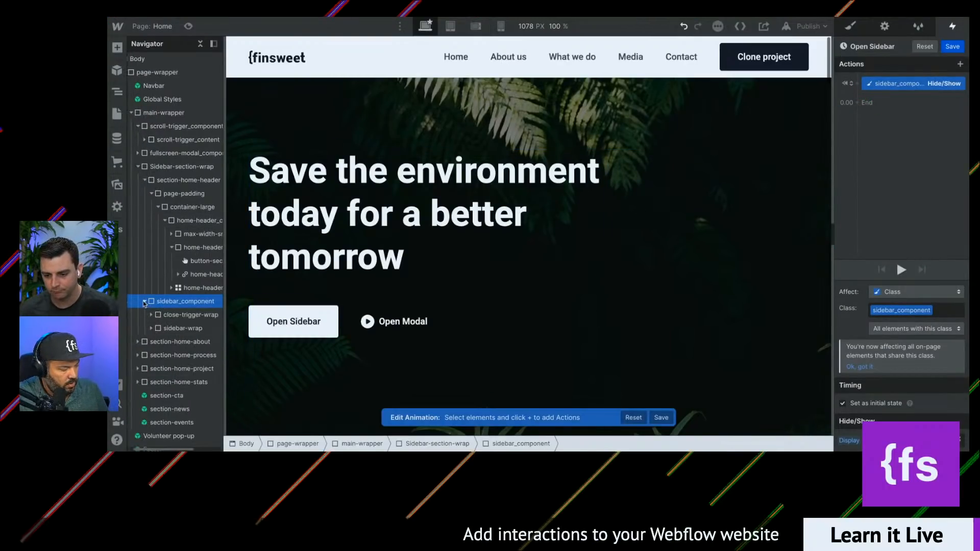
drag(199, 302, 903, 92)
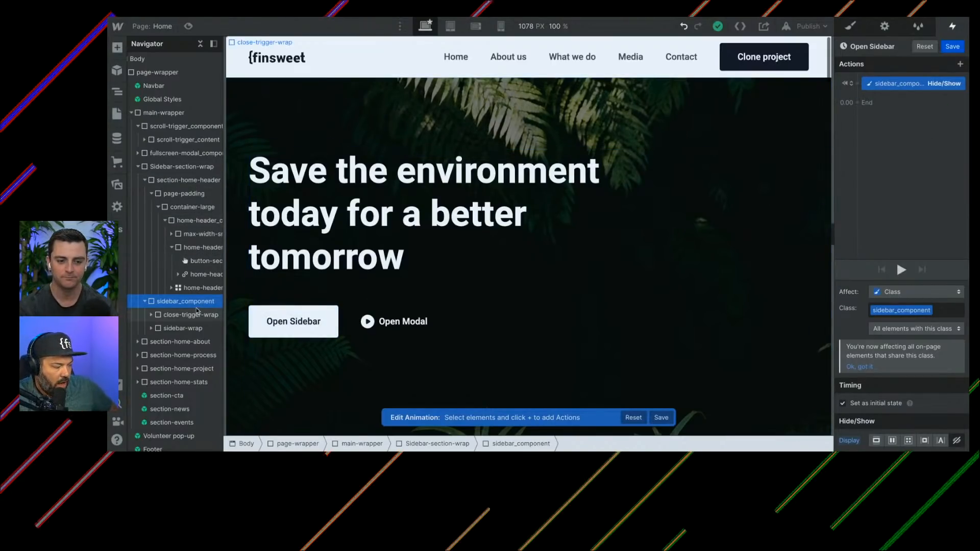
Step: Delete the Hide/Show action from the Open Sidebar animation, saving and reopening the emptied animation for editing with sidebar_component expanded
right_click(907, 83)
click(911, 98)
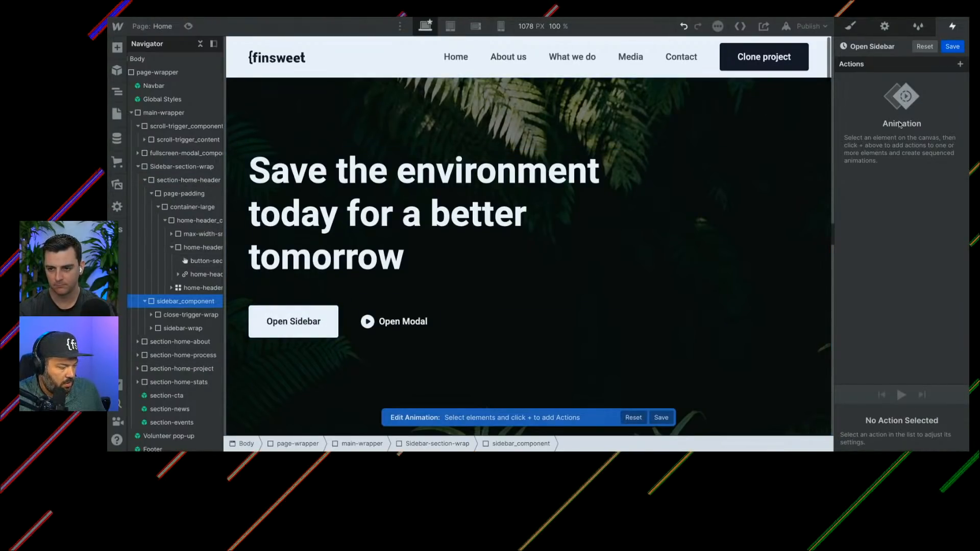
click(660, 418)
click(659, 420)
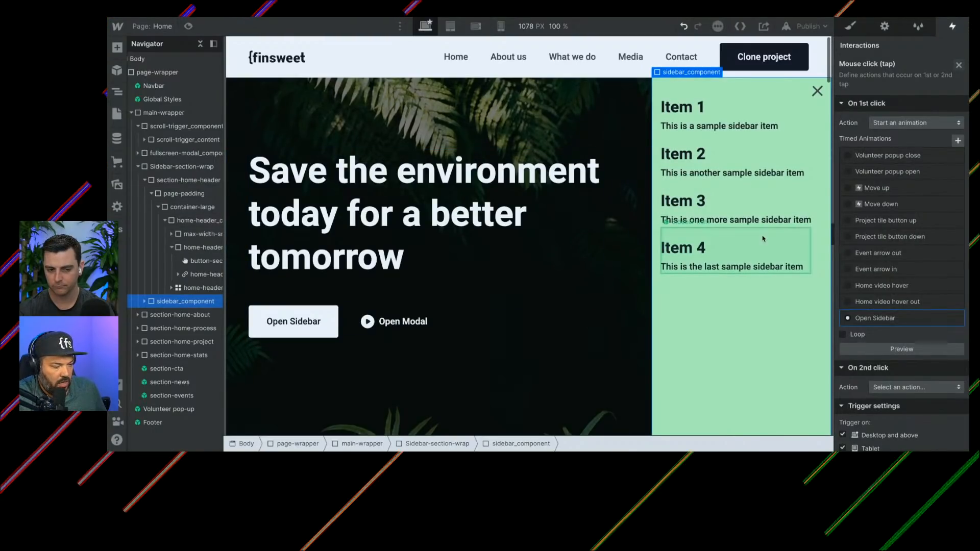
click(950, 318)
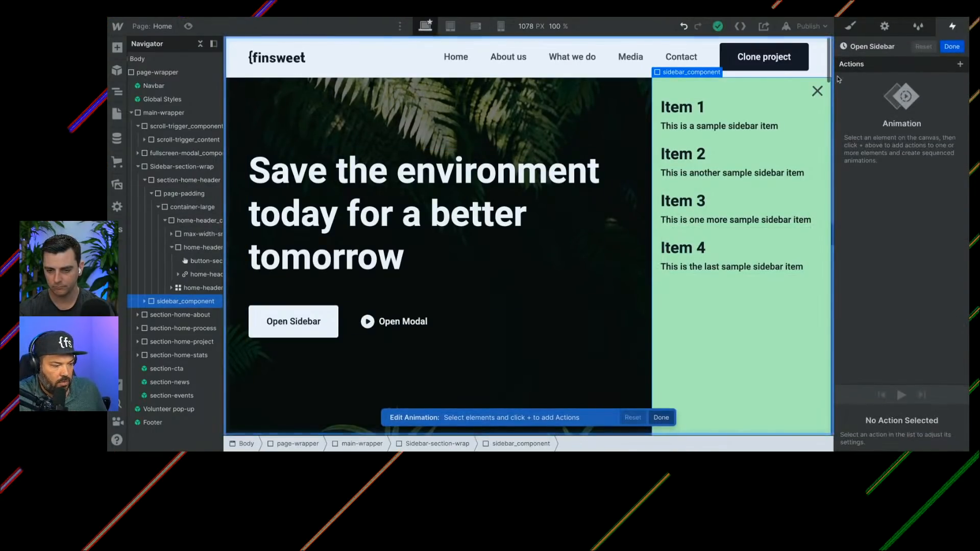
click(144, 302)
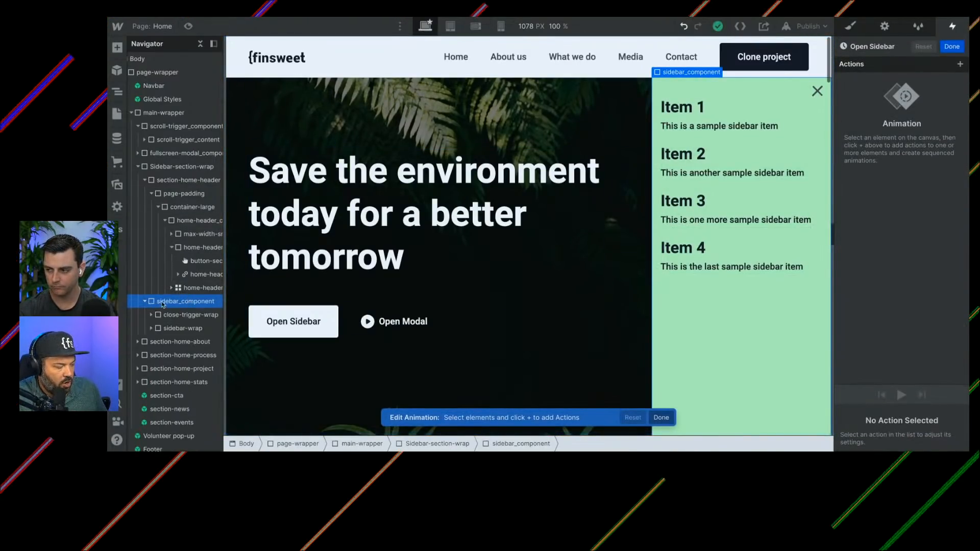
Step: Add a Hide/Show action for sidebar_component to the Open Sidebar animation and duplicate it
click(960, 65)
click(868, 243)
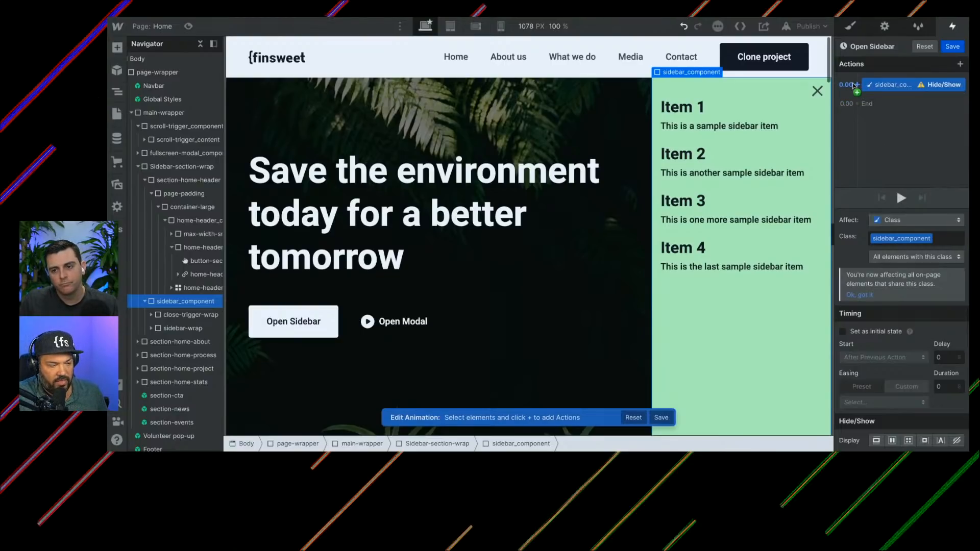
right_click(877, 85)
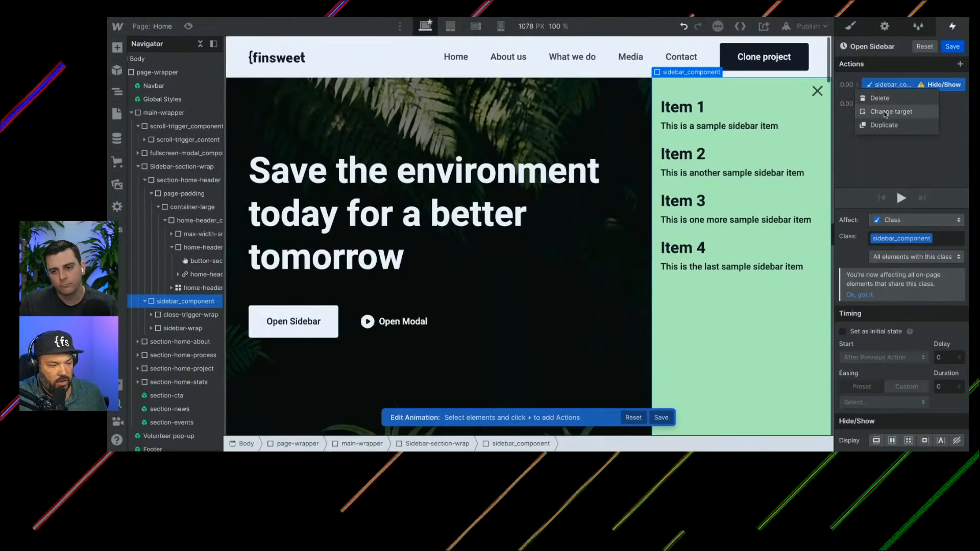
click(893, 95)
drag(893, 95, 891, 84)
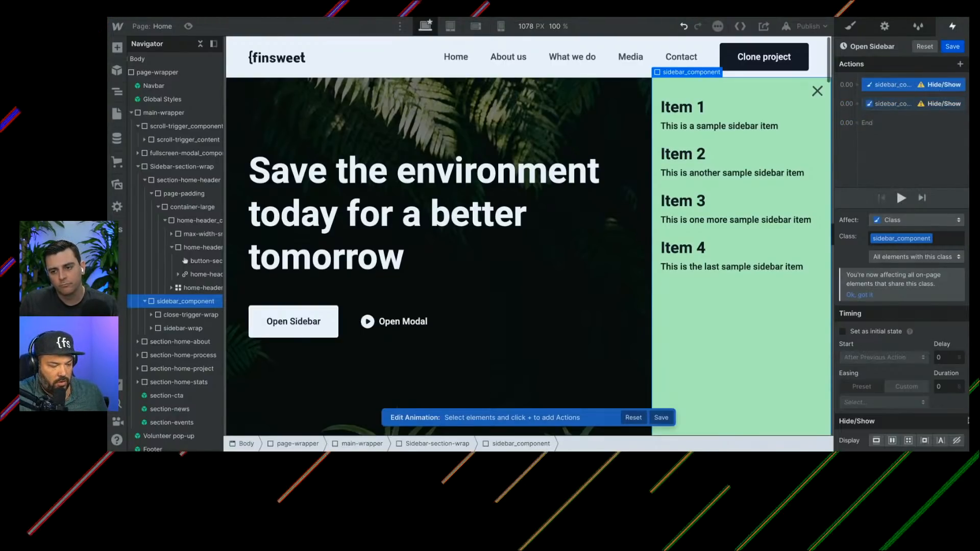
Step: Set the first Hide/Show action to display none as the initial state and the second one to display block
click(956, 440)
click(894, 104)
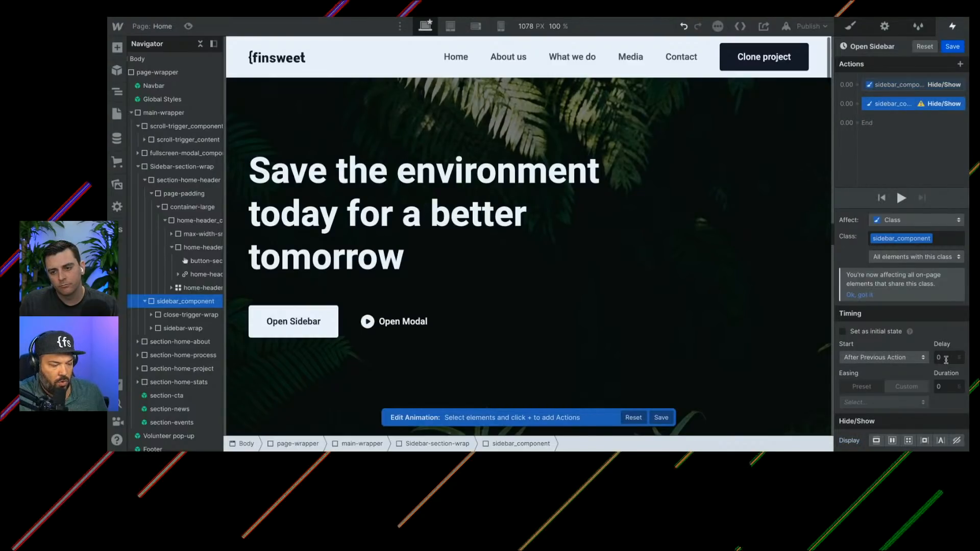
click(876, 441)
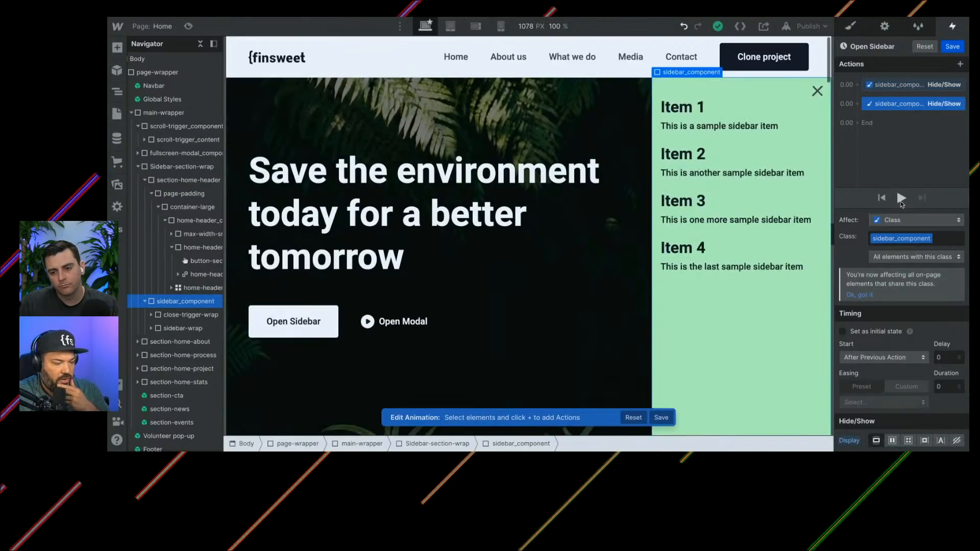
click(887, 84)
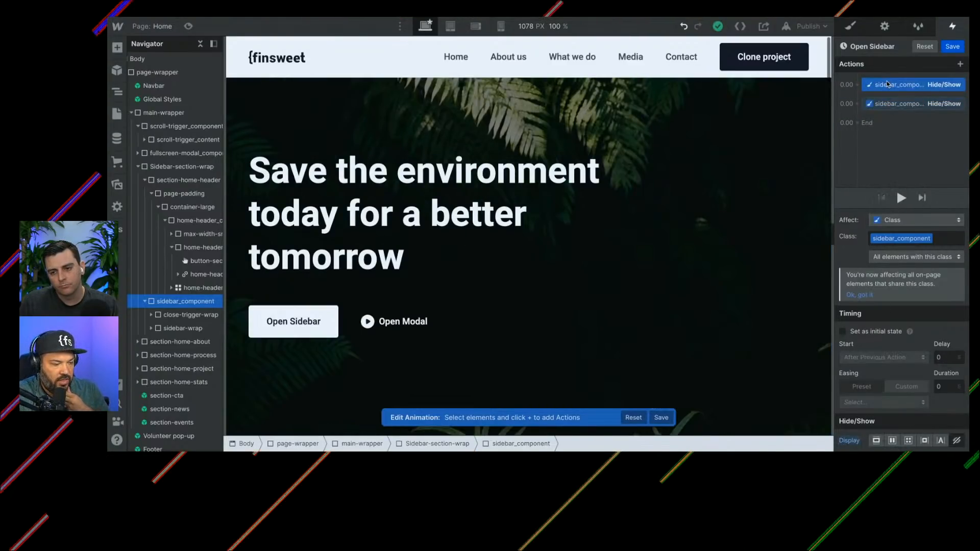
click(843, 332)
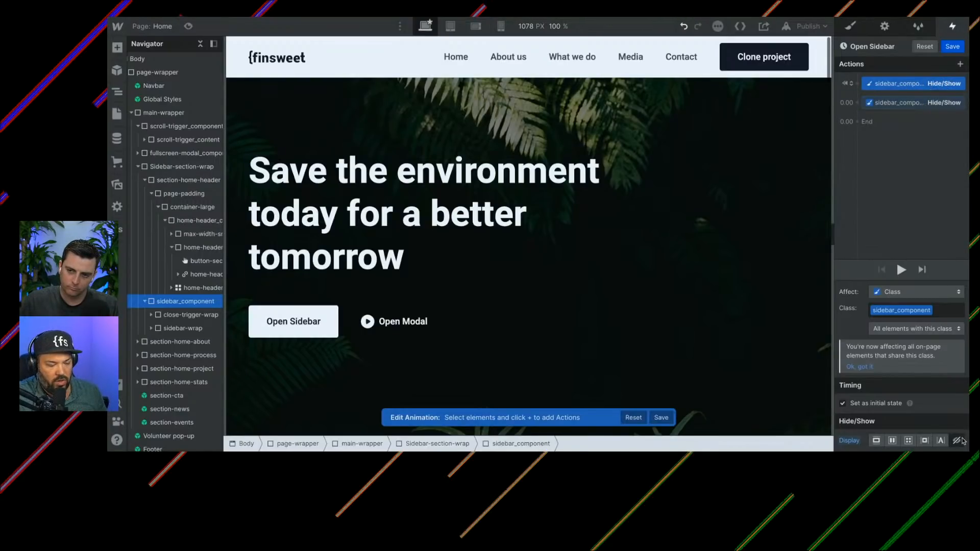
Step: Play the animation in the editor and test the Open Sidebar button in page preview mode
drag(916, 103, 916, 96)
click(901, 198)
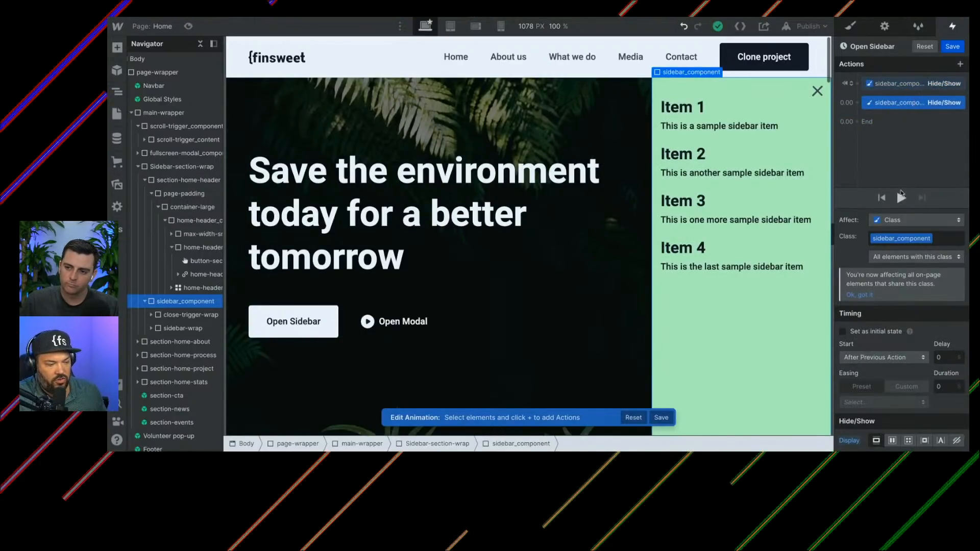
click(913, 83)
click(902, 272)
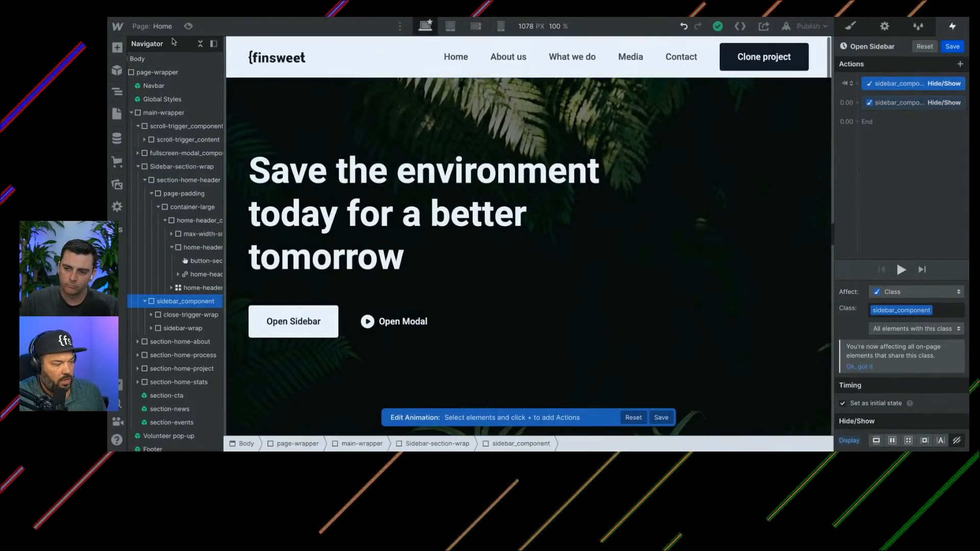
click(189, 25)
click(292, 317)
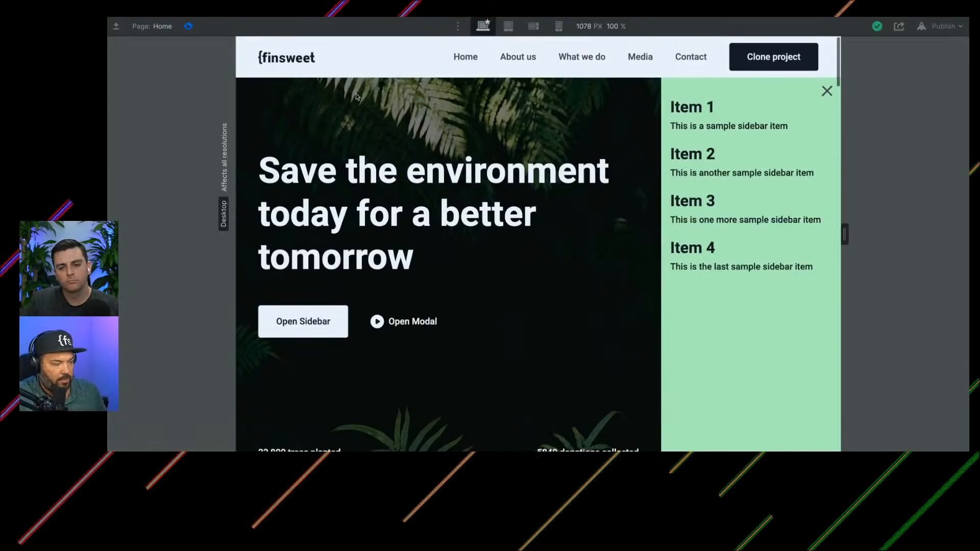
click(188, 25)
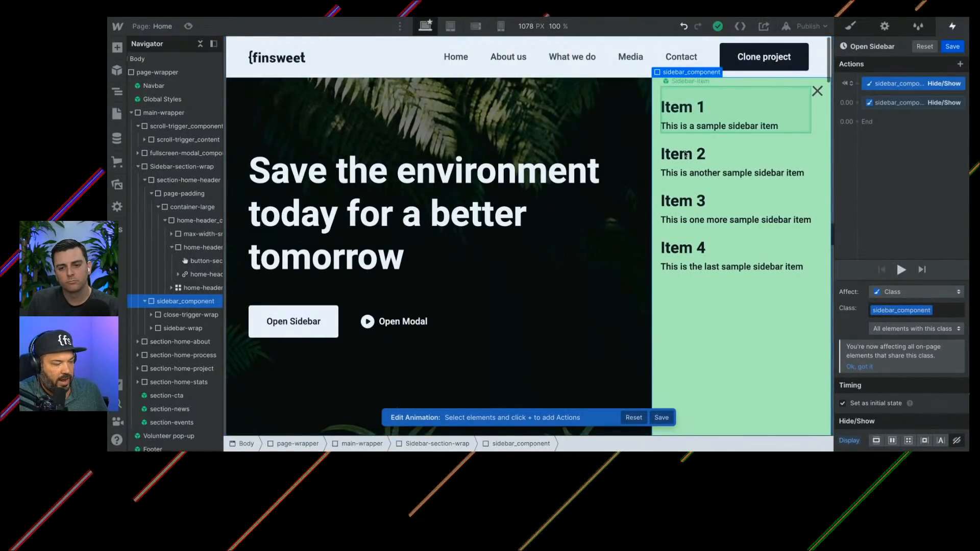
Step: Add a Move action for sidebar_component to the initial state with an X offset of 100%
click(898, 87)
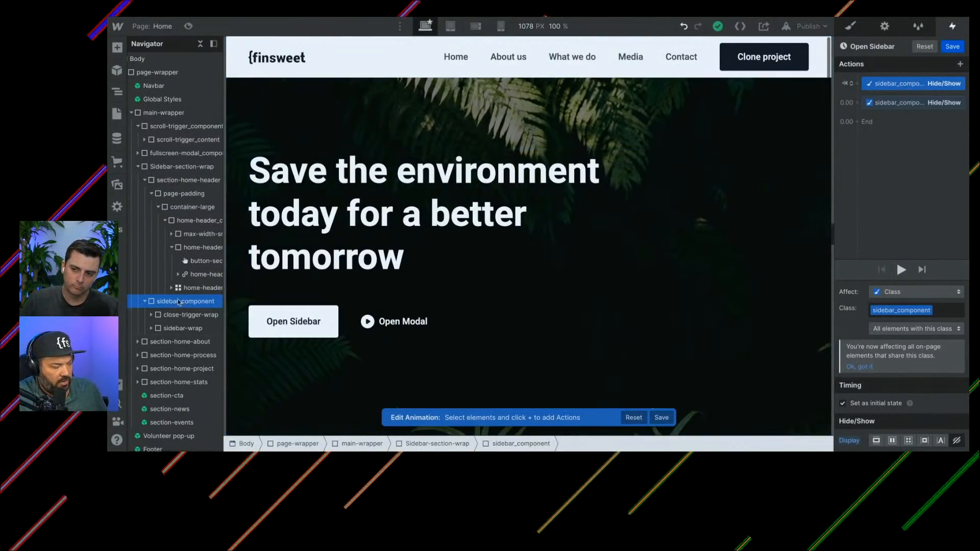
click(857, 84)
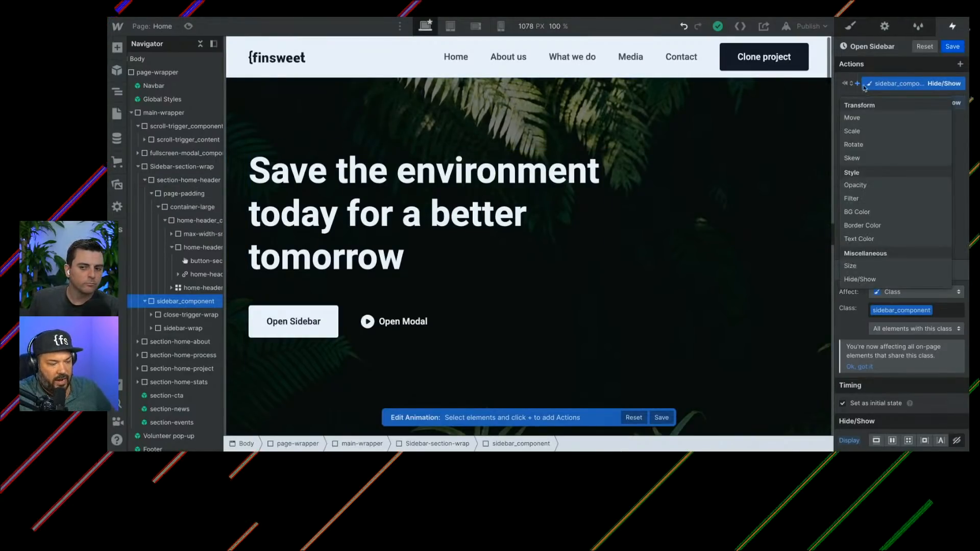
click(873, 119)
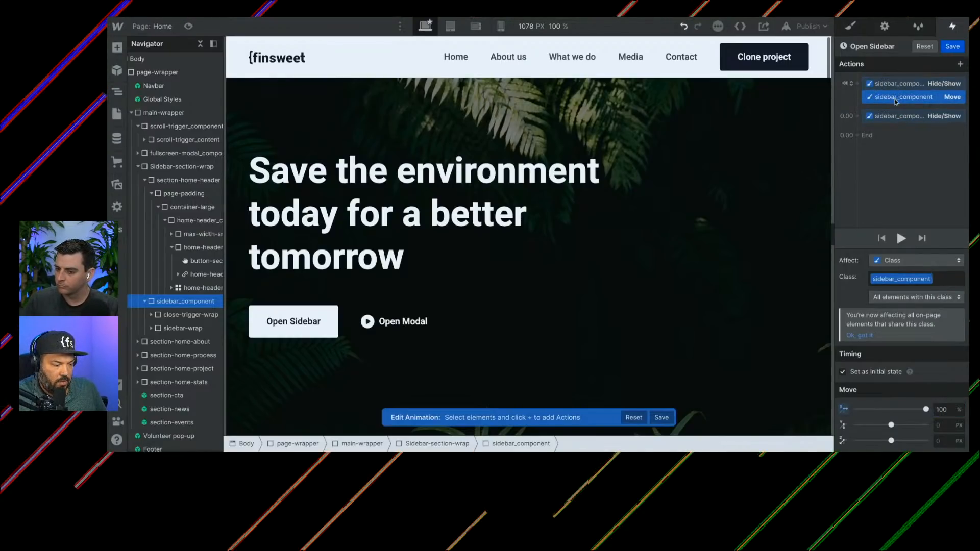
Step: Add an Opacity action for sidebar_component to the initial state with opacity 0%
click(857, 83)
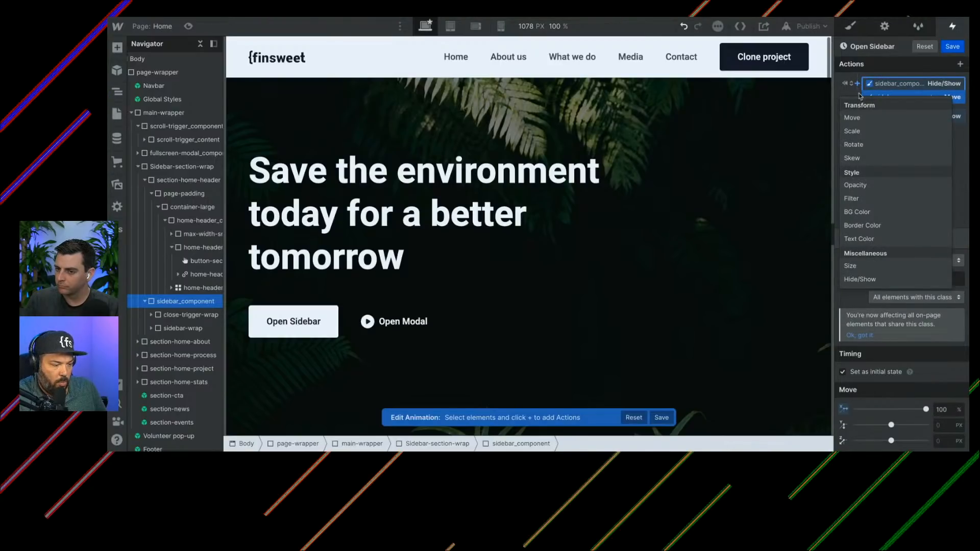
click(878, 184)
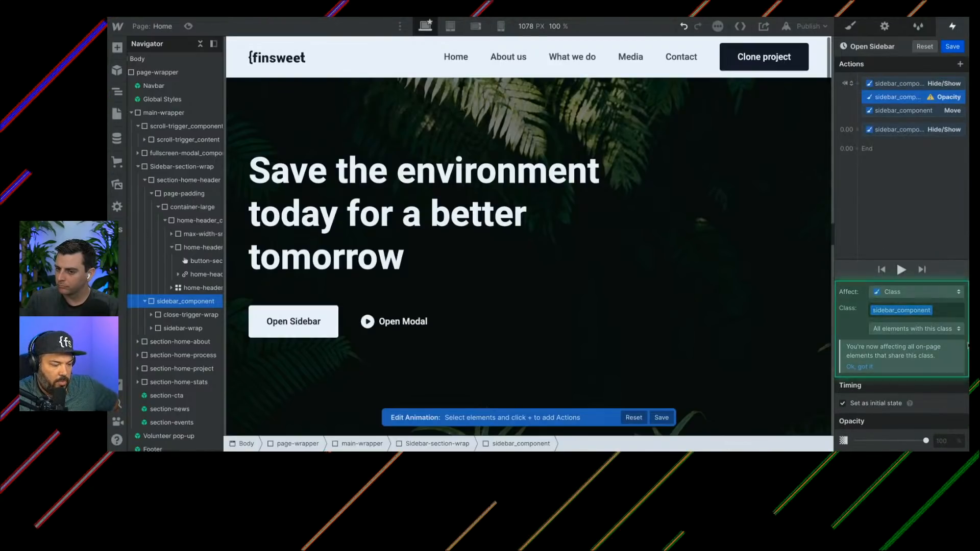
drag(887, 98, 889, 134)
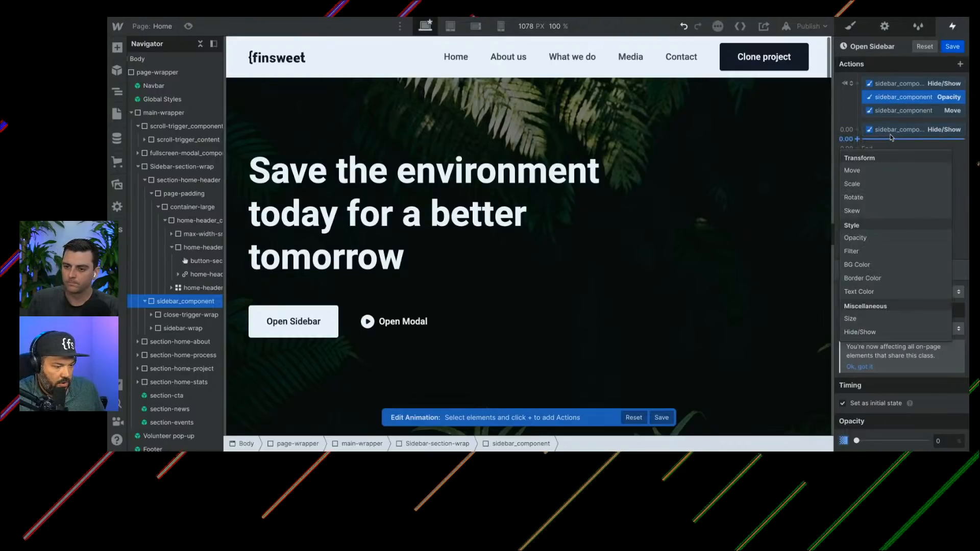
Step: Duplicate the initial-state Opacity and Move actions together and place the copies with the second Hide/Show action
click(880, 109)
shift+click(878, 97)
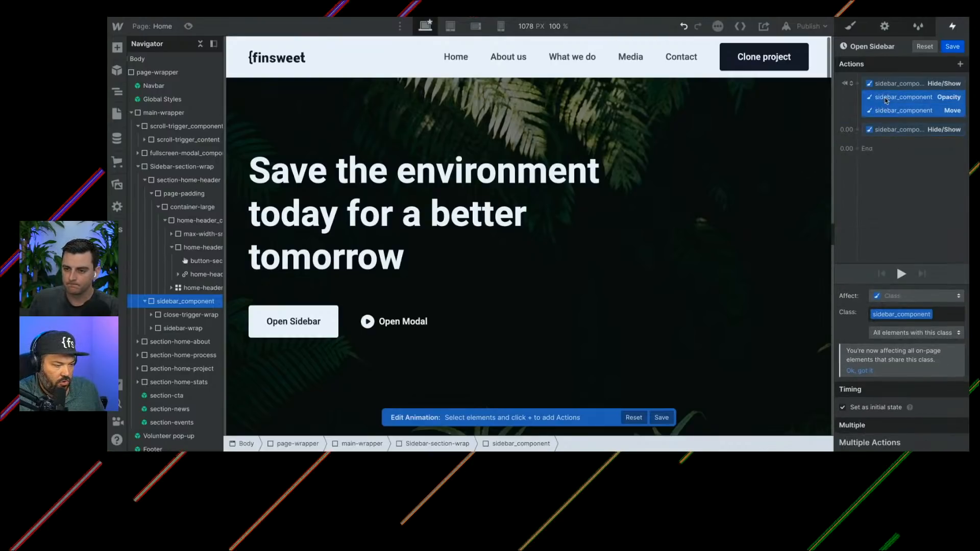
right_click(874, 107)
click(907, 139)
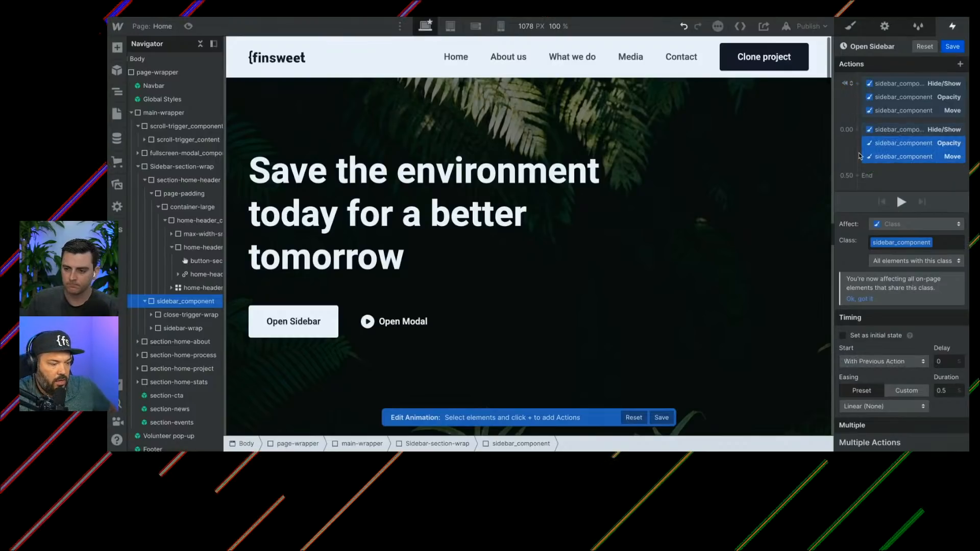
Step: Review the initial-state Hide/Show, Opacity and Move actions and the matching three actions that open the sidebar
click(898, 83)
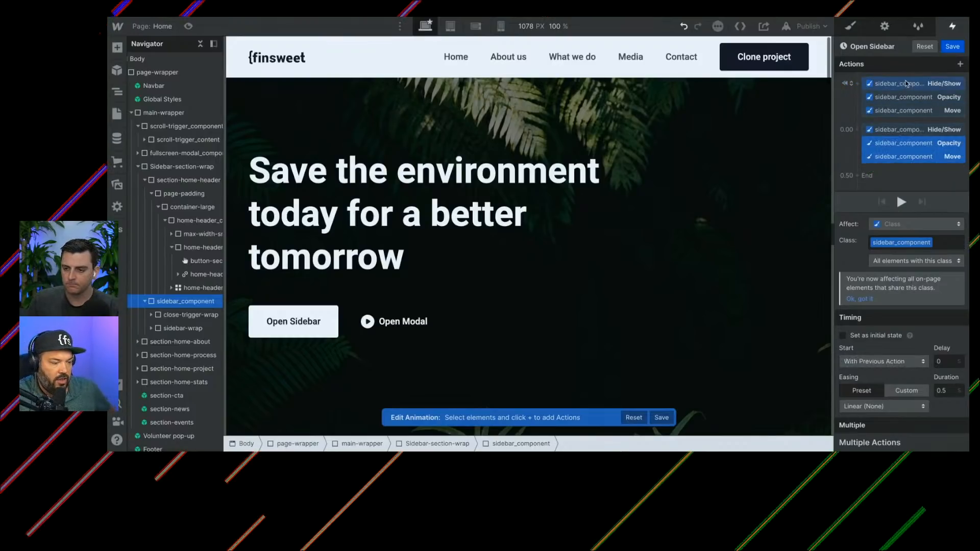
click(901, 110)
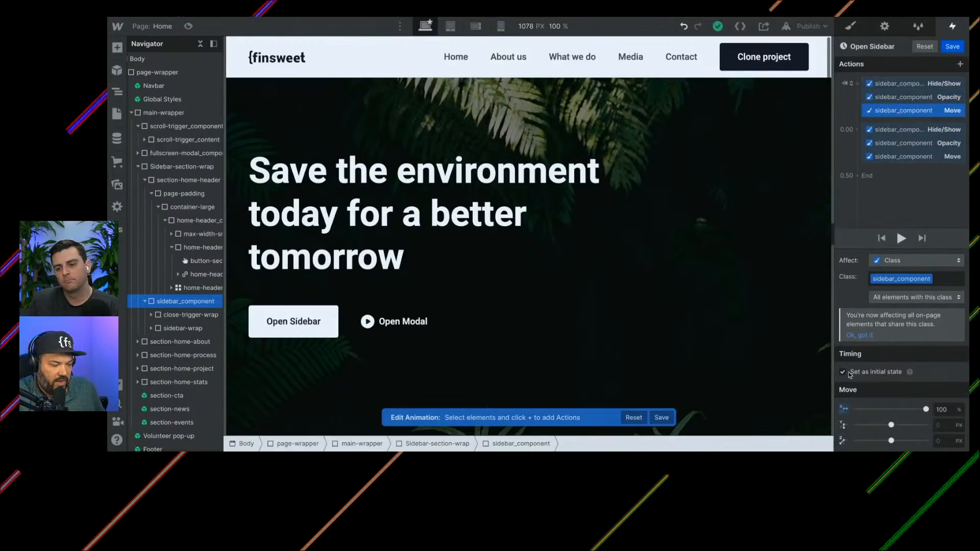
shift+click(880, 85)
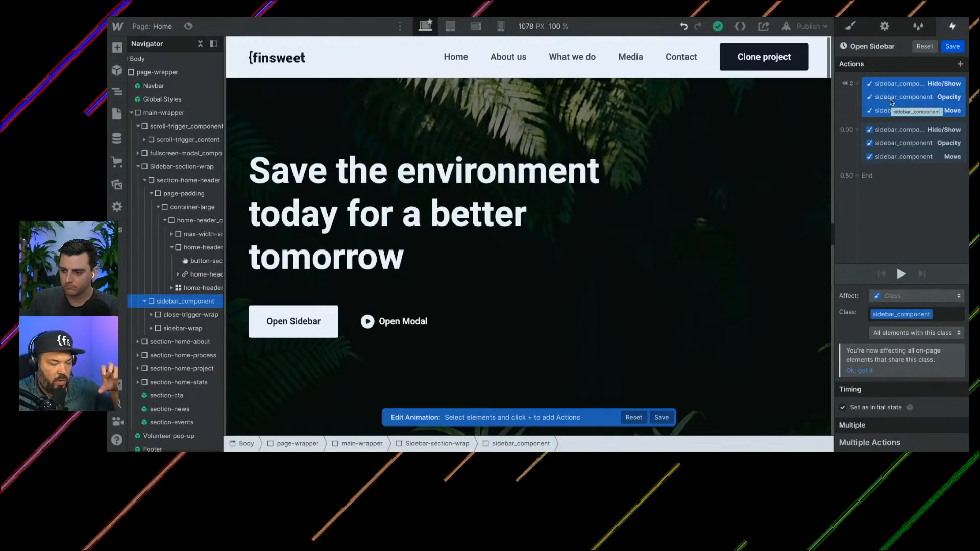
click(895, 131)
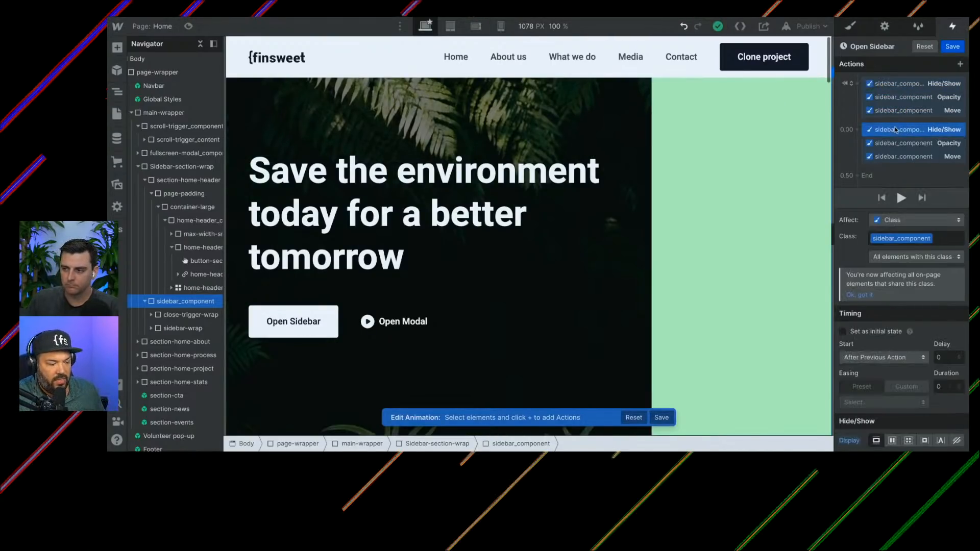
shift+click(892, 157)
click(890, 131)
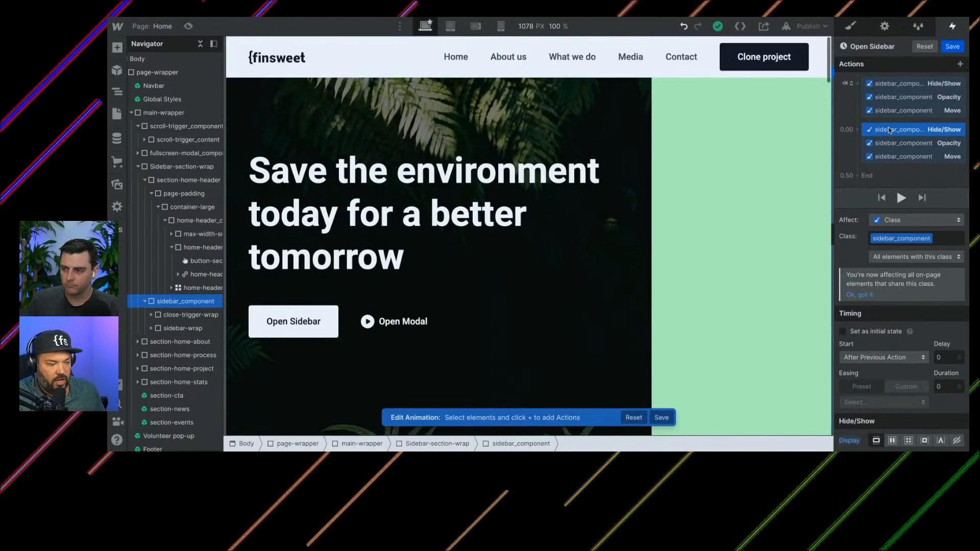
click(891, 145)
click(892, 158)
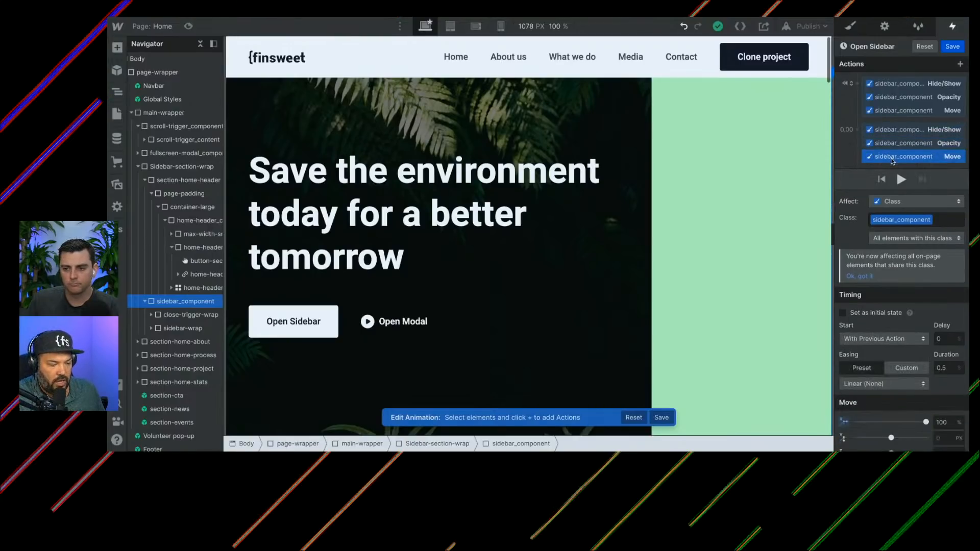
Step: Set the opening Opacity action to 100% and the opening Move action's X offset to 0%
click(895, 144)
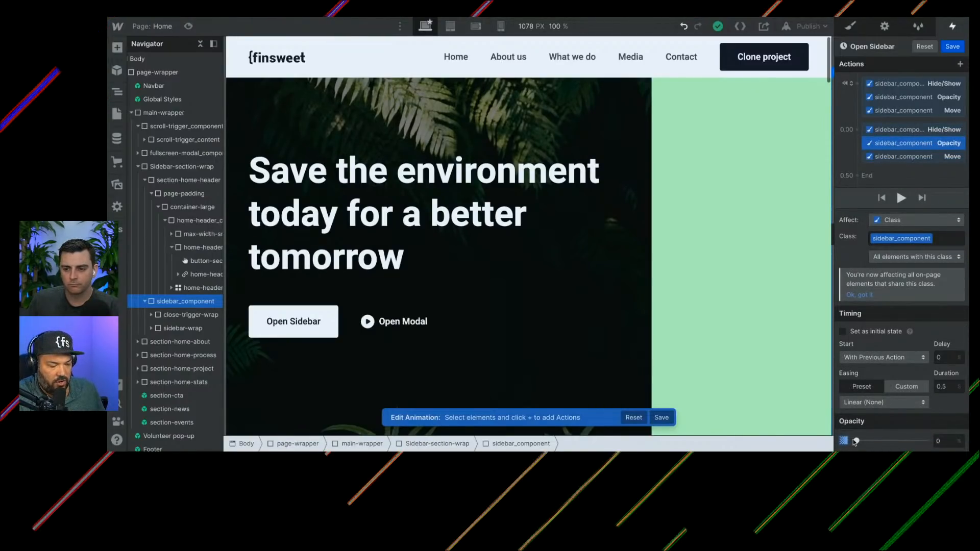
drag(923, 429, 938, 427)
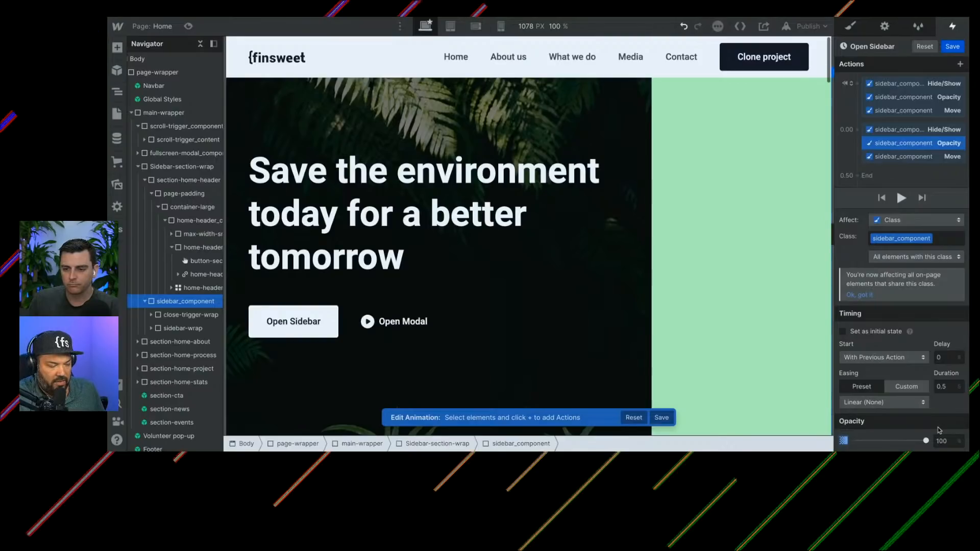
click(899, 160)
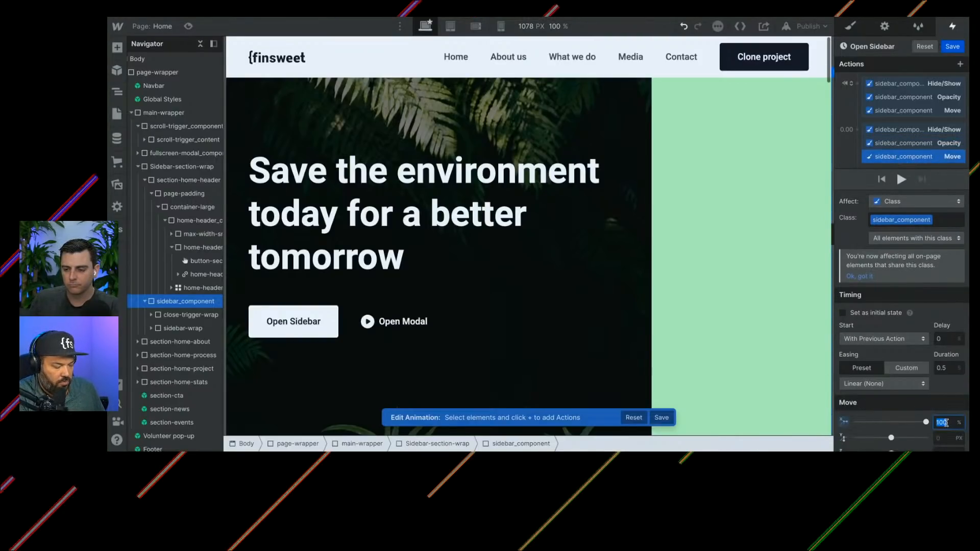
text(0)
key(Tab)
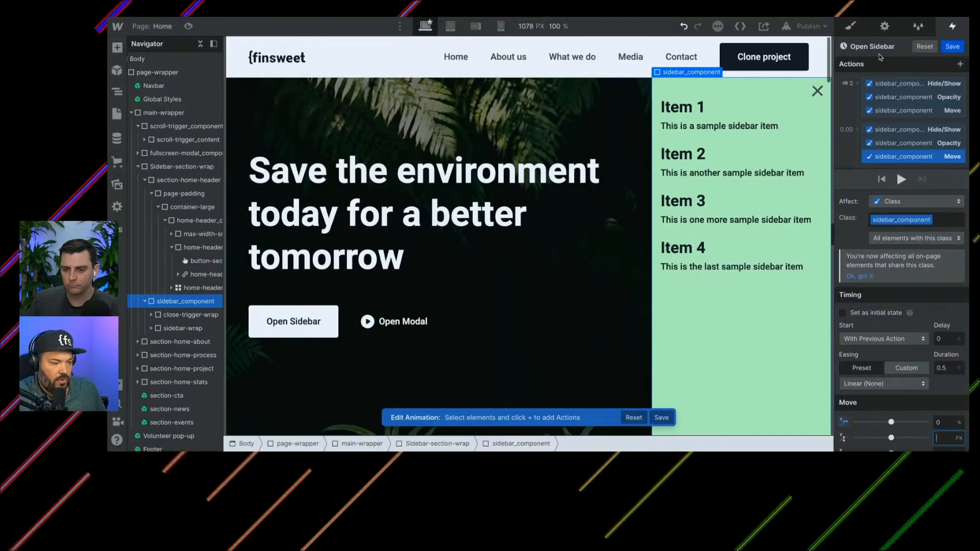
Step: Play the Open Sidebar animation from its initial state to check the slide-in and fade
click(902, 83)
click(900, 270)
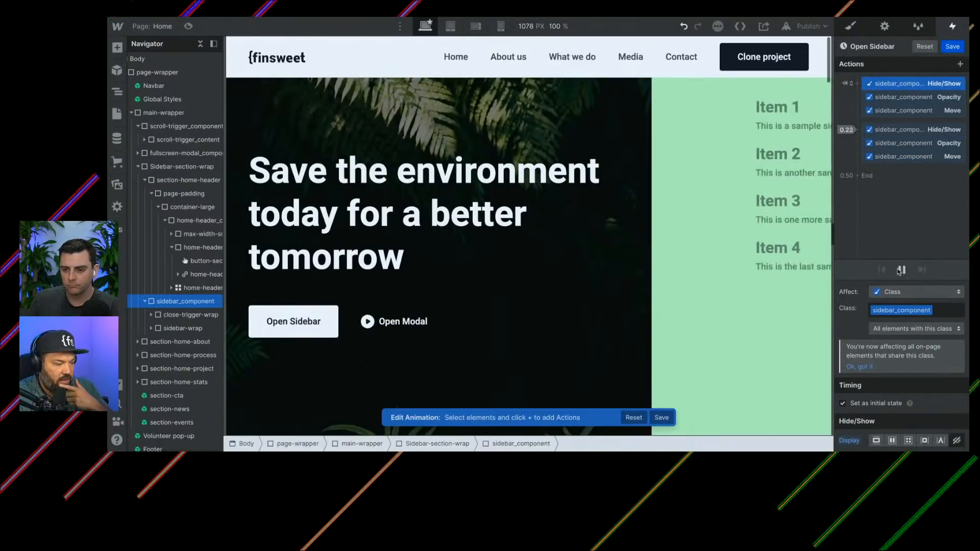
click(900, 271)
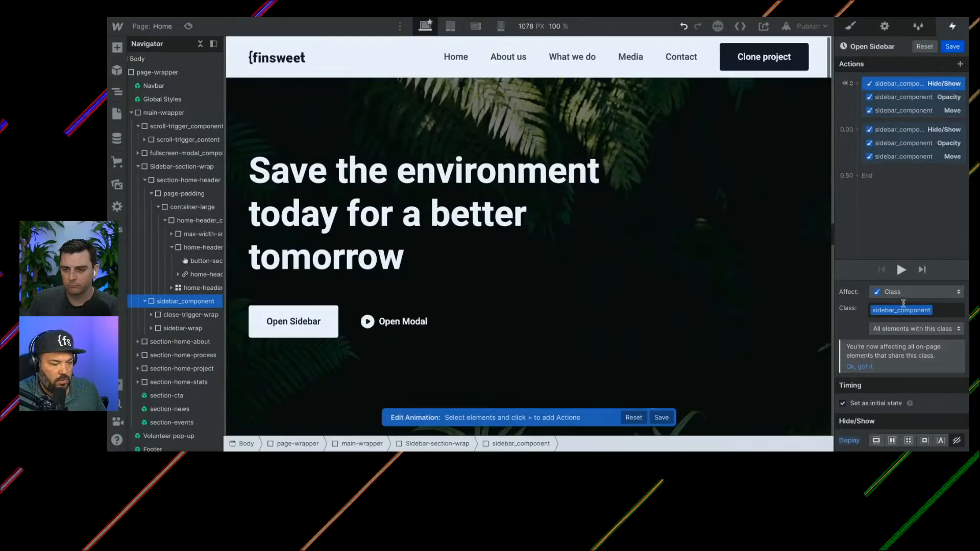
Step: Set the opening Move action's easing to Ease In and its duration to 0.3 seconds
click(899, 271)
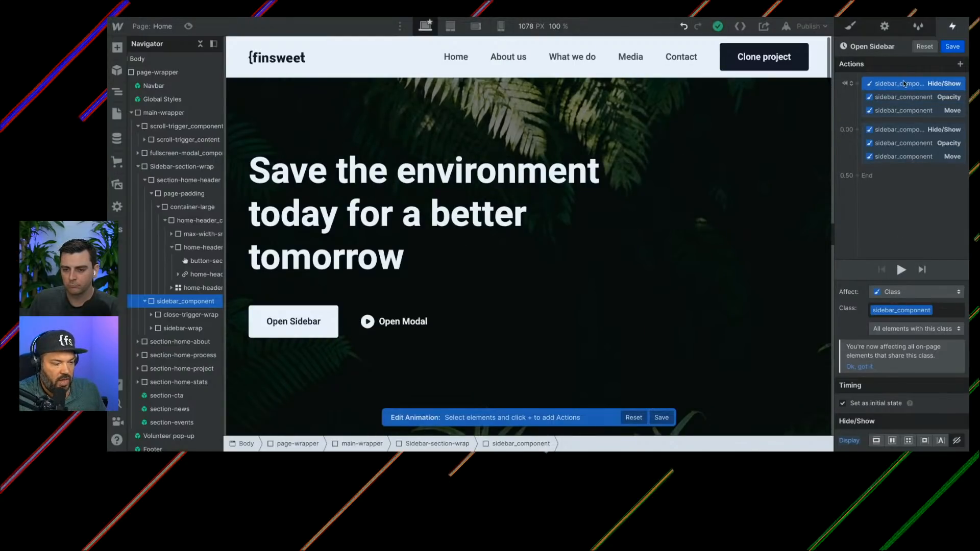
click(900, 132)
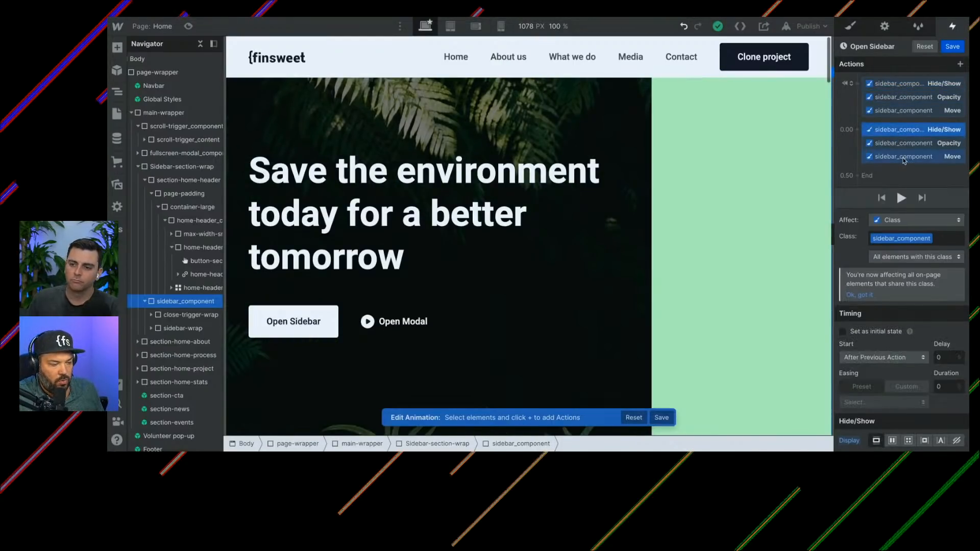
click(902, 144)
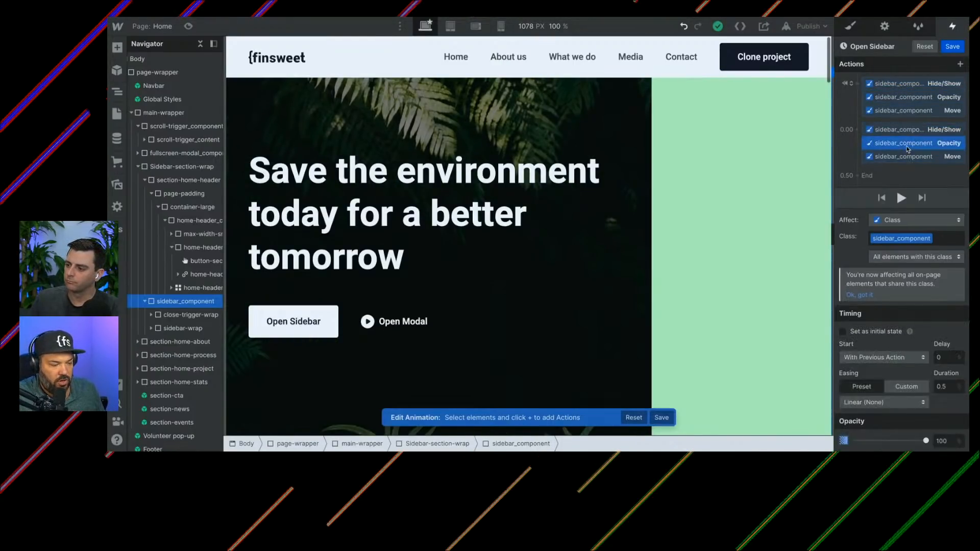
click(902, 157)
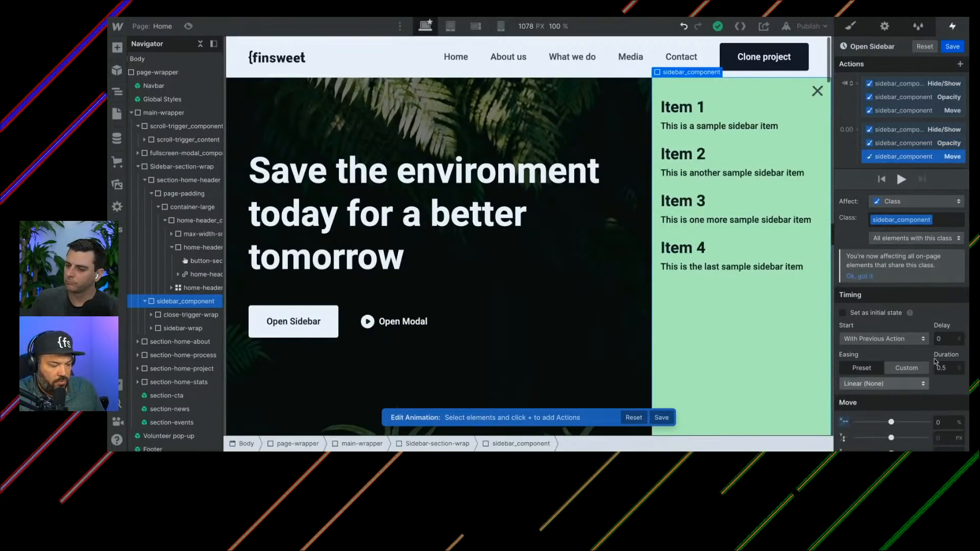
scroll(895, 386, down, 1)
click(892, 372)
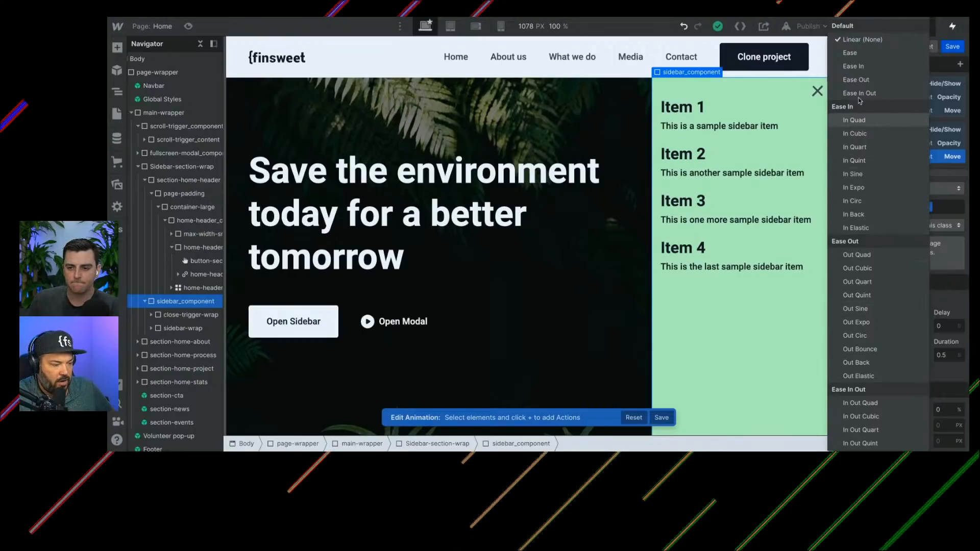
click(855, 66)
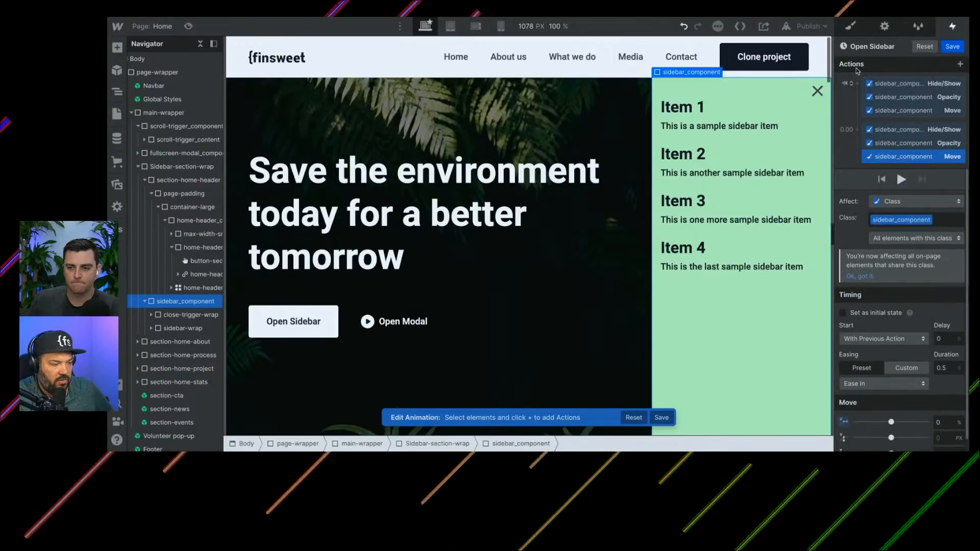
click(949, 367)
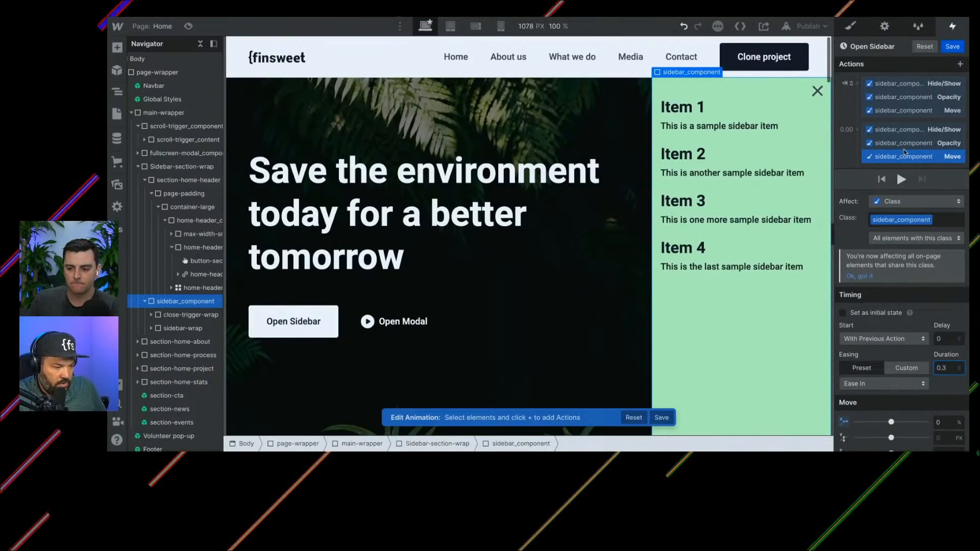
Step: Test the sidebar's slide-in twice with the Open Sidebar button in page preview, returning to the editor each time
click(188, 26)
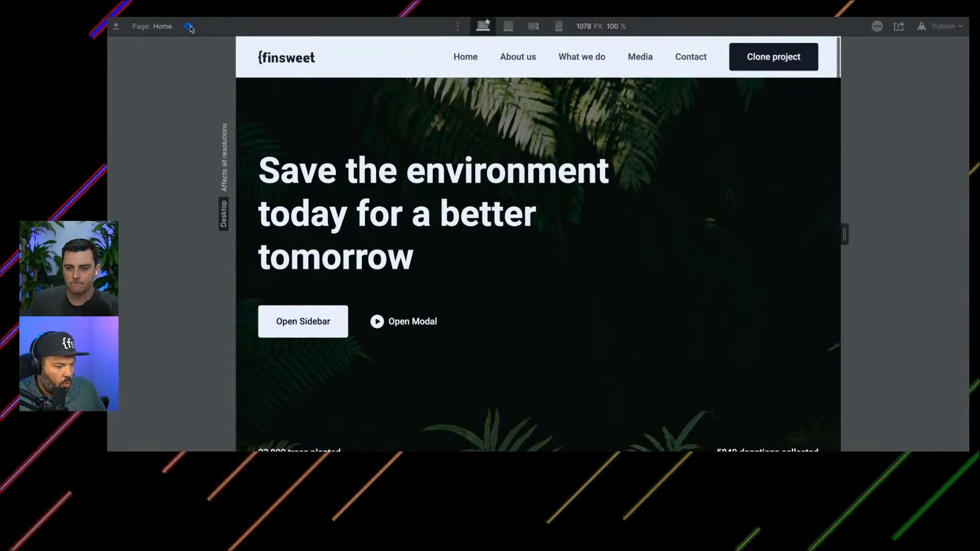
click(305, 321)
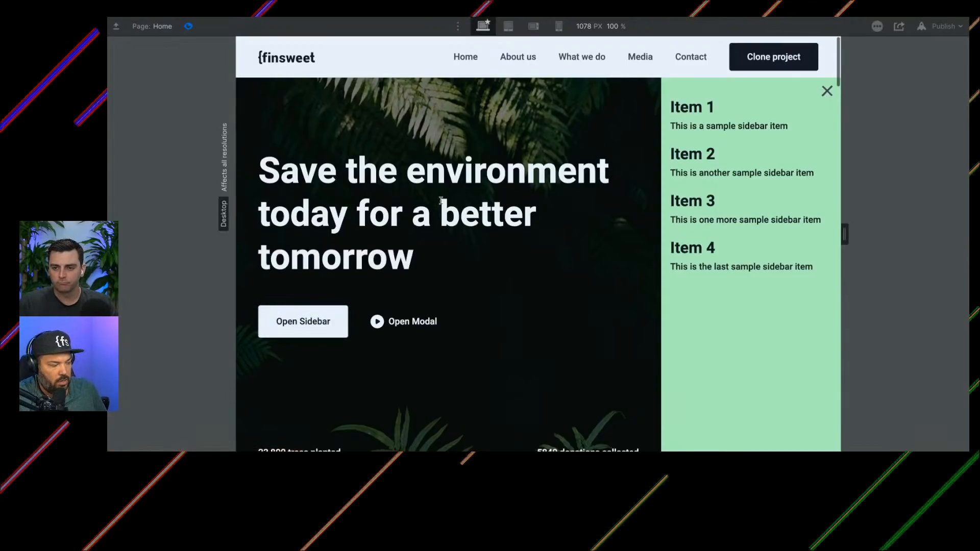
click(186, 27)
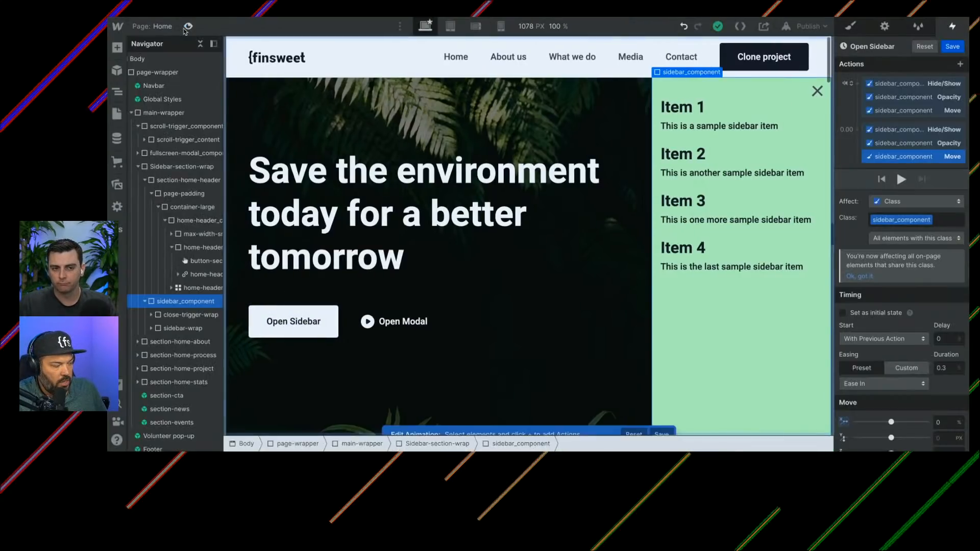
click(188, 26)
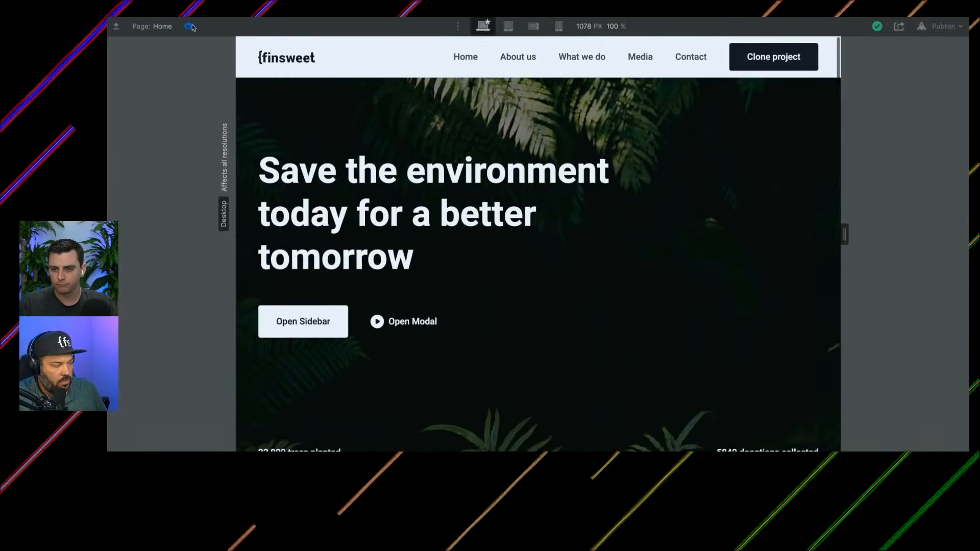
click(314, 318)
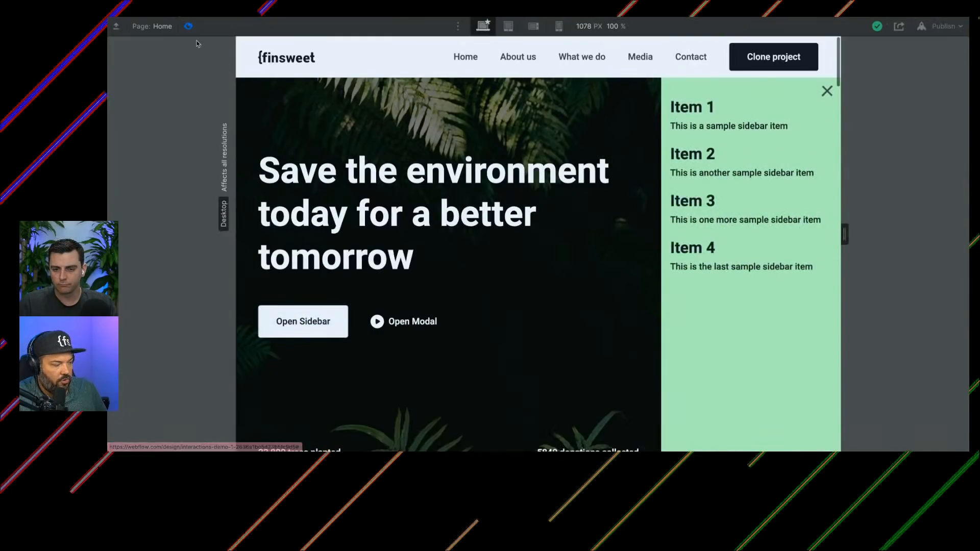
click(188, 27)
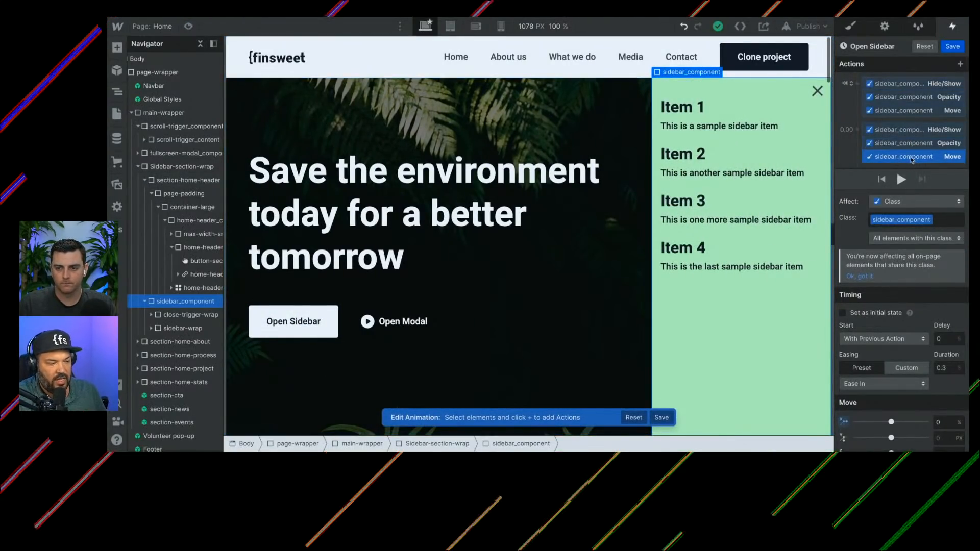
Step: Save the Open Sidebar animation and give close-trigger-wrap a Mouse click (tap) trigger that starts an animation on first click
click(816, 90)
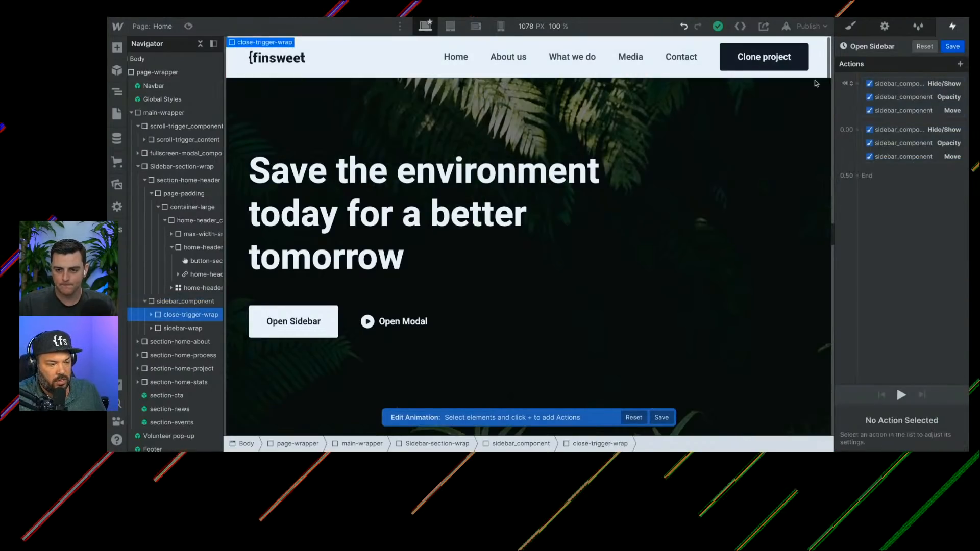
click(961, 48)
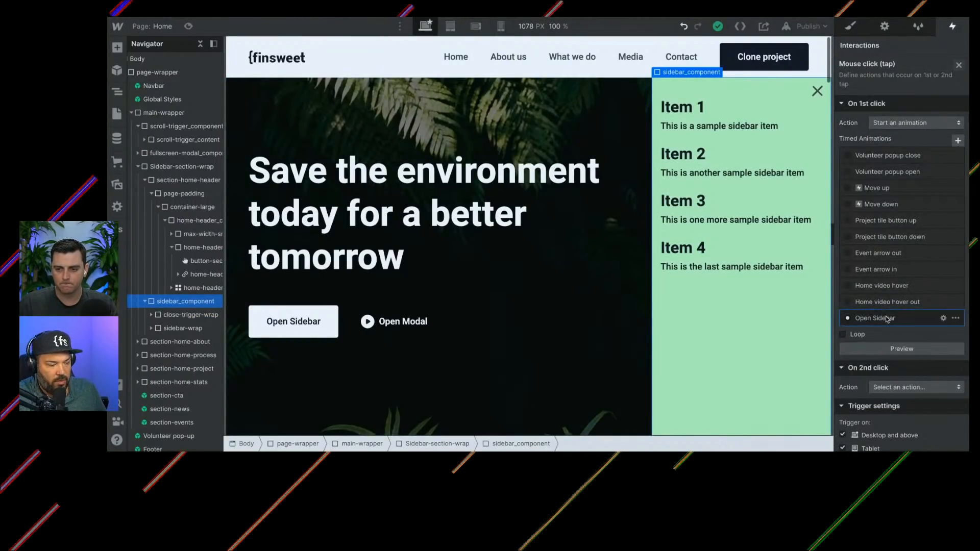
click(813, 84)
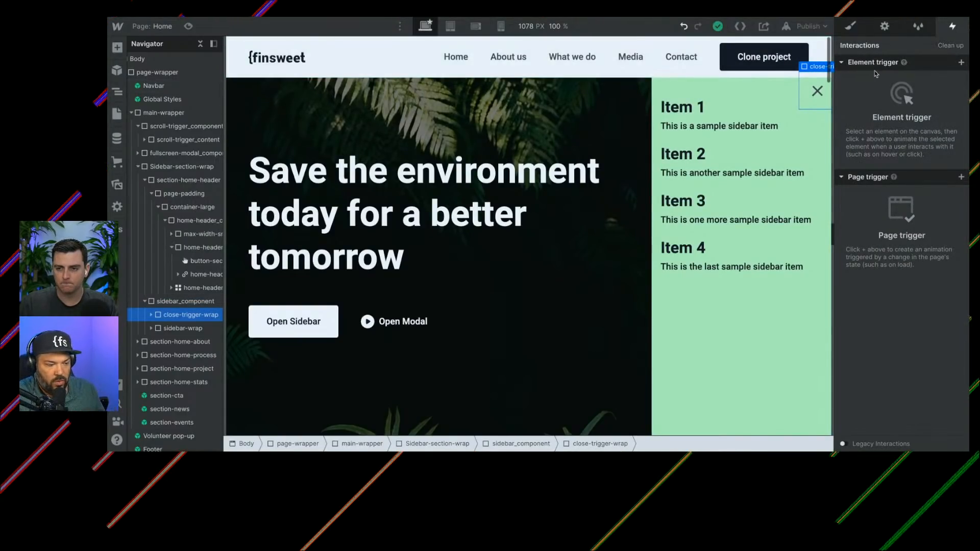
click(961, 63)
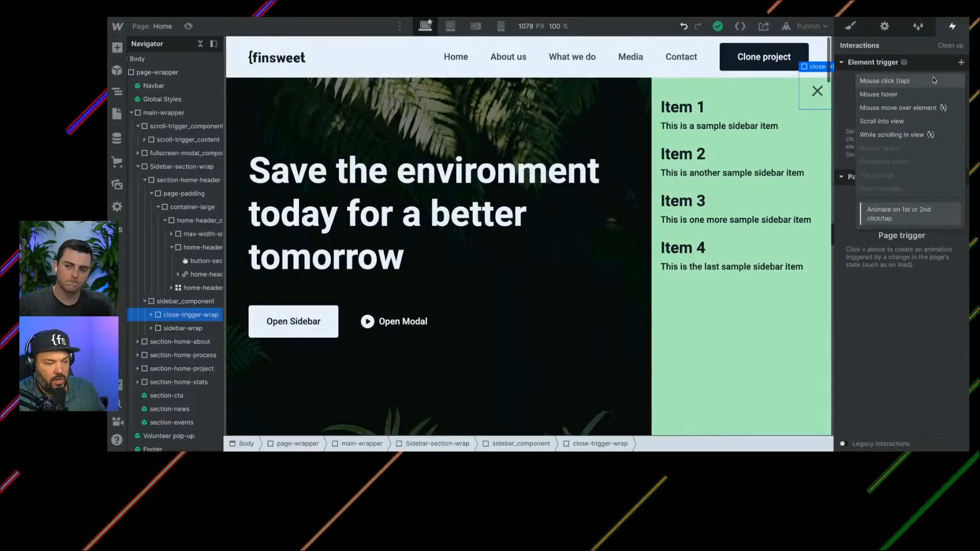
click(914, 81)
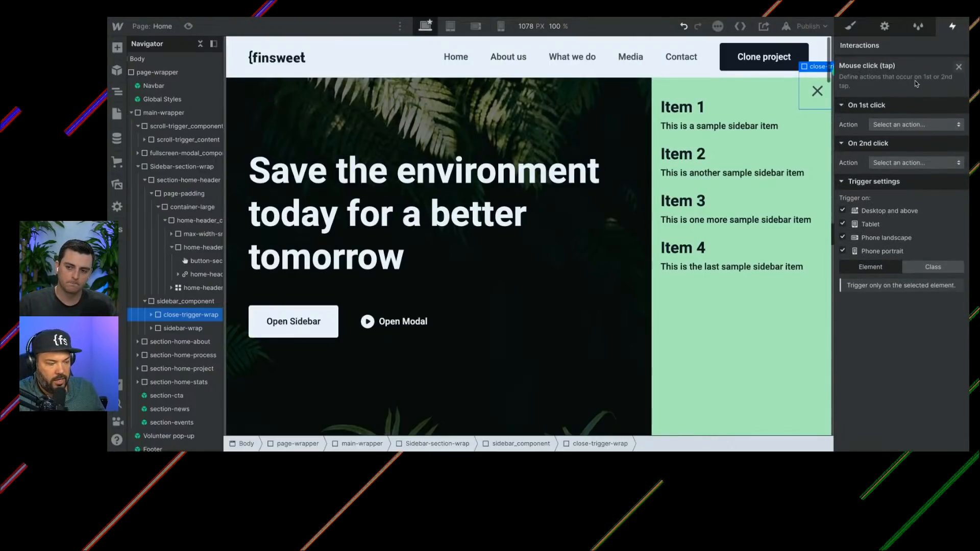
click(907, 125)
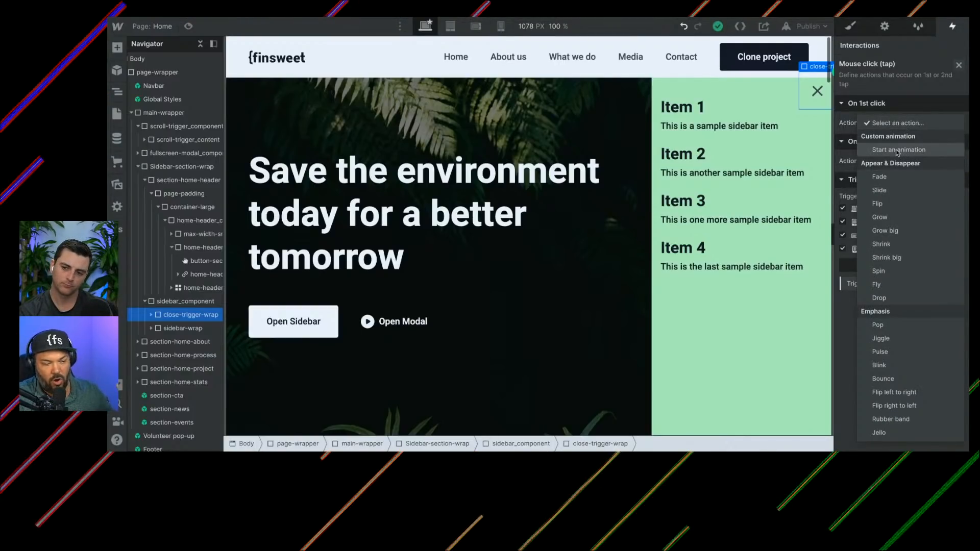
click(898, 150)
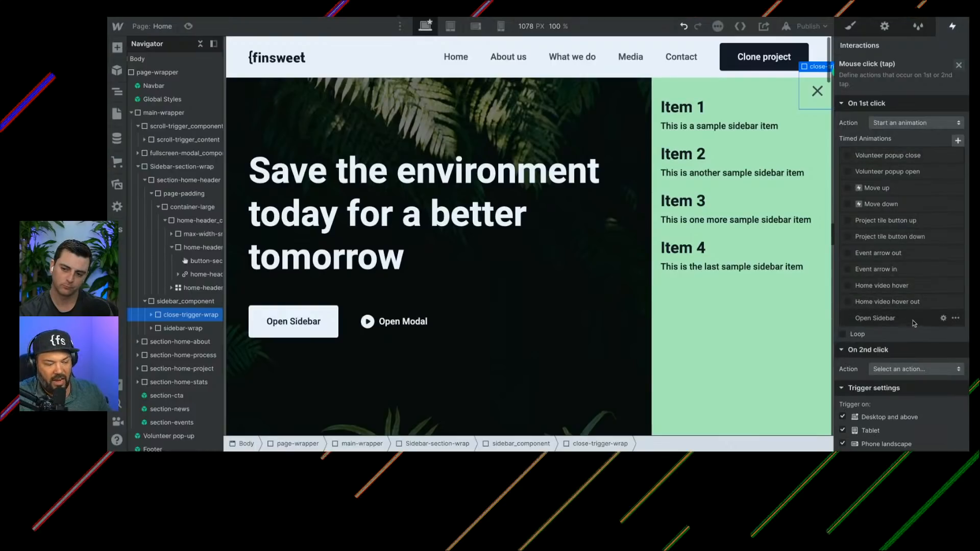
Step: Duplicate the Open Sidebar animation for the close trigger and rename the copy Close Sidebar
click(955, 318)
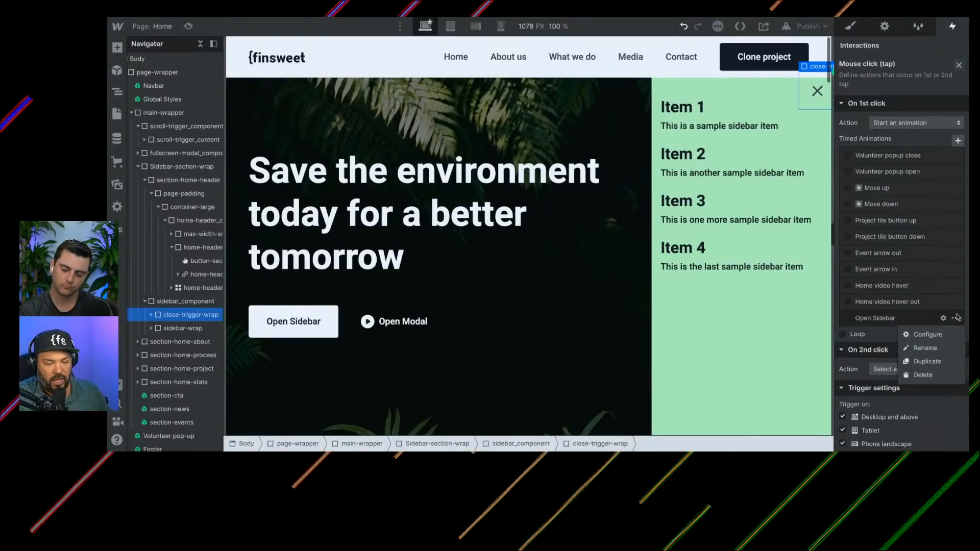
click(928, 362)
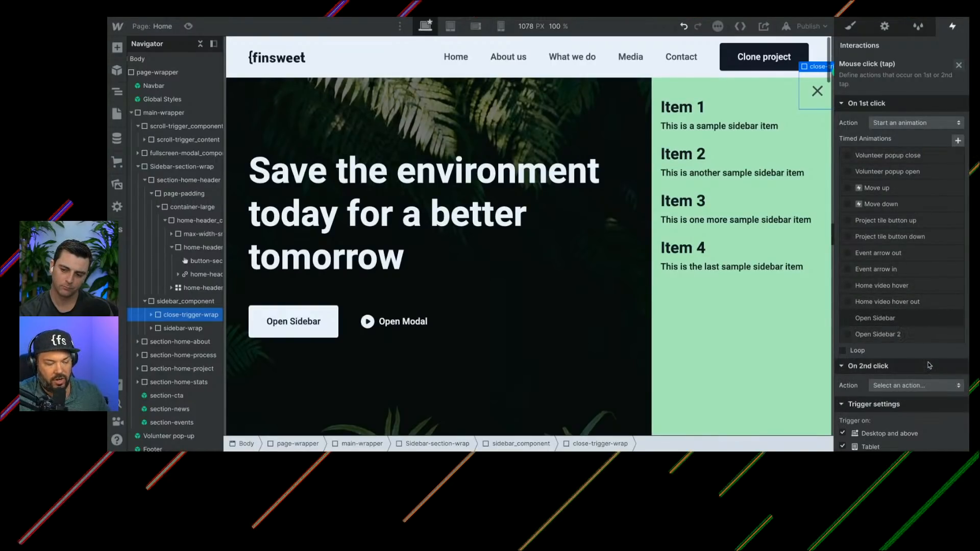
click(891, 337)
double_click(871, 47)
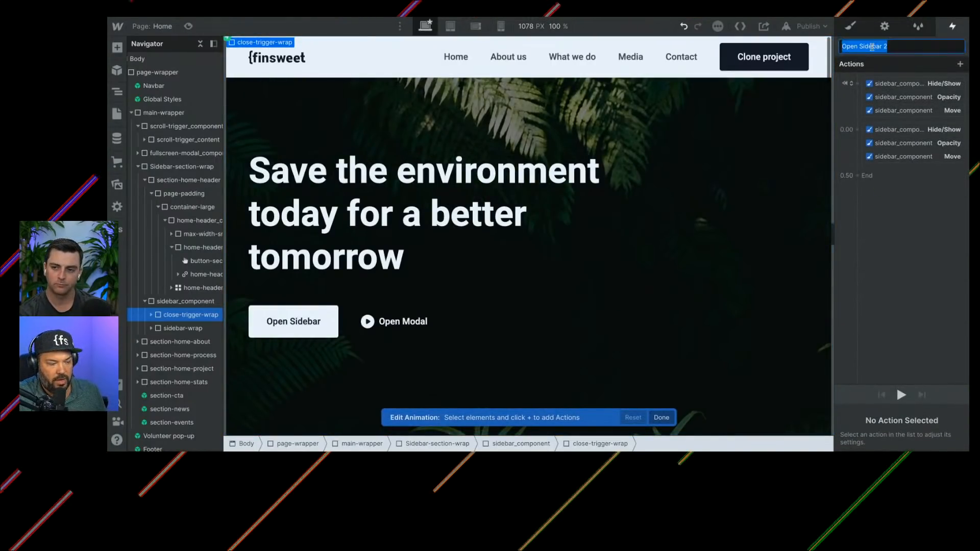
text(Close Sid)
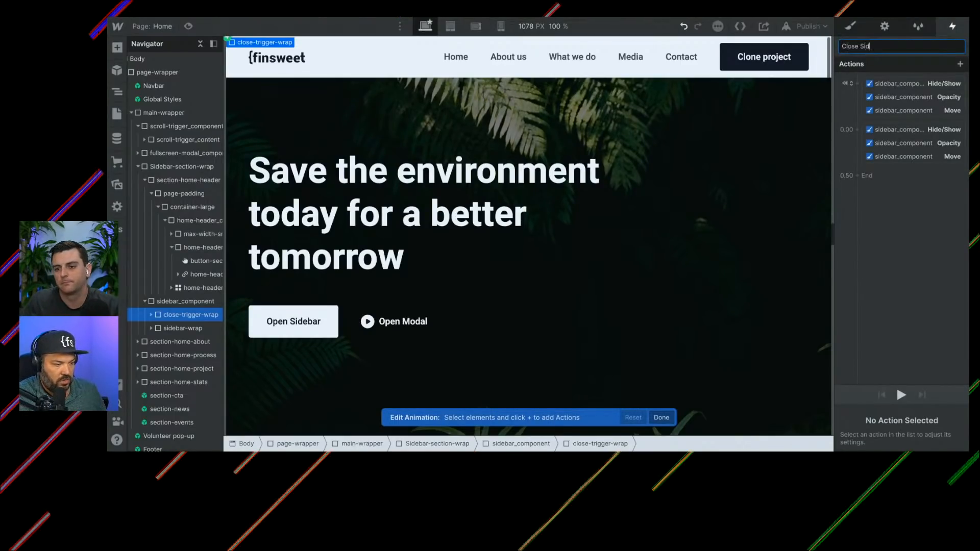
text(ebar)
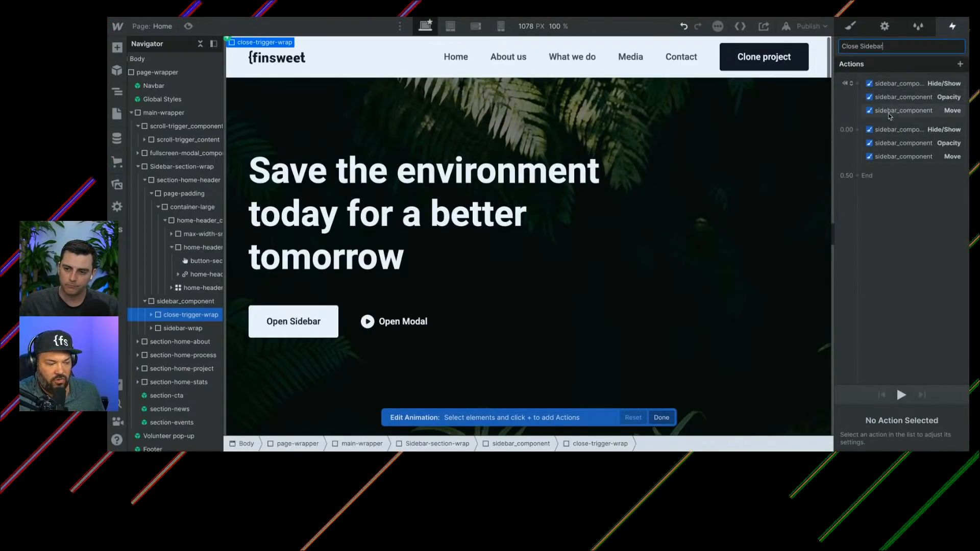
Step: Delete the three opening actions from Close Sidebar and turn off the initial state for the remaining Hide/Show, Opacity and Move actions
click(891, 135)
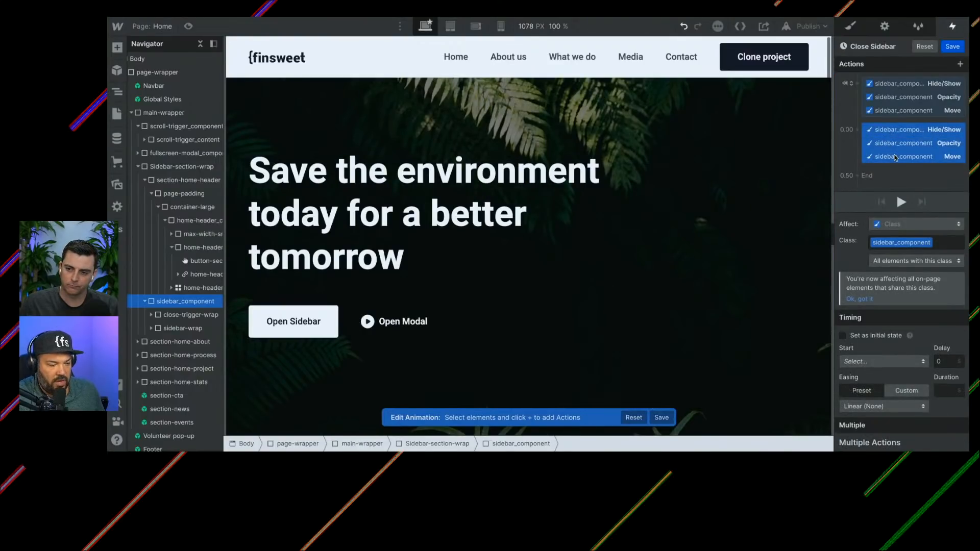
key(Delete)
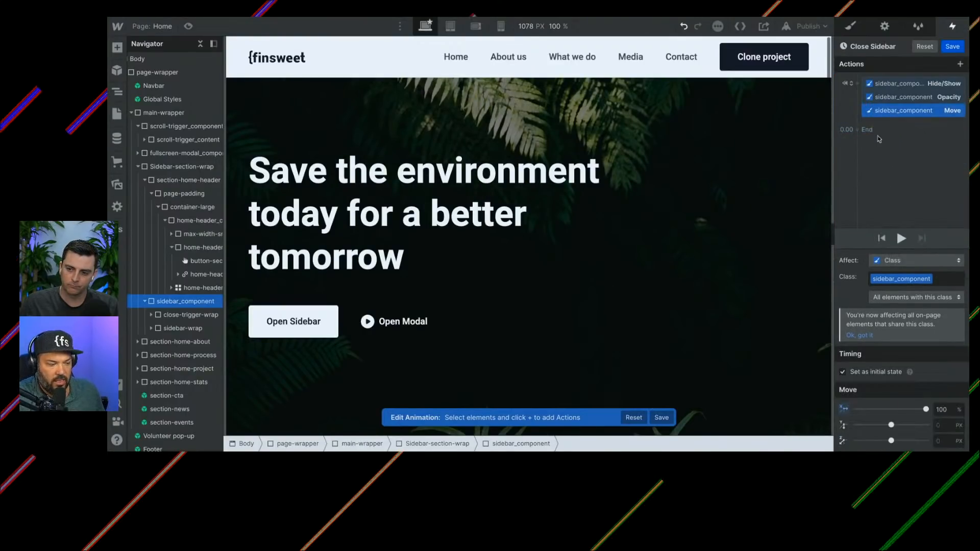
click(878, 139)
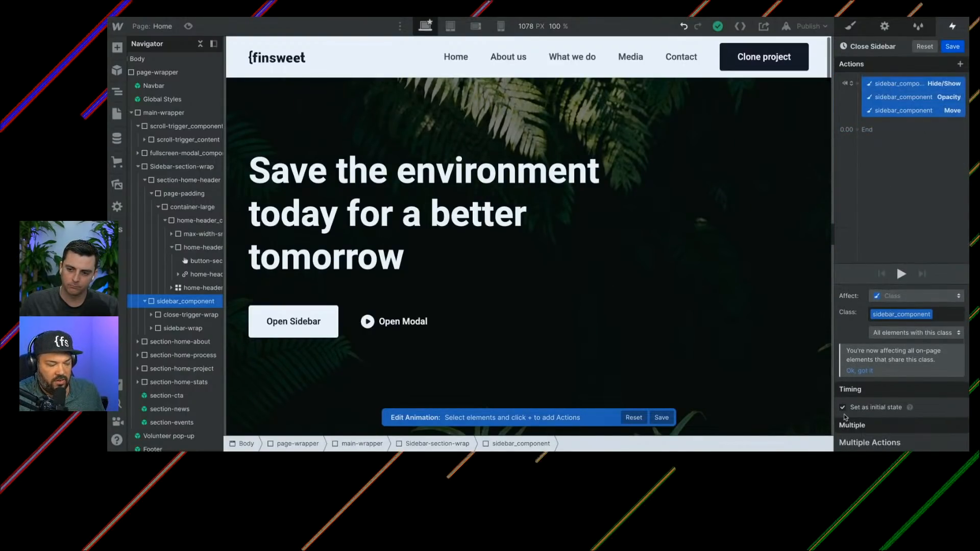
click(843, 407)
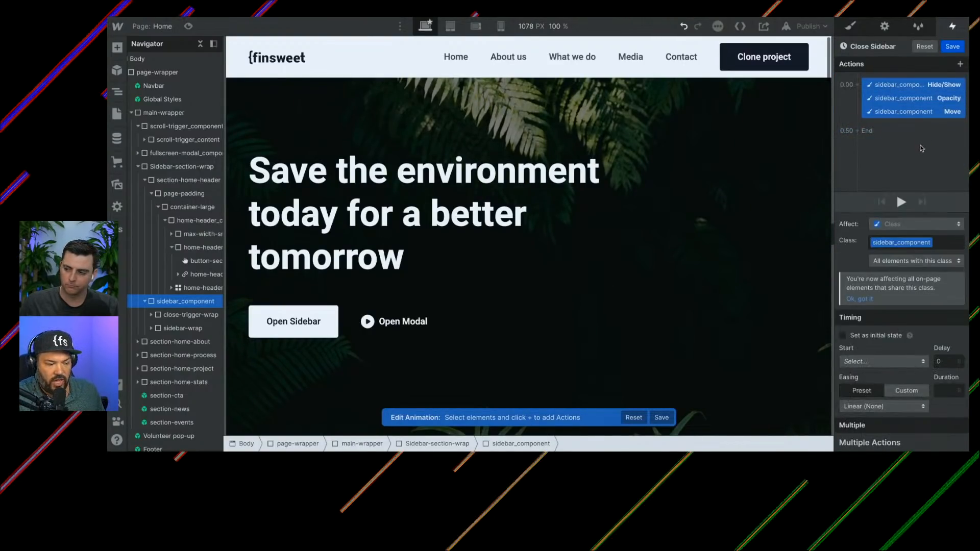
click(921, 148)
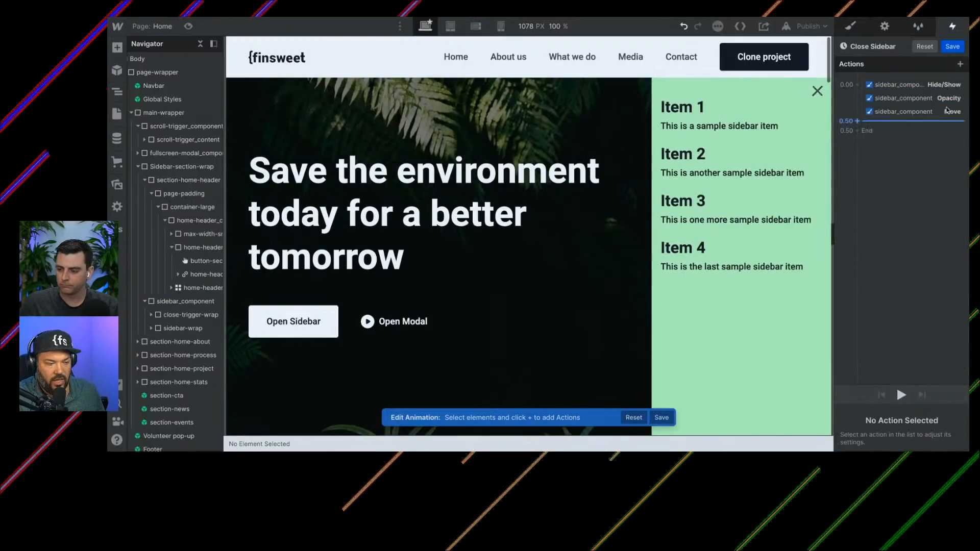
click(956, 47)
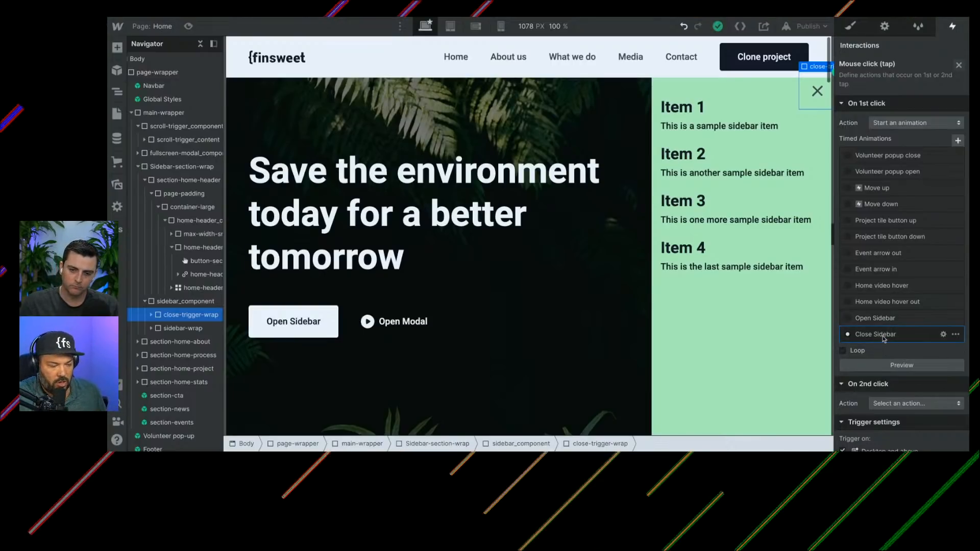
Step: Open the Close Sidebar animation and review its Hide/Show, Opacity and Move actions on sidebar_component
click(896, 335)
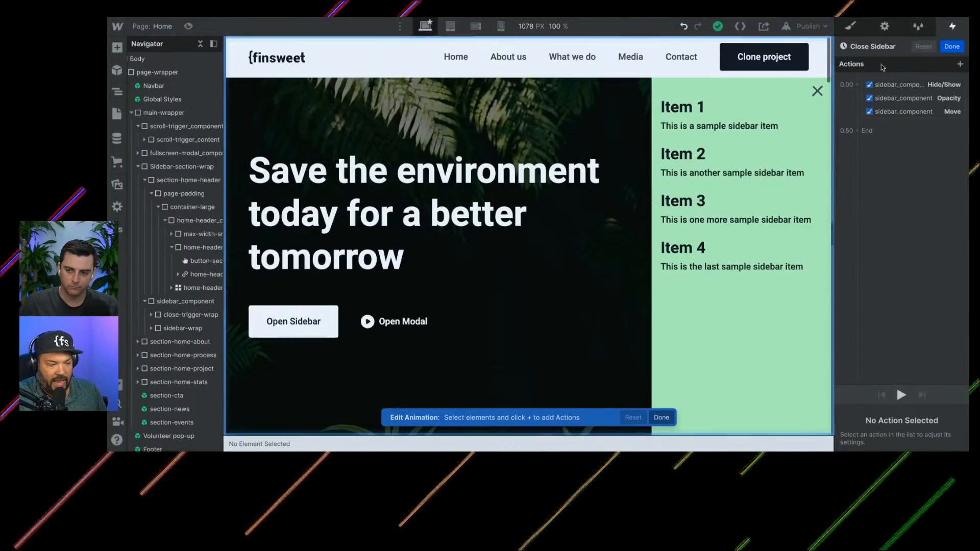
click(886, 96)
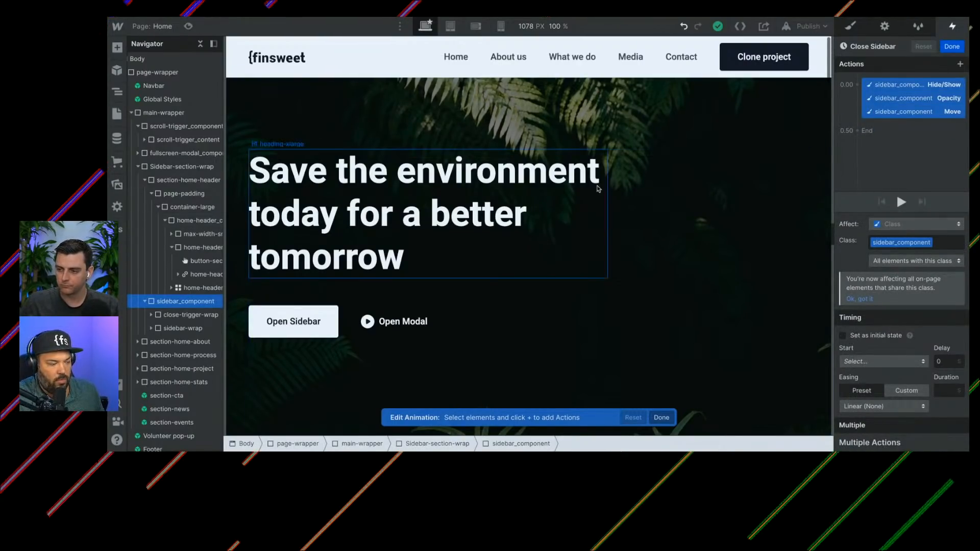
click(490, 214)
Step: Test opening the sidebar with Open Sidebar and closing it with the X icon twice in page preview, then return to the editor
click(188, 26)
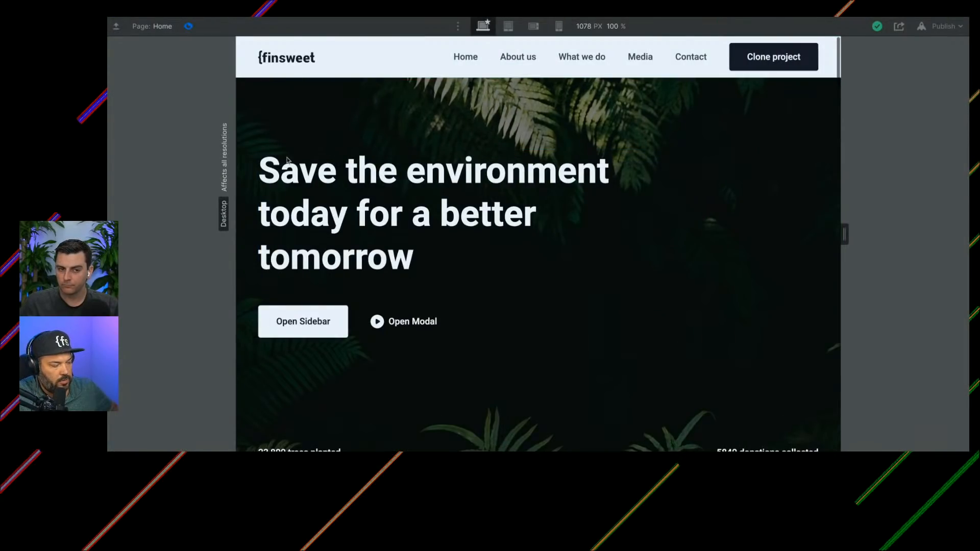
click(289, 319)
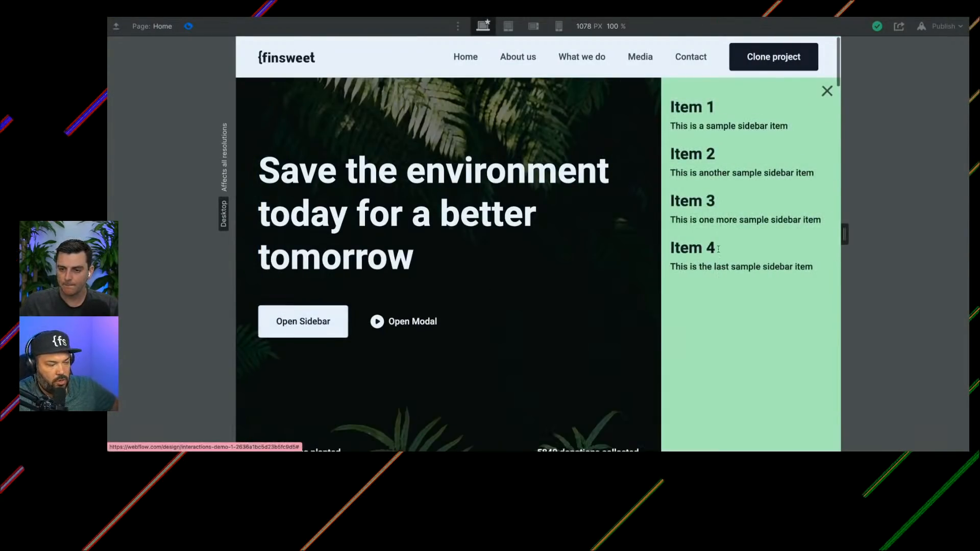
click(827, 92)
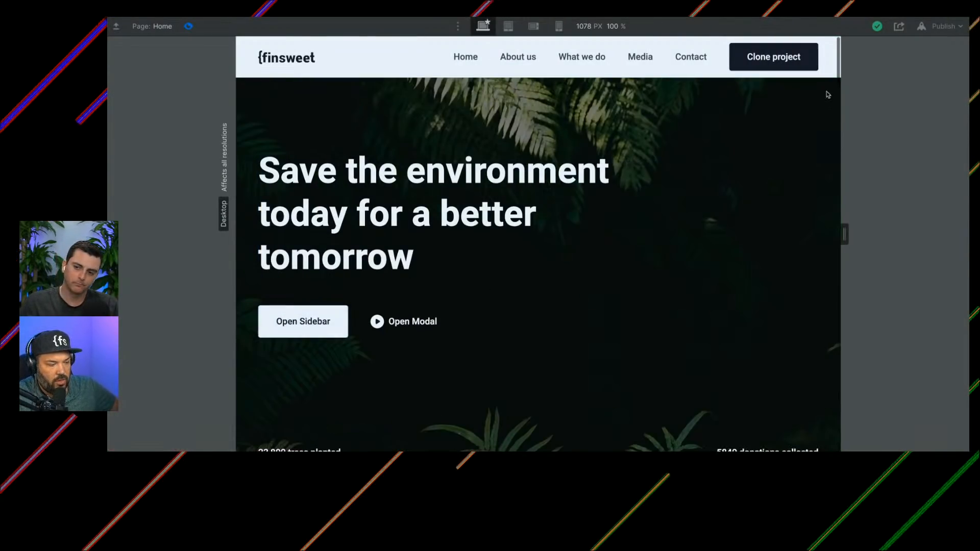
click(332, 328)
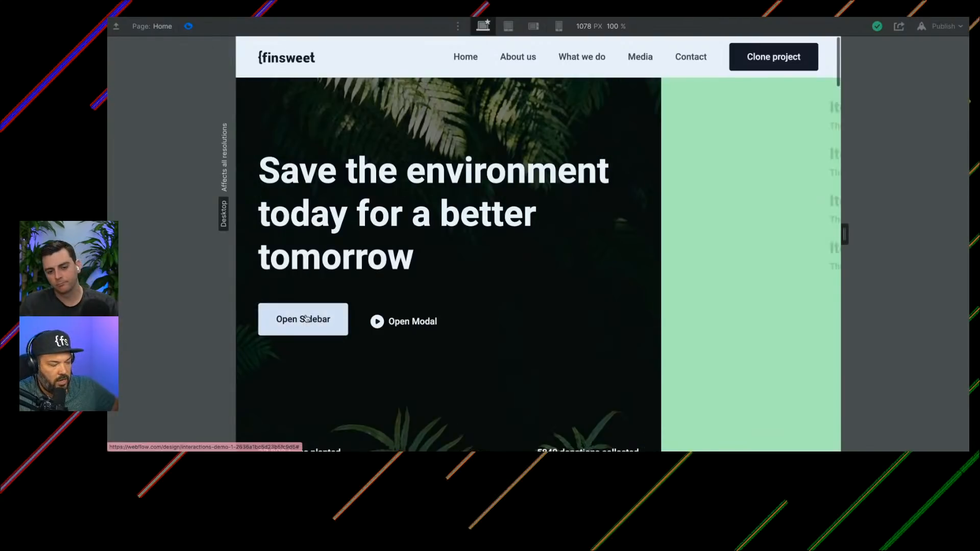
click(827, 92)
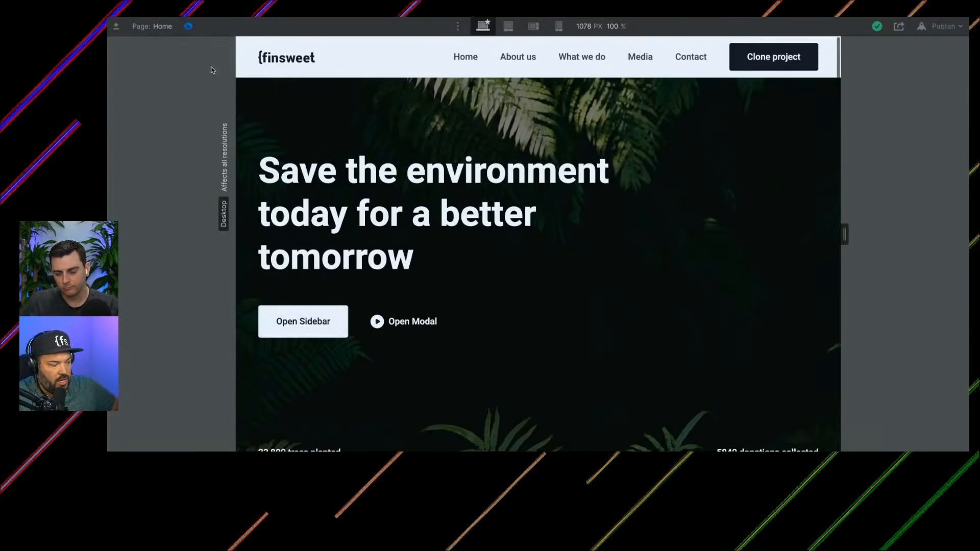
click(189, 26)
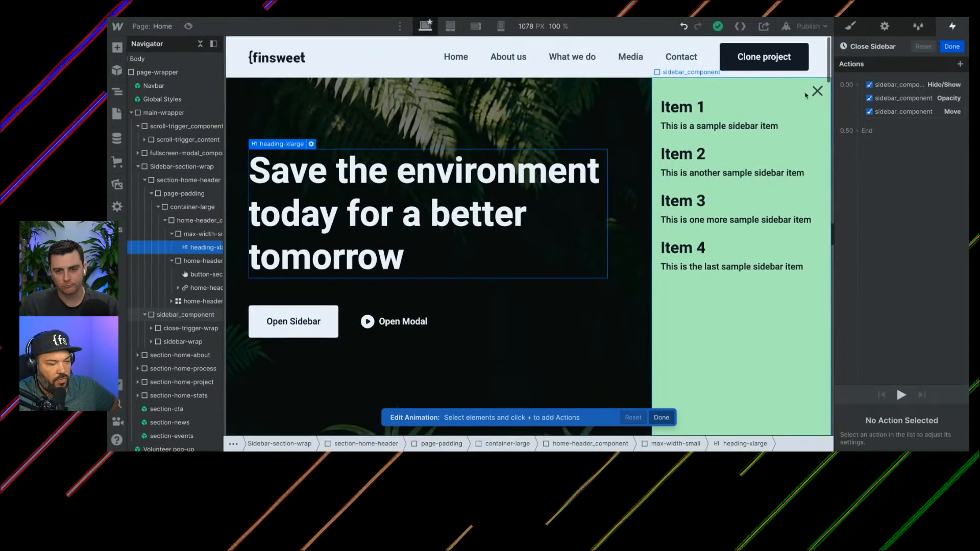
Step: Save the Close Sidebar animation and make the Open Sidebar button's second click start the Close Sidebar animation
click(330, 331)
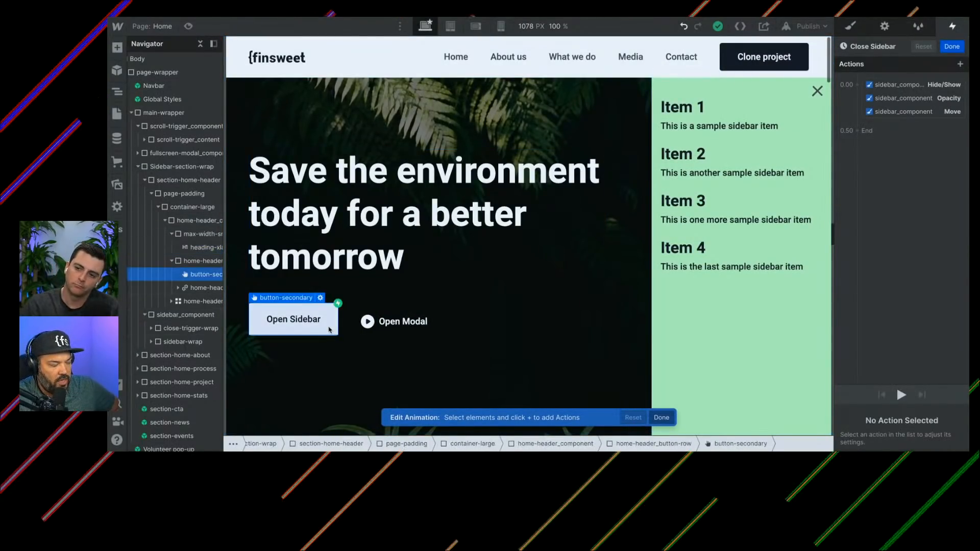
click(952, 46)
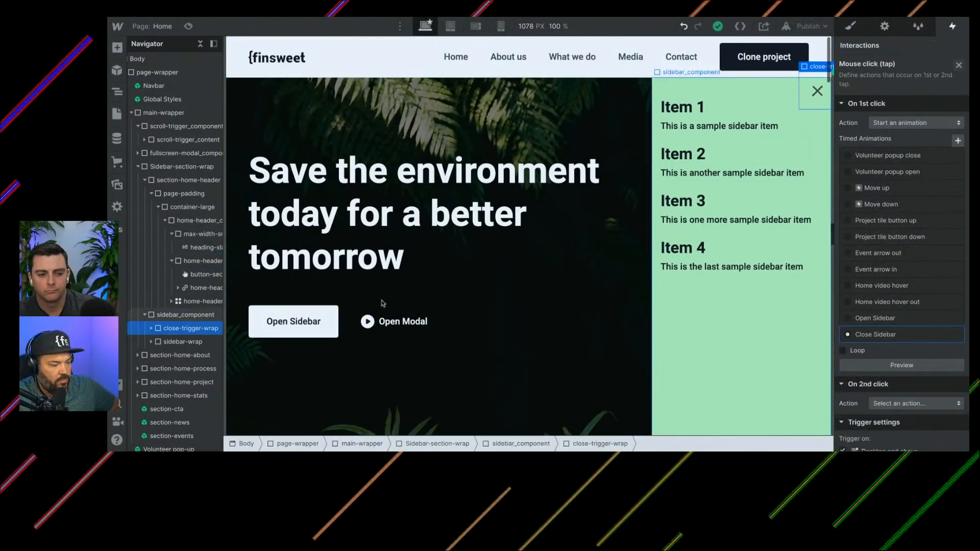
click(327, 333)
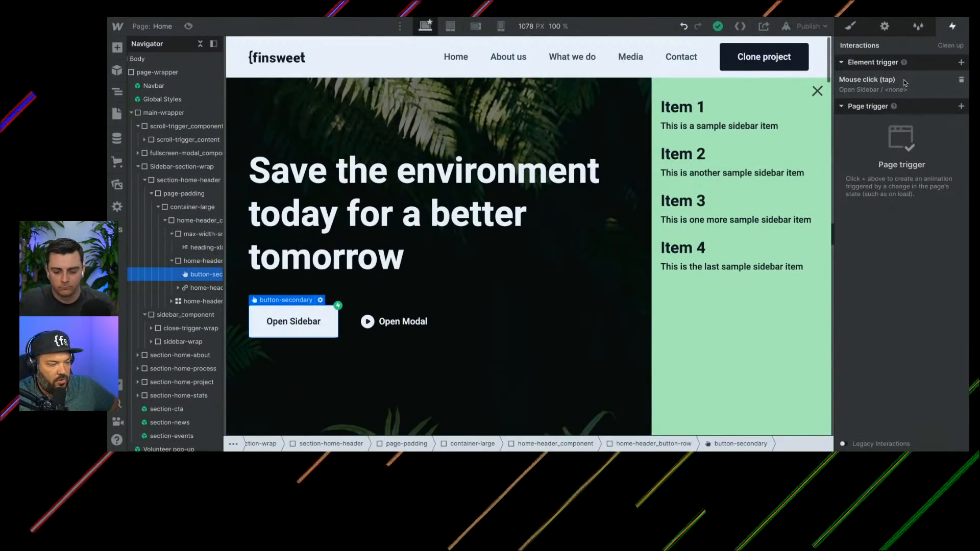
click(872, 84)
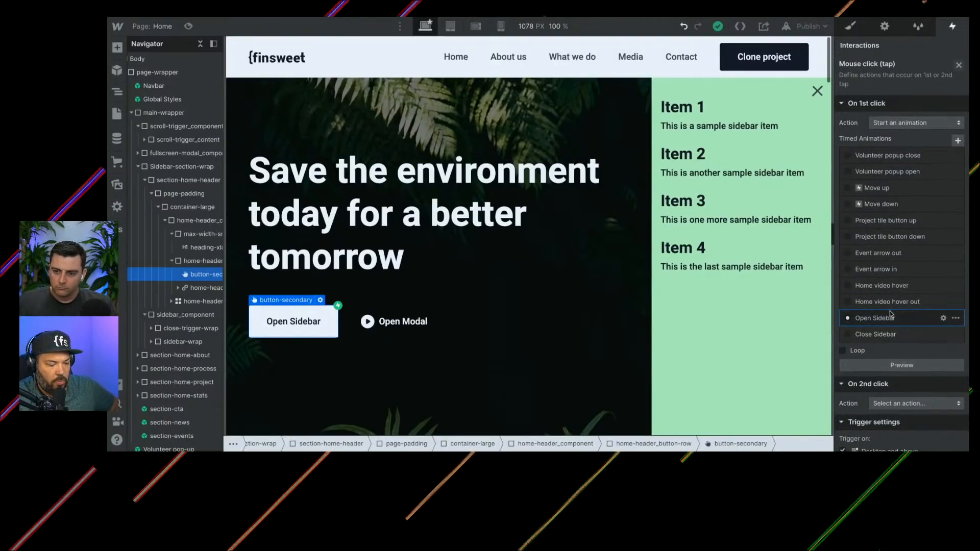
scroll(891, 306, down, 3)
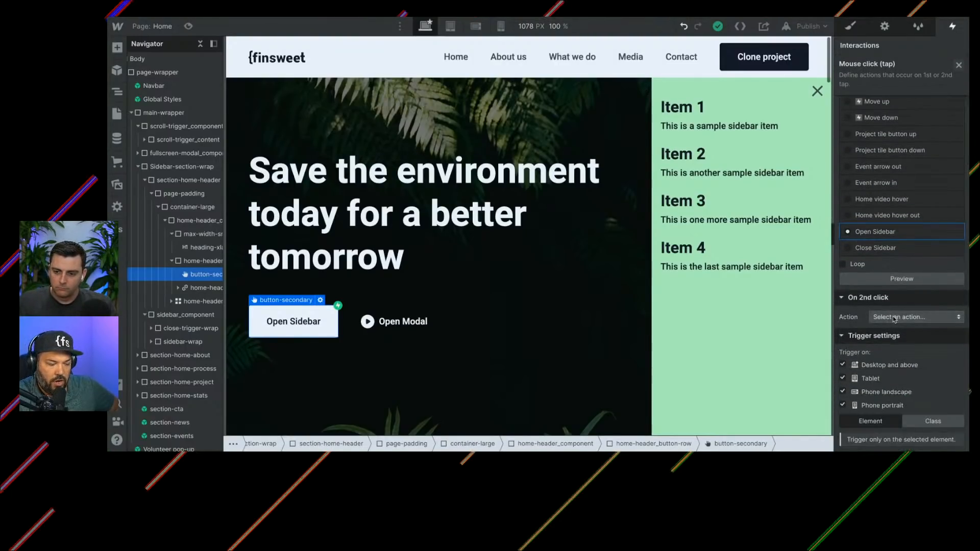
click(878, 317)
click(892, 161)
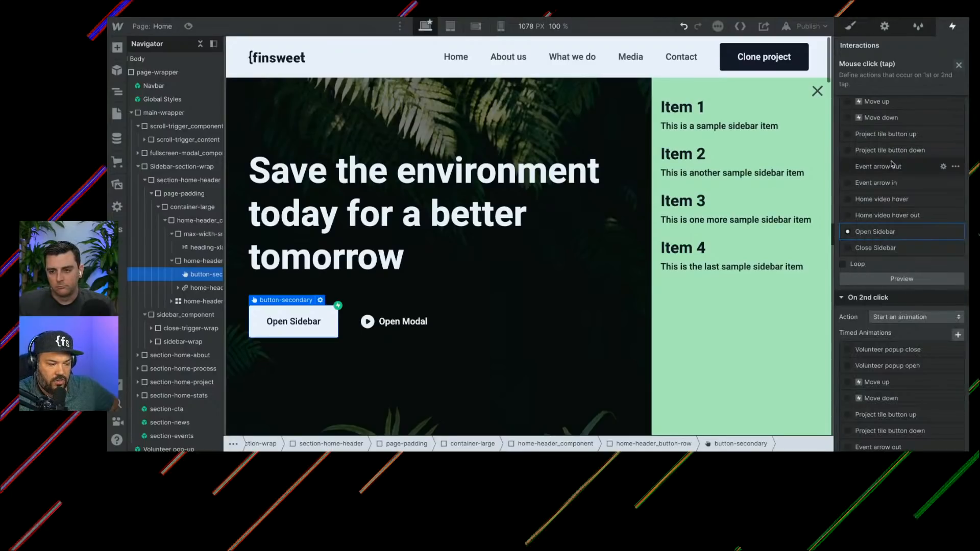
scroll(878, 285, down, 3)
click(875, 304)
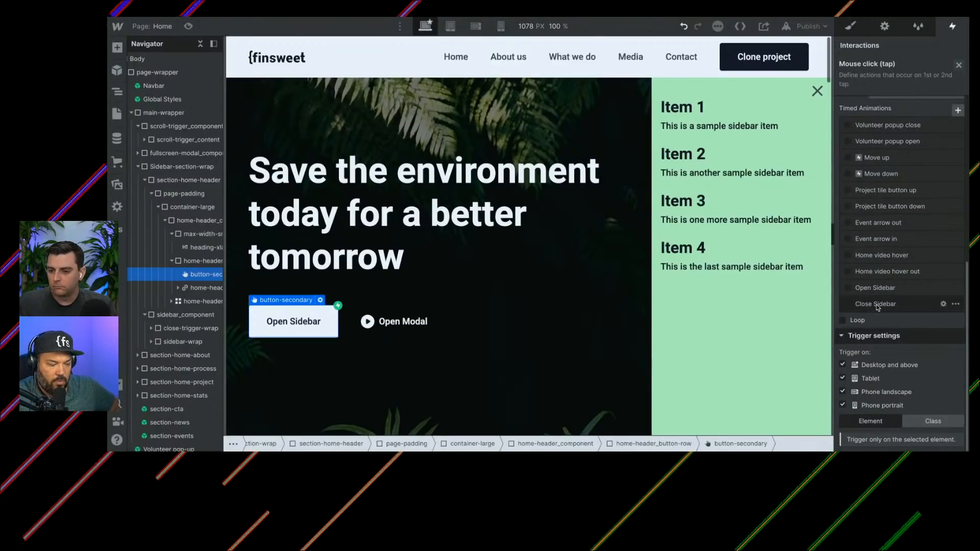
Step: Preview the page to test toggling the sidebar with the Open Sidebar button and closing it with the X icon, and return to the editor
click(189, 27)
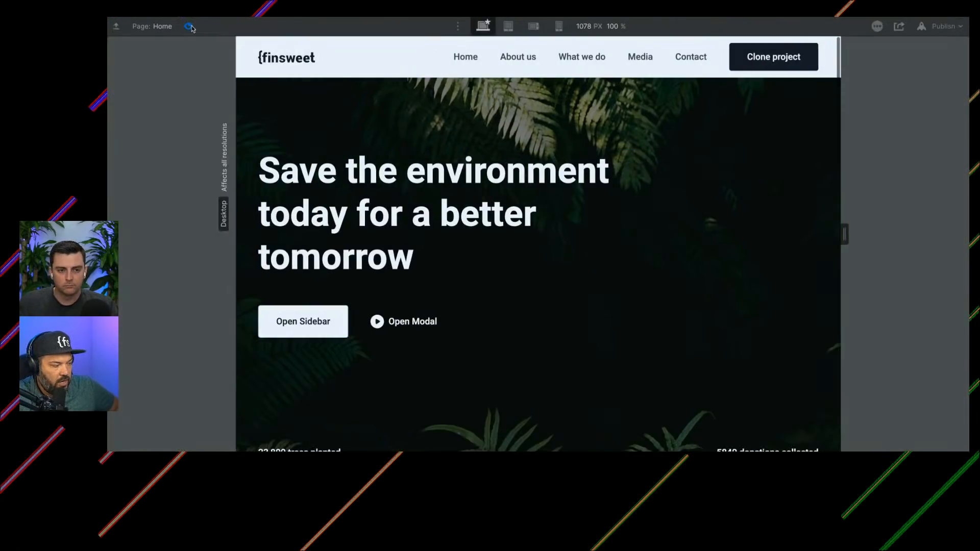
click(284, 324)
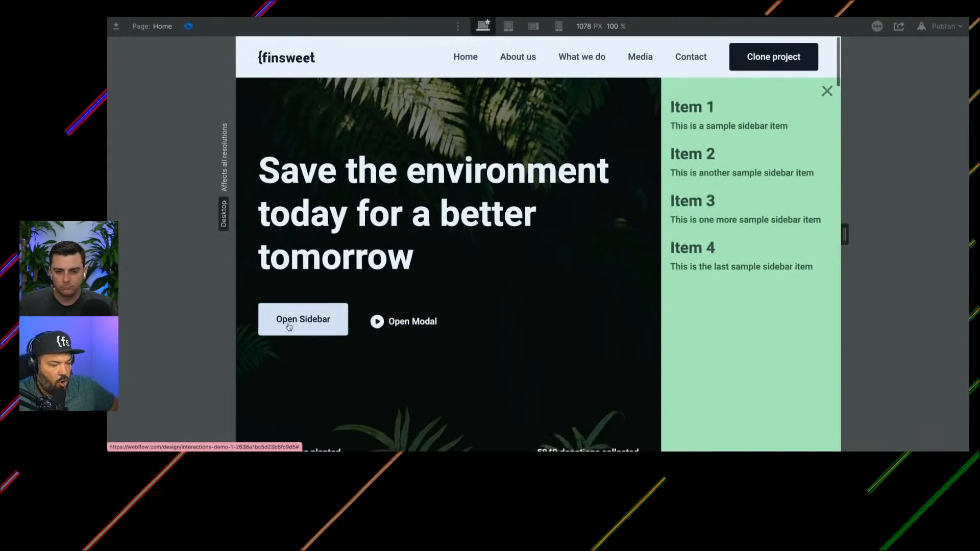
click(294, 327)
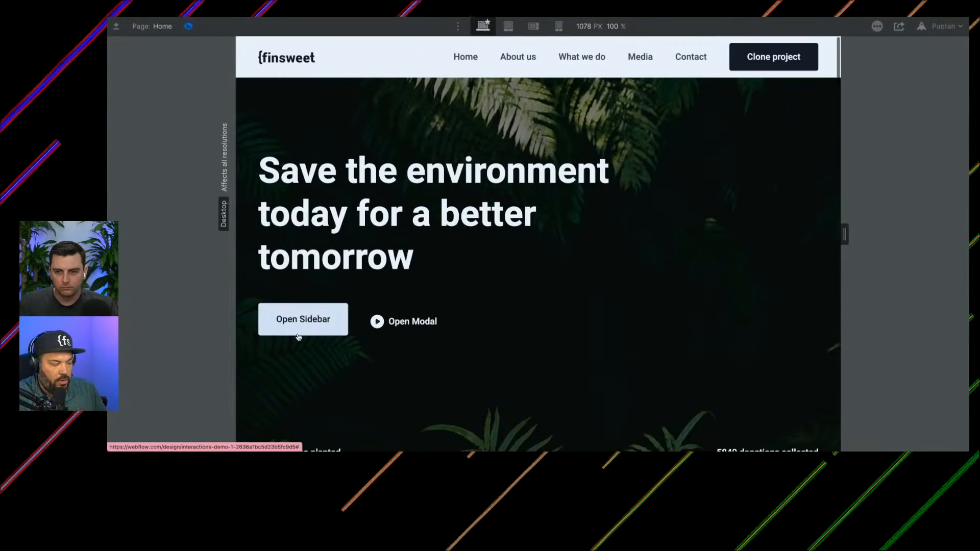
click(299, 332)
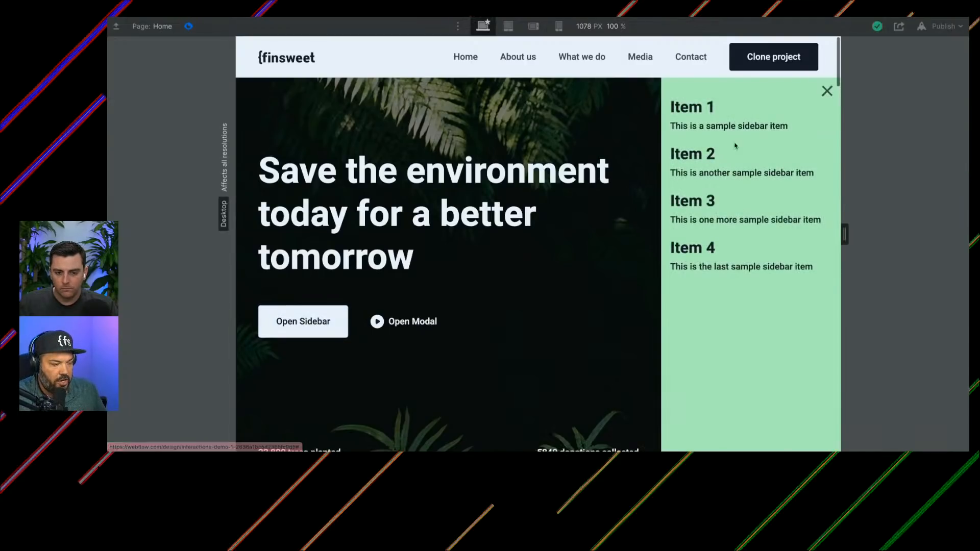
click(827, 91)
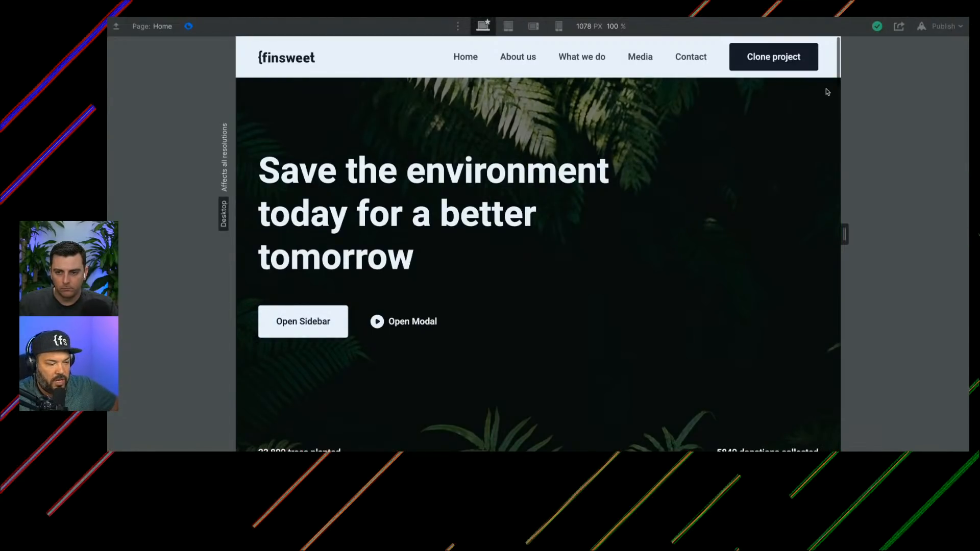
click(311, 334)
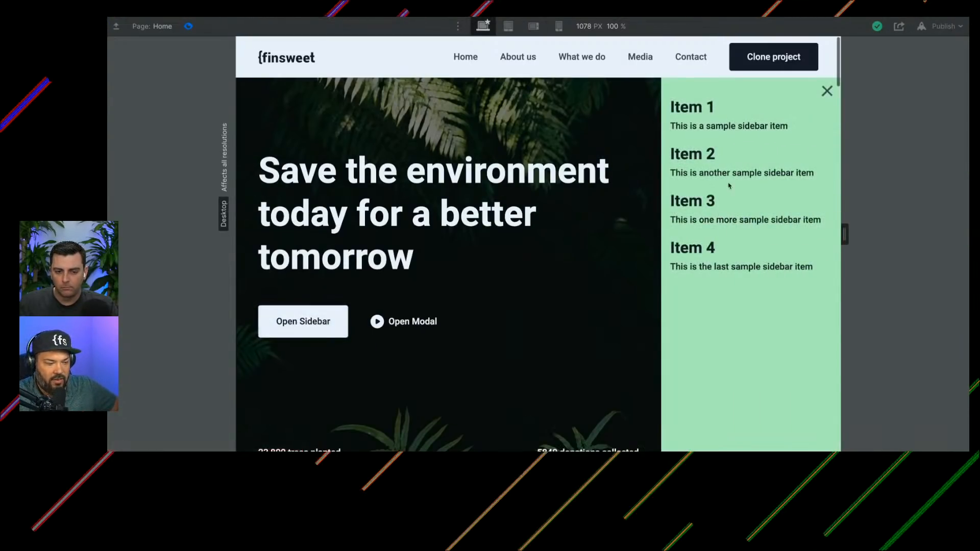
click(189, 26)
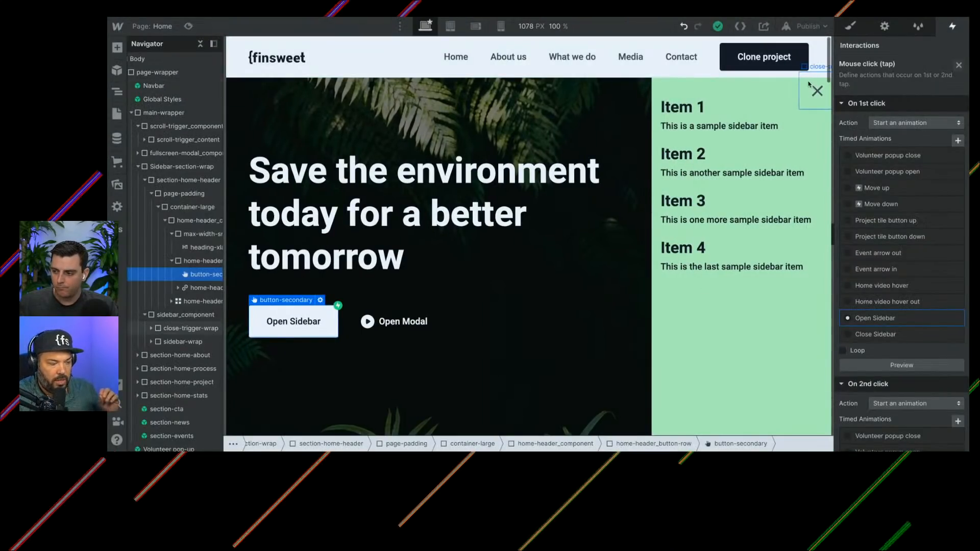
Step: Review the first-click and second-click animations assigned to the Open Sidebar button's Mouse click (tap) trigger
click(313, 333)
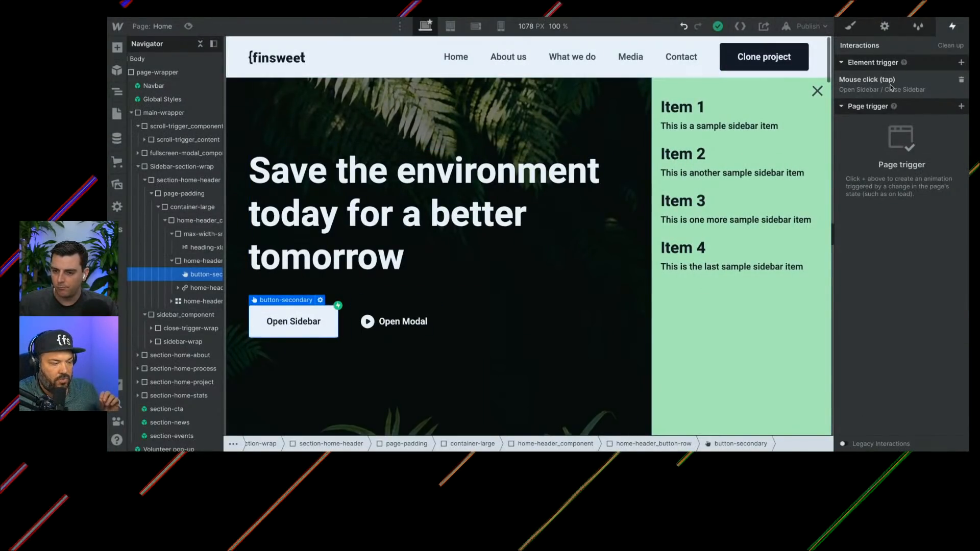
click(866, 79)
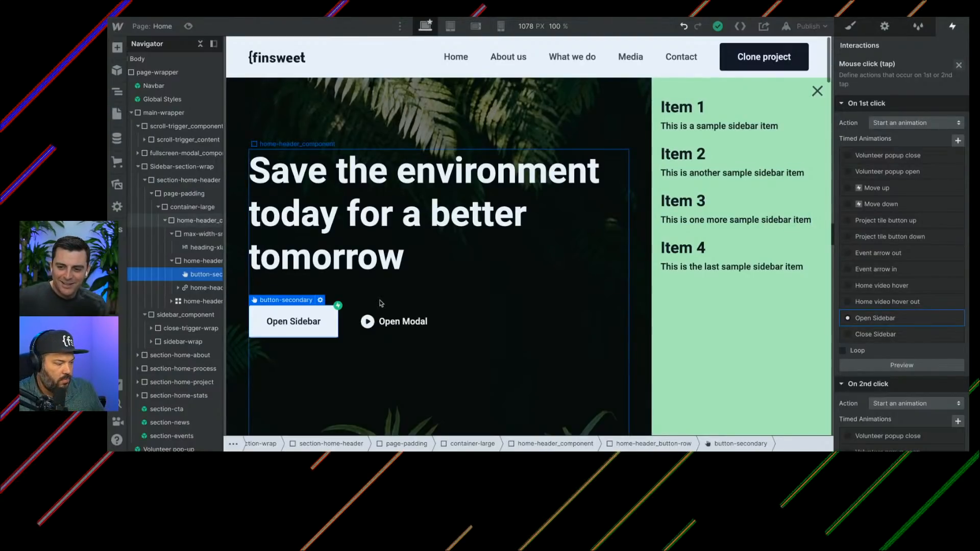
click(307, 331)
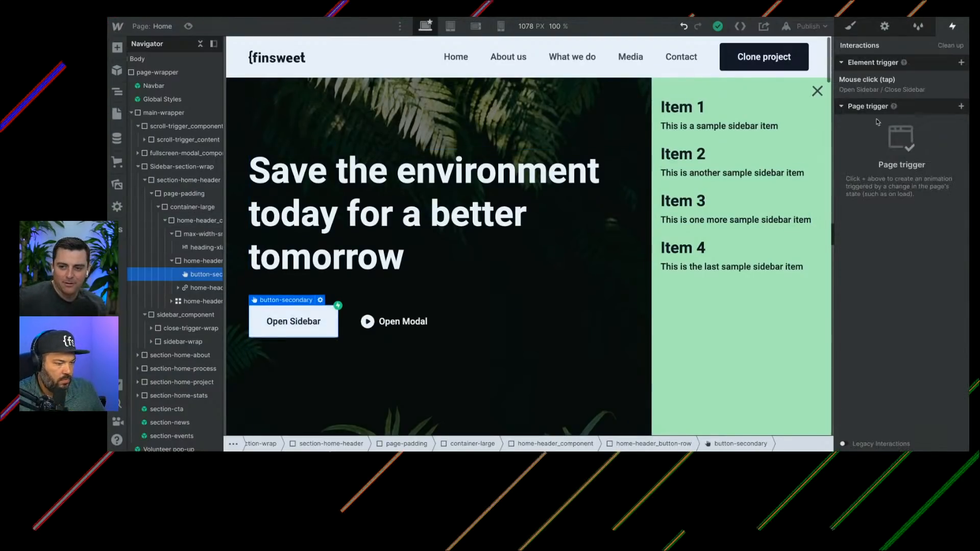
click(901, 82)
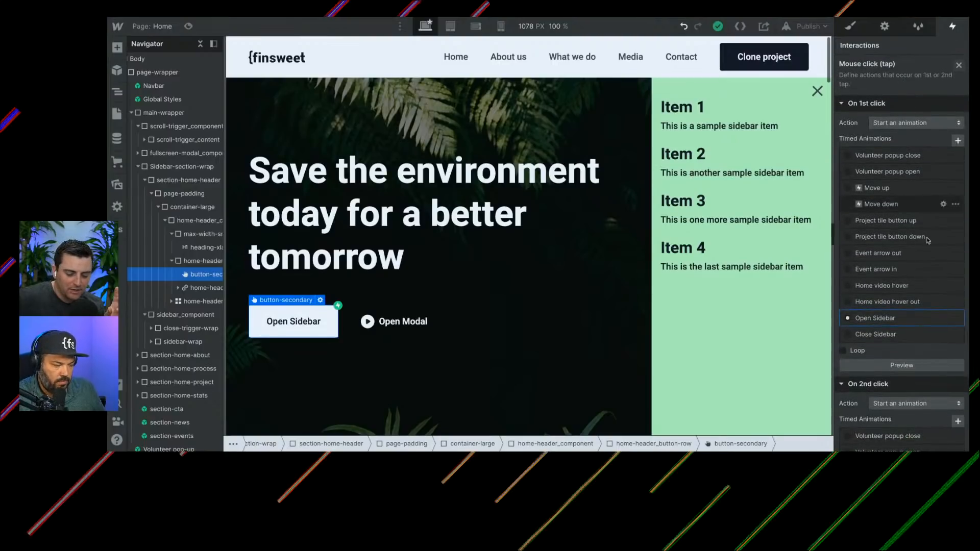
scroll(931, 273, down, 5)
scroll(931, 274, up, 5)
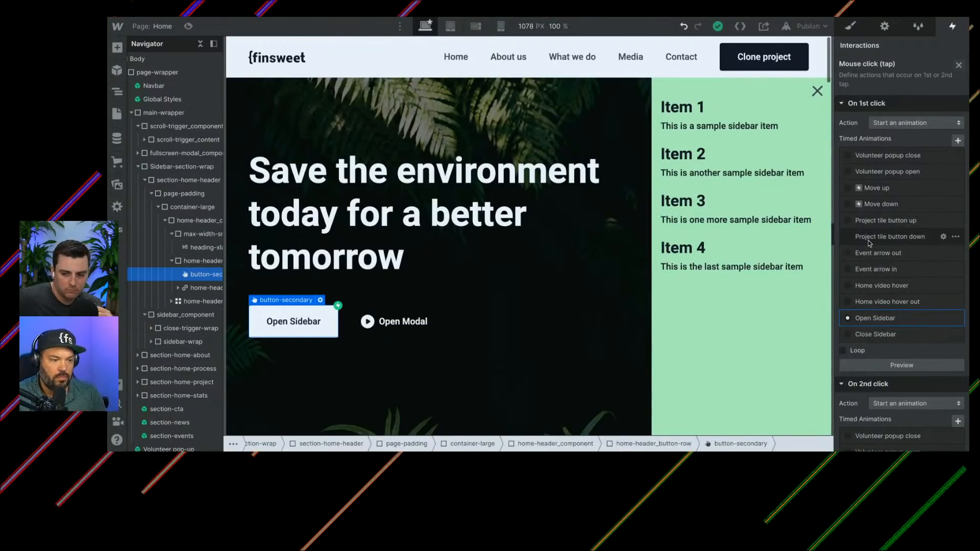
scroll(858, 206, down, 3)
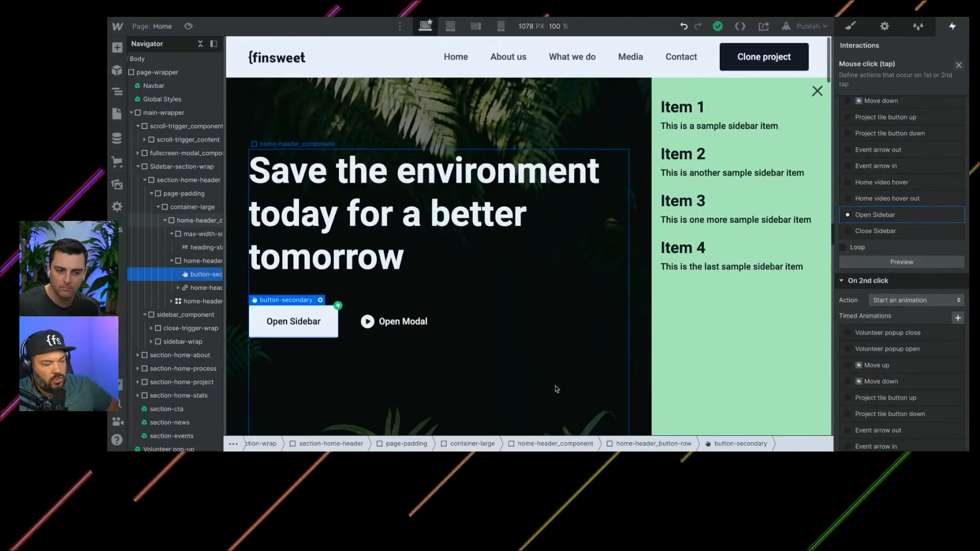
Step: Set the width of sidebar_component to 100 VW at the mobile portrait breakpoint
click(501, 27)
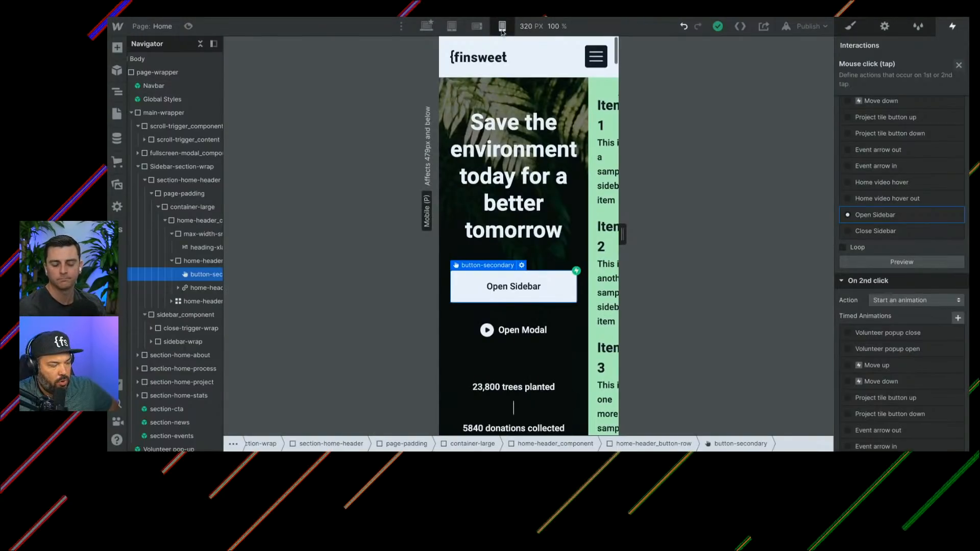
click(592, 88)
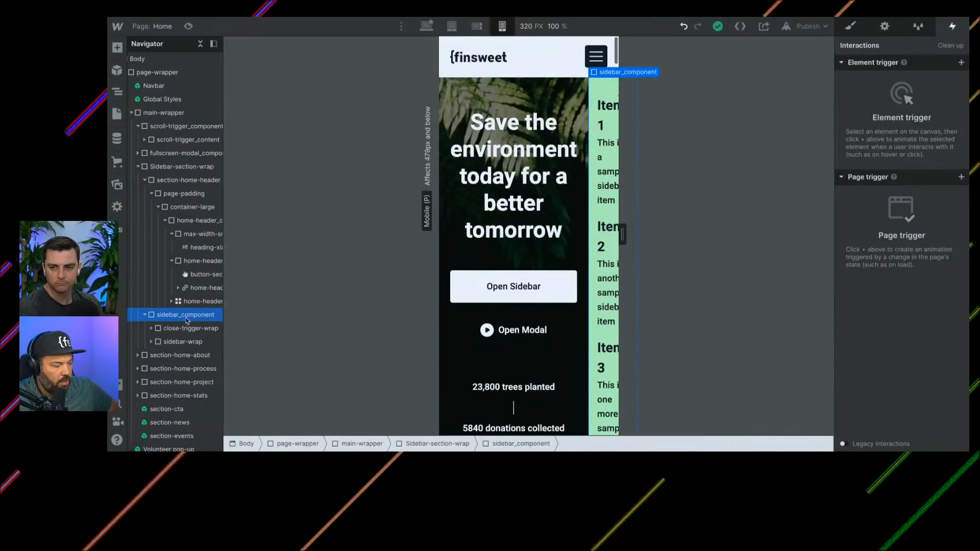
click(849, 26)
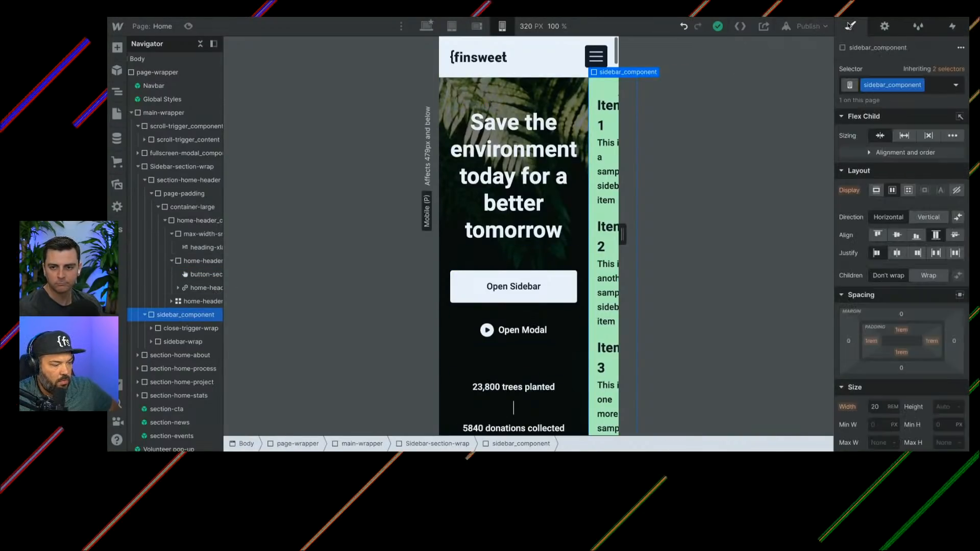
scroll(909, 265, down, 4)
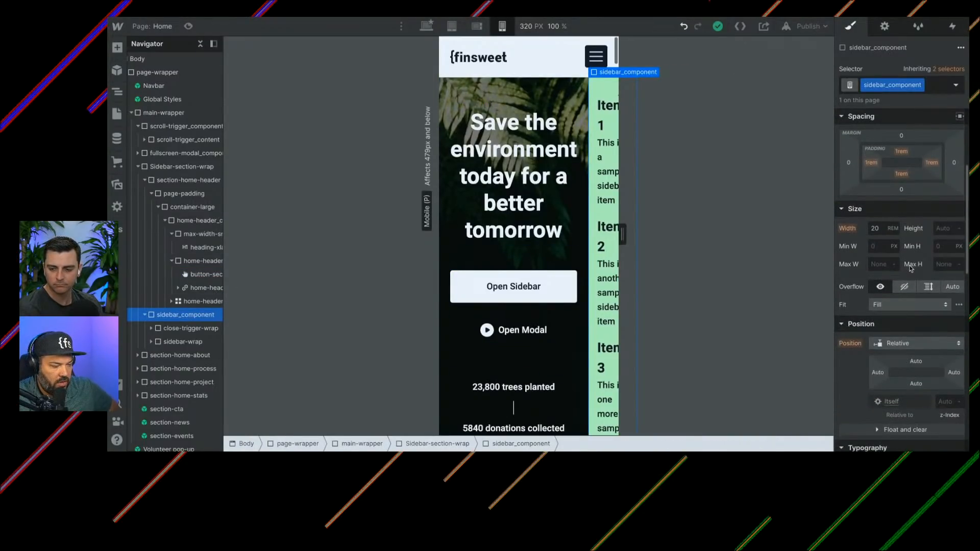
click(880, 229)
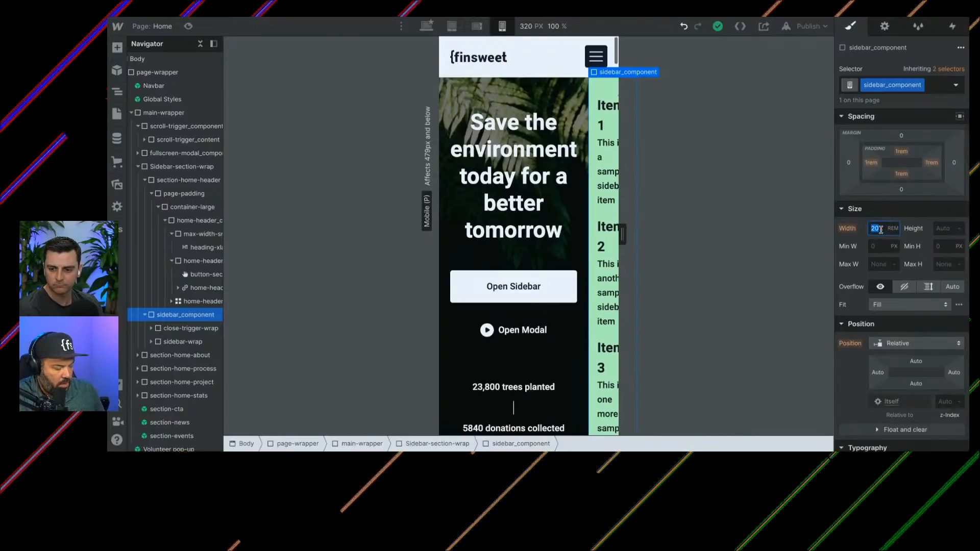
text(100.)
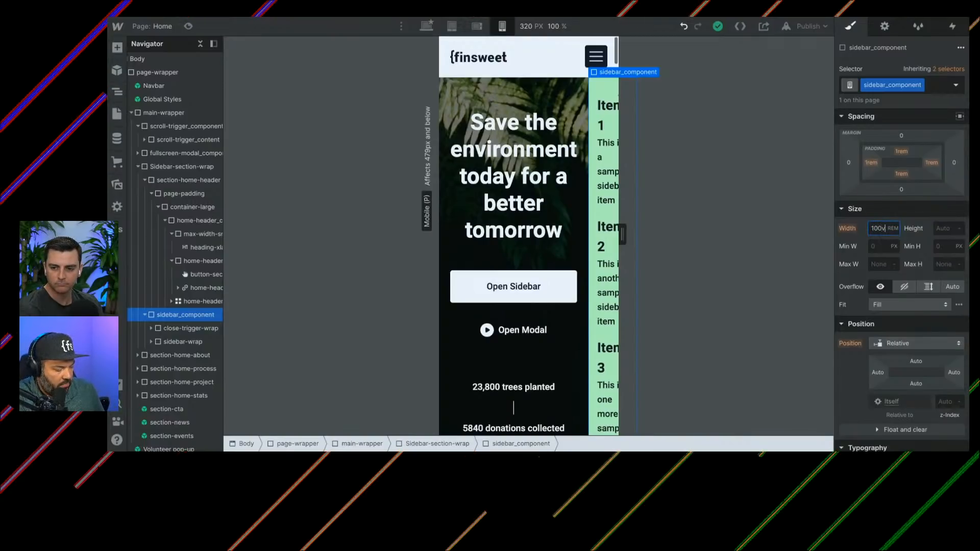
text(w)
key(Return)
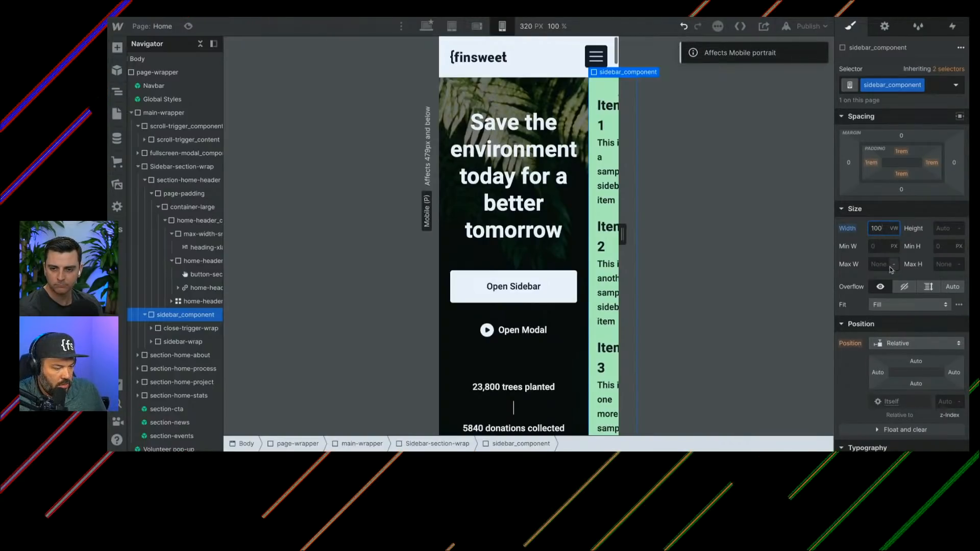
Step: Set the position of sidebar_component to Fixed at the mobile portrait breakpoint
scroll(890, 269, down, 5)
scroll(890, 268, up, 8)
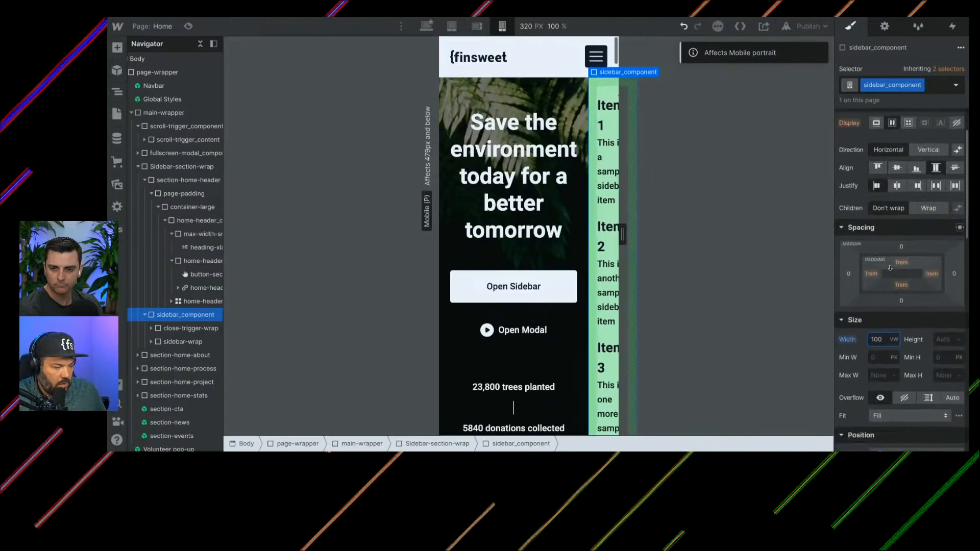
scroll(890, 267, down, 6)
scroll(890, 269, up, 3)
scroll(891, 270, down, 4)
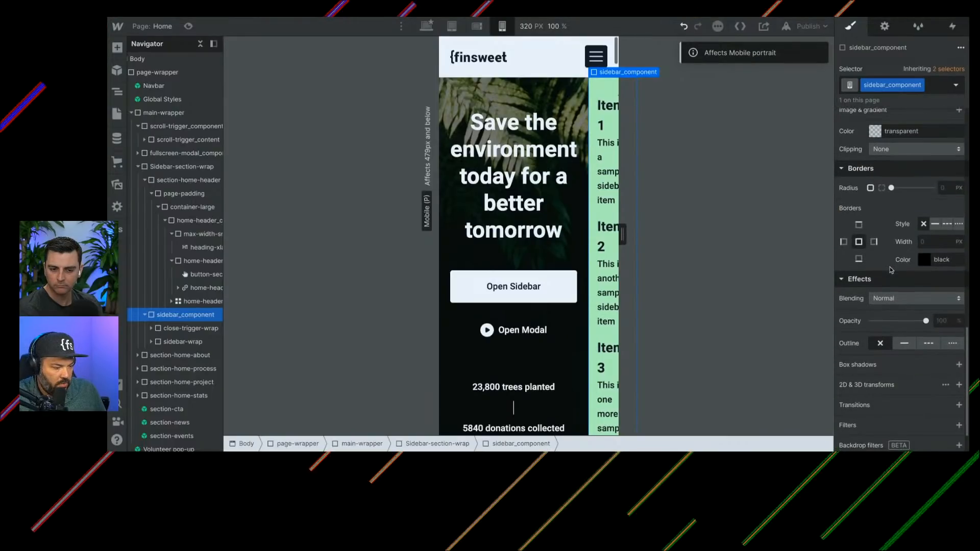
scroll(891, 269, up, 4)
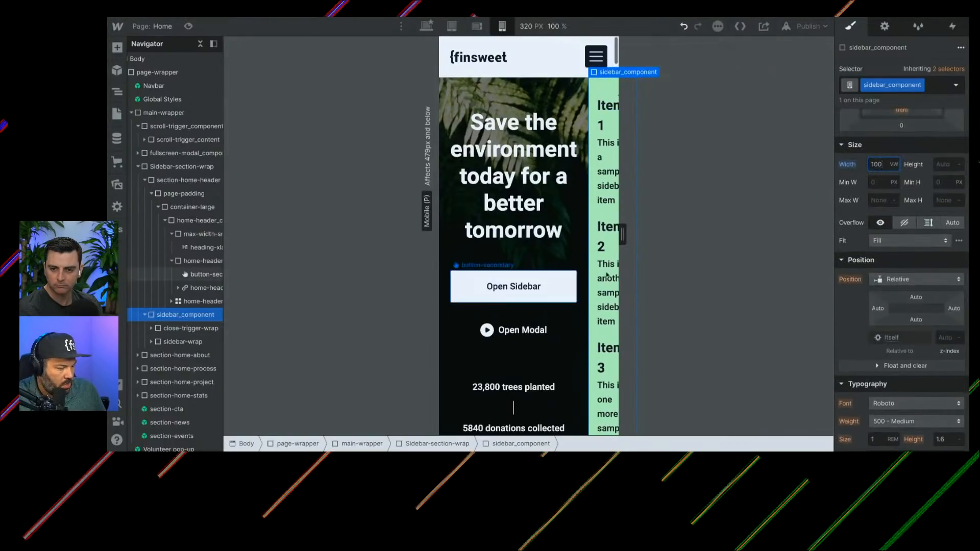
scroll(925, 274, up, 5)
scroll(925, 274, down, 4)
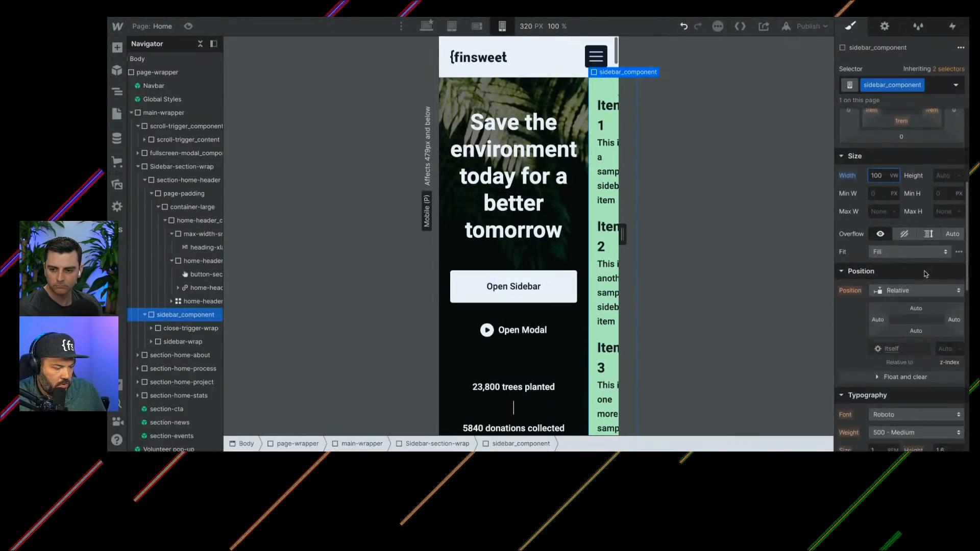
scroll(925, 274, down, 1)
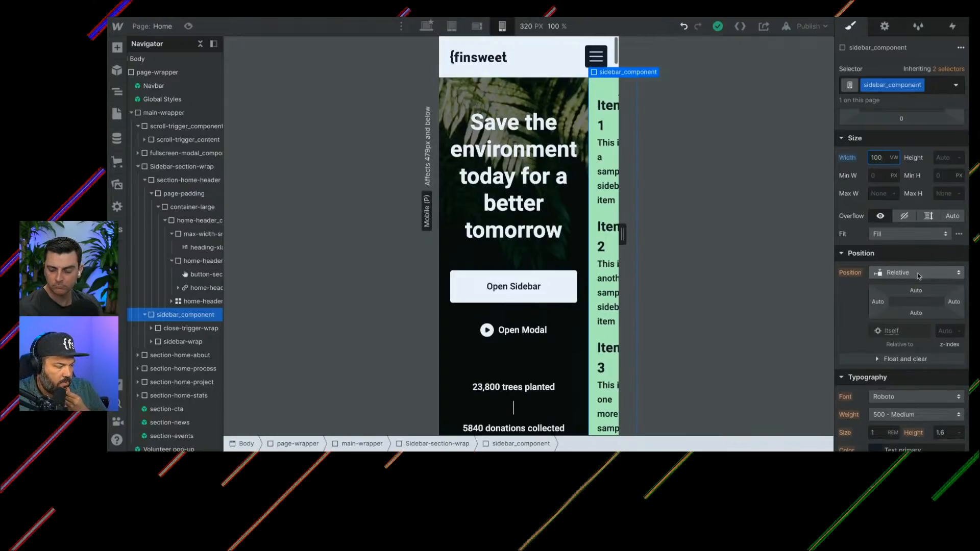
click(917, 274)
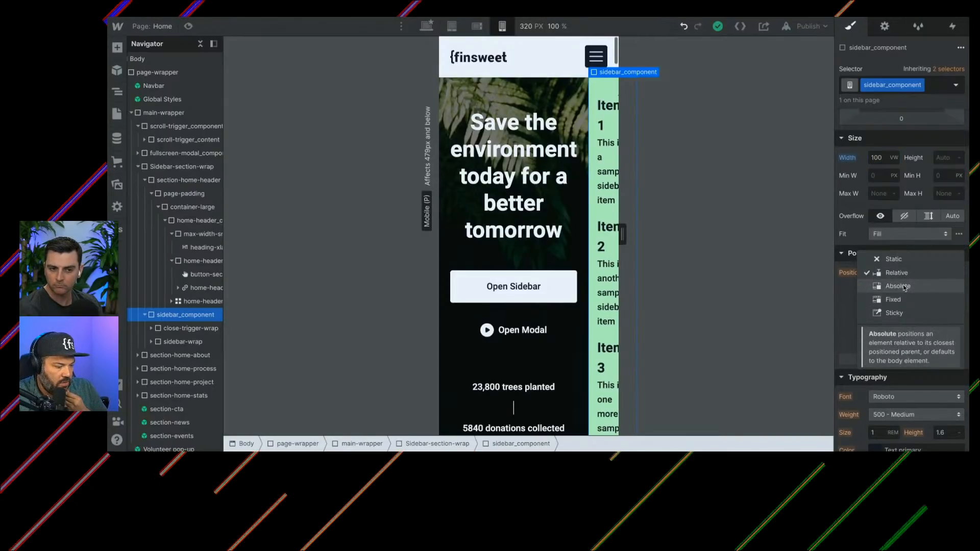
click(904, 286)
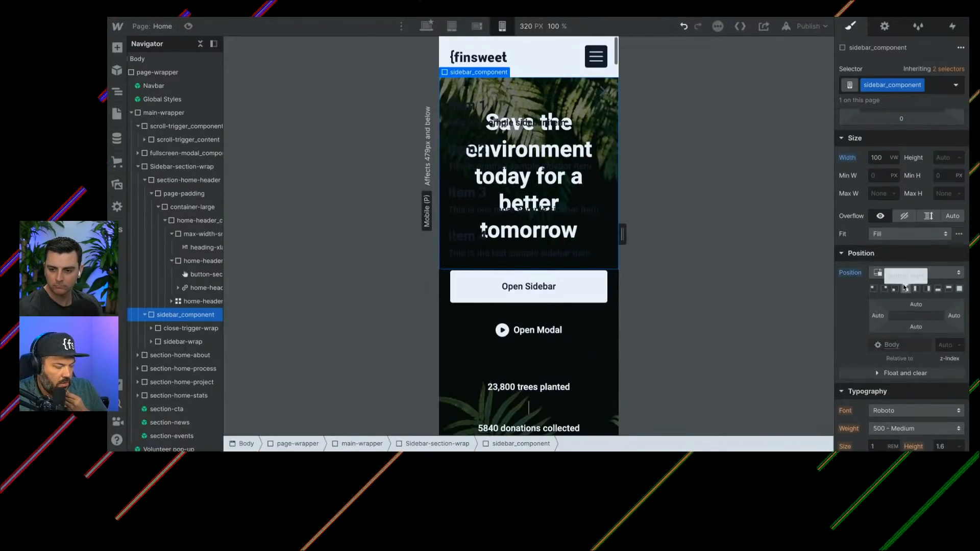
click(909, 274)
click(903, 288)
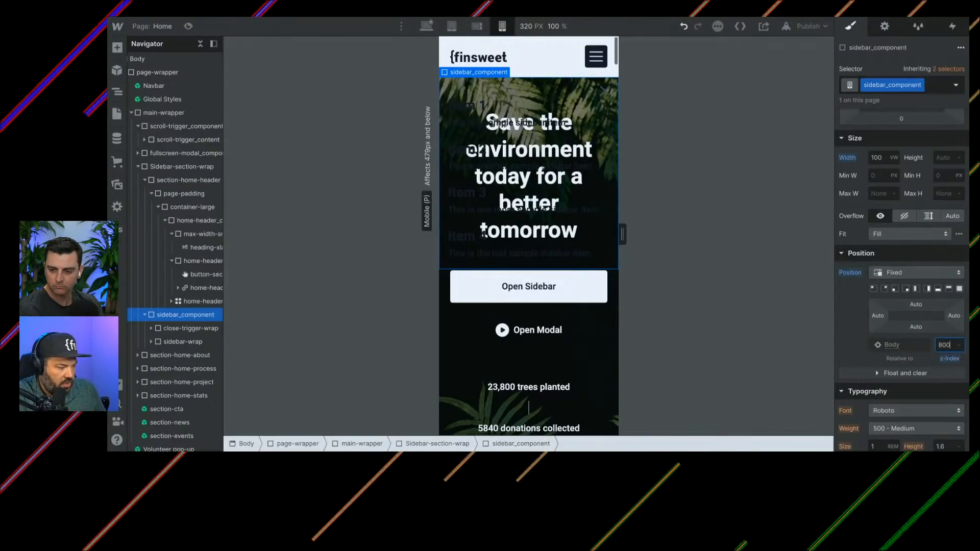
Step: Undo the z-index entry on sidebar_component, try a z-index of 9999 and reset it
key(ctrl+z)
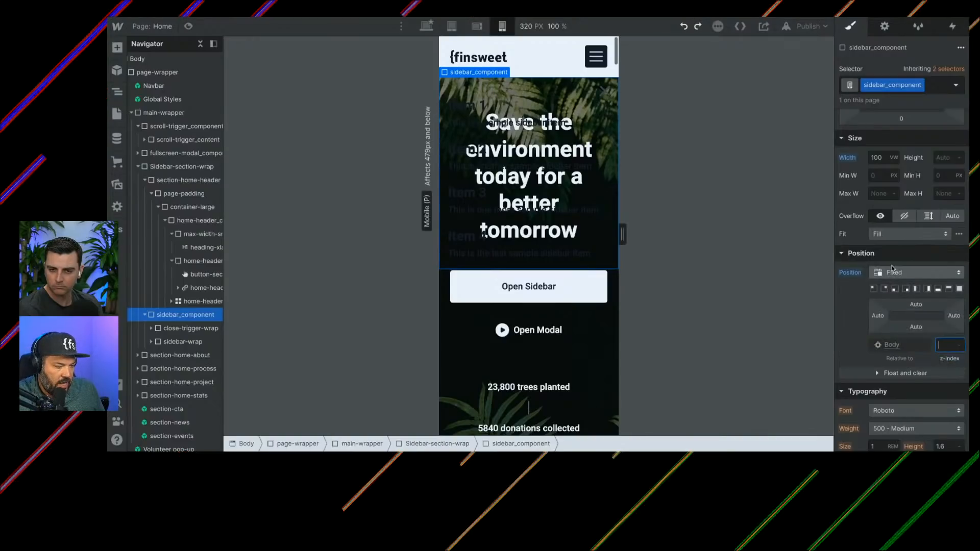
scroll(893, 269, up, 5)
scroll(892, 269, down, 8)
scroll(892, 269, up, 5)
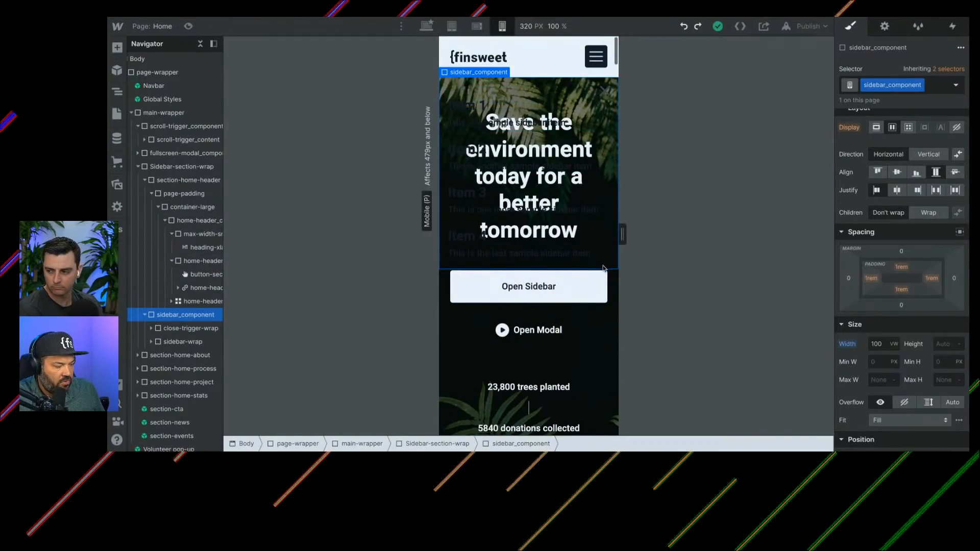
scroll(896, 351, down, 6)
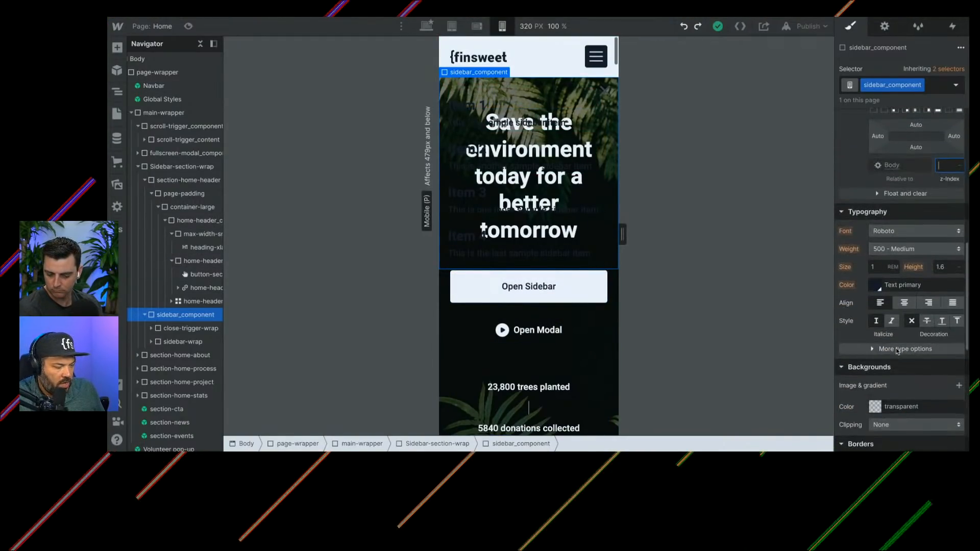
scroll(913, 358, up, 5)
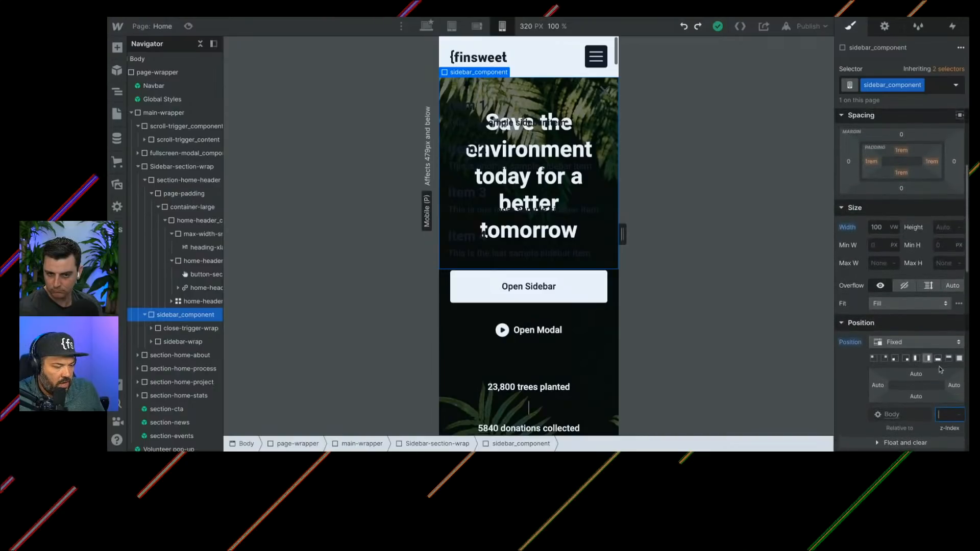
text(9999)
key(Tab)
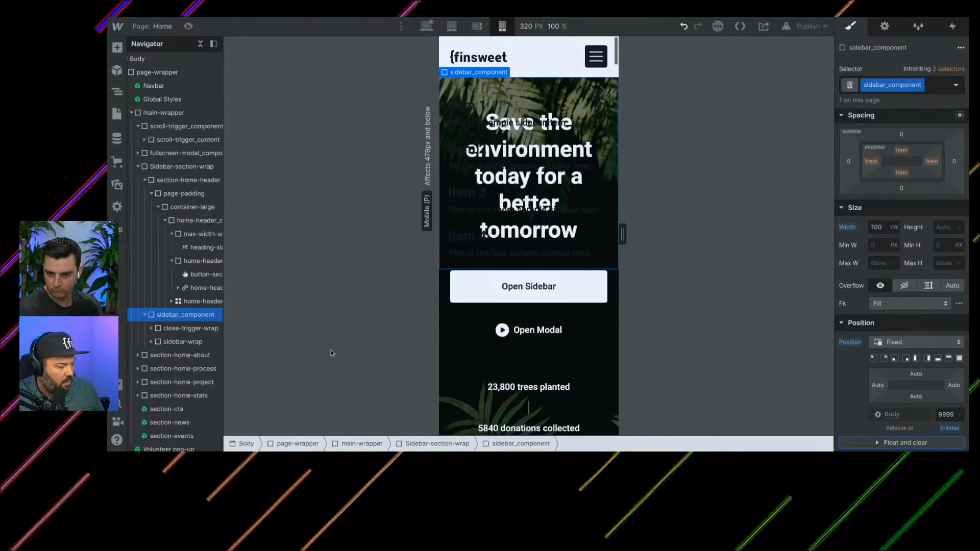
alt+click(950, 428)
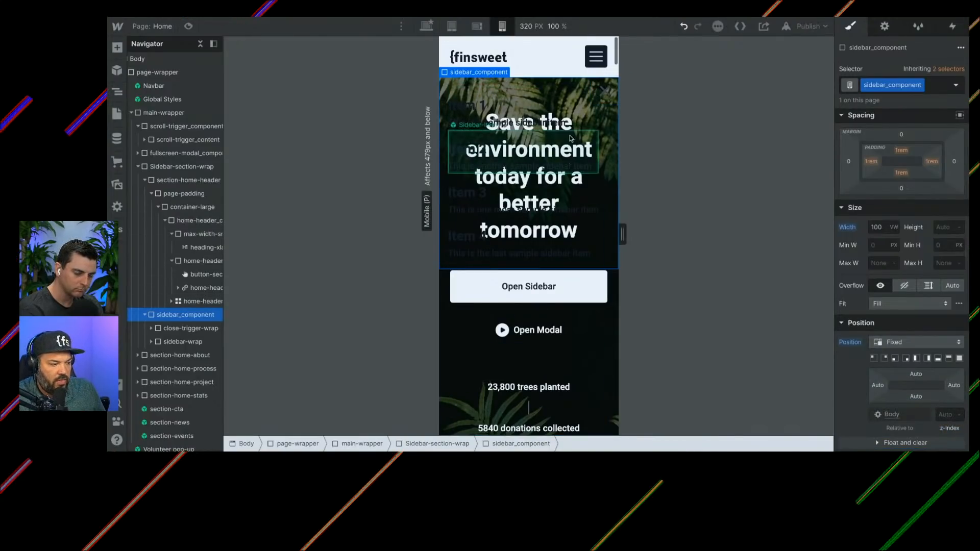
Step: Select the close icon's Text Block, preview the page at mobile portrait and return to the editor
click(604, 92)
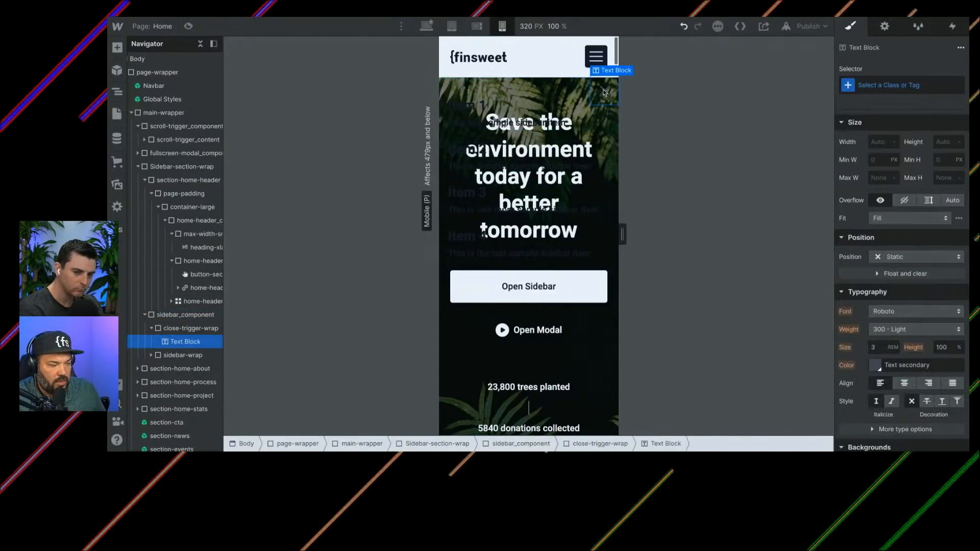
click(188, 26)
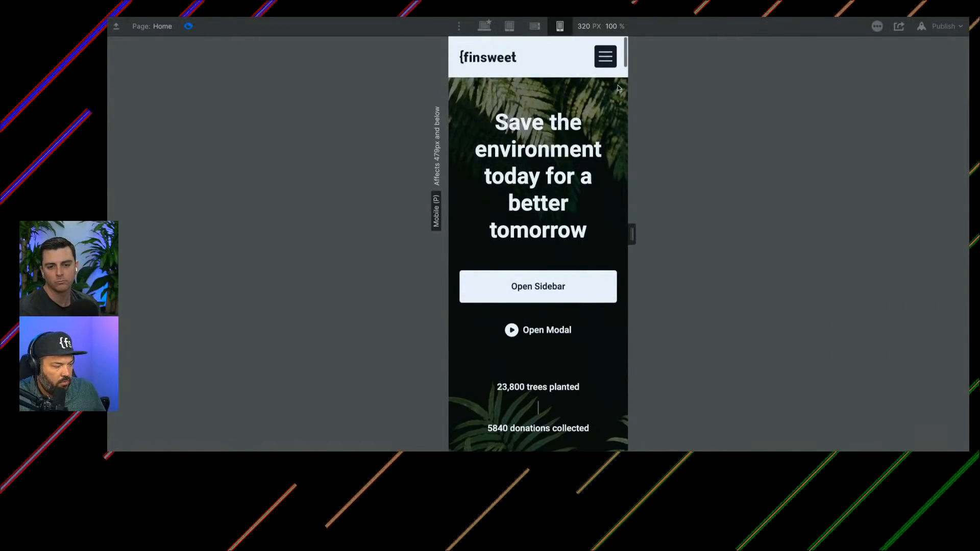
click(188, 26)
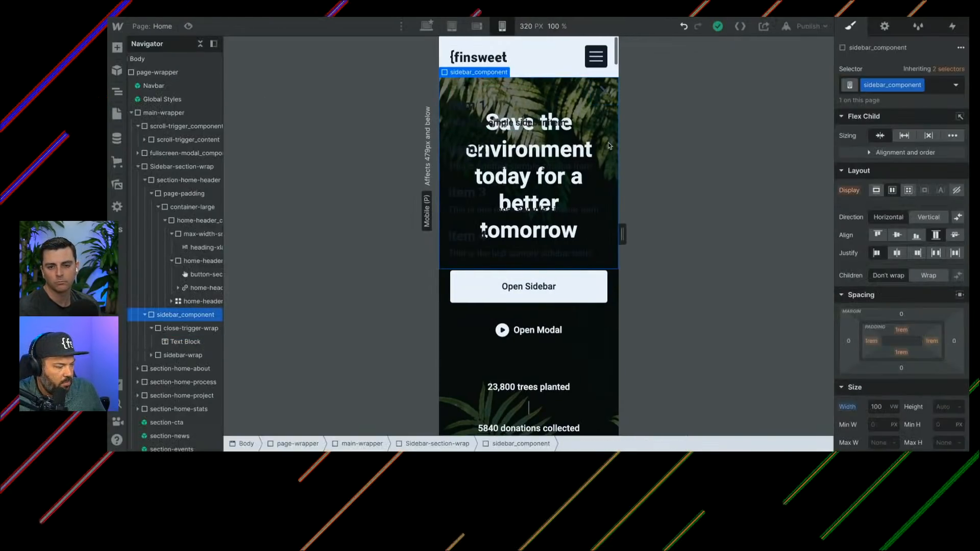
Step: Set the background color of sidebar_component to the Green secondary swatch at mobile portrait
scroll(892, 324, down, 2)
scroll(892, 324, down, 8)
click(874, 300)
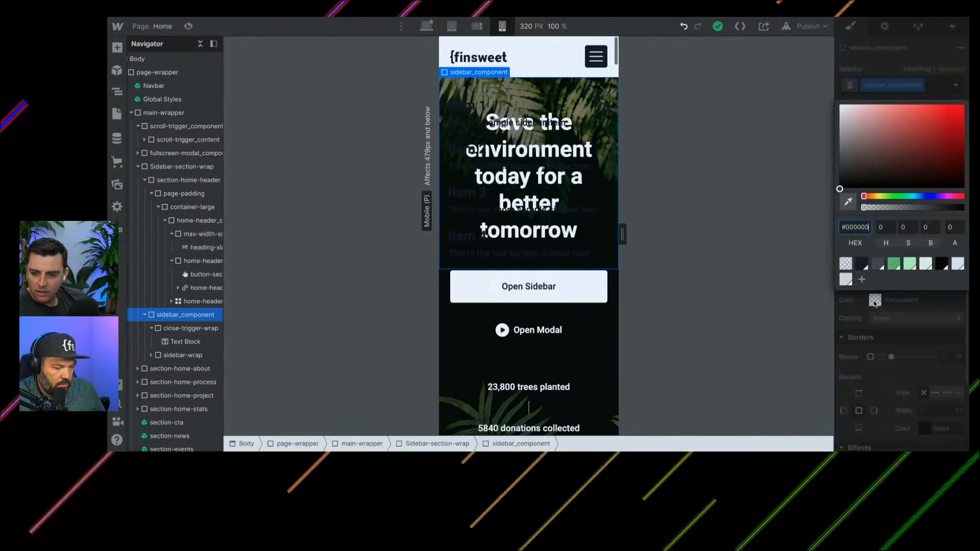
click(909, 263)
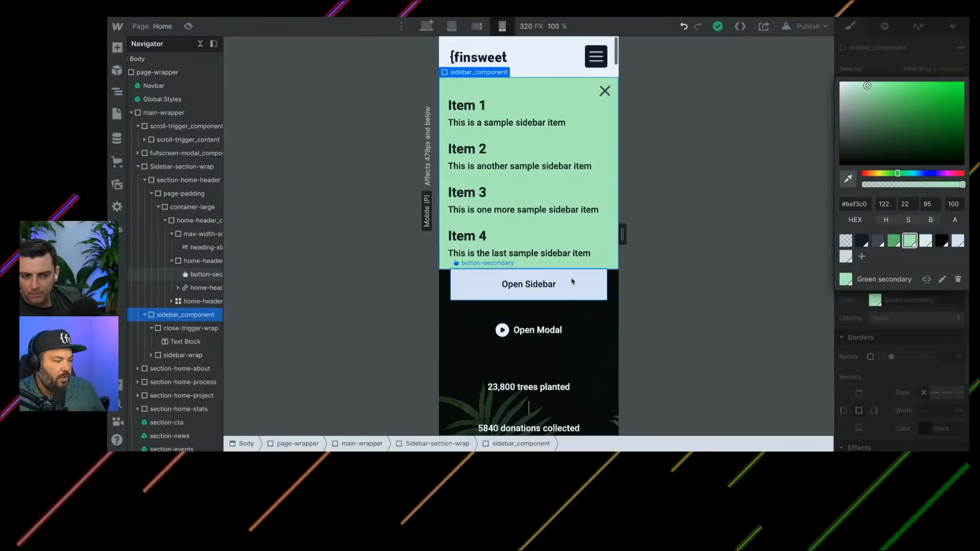
Step: Preview the mobile portrait page to test opening the sidebar and closing it with the X icon, and return to the editor
click(187, 26)
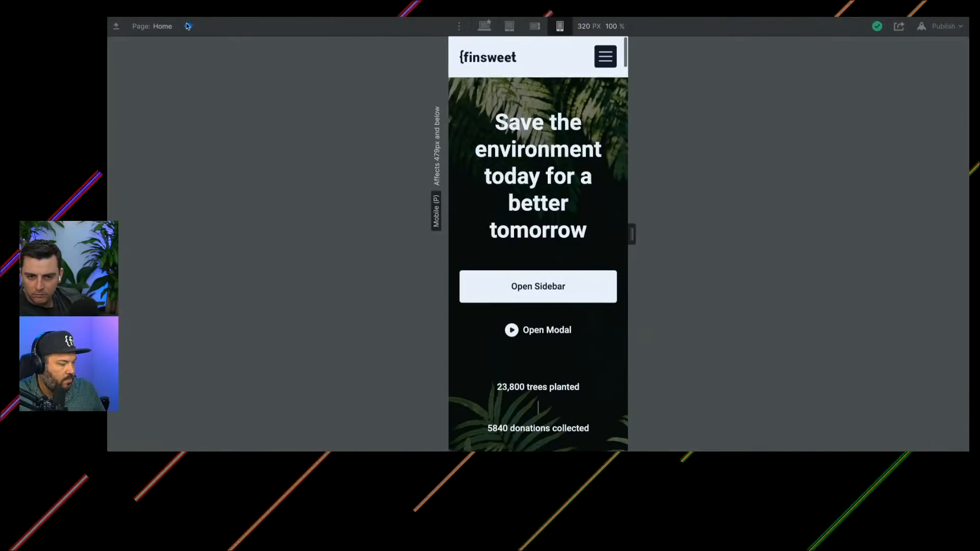
click(558, 283)
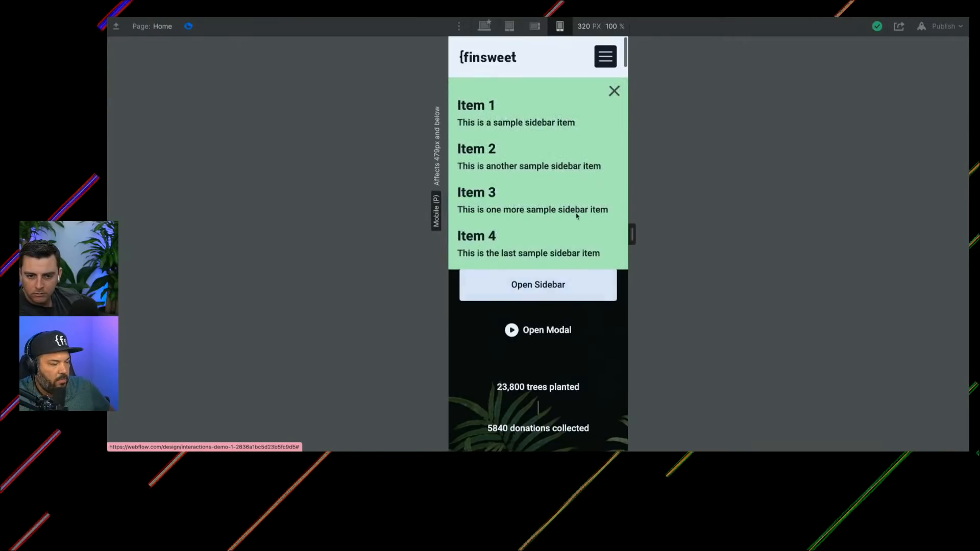
click(612, 95)
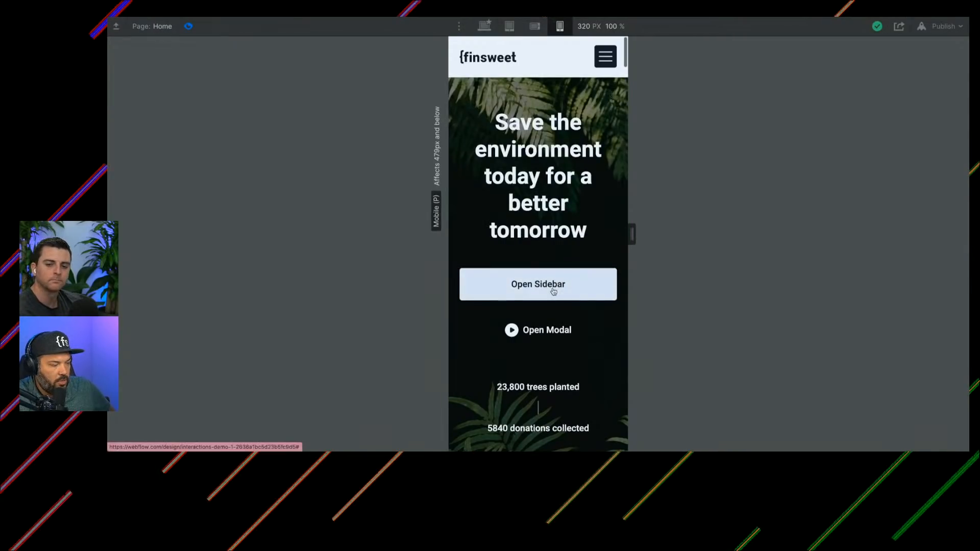
scroll(555, 301, down, 10)
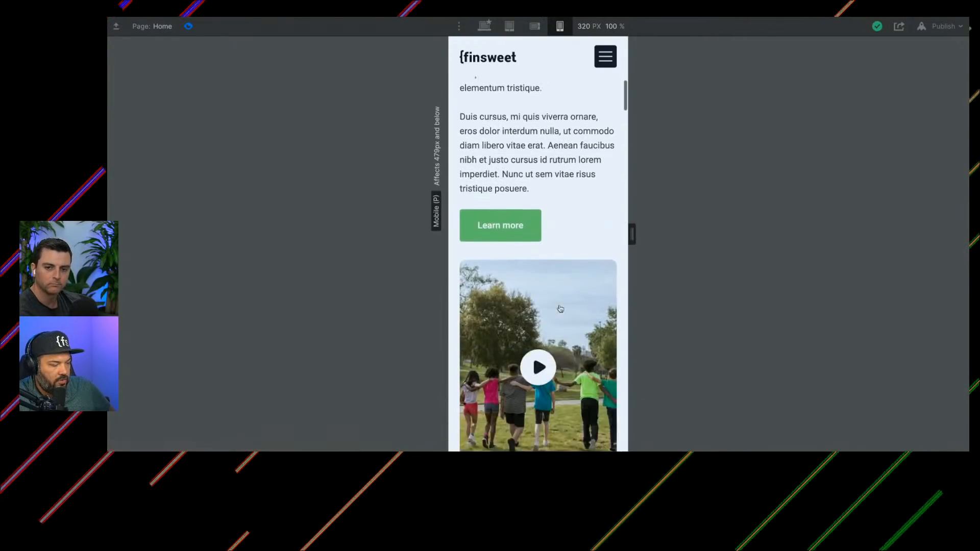
scroll(555, 301, up, 10)
click(188, 26)
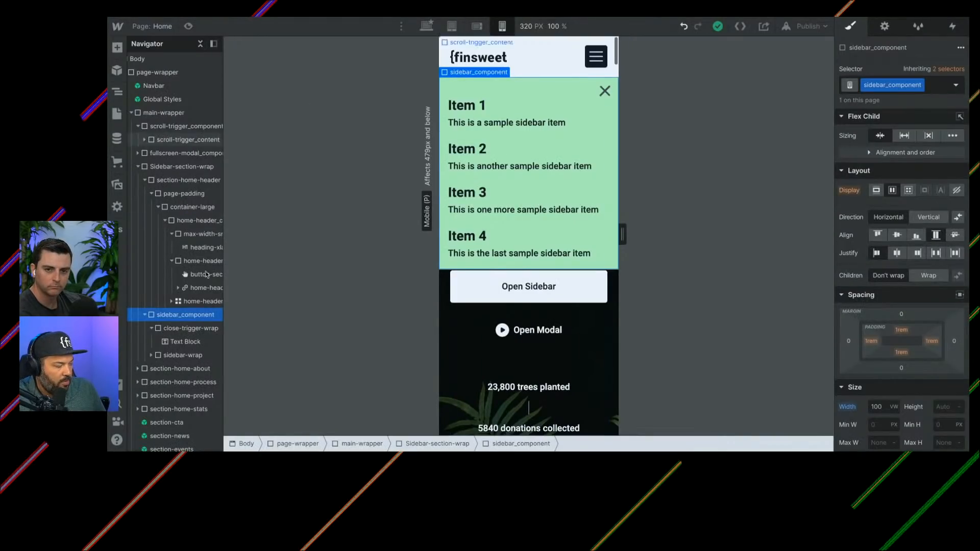
Step: Remove the second-click animation from the Open Sidebar button's Mouse click (tap) trigger at the desktop breakpoint
click(462, 290)
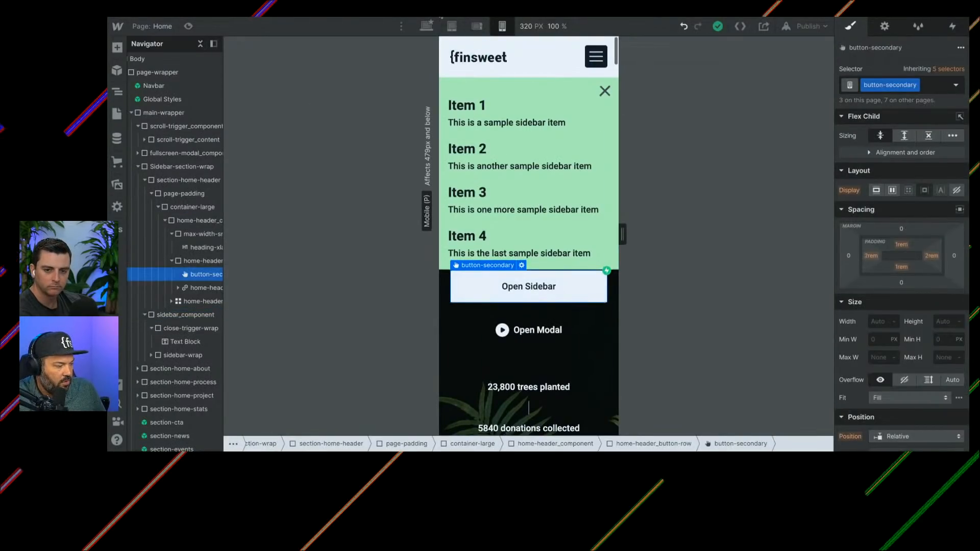
click(426, 26)
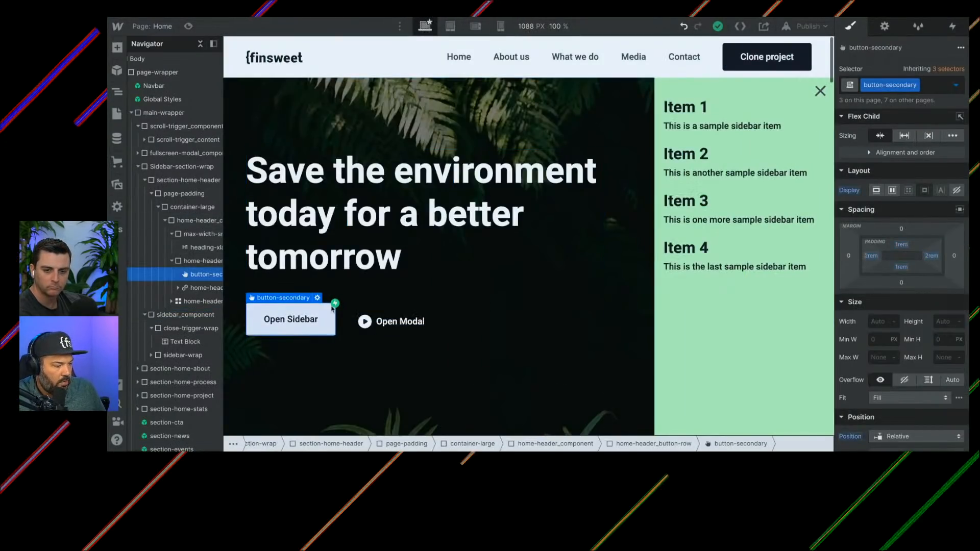
click(952, 26)
click(888, 72)
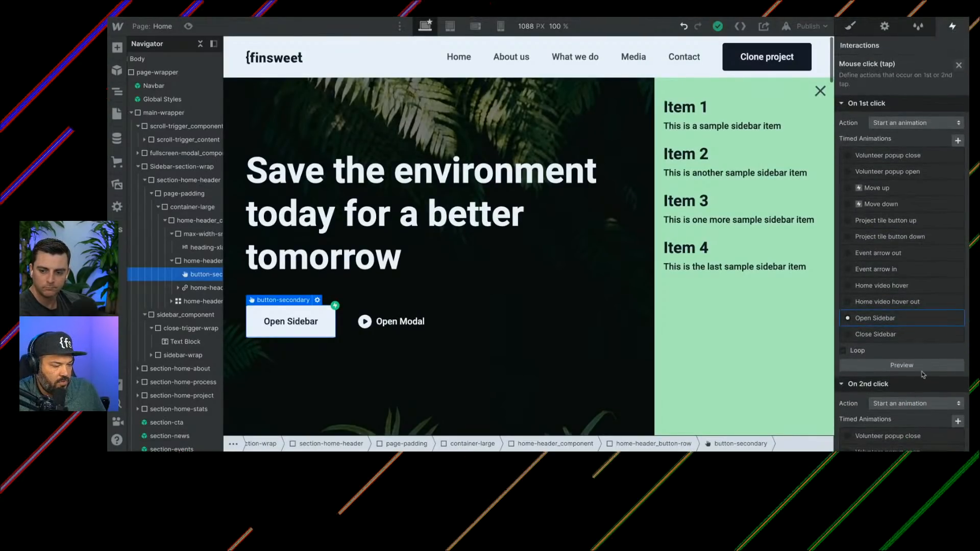
scroll(929, 360, down, 3)
click(913, 252)
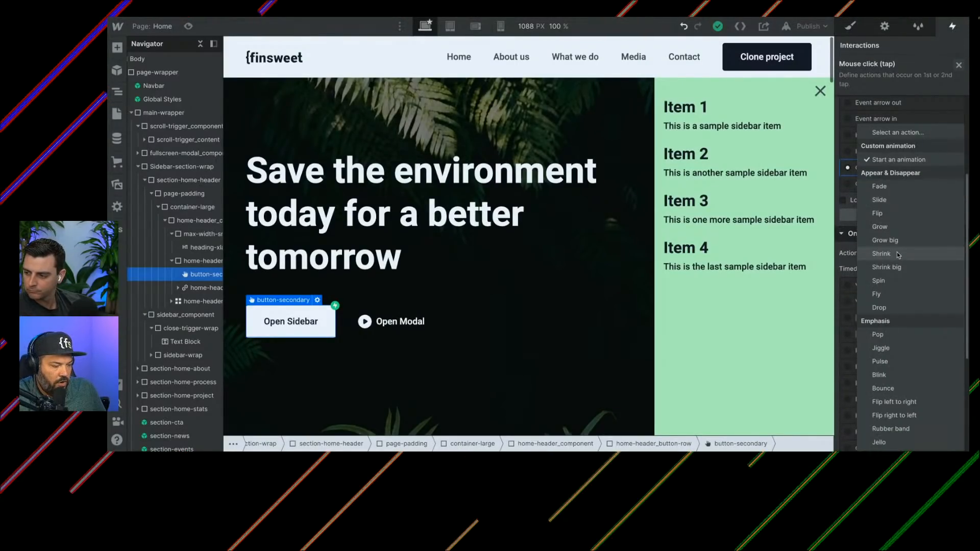
click(898, 132)
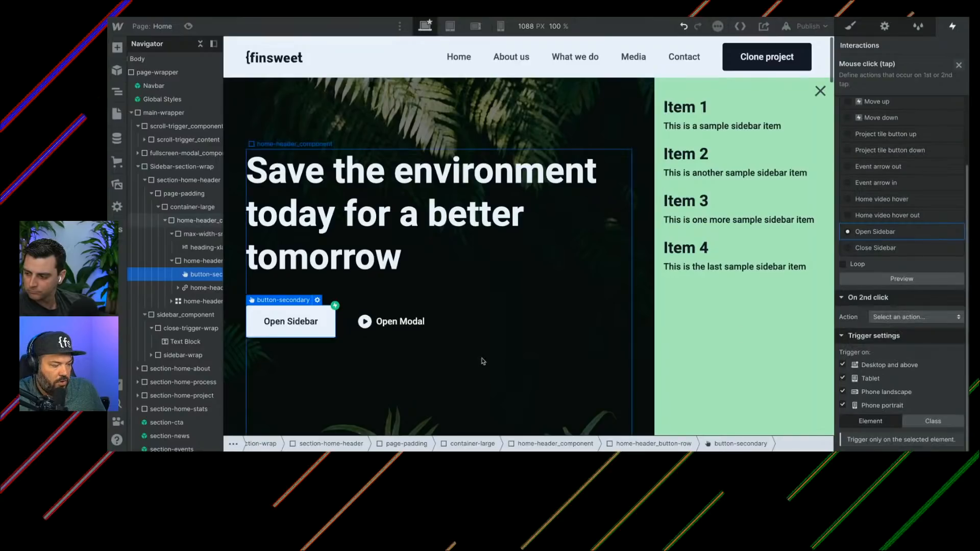
Step: Preview opening and closing the sidebar at the desktop and mobile portrait breakpoints, and return to the editor
click(188, 26)
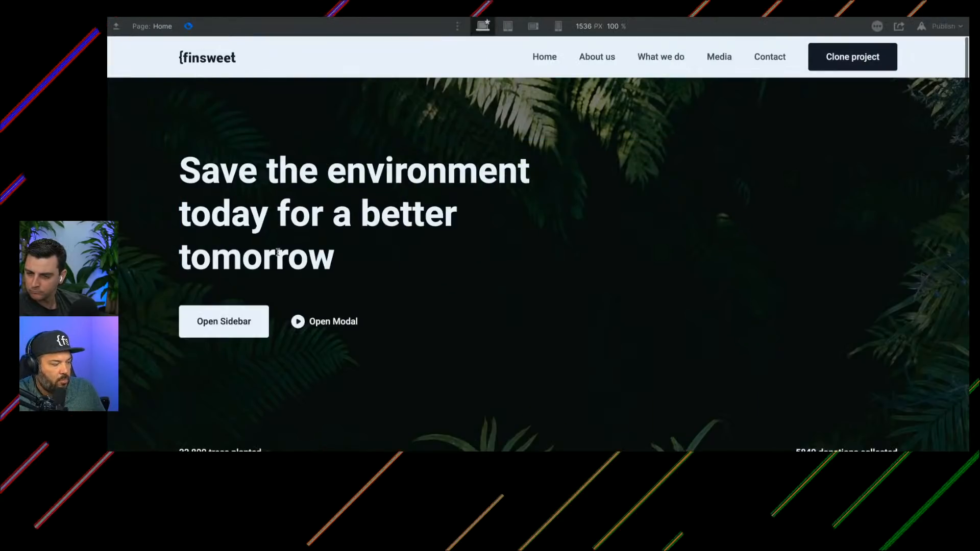
click(225, 321)
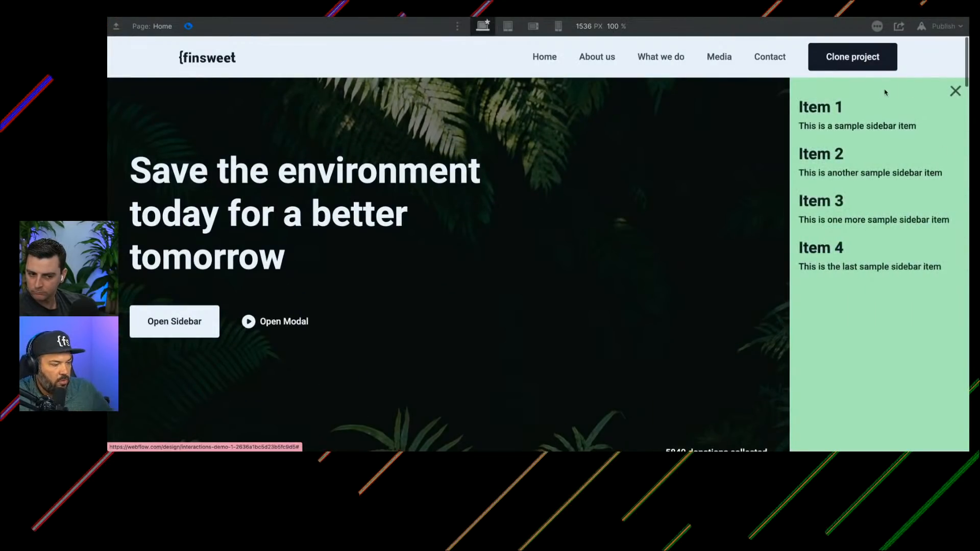
click(954, 91)
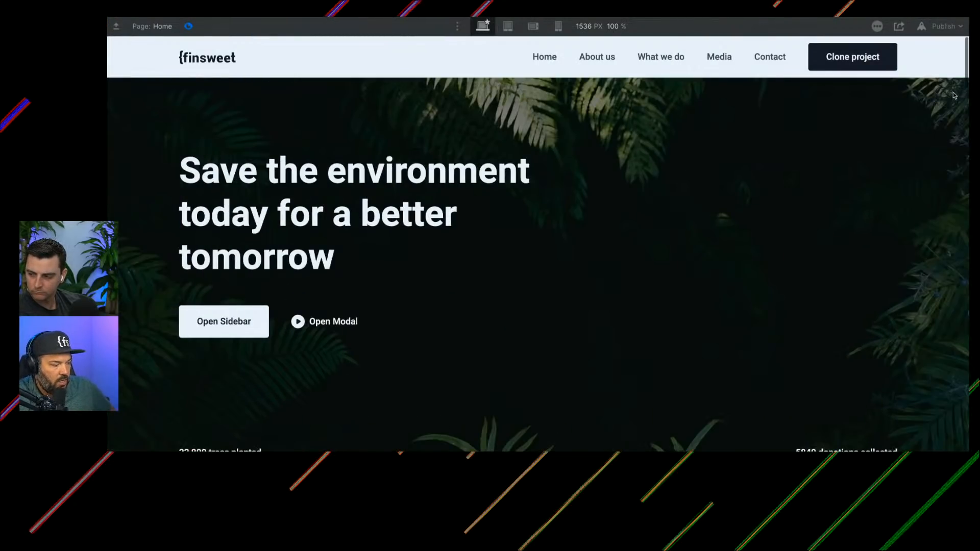
click(558, 26)
click(542, 292)
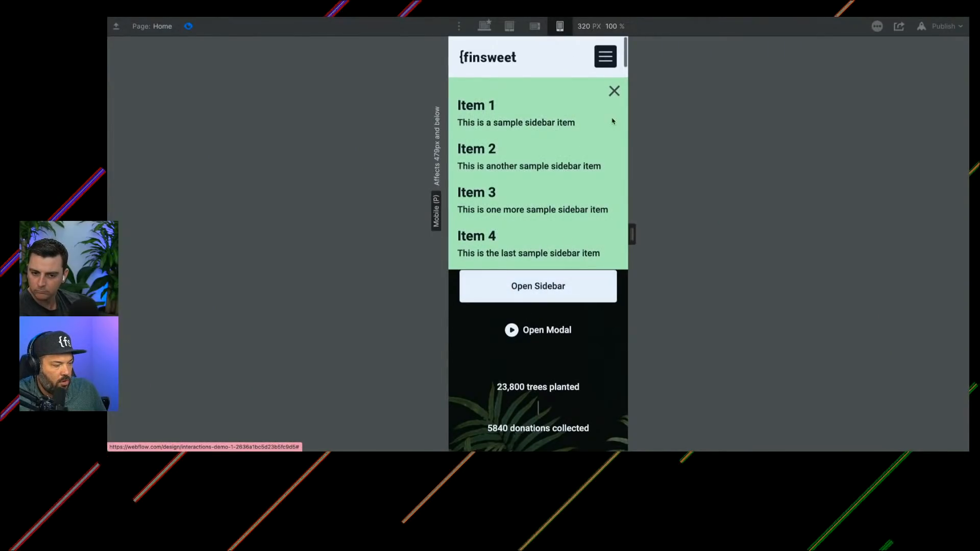
click(614, 90)
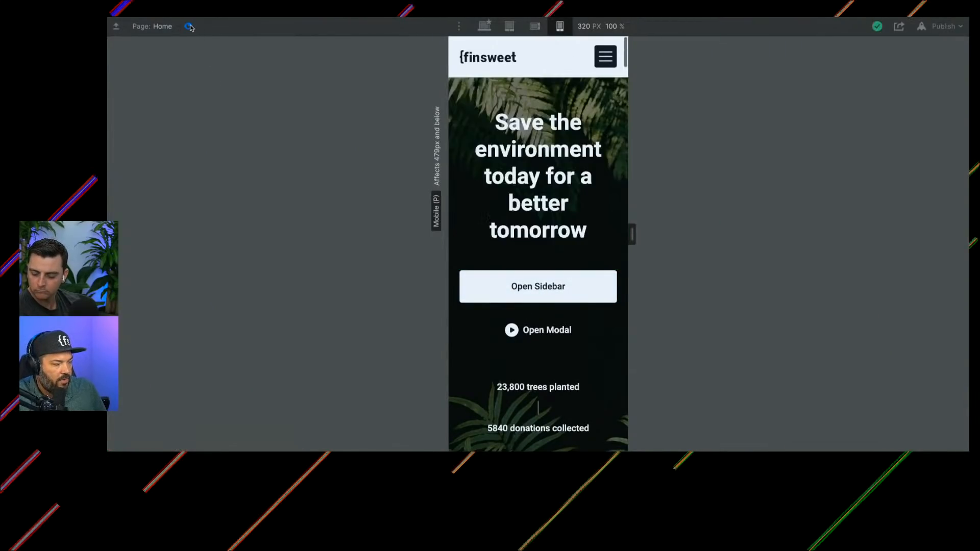
click(188, 26)
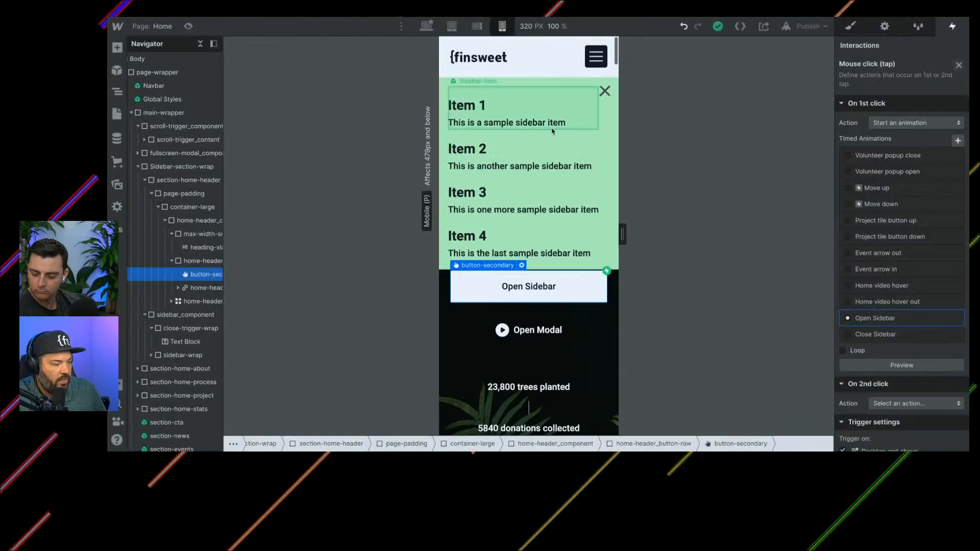
Step: Try stretching the fixed sidebar_component to full coverage with 0% offsets on all sides at mobile portrait
click(444, 264)
click(850, 28)
scroll(949, 255, down, 5)
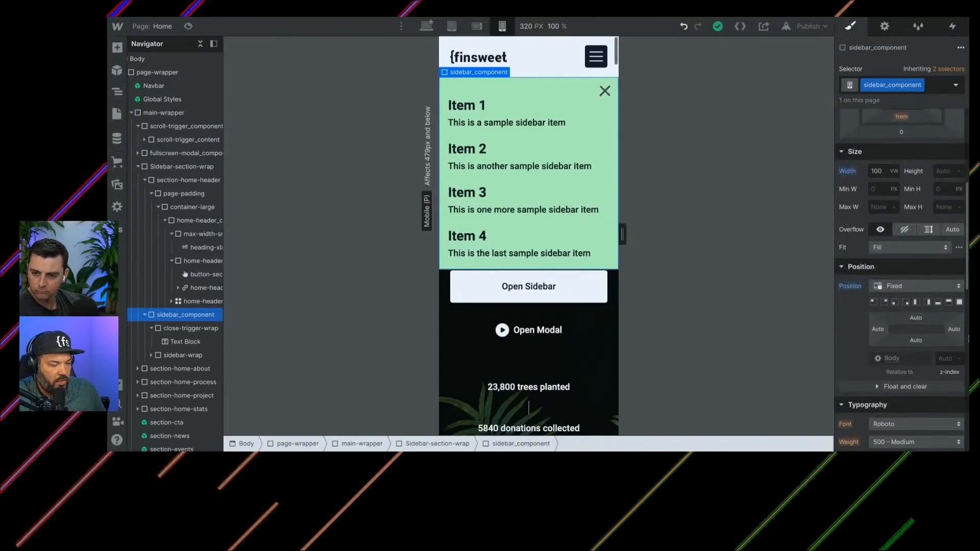
click(959, 299)
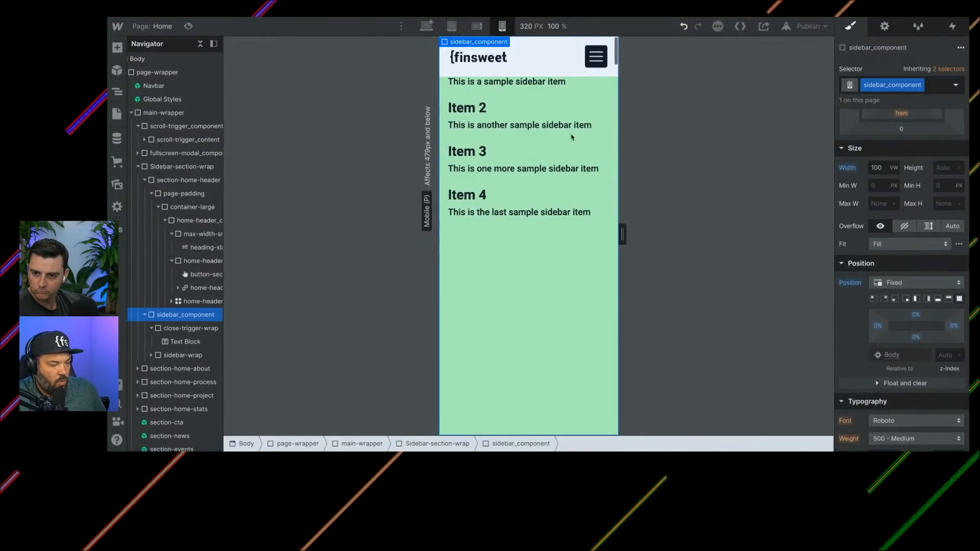
Step: Try a 60 px top margin on sidebar_component at mobile portrait
scroll(904, 306, up, 5)
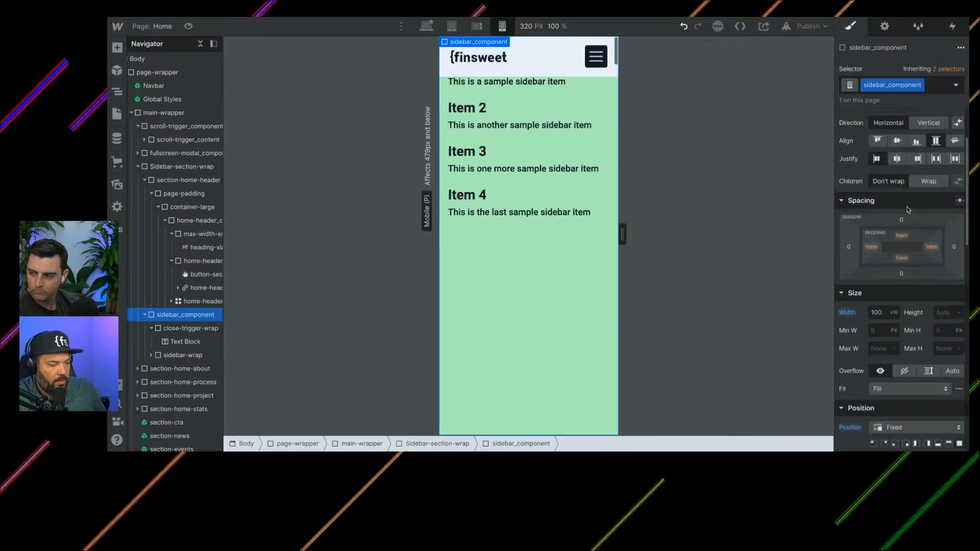
click(904, 315)
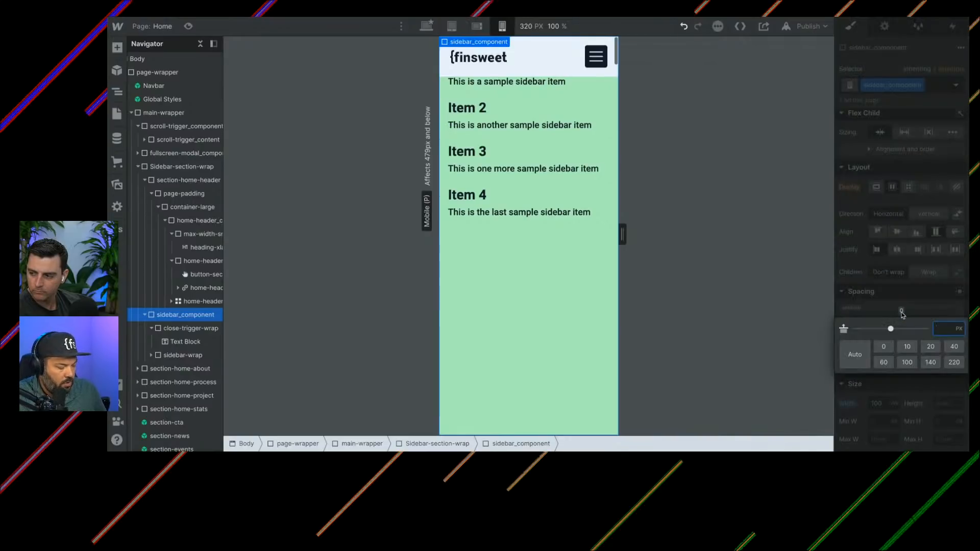
text(60px)
key(Return)
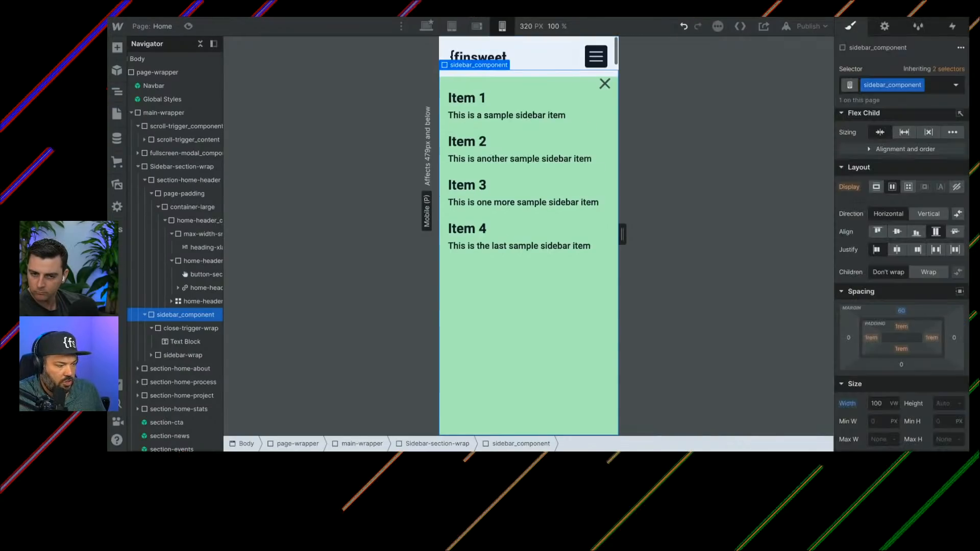
Step: Undo the accidental element deletions together with sidebar_component's top margin and full-coverage position changes
key(BackSpace)
key(BackSpace)
key(BackSpace)
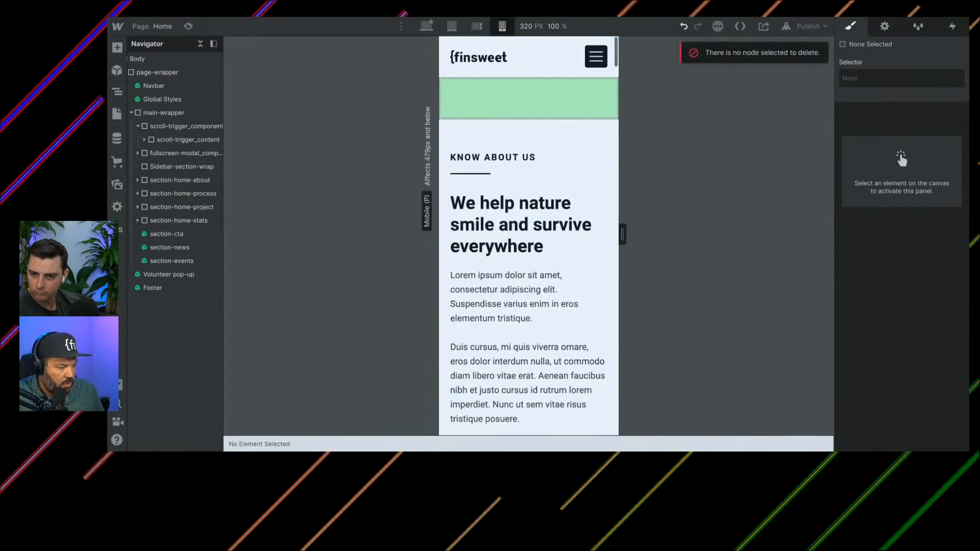
key(ctrl+z)
key(ctrl+z)
key(ctrl+z)
key(ctrl+z)
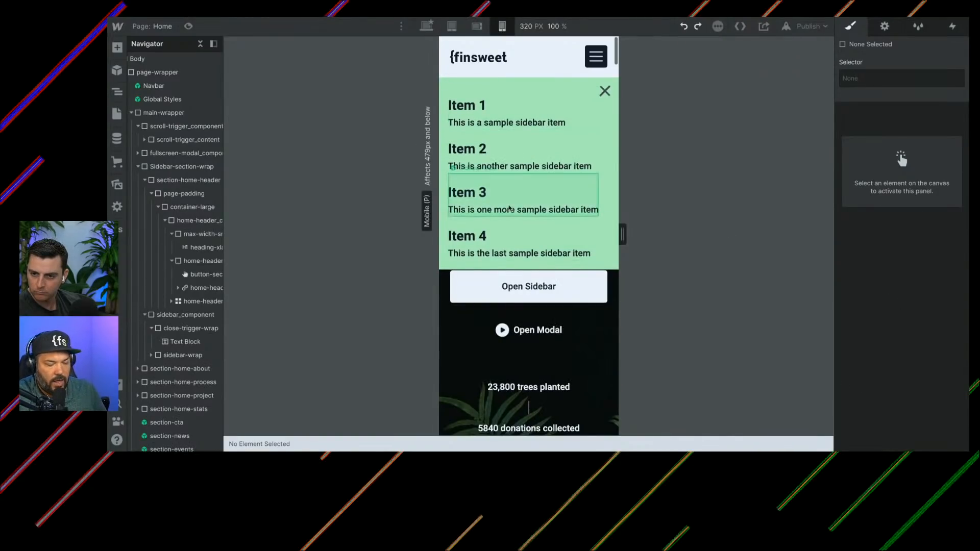
Step: Preview opening and closing the sidebar twice at mobile portrait, and return to the editor at the desktop breakpoint
click(188, 27)
click(536, 286)
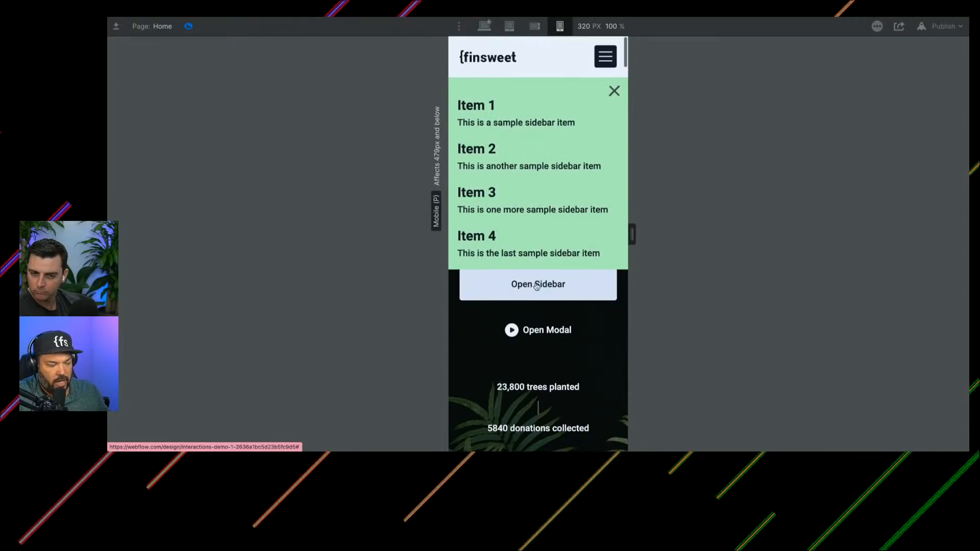
click(613, 91)
click(531, 285)
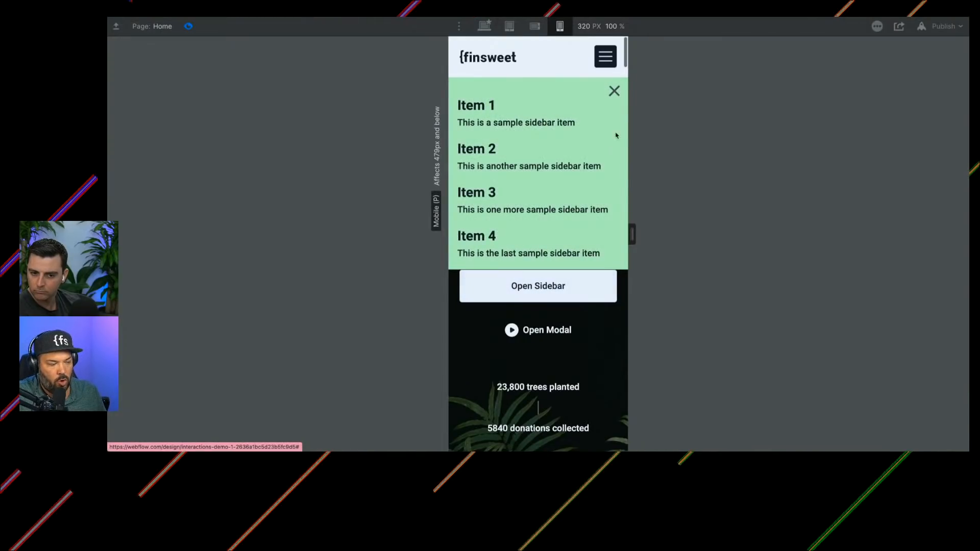
click(614, 92)
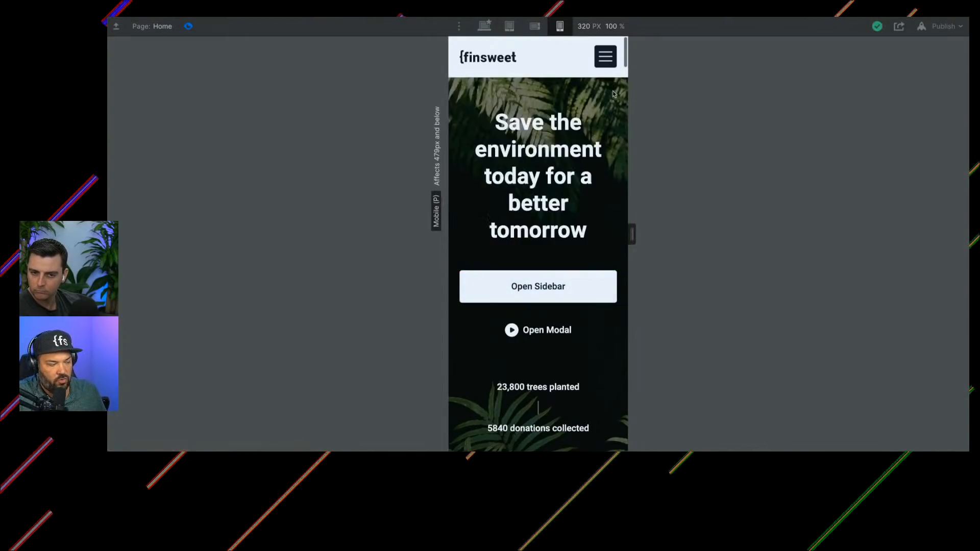
click(188, 26)
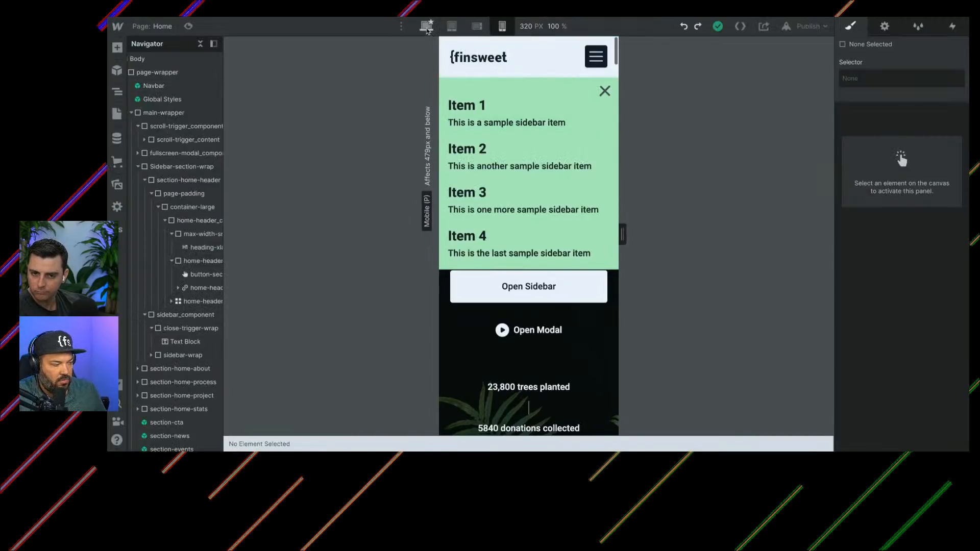
key(shift+1)
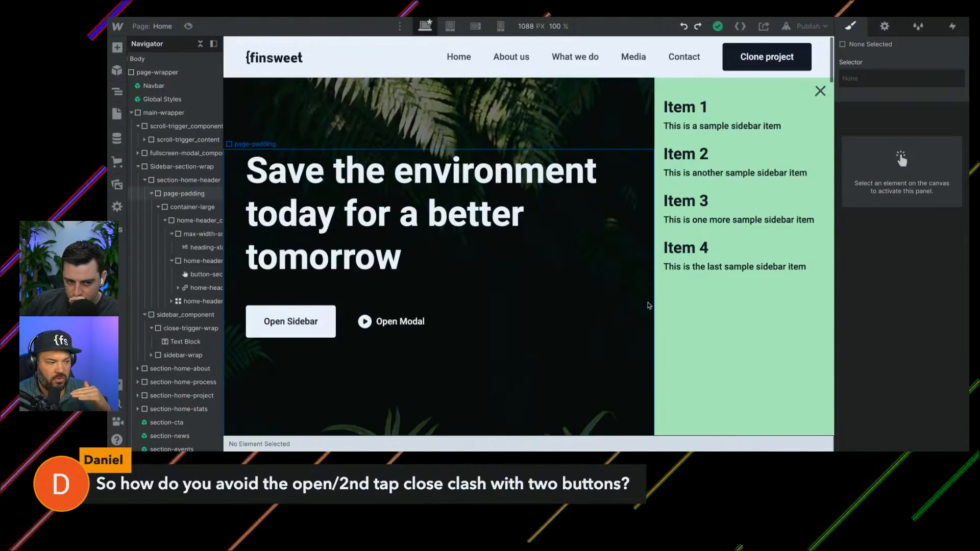
Step: Switch to the Responsive Sidebar demo page and test opening and closing its sidebar with the toggle icon beside the search field
key(ctrl+Tab)
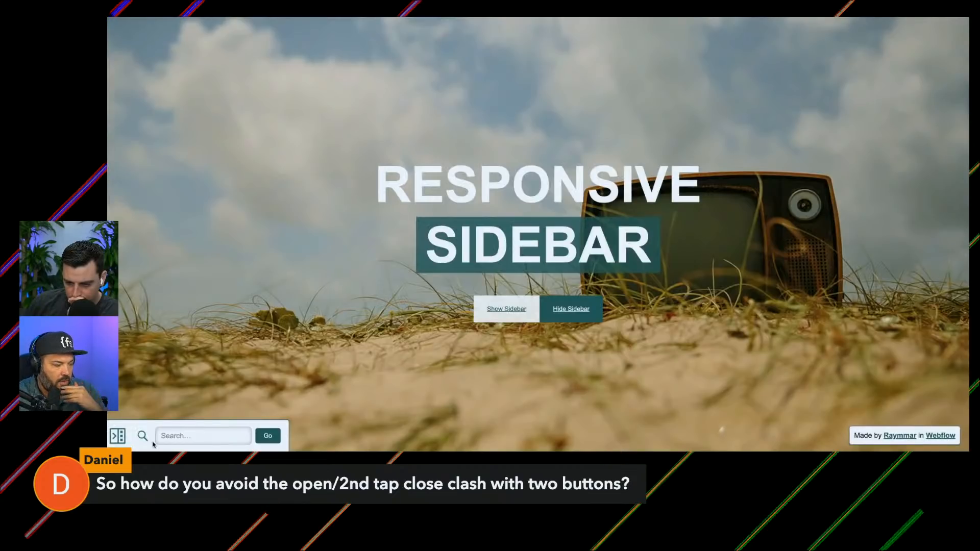
click(118, 435)
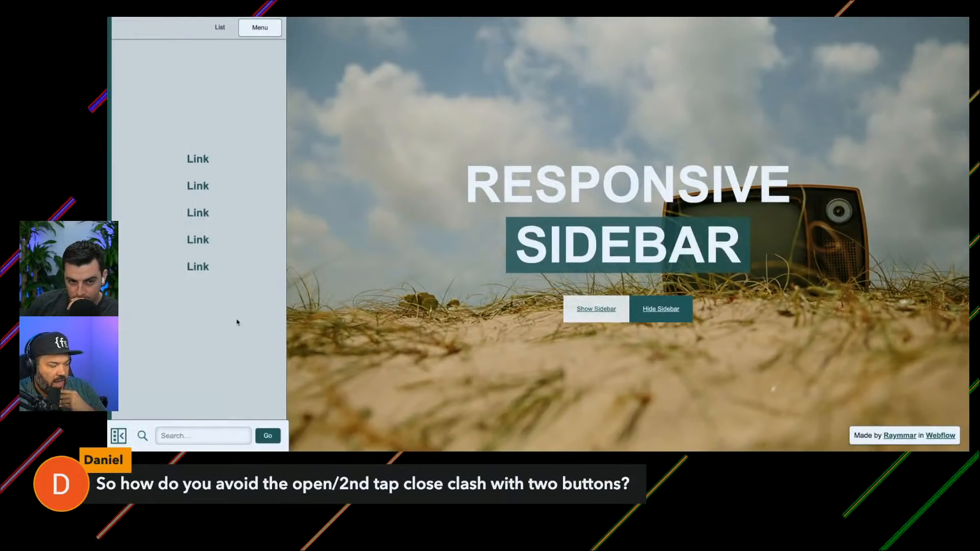
click(118, 436)
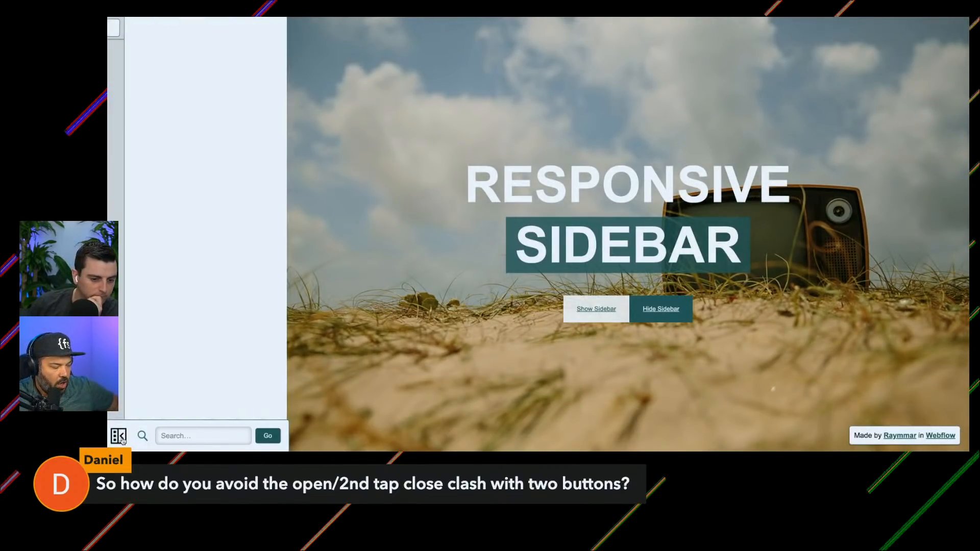
click(118, 435)
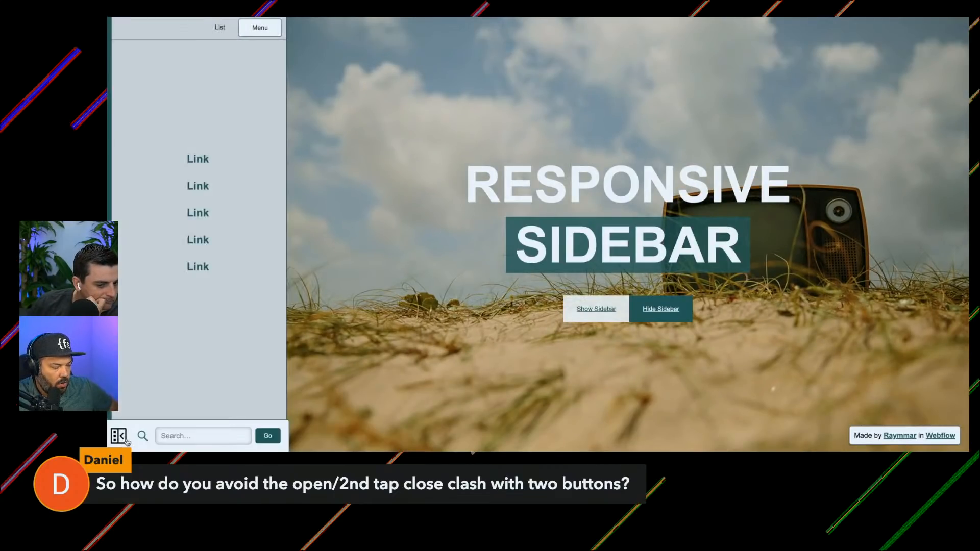
click(118, 435)
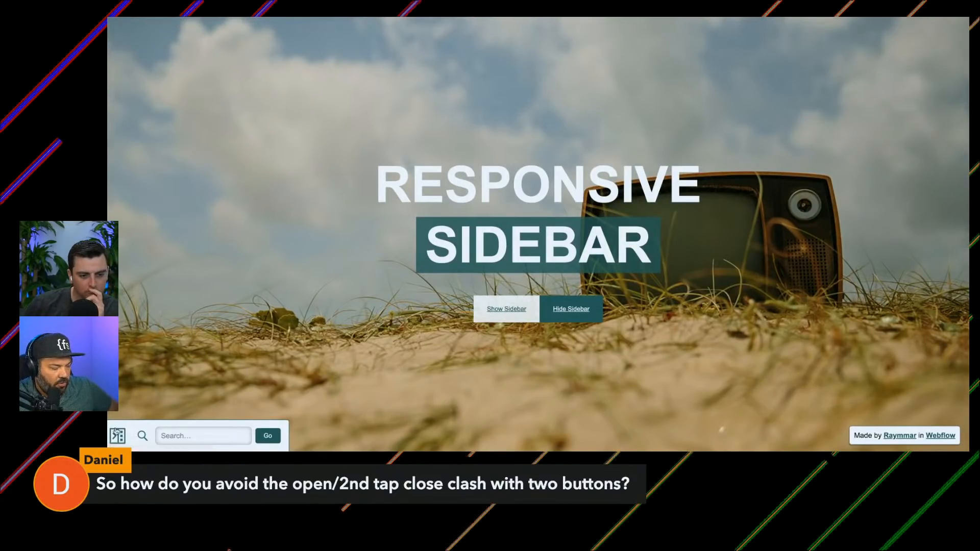
click(119, 435)
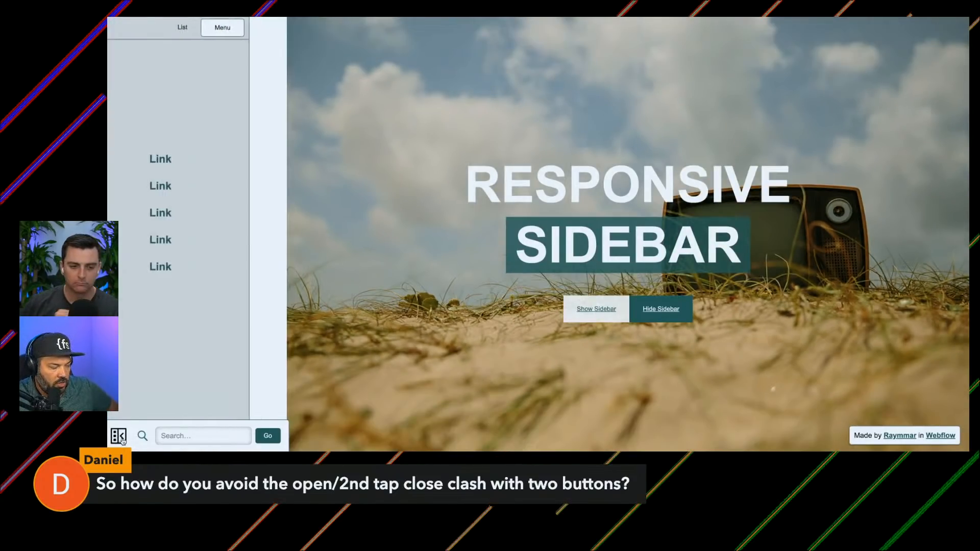
click(119, 436)
click(119, 436)
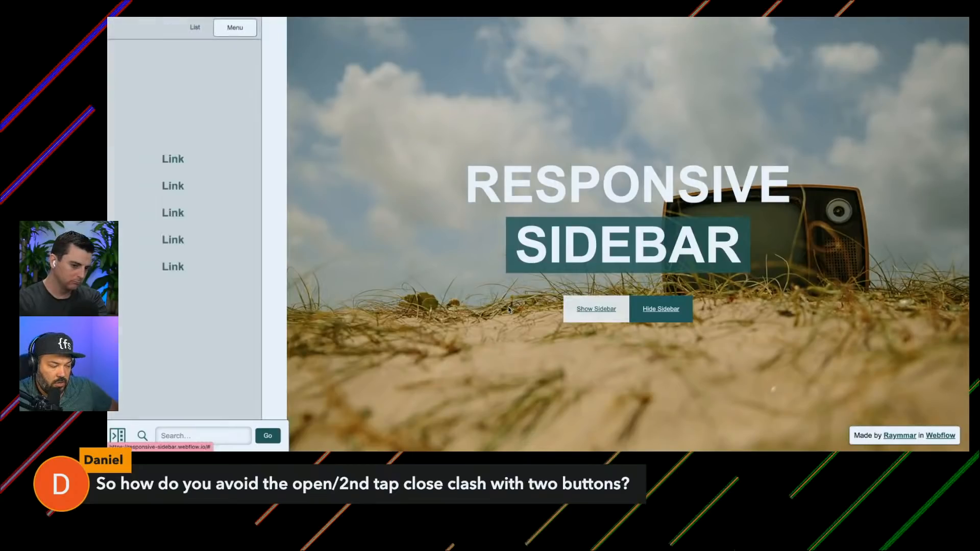
Step: Test the demo page's Show Sidebar and Hide Sidebar links in combination with the sidebar toggle icon
click(673, 310)
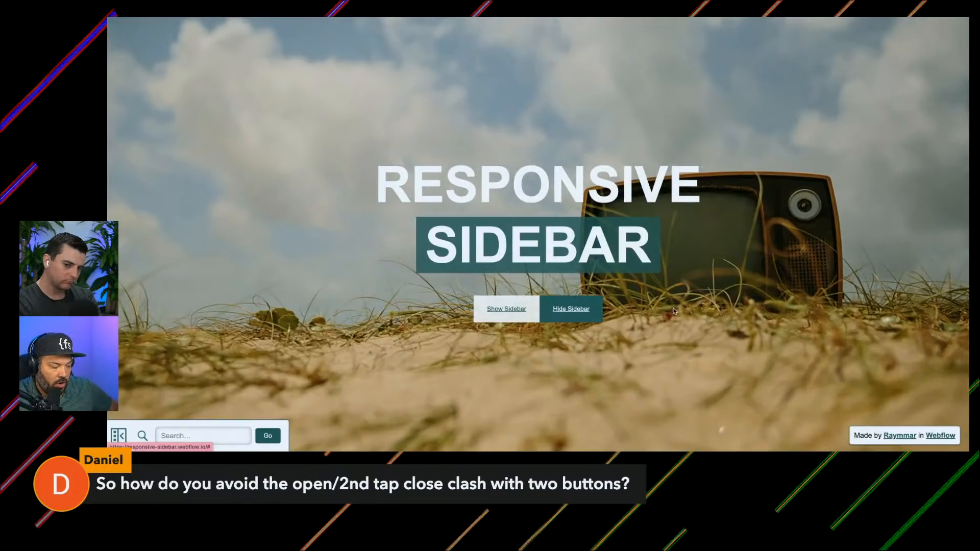
click(118, 437)
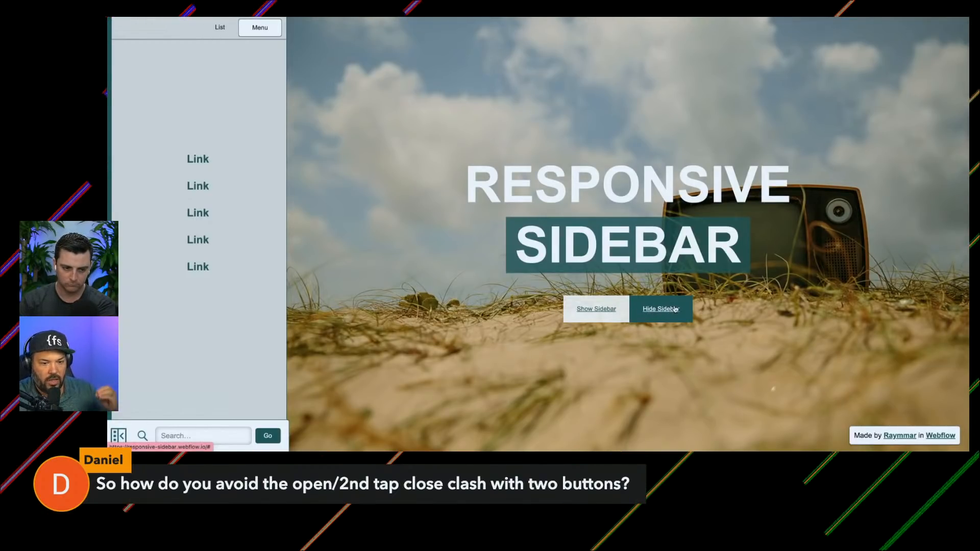
click(118, 436)
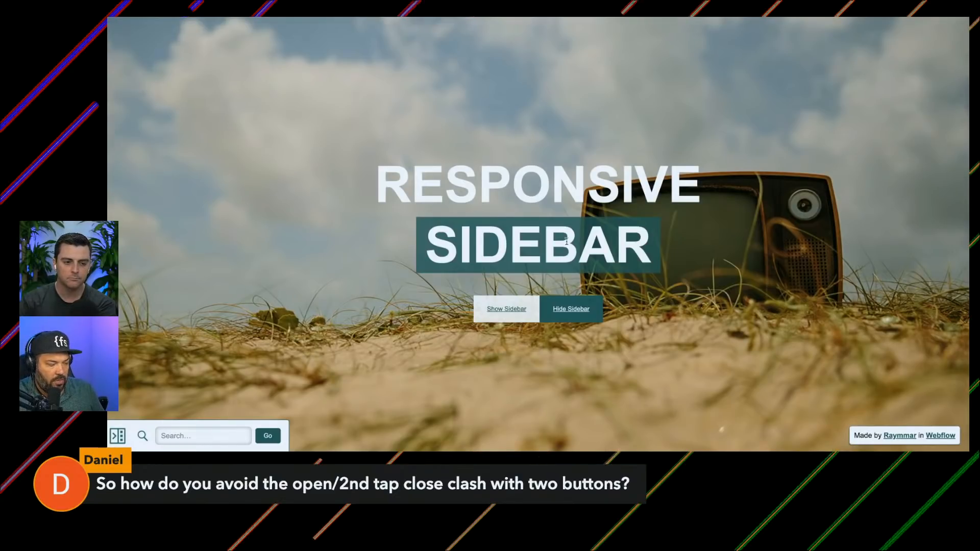
click(509, 311)
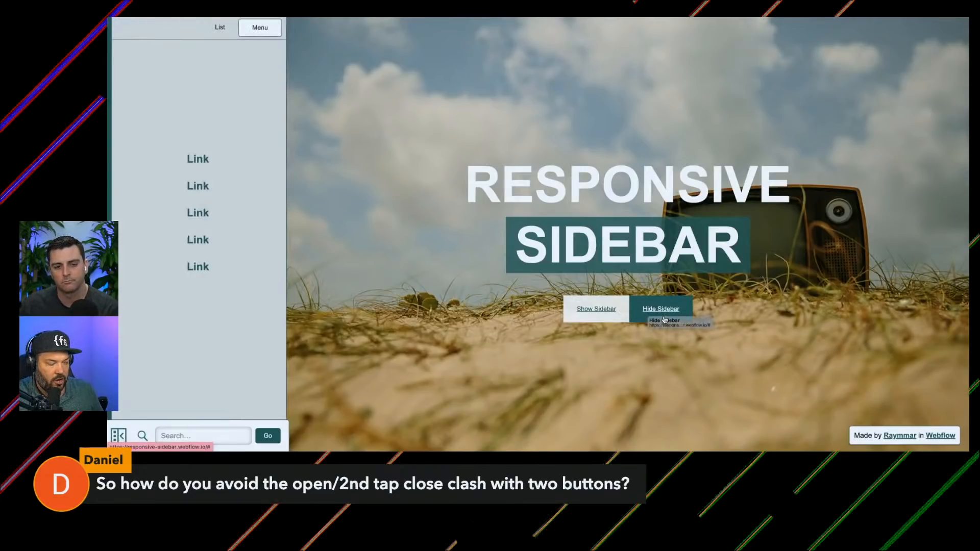
click(662, 310)
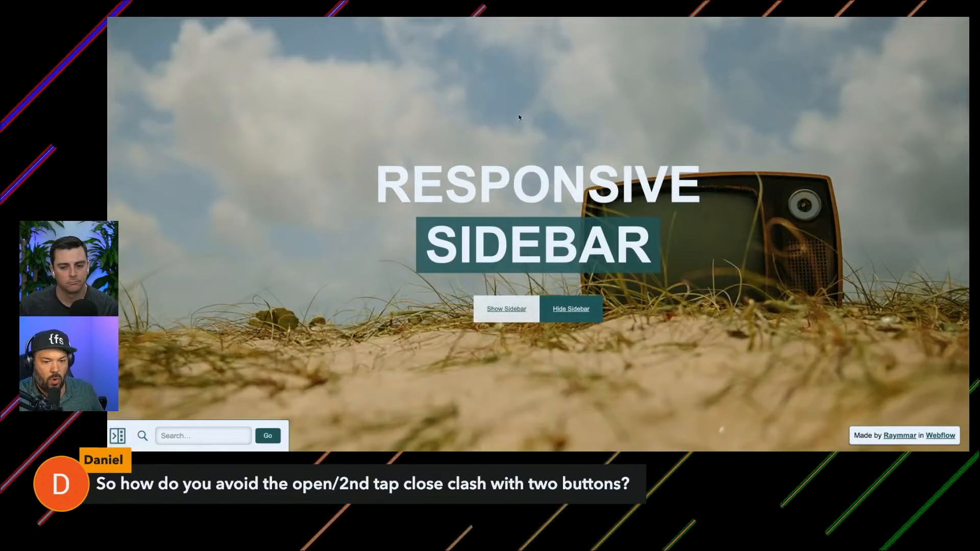
click(118, 436)
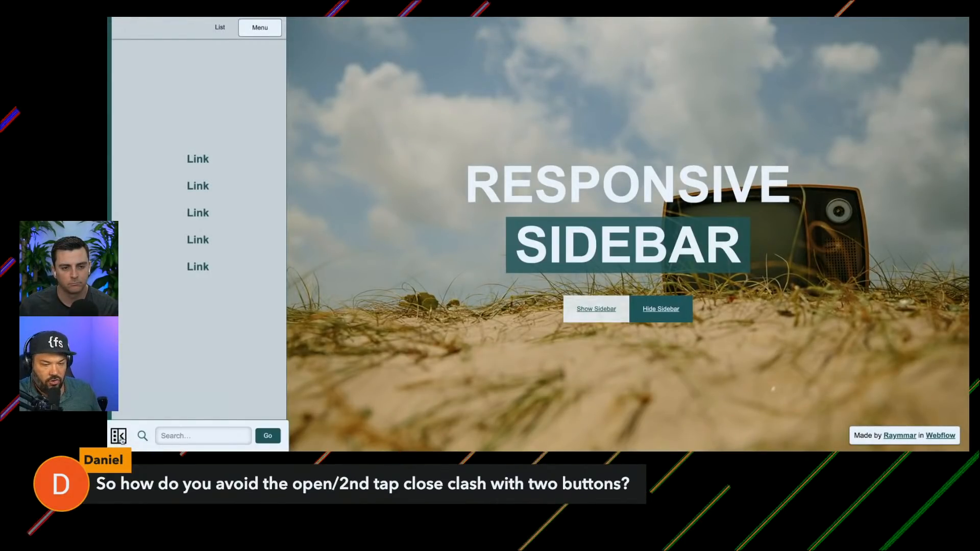
click(119, 437)
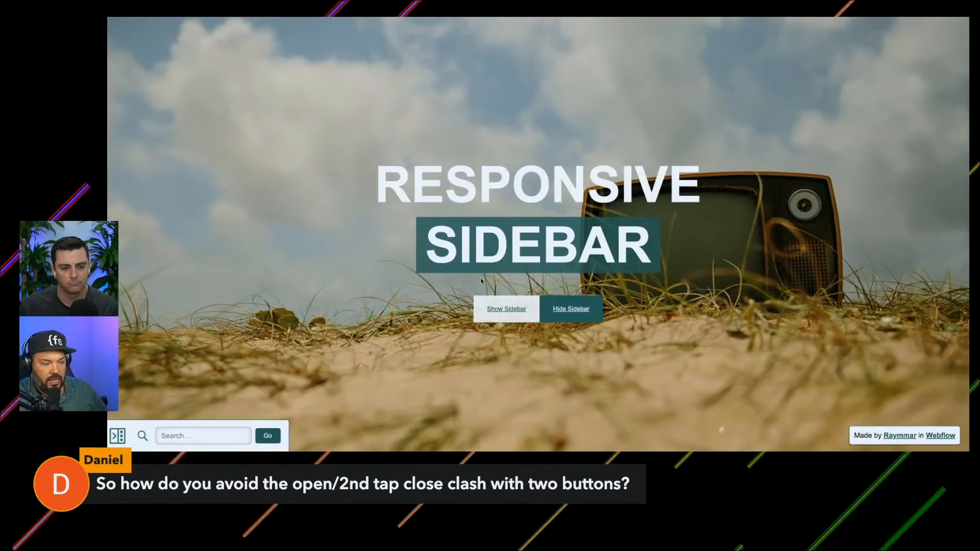
Step: Show the demo sidebar with its link, test repeated use of Hide Sidebar, and reopen the sidebar with the toggle icon
click(507, 317)
click(668, 312)
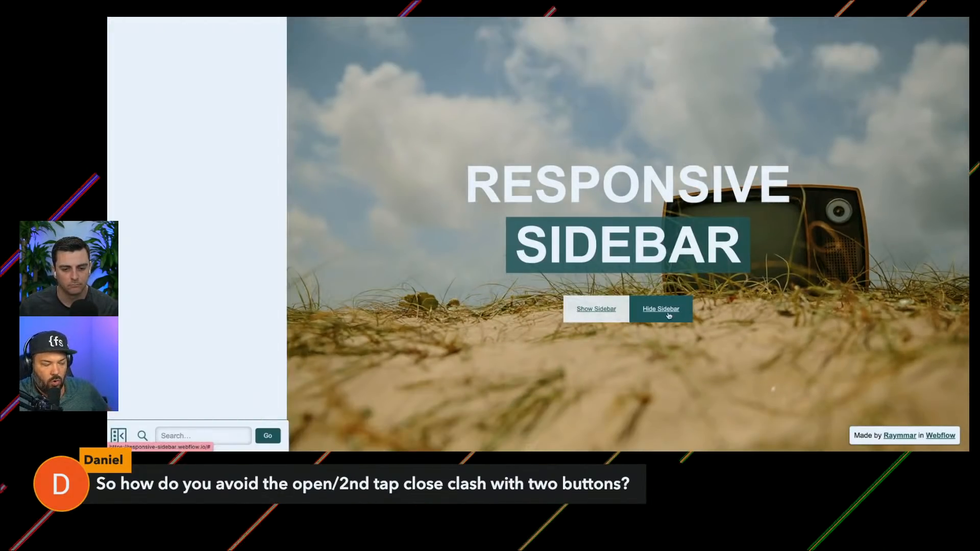
click(572, 313)
click(574, 314)
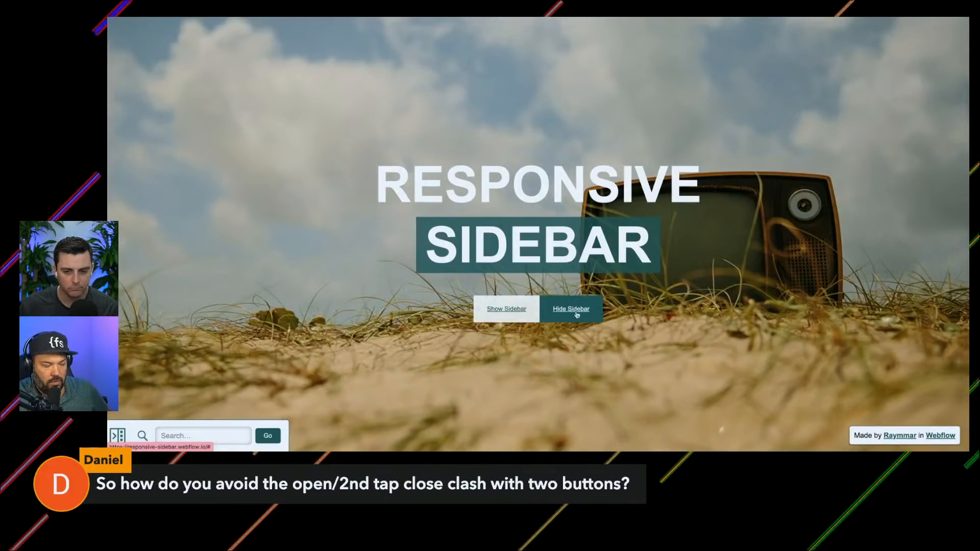
click(585, 312)
click(586, 312)
click(586, 310)
click(586, 310)
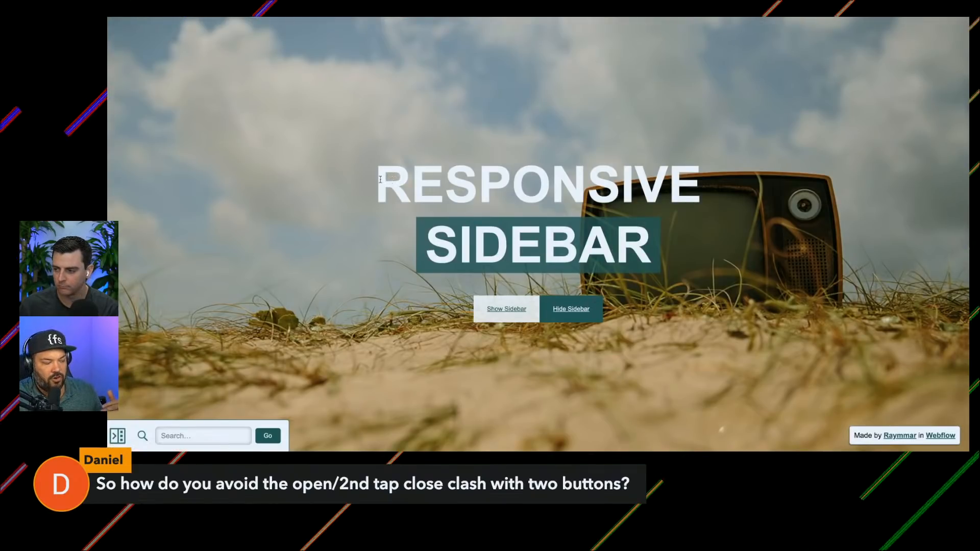
click(117, 436)
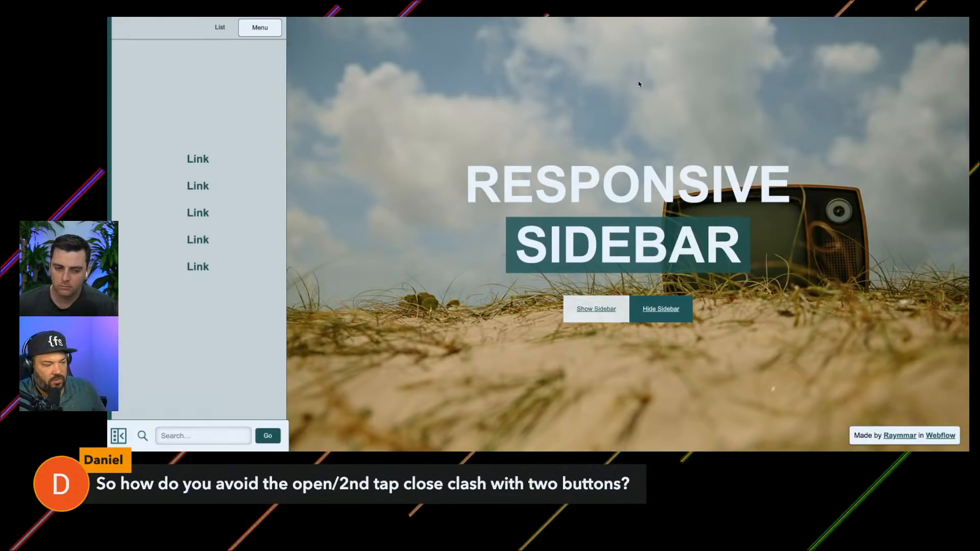
Step: Switch back to the Webflow Designer, select section-home-header, and widen the Navigator to show the full element names
key(ctrl+Tab)
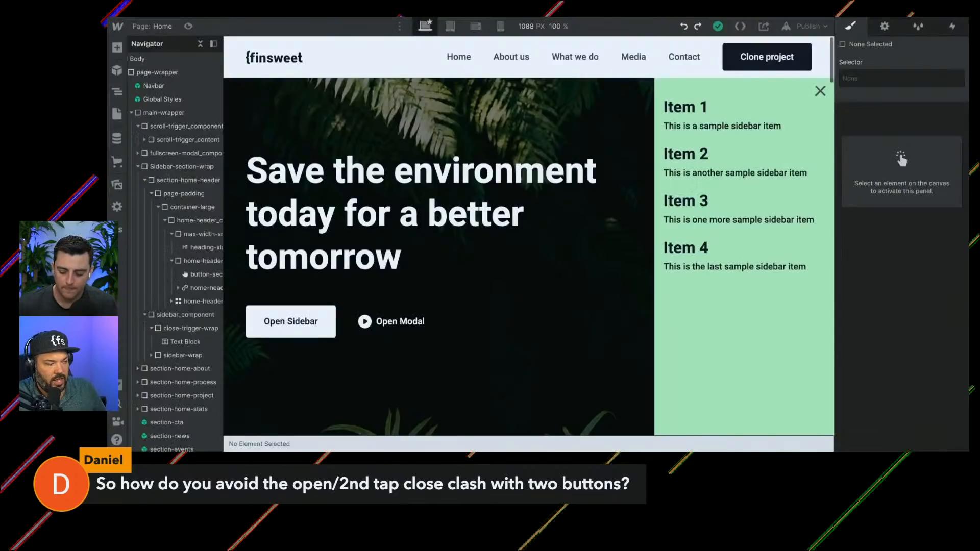
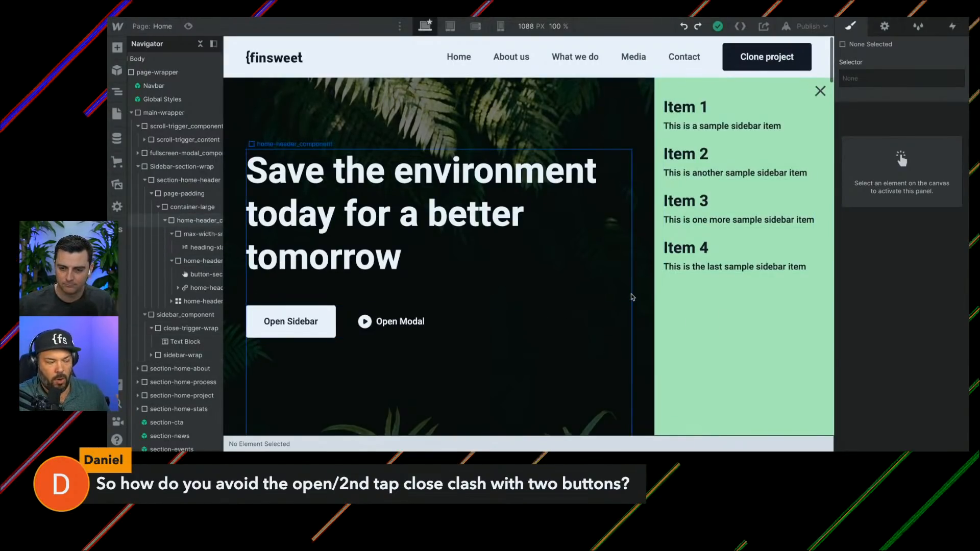
click(640, 313)
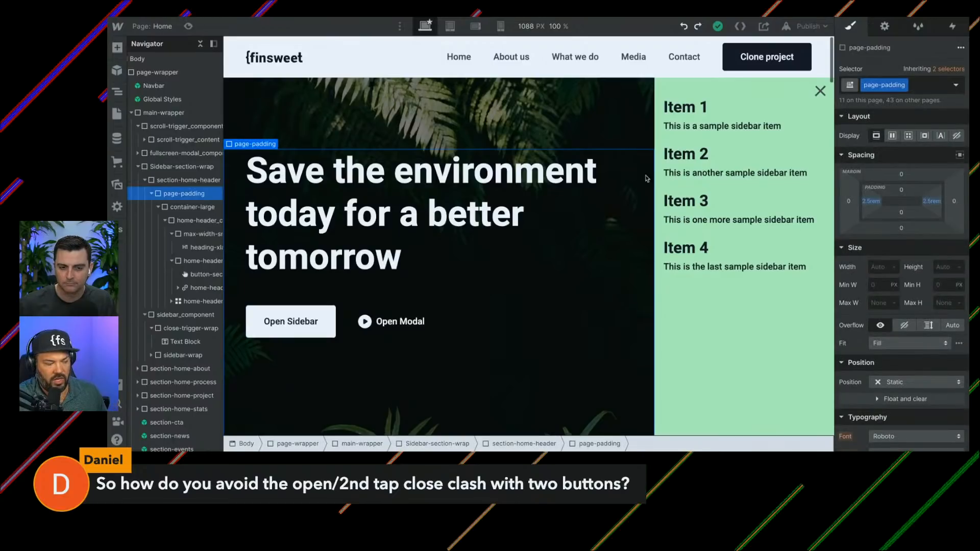
click(624, 130)
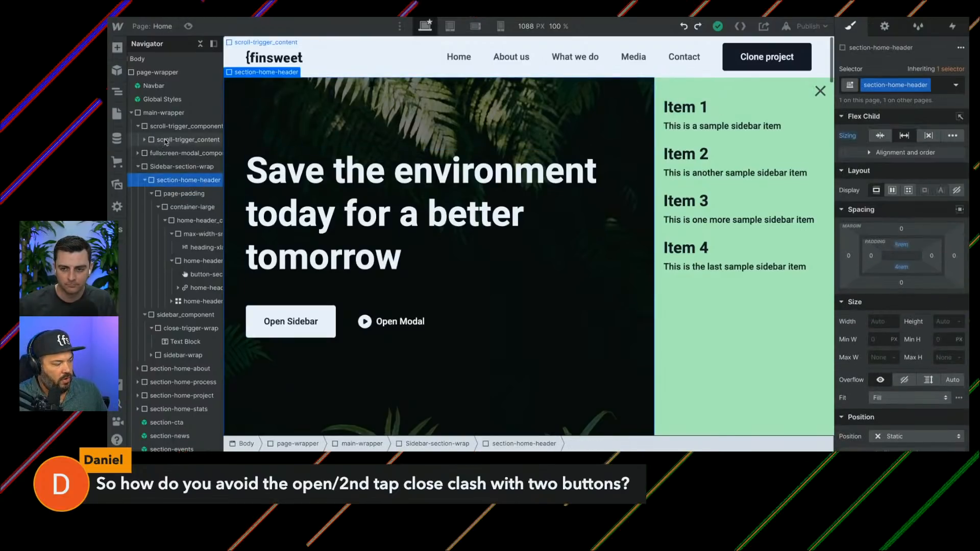
drag(223, 117, 264, 115)
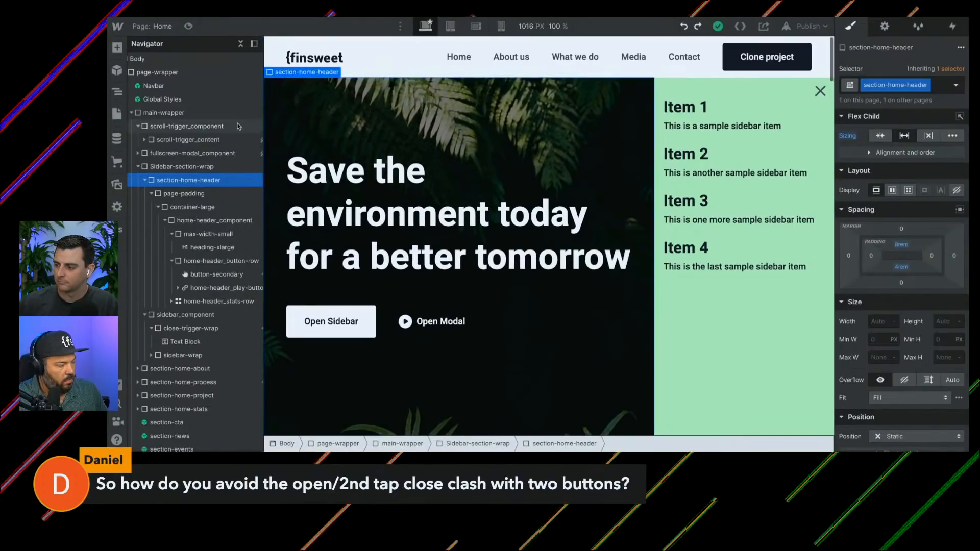
Step: Reveal fullscreen-modal_component on the canvas by setting its display to flex, and check its position and z-index settings
click(192, 154)
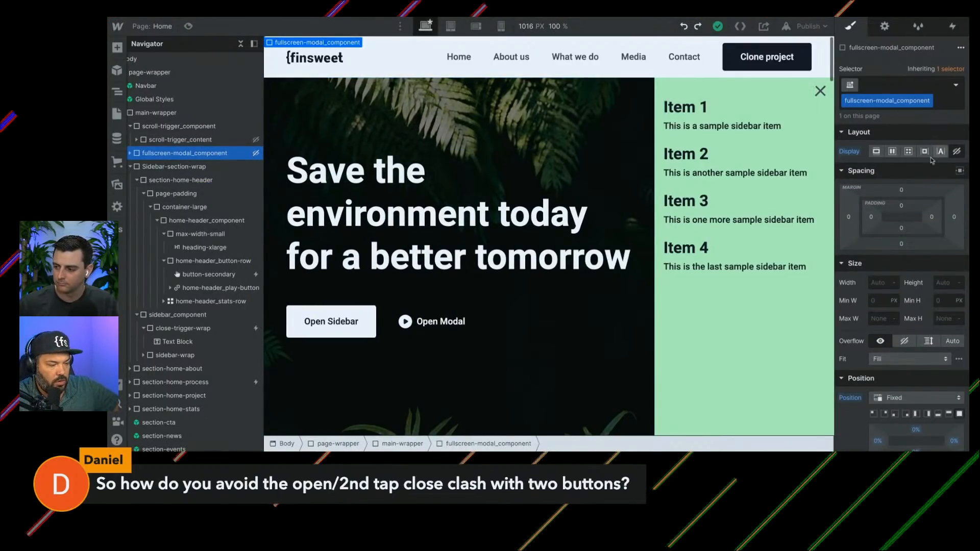
click(891, 151)
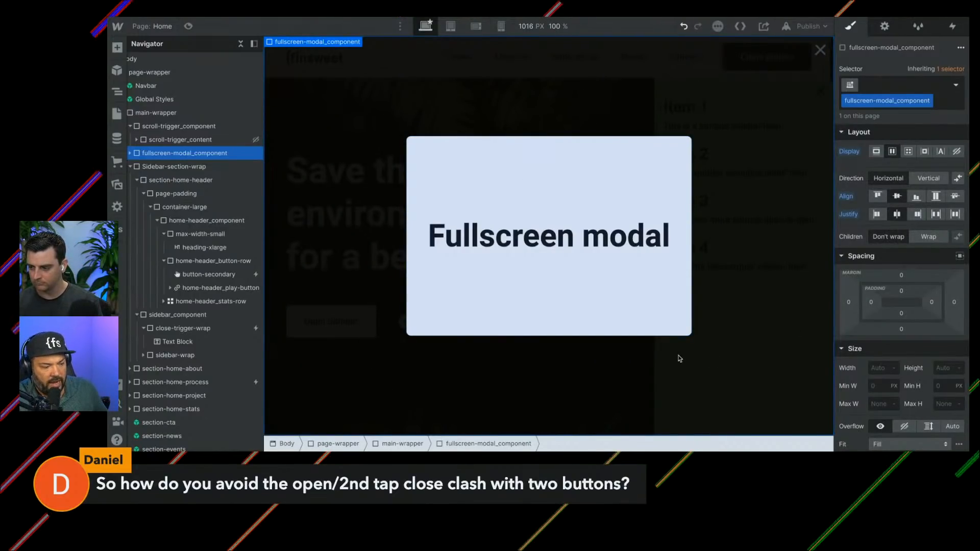
scroll(938, 245, down, 5)
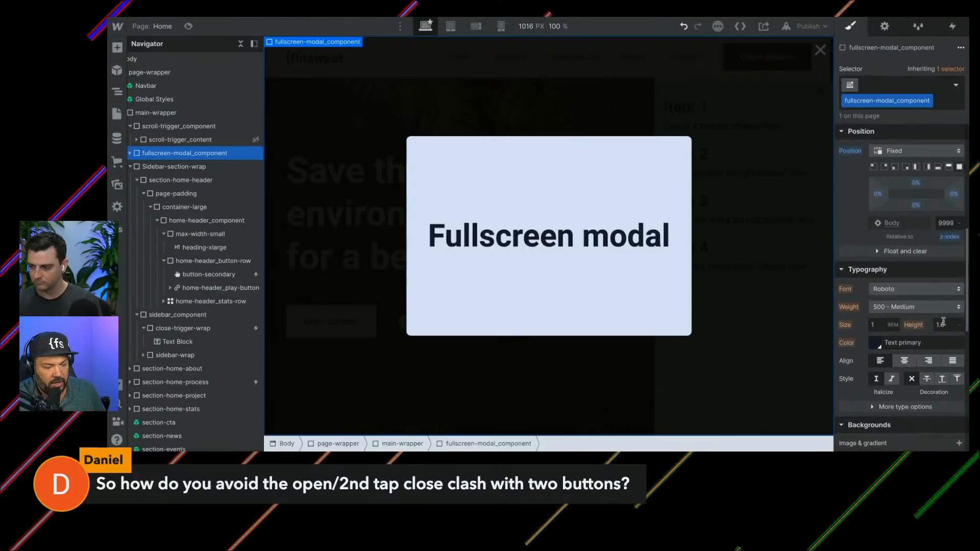
click(944, 224)
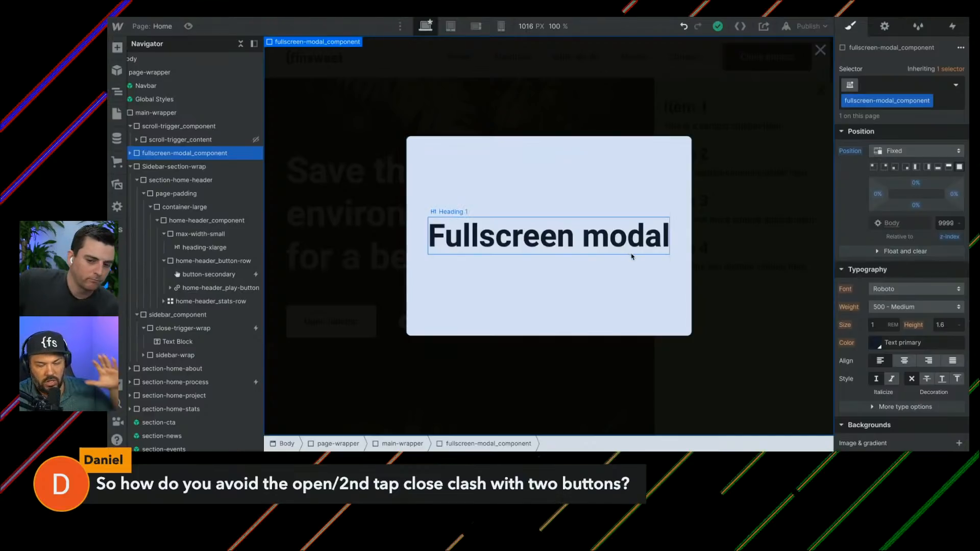
Step: Expand fullscreen-modal_component and inspect its close-trigger-wrap, fullscreen-modal_content and nested Heading 1
click(130, 153)
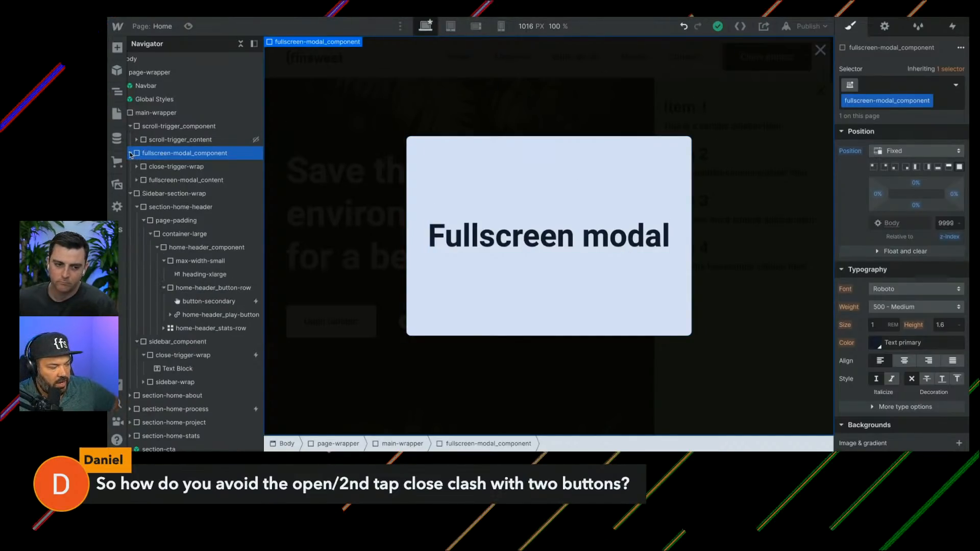
click(185, 166)
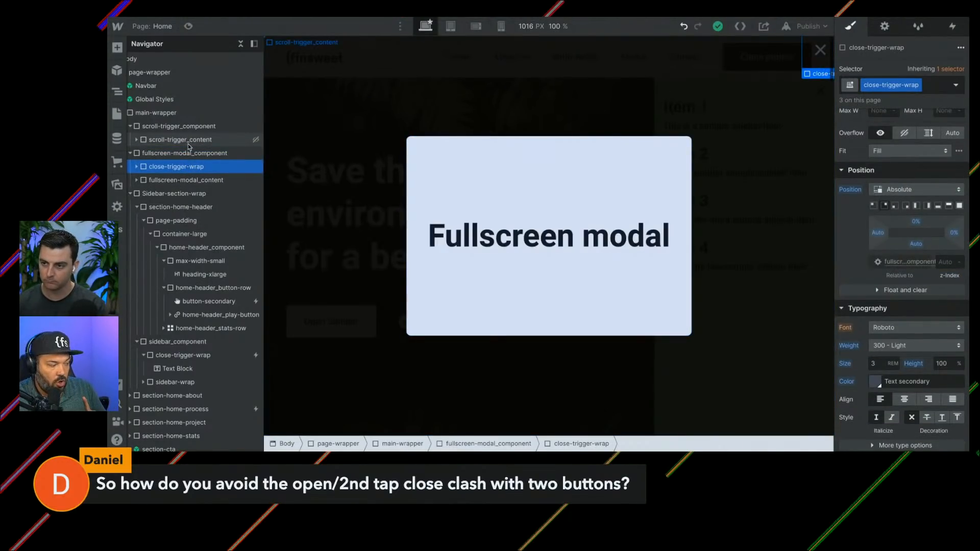
scroll(190, 147, left, 1)
scroll(188, 147, right, 1)
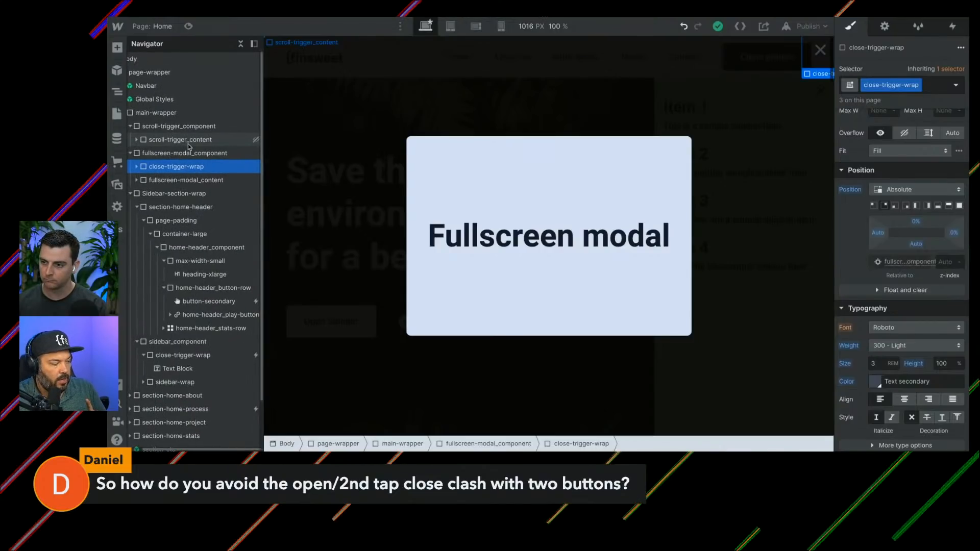
click(177, 181)
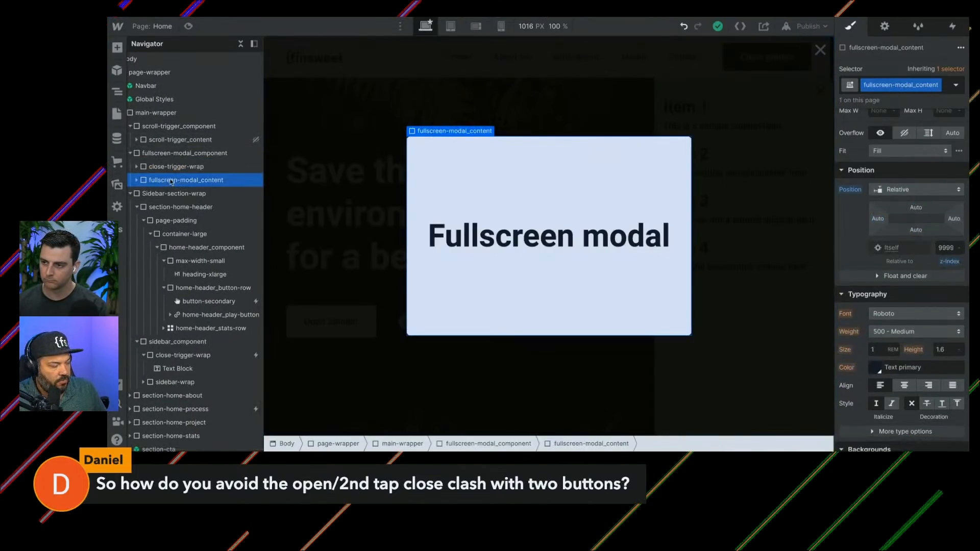
click(172, 193)
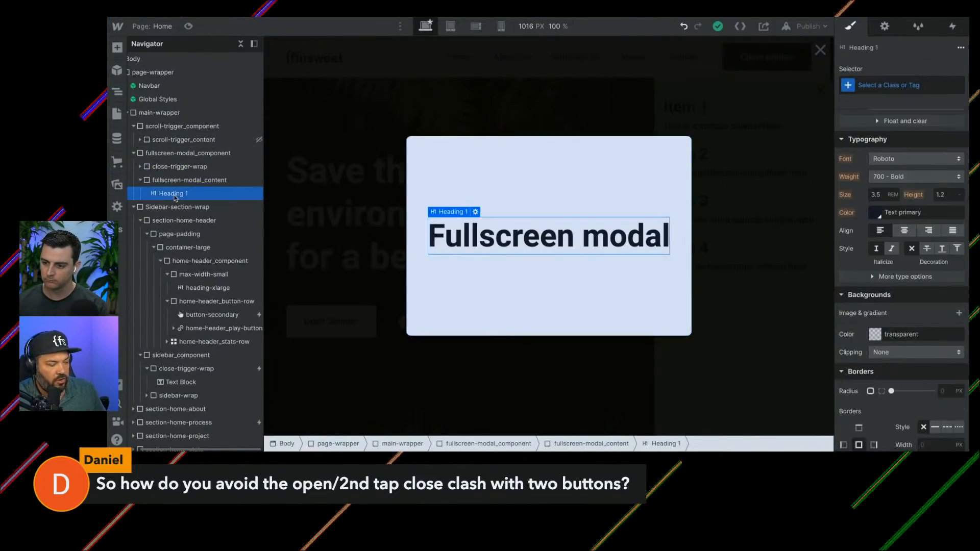
Step: Review the fullscreen-modal_content layout settings, and hide fullscreen-modal_component again by setting its display to none
click(187, 182)
scroll(895, 241, up, 5)
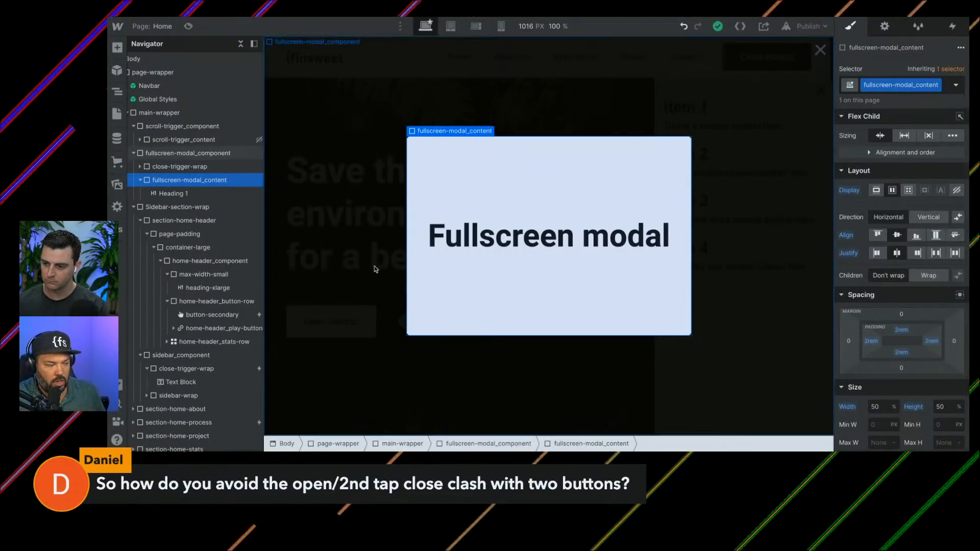
click(213, 153)
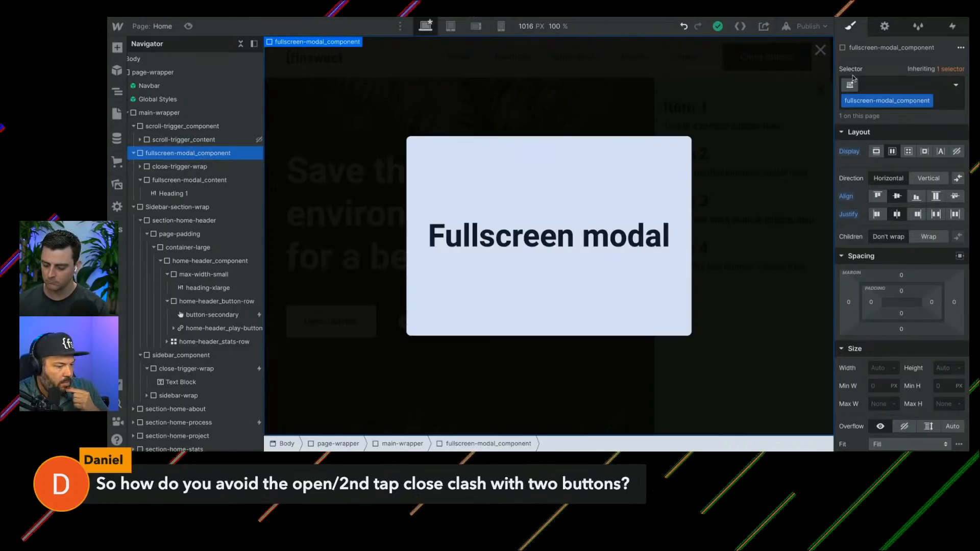
click(956, 151)
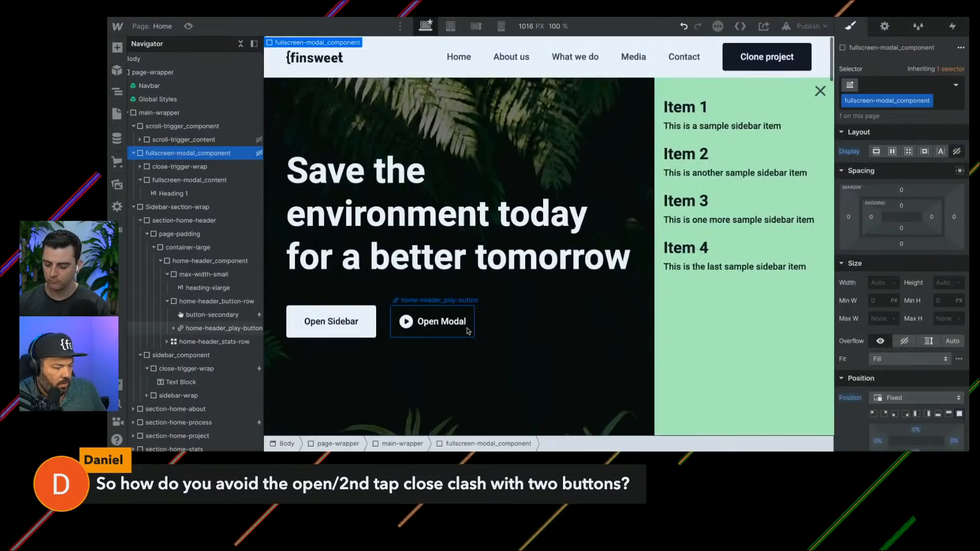
Step: Select the Open Sidebar button, then the sidebar's close-trigger-wrap, and open the latter's Mouse click (tap) interaction
click(368, 333)
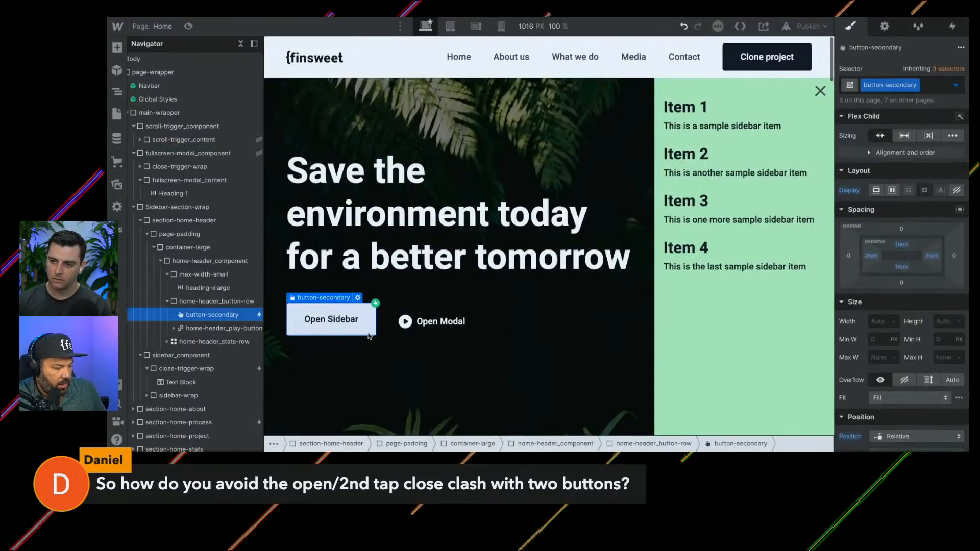
click(819, 90)
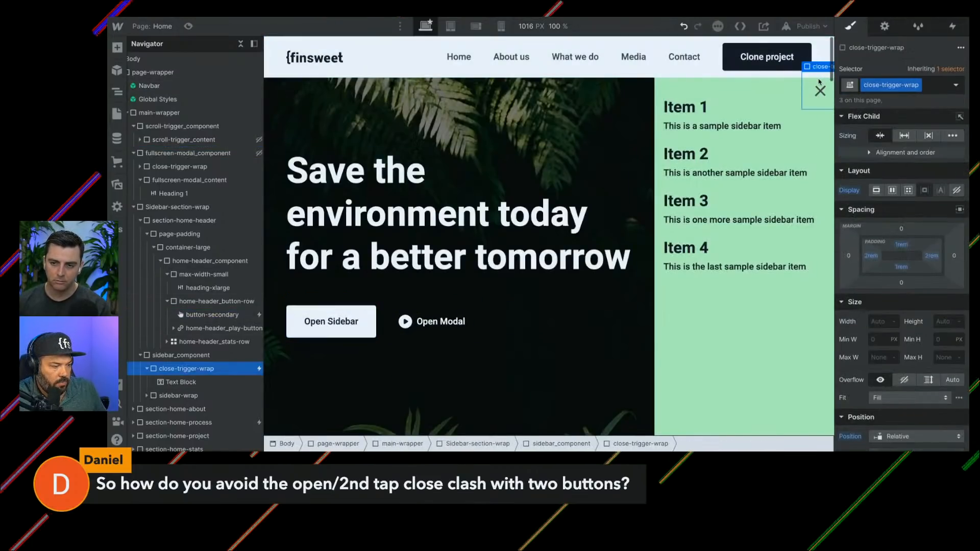
click(952, 28)
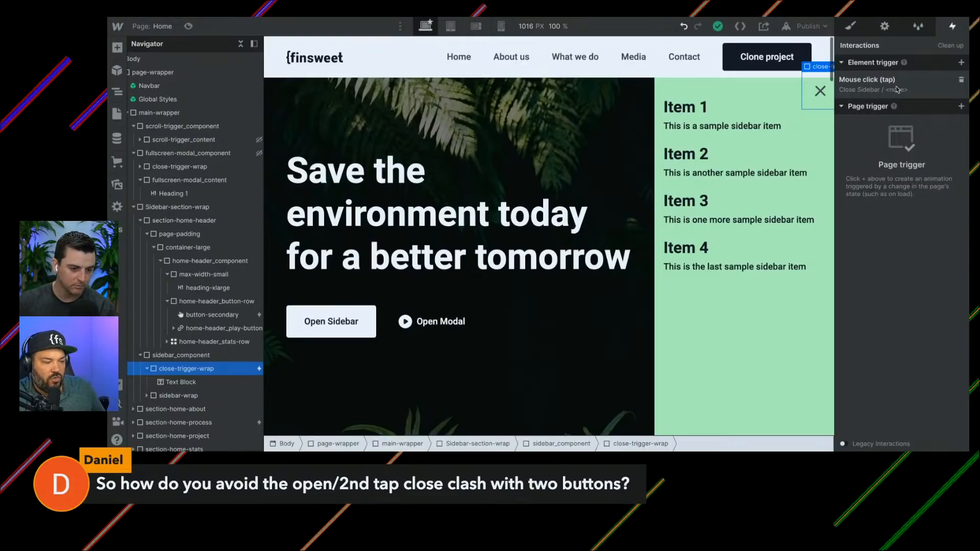
click(896, 89)
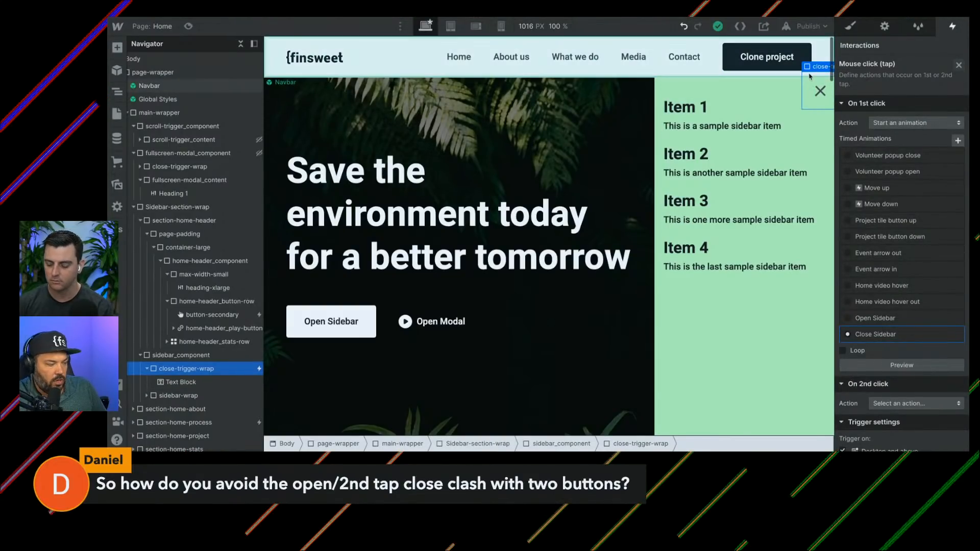
Step: Locate the close-trigger-wrap inside fullscreen-modal_component and check its interactions for comparison with the sidebar's
scroll(197, 372, right, 1)
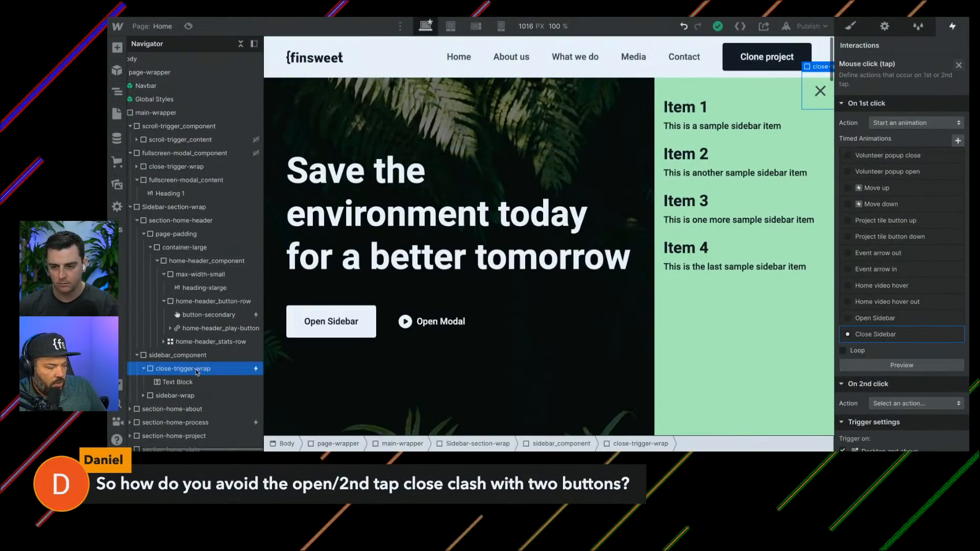
scroll(196, 372, down, 3)
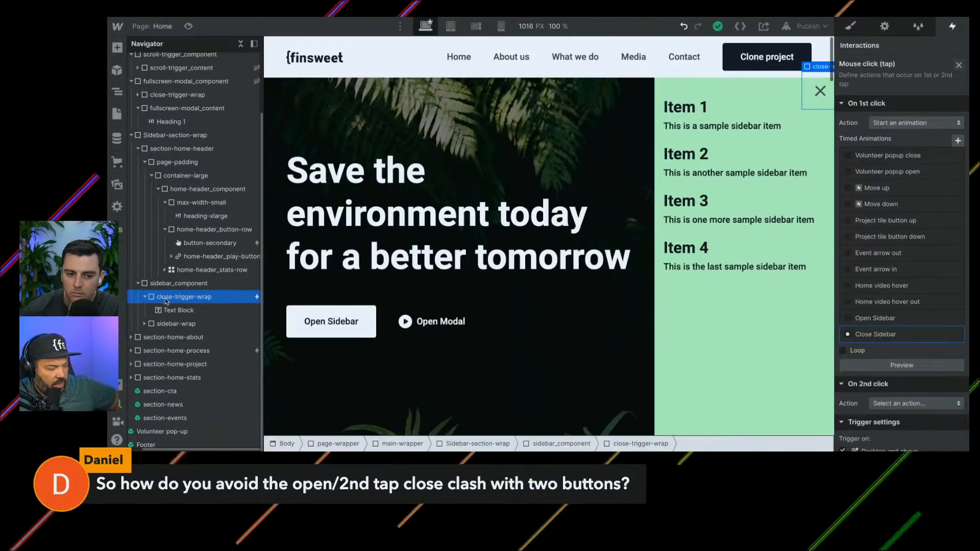
scroll(179, 306, up, 2)
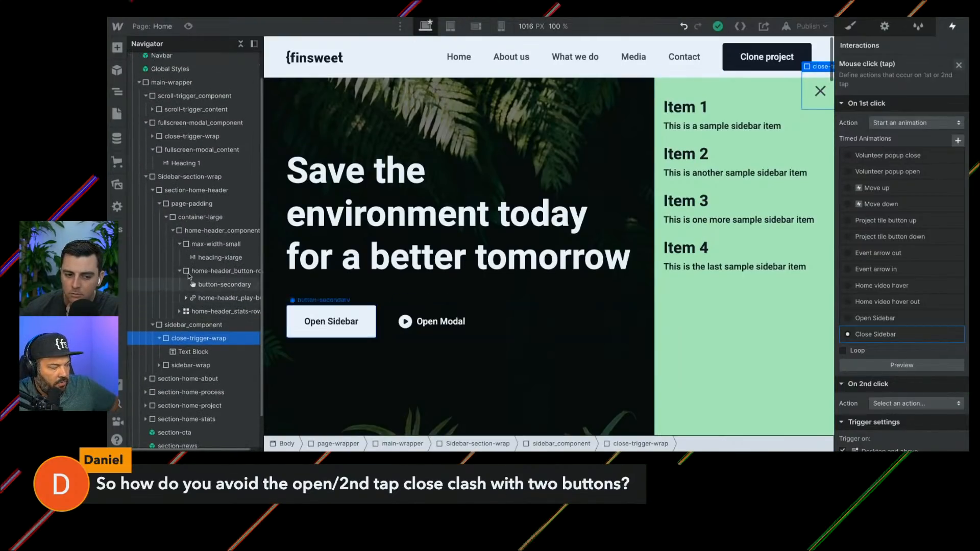
click(193, 127)
click(203, 137)
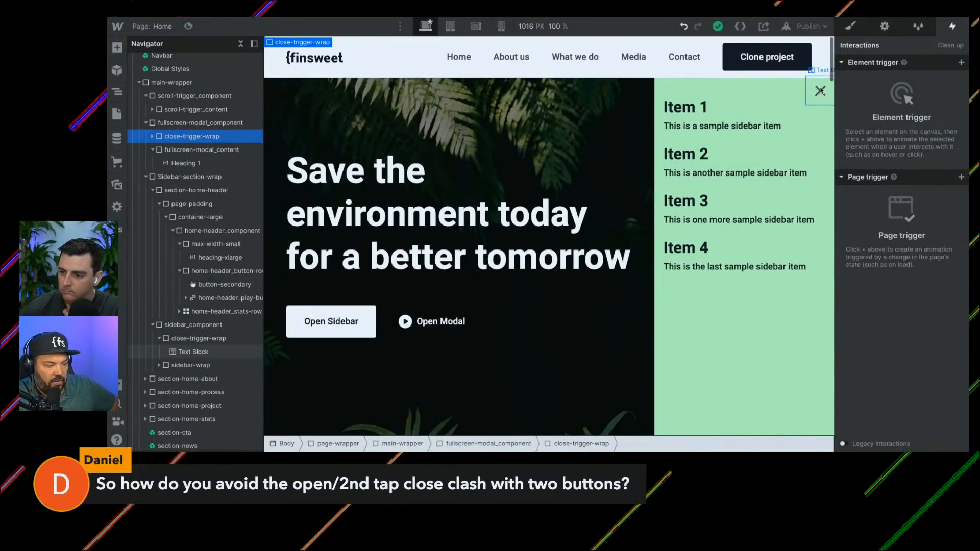
Step: Examine the style settings of the sidebar's close-trigger-wrap, including its typography, rotation transform, cursor and layout
click(814, 81)
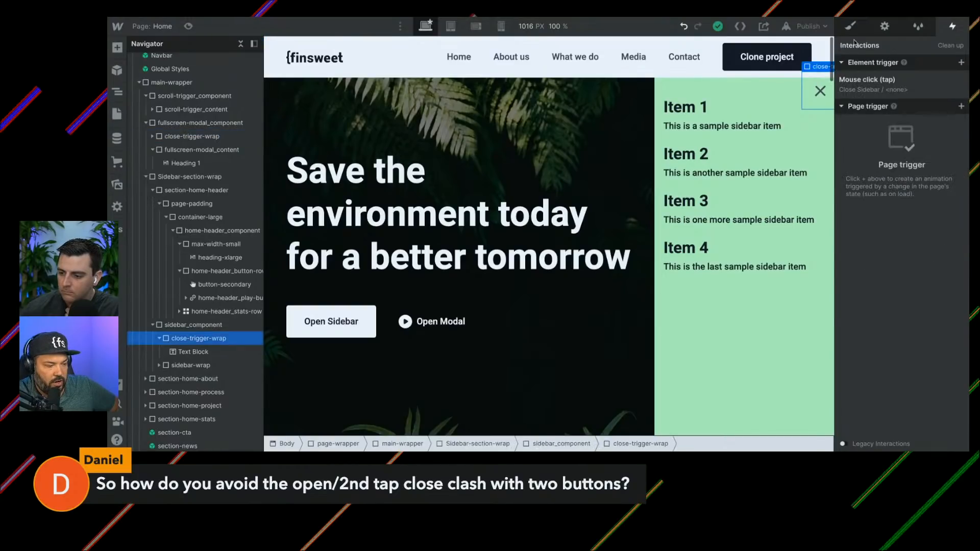
key(s)
scroll(926, 269, down, 5)
scroll(926, 269, down, 5)
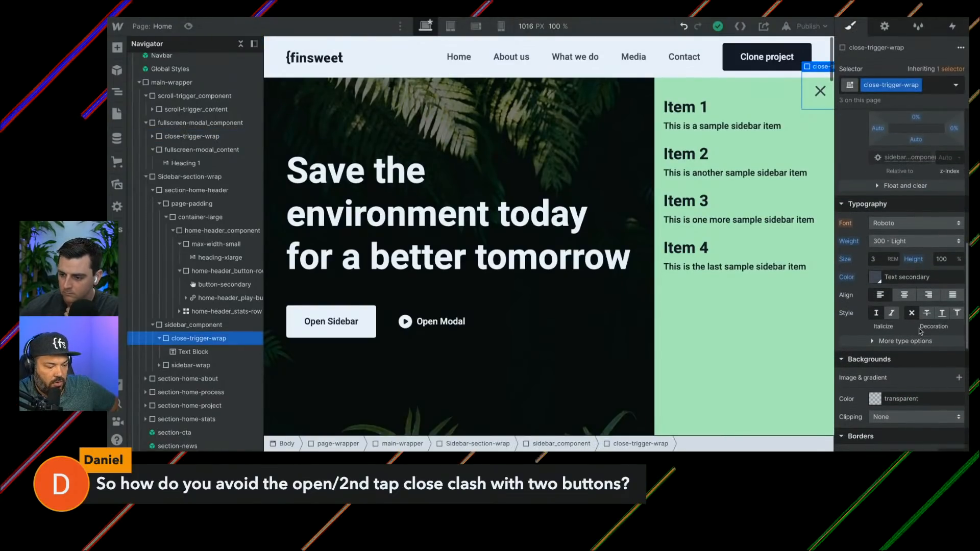
scroll(906, 357, down, 3)
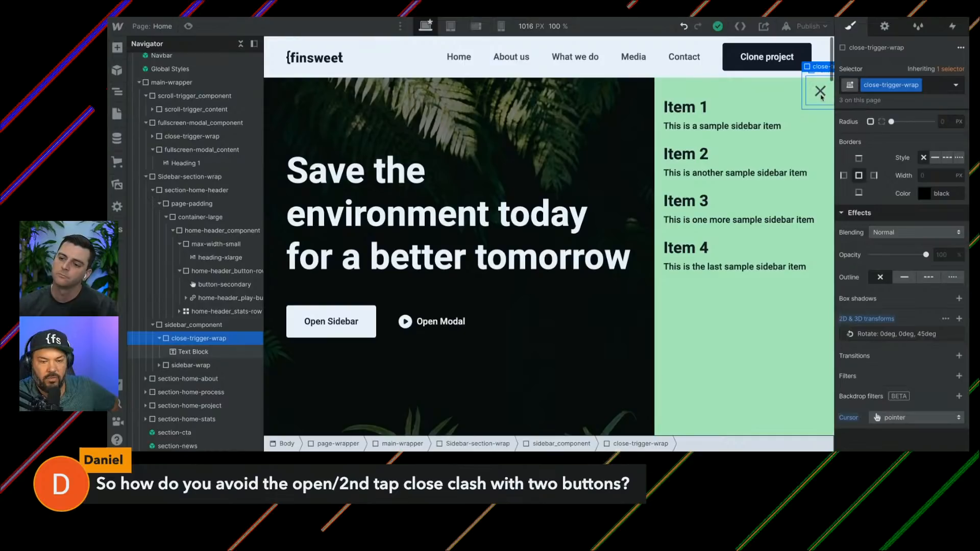
scroll(924, 266, up, 2)
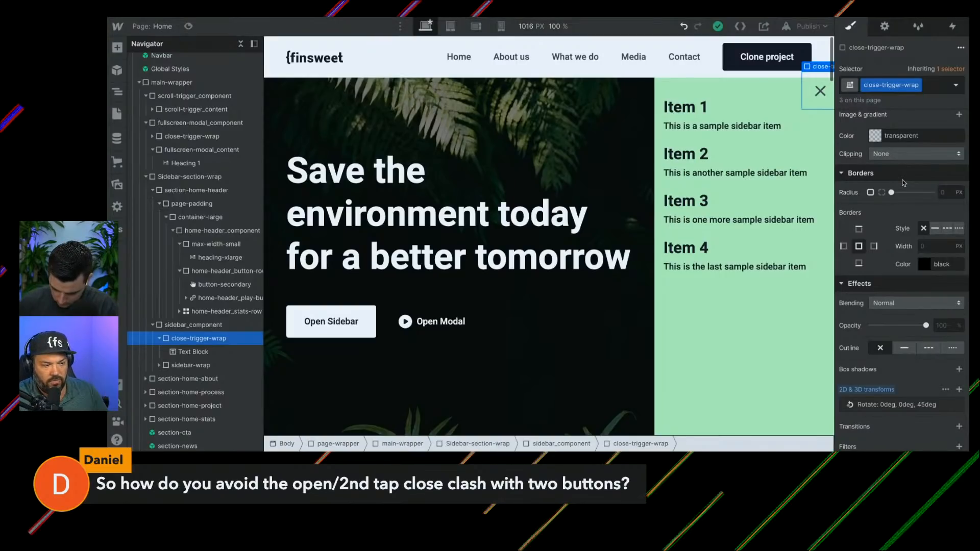
scroll(913, 311, up, 10)
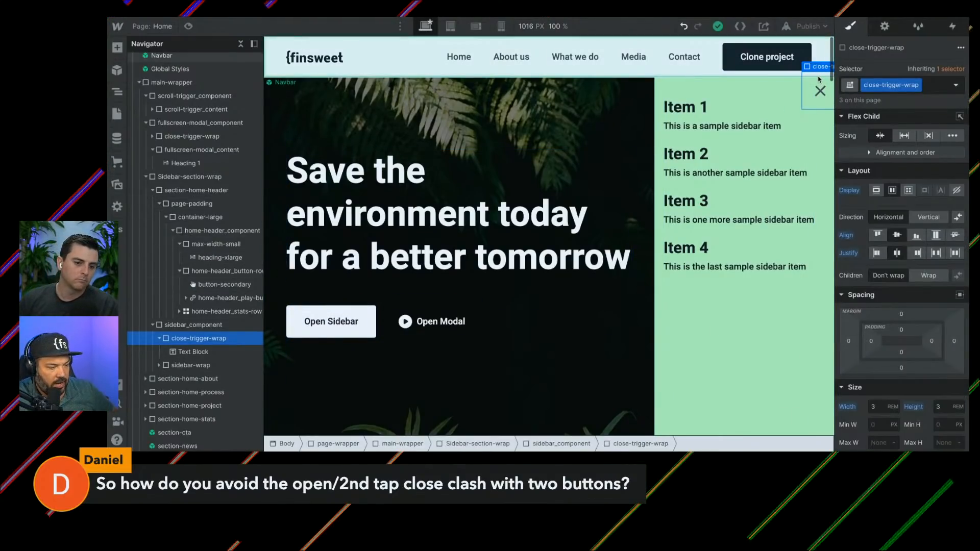
Step: Review the actions in the Close Sidebar animation of the sidebar's close-trigger-wrap, along with its trigger settings
click(952, 26)
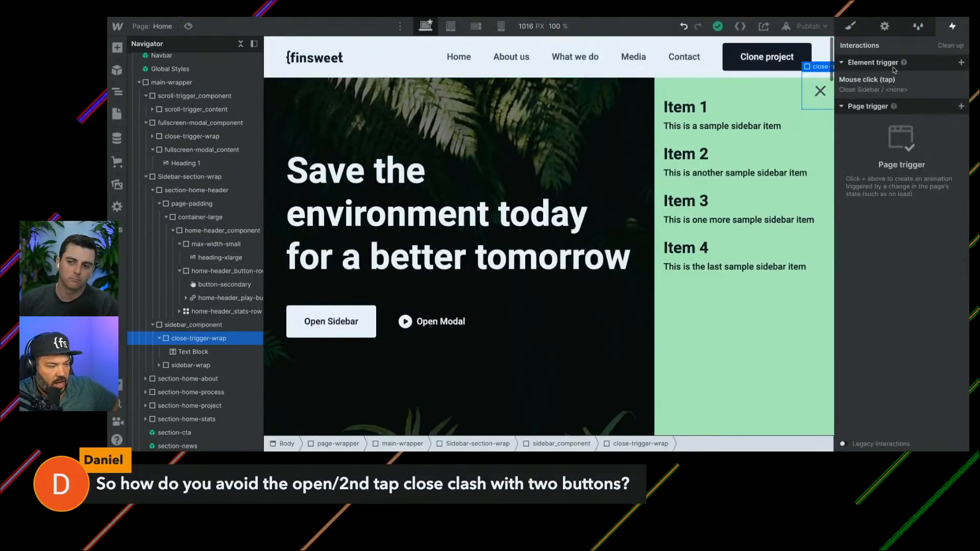
click(887, 86)
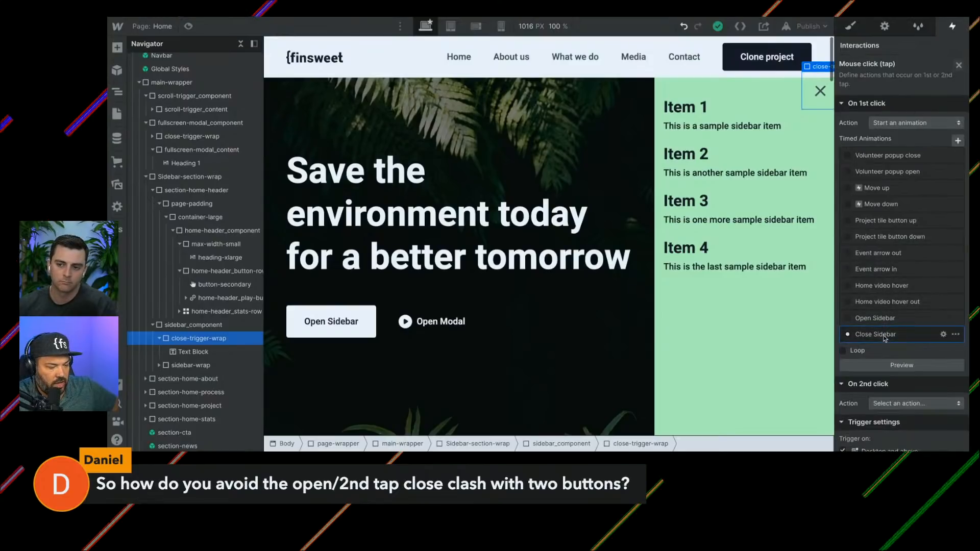
click(884, 334)
click(891, 111)
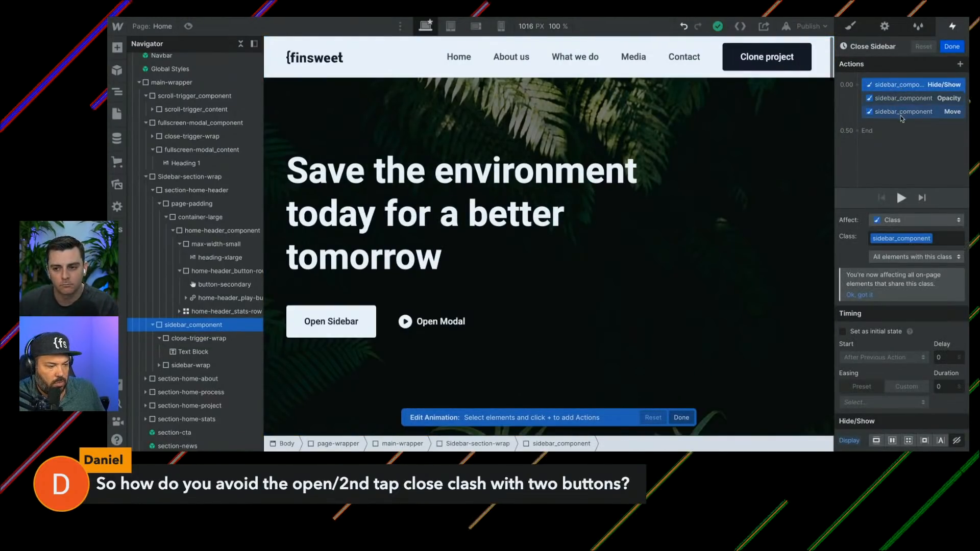
click(903, 134)
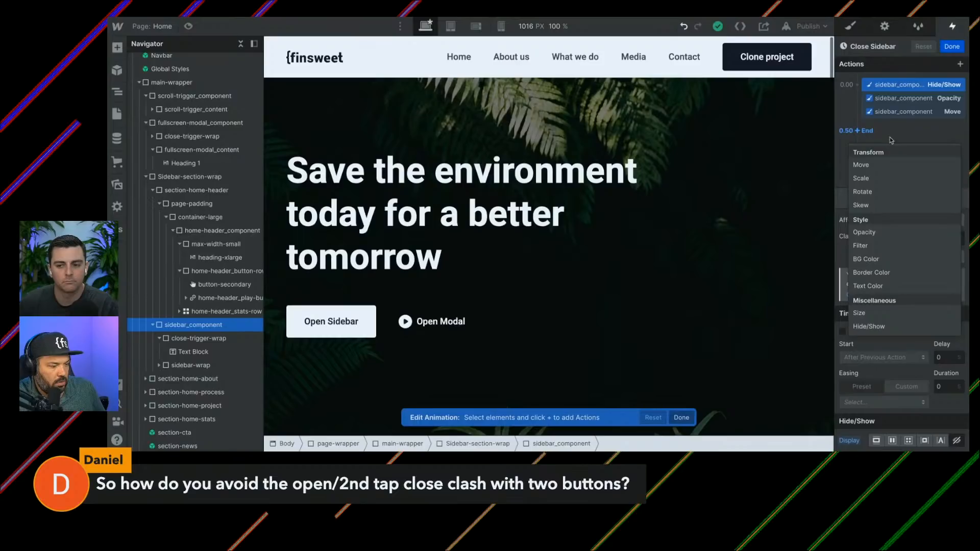
click(947, 47)
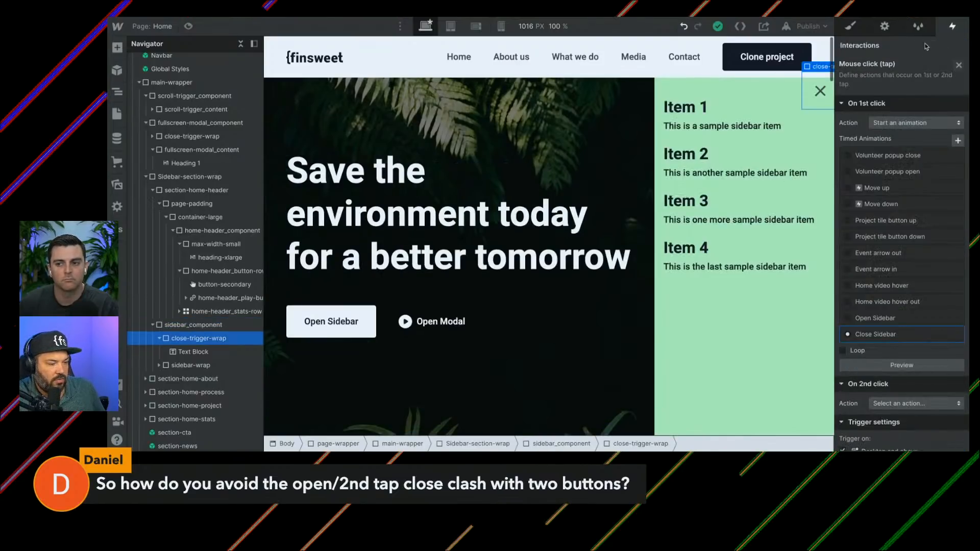
scroll(909, 316, down, 3)
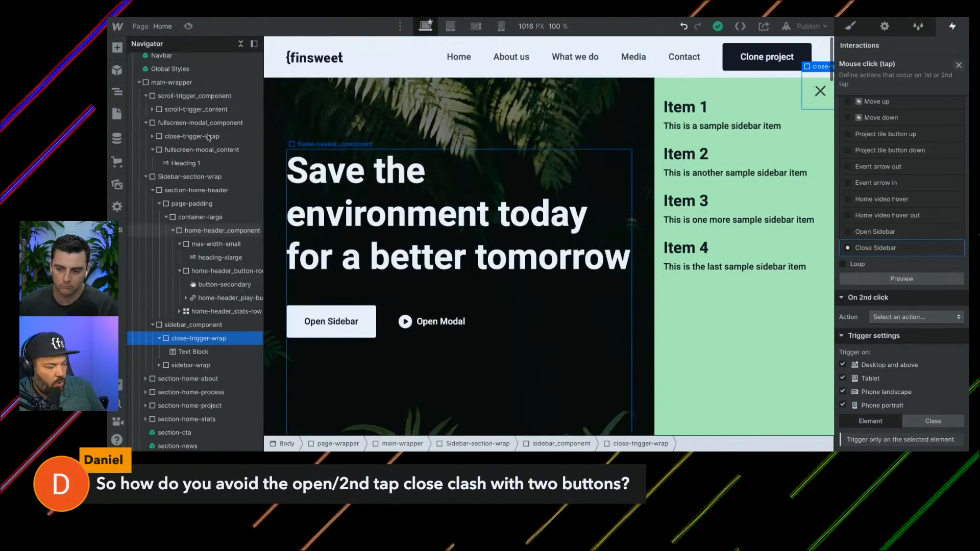
Step: Set the display of fullscreen-modal_component to flex and select the Text Block of its close icon
click(195, 125)
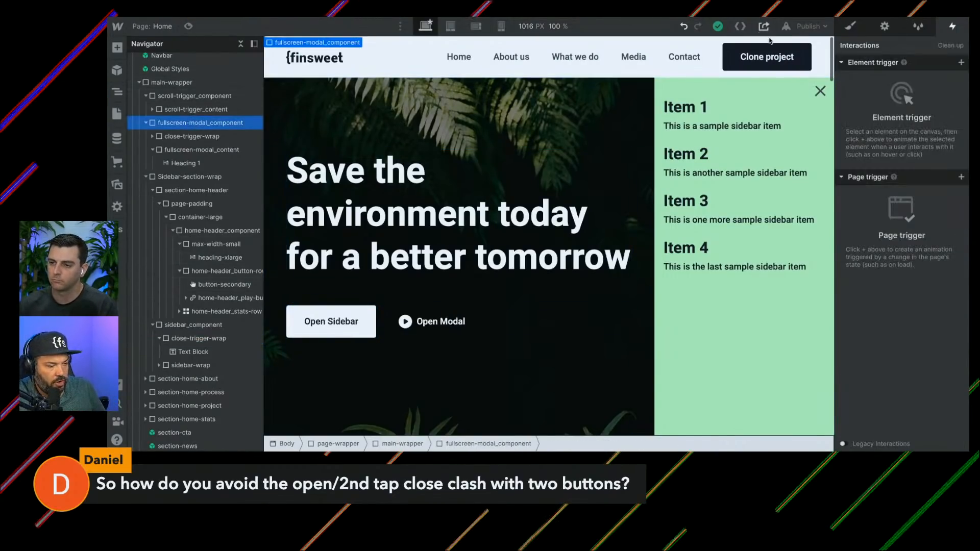
key(s)
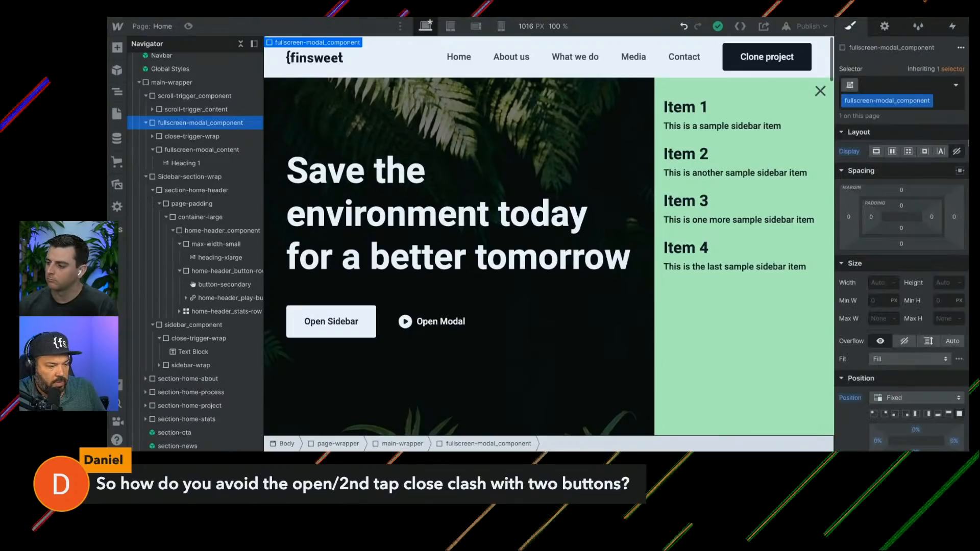
click(907, 152)
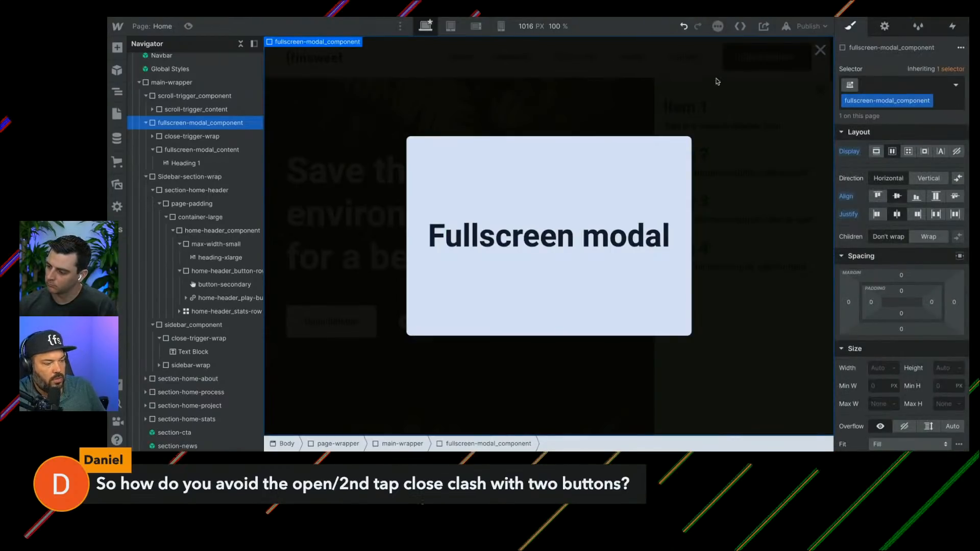
click(807, 55)
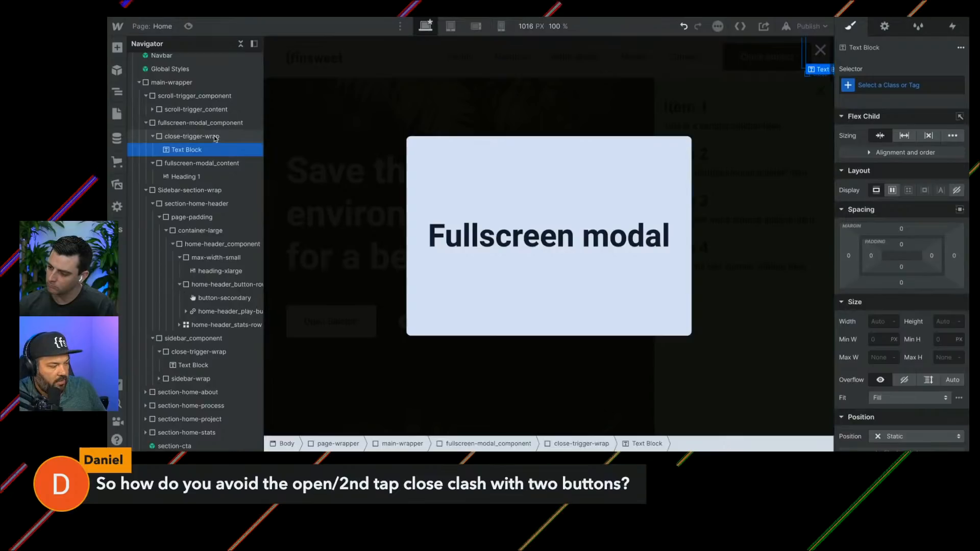
Step: Hide fullscreen-modal_component by setting its display to none
click(192, 137)
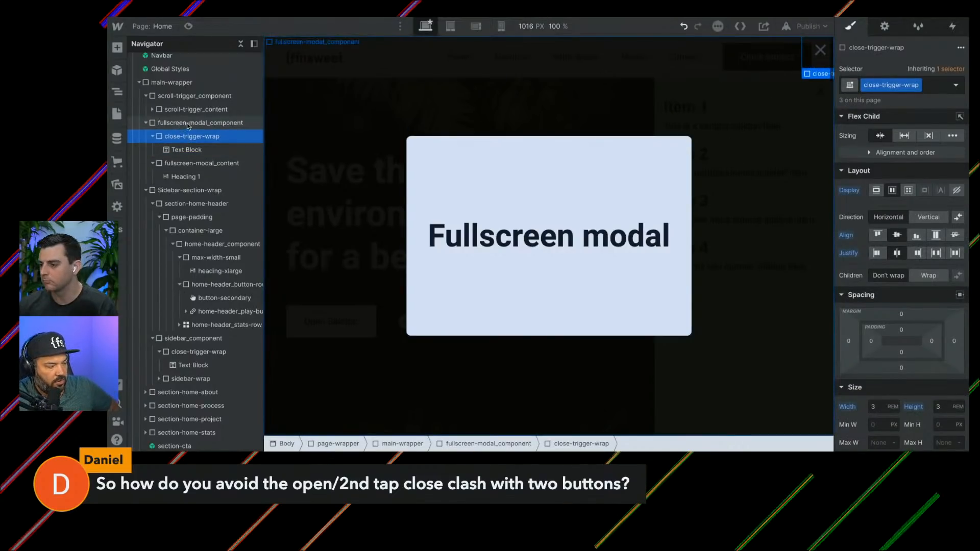
click(799, 67)
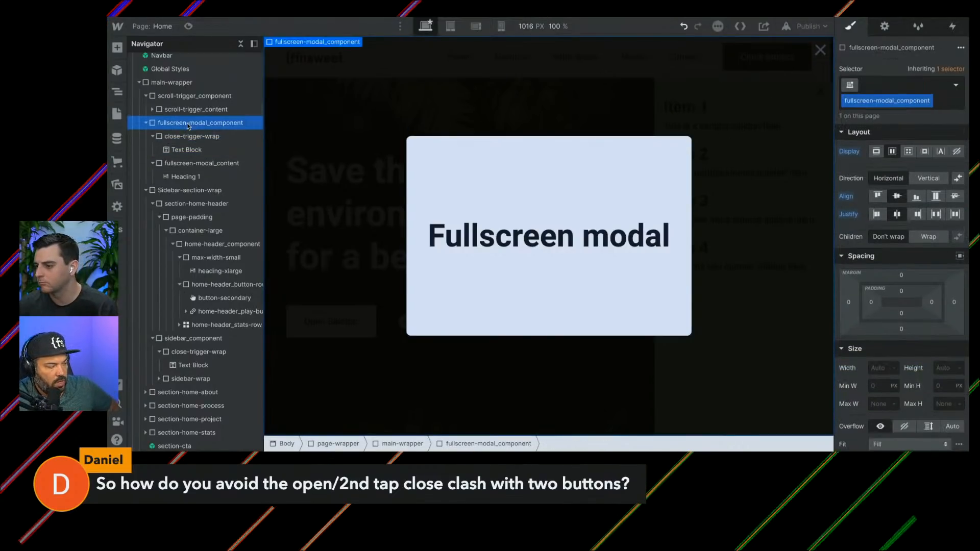
click(956, 151)
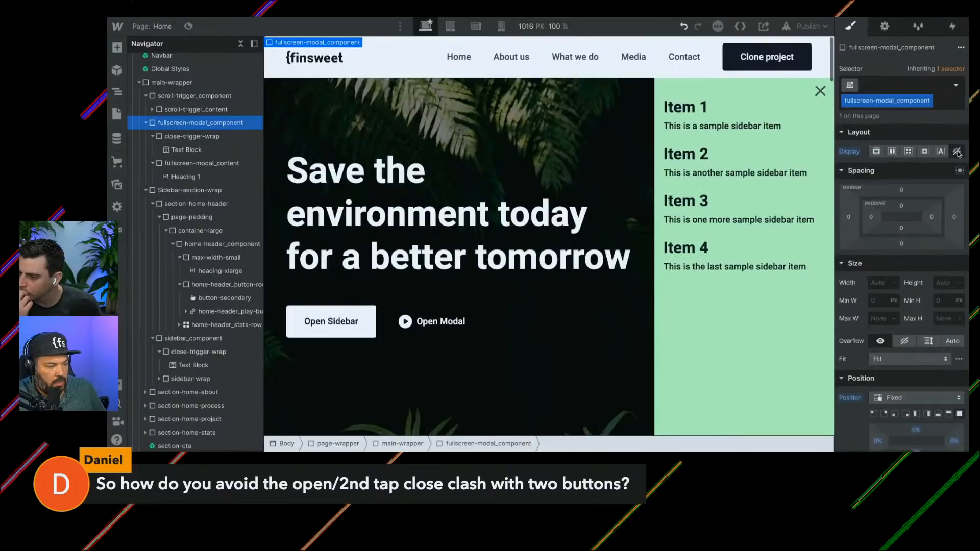
Step: Add a mouse click (tap) element trigger to home-header_play-button, the Open Modal link
click(473, 331)
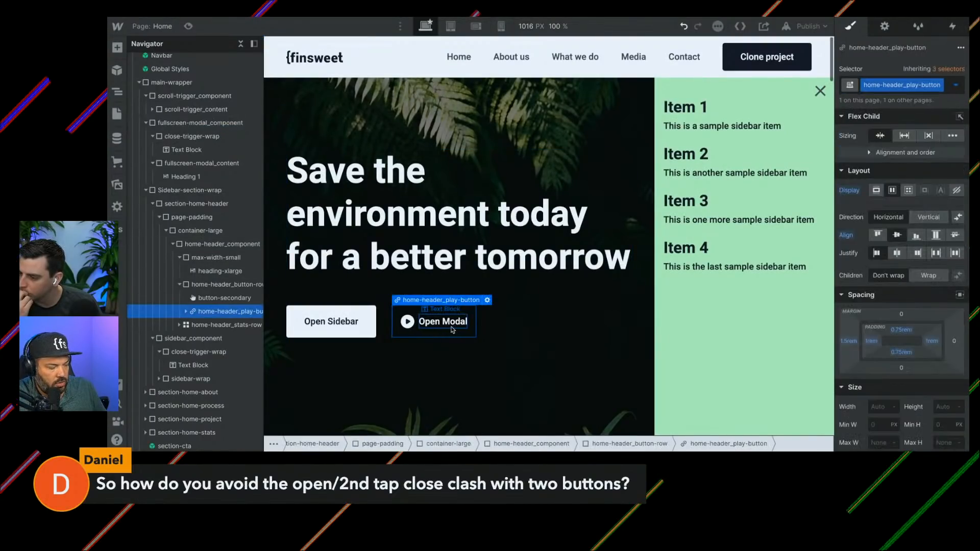
click(952, 27)
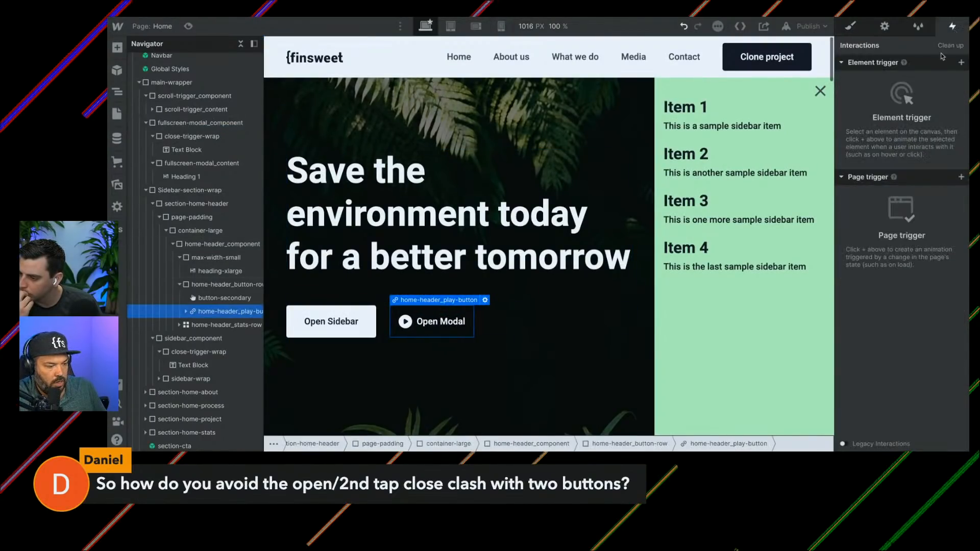
click(960, 63)
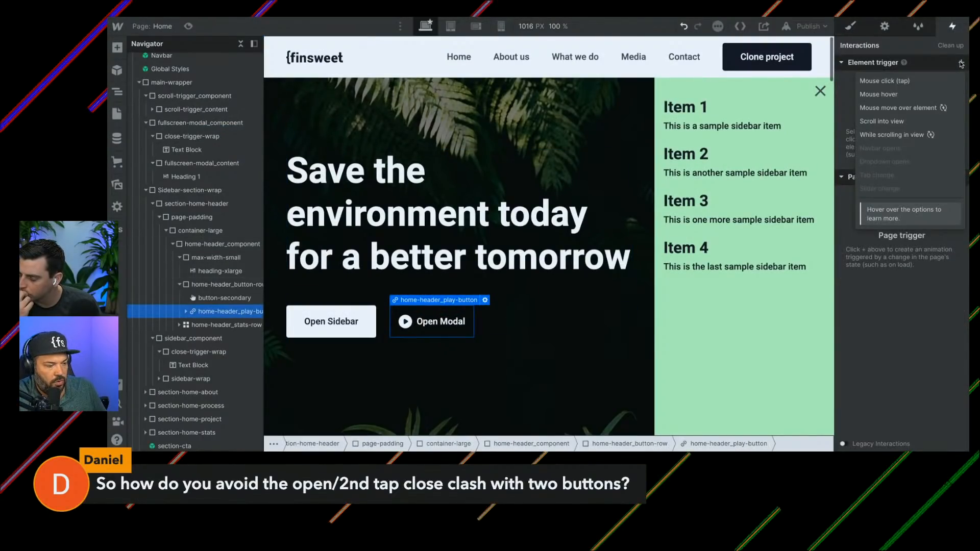
click(895, 82)
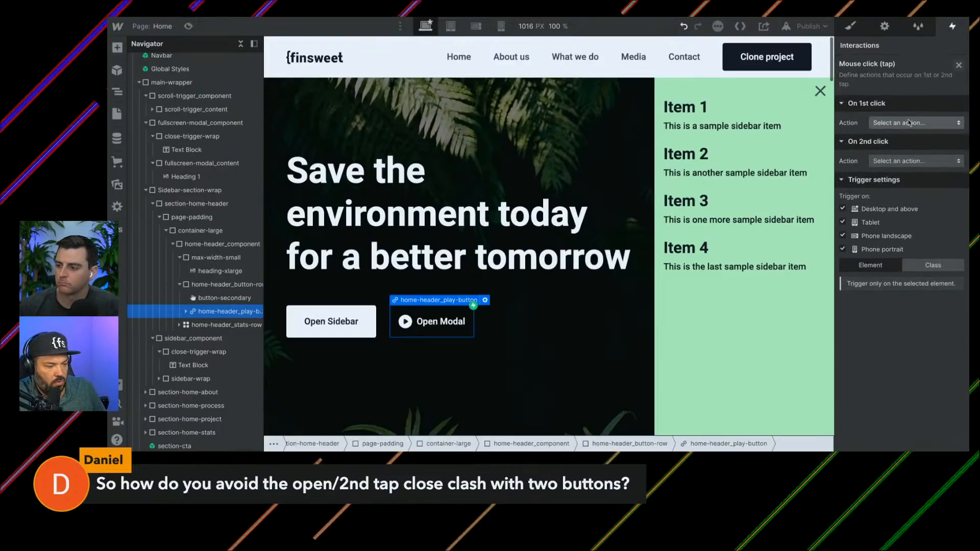
Step: Set the first-click action to start an animation and create a new timed animation named Open Modal
click(909, 123)
click(907, 150)
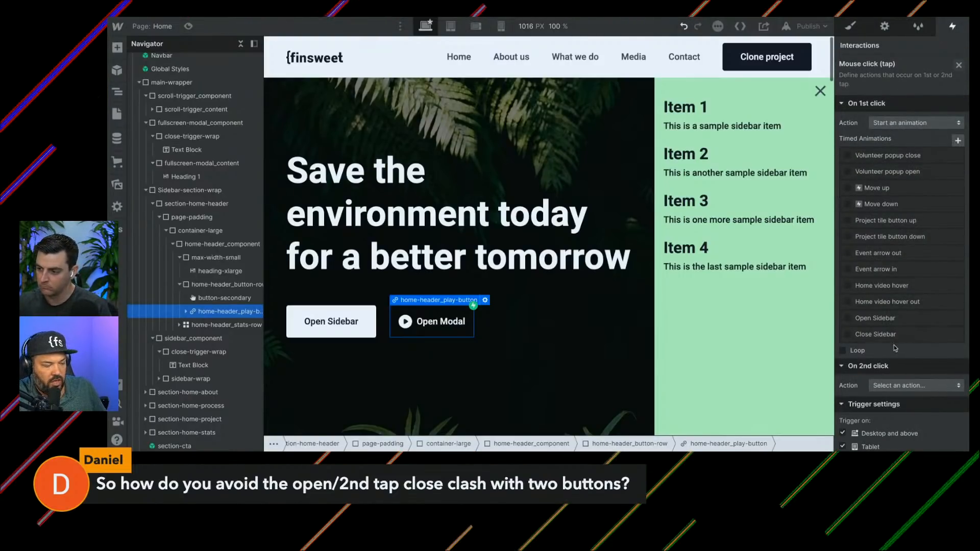
click(957, 140)
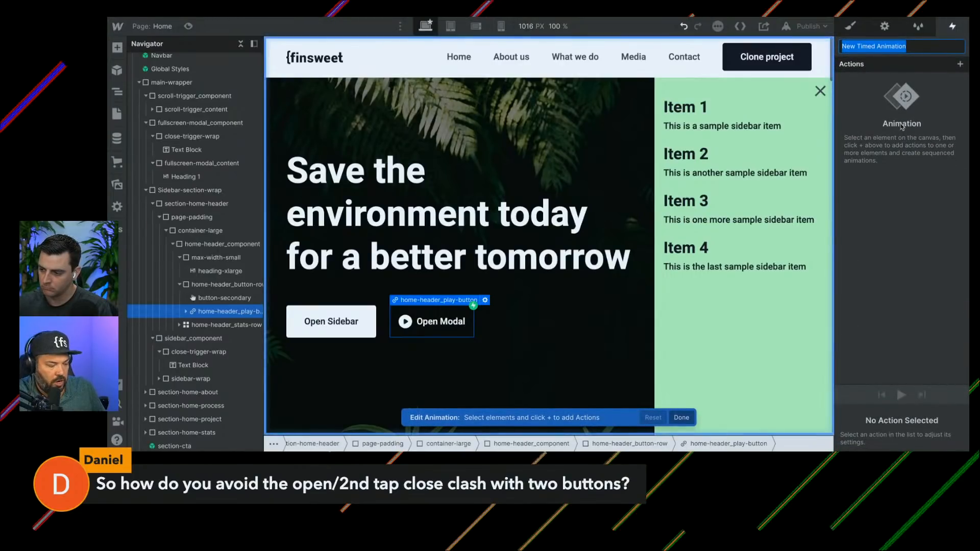
text(od)
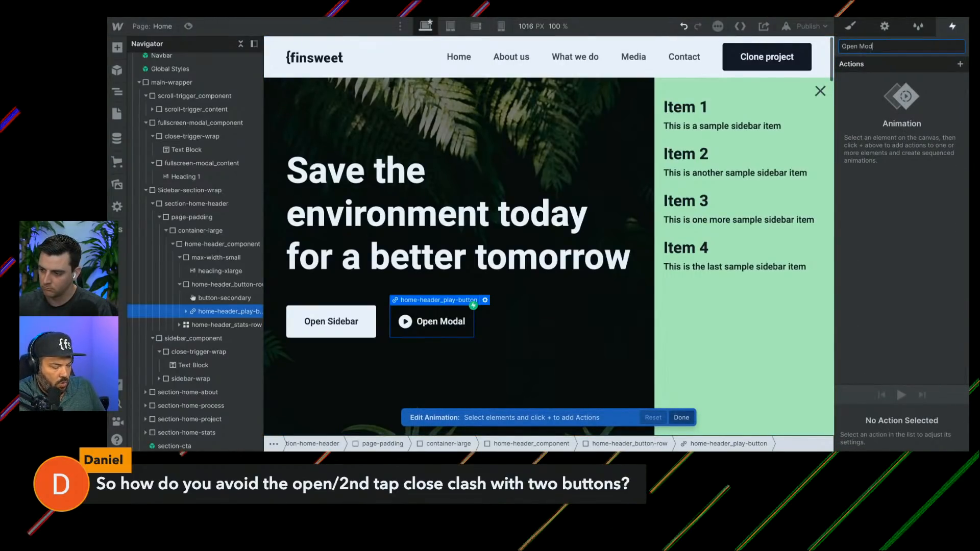
key(Return)
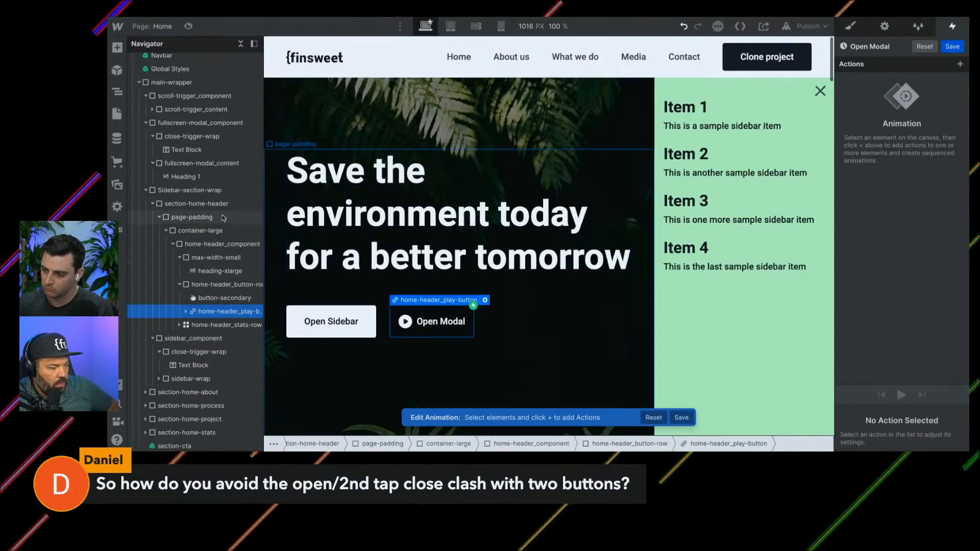
Step: Add a Hide/Show action for fullscreen-modal_component to the animation, with display set to none
click(207, 123)
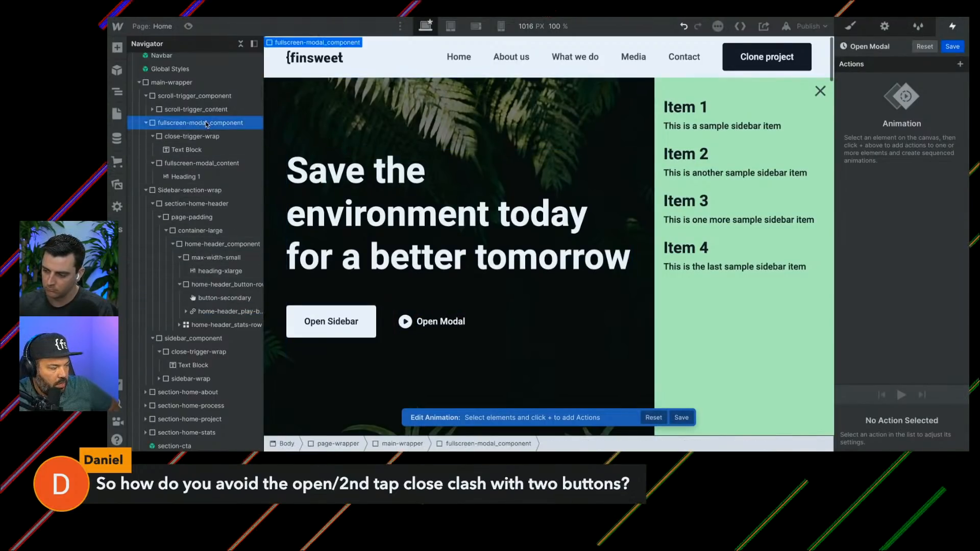
click(959, 64)
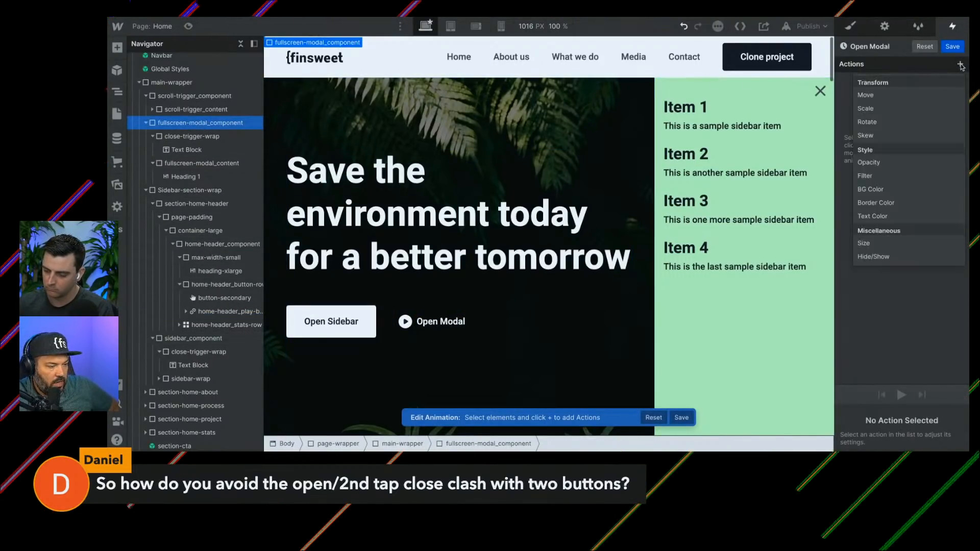
click(888, 256)
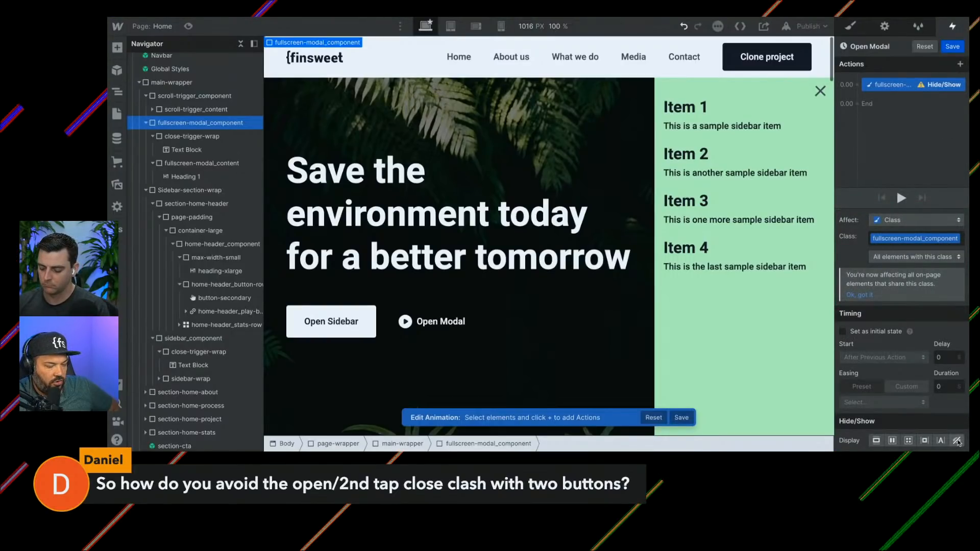
click(956, 441)
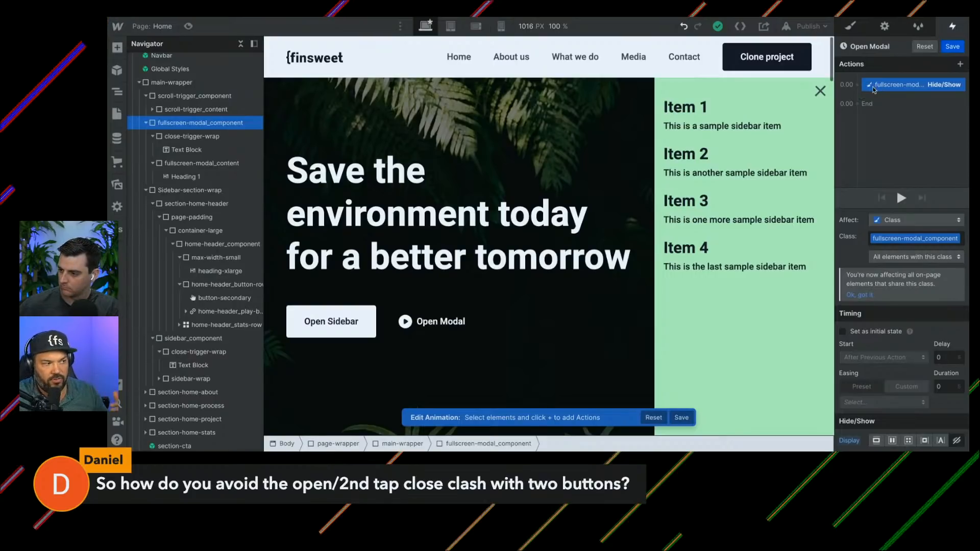
Step: Add a Scale action for the modal alongside the Hide/Show action, with X and Y scale set to 0
click(859, 86)
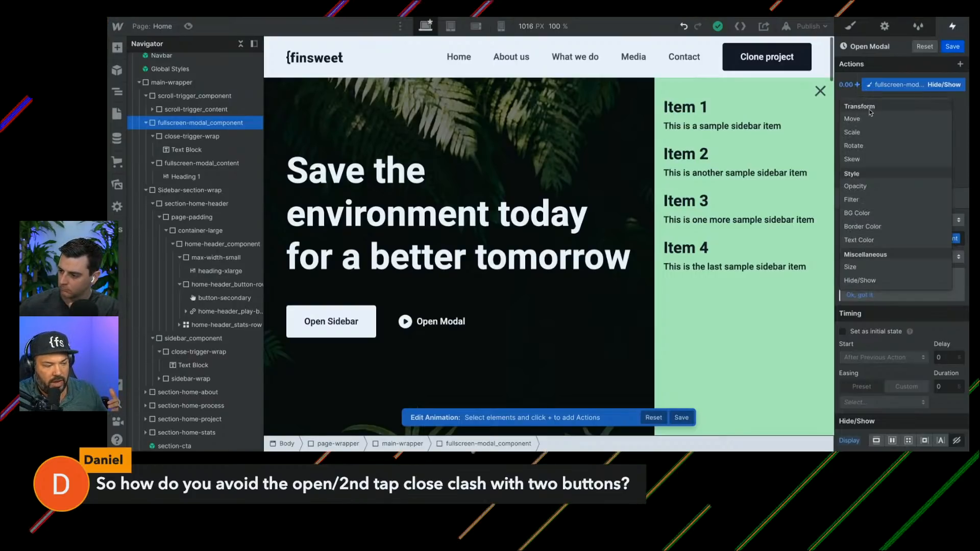
click(852, 132)
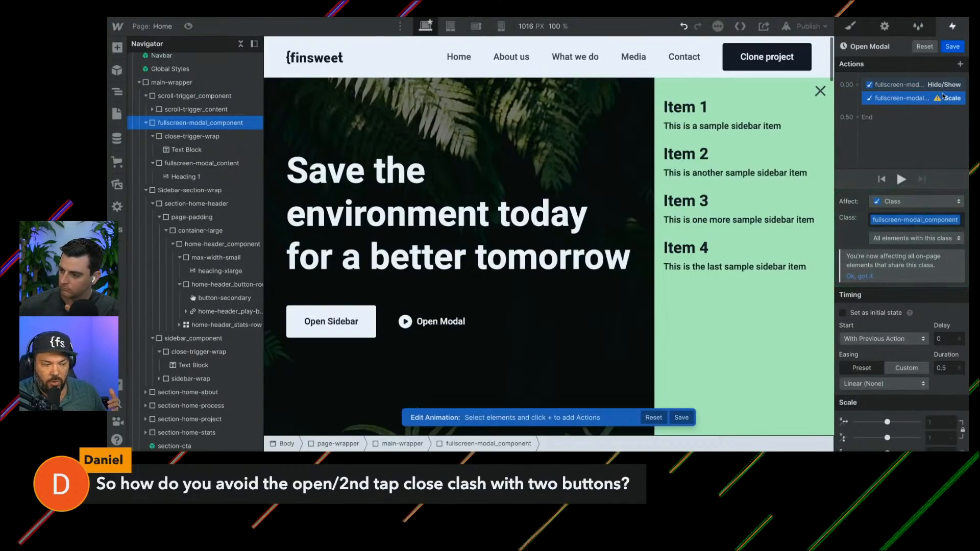
click(939, 420)
text(0)
key(Tab)
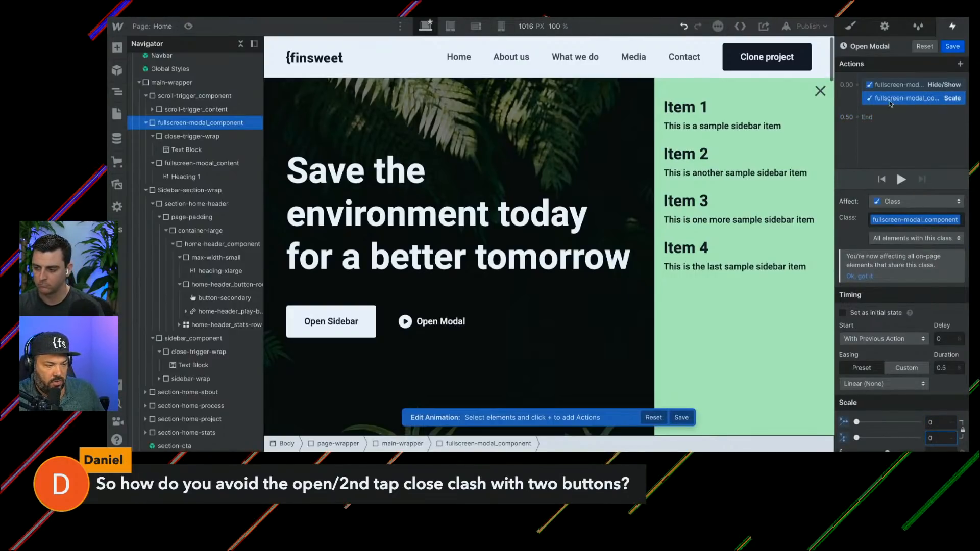
Step: Add an Opacity action for the modal at the same time point, with opacity set to 0%
click(858, 85)
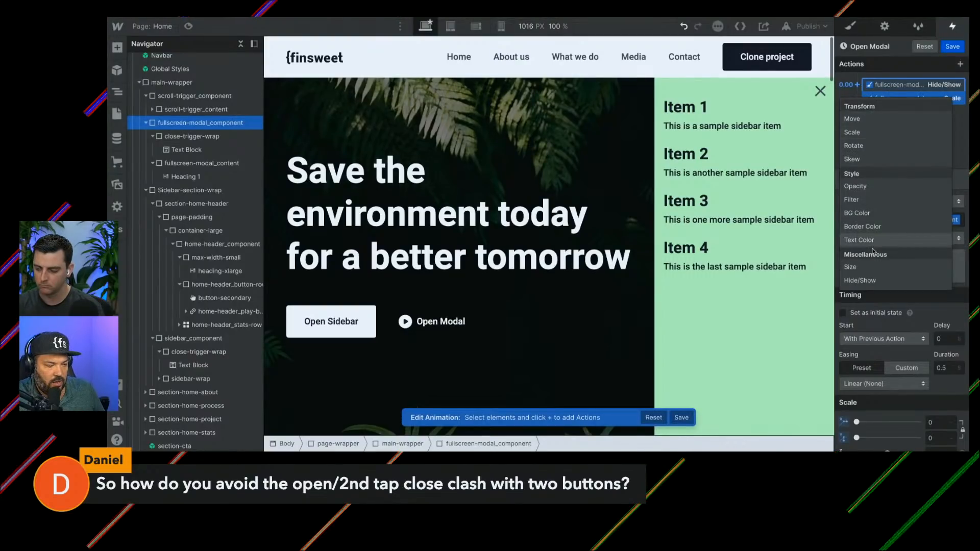
click(862, 189)
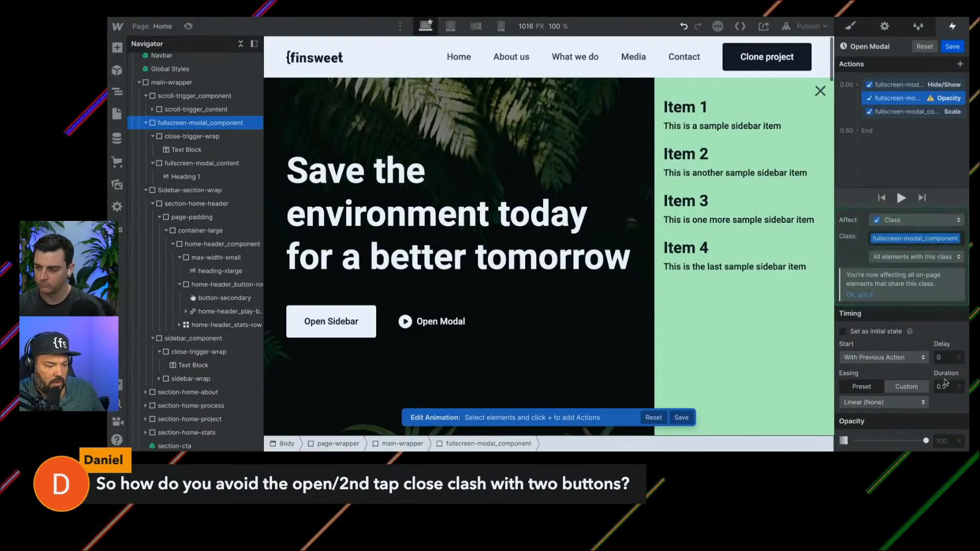
drag(925, 440, 854, 440)
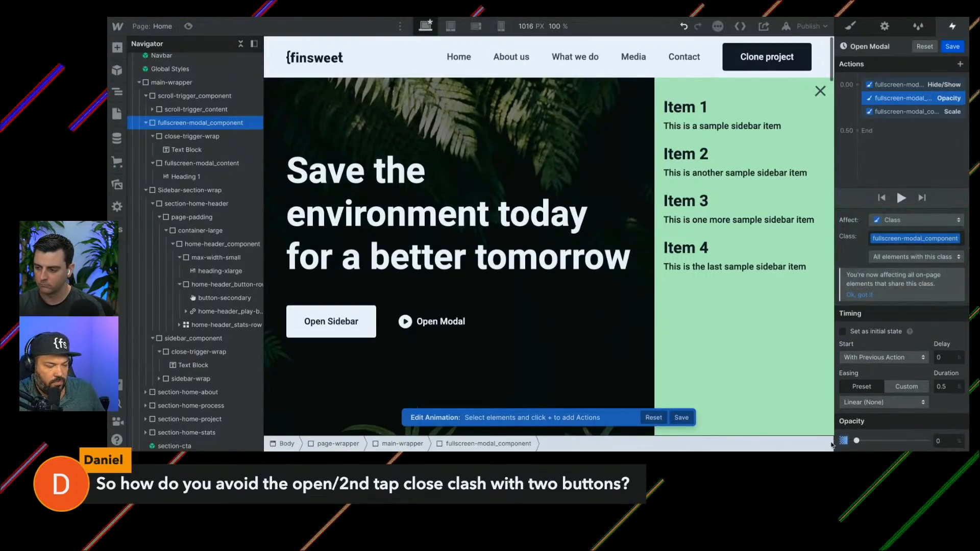
Step: Set the Hide/Show, Opacity and Scale actions together as initial state and duplicate all three
click(889, 86)
shift+click(892, 113)
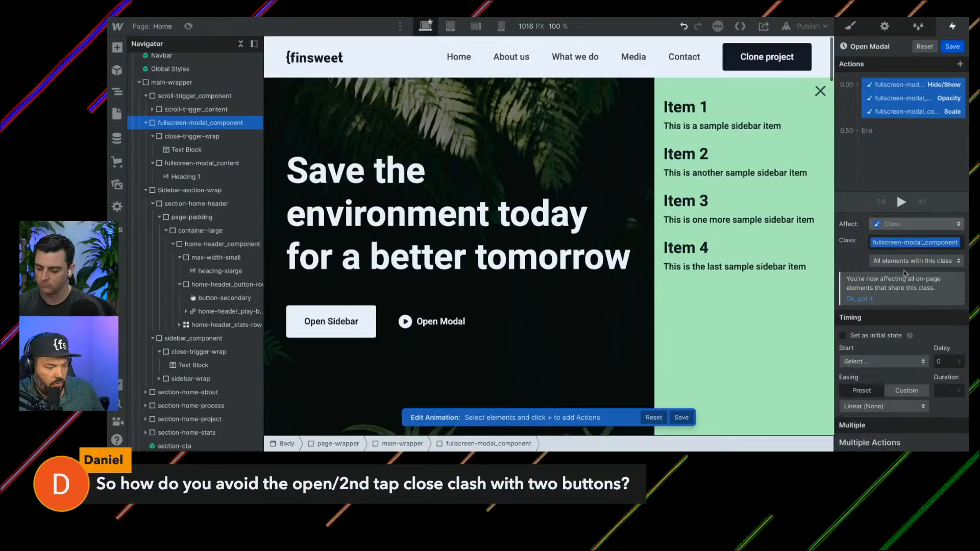
click(842, 336)
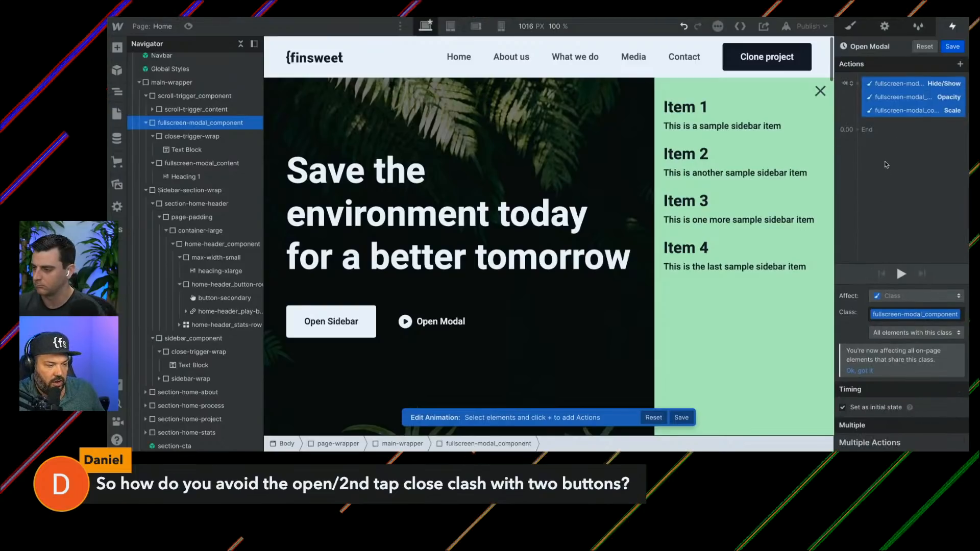
right_click(885, 97)
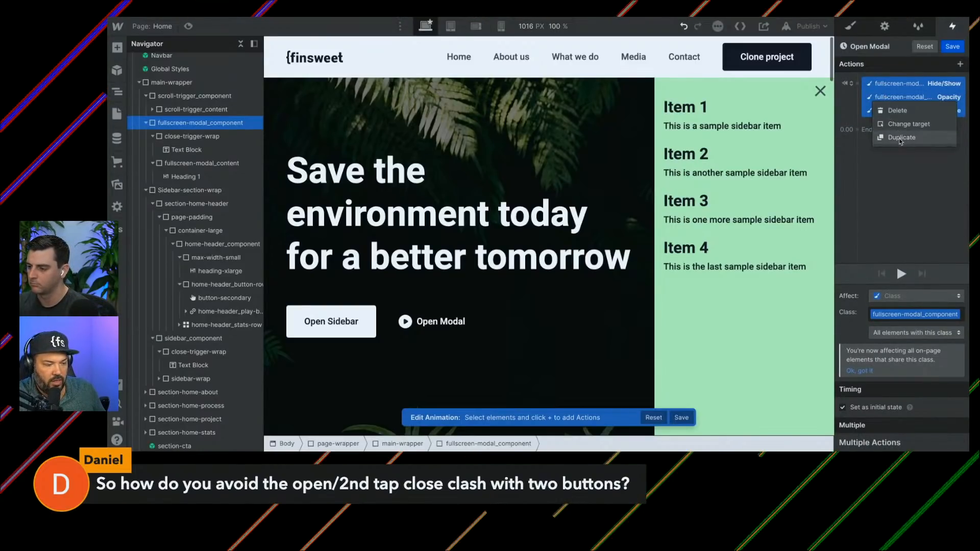
click(899, 136)
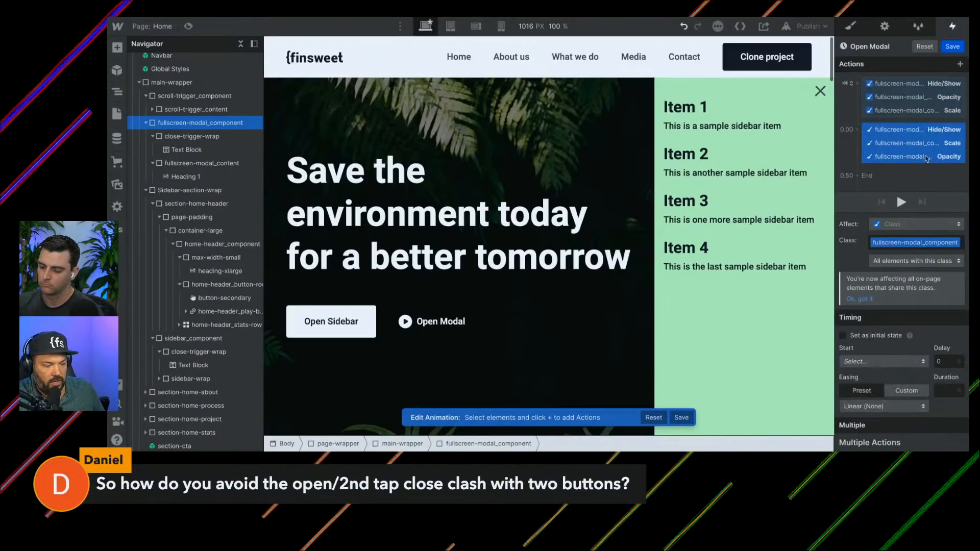
Step: Set the duplicated Hide/Show action's display to flex and the duplicated Scale action's X and Y to 1
click(896, 134)
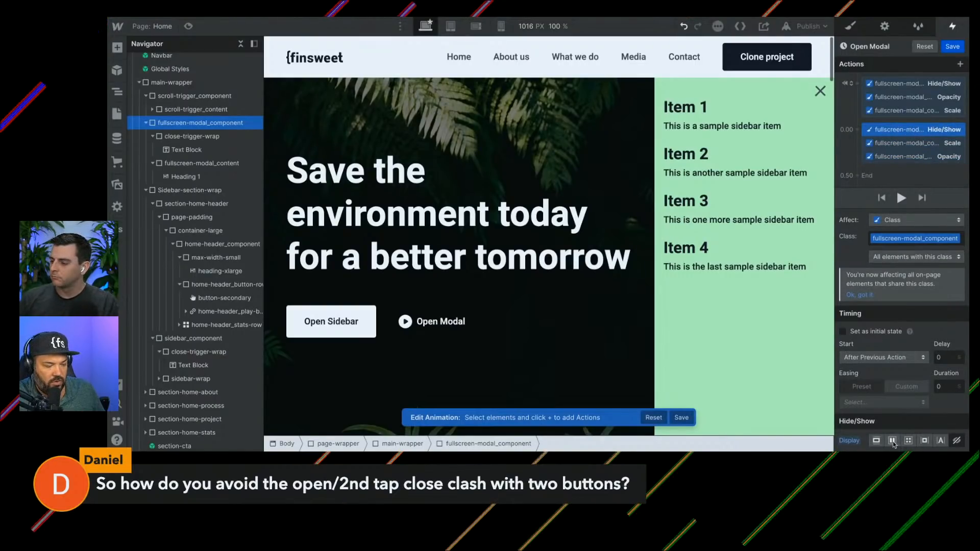
click(893, 442)
click(885, 145)
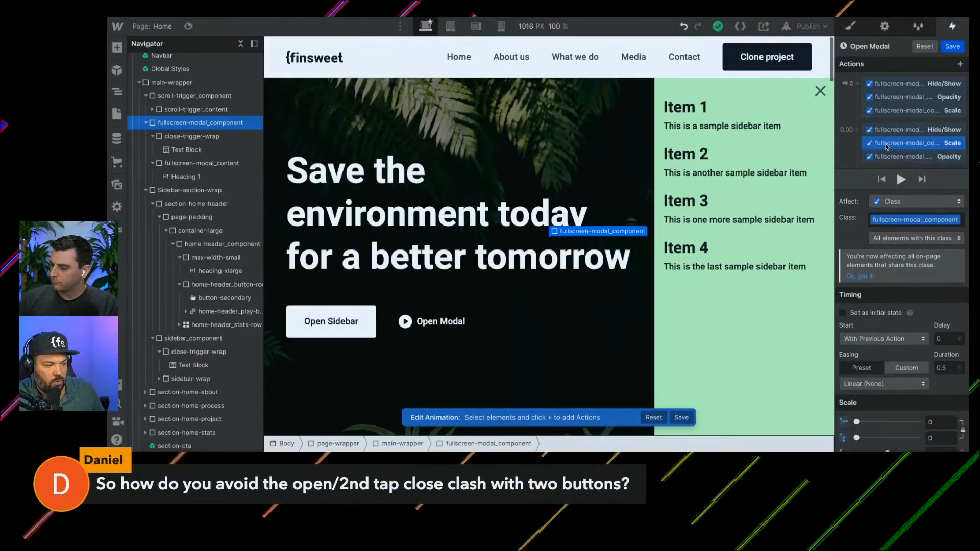
click(940, 421)
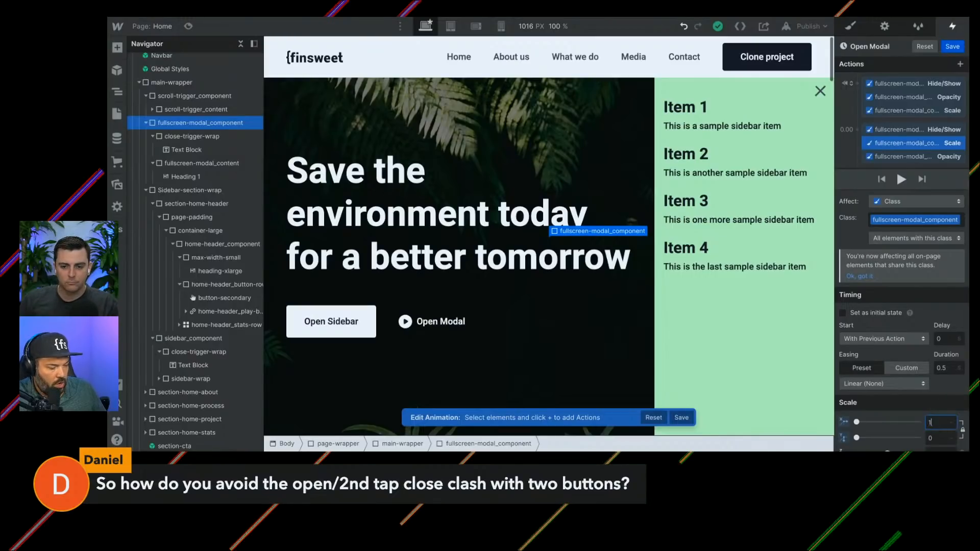
key(Tab)
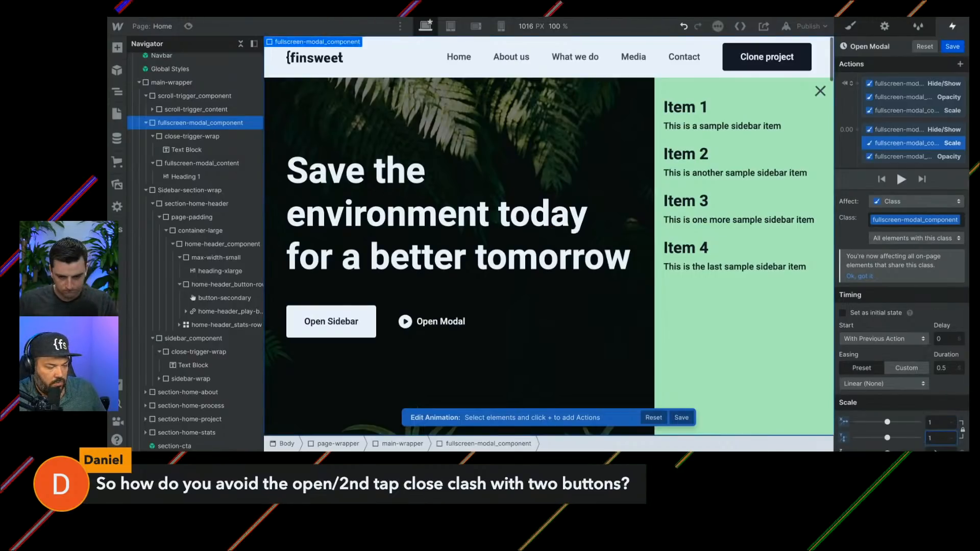
Step: Set the duplicated Opacity action to 100%
click(889, 158)
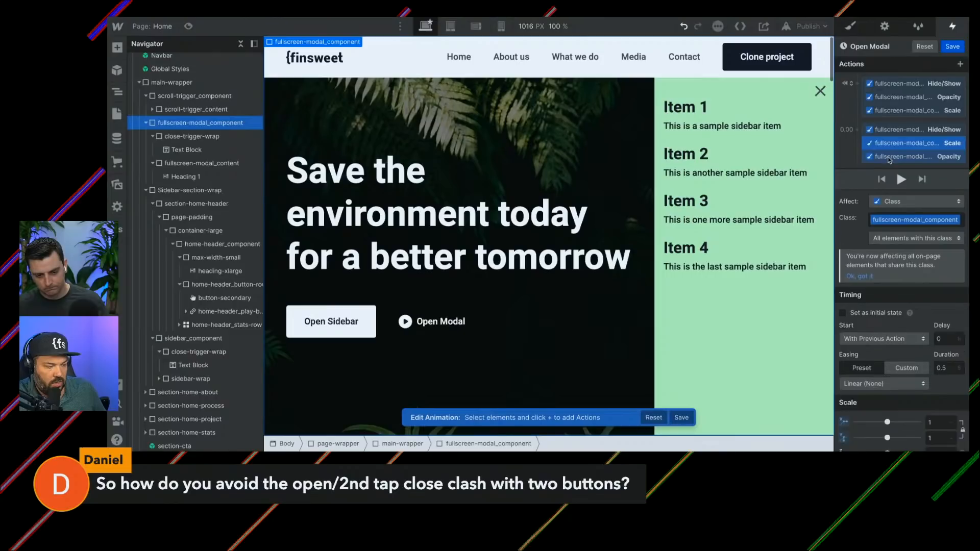
click(944, 439)
text(100)
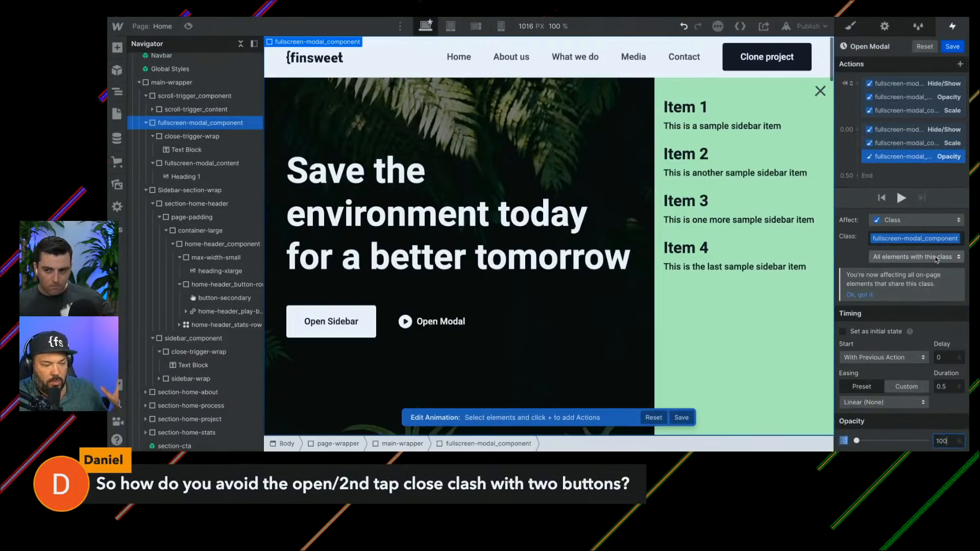
Step: Preview the Open Modal animation and select its non-initial Scale action
click(904, 87)
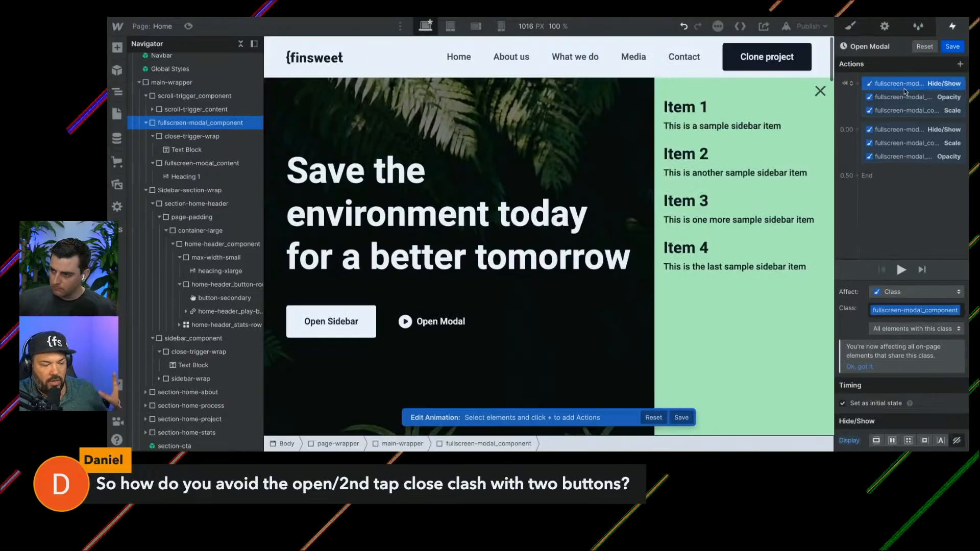
click(901, 269)
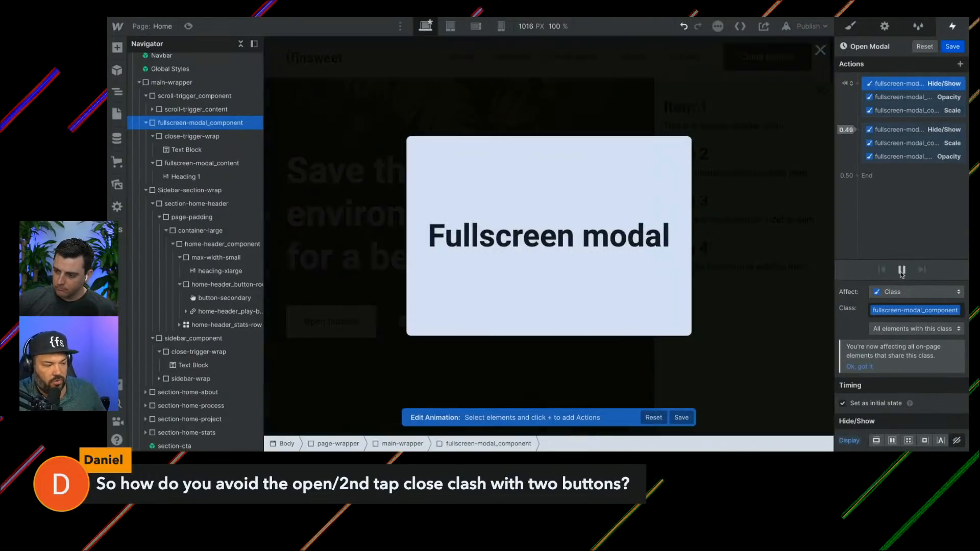
click(901, 272)
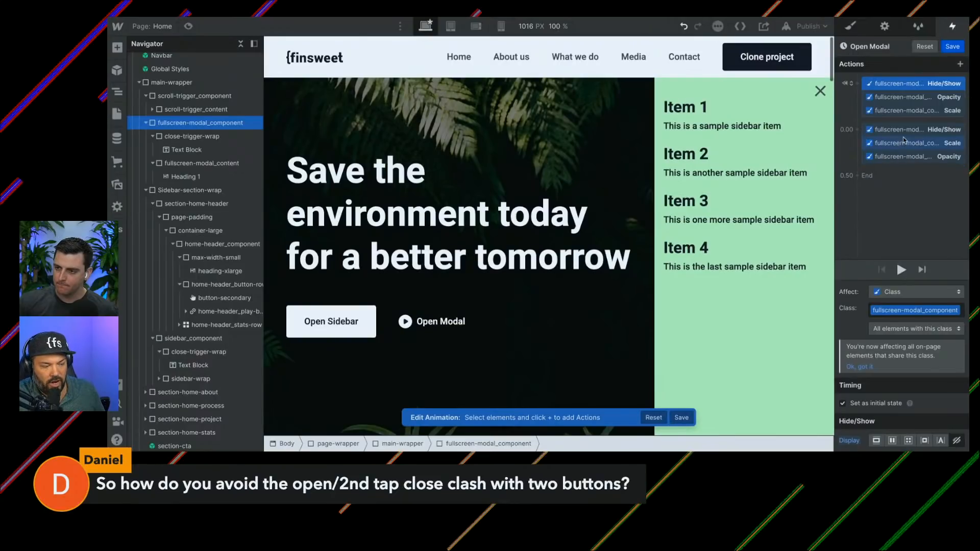
click(905, 143)
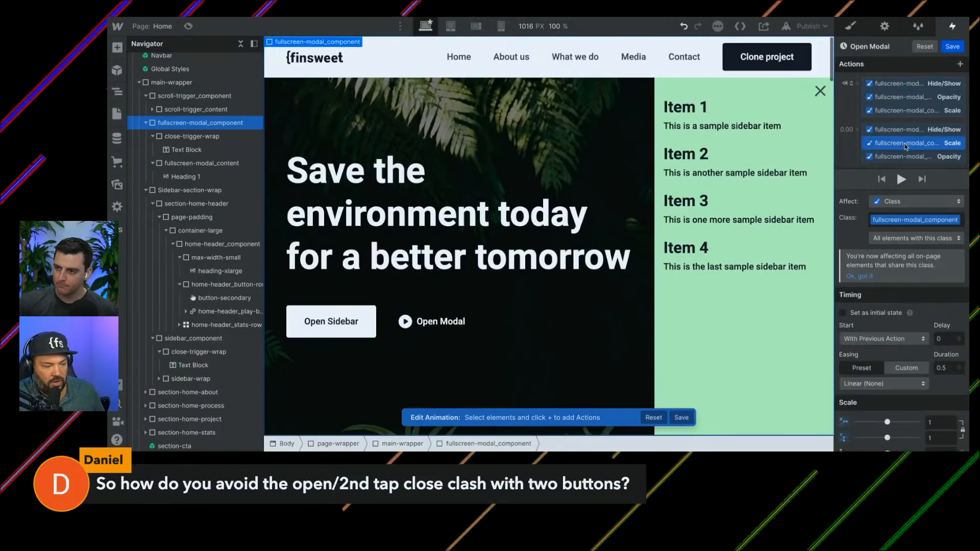
Step: Check the durations of the non-initial Scale and Opacity actions and play back the Open Modal animation from its initial state
click(950, 367)
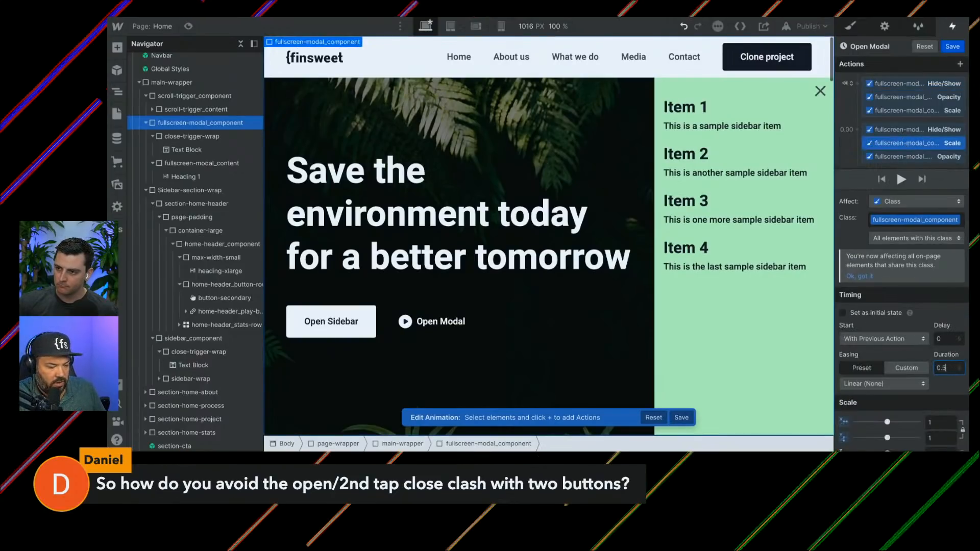
click(929, 158)
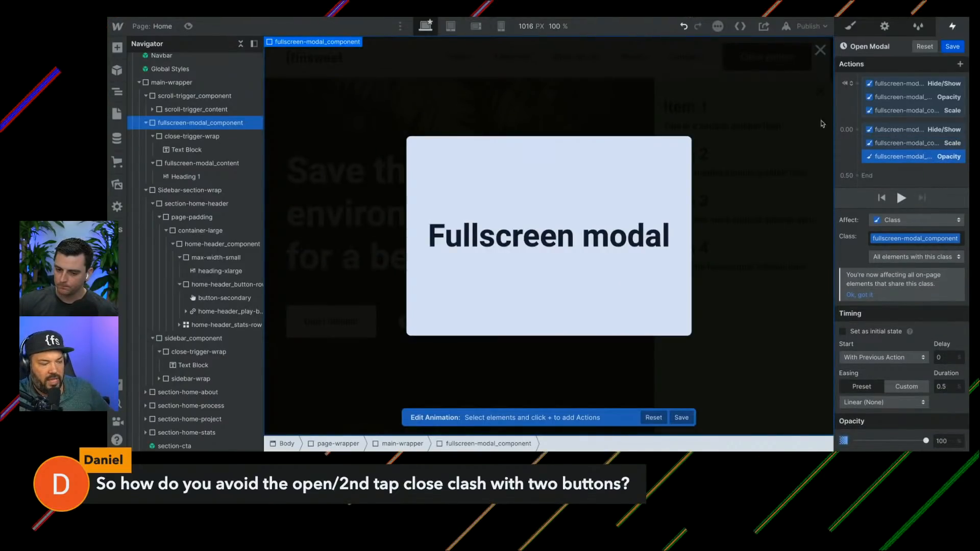
click(900, 83)
click(901, 270)
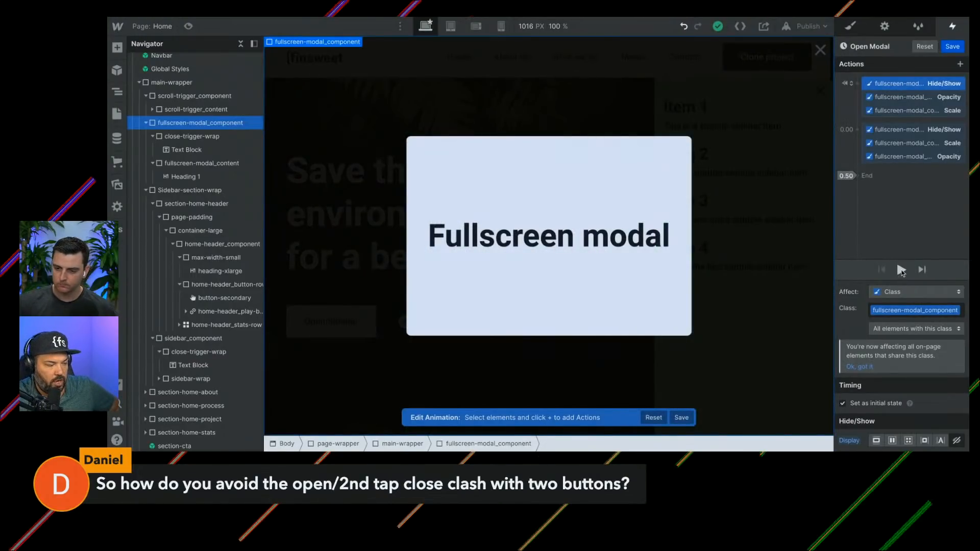
click(901, 270)
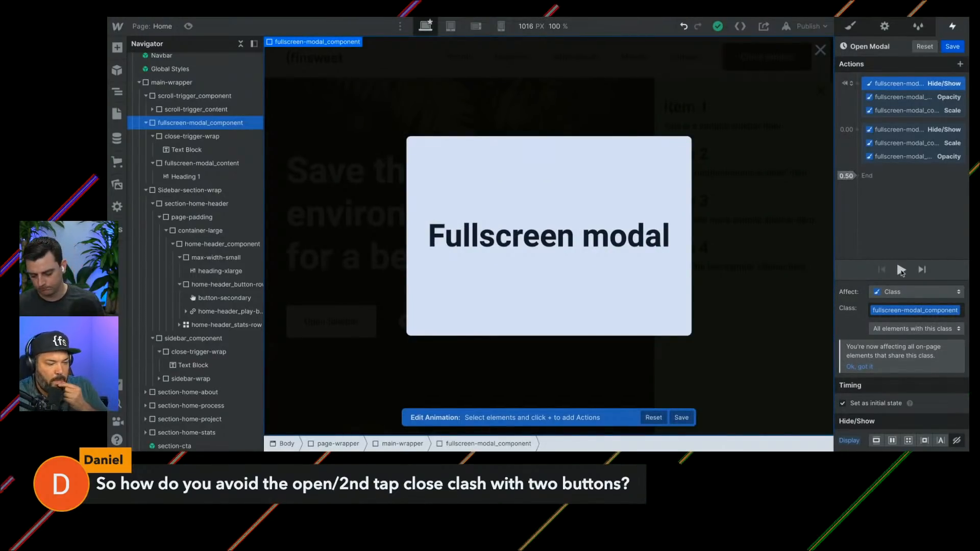
click(901, 270)
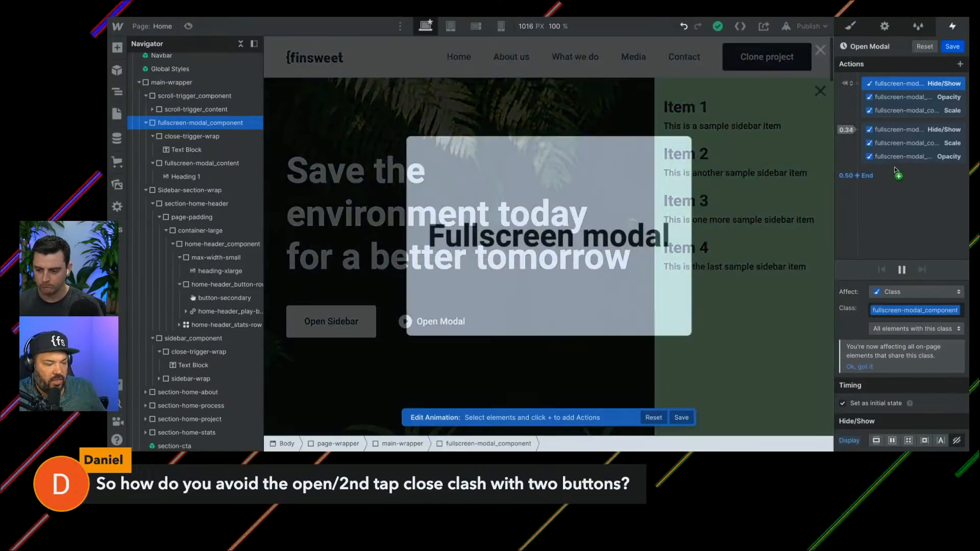
click(900, 156)
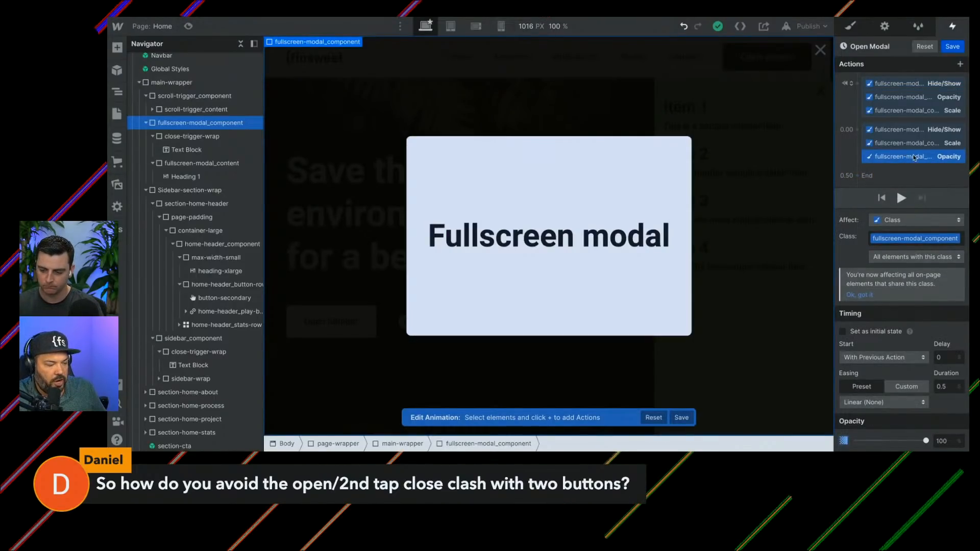
Step: Add an initial-state Move action for fullscreen-modal_content with a vertical offset of 2 rem
click(602, 154)
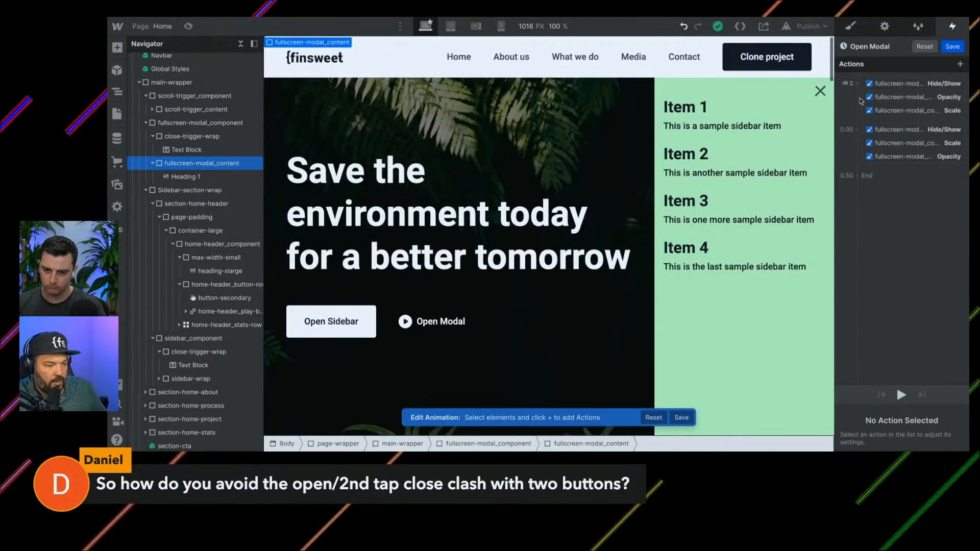
click(857, 84)
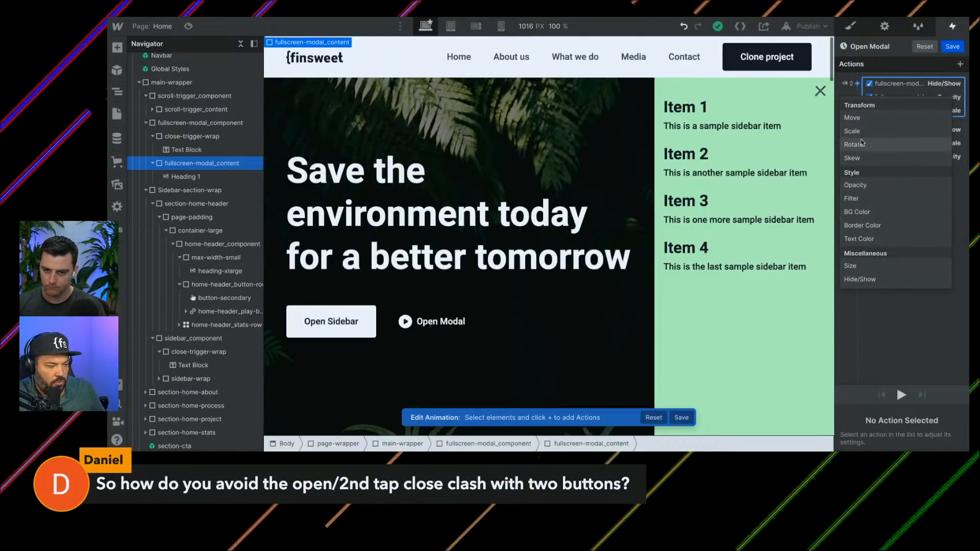
click(854, 118)
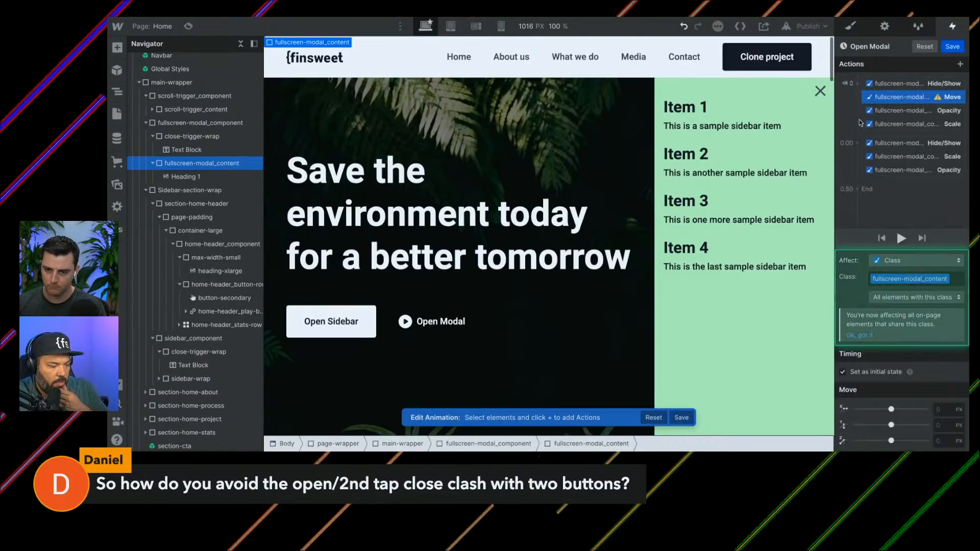
click(943, 425)
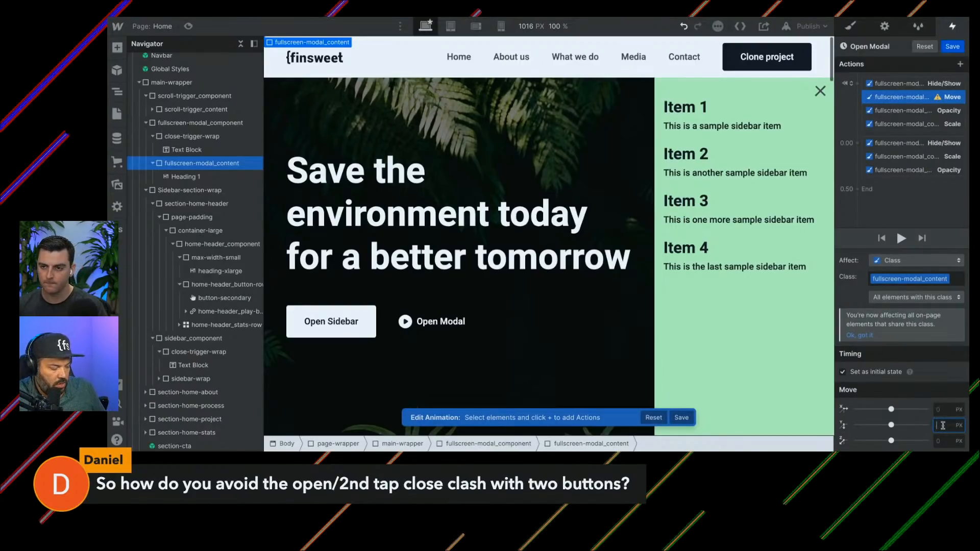
text(2rem)
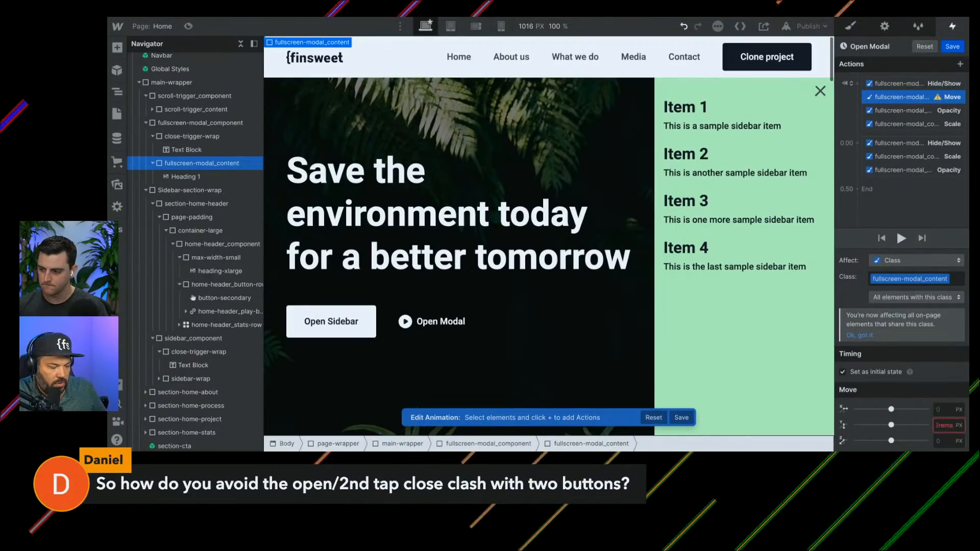
key(Return)
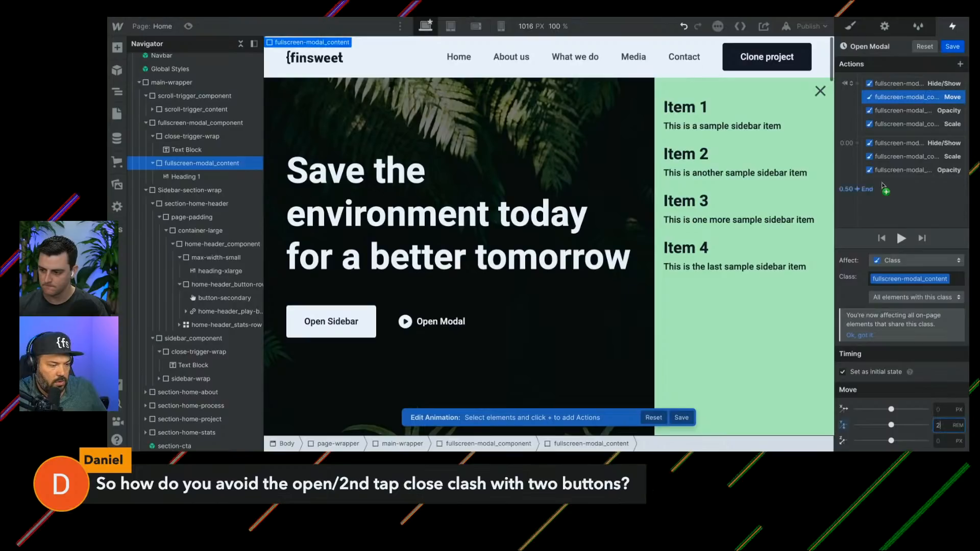
Step: Duplicate the content's Move action, place it after the modal component's timed actions and set its vertical offset to 0 rem
right_click(888, 100)
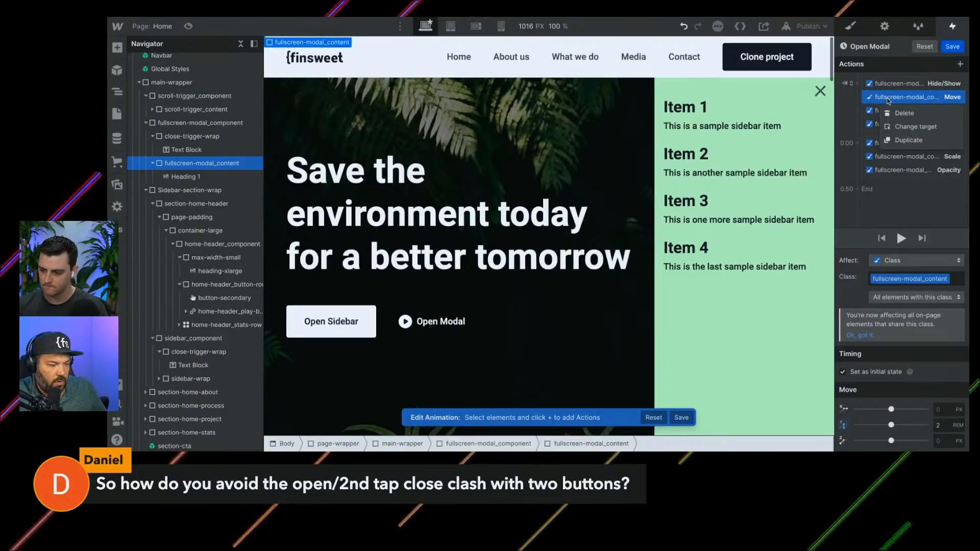
click(901, 140)
scroll(896, 102, down, 2)
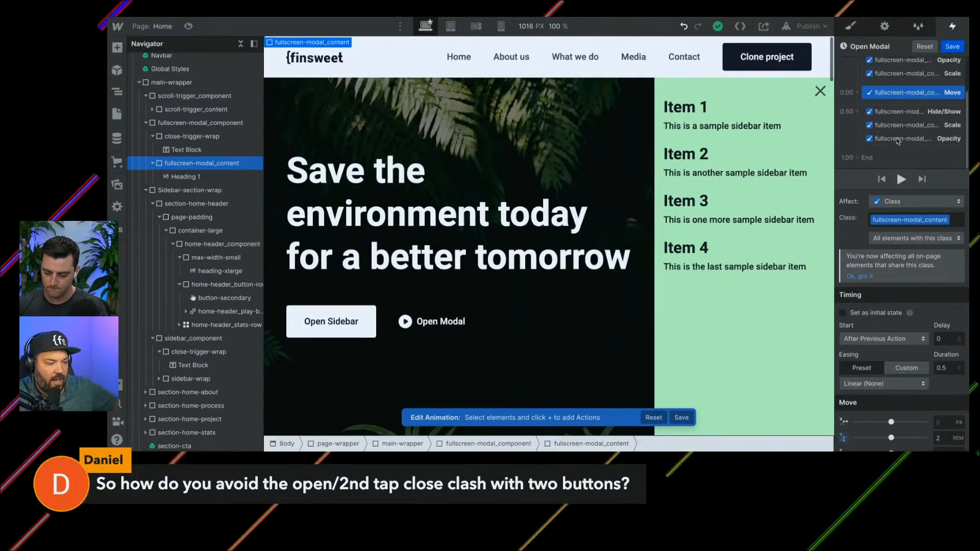
drag(892, 92, 896, 151)
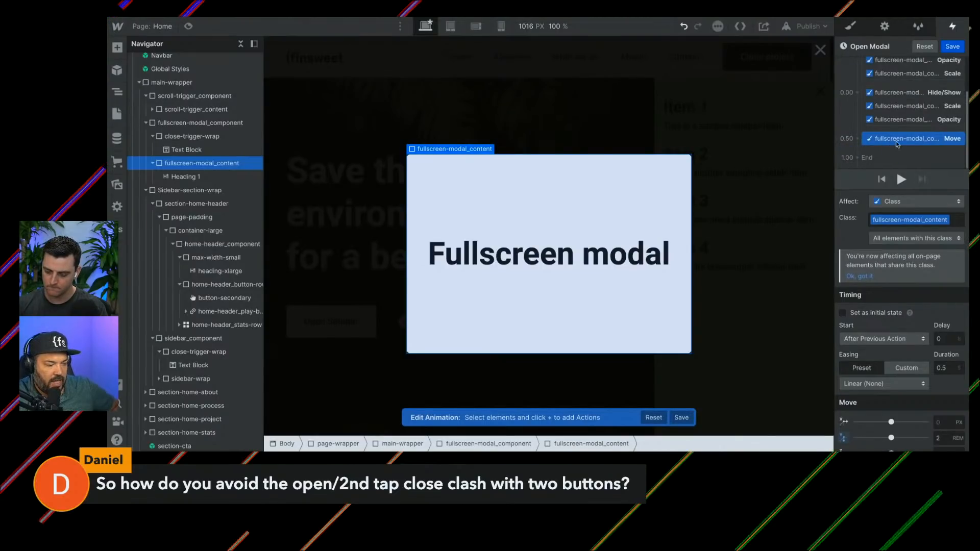
click(946, 439)
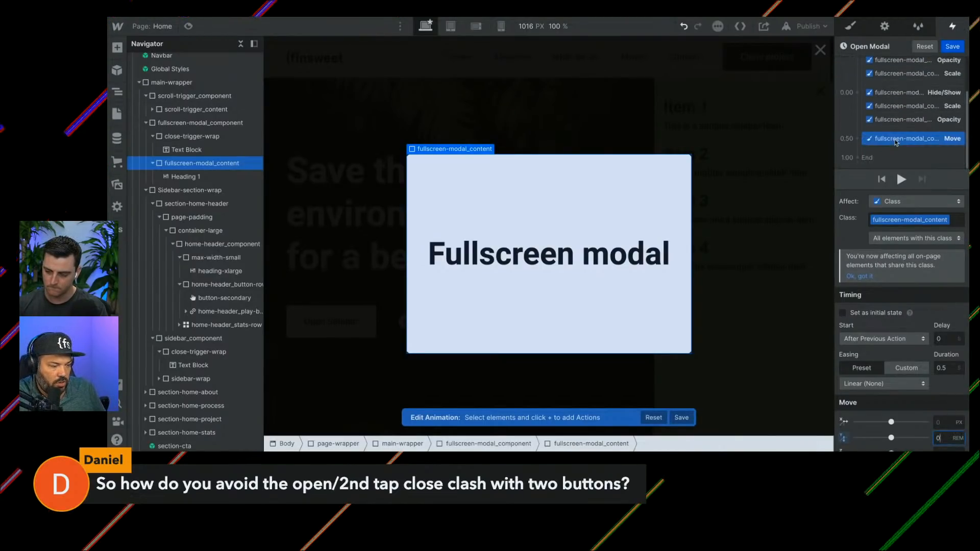
text(0)
key(Return)
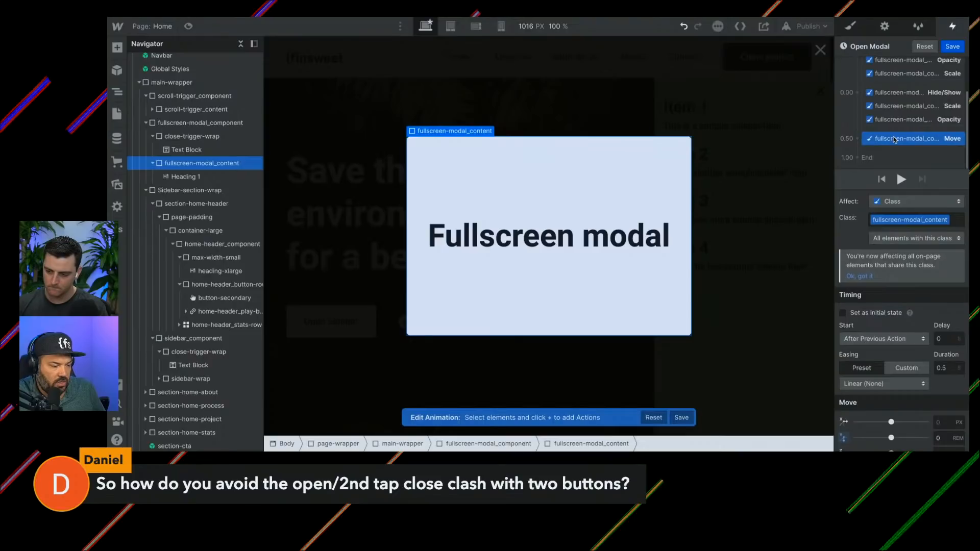
Step: Add a 100% Opacity action alongside the content's final Move and place a duplicate in the initial state at 0%
click(857, 140)
click(871, 241)
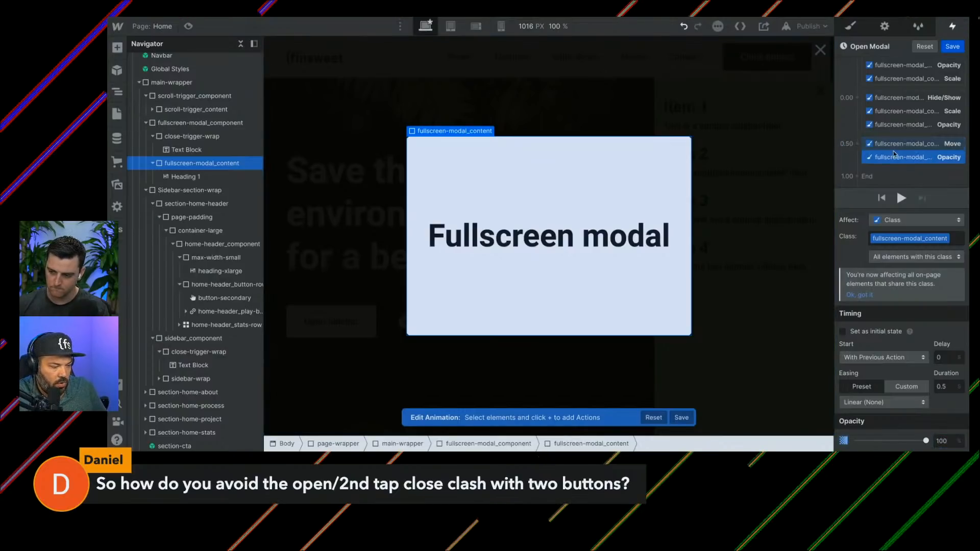
right_click(888, 159)
click(903, 197)
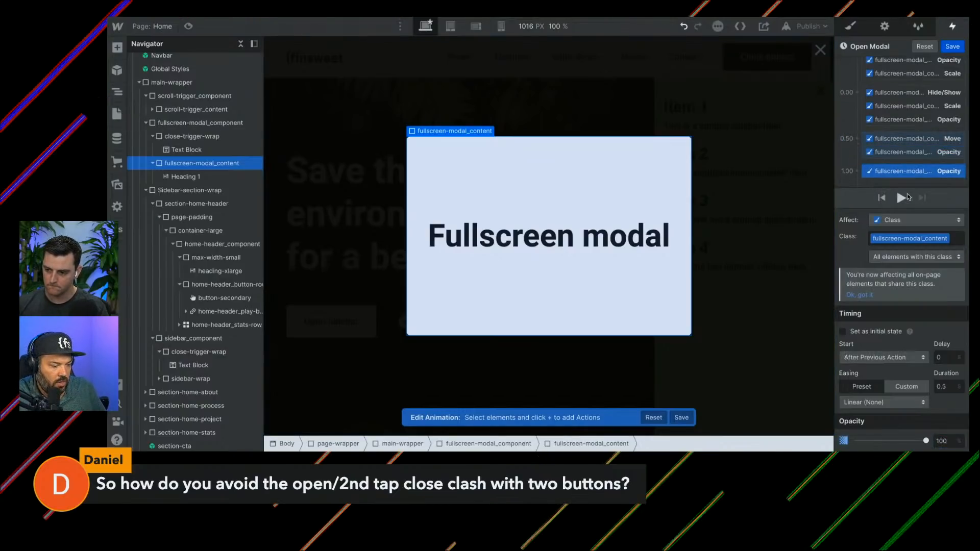
drag(926, 171, 897, 71)
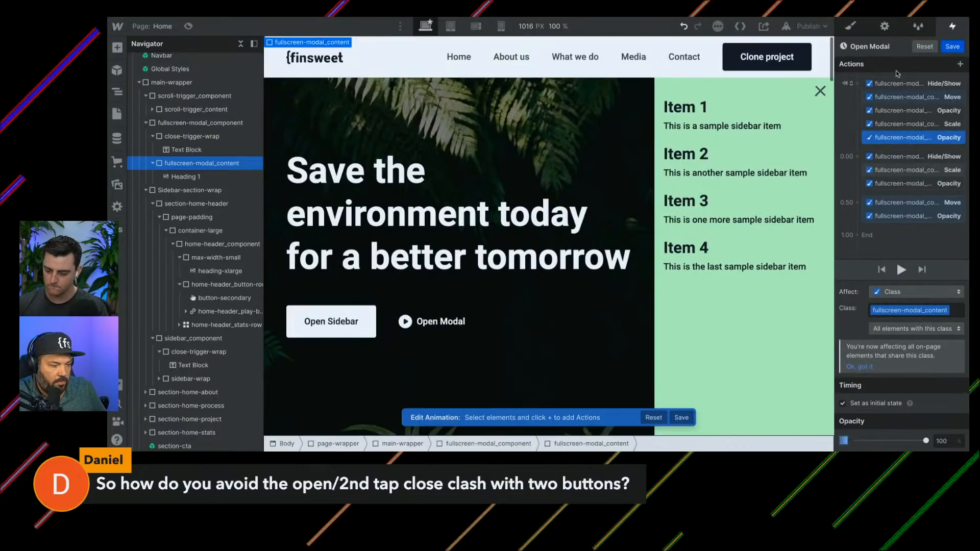
drag(923, 442, 855, 441)
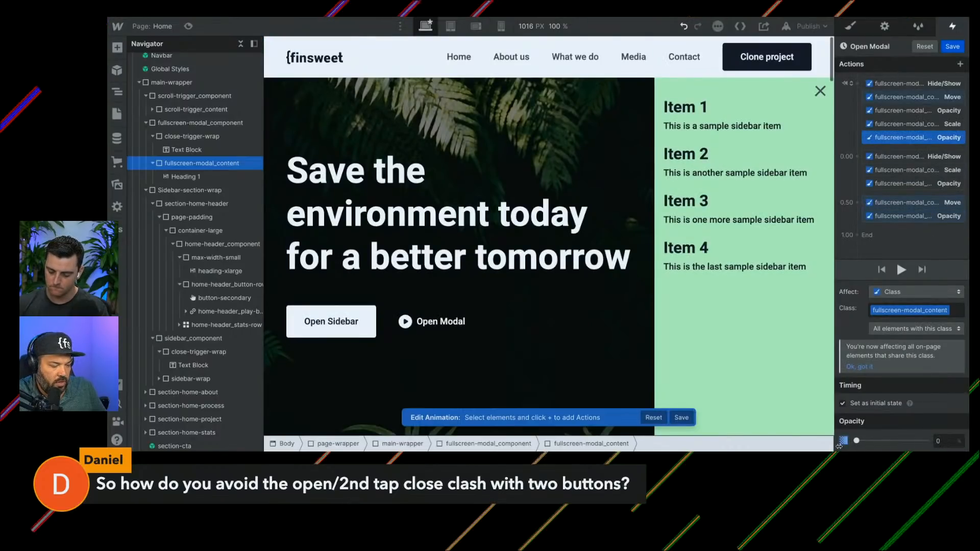
Step: Set the duration of the final Move action on fullscreen-modal_content to 0.2 seconds
click(901, 202)
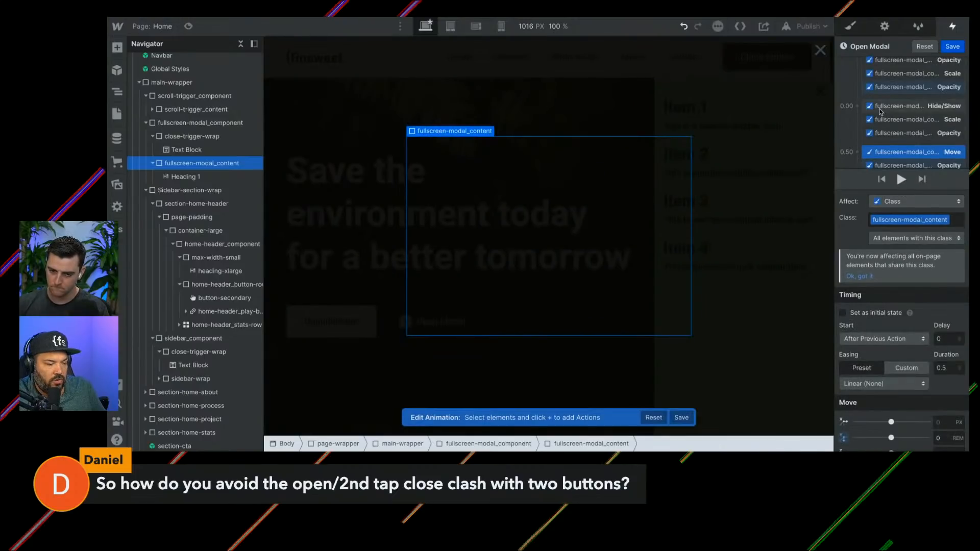
scroll(883, 72, up, 1)
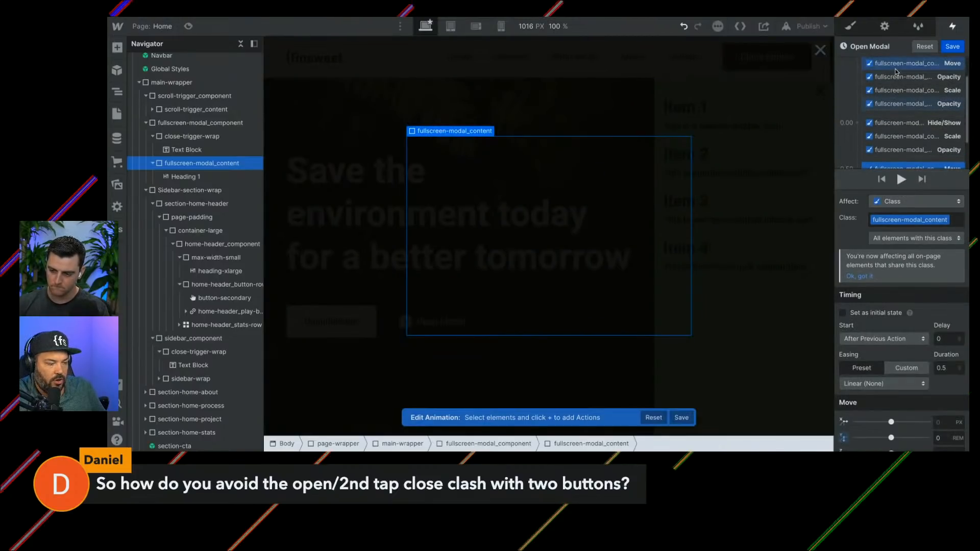
click(901, 179)
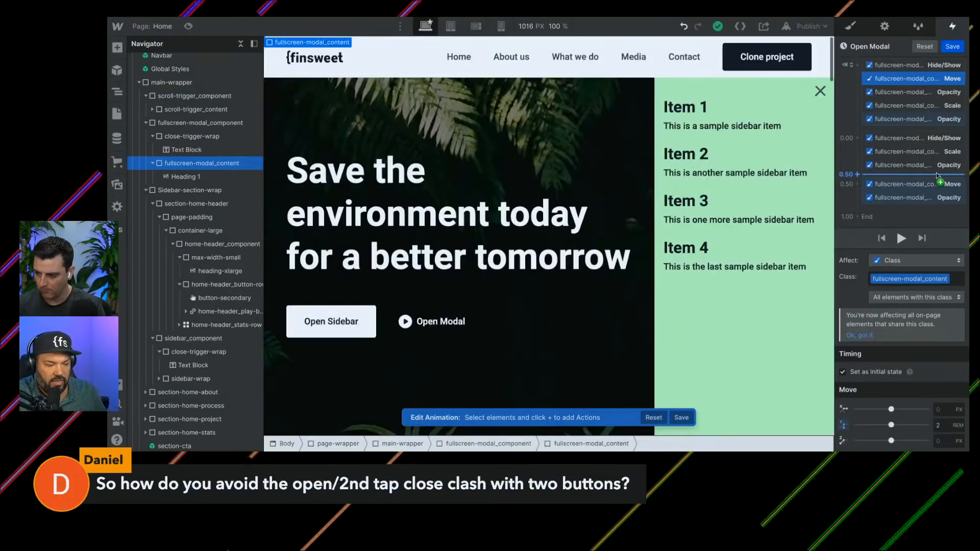
click(935, 183)
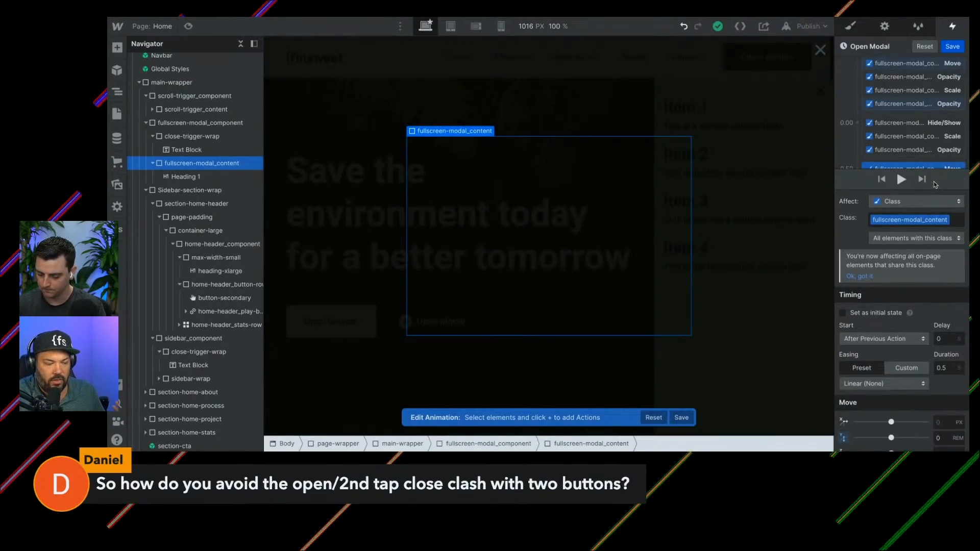
click(946, 368)
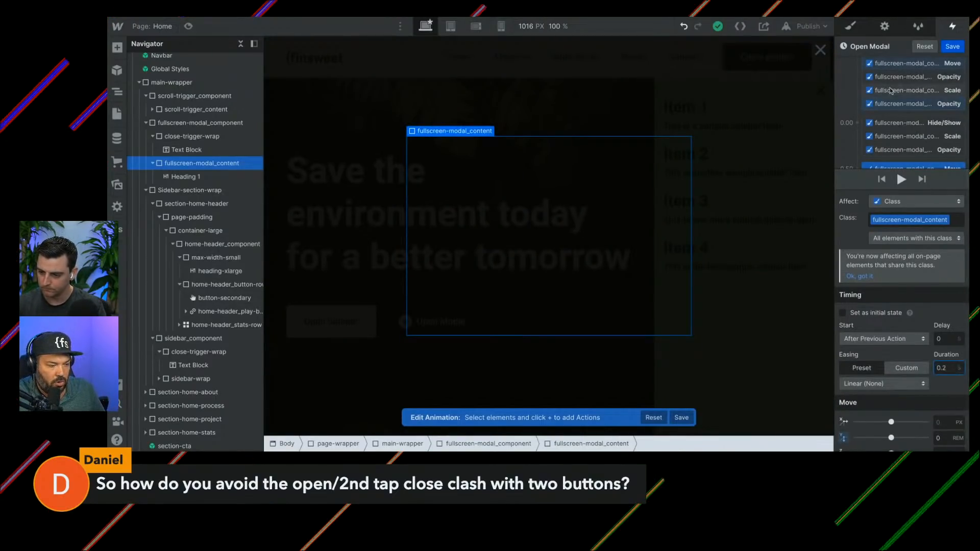
Step: Play back the complete Open Modal animation from its initial state and select the initial Hide/Show action
click(896, 64)
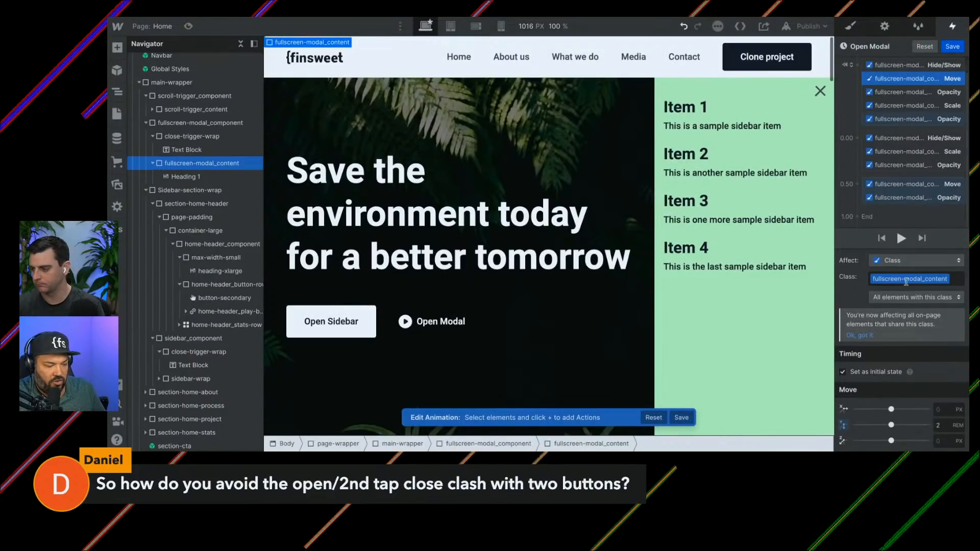
click(901, 238)
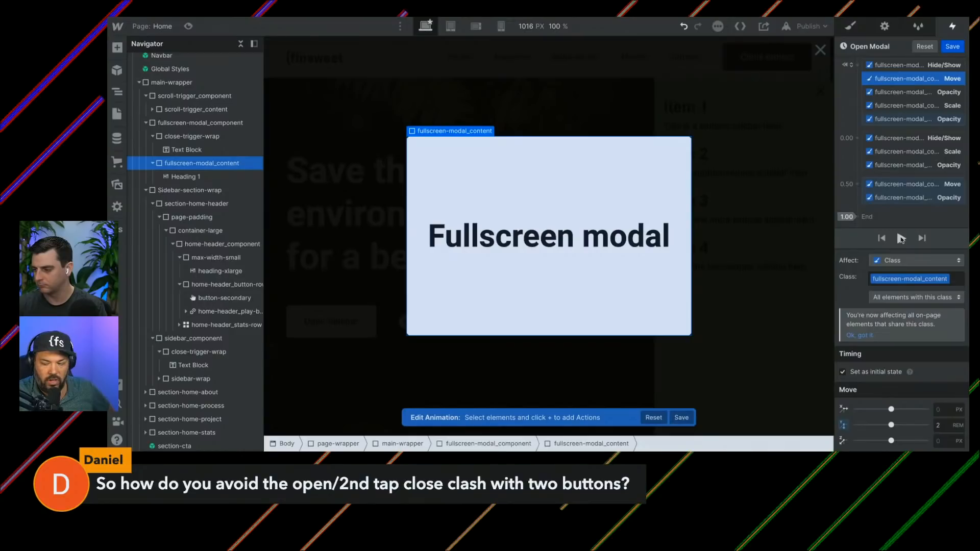
click(901, 238)
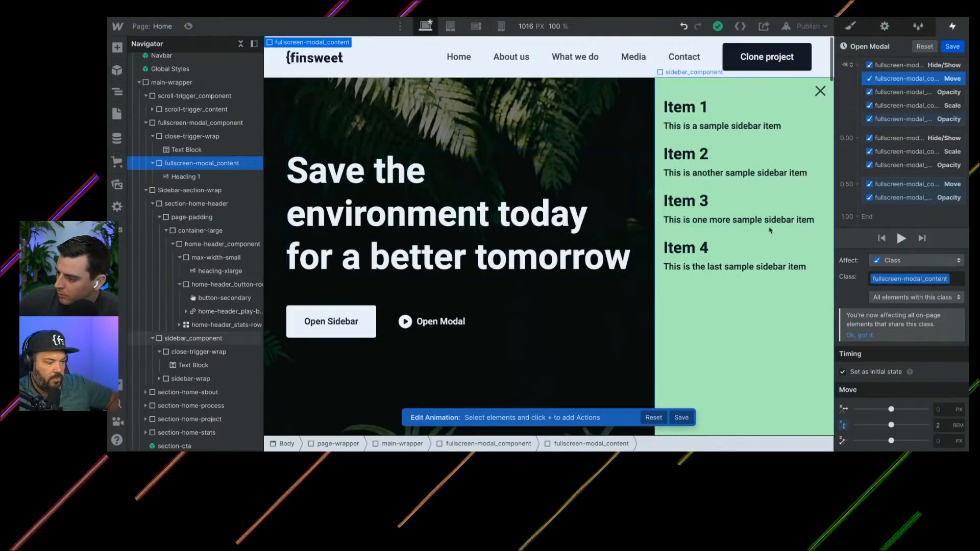
click(887, 65)
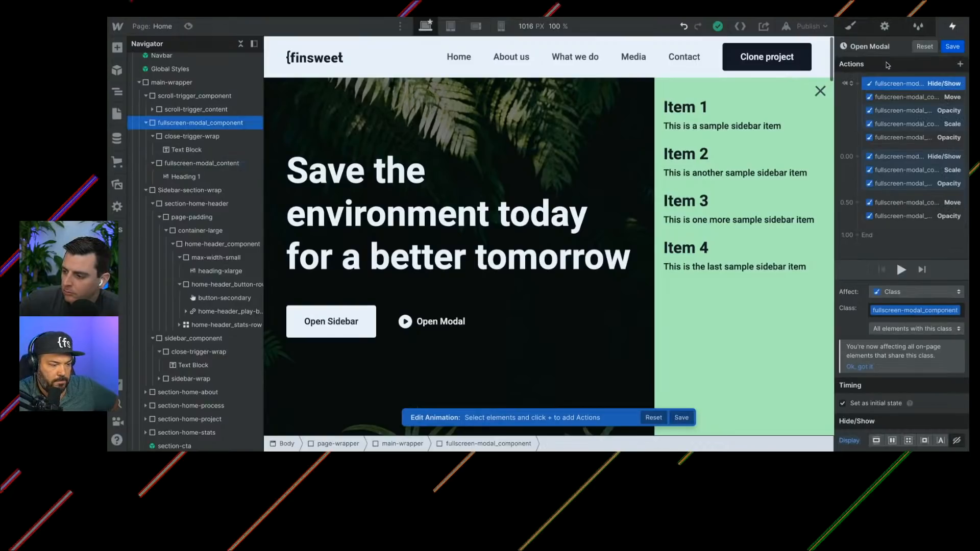
Step: Test the Open Modal button in page preview, restart the preview and open the sidebar
click(188, 26)
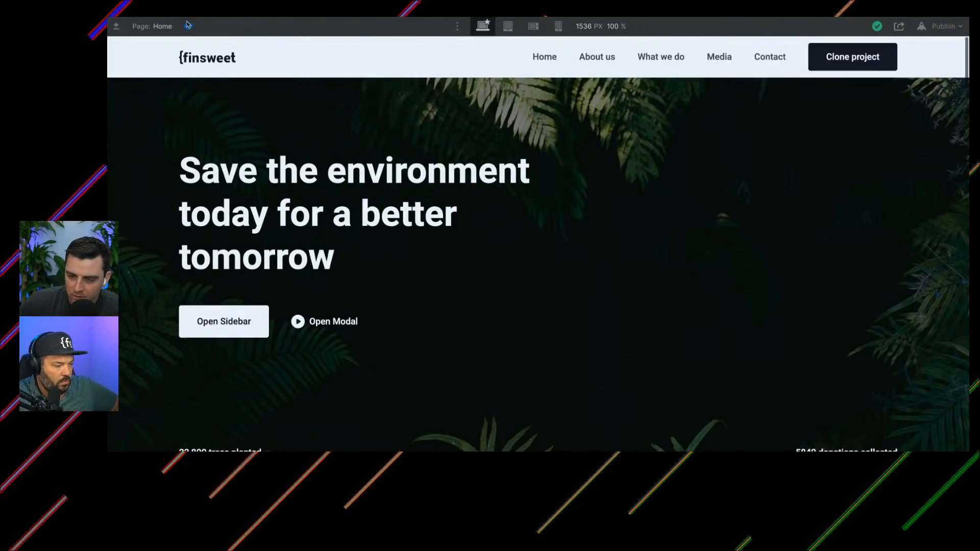
click(322, 322)
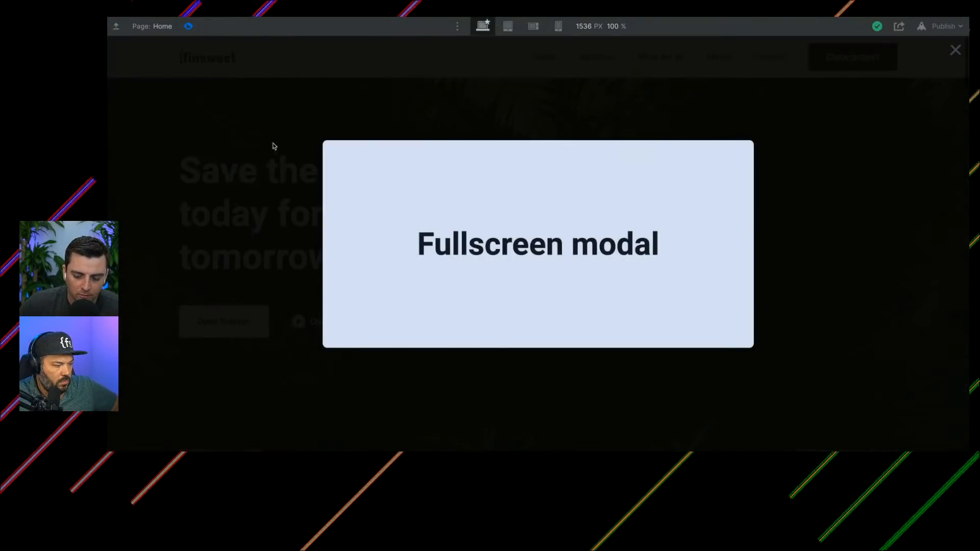
click(189, 26)
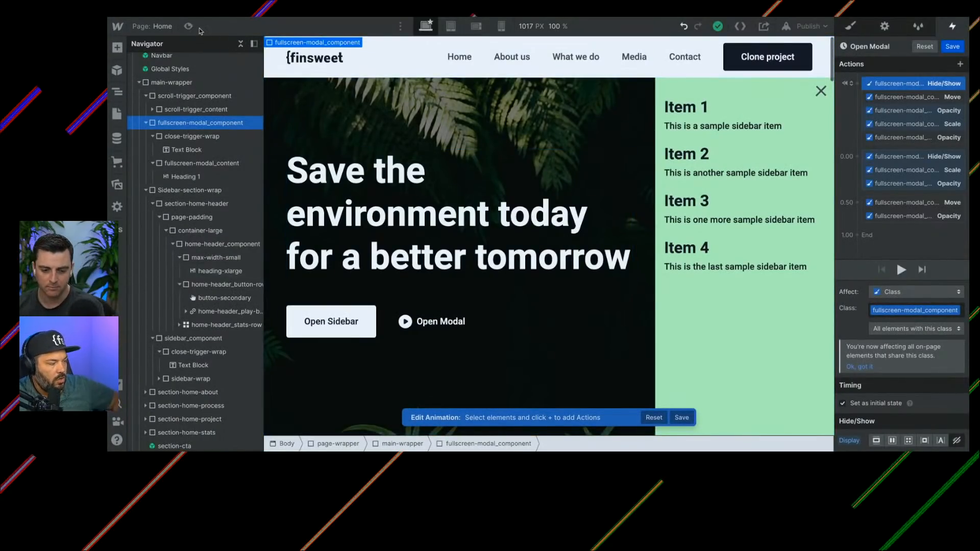
click(189, 27)
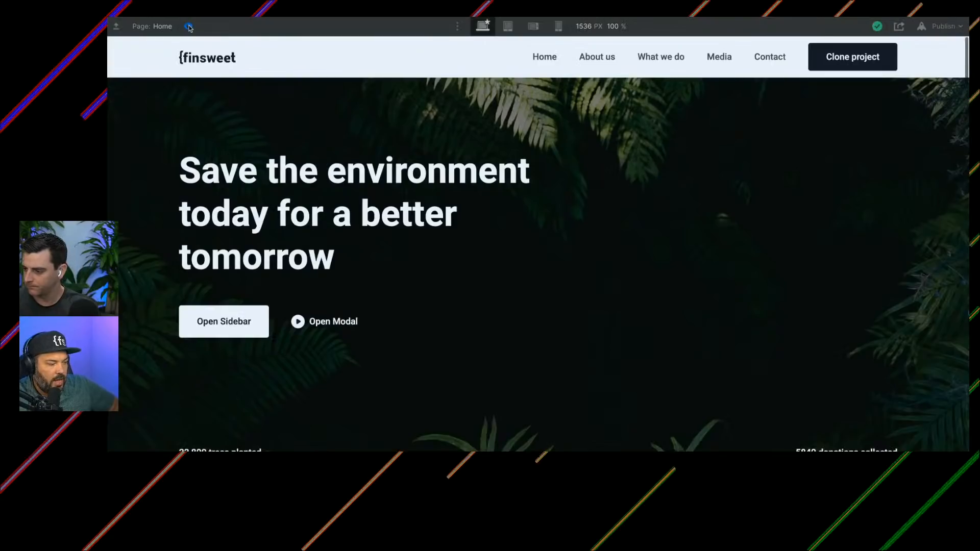
click(238, 328)
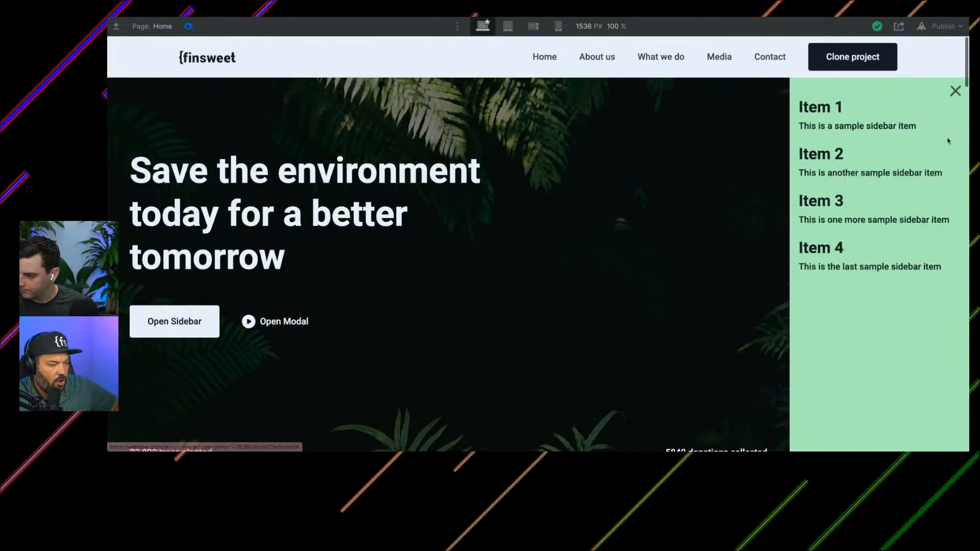
Step: Test closing the sidebar and opening the modal in page preview, then exit preview and save the Open Modal animation
click(954, 92)
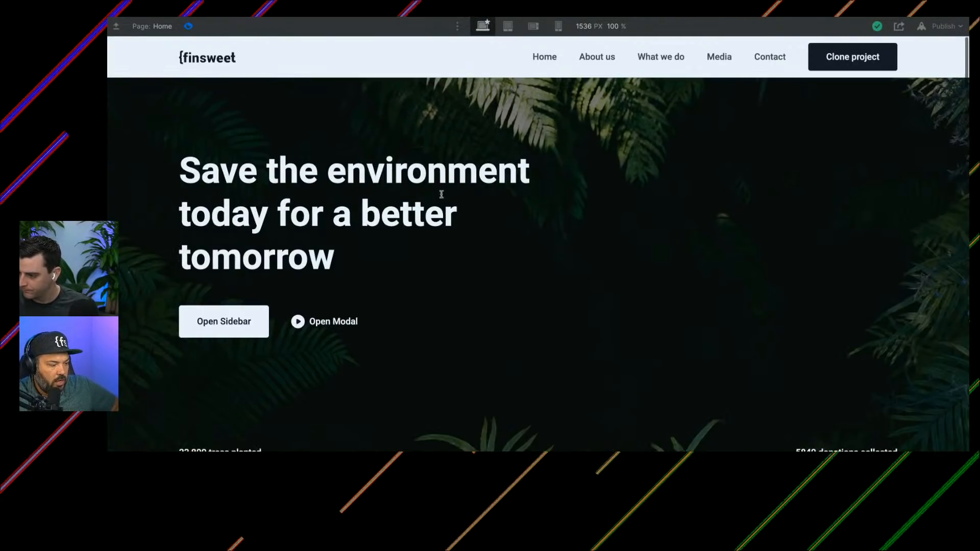
click(340, 323)
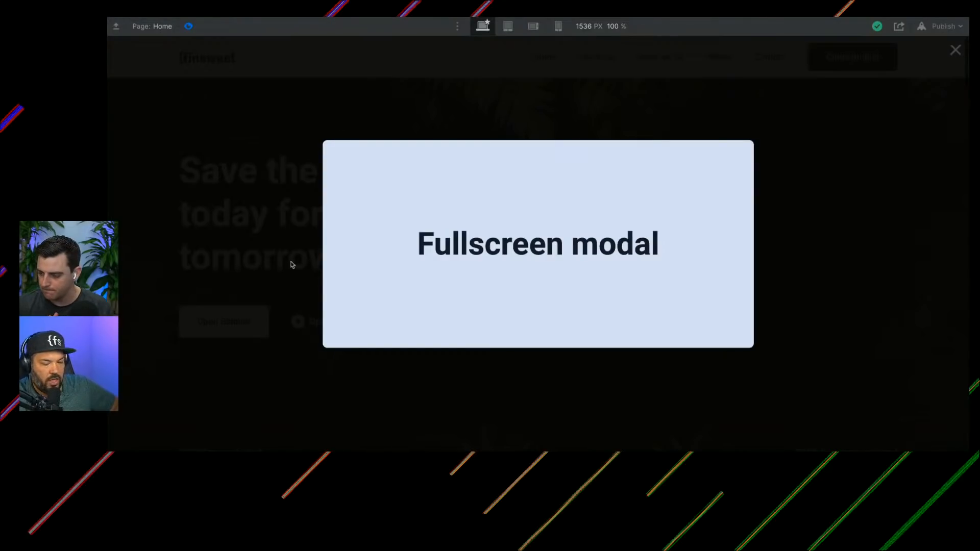
click(189, 27)
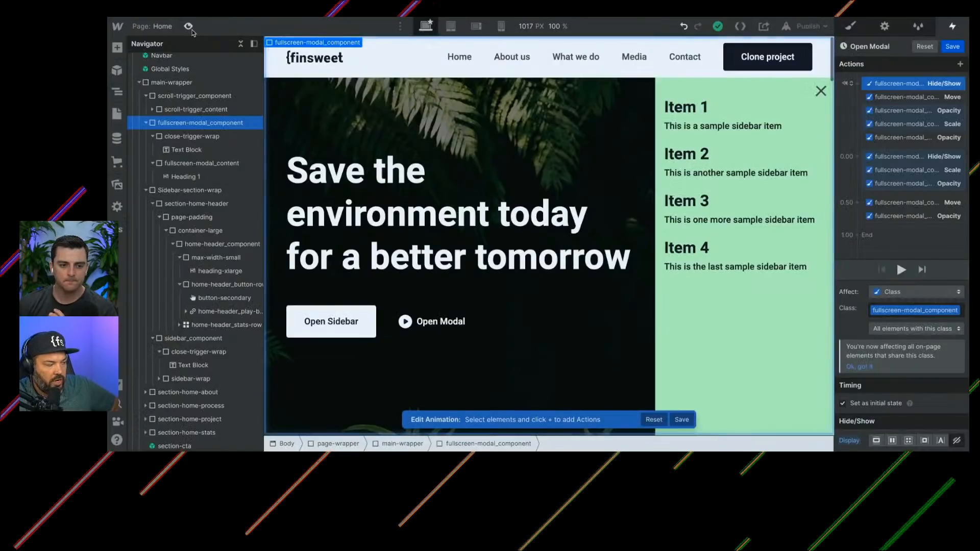
click(952, 47)
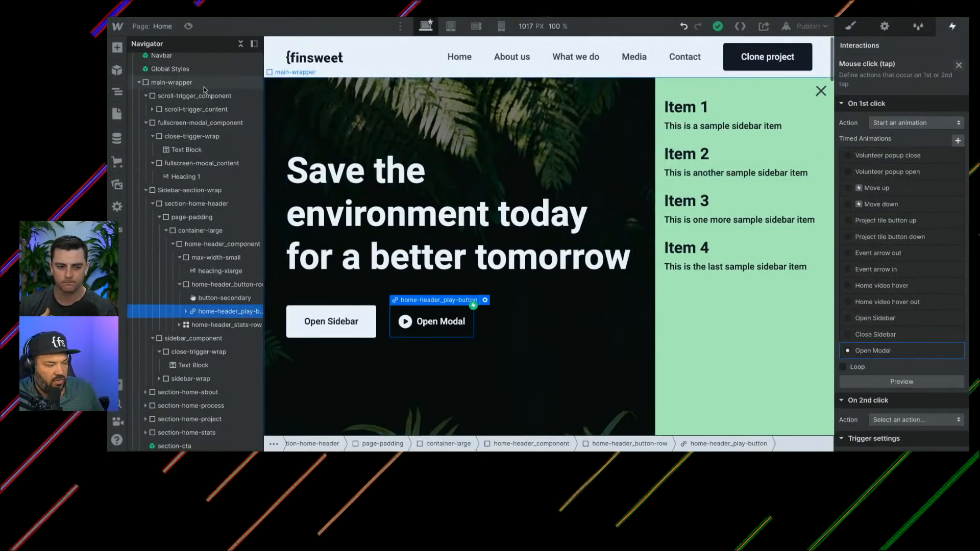
Step: Add a mouse click trigger to the close-trigger-wrap inside fullscreen-modal_component and set its first-click action to Start an animation
click(202, 125)
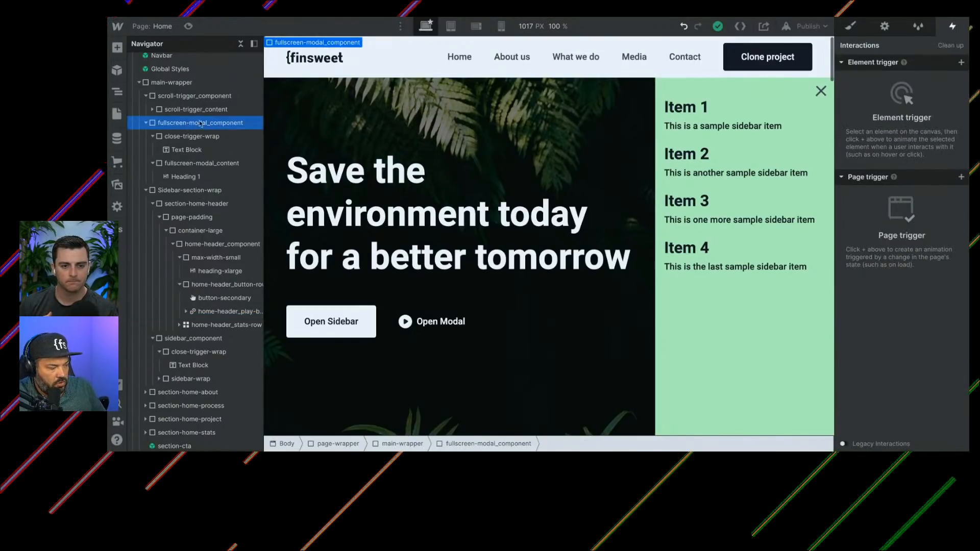
click(179, 141)
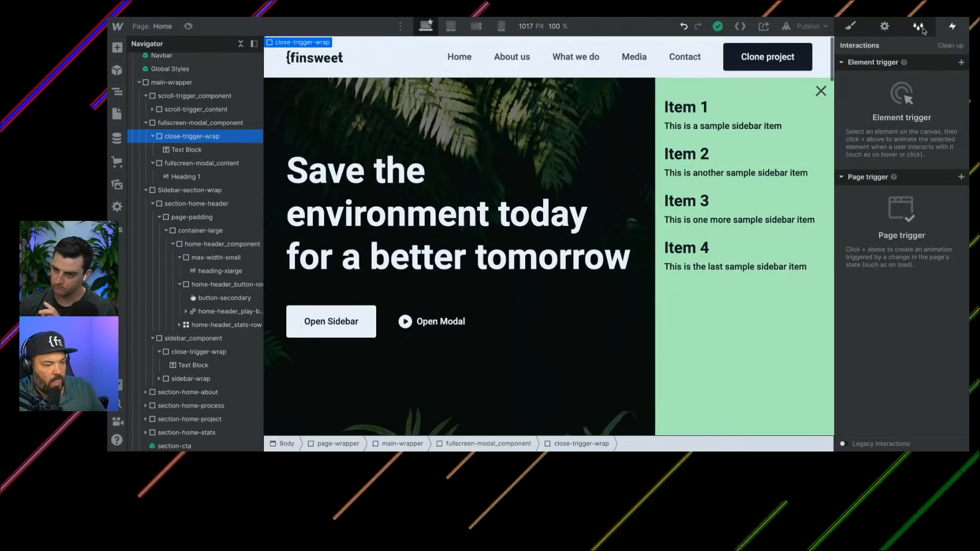
click(960, 61)
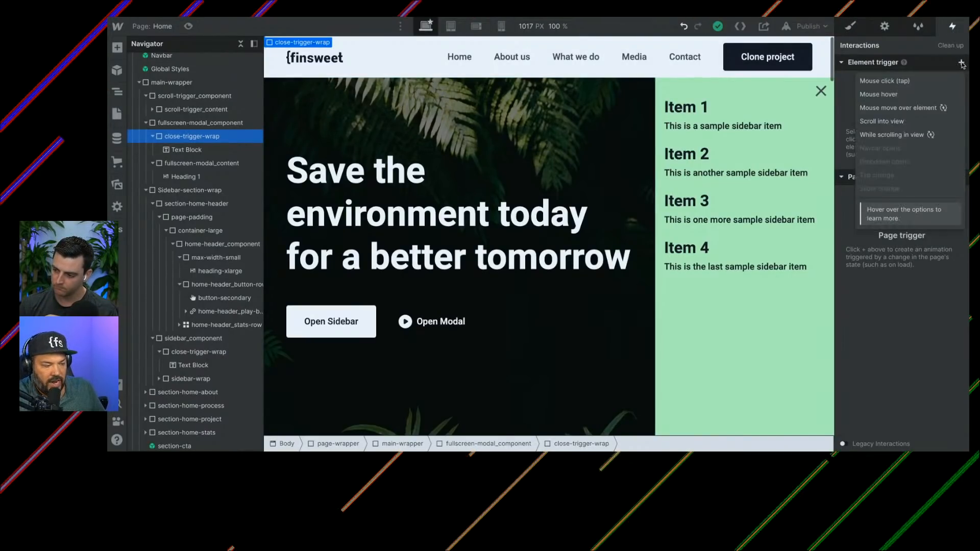
click(908, 82)
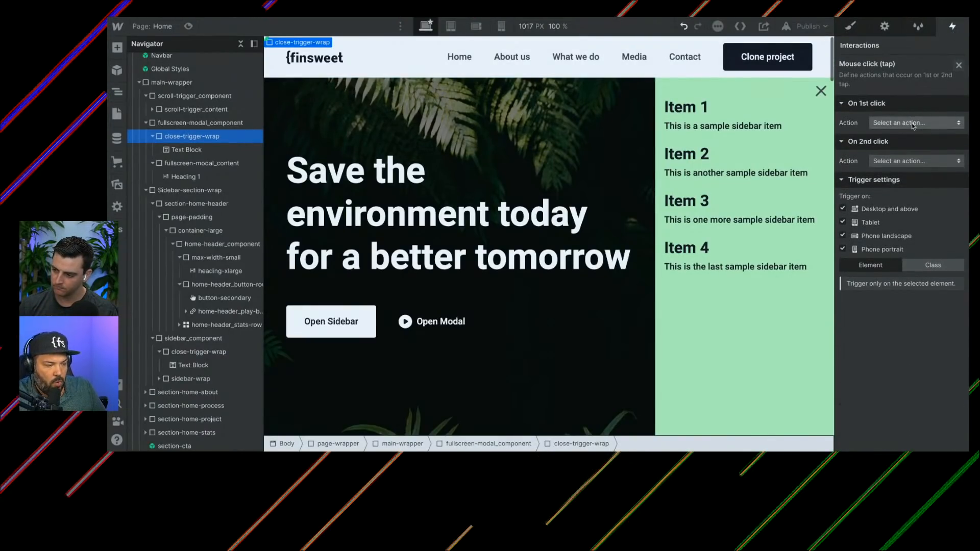
click(908, 122)
click(906, 150)
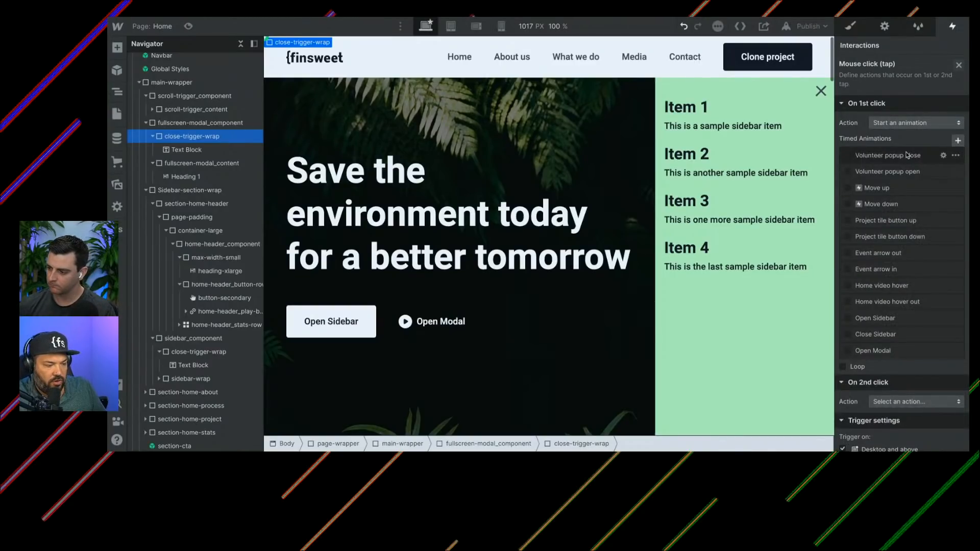
scroll(912, 329, down, 2)
scroll(912, 329, down, 1)
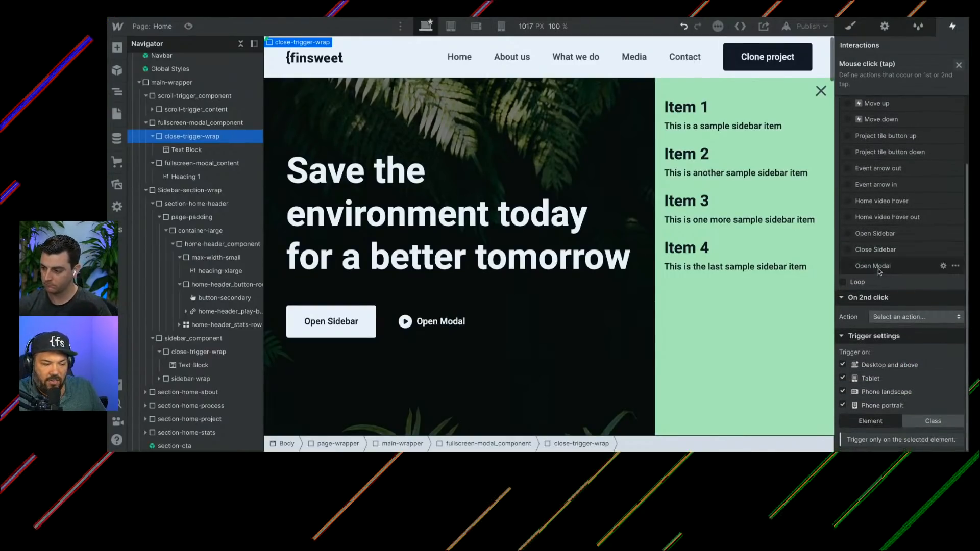
Step: Duplicate the Open Modal animation and rename the copy Close Modal
click(955, 266)
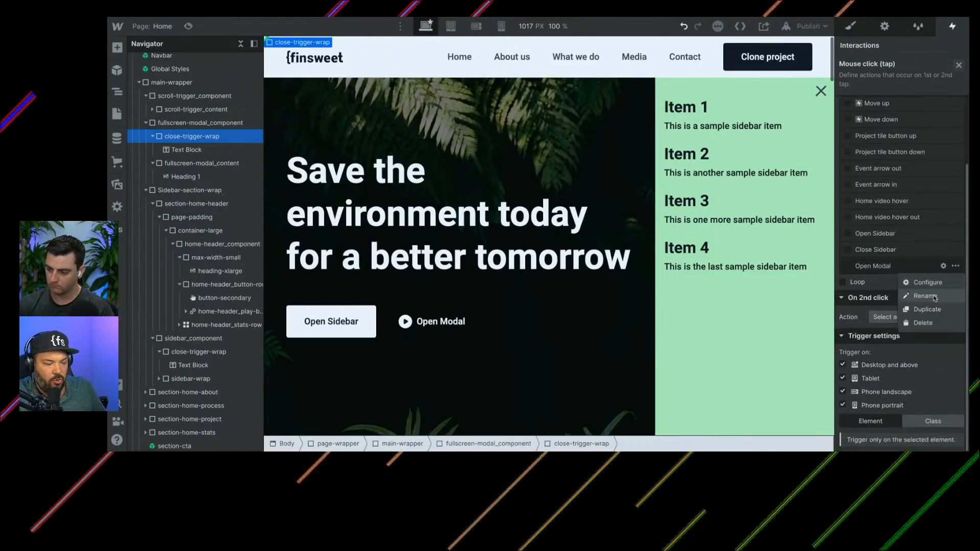
click(920, 309)
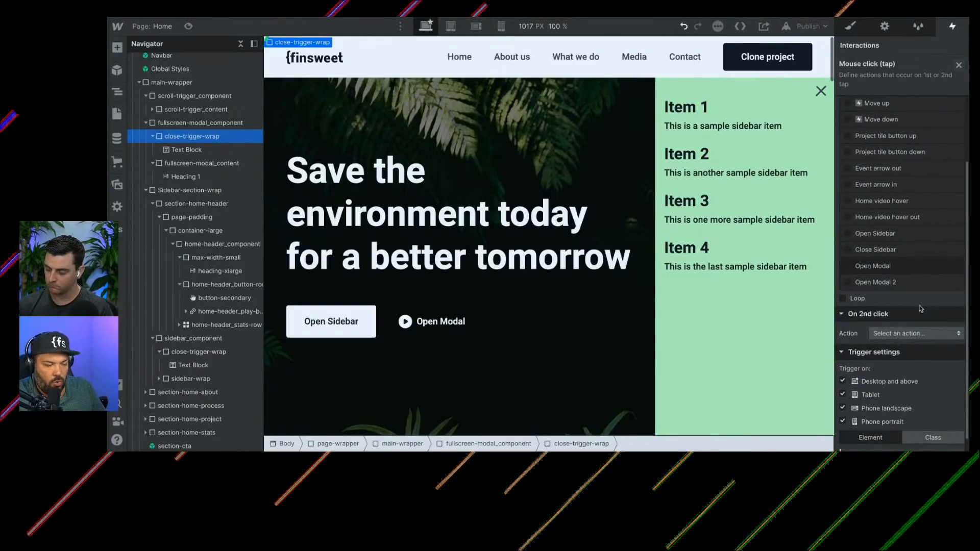
click(900, 284)
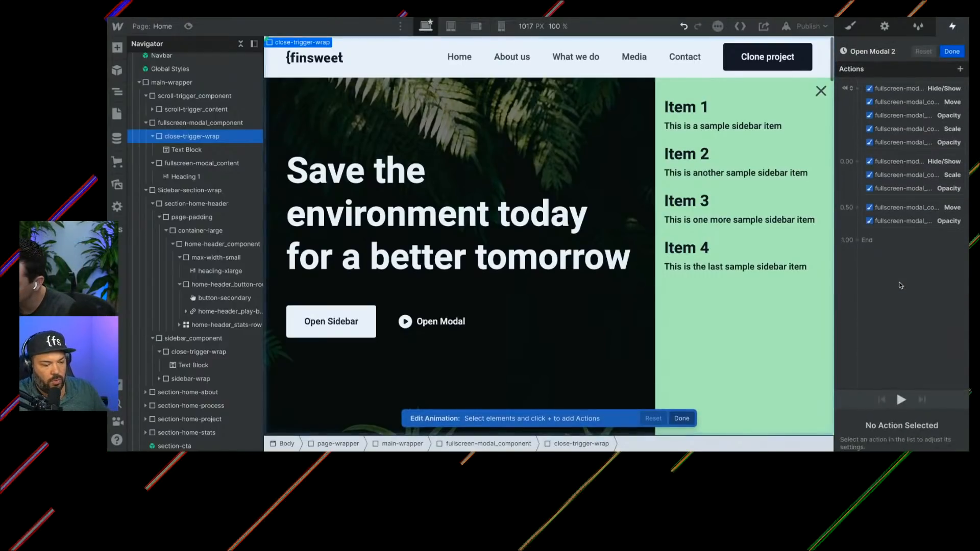
click(867, 47)
text(Cl)
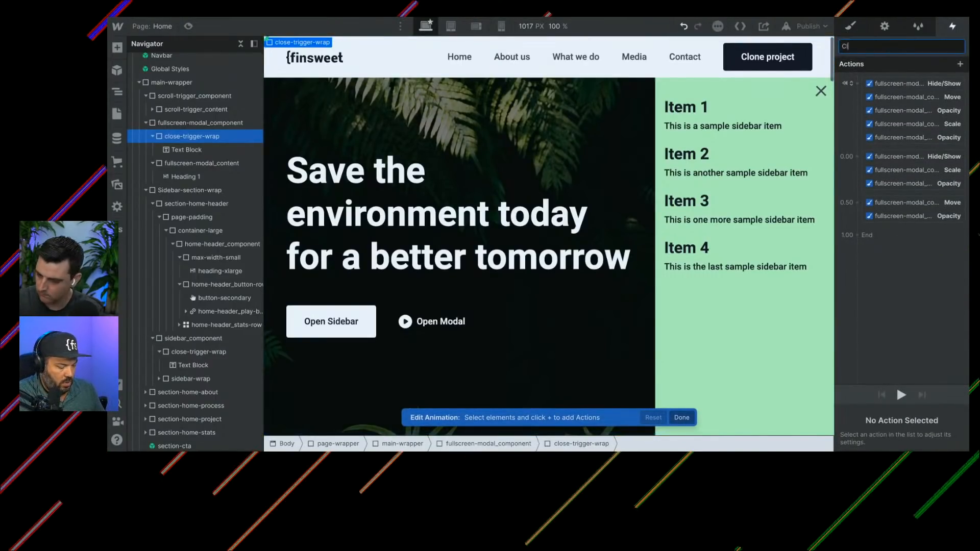
text(ose Modal)
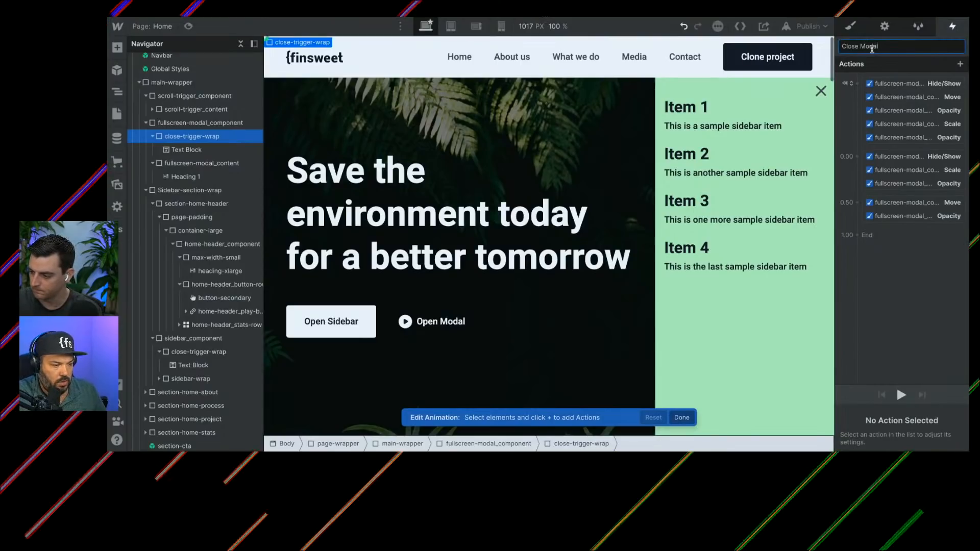
Step: Delete all timed actions at 0.00 and 0.50 from the Close Modal animation, keeping only the initial-state actions
click(898, 156)
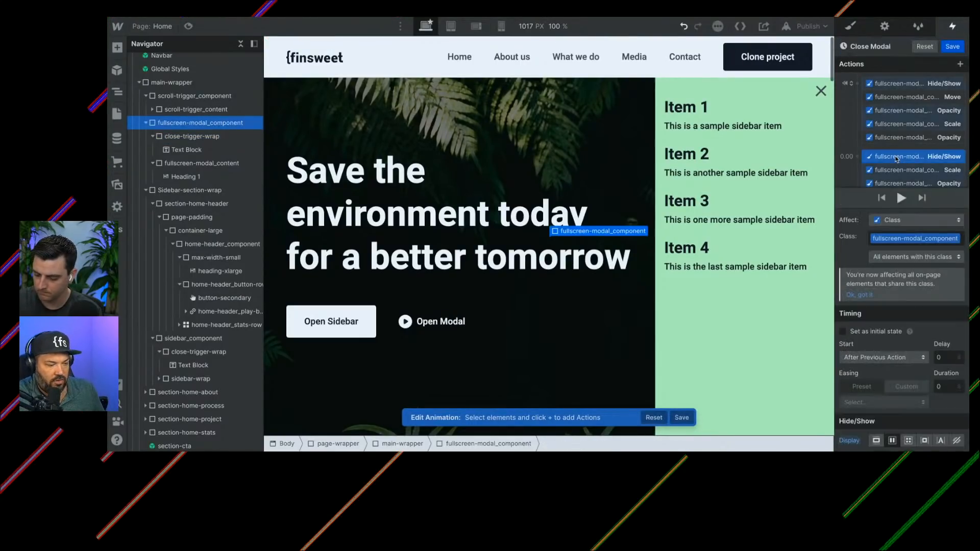
click(901, 161)
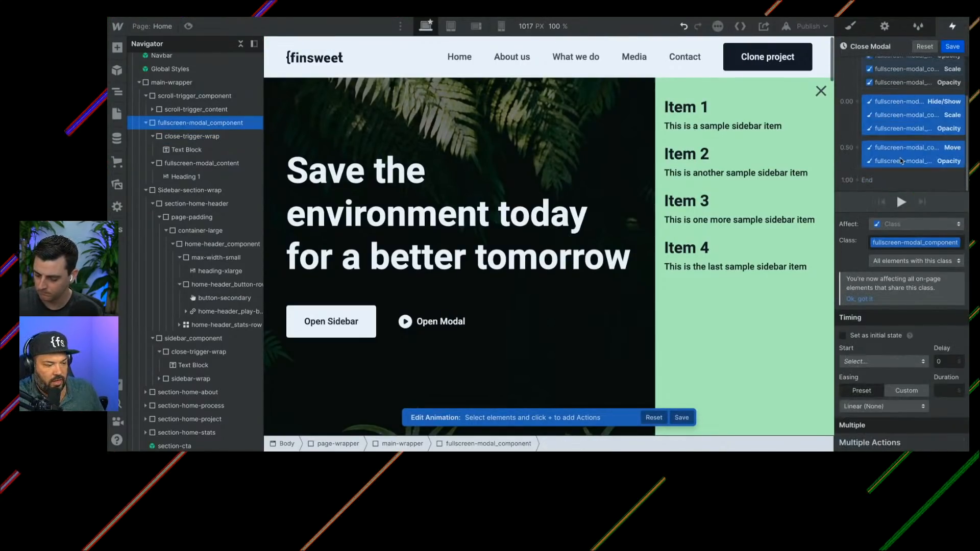
key(Delete)
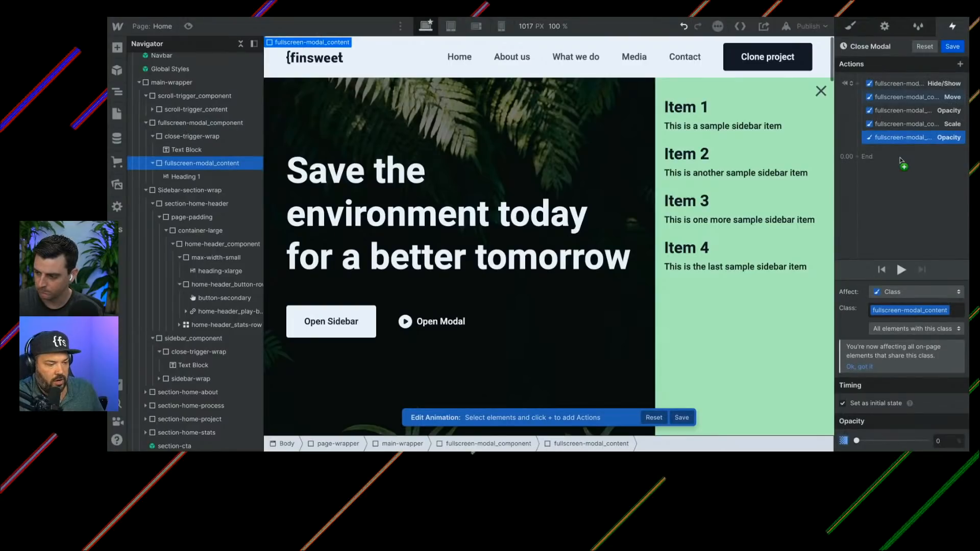
Step: Turn off the initial state setting for all five remaining Close Modal actions
shift+click(893, 85)
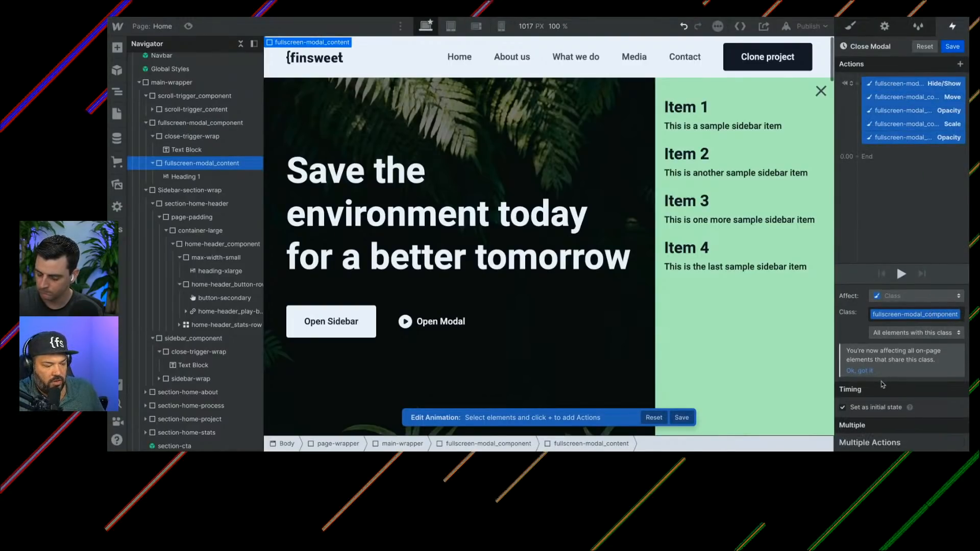
click(843, 408)
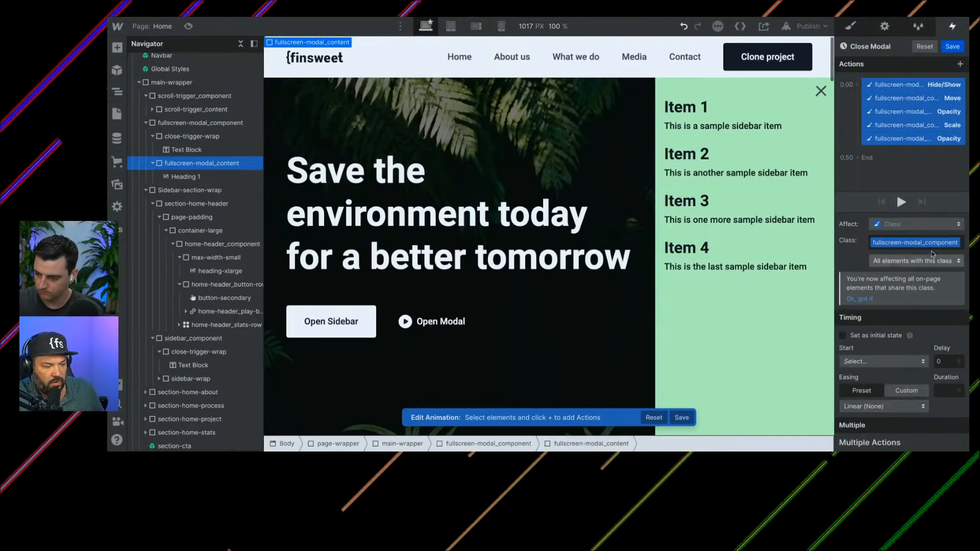
click(899, 170)
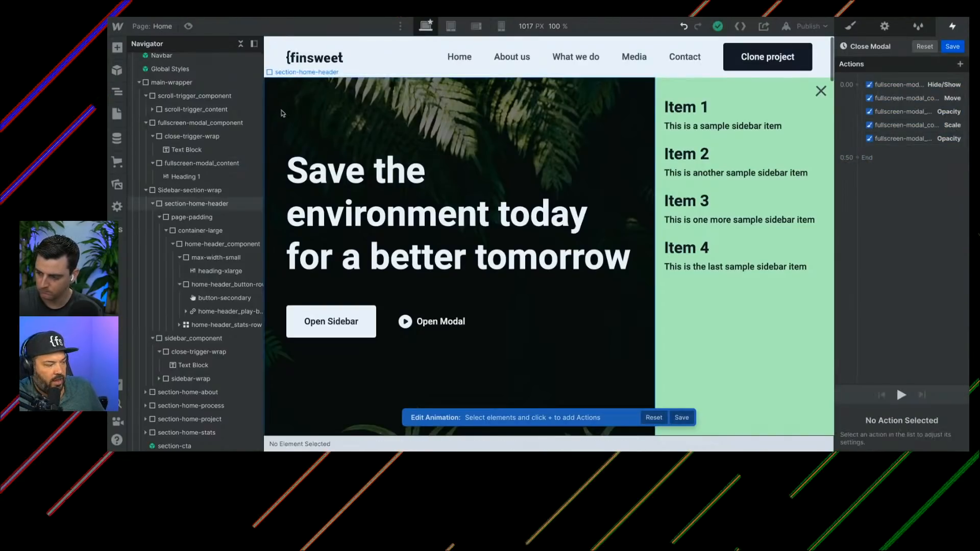
Step: Preview the page and test opening and closing the fullscreen modal three times
click(187, 26)
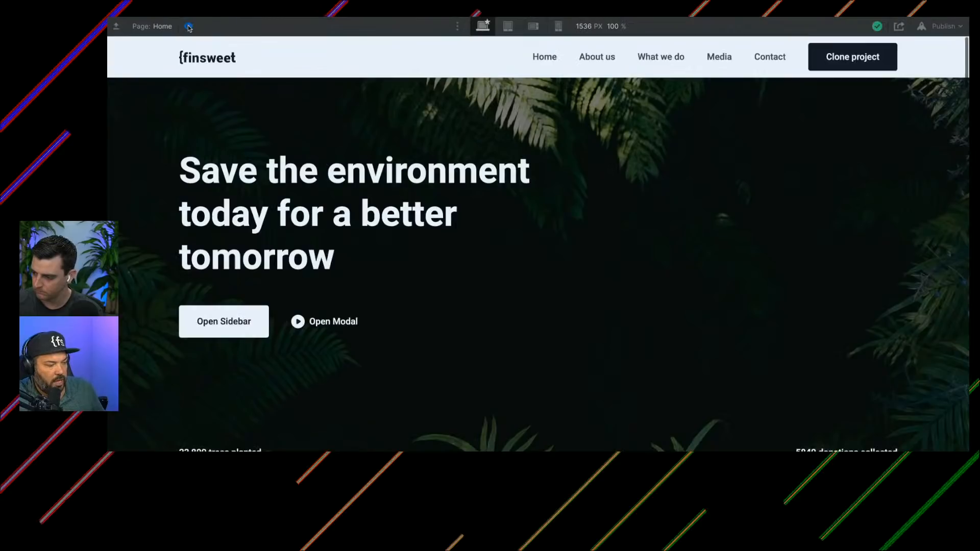
click(342, 321)
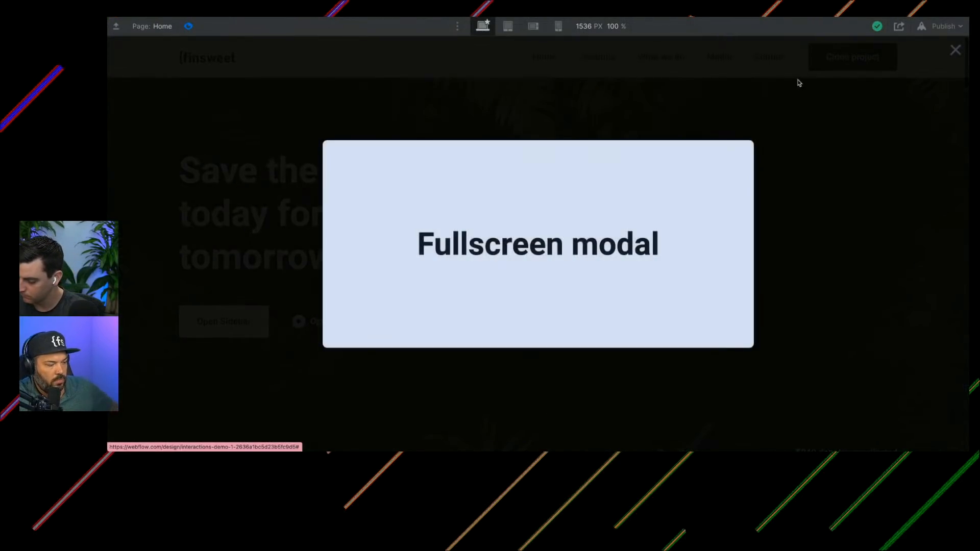
click(955, 51)
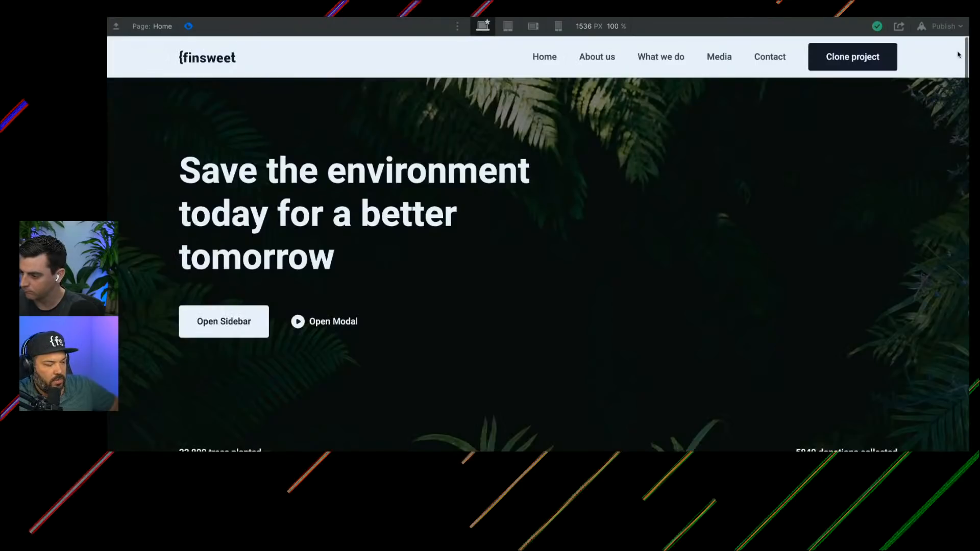
click(325, 321)
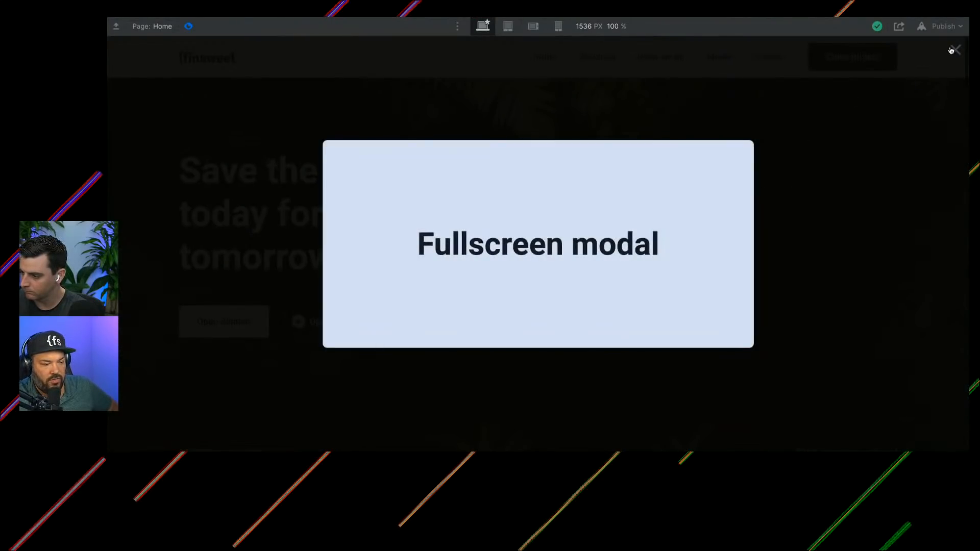
click(956, 52)
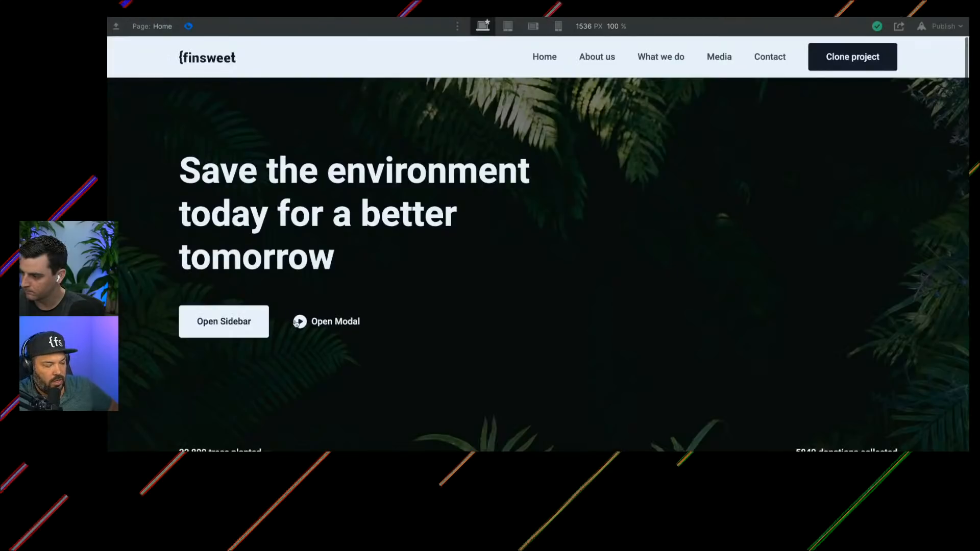
click(321, 322)
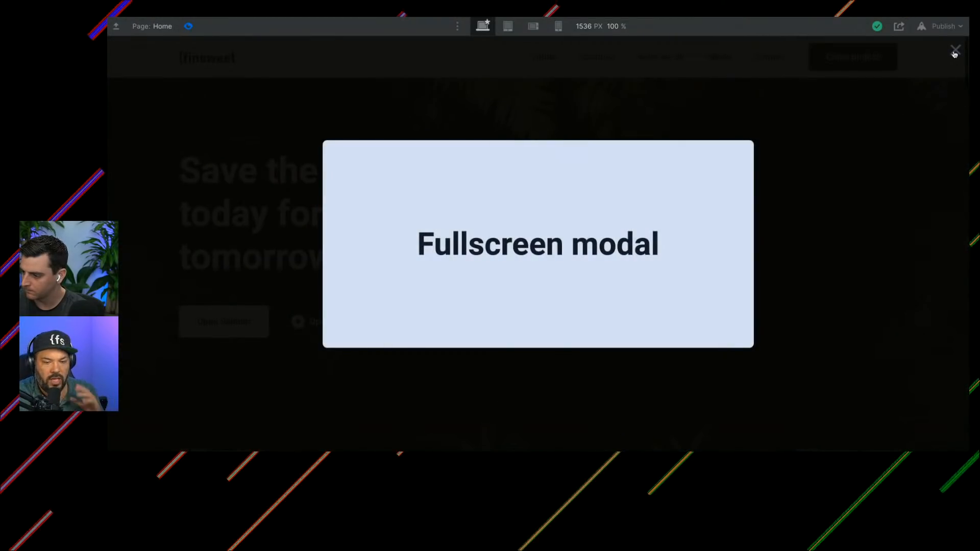
click(953, 53)
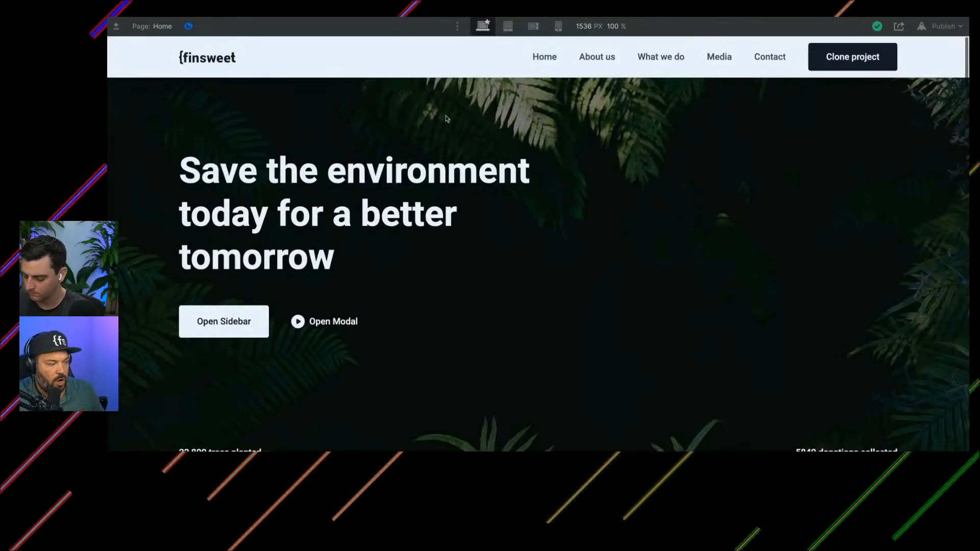
click(188, 26)
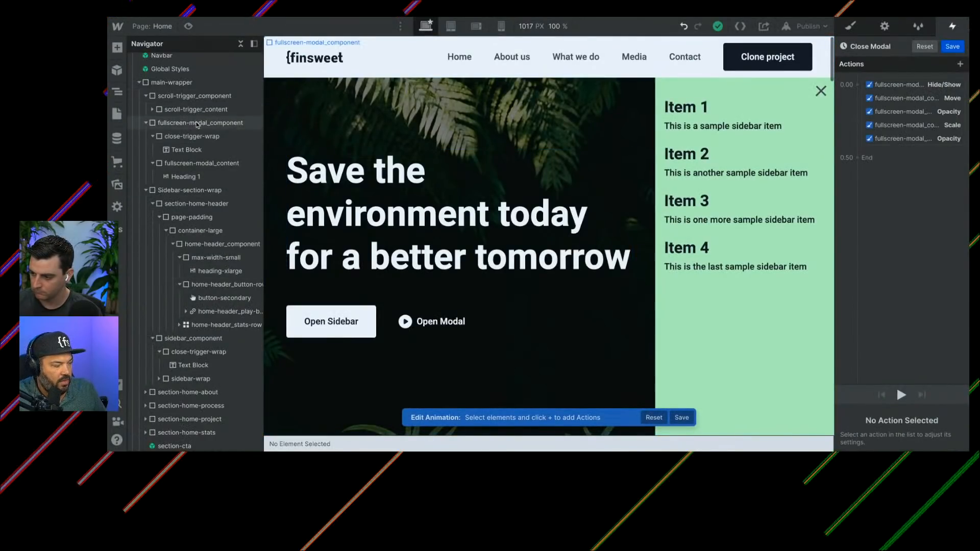
Step: Open the 2D & 3D transform settings of fullscreen-modal_component to check its transform origin
click(899, 84)
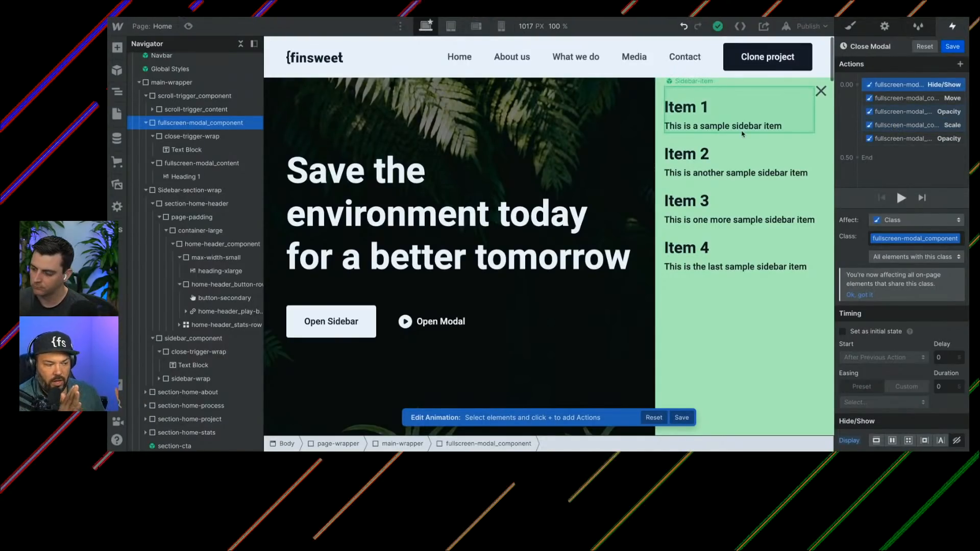
click(847, 28)
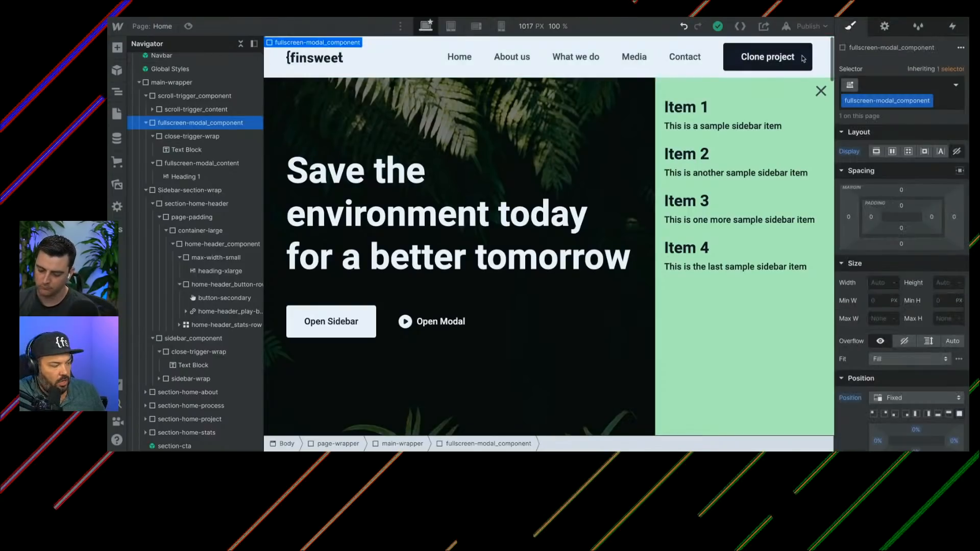
scroll(902, 320, down, 10)
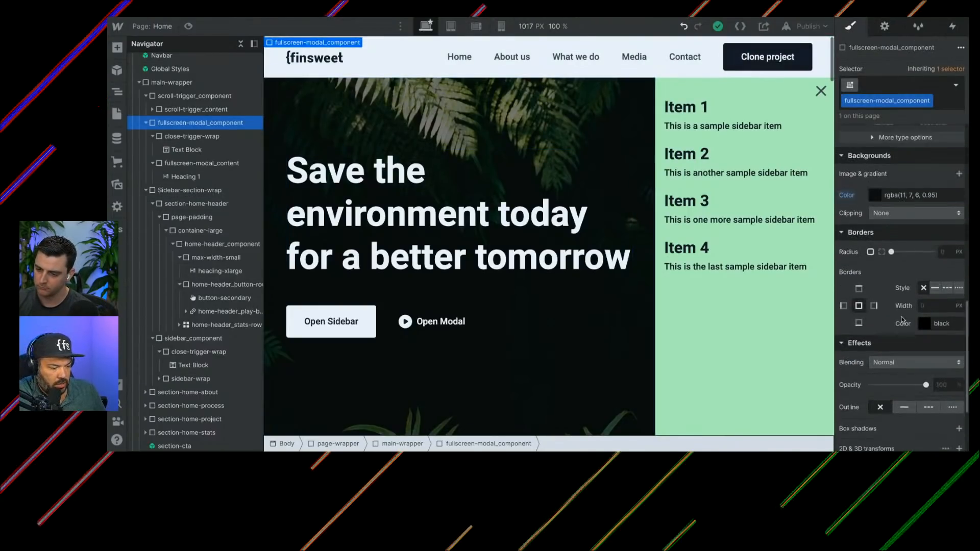
scroll(902, 320, down, 4)
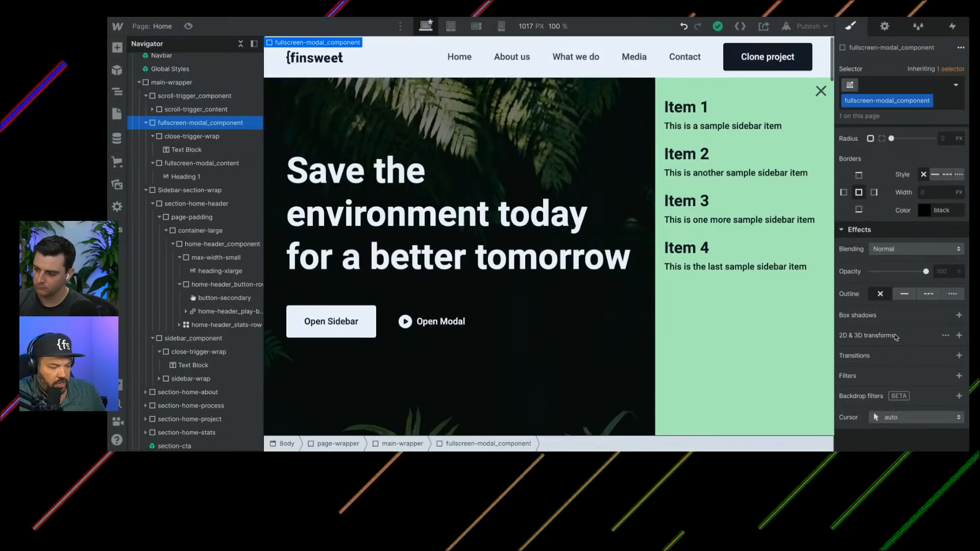
click(945, 335)
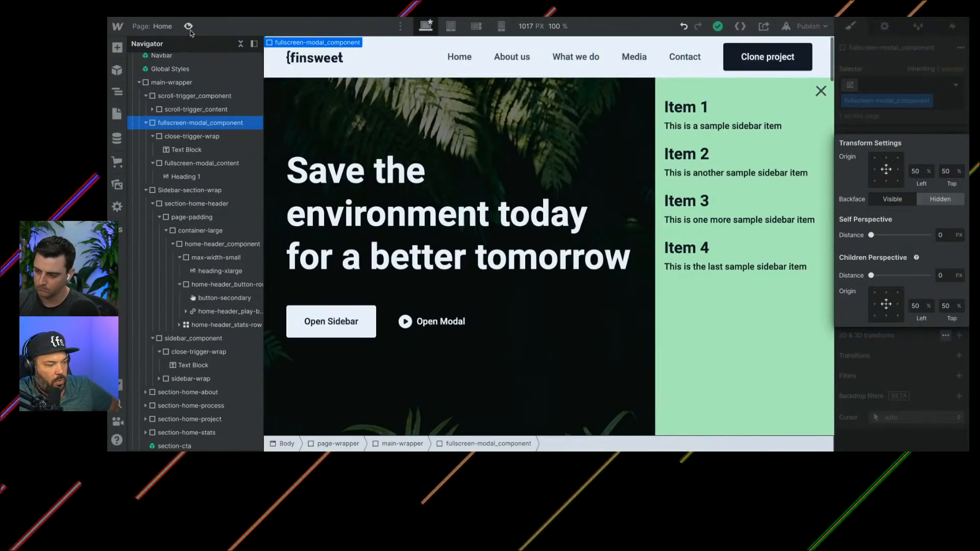
Step: Preview the opening animation of the fullscreen modal and return to the design view
click(188, 26)
click(327, 327)
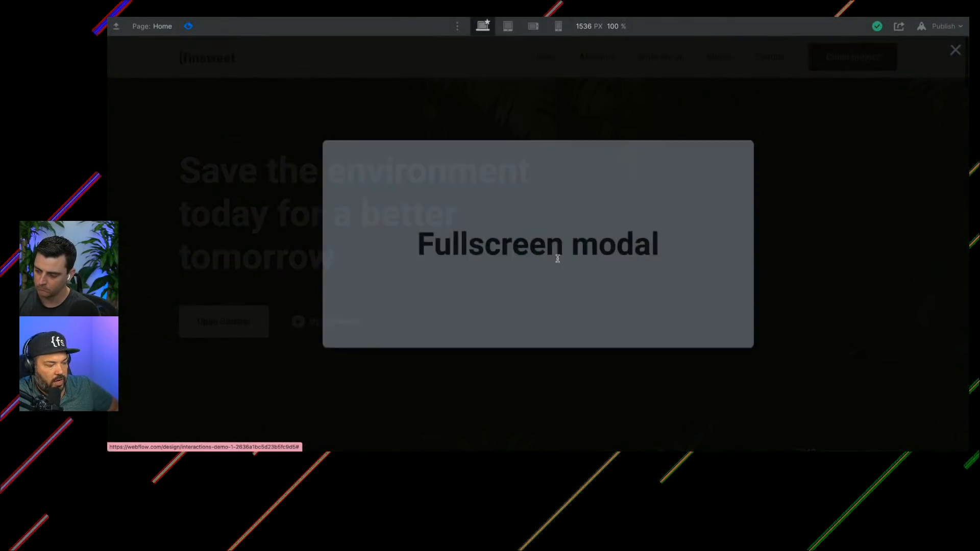
click(188, 26)
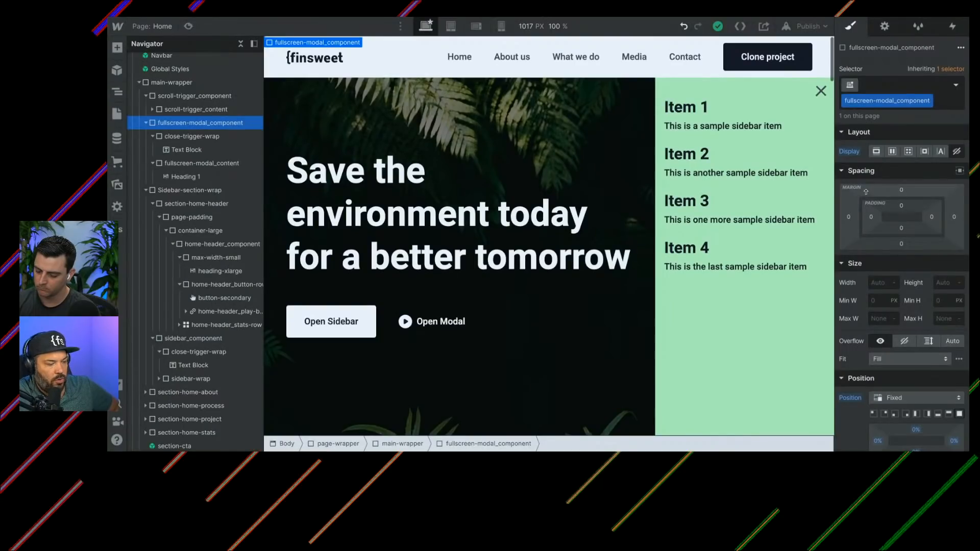
Step: Set the transform origin of fullscreen-modal_component to 100% left and 50% top
scroll(907, 345, down, 5)
scroll(918, 342, up, 2)
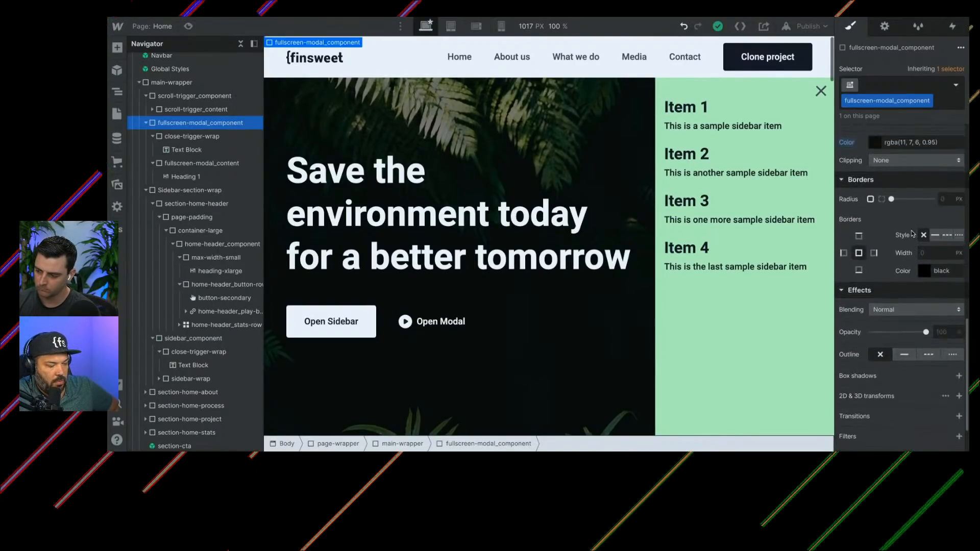
scroll(928, 341, down, 2)
click(945, 336)
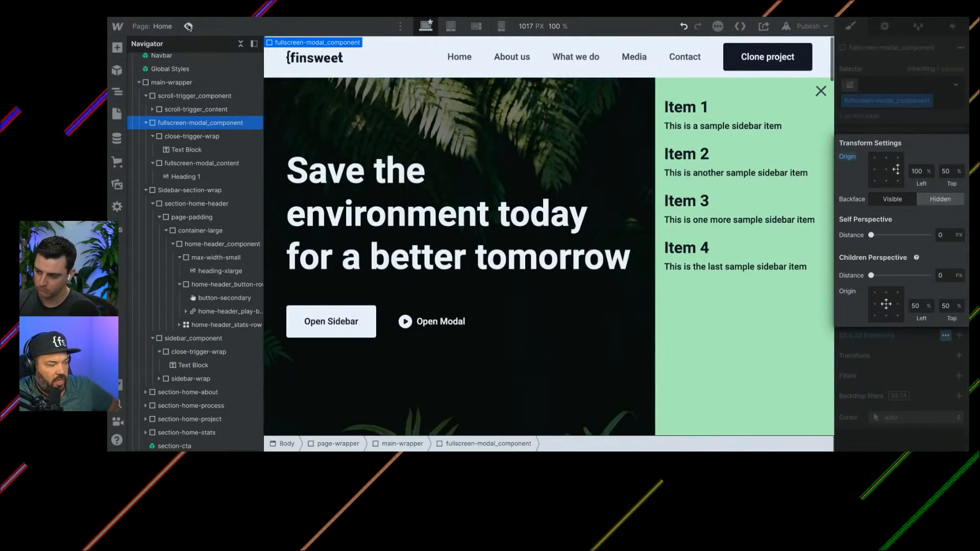
Step: Preview the modal opening and closing with the new transform origin, and check that the page scrolls with the modal closed
click(189, 26)
click(321, 321)
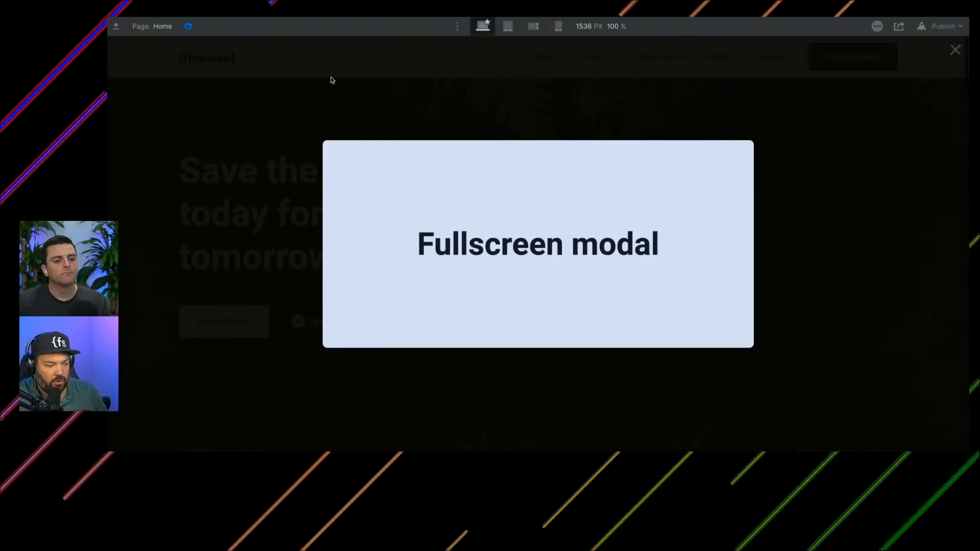
click(955, 53)
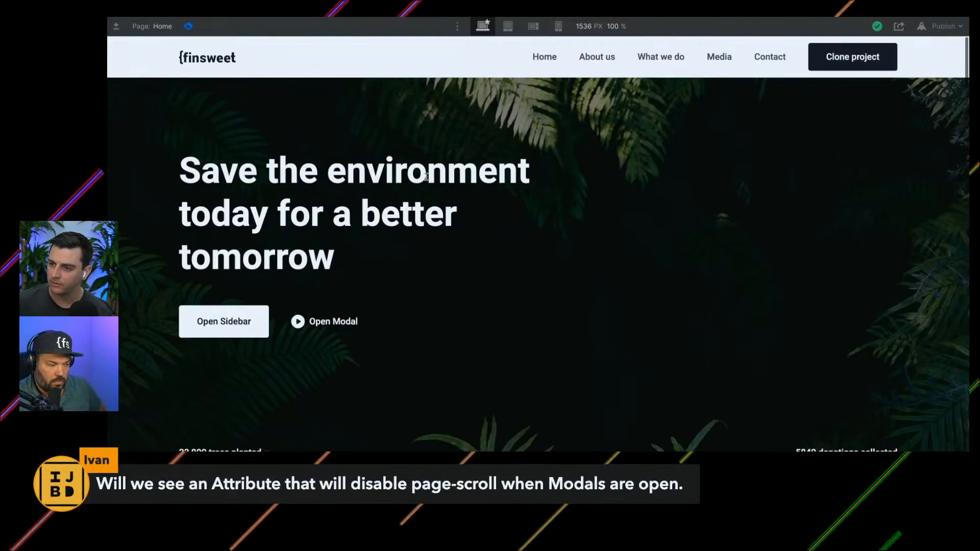
scroll(457, 296, down, 5)
scroll(457, 296, up, 5)
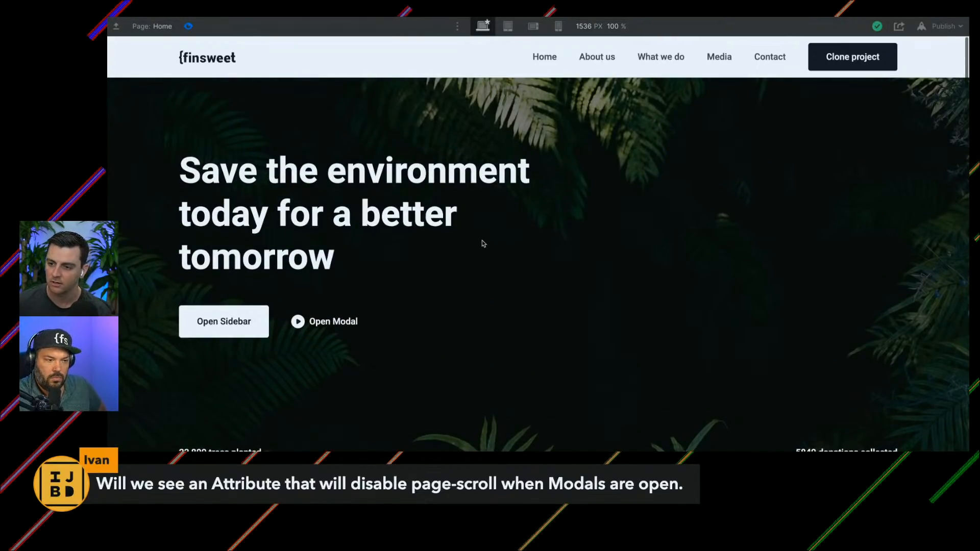
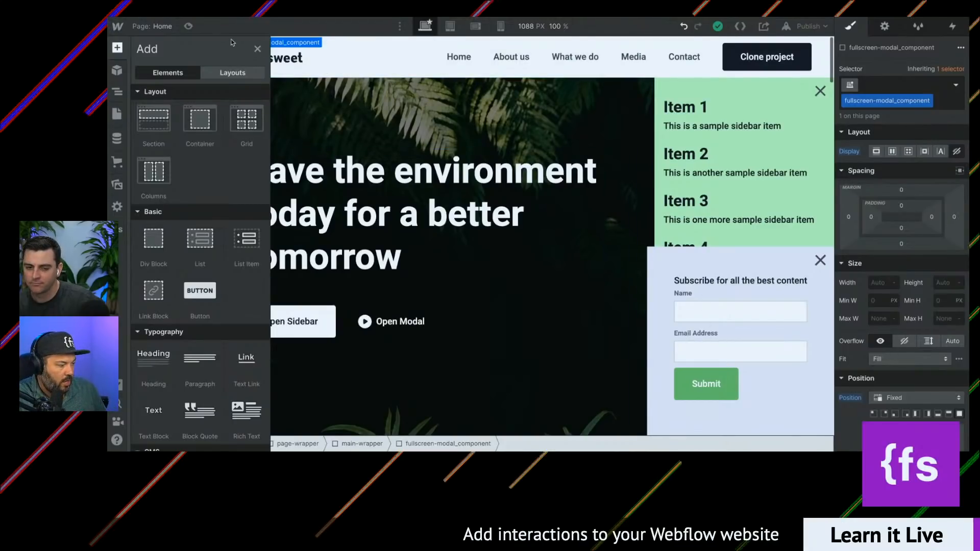
Step: Show the element hierarchy with scroll-trigger_content selected and briefly preview the page
key(z)
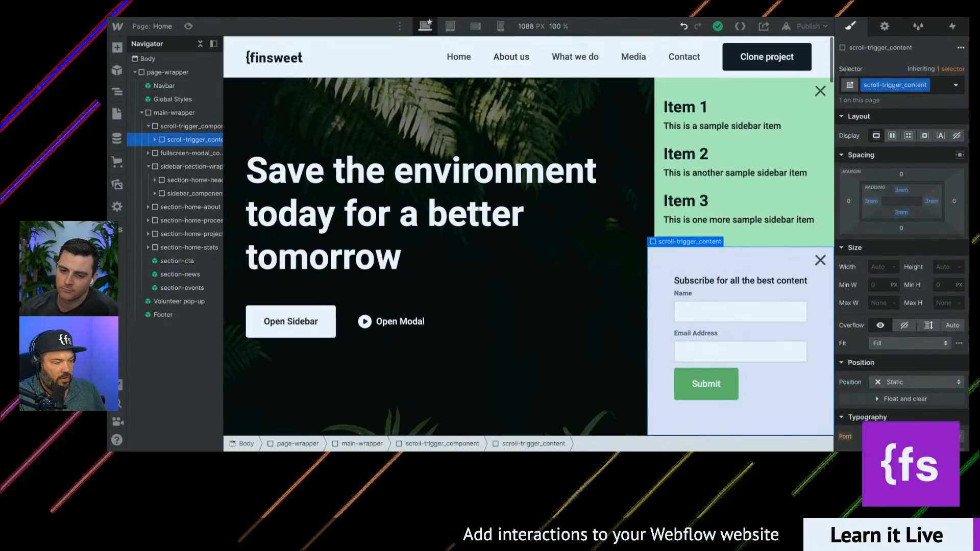
key(ctrl+shift+p)
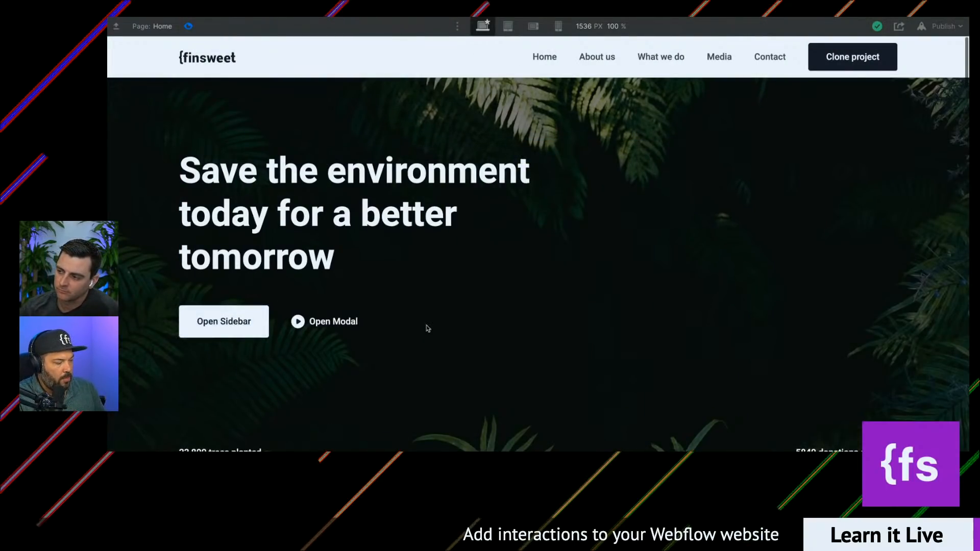
key(ctrl+shift+p)
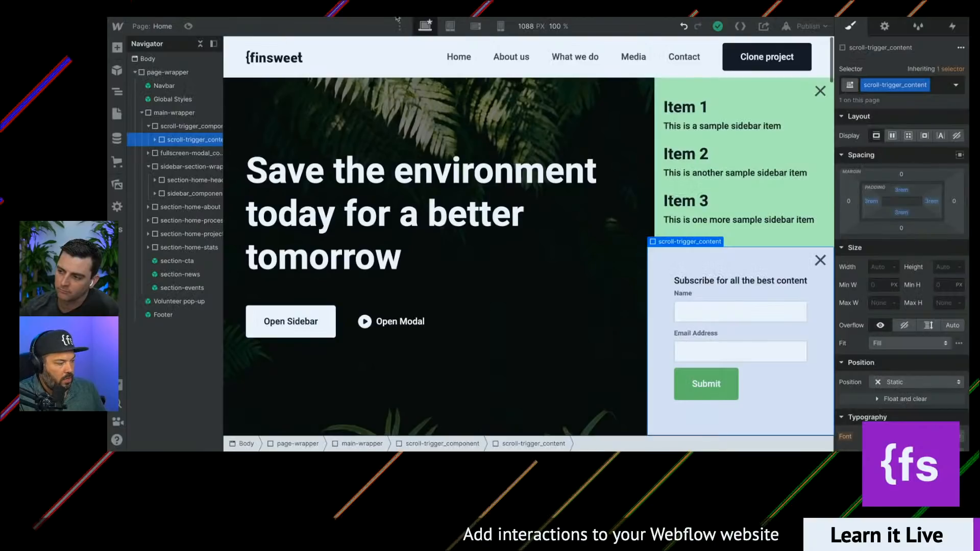
Step: Preview the page and scroll through its sections to test the scroll-triggered subscribe form, then return to the design view
click(189, 26)
scroll(468, 281, down, 15)
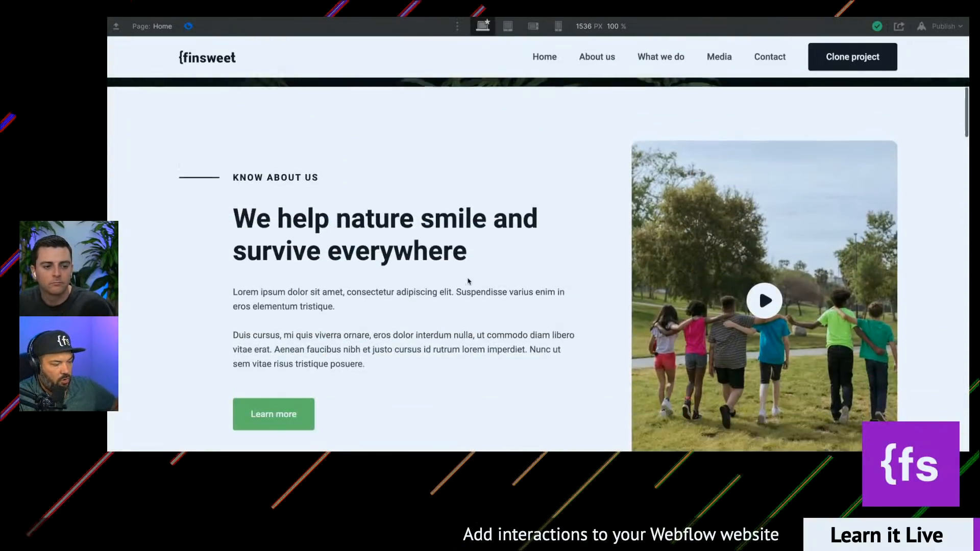
scroll(468, 281, down, 5)
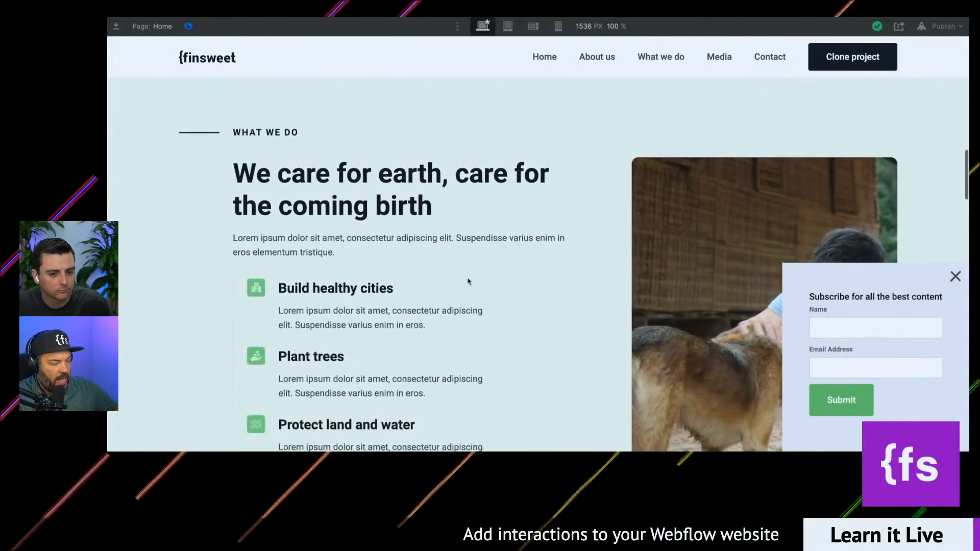
scroll(467, 278, up, 10)
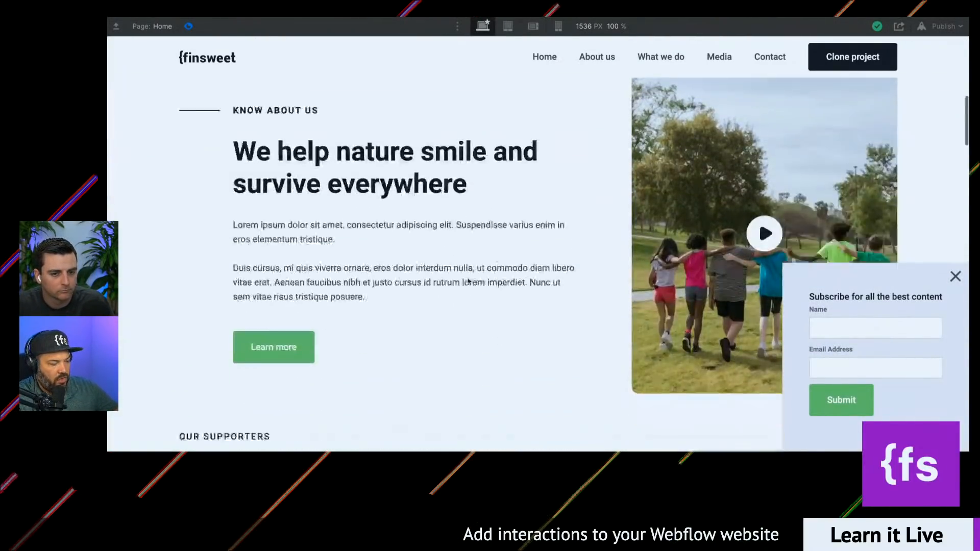
scroll(465, 278, down, 9)
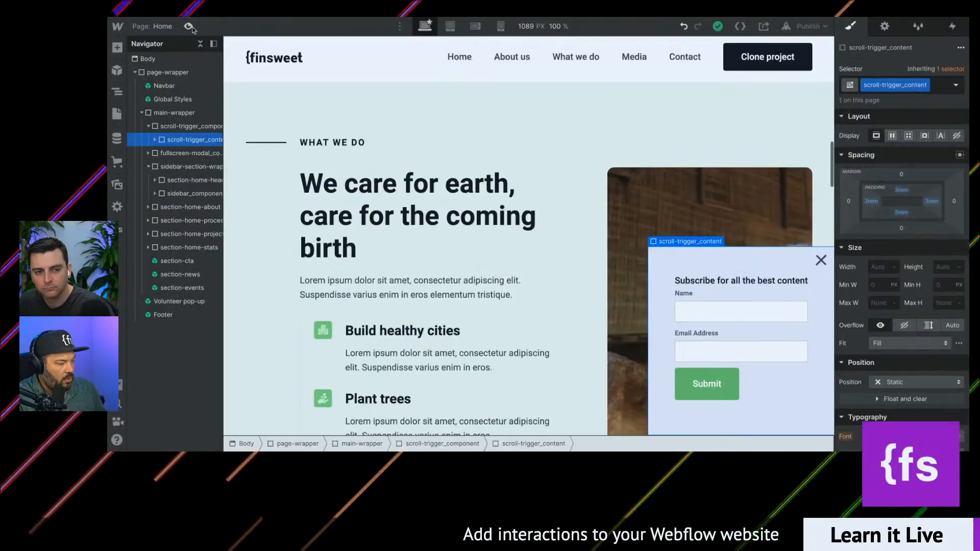
click(188, 26)
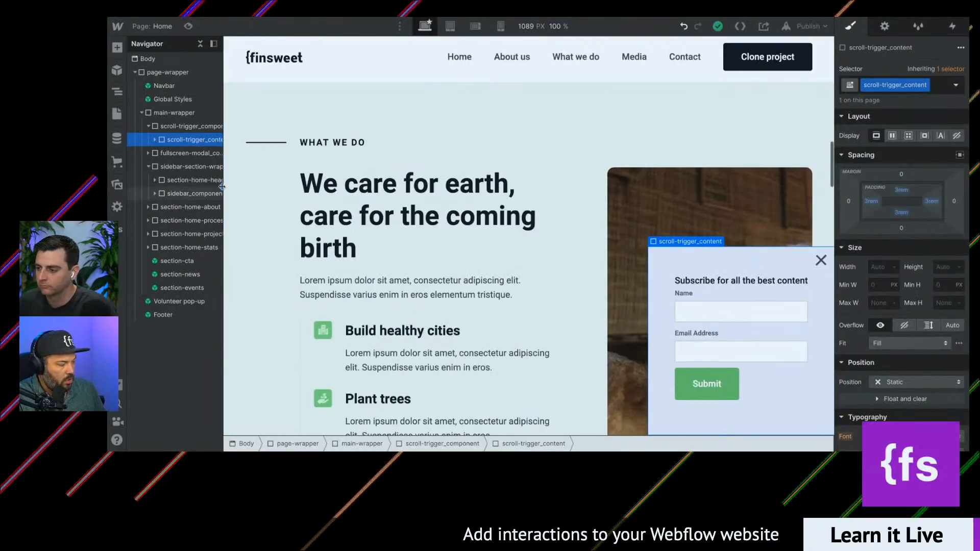
Step: Widen the element hierarchy, examine the interactions of section-home-process, and briefly preview the page
drag(220, 69, 272, 191)
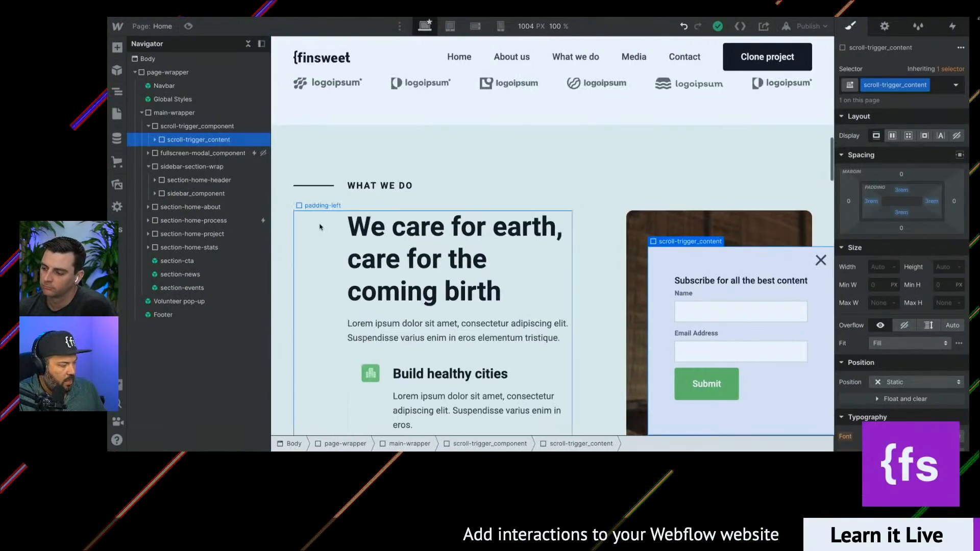
scroll(320, 227, down, 8)
scroll(320, 227, down, 3)
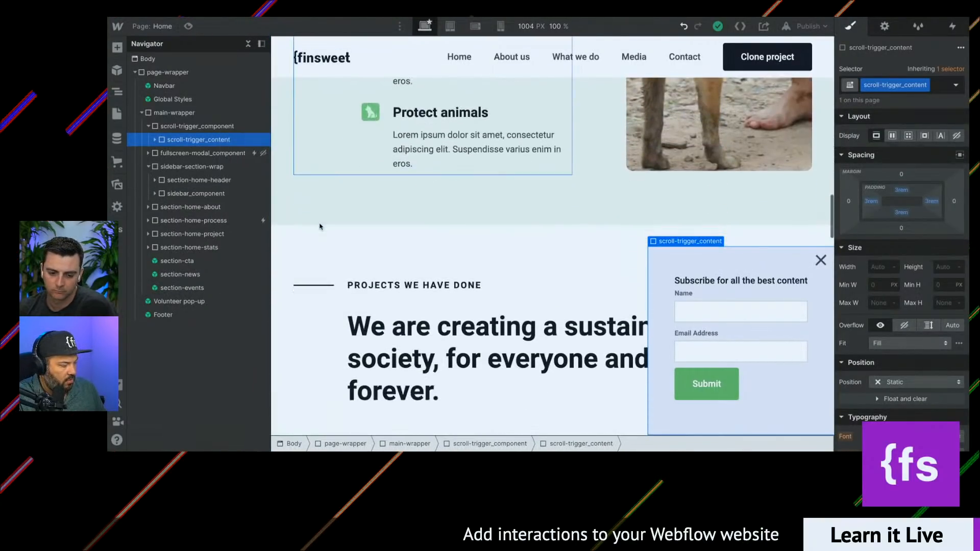
click(717, 211)
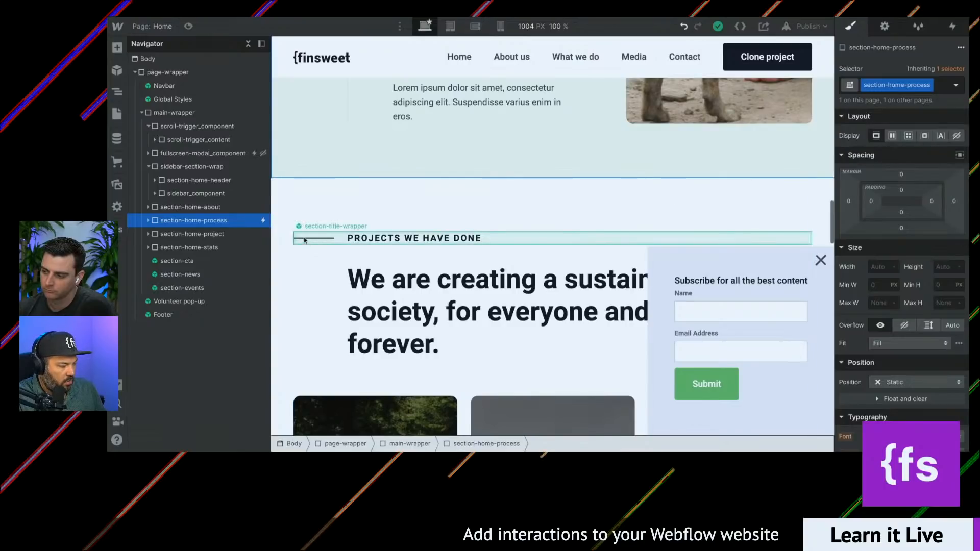
click(952, 26)
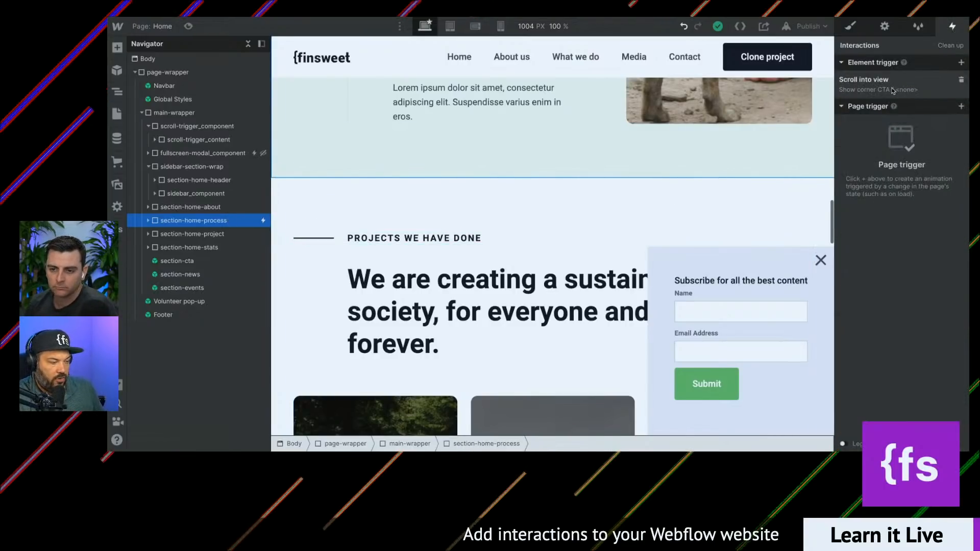
key(ctrl+shift+p)
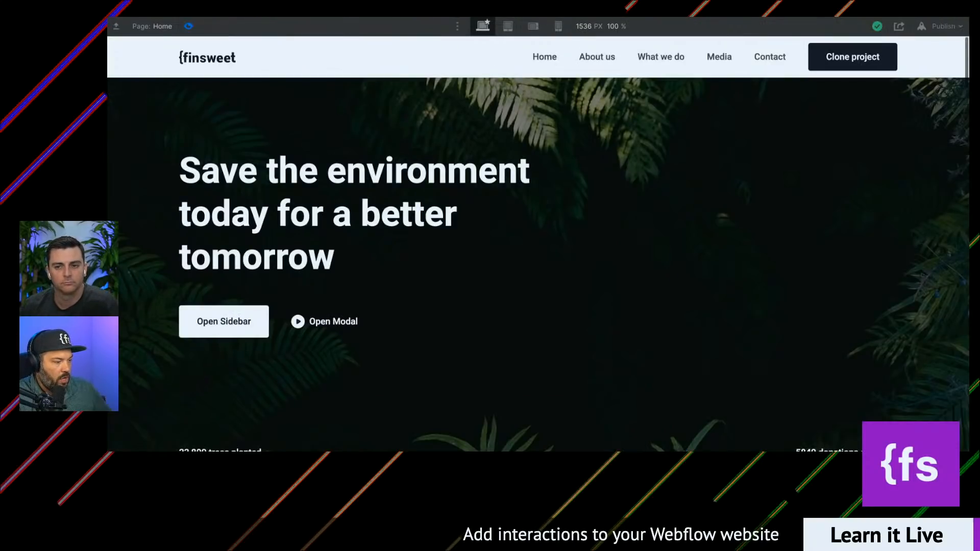
click(189, 27)
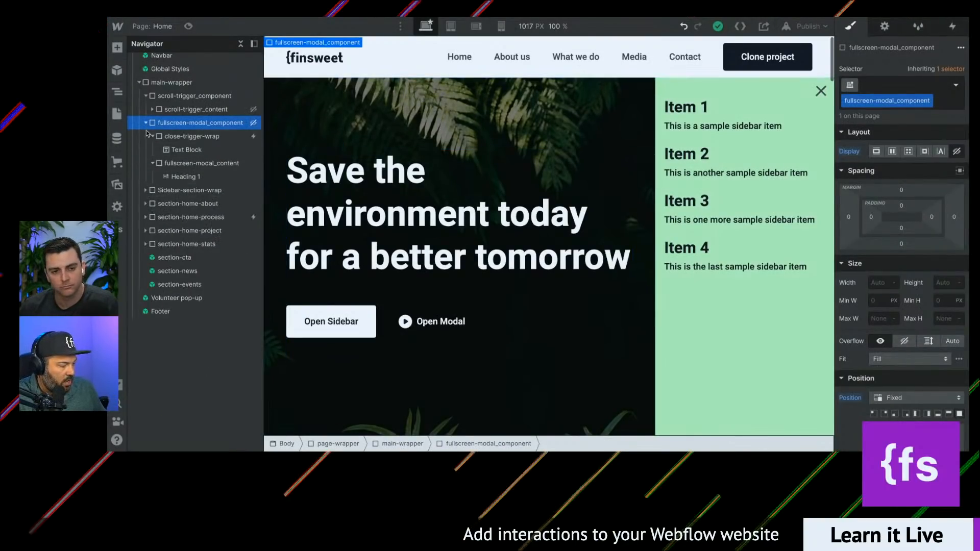
Step: Collapse fullscreen-modal_component in the hierarchy and remove the Scroll into view trigger from section-home-process
click(146, 123)
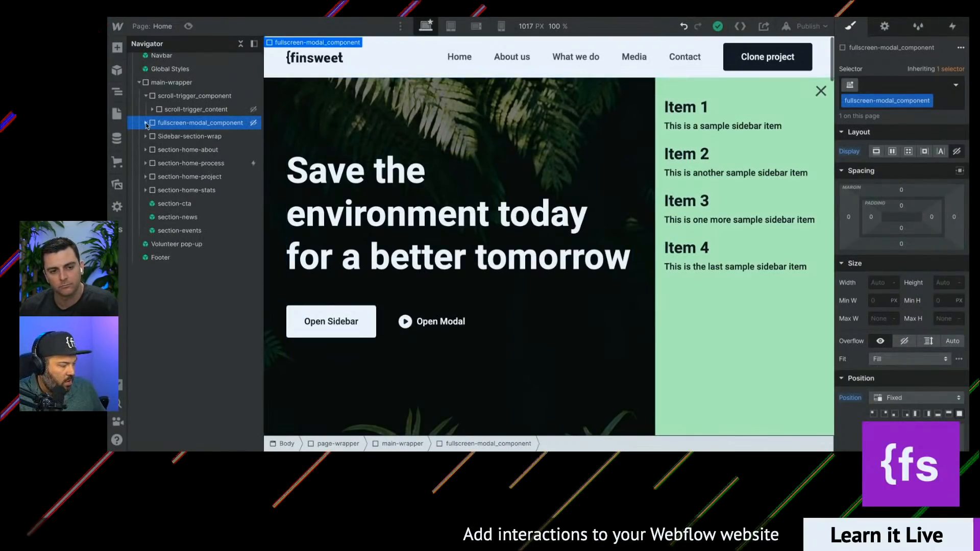
click(194, 163)
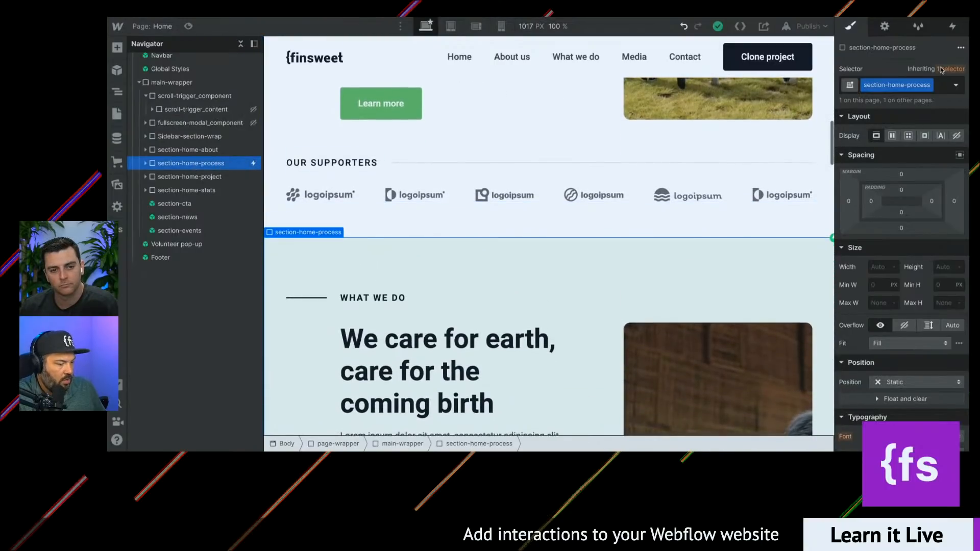
click(952, 28)
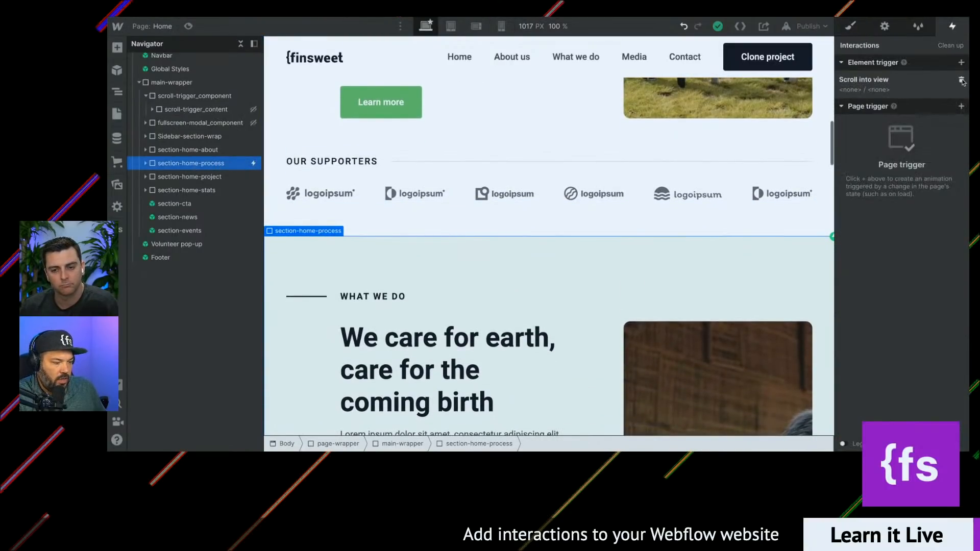
click(961, 81)
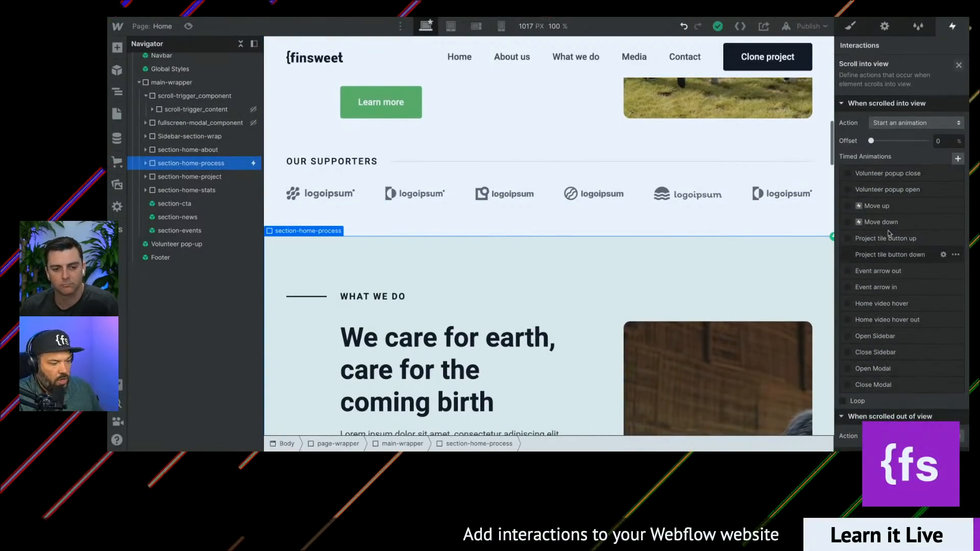
click(958, 65)
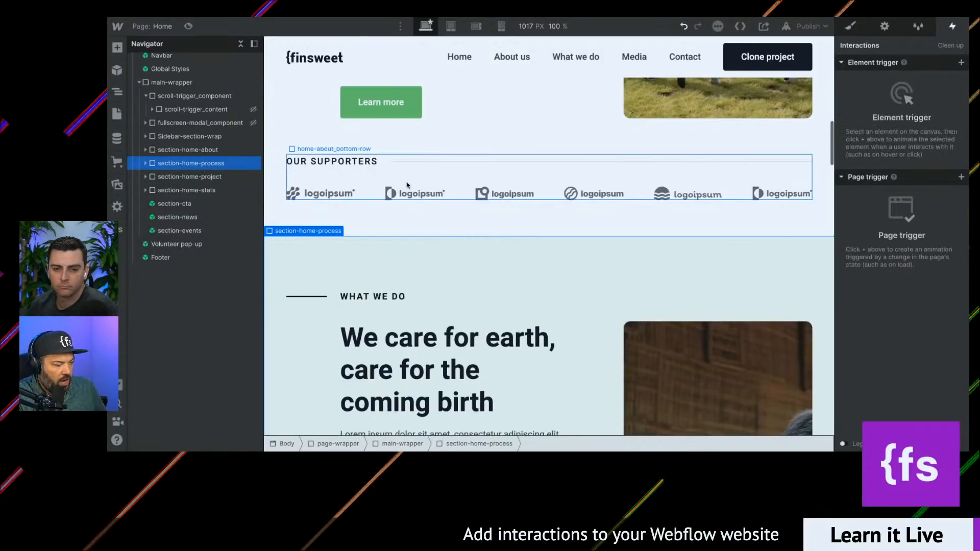
Step: Examine the page between the header and the What We Do section, with section-home-process selected as the scroll target
scroll(406, 185, up, 10)
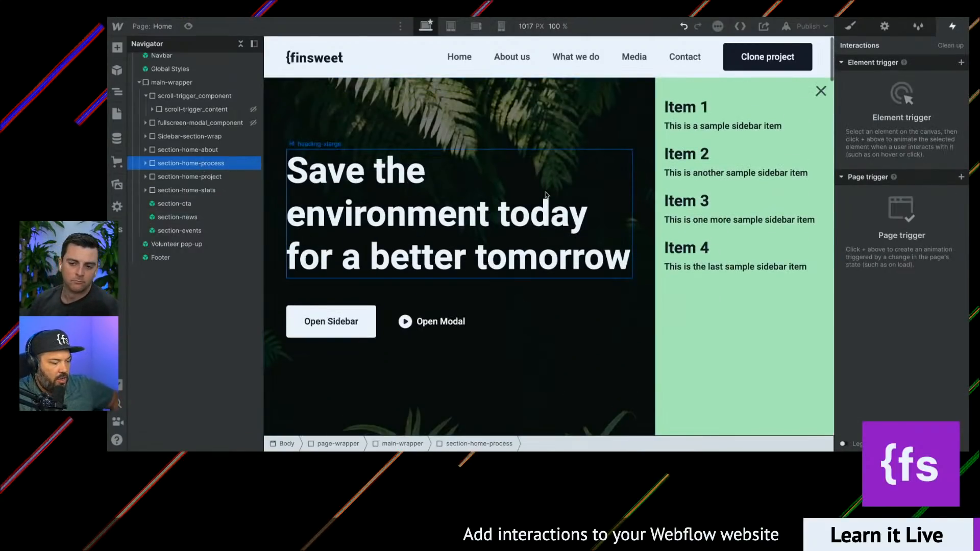
scroll(570, 260, down, 10)
scroll(570, 260, up, 3)
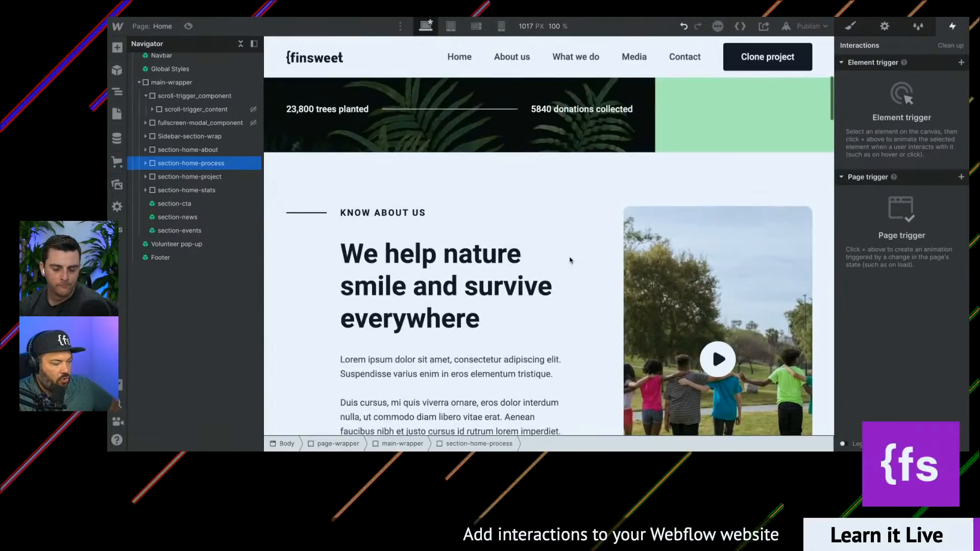
scroll(570, 260, down, 9)
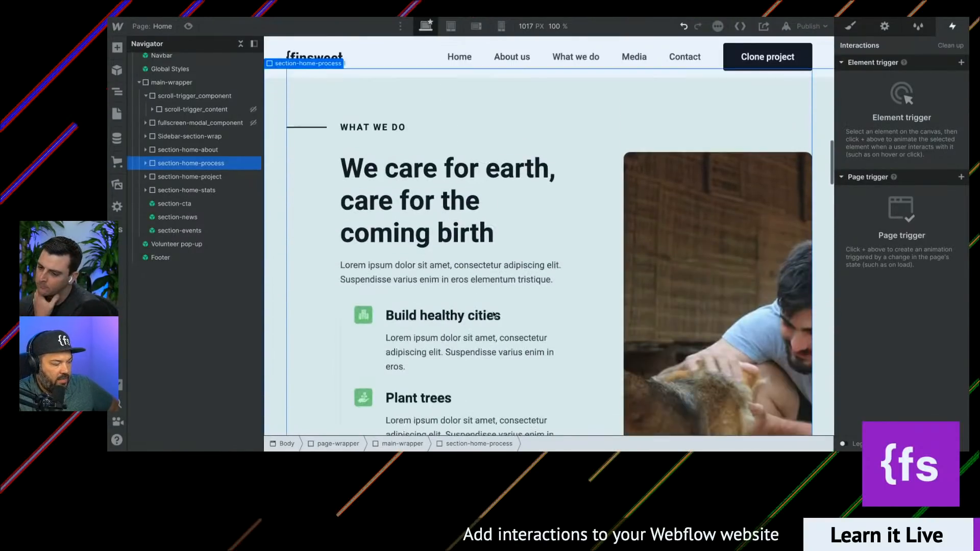
click(283, 177)
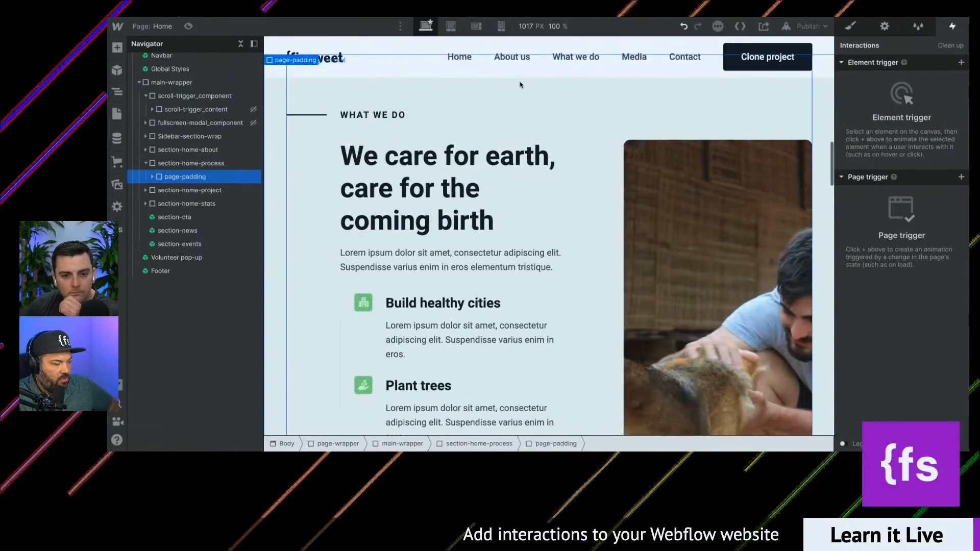
click(183, 168)
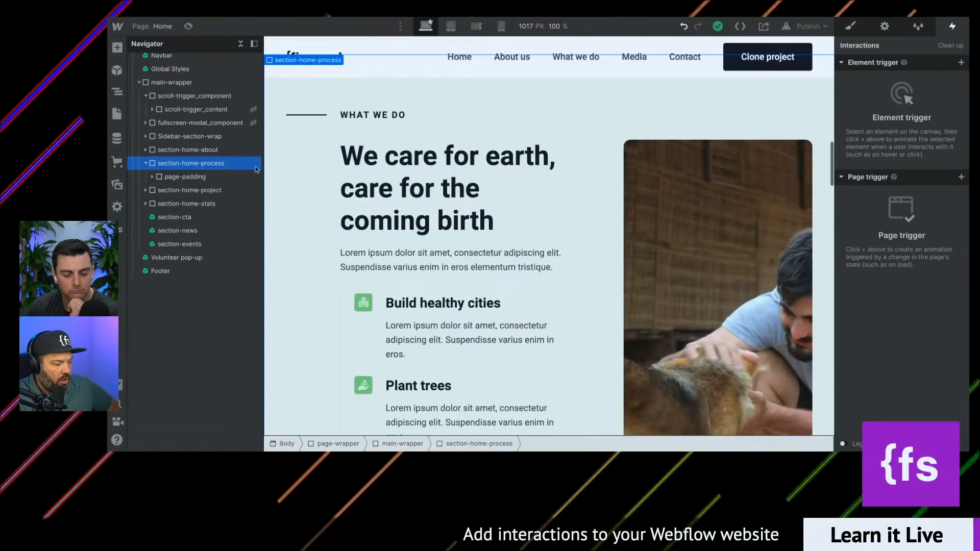
scroll(430, 223, down, 3)
scroll(431, 223, up, 1)
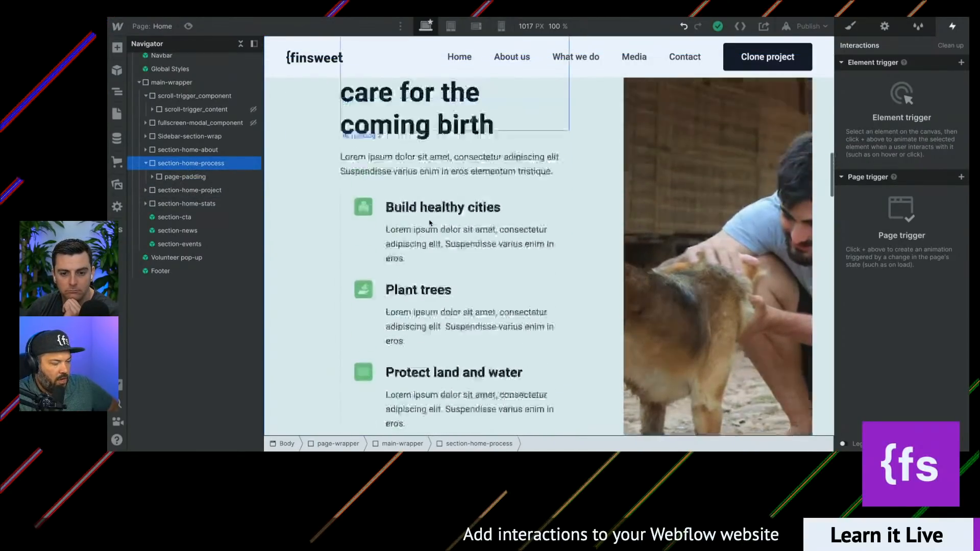
scroll(430, 223, up, 10)
scroll(430, 223, down, 6)
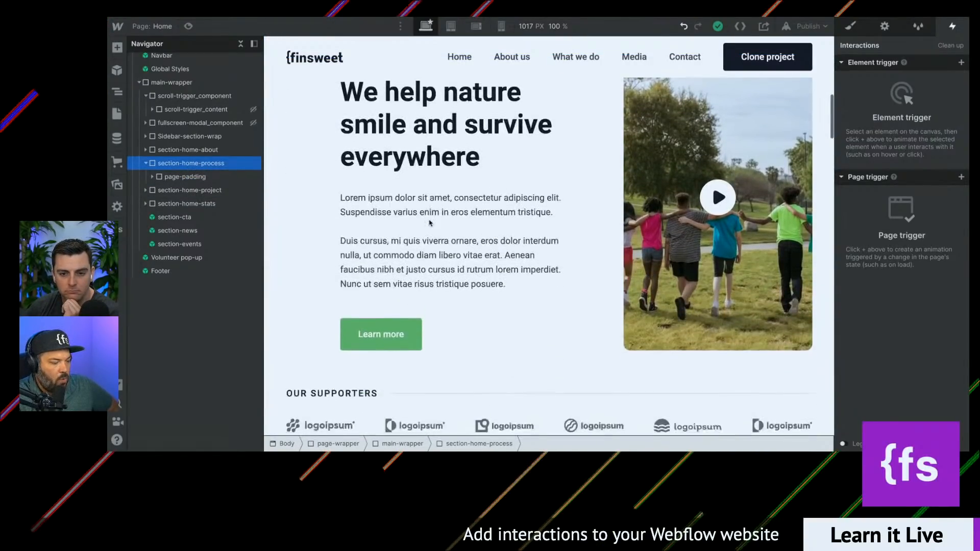
scroll(525, 250, up, 6)
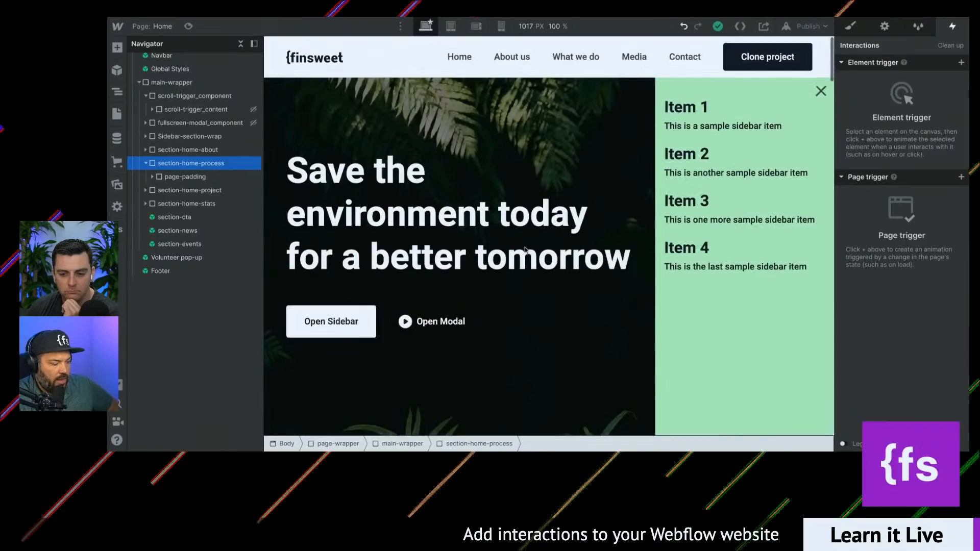
Step: Set the display of scroll-trigger_content to Block
click(187, 98)
click(218, 109)
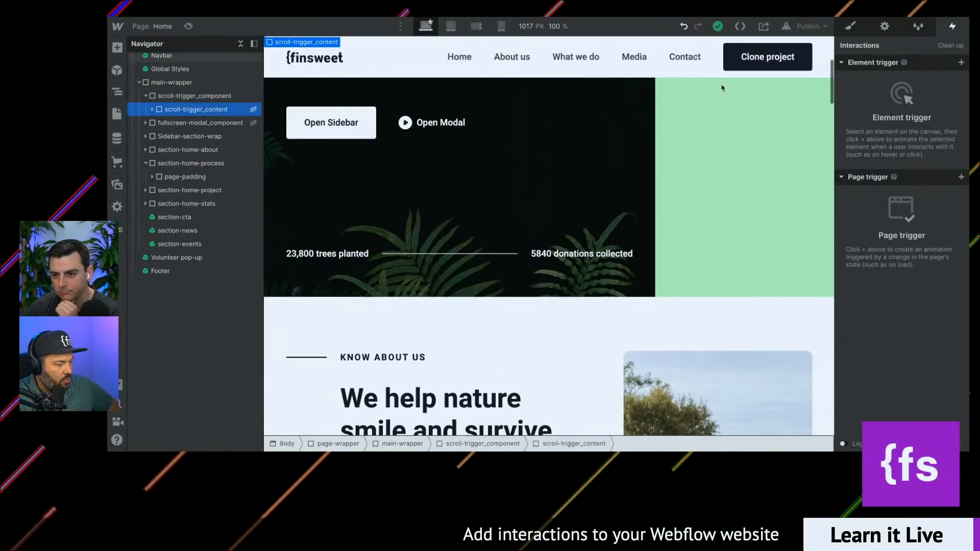
key(s)
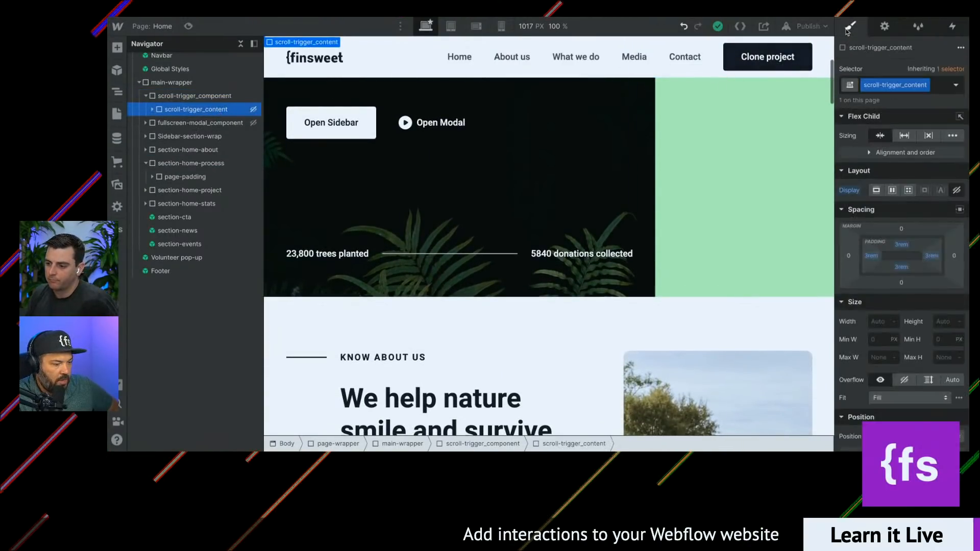
click(891, 190)
click(875, 190)
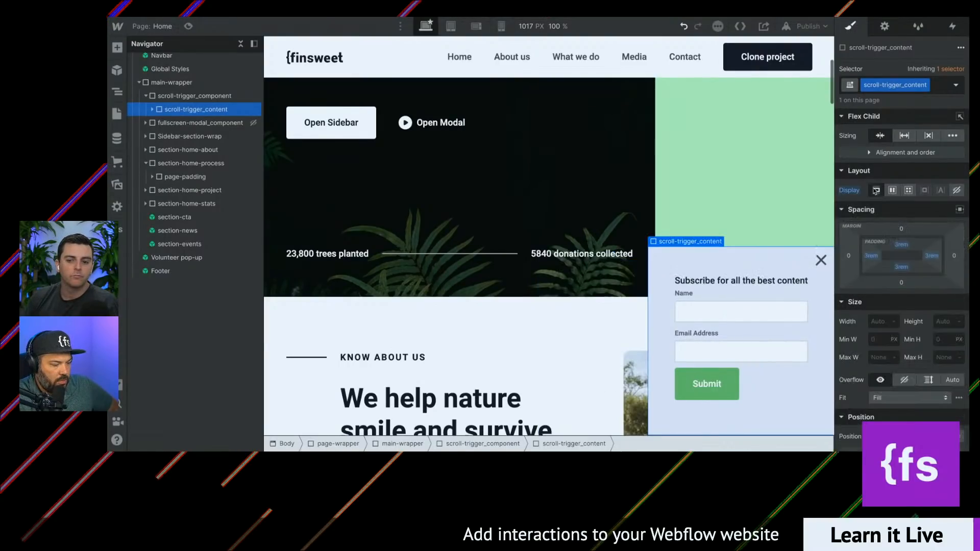
Step: Select section-home-process and show the element triggers available for it
click(189, 191)
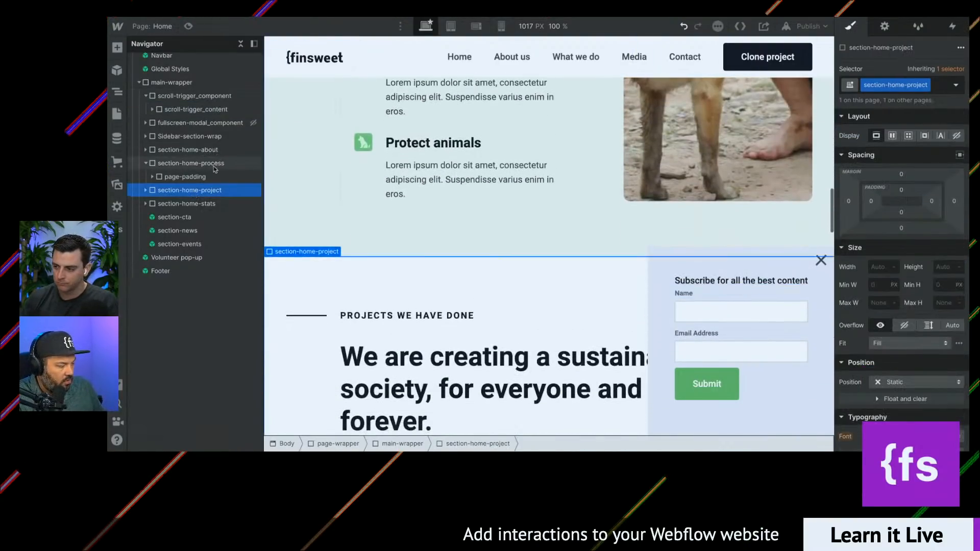
scroll(396, 301, up, 5)
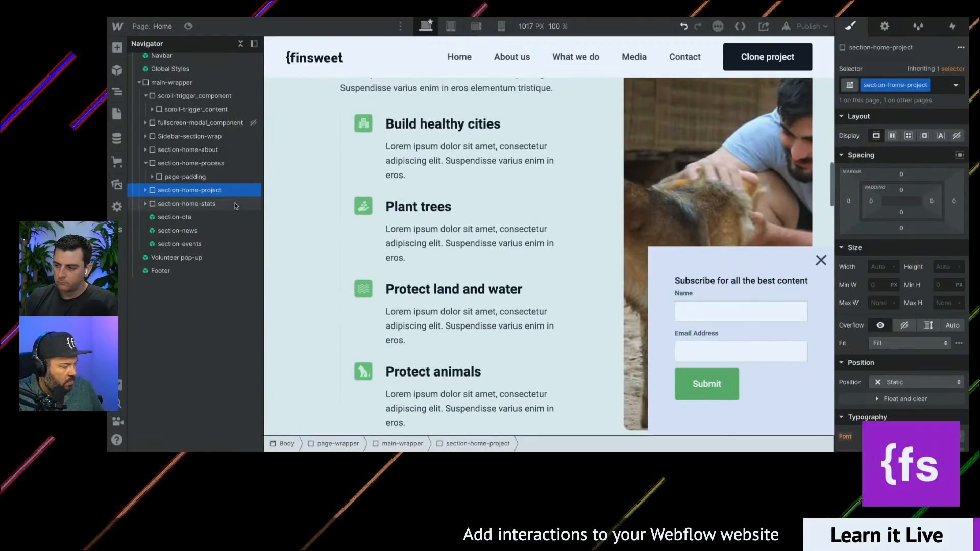
click(224, 163)
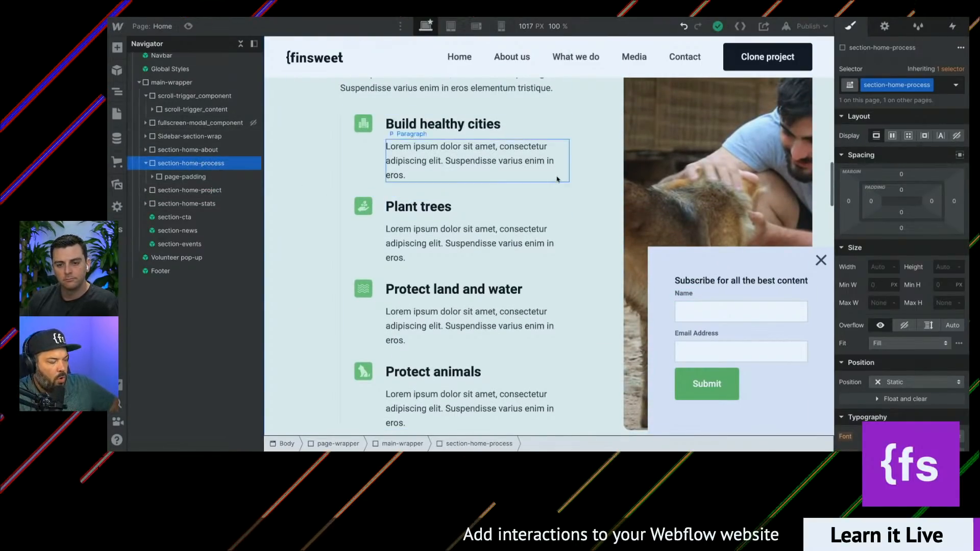
scroll(573, 192, up, 6)
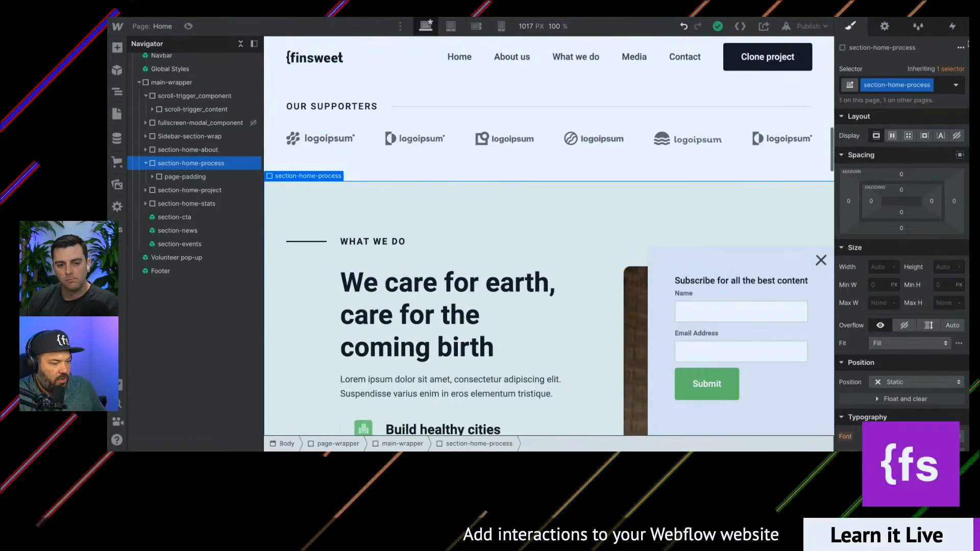
click(952, 26)
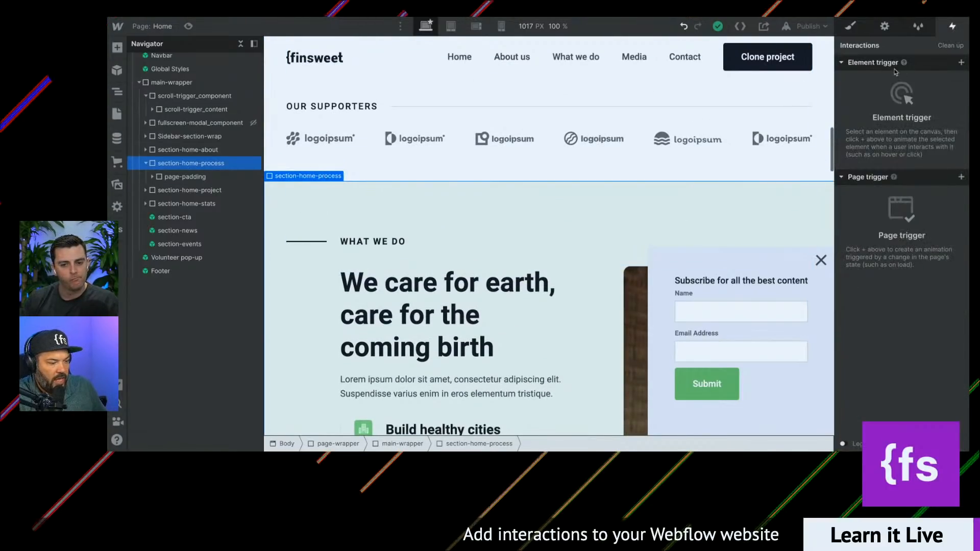
click(961, 63)
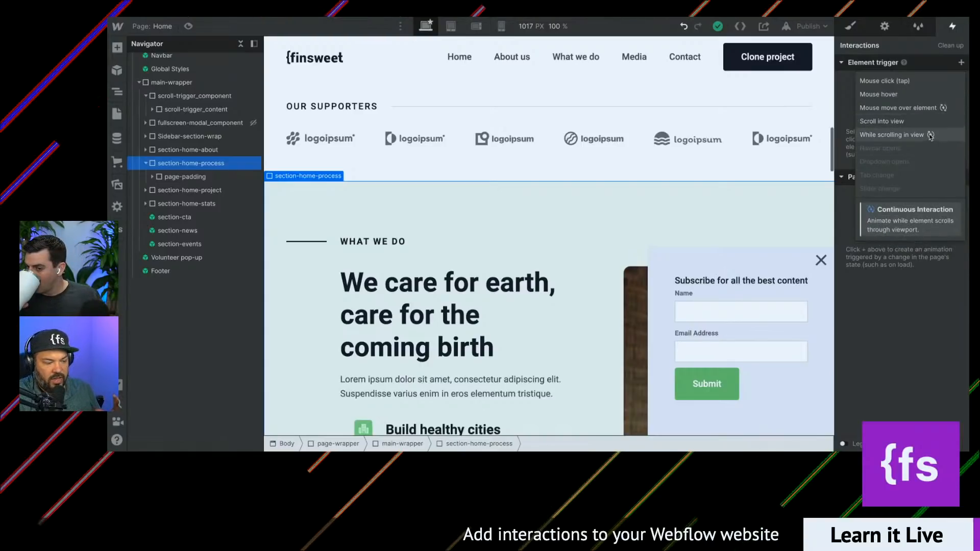
click(843, 62)
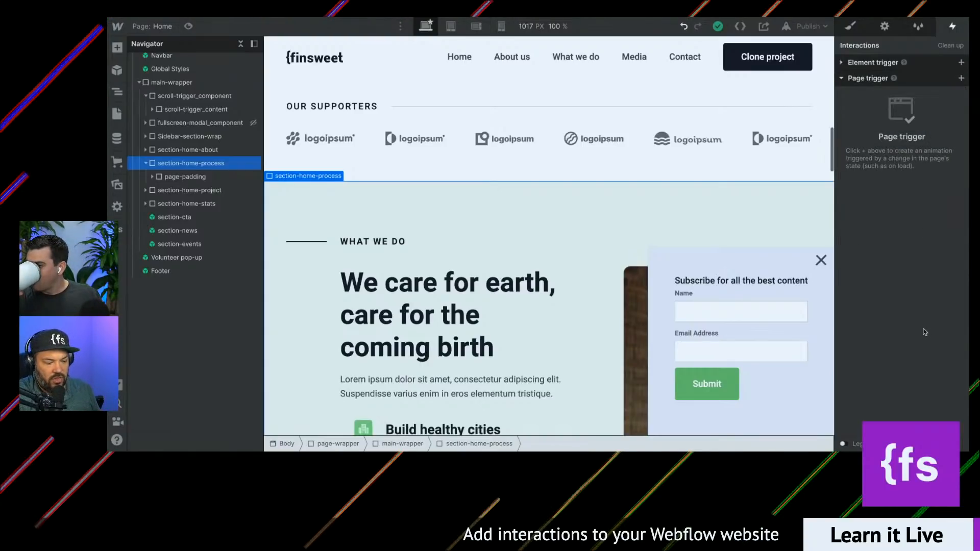
click(857, 63)
click(855, 180)
click(855, 180)
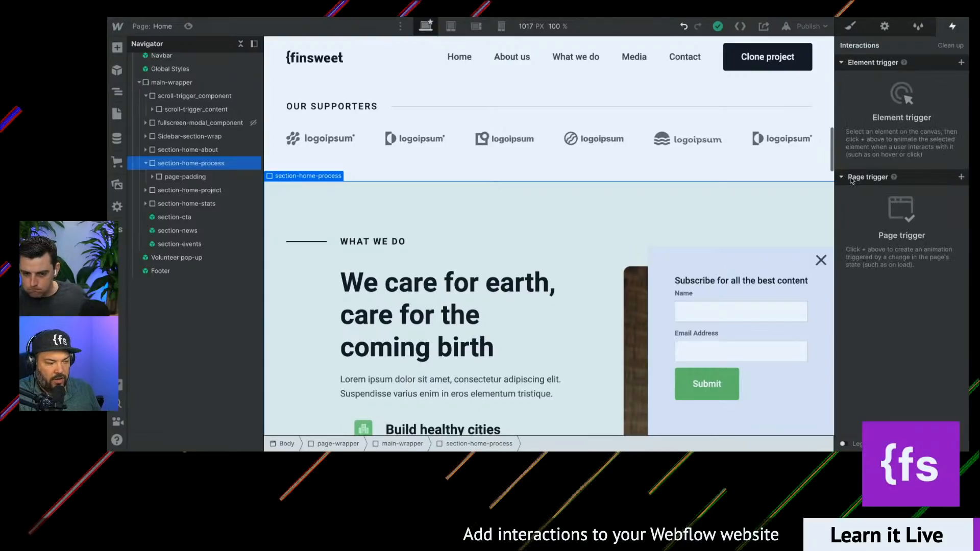
Step: Add a Scroll into view trigger to section-home-process and set its scrolled-into-view action to Start an animation
click(961, 176)
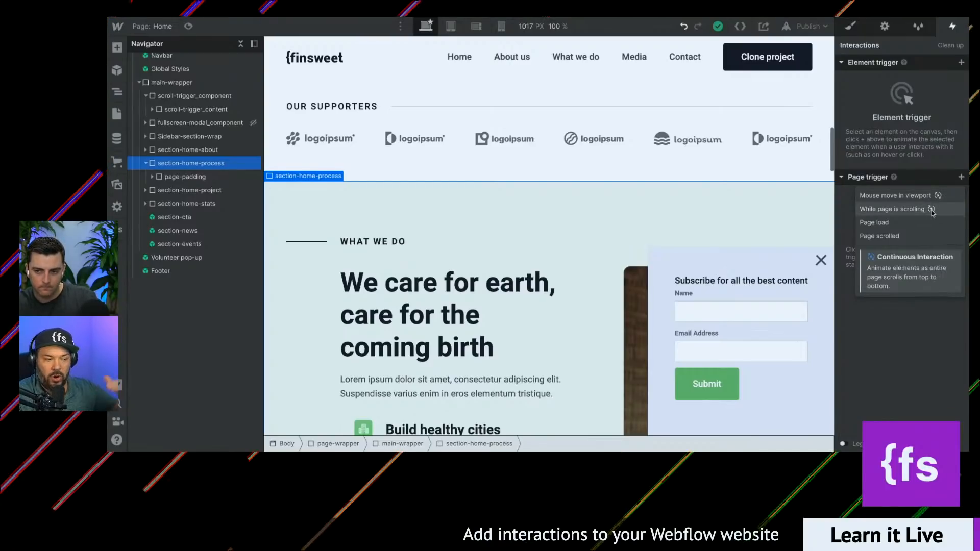
click(896, 99)
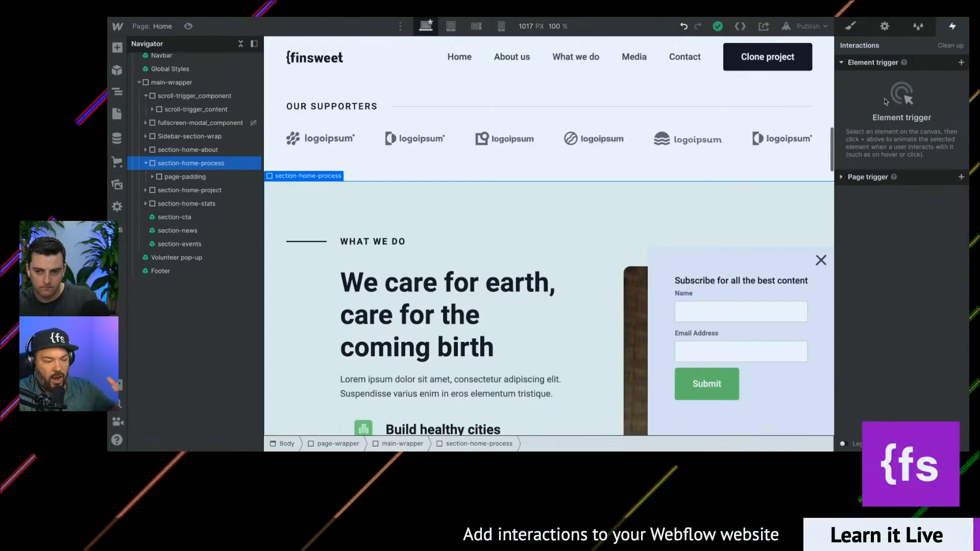
click(961, 63)
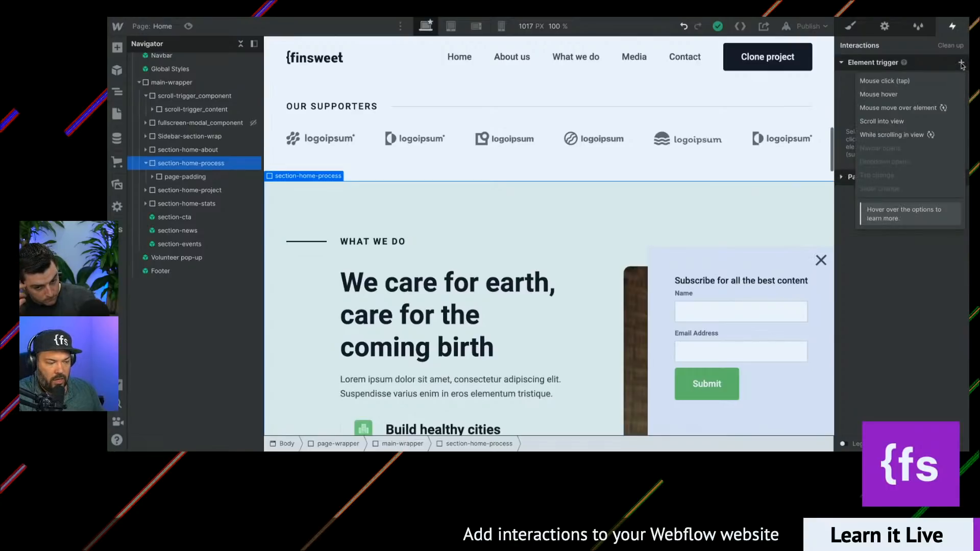
click(901, 122)
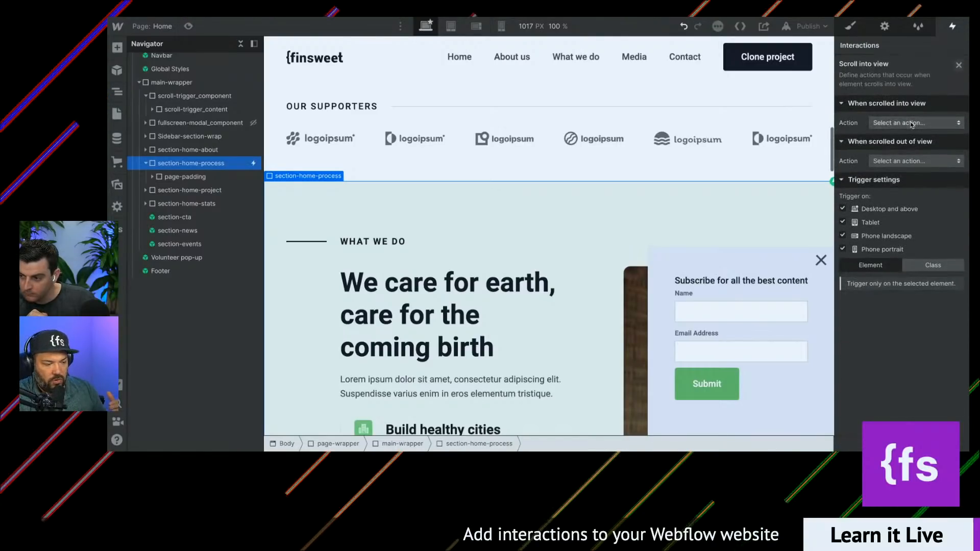
click(910, 123)
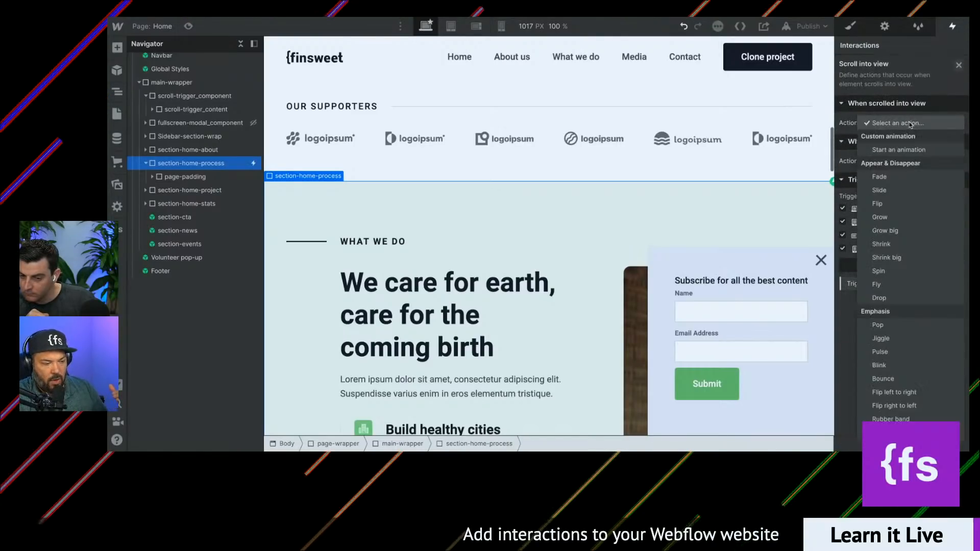
click(902, 150)
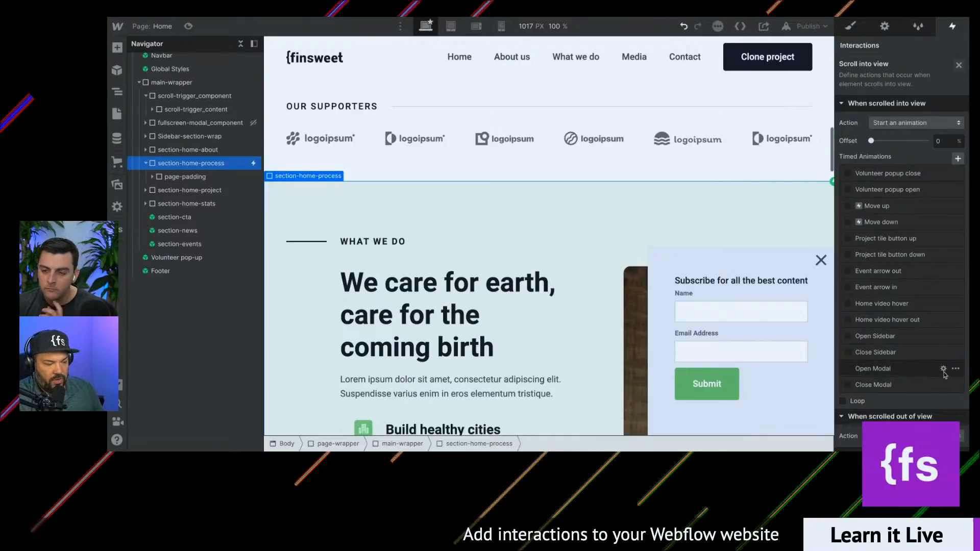
Step: Create a new timed animation named Show CTA for the scrolled-into-view action
click(957, 159)
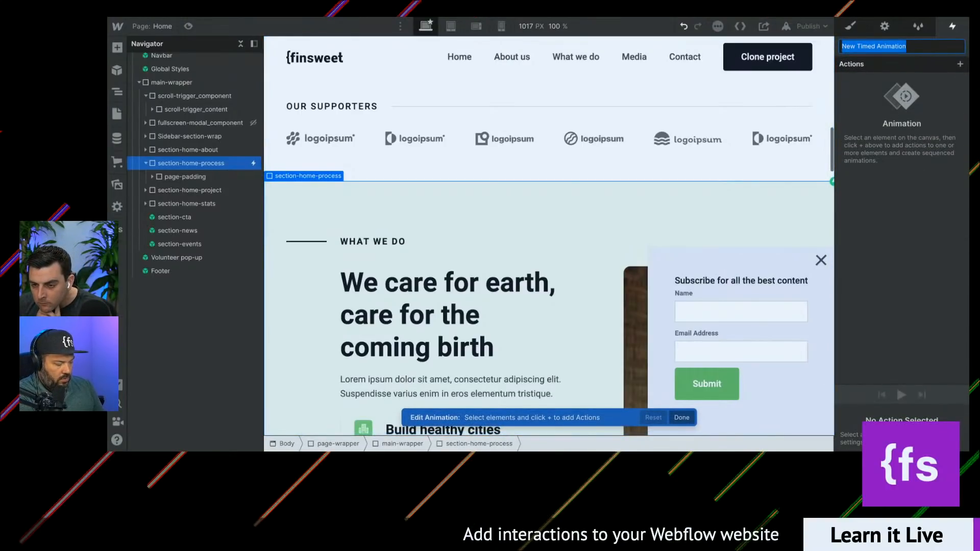
text(Show CTA)
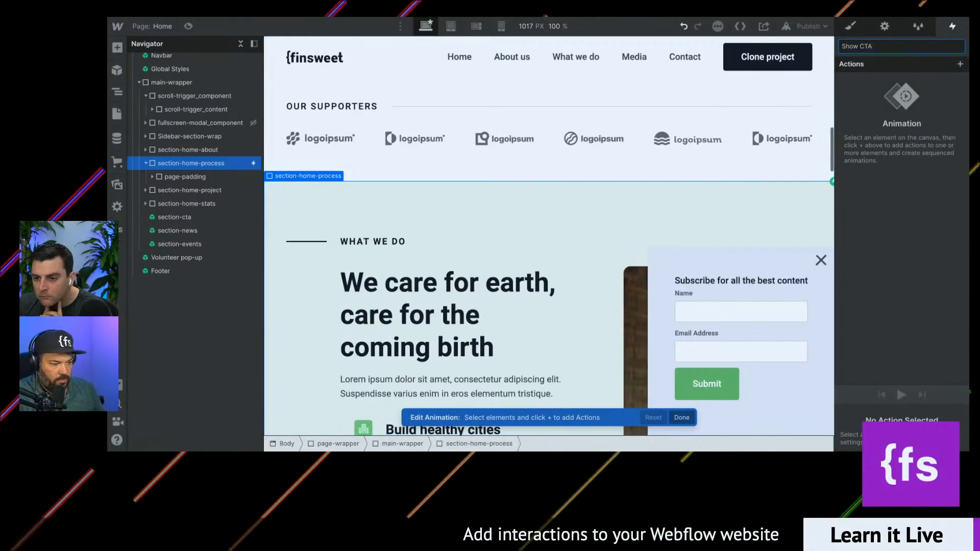
key(Return)
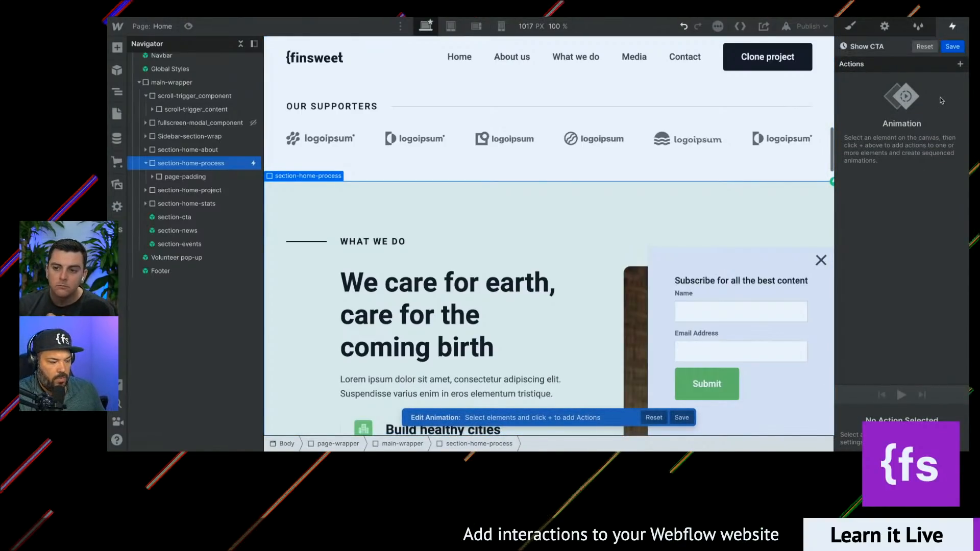
click(681, 259)
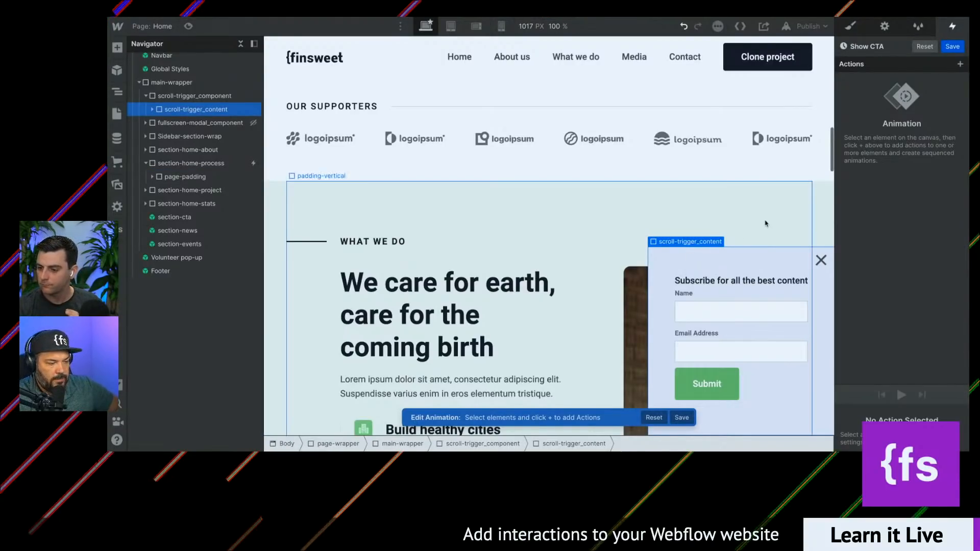
click(960, 63)
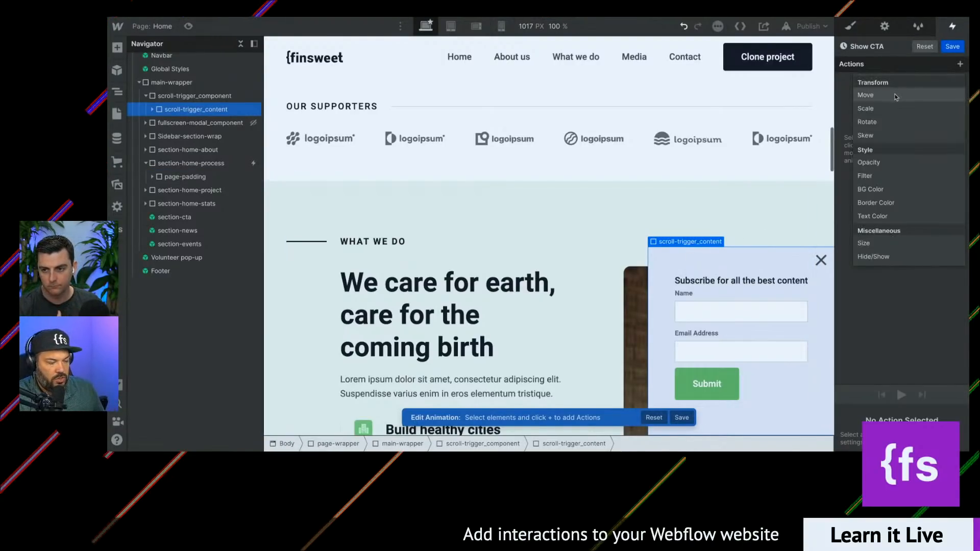
click(904, 258)
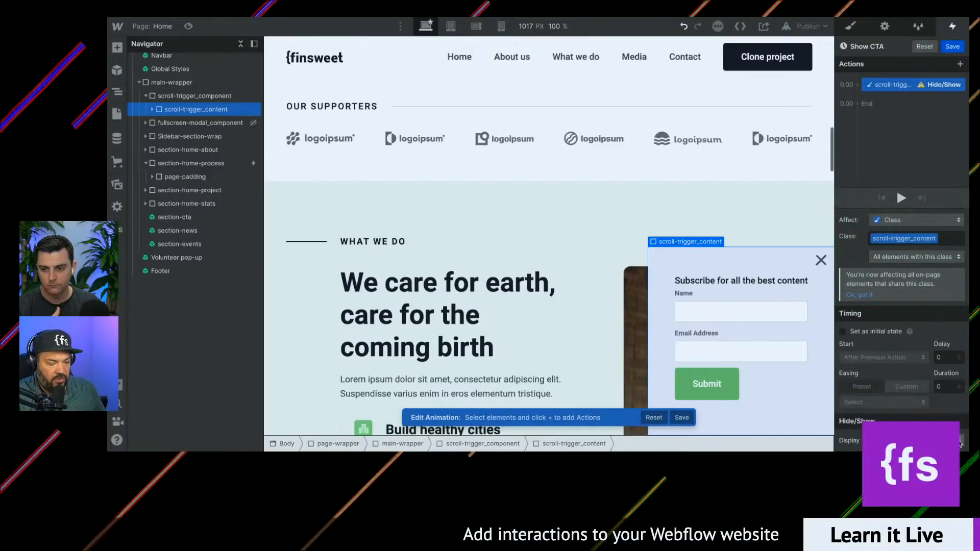
click(960, 442)
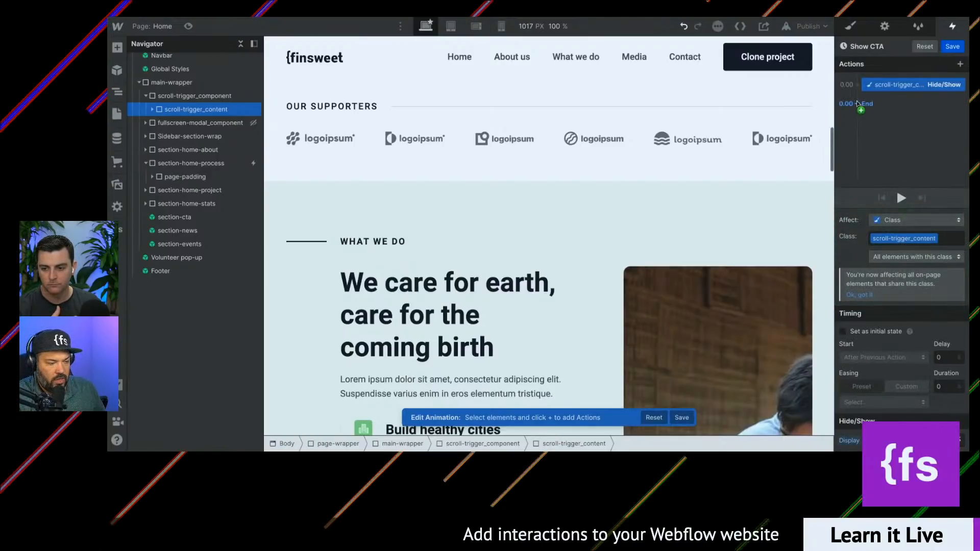
click(858, 84)
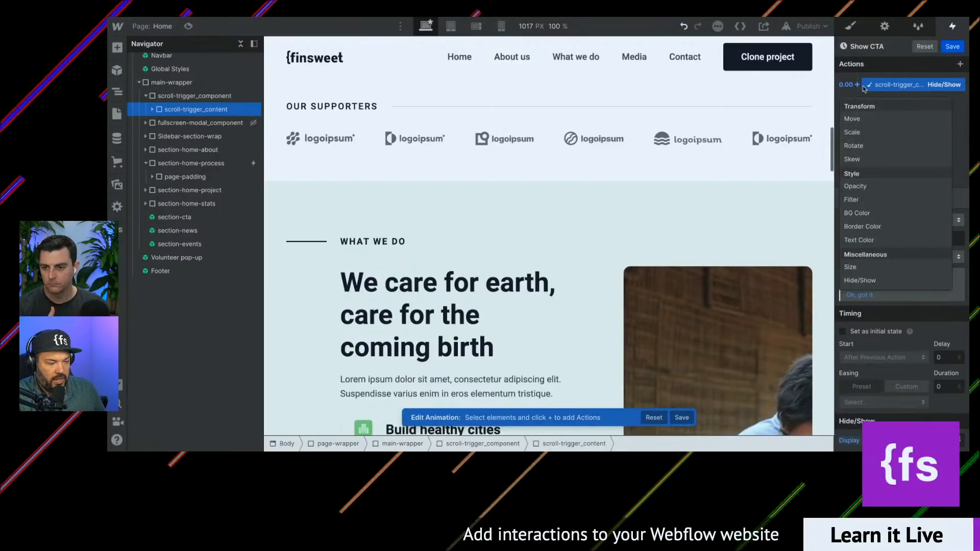
click(897, 186)
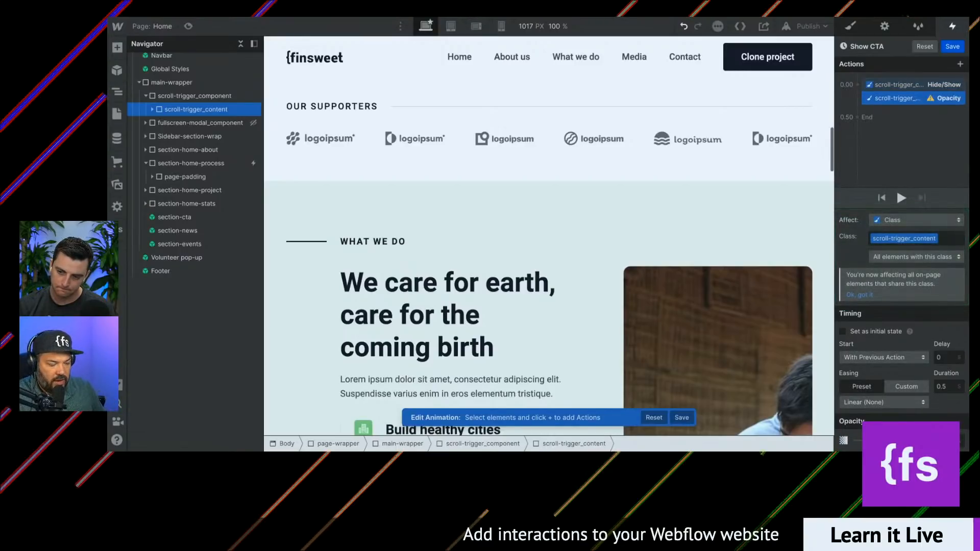
click(857, 86)
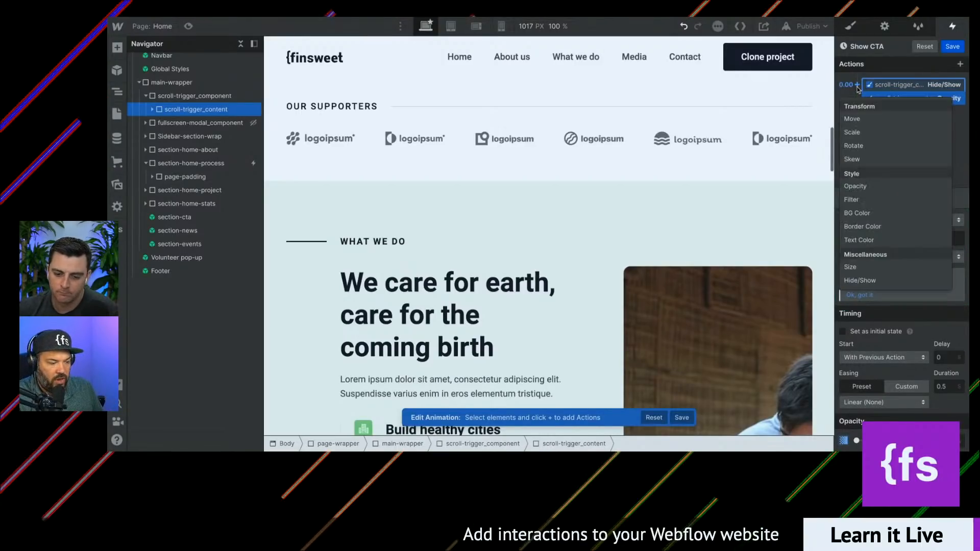
click(865, 121)
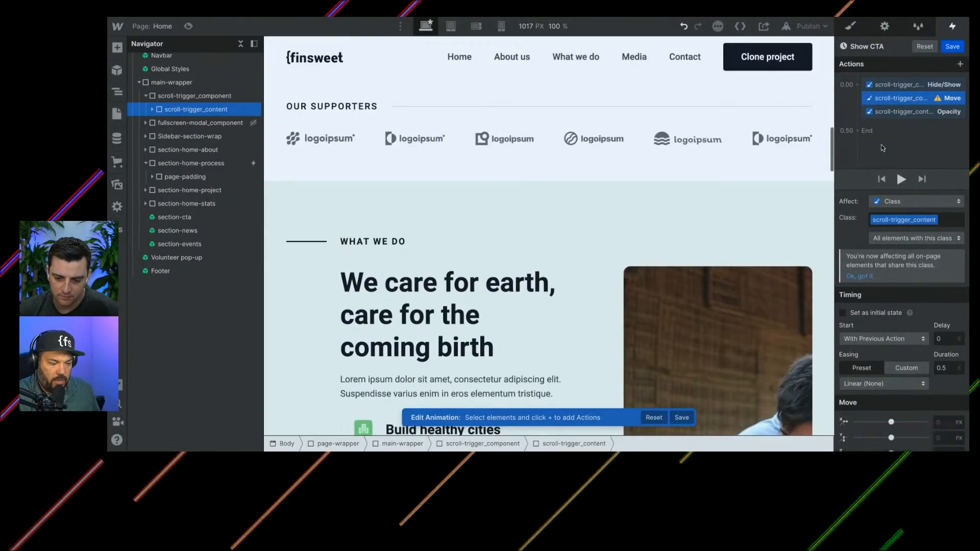
click(910, 85)
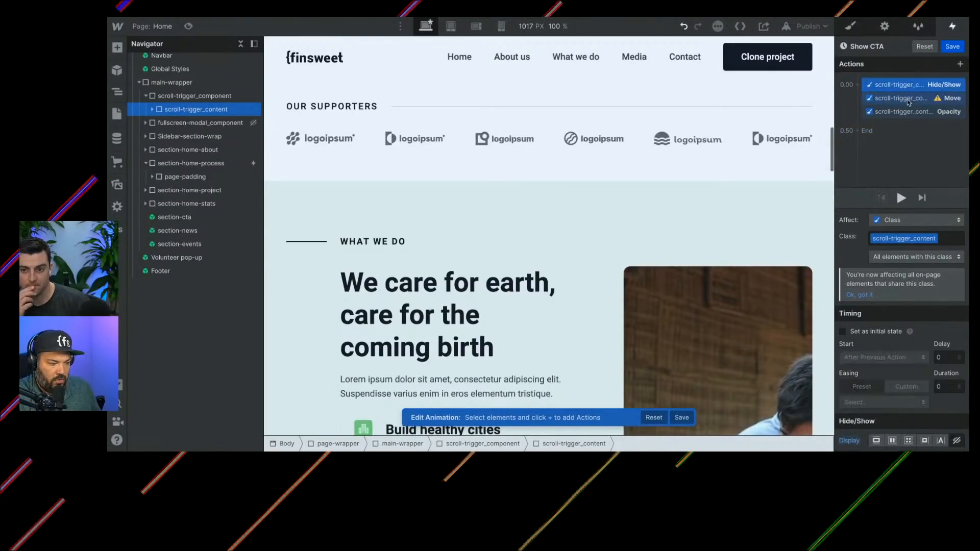
shift+click(904, 115)
key(Delete)
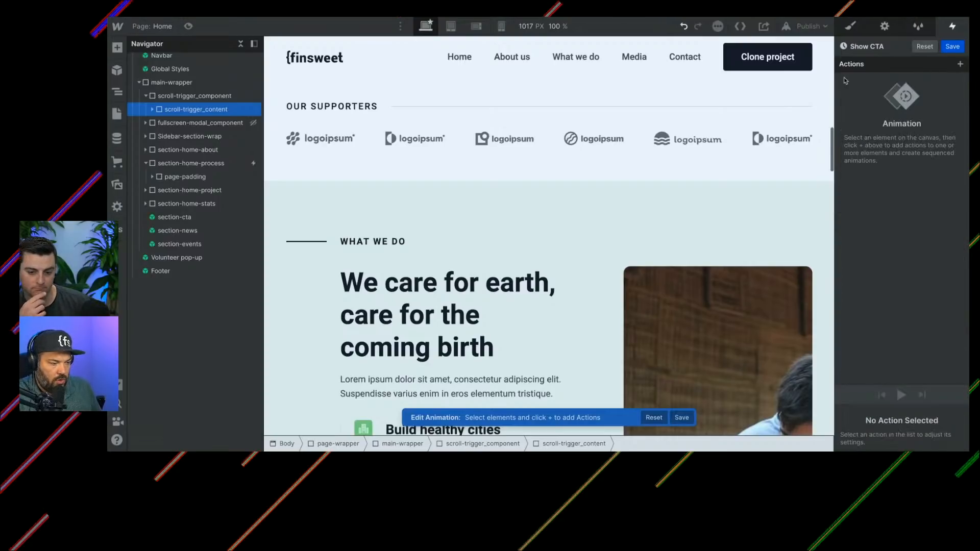
click(961, 63)
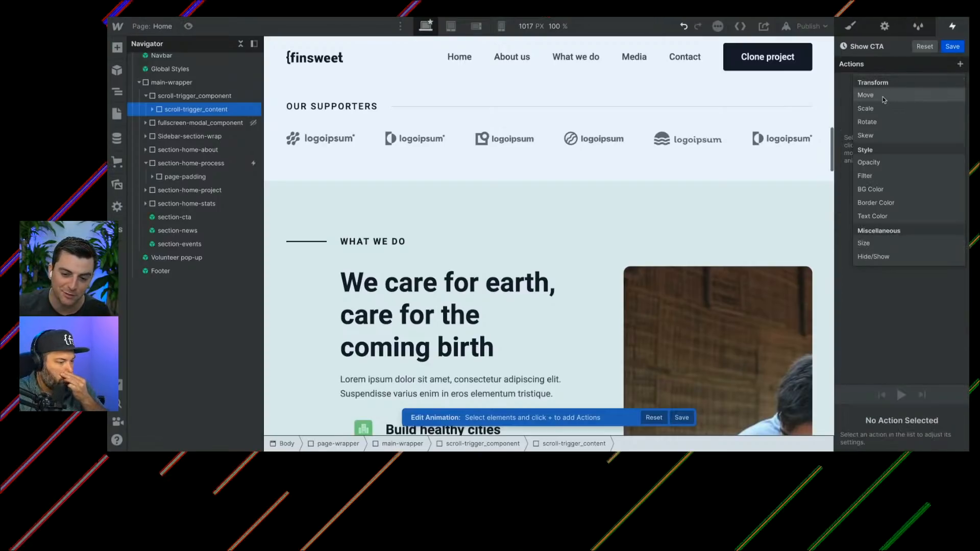
click(789, 192)
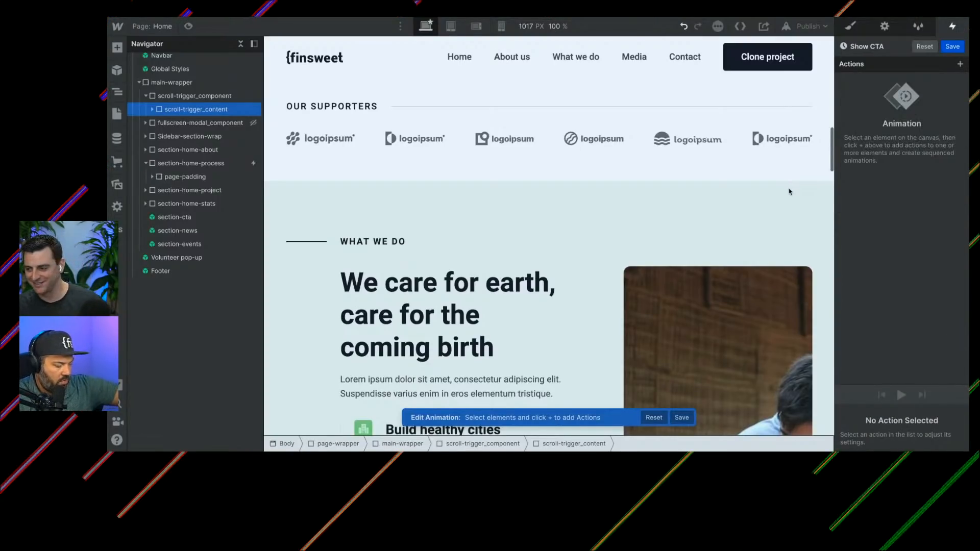
Step: Enlarge the interface, select section-home-process and save the Show CTA animation
key(super+plus)
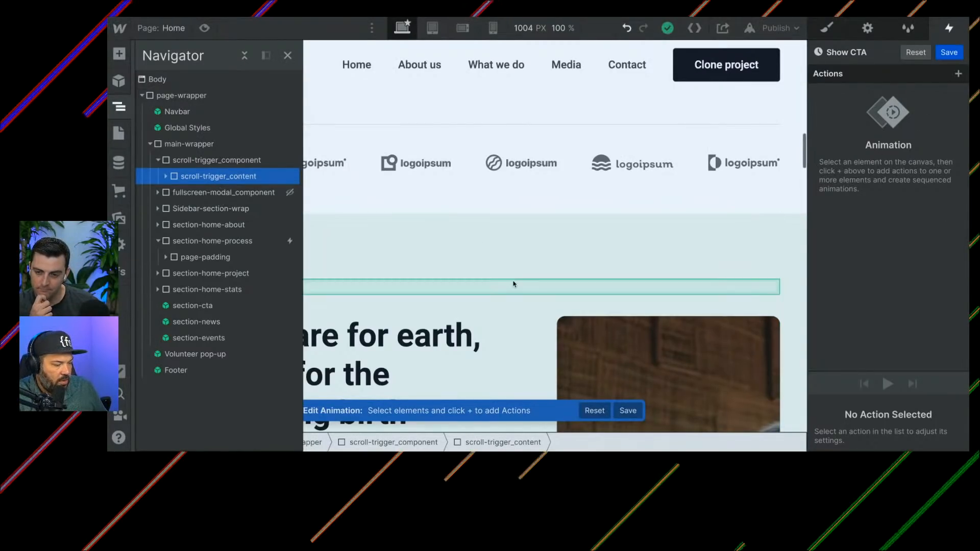
scroll(514, 284, down, 3)
scroll(514, 285, up, 2)
scroll(513, 284, up, 3)
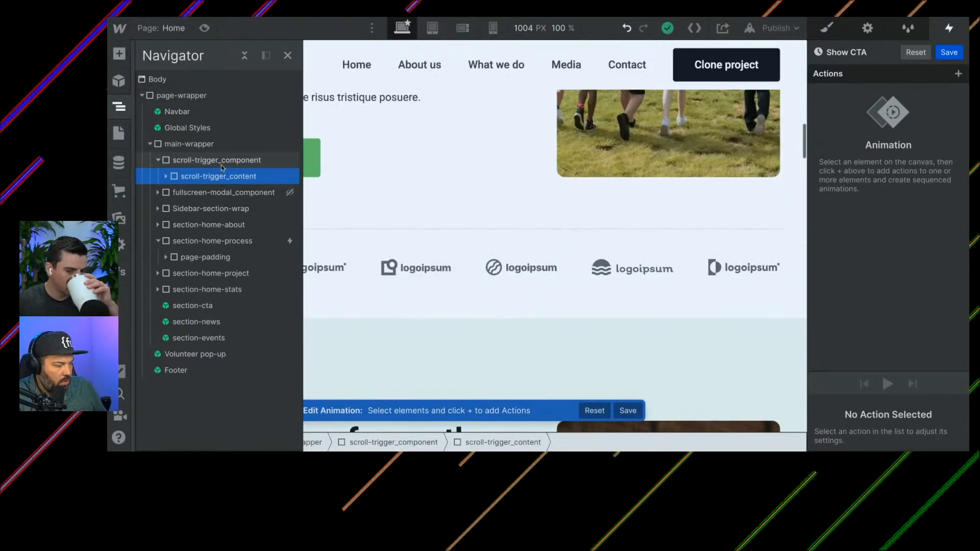
click(222, 243)
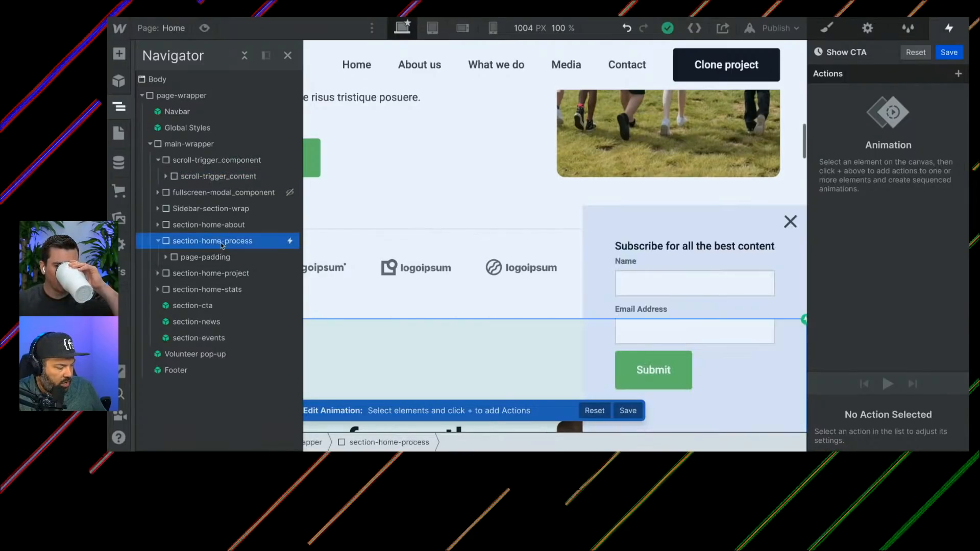
click(951, 54)
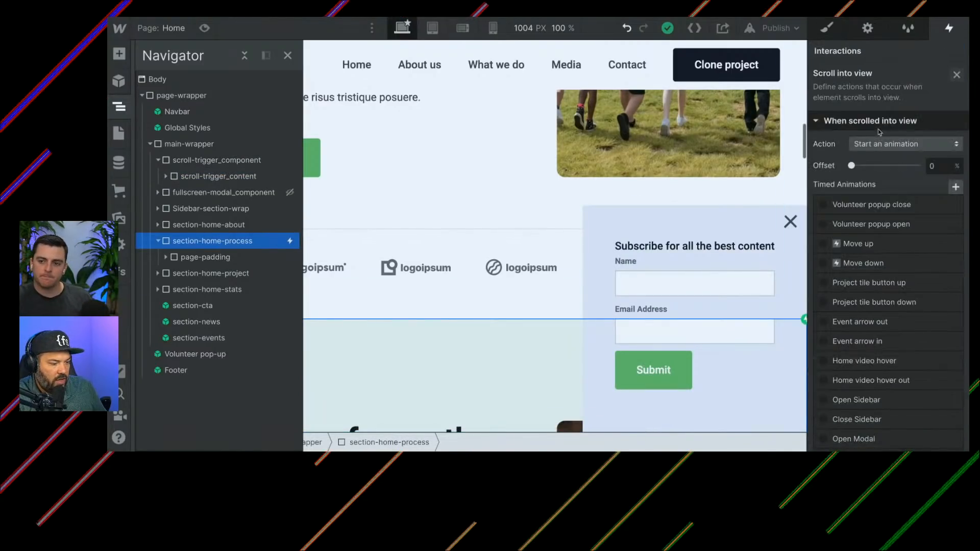
Step: Reopen the Show CTA animation for editing from the Scroll into view trigger of section-home-process
click(956, 75)
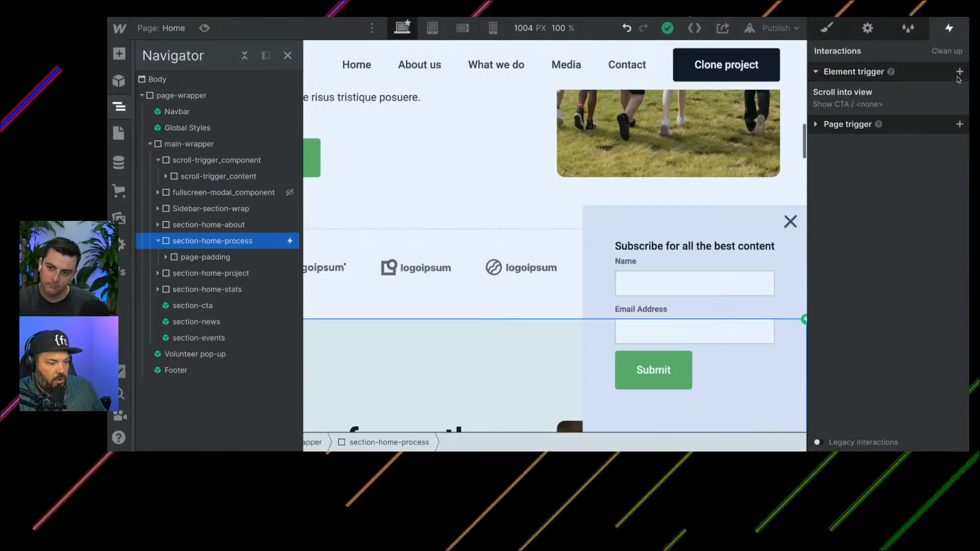
click(870, 108)
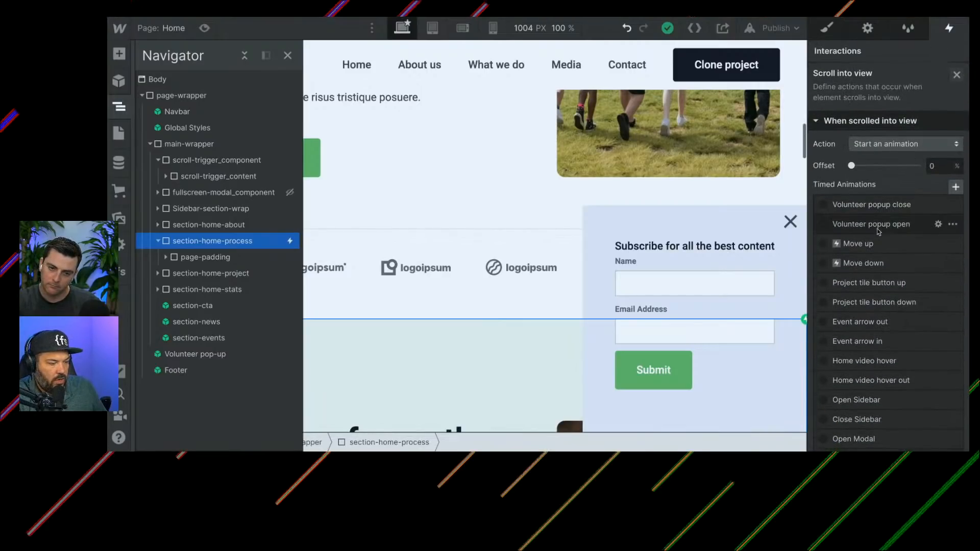
scroll(905, 286, down, 5)
scroll(905, 302, down, 1)
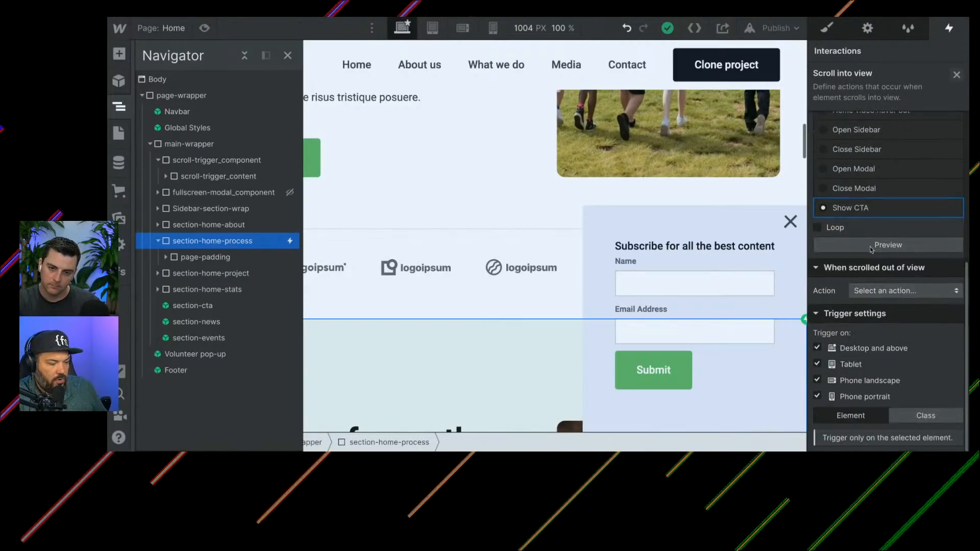
click(866, 209)
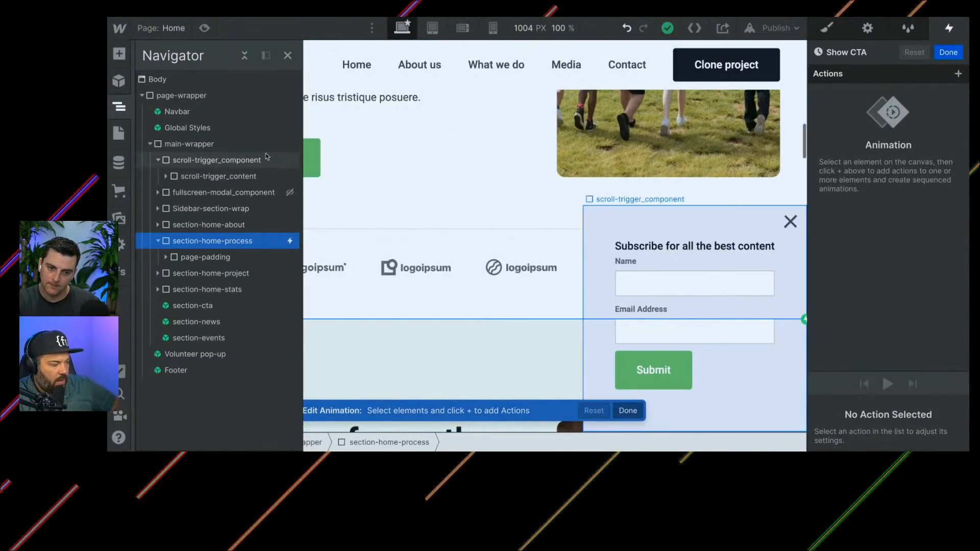
Step: Add a Hide/Show action for scroll-trigger_content, set as initial state with its display set to None
click(590, 235)
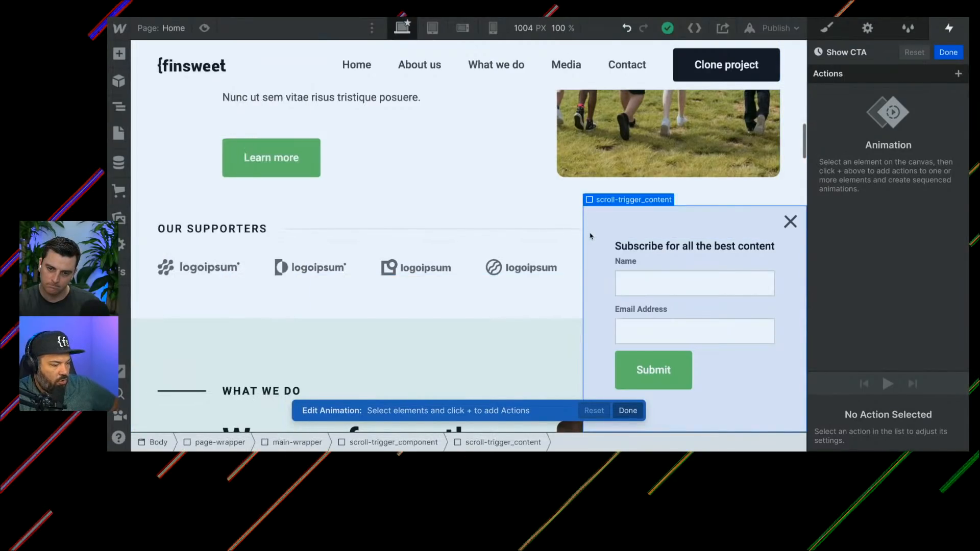
click(958, 74)
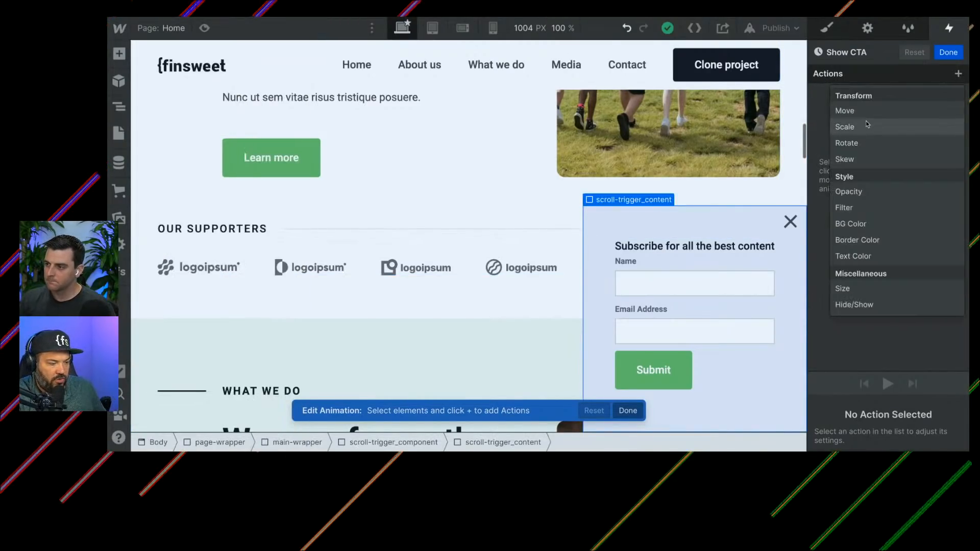
click(867, 304)
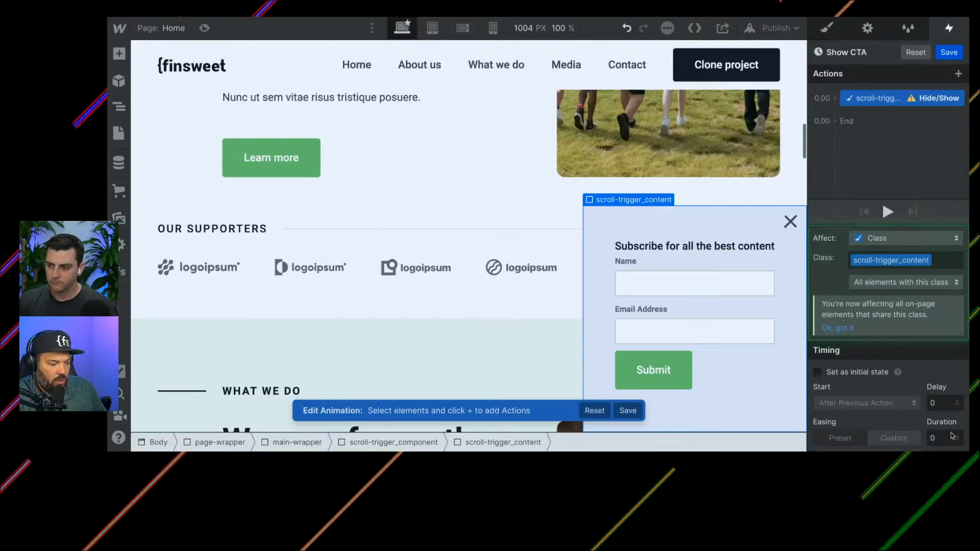
scroll(922, 402, down, 1)
click(816, 306)
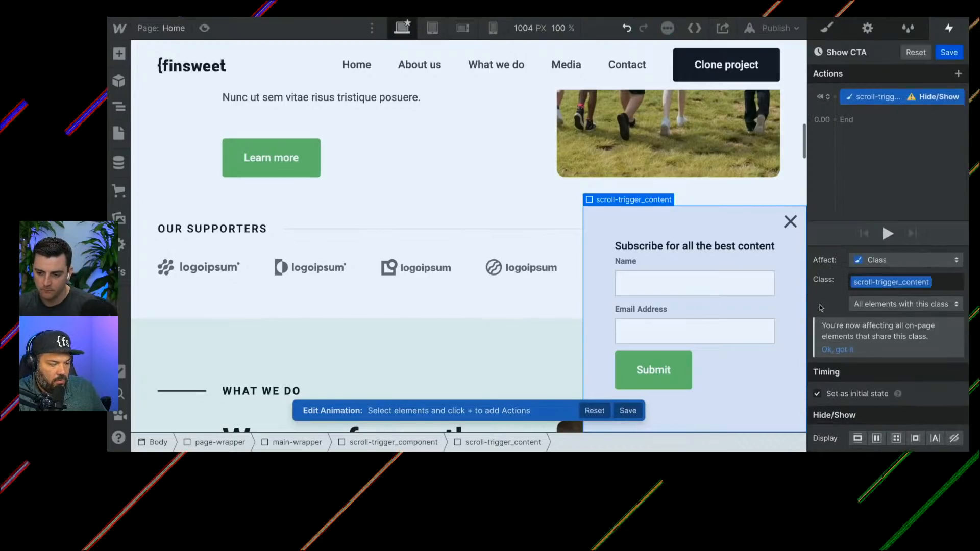
click(954, 438)
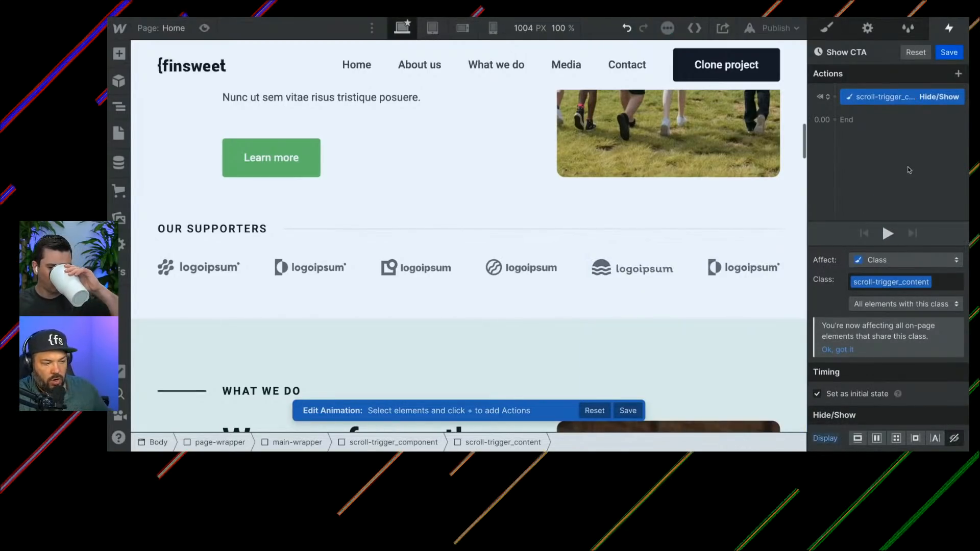
Step: Add initial-state actions to scroll-trigger_content: Opacity at 0% and Move with a Y offset of 100%
click(835, 96)
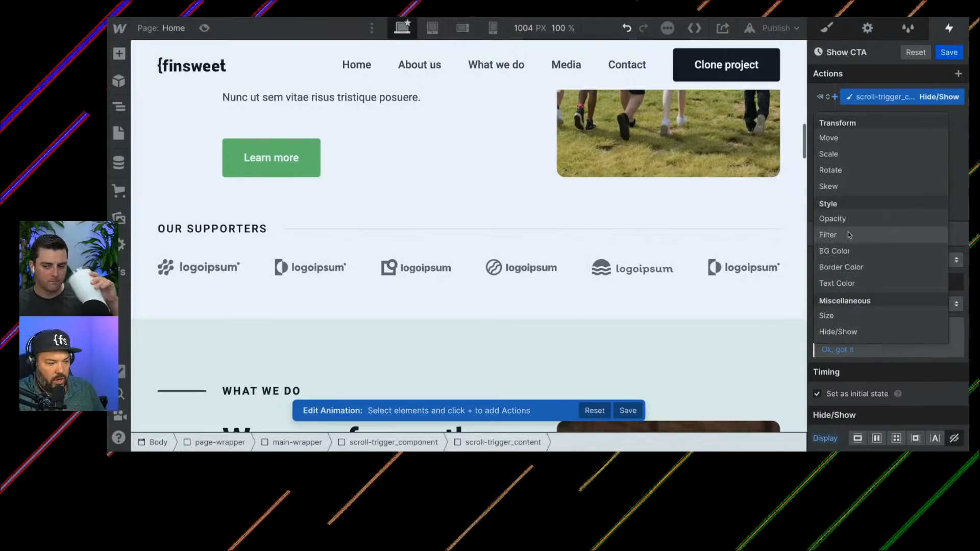
click(832, 219)
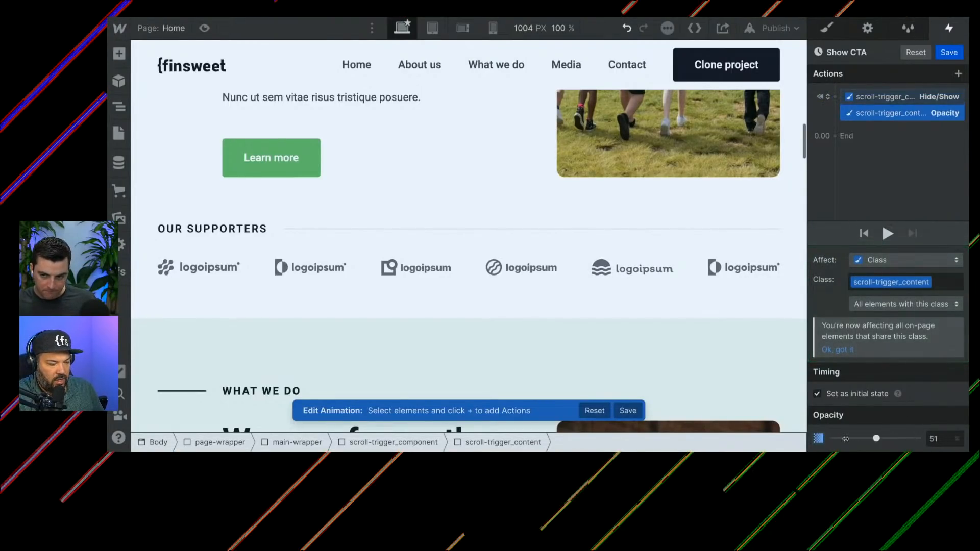
click(834, 97)
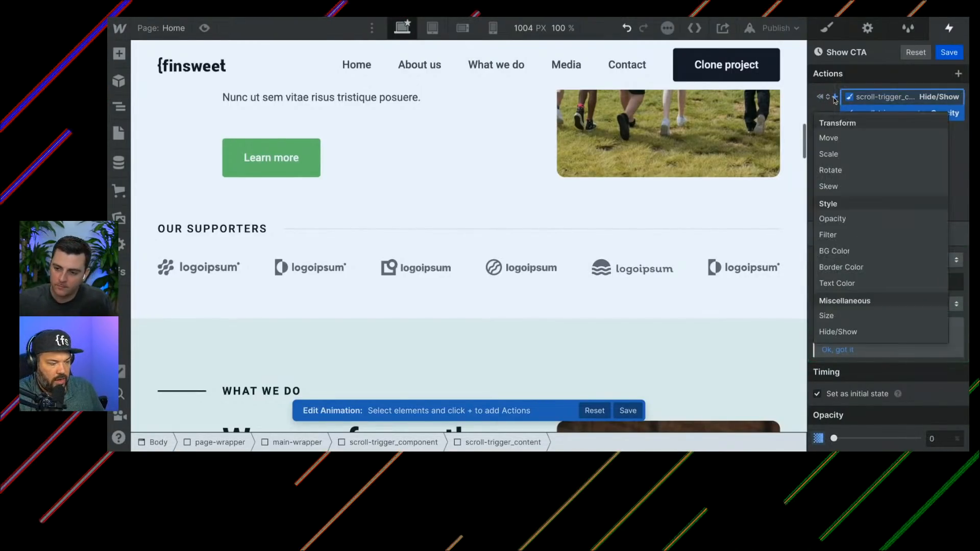
click(828, 138)
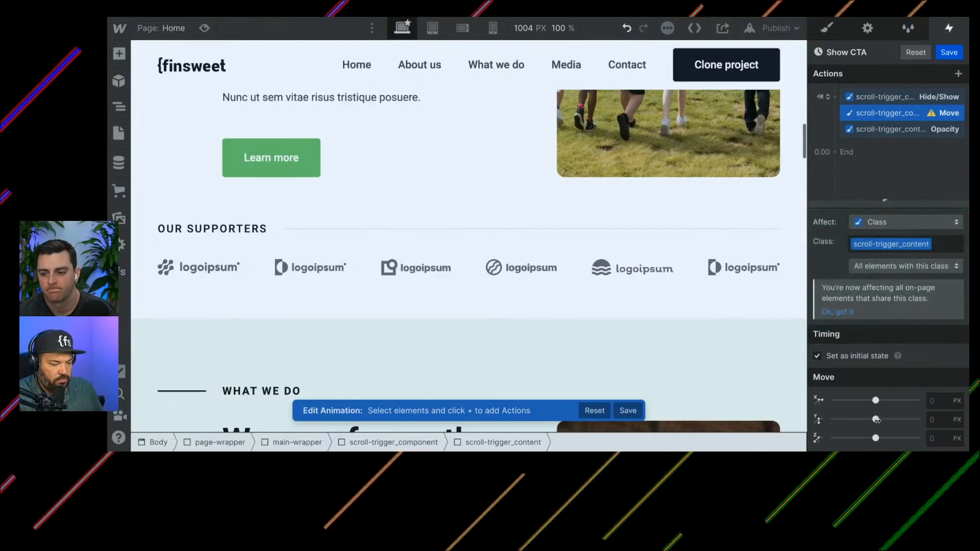
drag(876, 420, 886, 420)
click(945, 422)
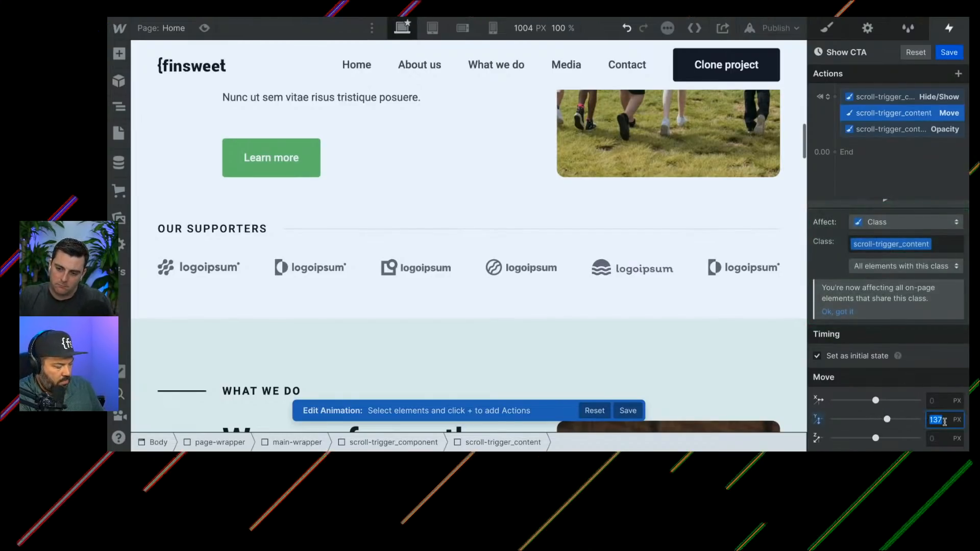
text(100)
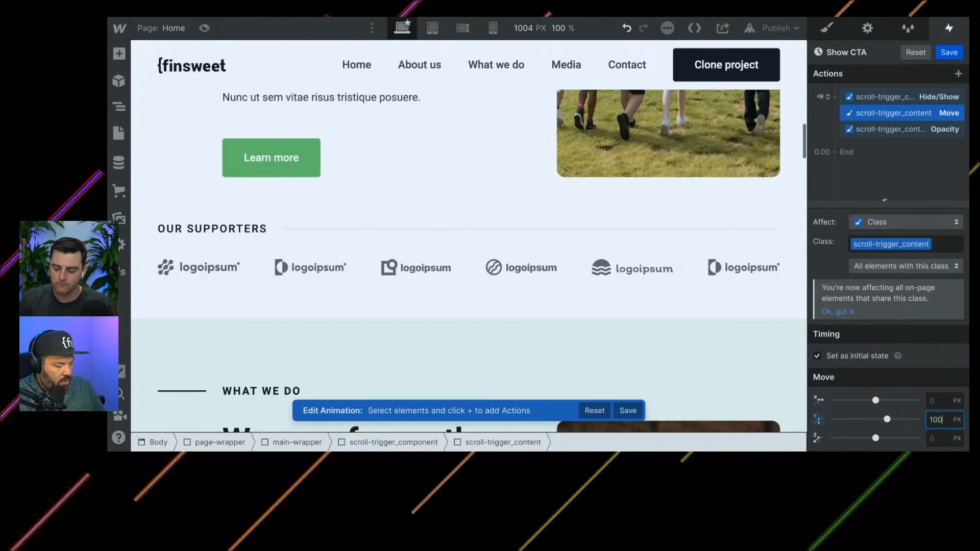
text(%)
key(Tab)
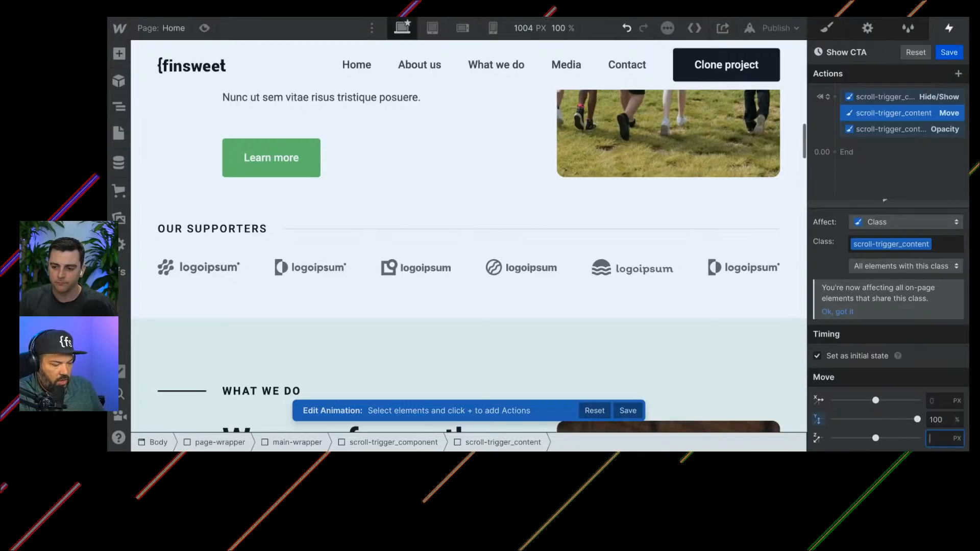
Step: Duplicate the Hide/Show, Move and Opacity actions as a timed set and set the duplicated Hide/Show display to Block
shift+click(869, 96)
shift+click(872, 130)
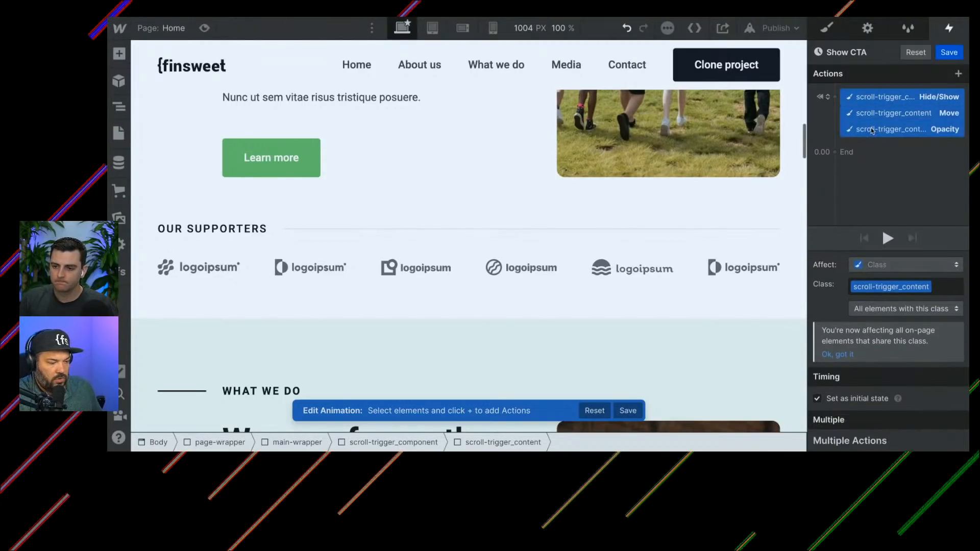
right_click(872, 129)
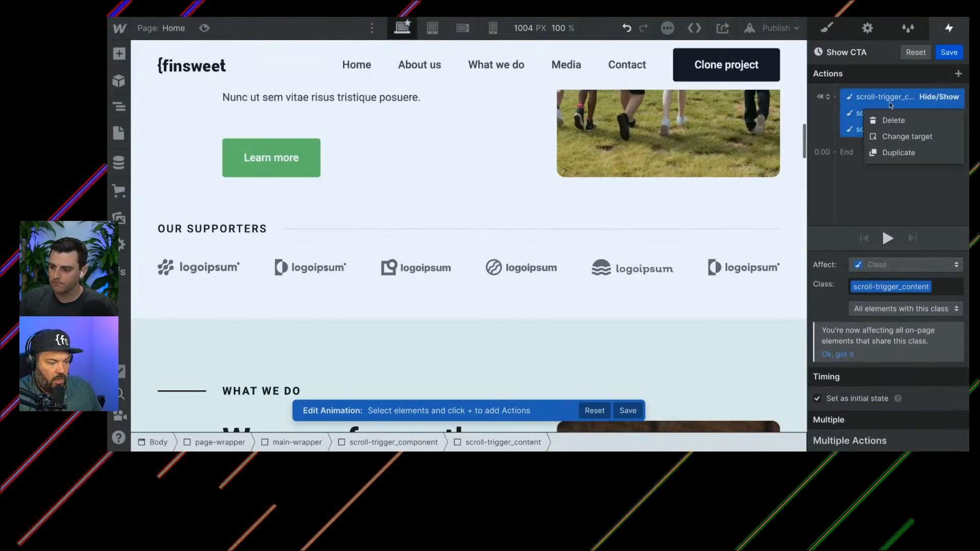
click(899, 152)
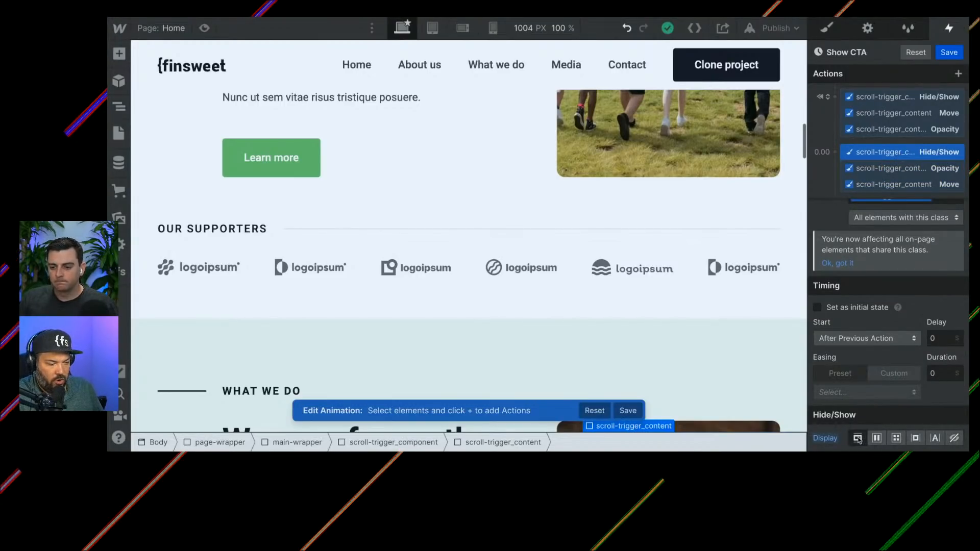
Step: Set the duplicated Opacity action of scroll-trigger_content to 100%
click(902, 168)
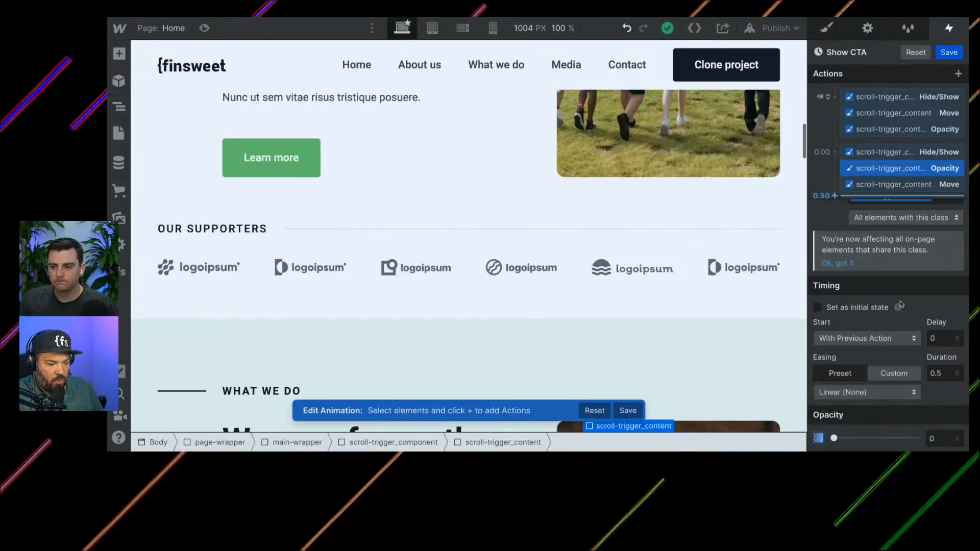
click(935, 440)
text(100)
key(Return)
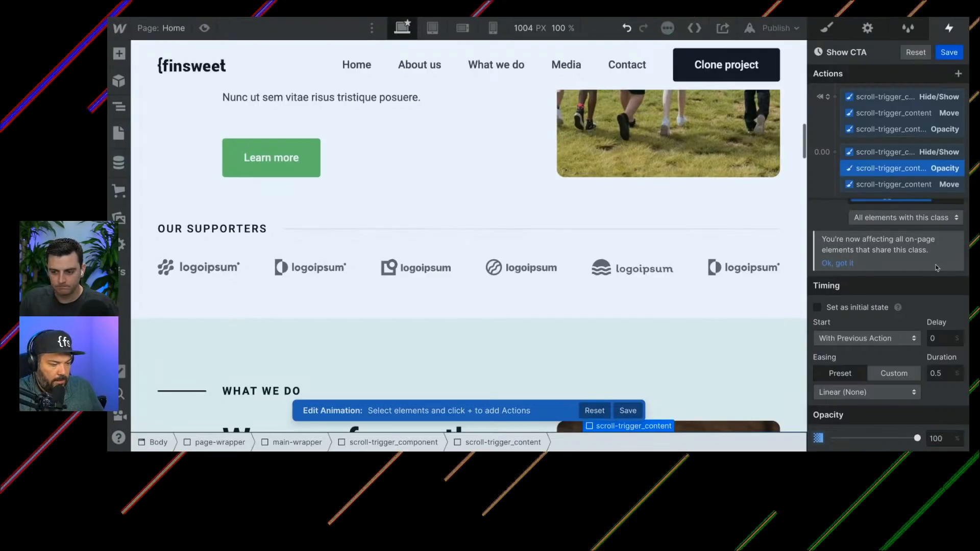
Step: Set the Y offset of the duplicated Move action to 0%
click(909, 186)
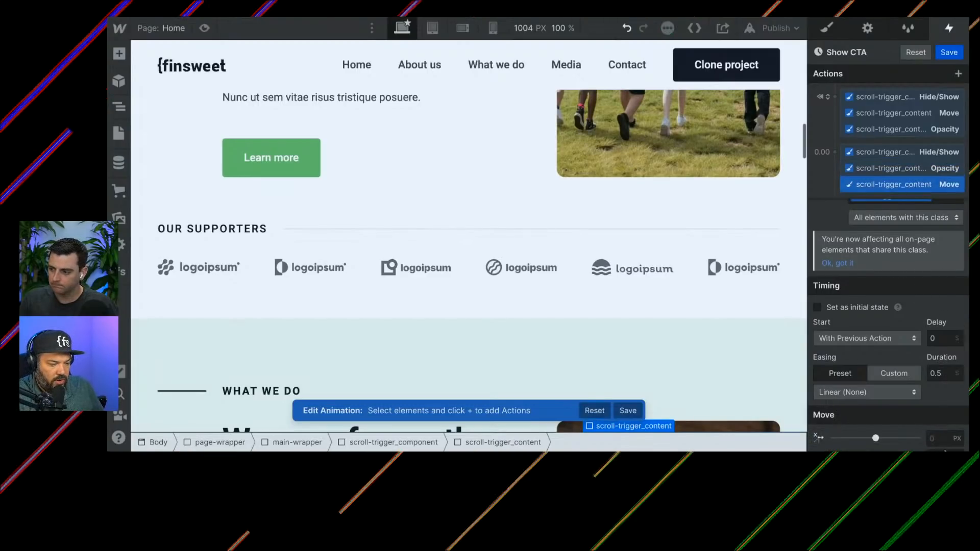
click(939, 440)
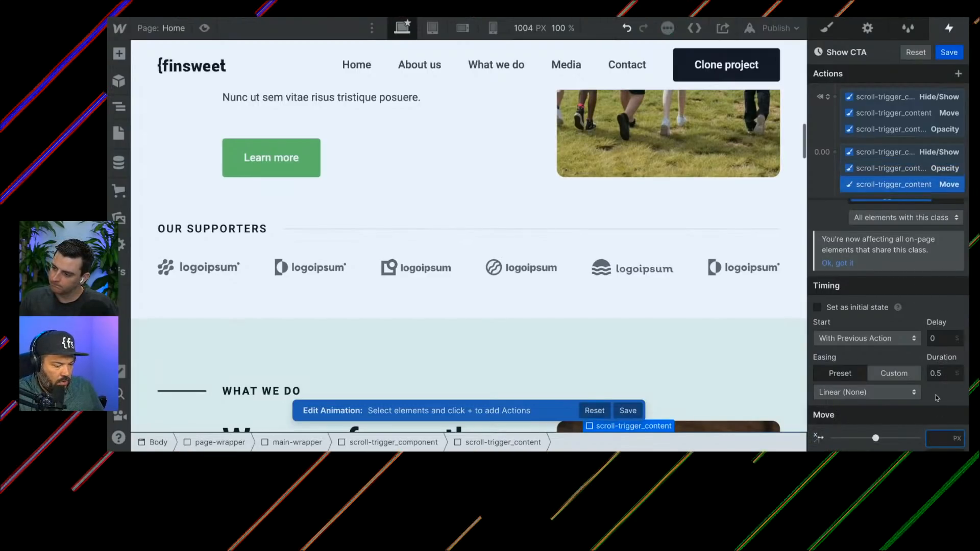
scroll(937, 397, down, 1)
double_click(942, 420)
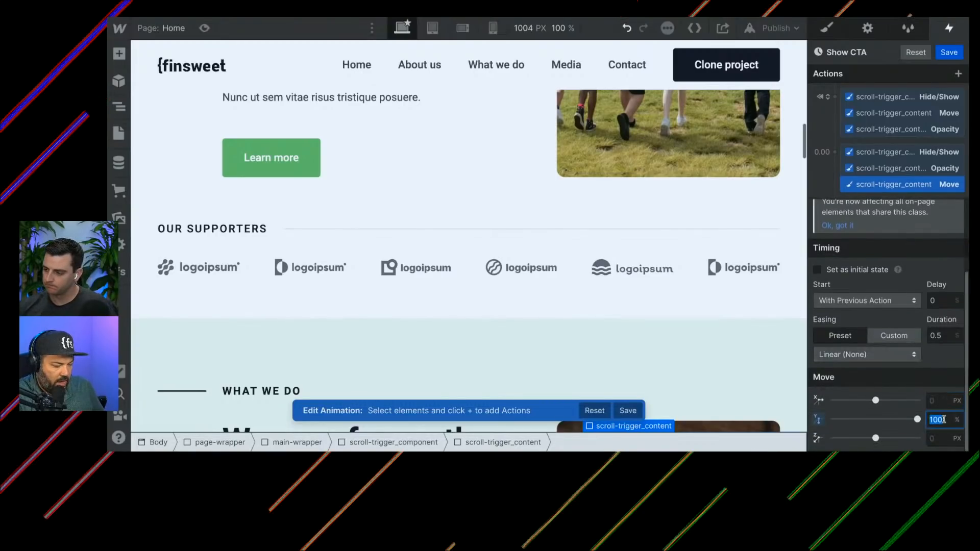
text(0)
key(Tab)
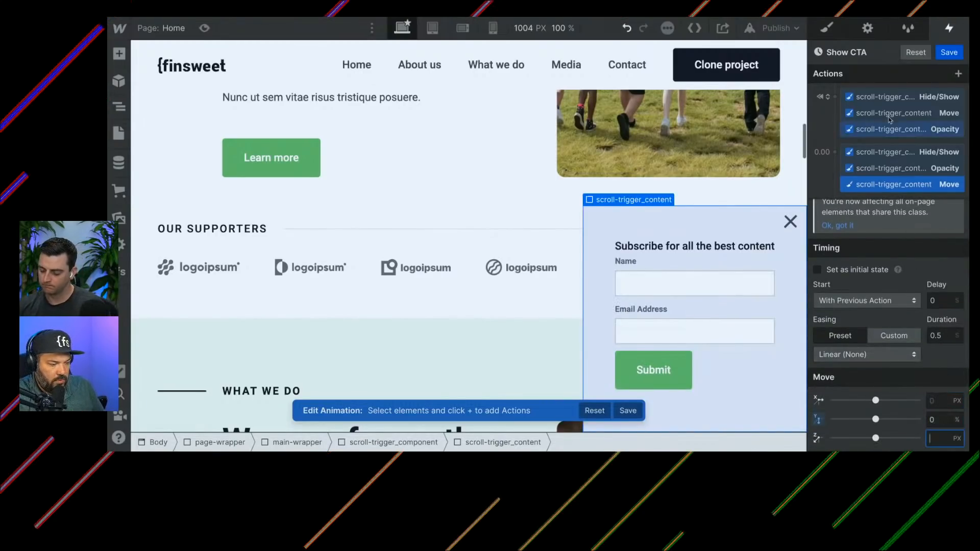
Step: Play the Show CTA animation and test in page preview how the subscribe form behaves while scrolling from the hero to the What we do section
click(898, 96)
click(888, 233)
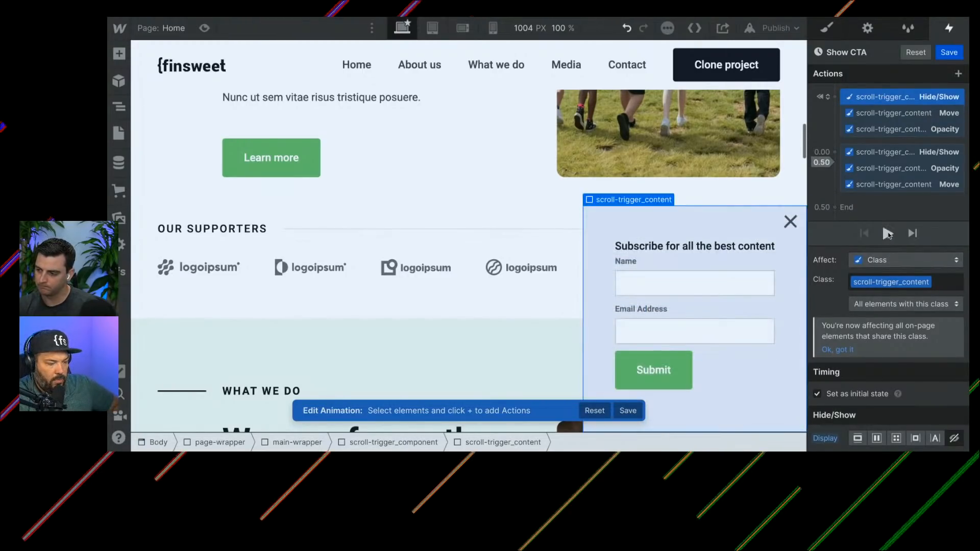
click(204, 28)
scroll(226, 146, up, 7)
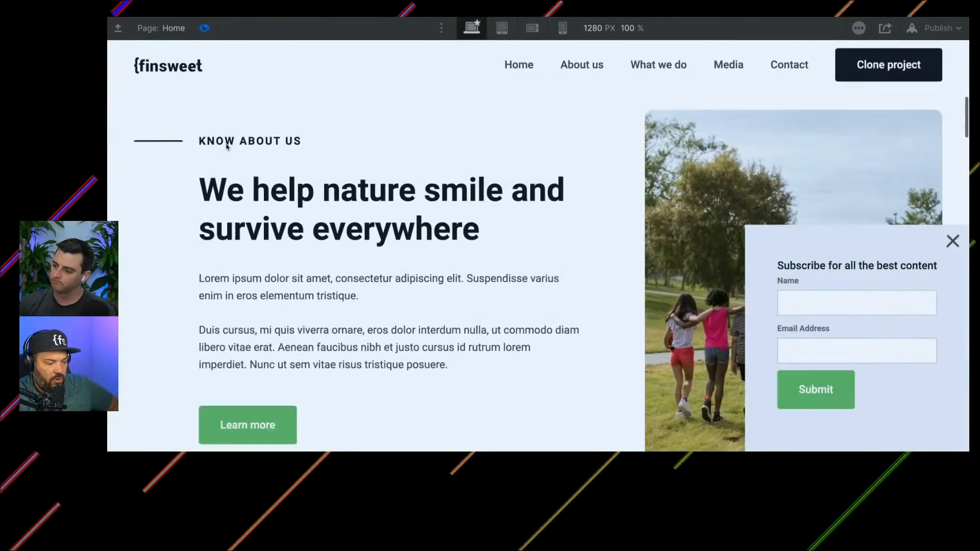
scroll(226, 146, down, 7)
scroll(226, 147, up, 2)
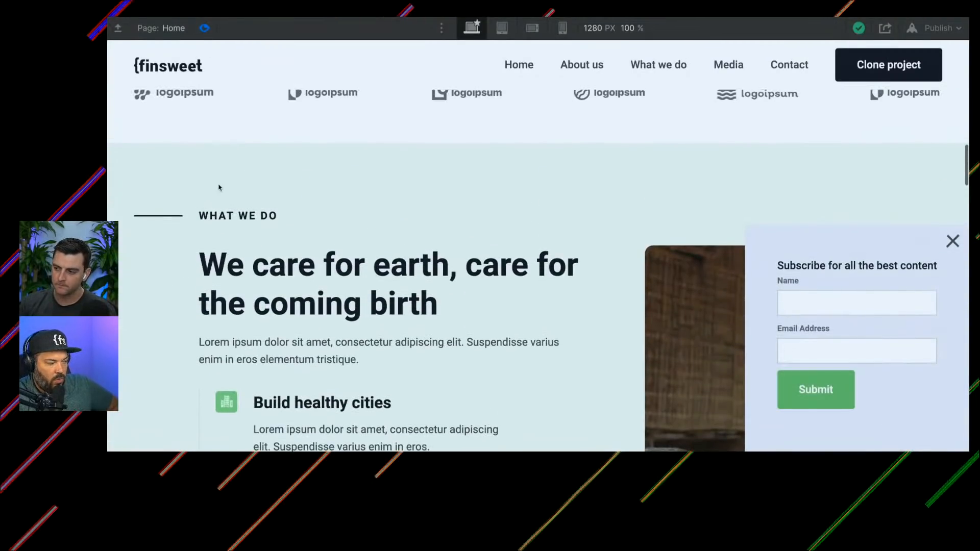
click(204, 28)
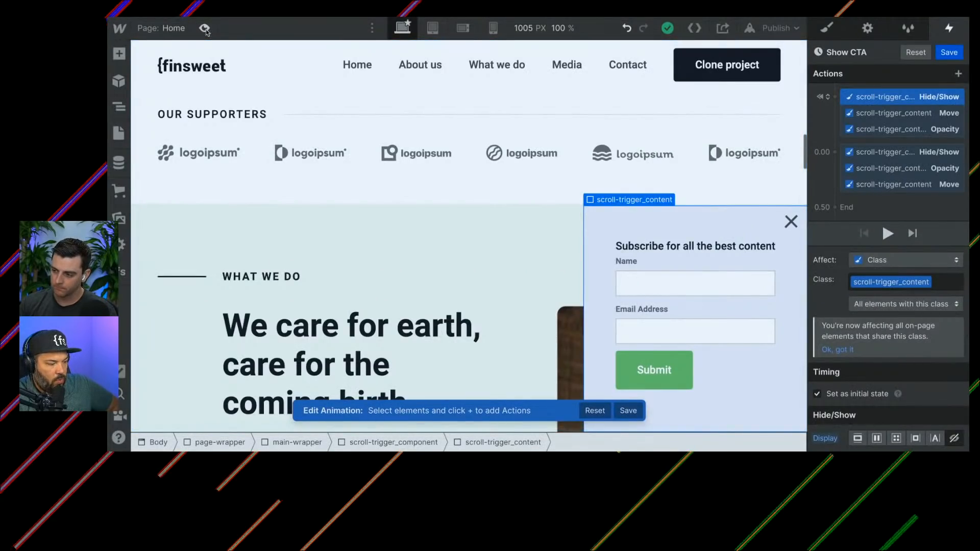
click(204, 28)
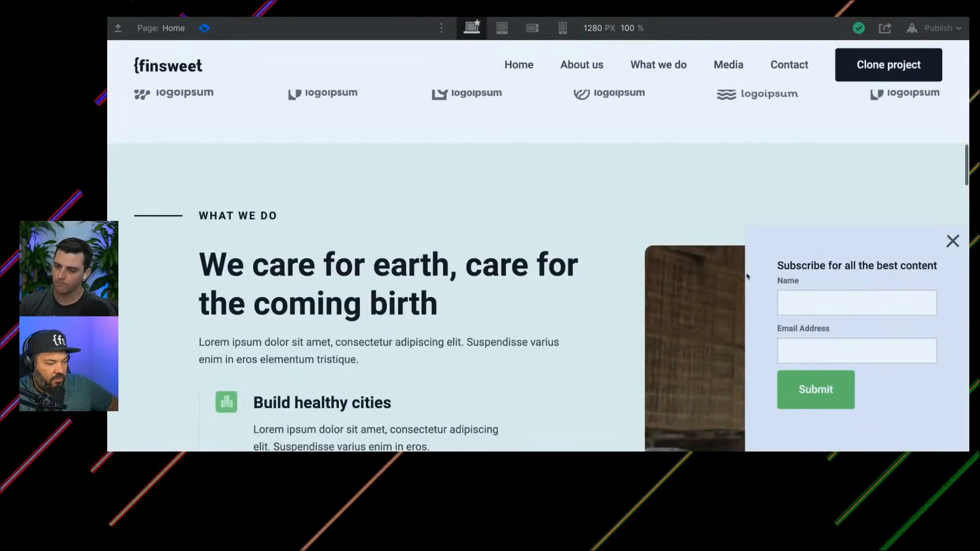
click(204, 28)
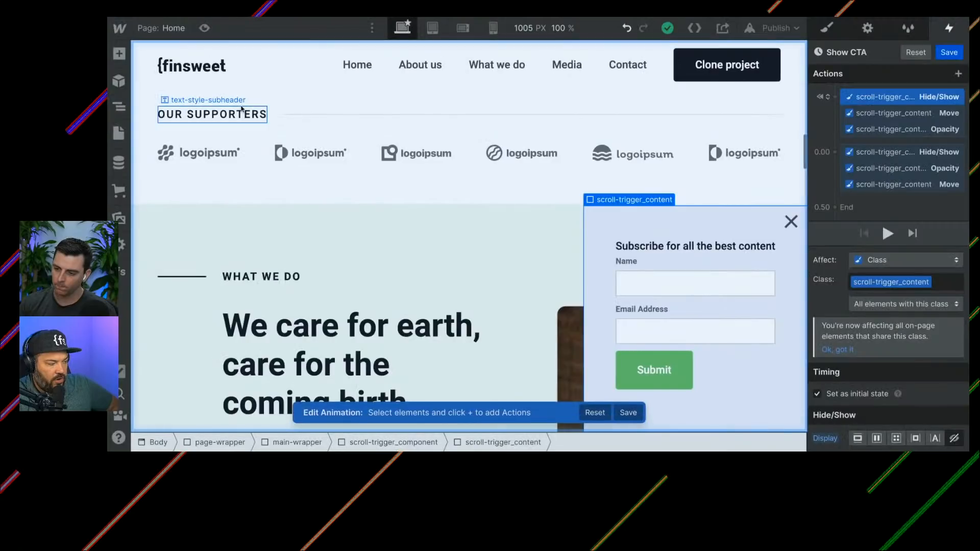
click(204, 28)
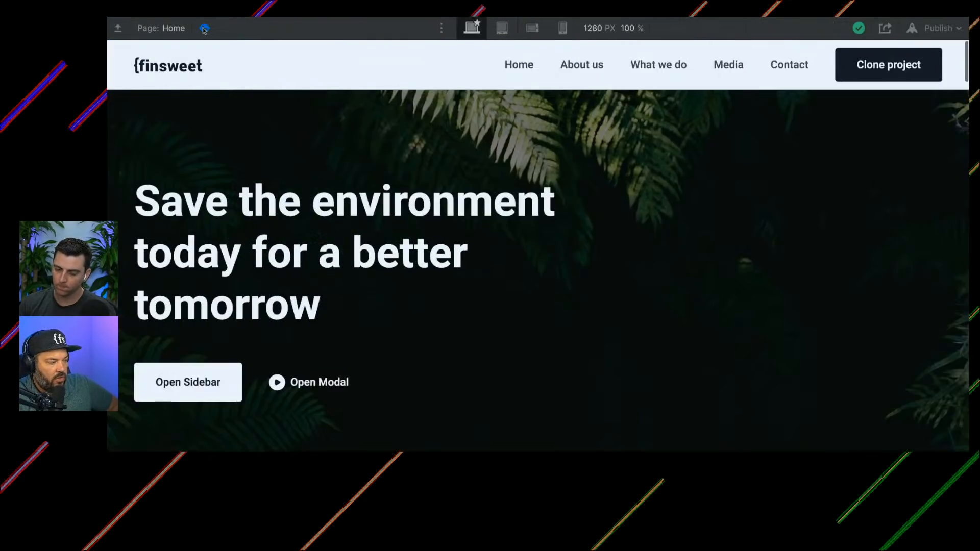
scroll(351, 273, down, 12)
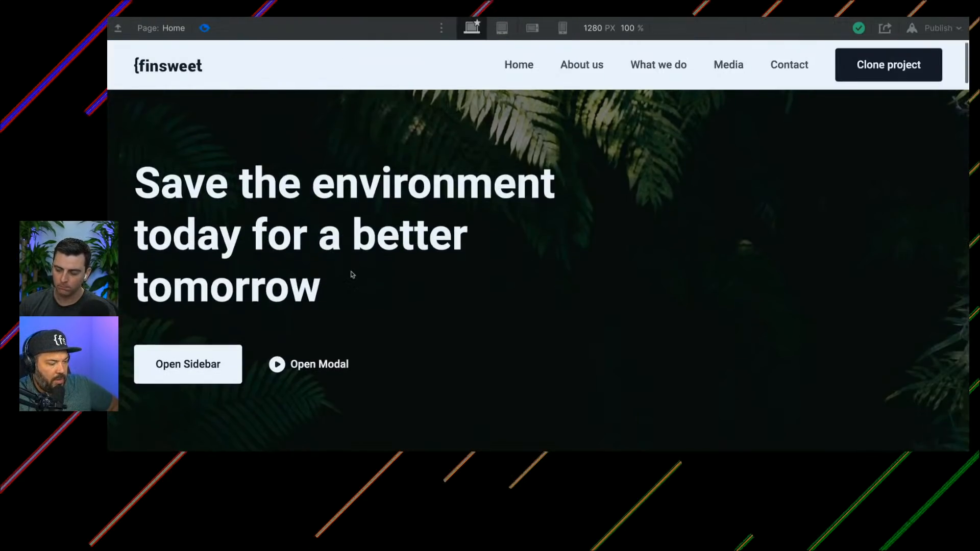
scroll(351, 275, down, 6)
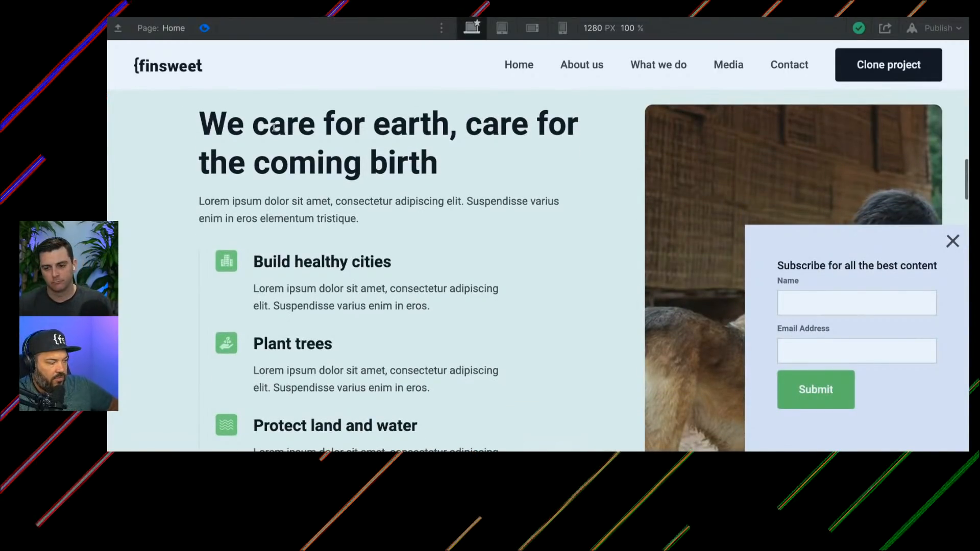
key(Escape)
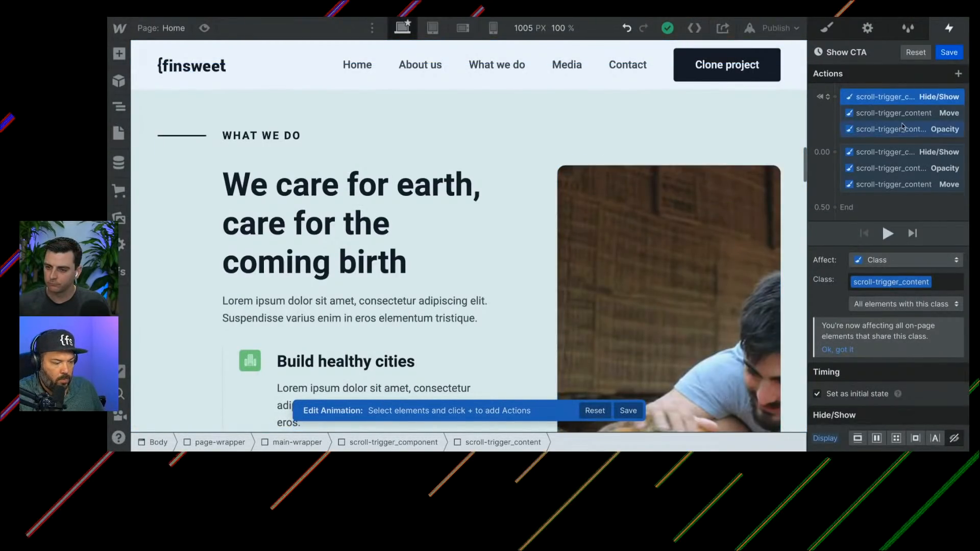
Step: Check the initial Opacity and the timed Move actions, and save the Show CTA animation
click(901, 128)
click(899, 183)
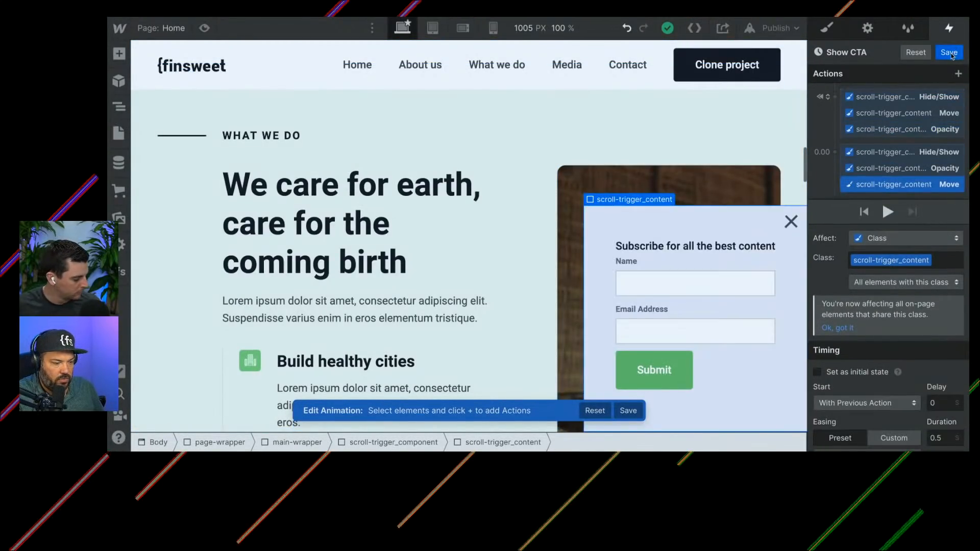
click(950, 53)
Step: Select close-trigger-wrap in the subscribe form and add a Mouse click (tap) trigger to it
click(778, 211)
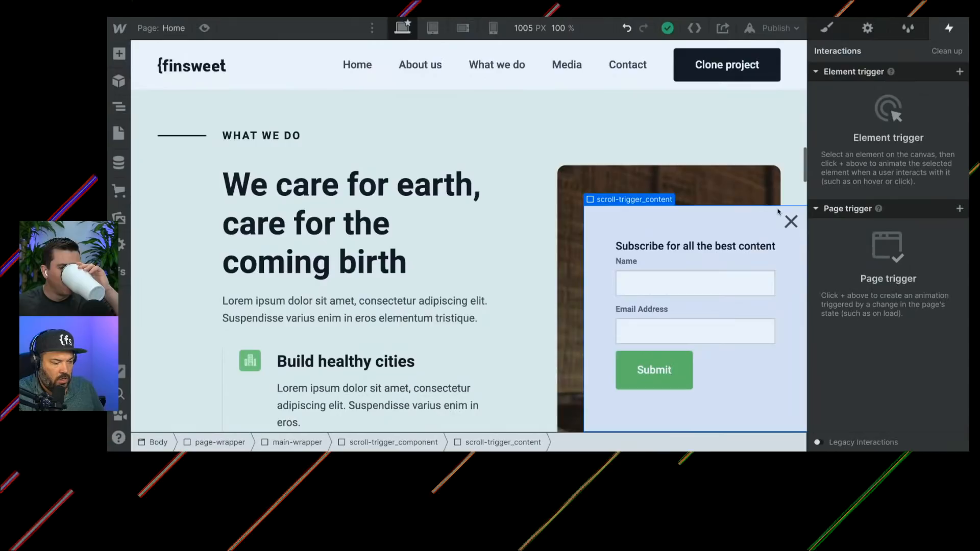
click(777, 218)
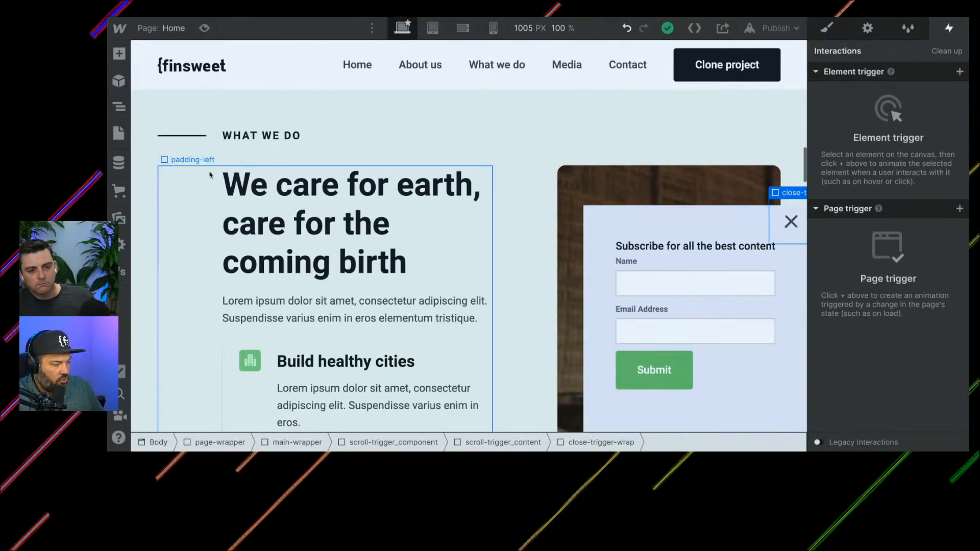
click(119, 107)
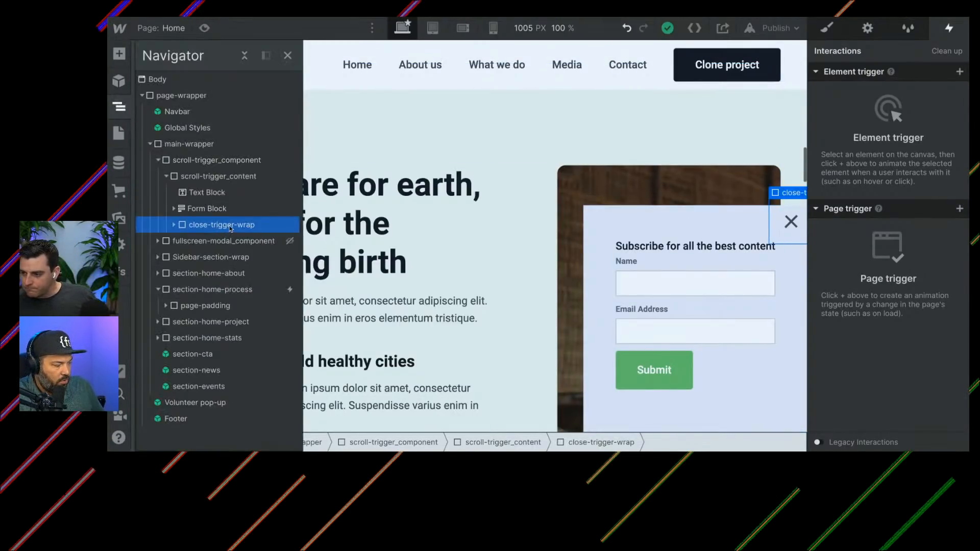
click(959, 71)
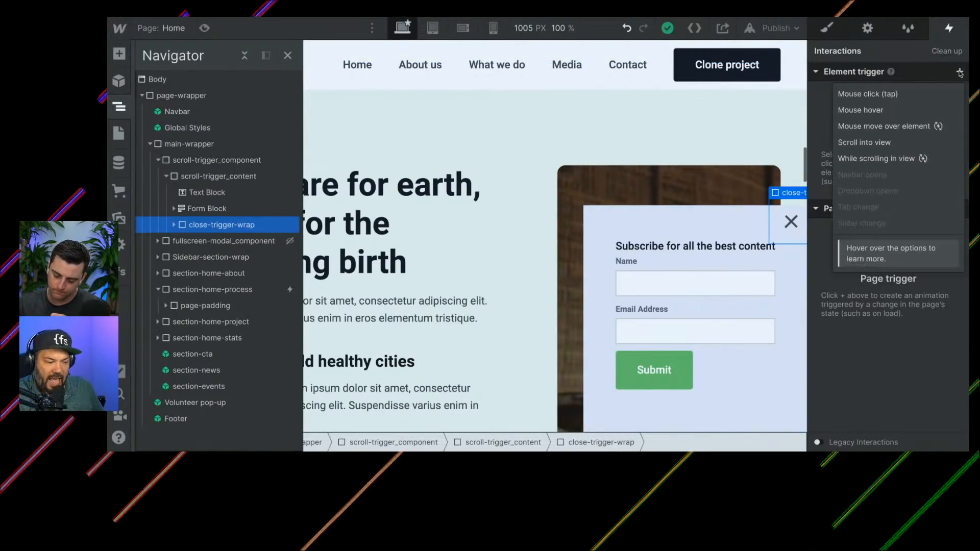
click(892, 95)
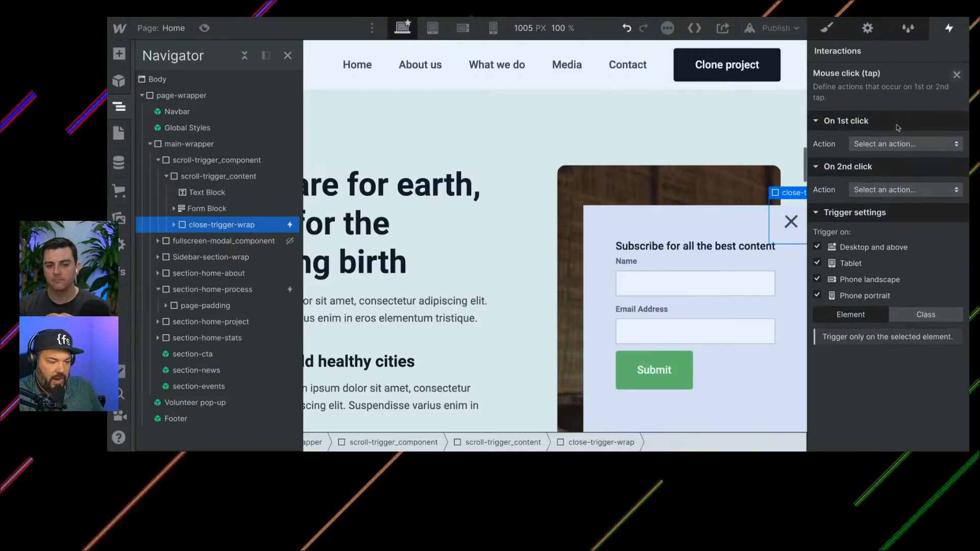
Step: Set the first-click action to Start an animation and duplicate the Show CTA timed animation
click(898, 144)
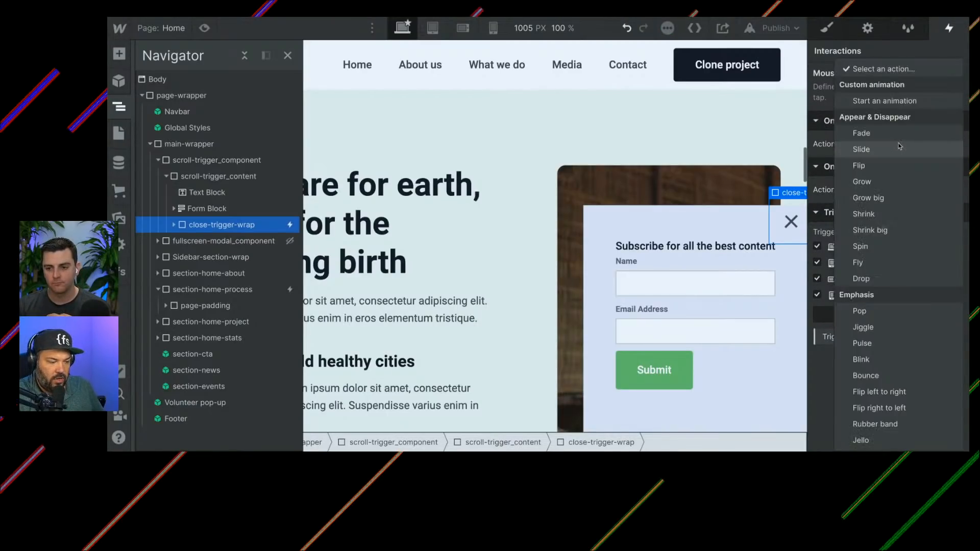
click(884, 101)
scroll(895, 326, down, 5)
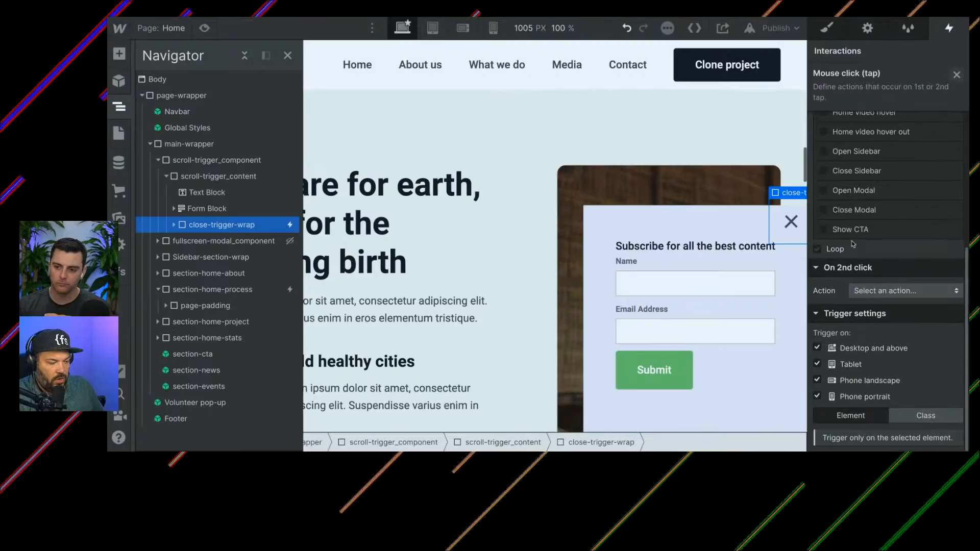
click(952, 231)
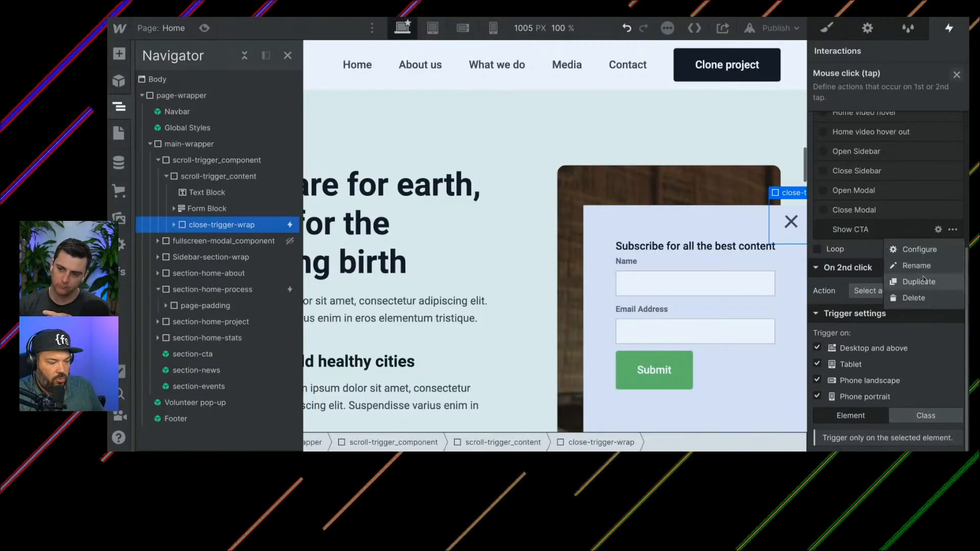
click(918, 282)
Step: Open the duplicated animation for editing and rename it Hide CTA
click(861, 250)
click(860, 255)
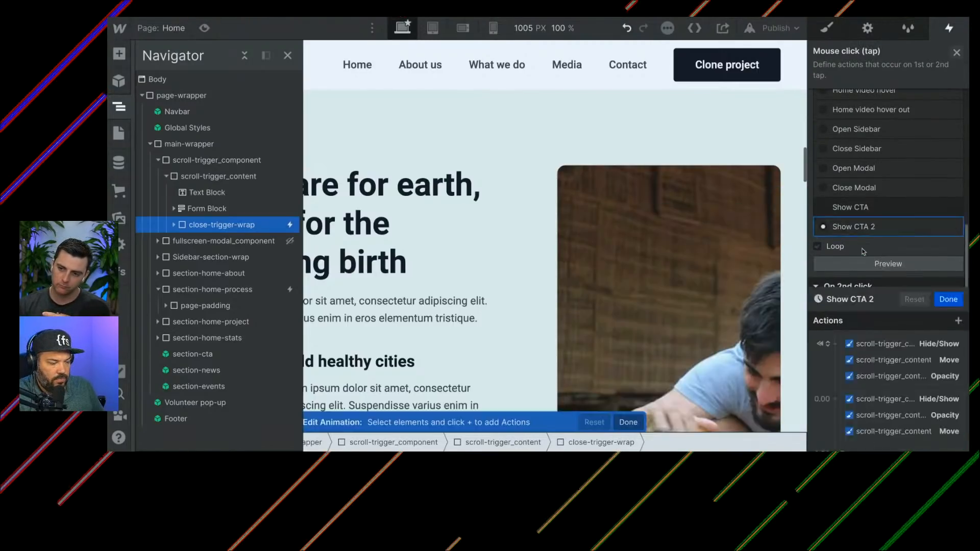
click(856, 51)
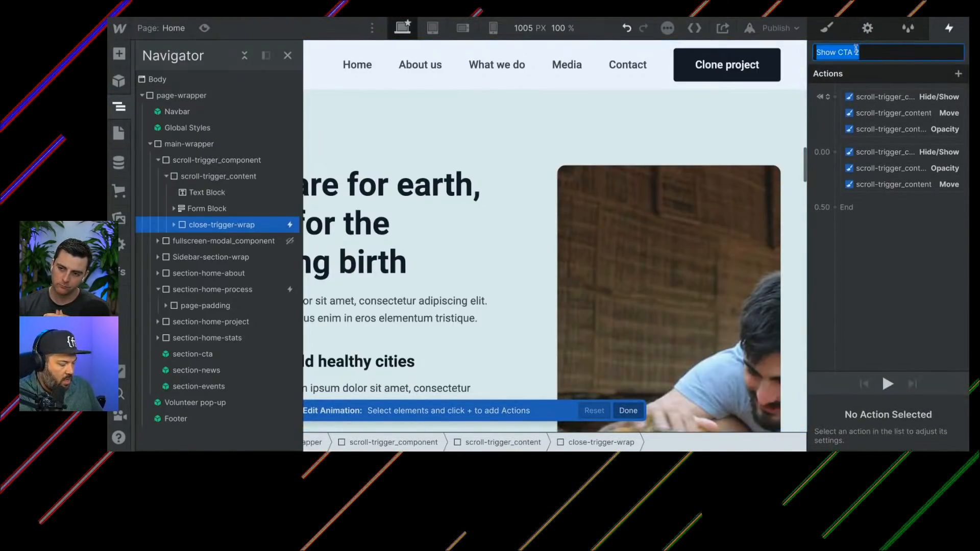
text(Hide CTA)
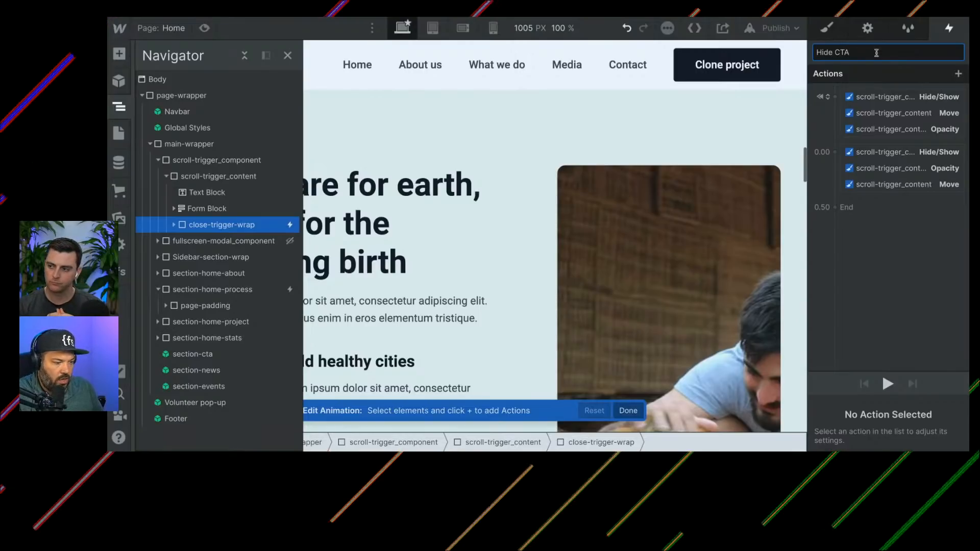
Step: Delete the three timed actions of Hide CTA and turn off Set as initial state for the remaining Hide/Show, Move and Opacity actions
click(911, 156)
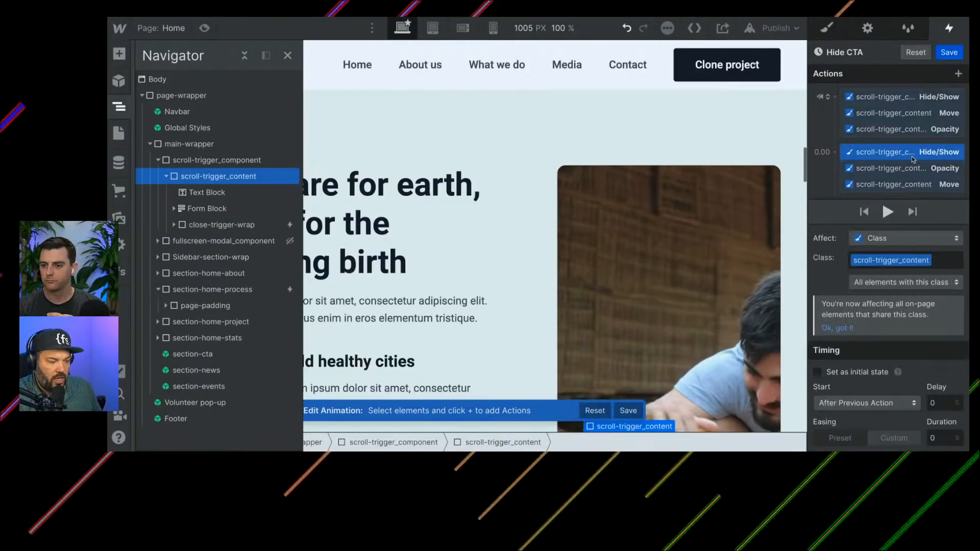
key(Delete)
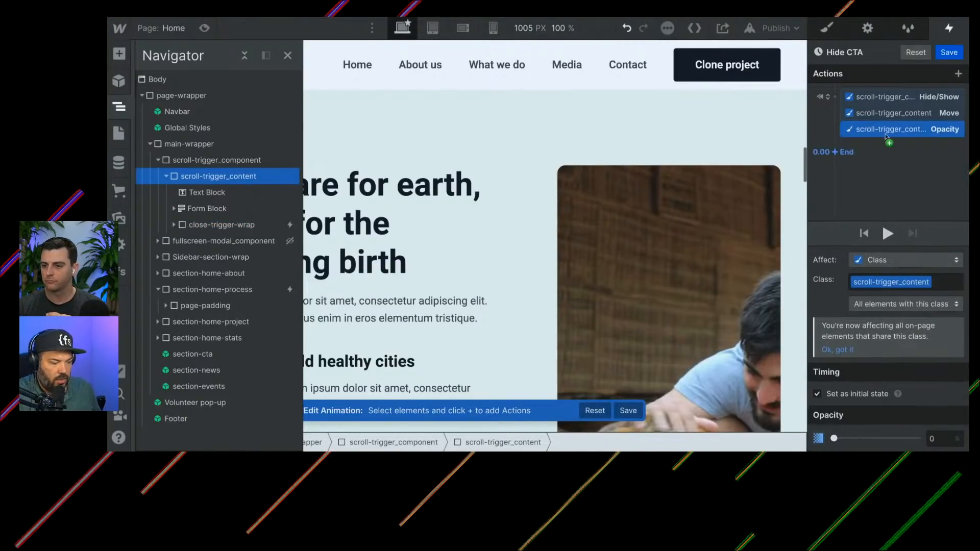
shift+click(865, 97)
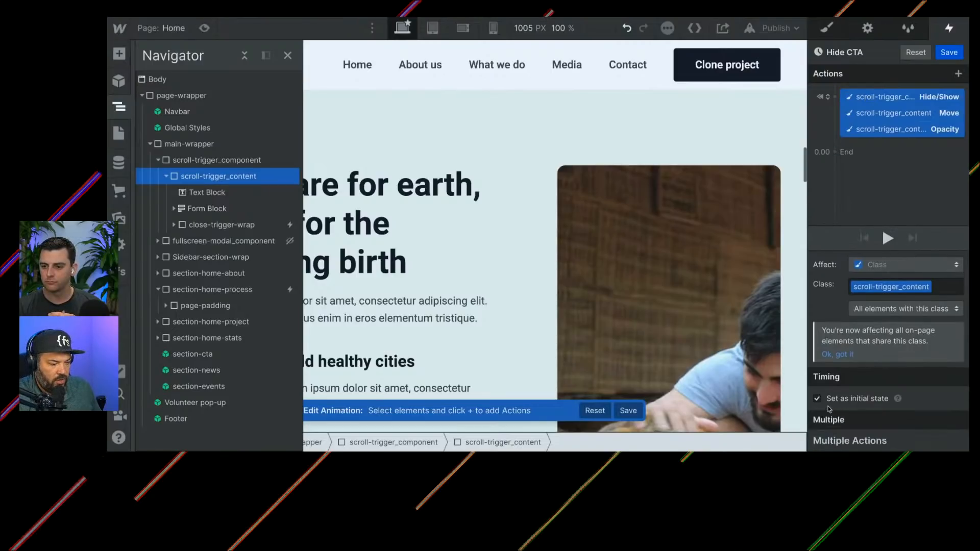
click(817, 399)
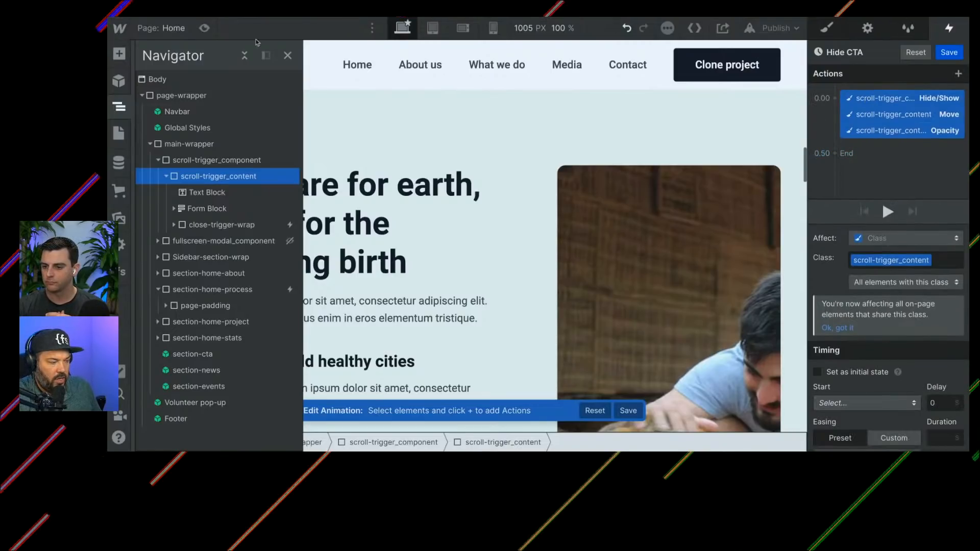
Step: Test in page preview closing the subscribe form at the What we do section and scrolling the whole page up and down
click(204, 29)
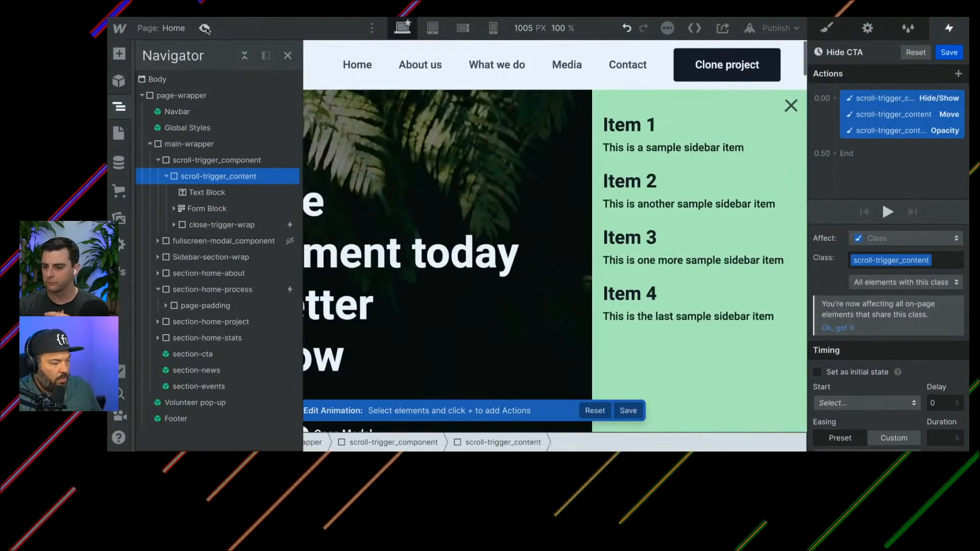
scroll(370, 204, down, 15)
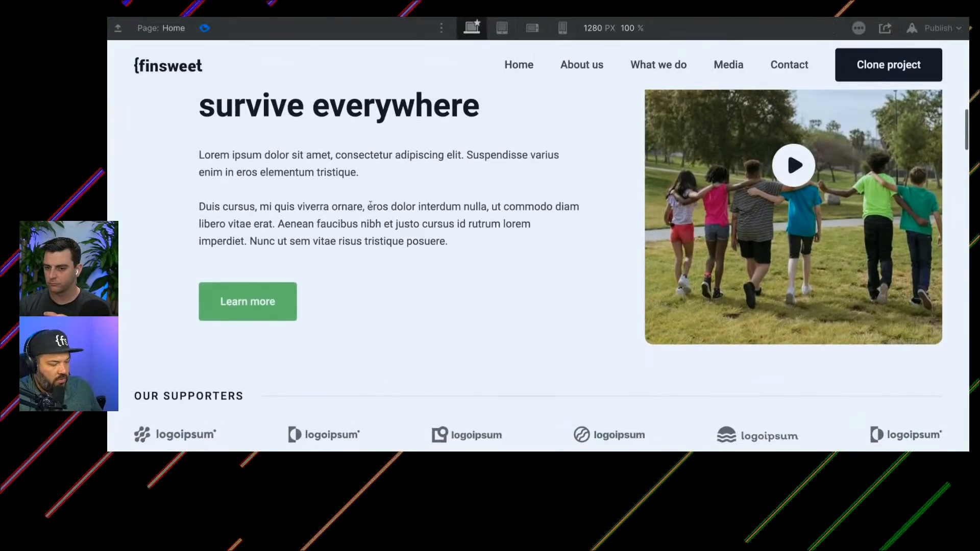
scroll(371, 206, down, 4)
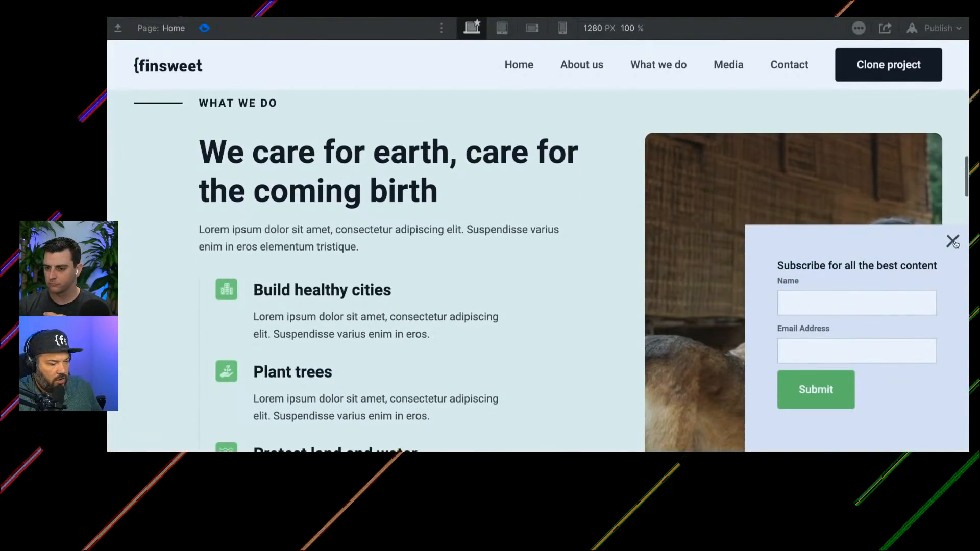
click(954, 244)
scroll(605, 265, up, 18)
scroll(604, 266, down, 20)
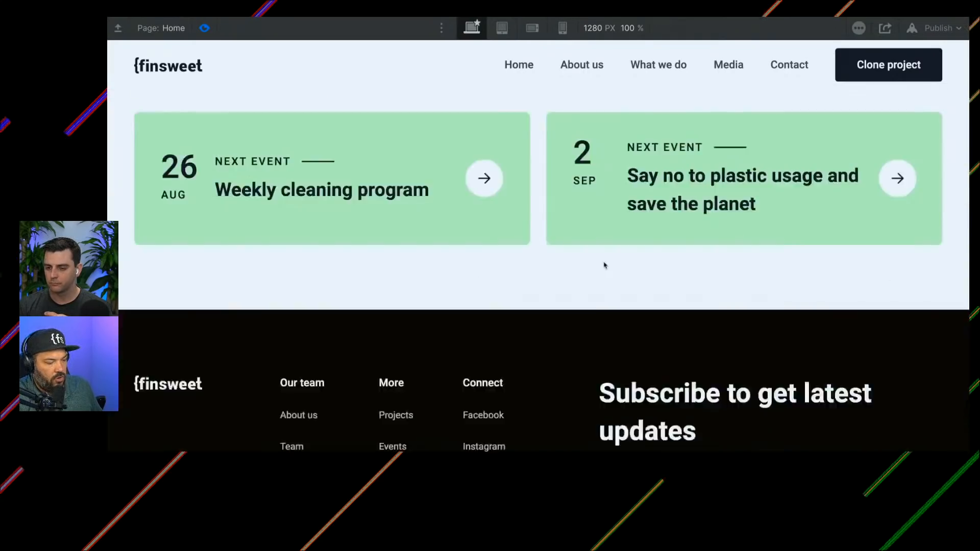
scroll(605, 265, up, 20)
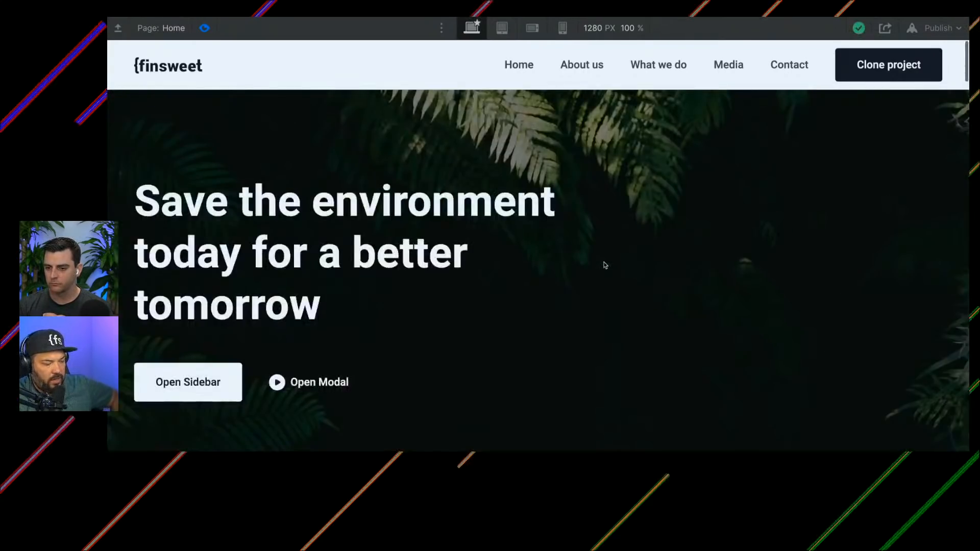
scroll(604, 265, down, 10)
scroll(605, 266, up, 10)
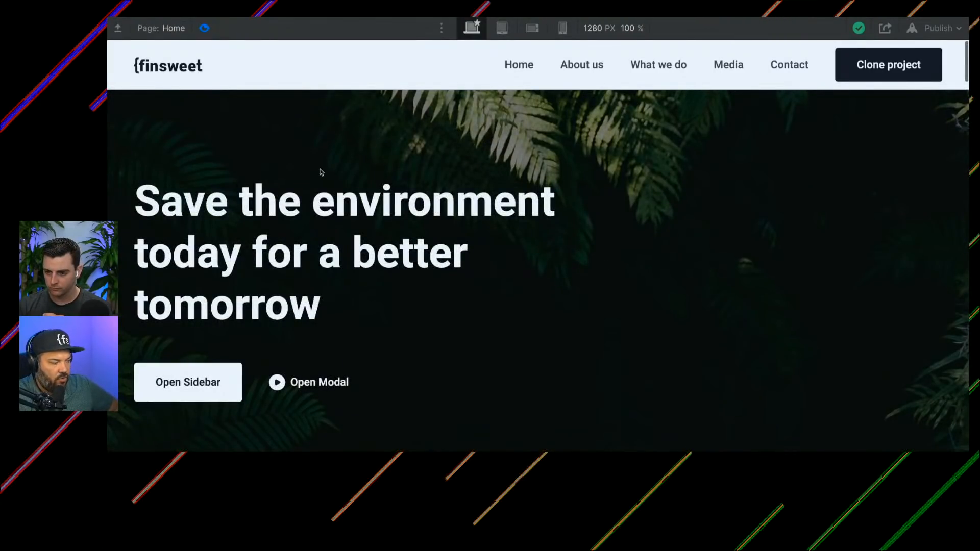
click(204, 29)
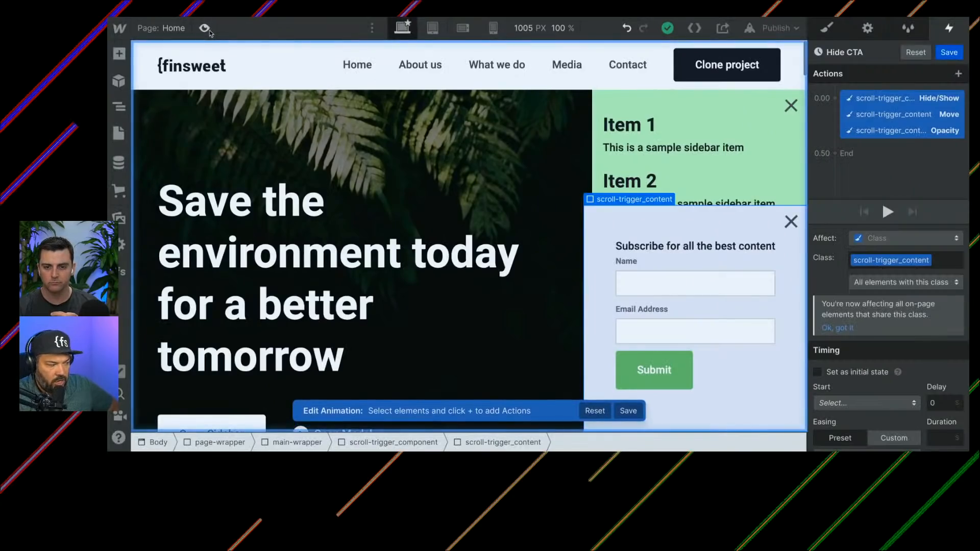
Step: Preview the page again, close the subscribe form at the What we do section and continue down to the Projects we have done section
click(205, 28)
scroll(462, 264, down, 15)
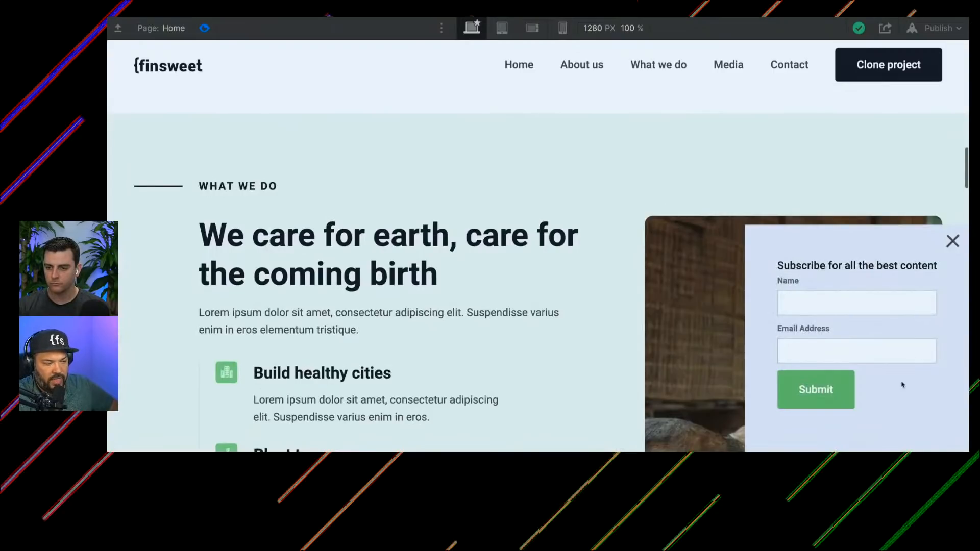
click(952, 241)
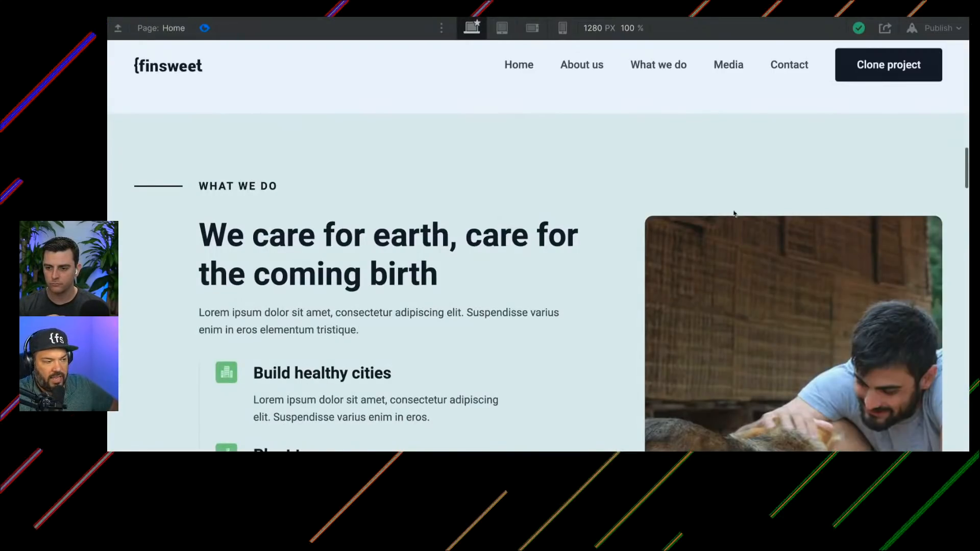
scroll(736, 332, down, 10)
scroll(736, 335, down, 2)
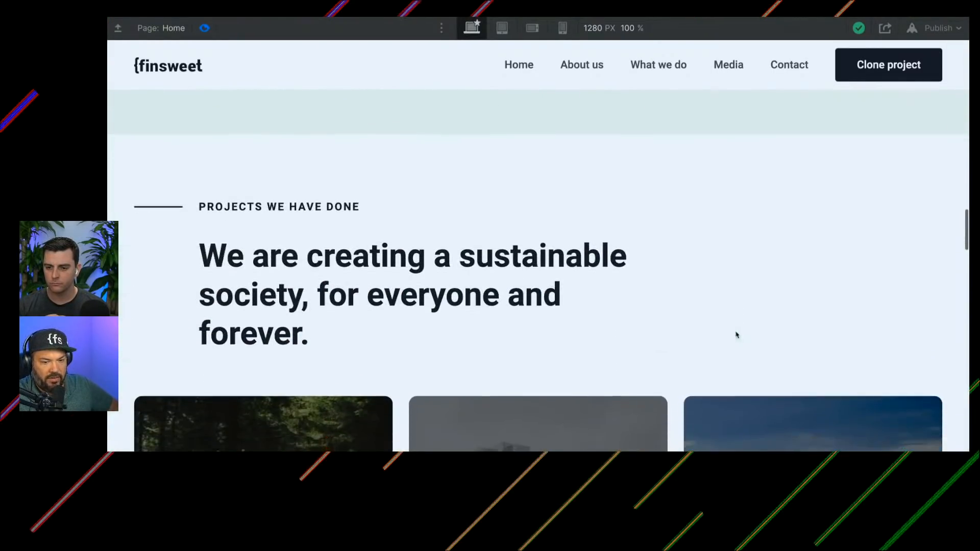
Step: Check whether the closed form reappears when moving back and forth between the Know about us and What we do sections, and leave the preview
scroll(737, 334, up, 10)
scroll(736, 335, down, 3)
scroll(736, 334, down, 7)
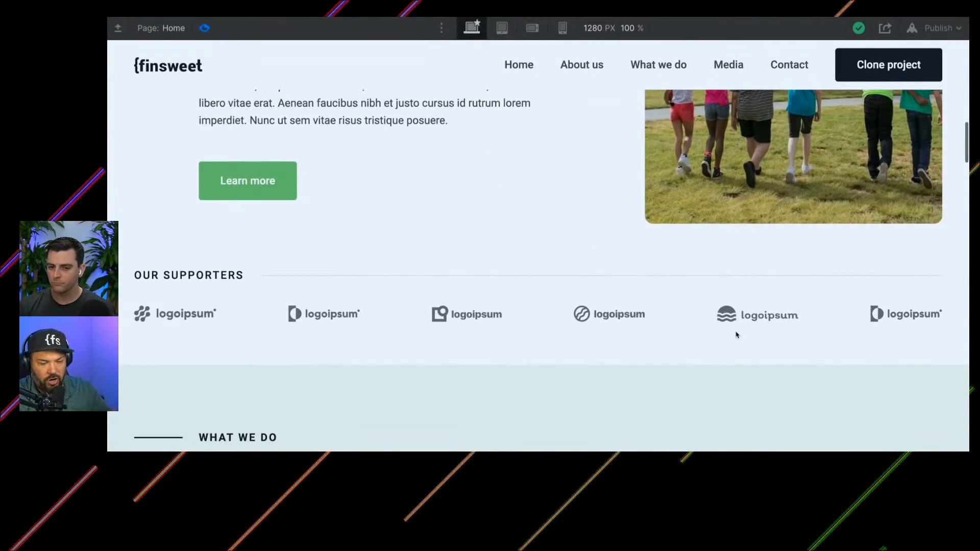
scroll(736, 335, down, 3)
scroll(737, 335, up, 10)
scroll(736, 334, down, 2)
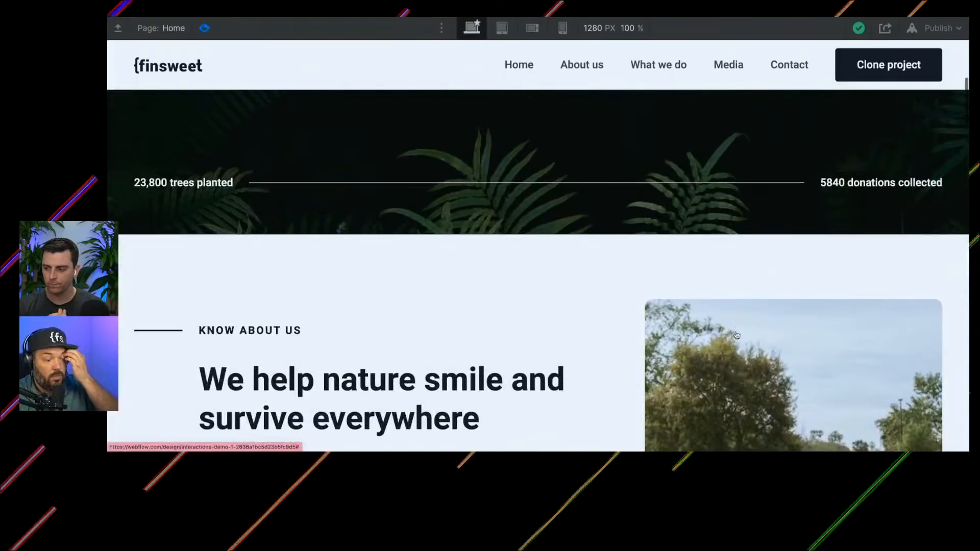
scroll(737, 335, down, 6)
scroll(736, 335, up, 2)
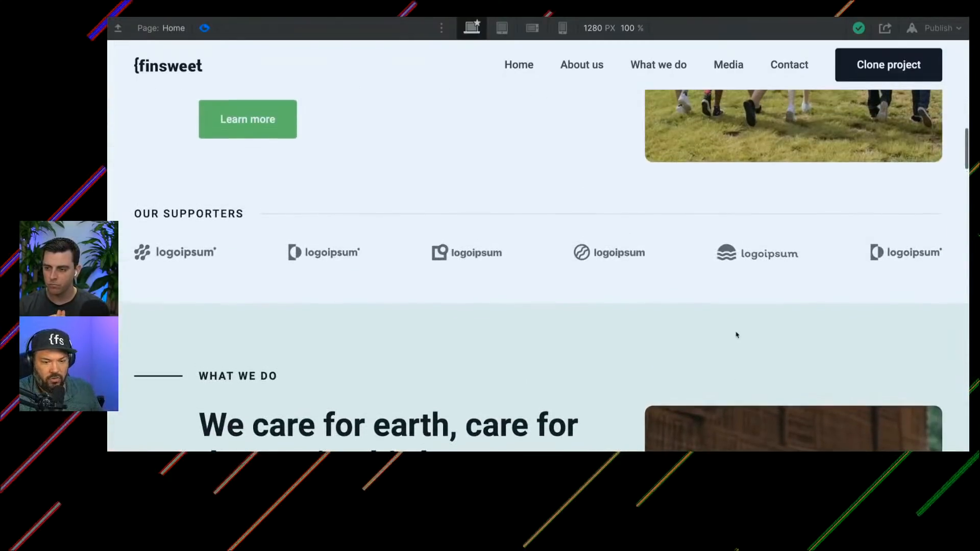
scroll(736, 335, up, 3)
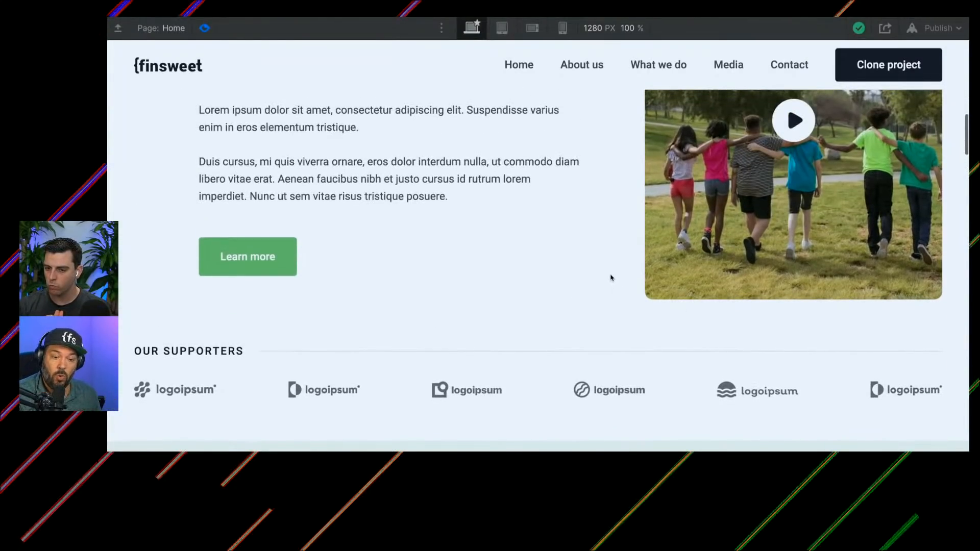
scroll(611, 277, up, 7)
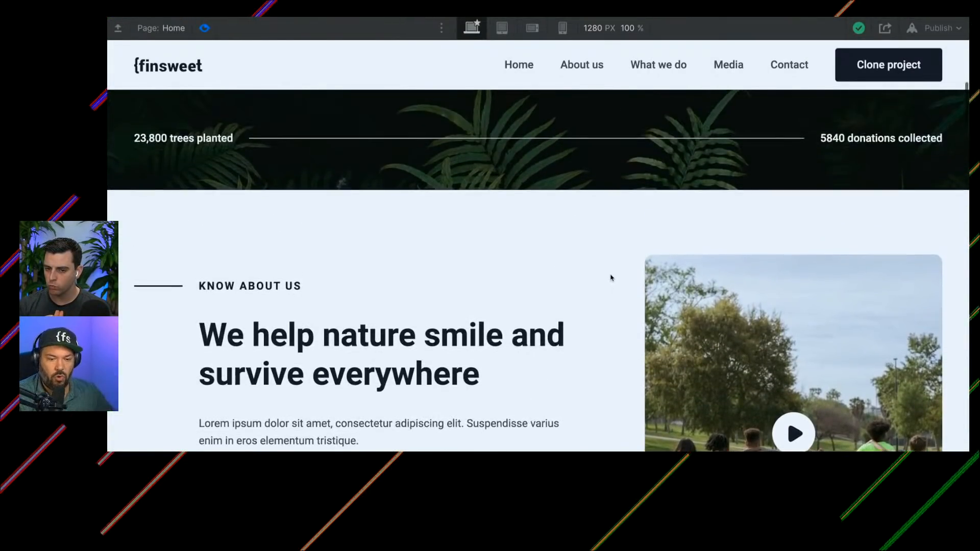
scroll(611, 277, down, 4)
click(202, 28)
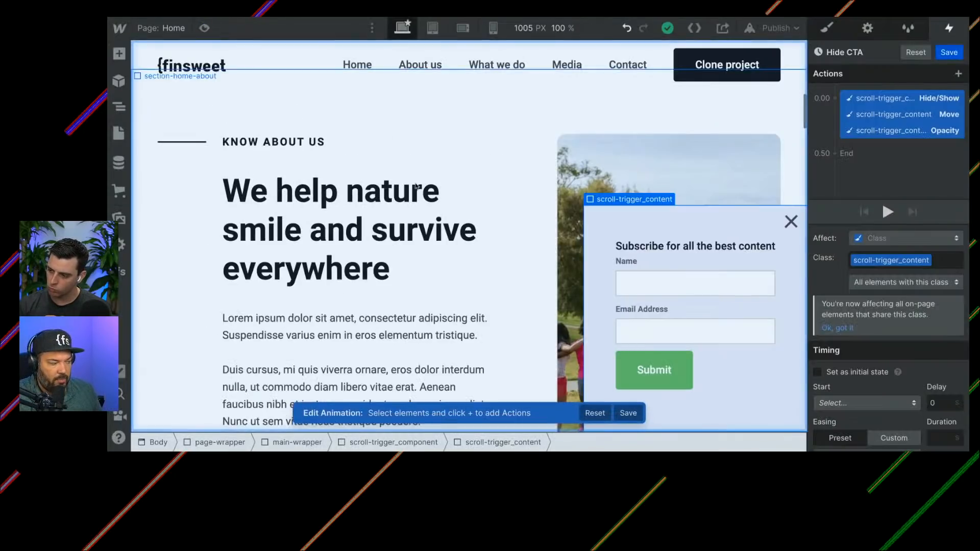
Step: Review the timing settings of the three Hide CTA actions and save the animation
scroll(438, 231, down, 8)
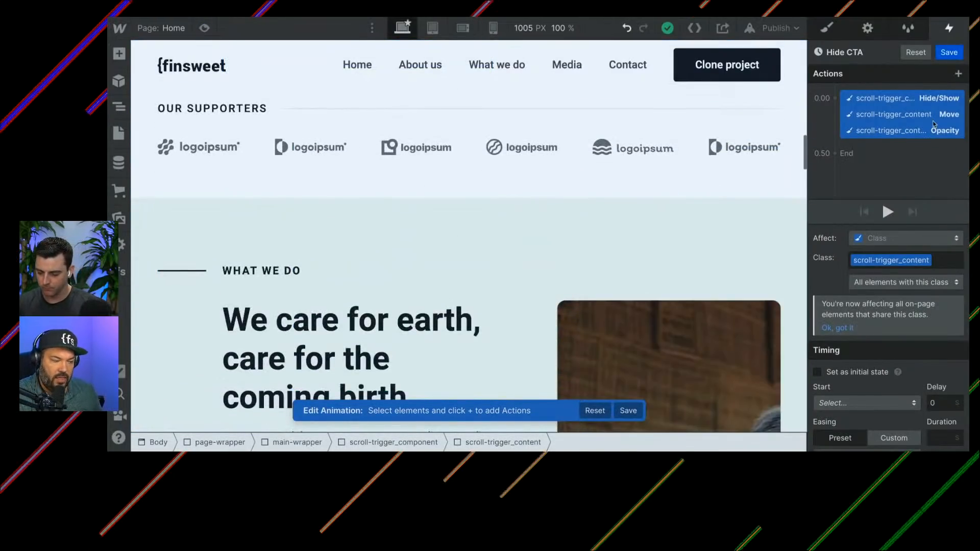
scroll(942, 347, down, 1)
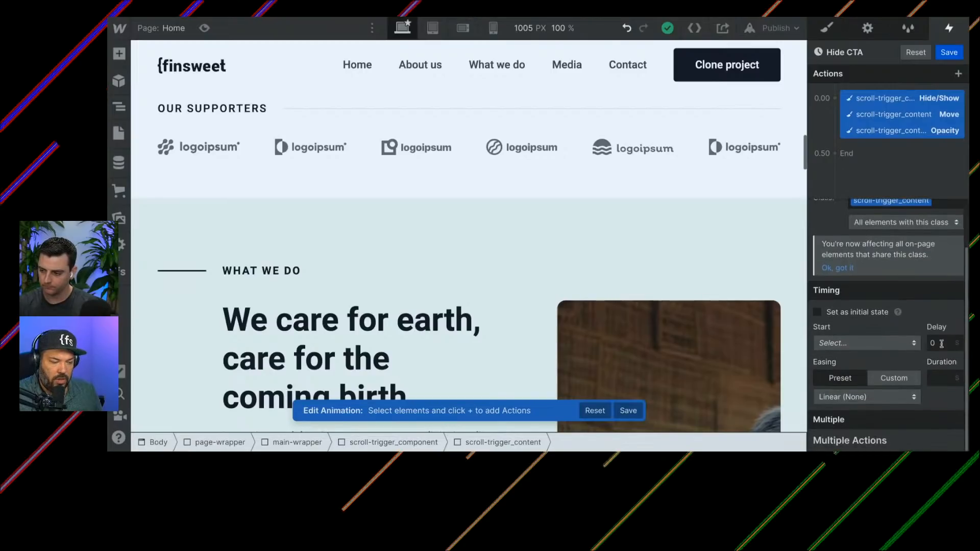
scroll(942, 343, up, 1)
click(949, 52)
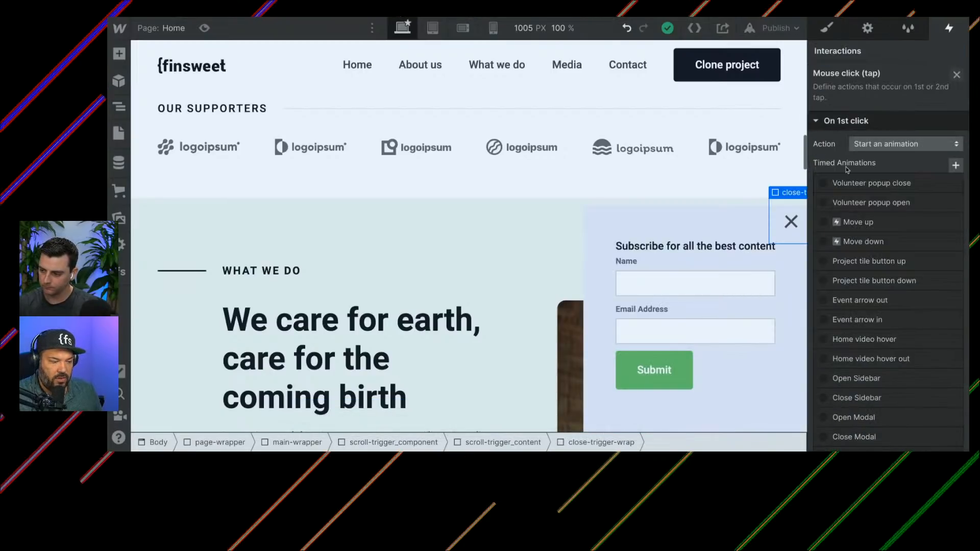
Step: Recheck the Hide CTA action list and the click trigger's settings, close the trigger, and show the page's element tree
scroll(854, 242, down, 5)
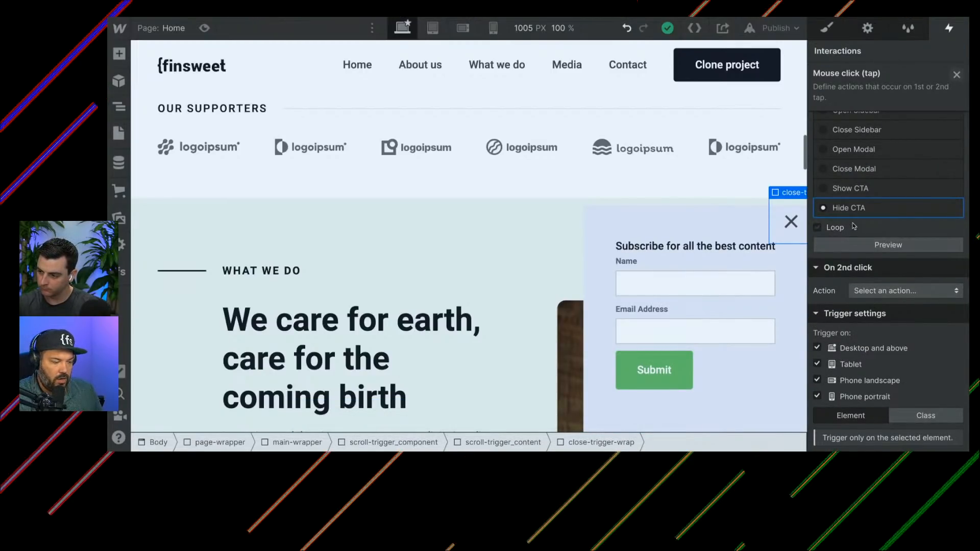
scroll(854, 226, up, 2)
click(878, 311)
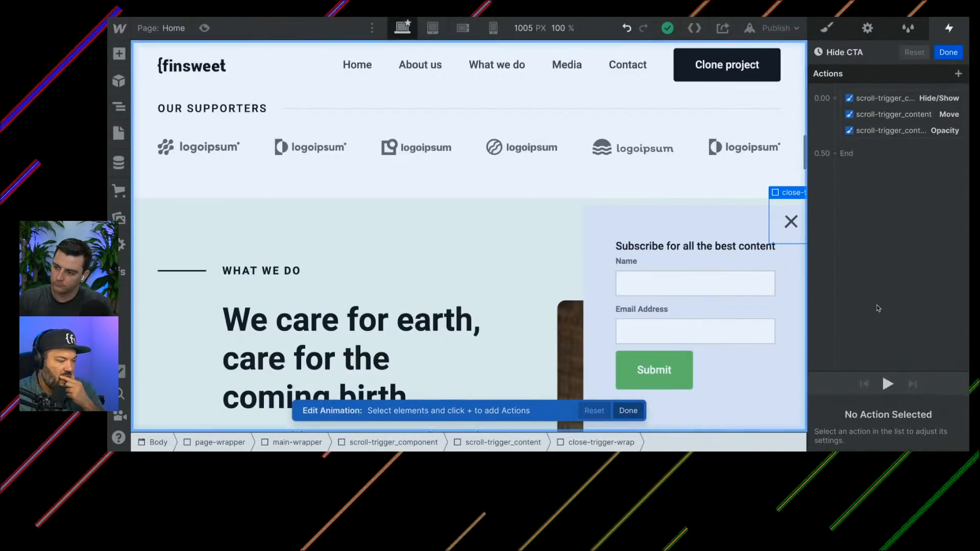
click(940, 56)
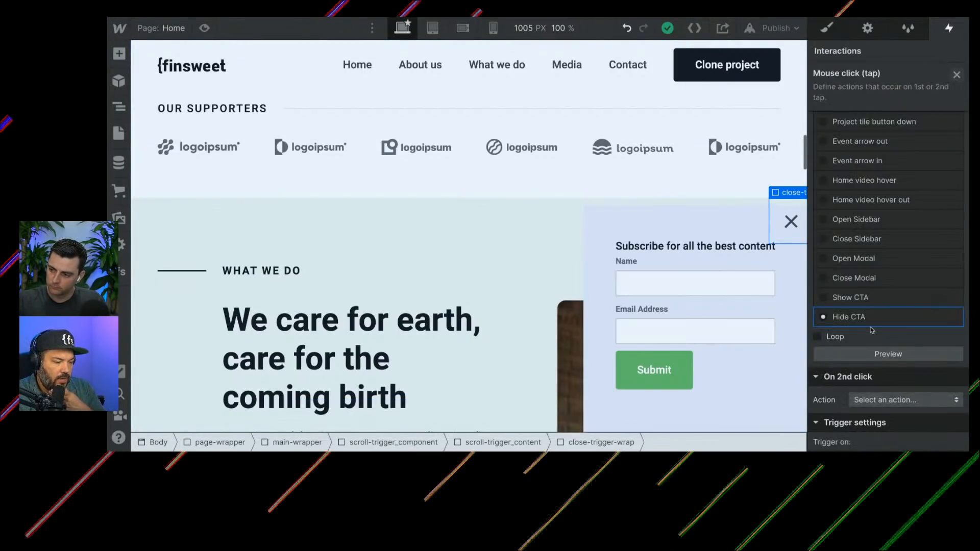
scroll(872, 330, down, 3)
scroll(872, 331, up, 5)
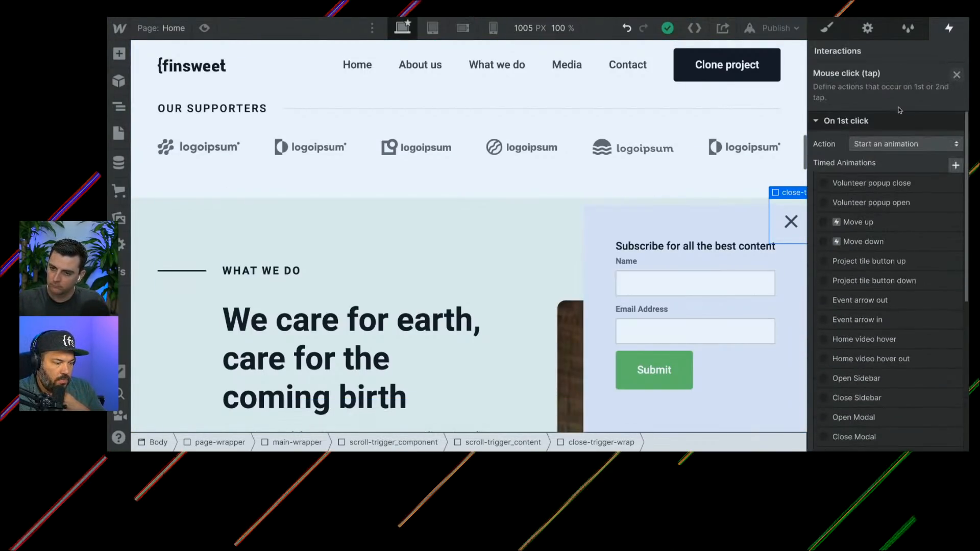
click(955, 75)
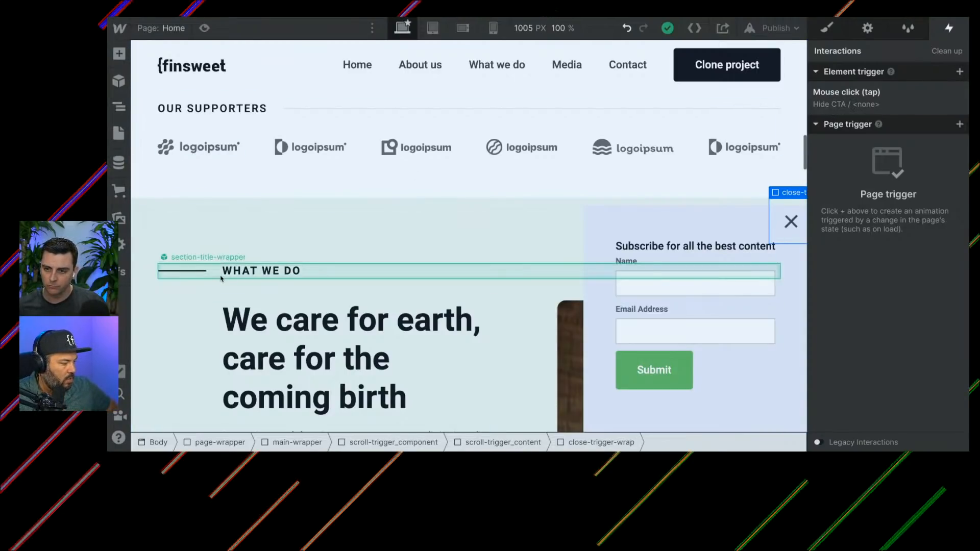
click(119, 107)
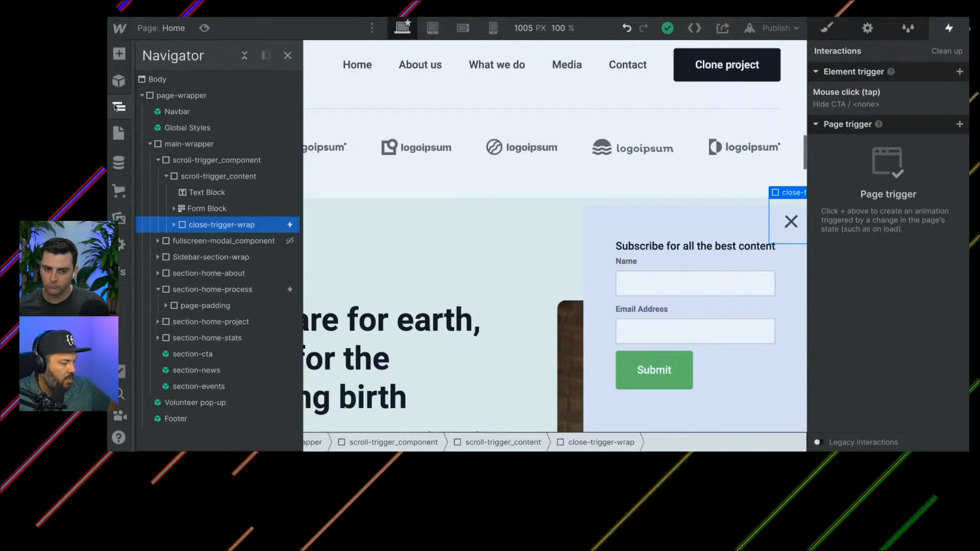
Step: Check which timed animation section-home-process's Scroll into view trigger runs, and close the trigger settings
click(243, 289)
click(829, 104)
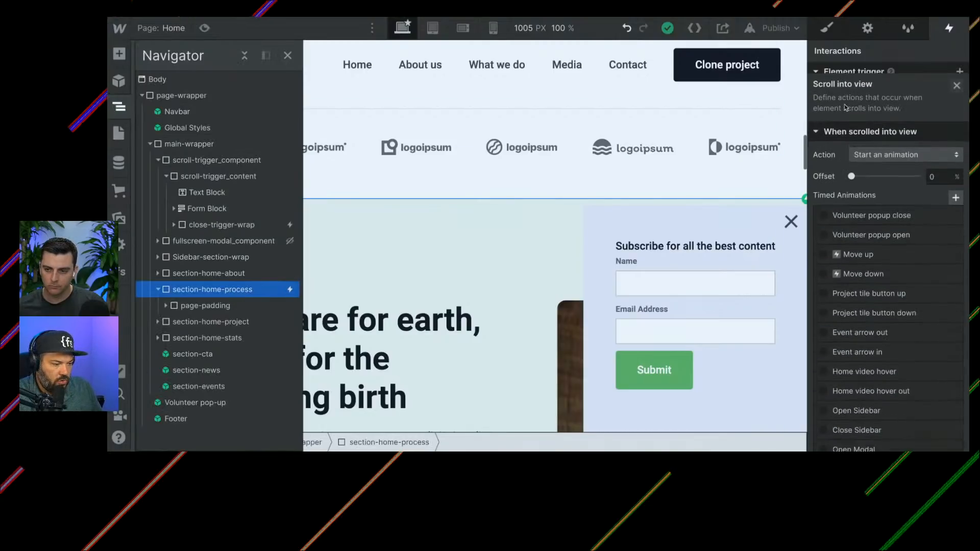
scroll(910, 190, down, 1)
scroll(910, 190, down, 5)
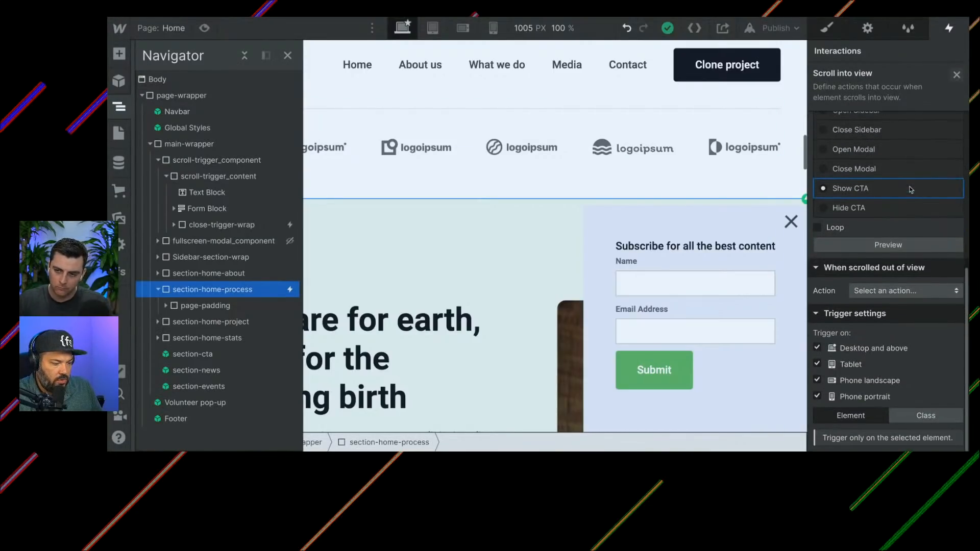
click(894, 189)
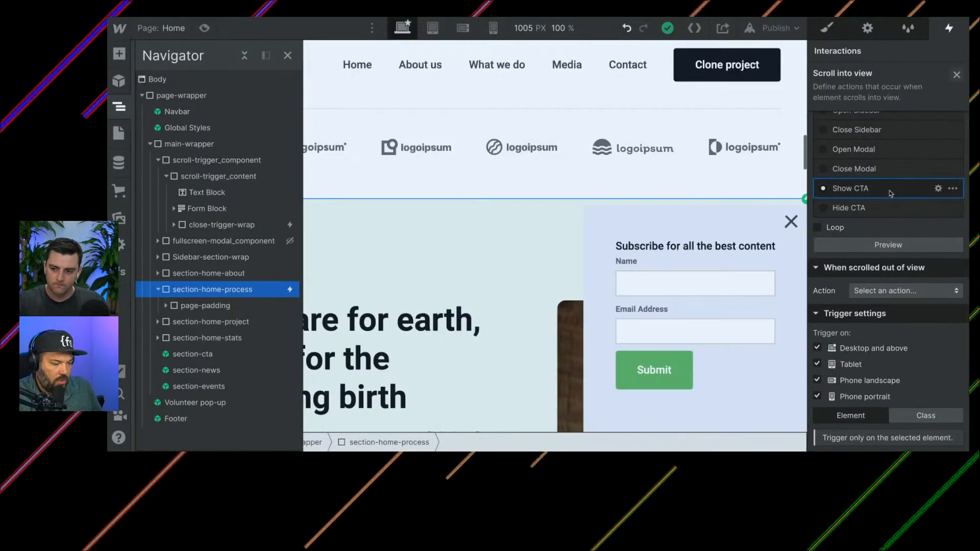
scroll(890, 194, up, 6)
click(956, 75)
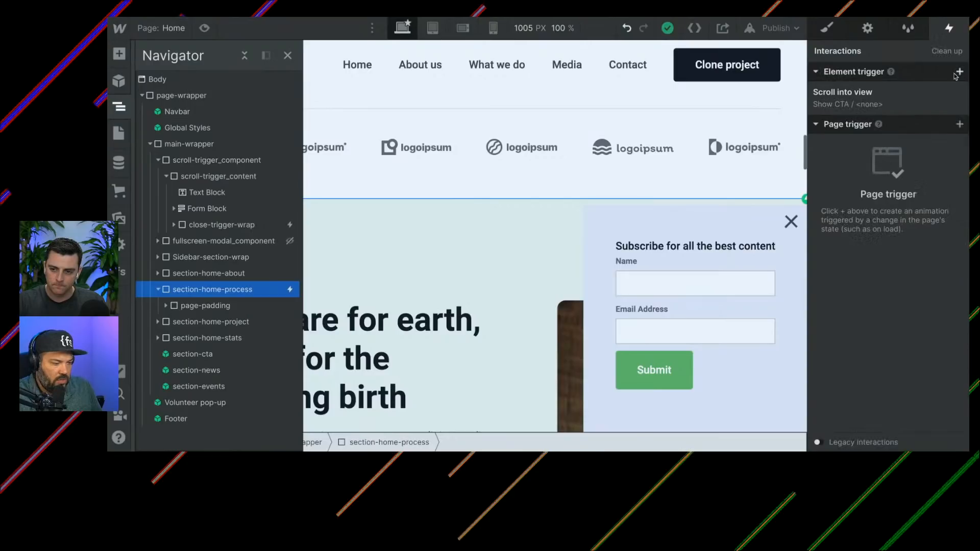
Step: Recheck the Scroll into view trigger's settings, review the Show CTA animation's action list, and close both
click(876, 105)
scroll(890, 187, down, 5)
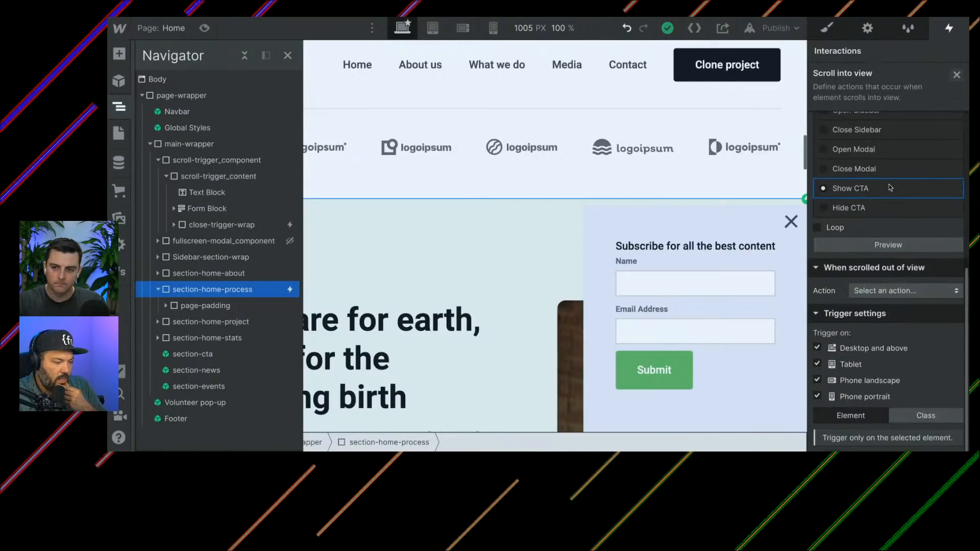
scroll(894, 229, up, 5)
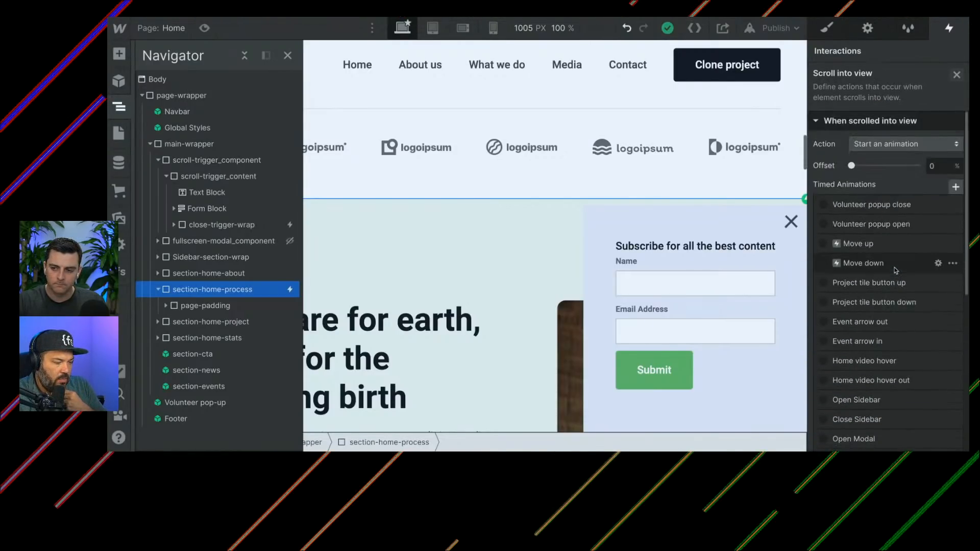
scroll(895, 271, down, 5)
click(855, 223)
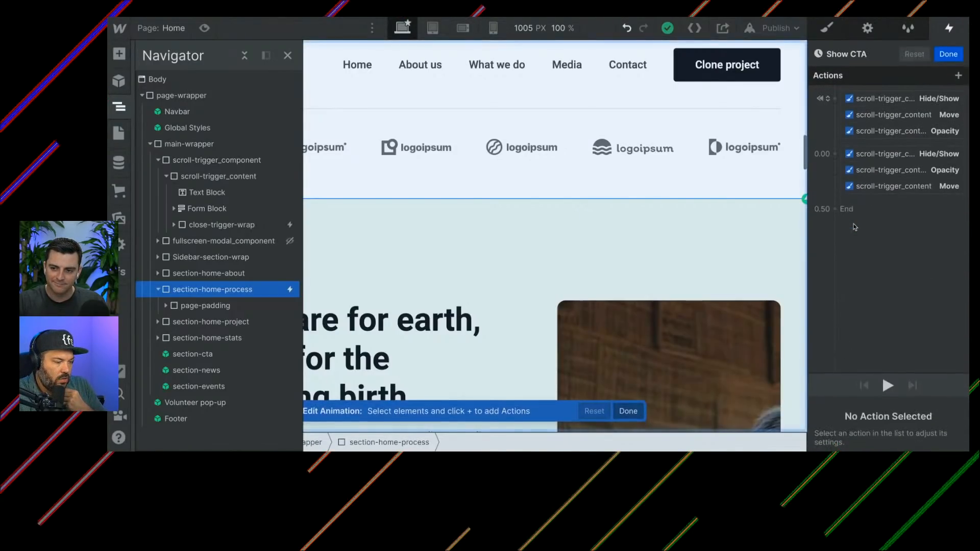
click(947, 53)
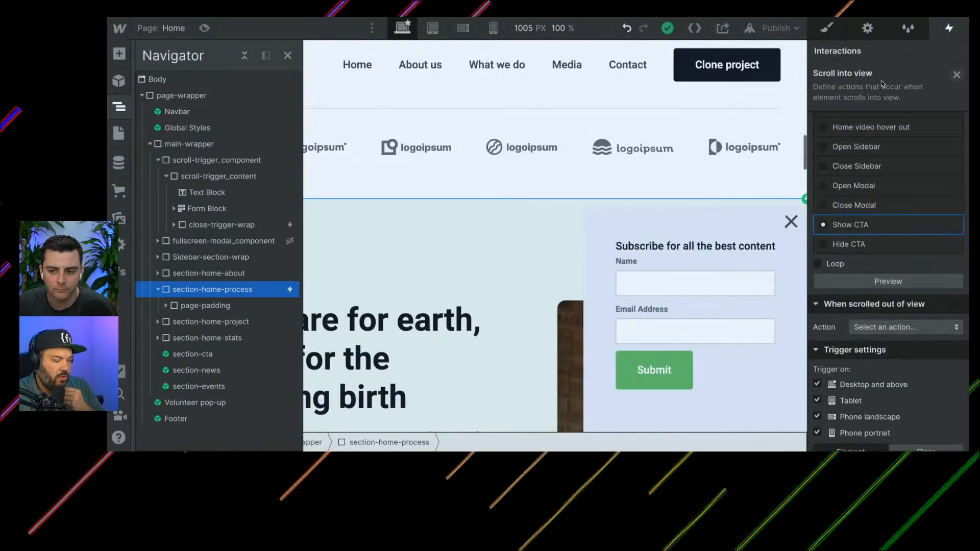
scroll(903, 262, up, 5)
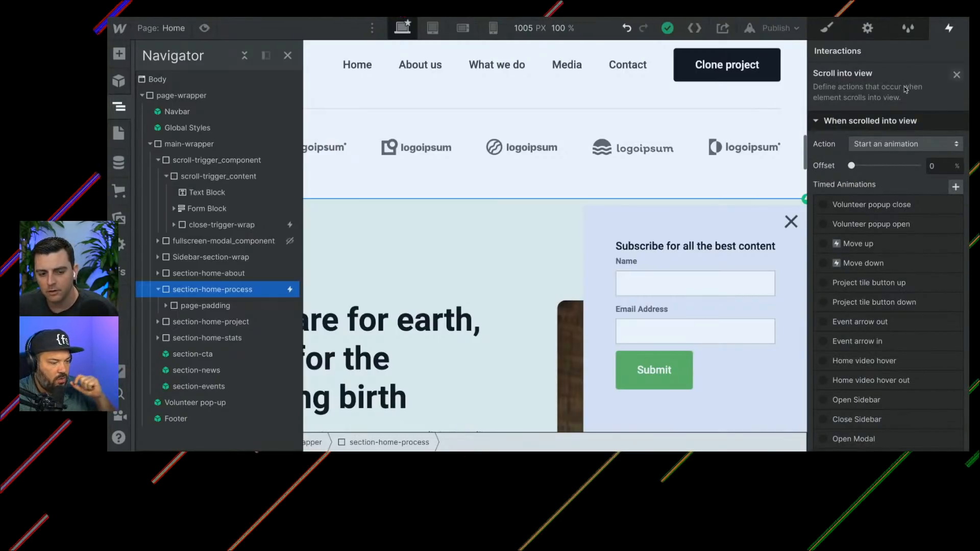
click(955, 75)
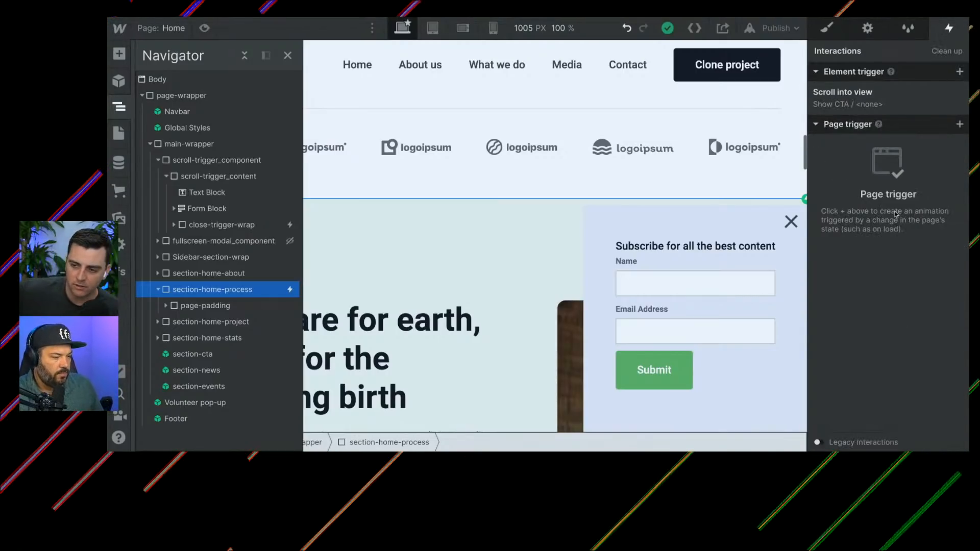
Step: Try the offset control of section-home-process's Scroll into view trigger, leave it at 0%, and close the trigger
click(866, 102)
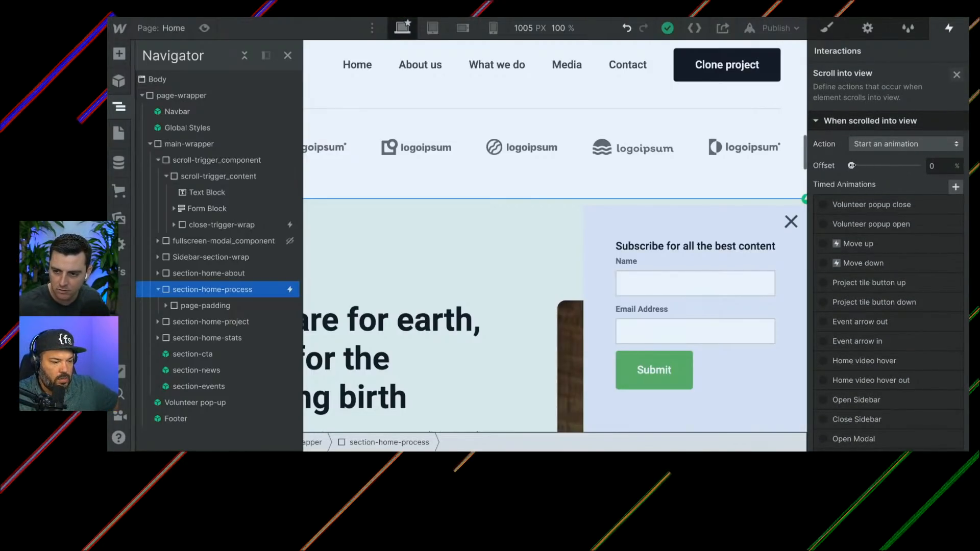
drag(858, 169, 837, 171)
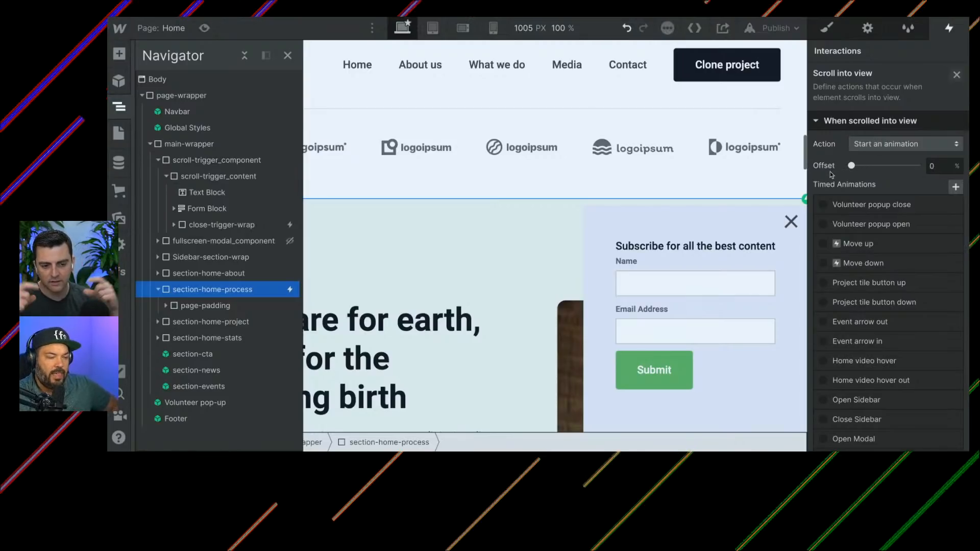
click(956, 74)
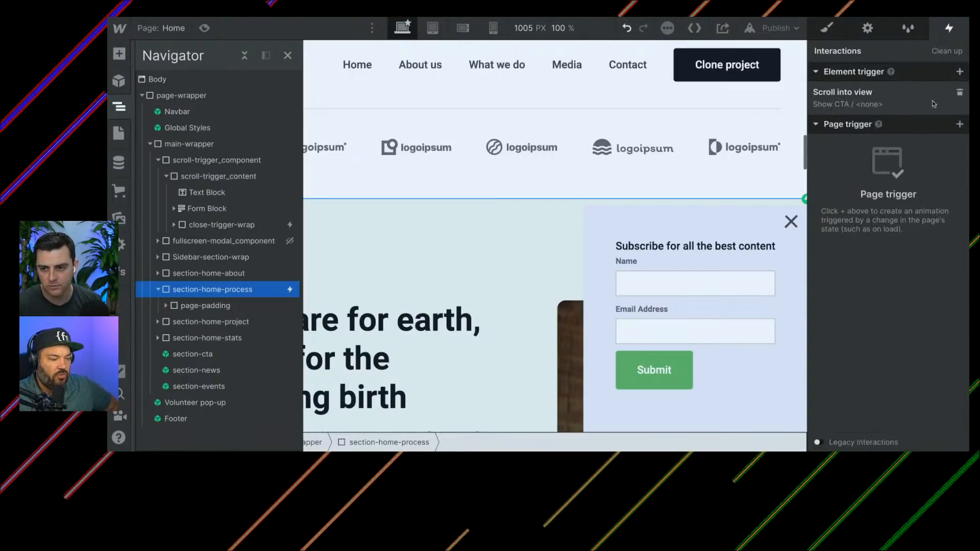
Step: Try a While scrolling in view trigger with Play scroll animation on section-home-process, inspect its animation boundaries, and discard the trigger
click(960, 74)
click(891, 157)
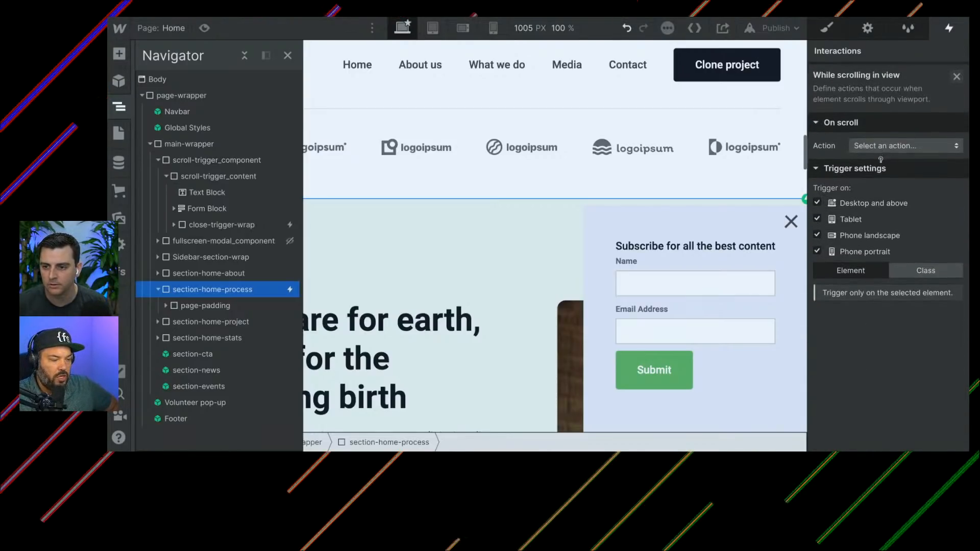
click(890, 145)
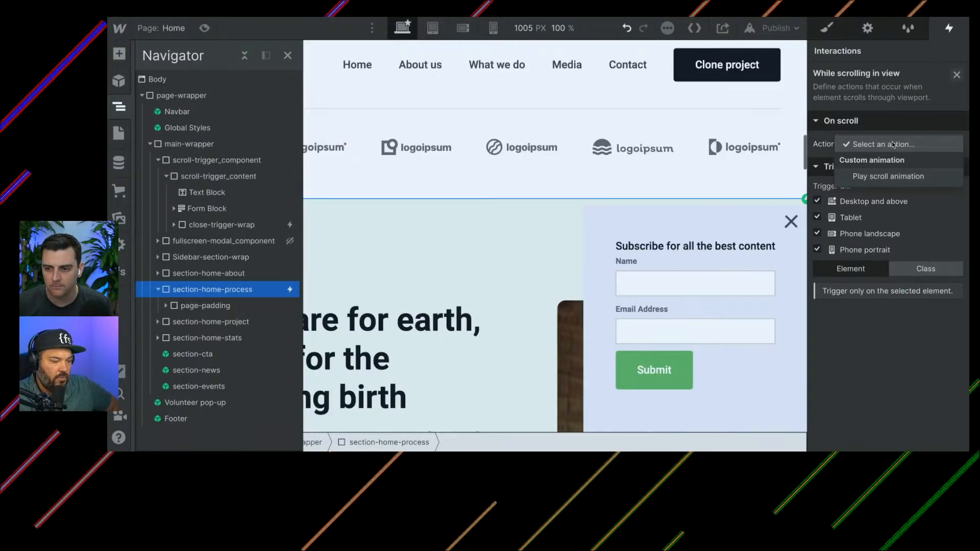
click(885, 178)
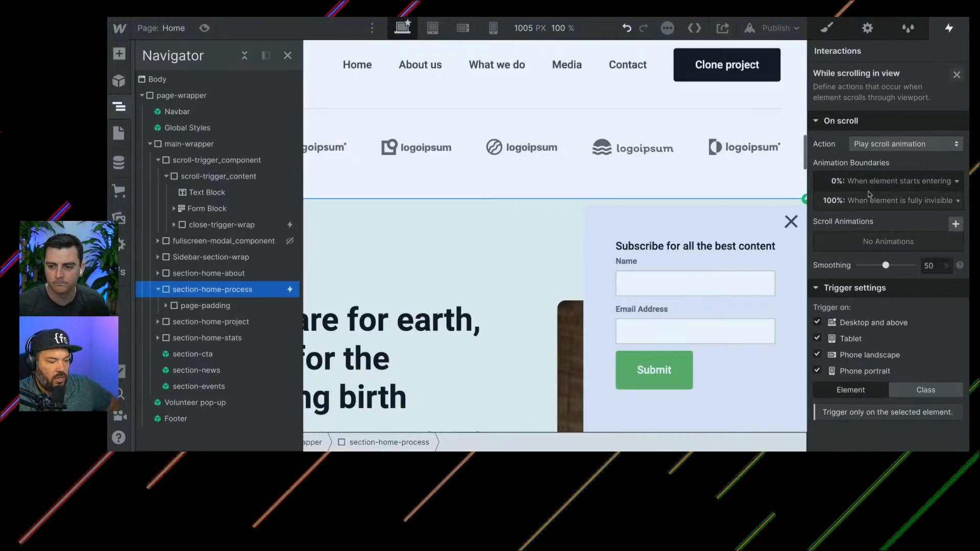
click(957, 183)
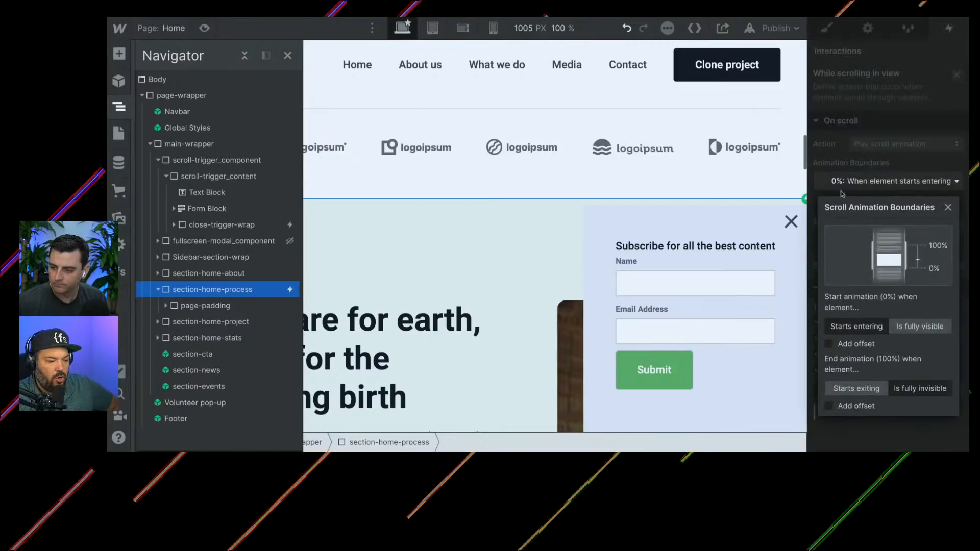
click(948, 207)
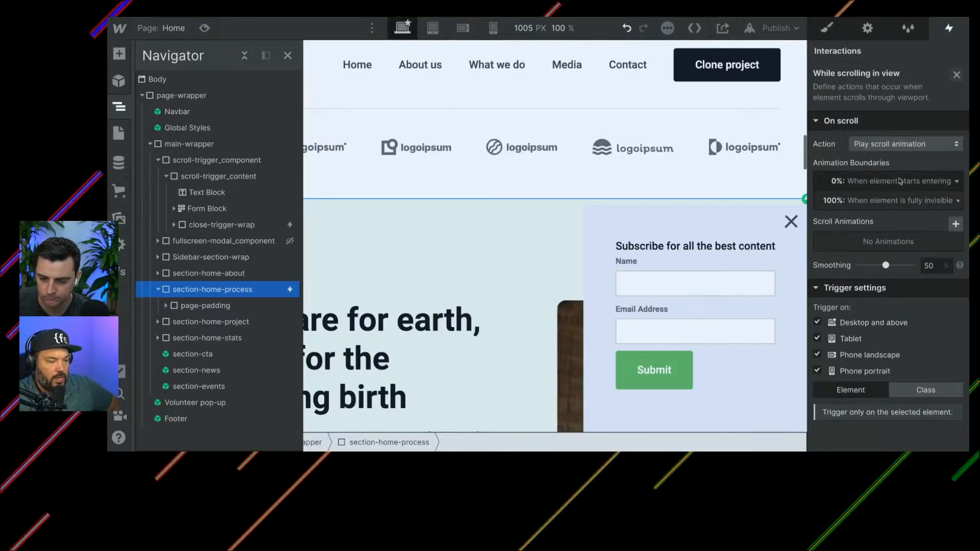
click(956, 74)
click(959, 126)
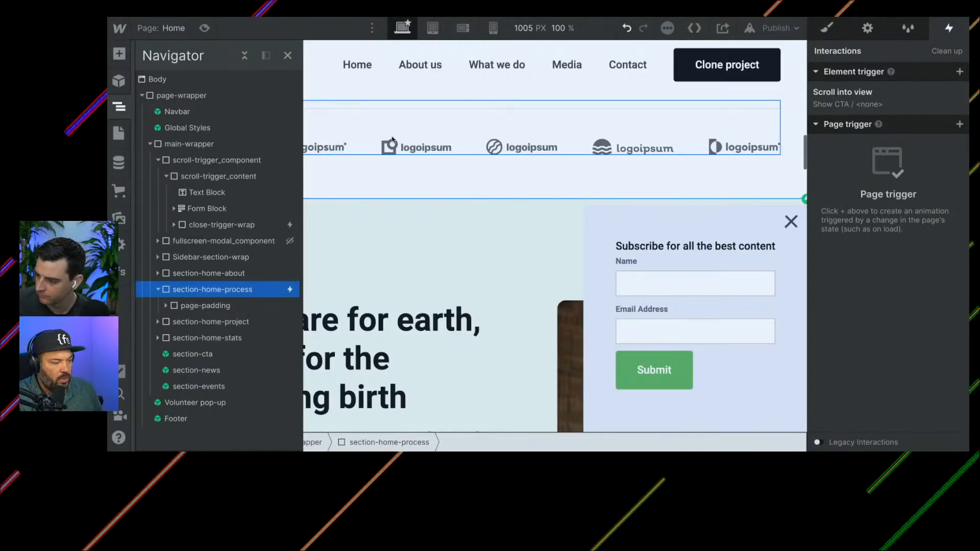
Step: Restart the preview at the top of the page, open the sidebar and the fullscreen modal, and close both
click(204, 27)
scroll(386, 183, up, 5)
scroll(386, 184, up, 5)
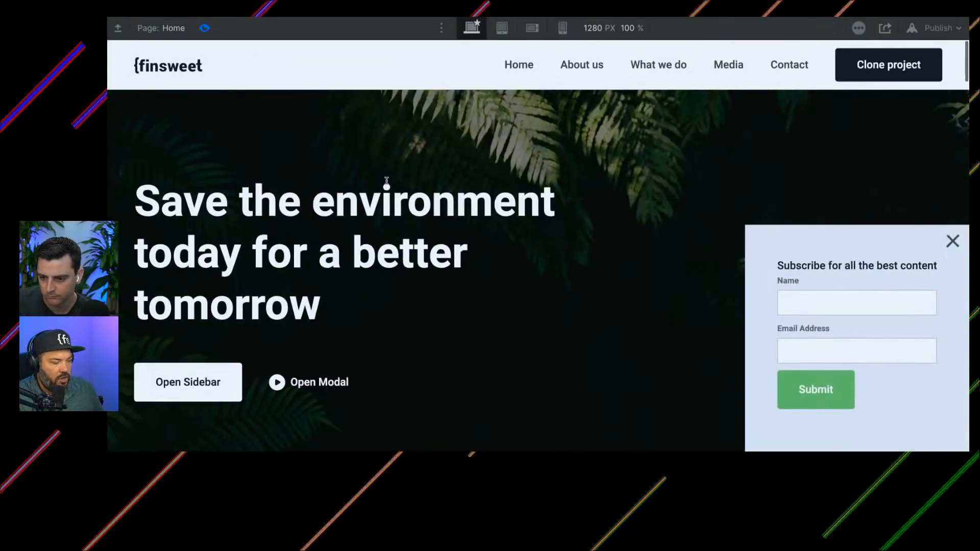
click(204, 27)
click(204, 27)
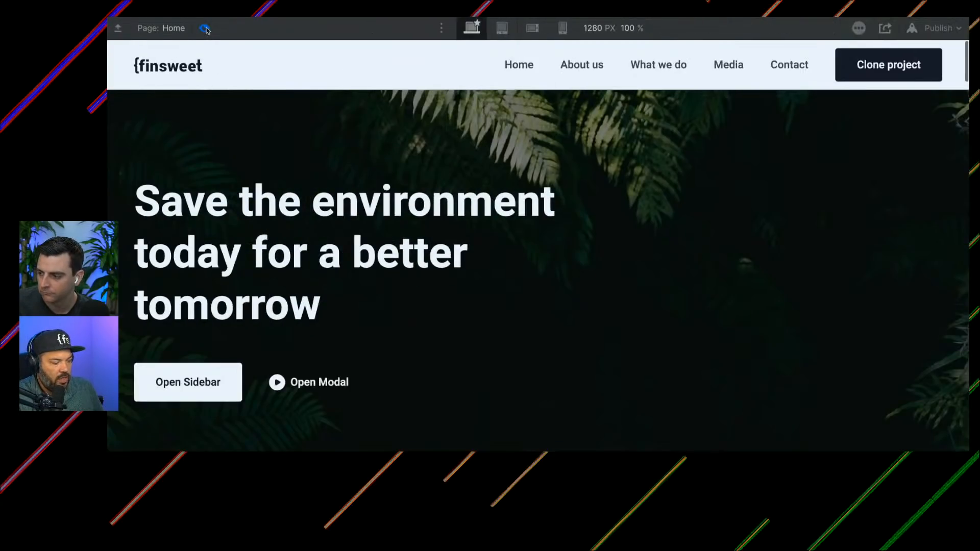
click(176, 382)
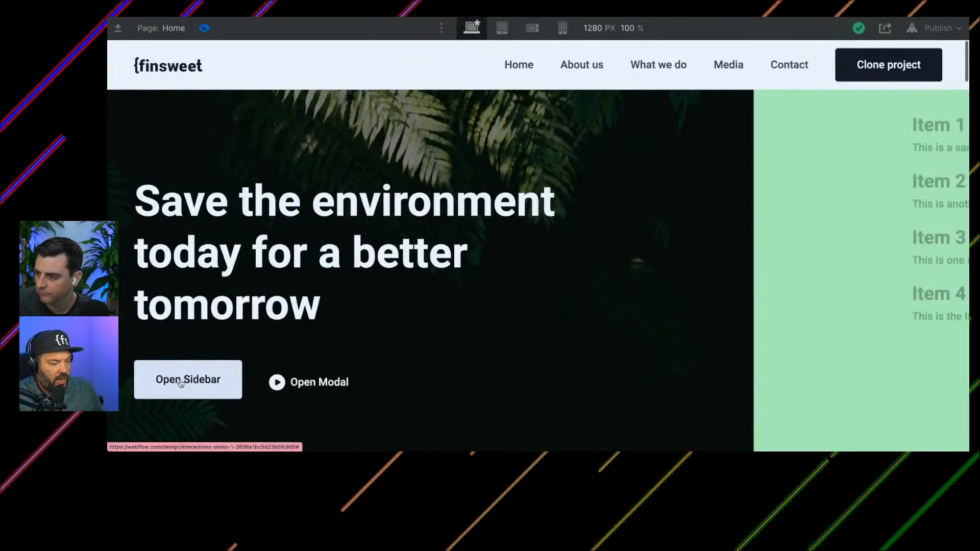
click(288, 381)
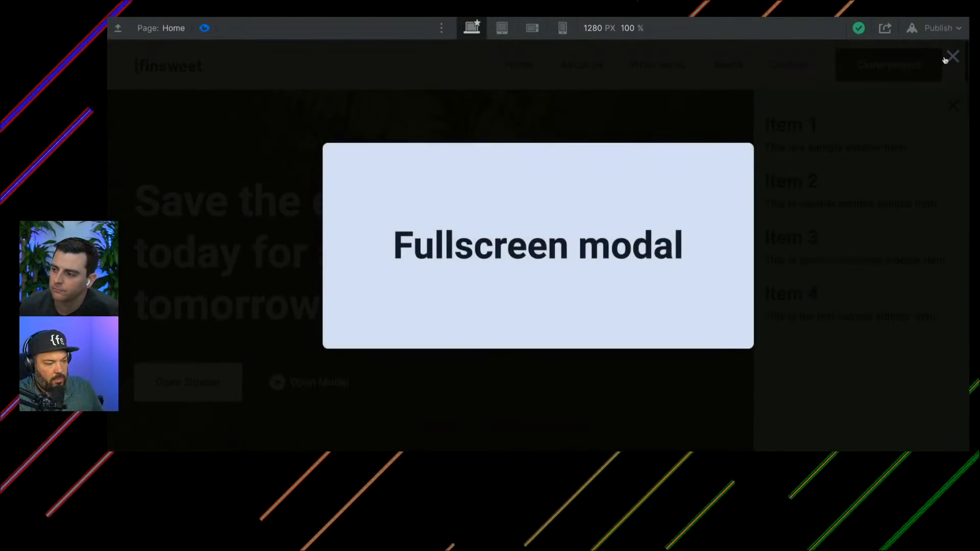
click(948, 59)
click(952, 106)
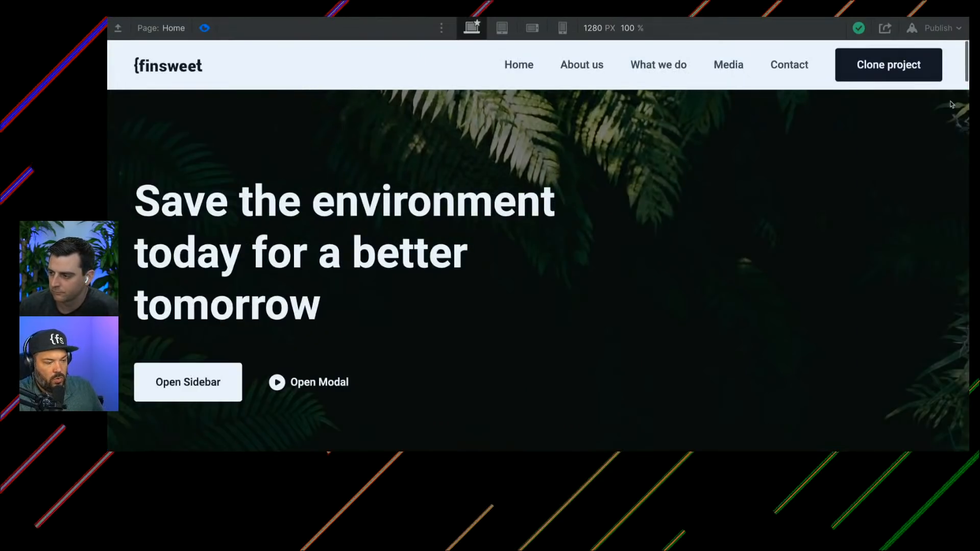
Step: Preview the subscribe form by going down to the What we do section and back to the hero, and leave the preview
scroll(742, 263, down, 5)
scroll(742, 264, down, 10)
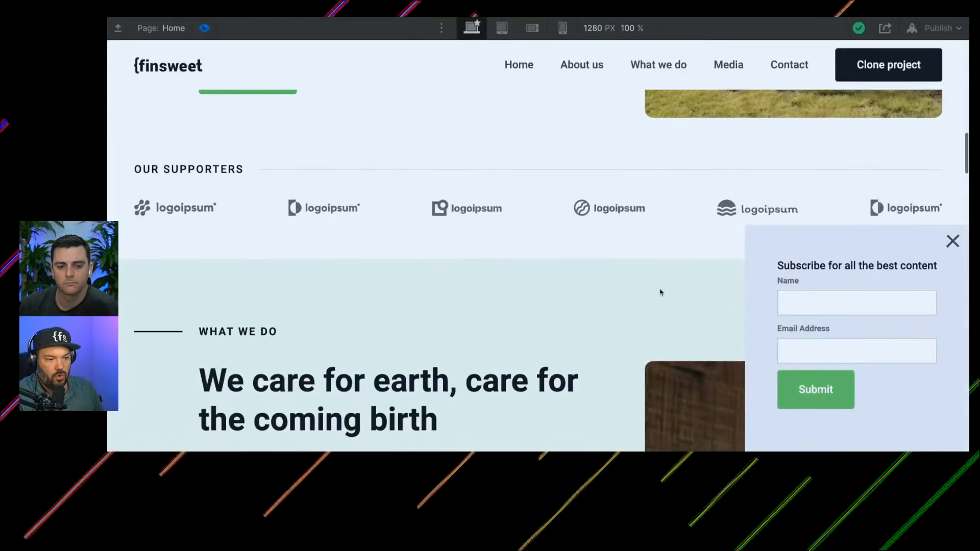
scroll(579, 260, up, 15)
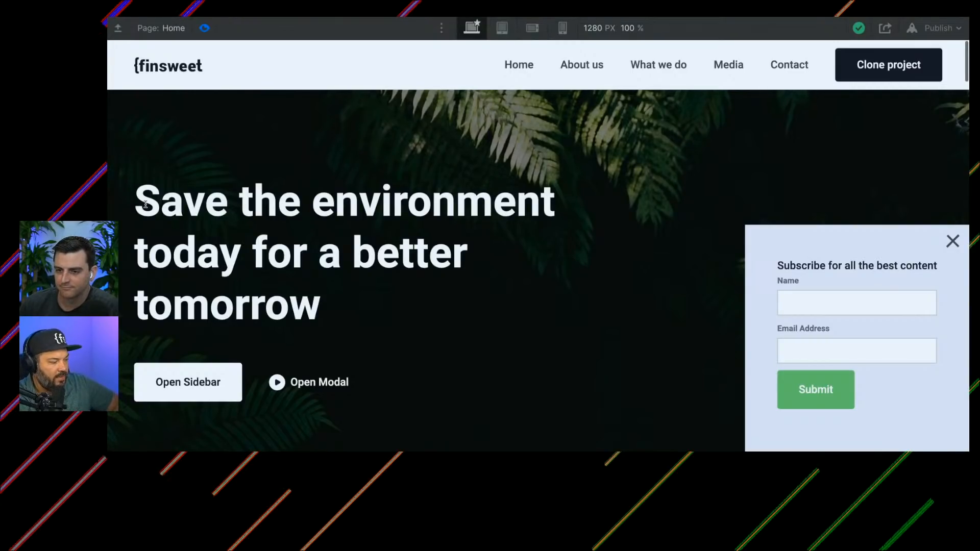
drag(146, 204, 361, 335)
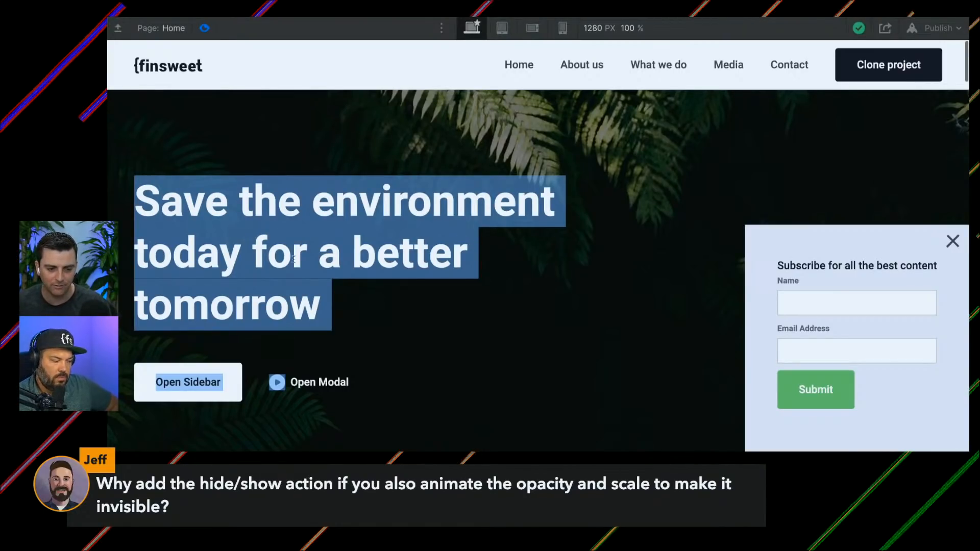
click(429, 331)
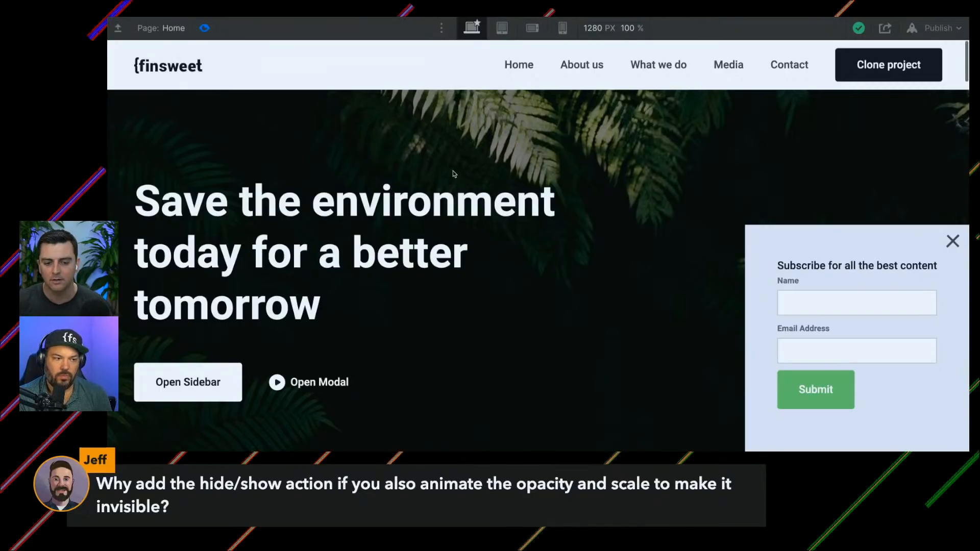
click(210, 31)
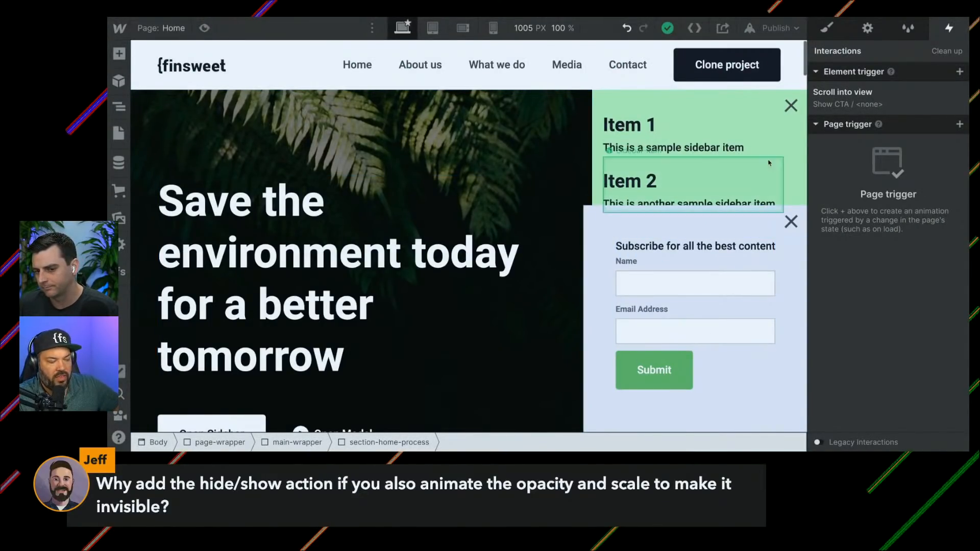
Step: Set the display of the subscribe form's scroll-trigger_content block to none
click(594, 218)
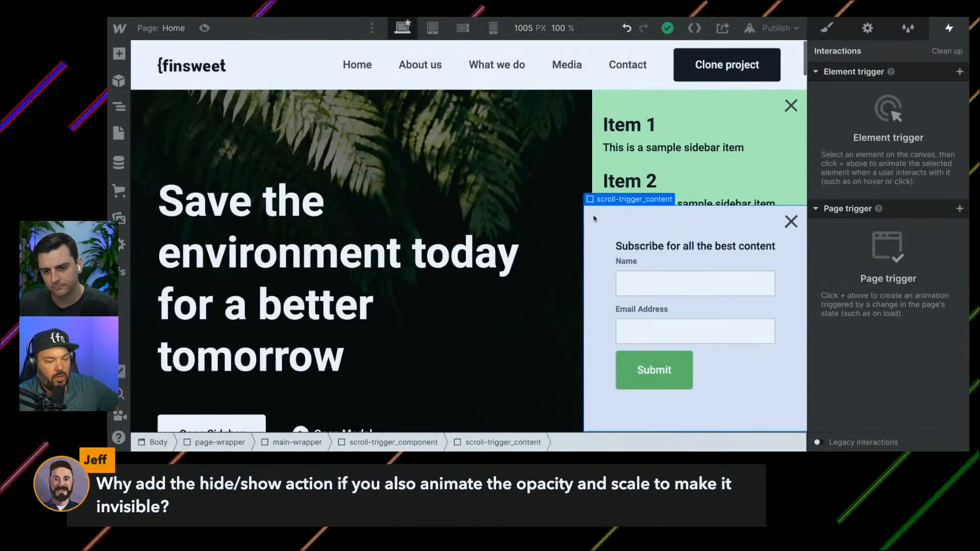
click(825, 28)
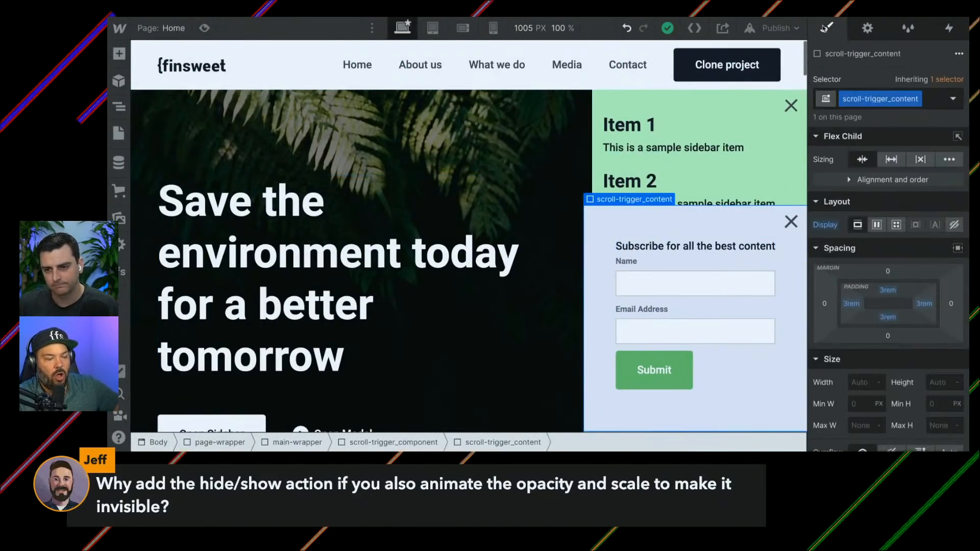
click(953, 224)
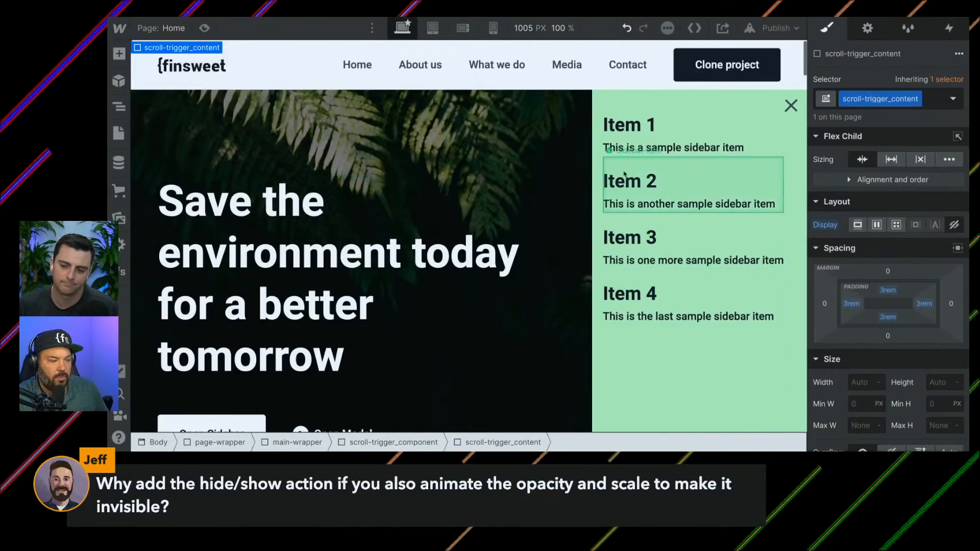
Step: Set the display of the green sidebar_component to none and look over the cleared page
click(598, 103)
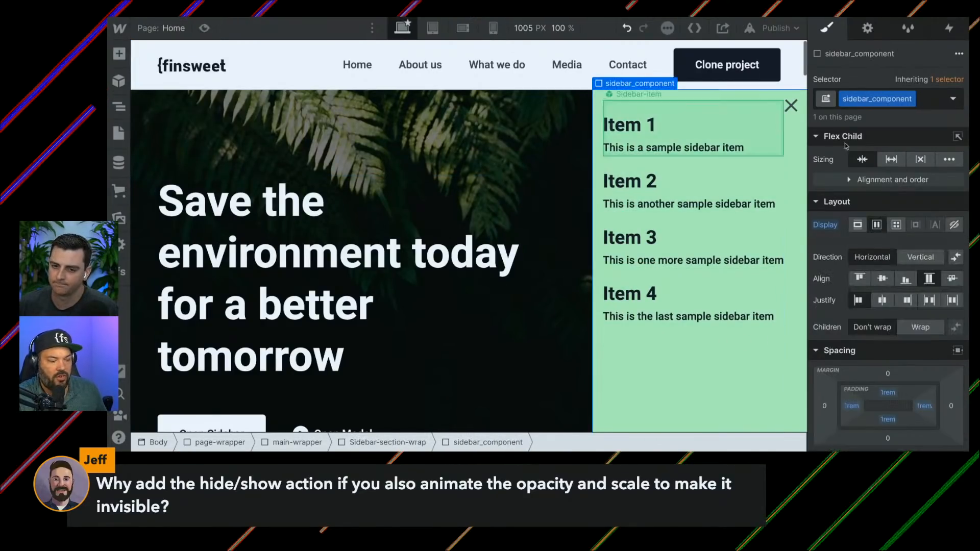
click(953, 225)
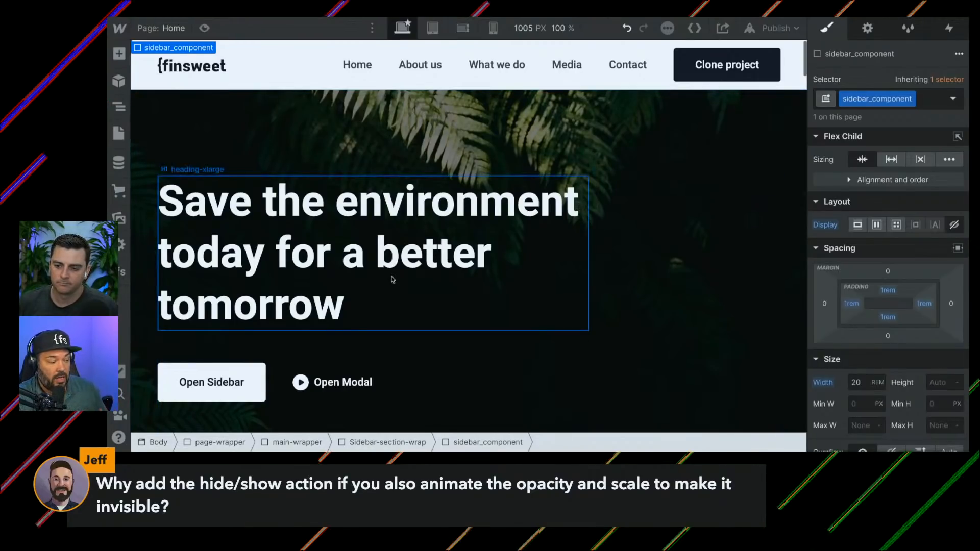
scroll(393, 280, down, 8)
scroll(392, 279, up, 8)
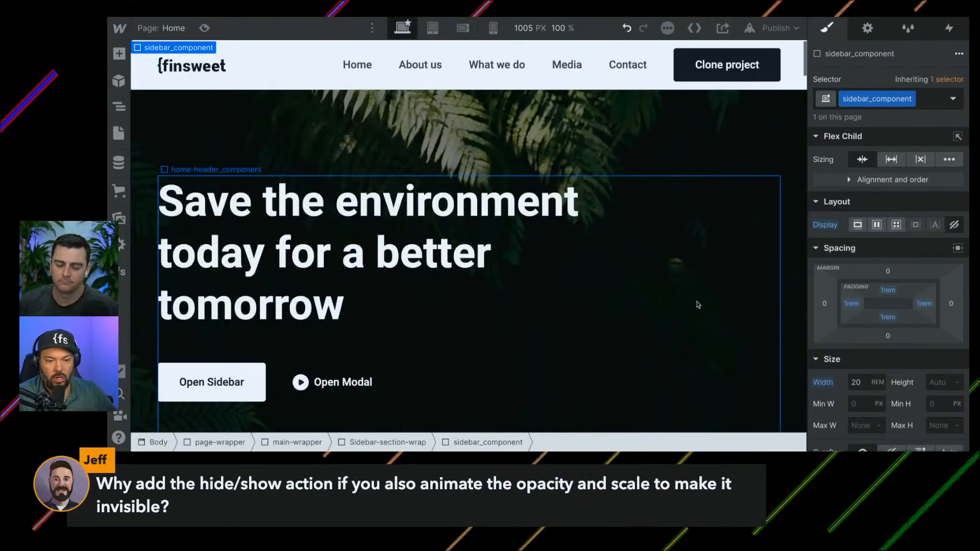
Step: Set the display of sidebar_component to flex and check the page's initial state in preview
scroll(697, 305, down, 8)
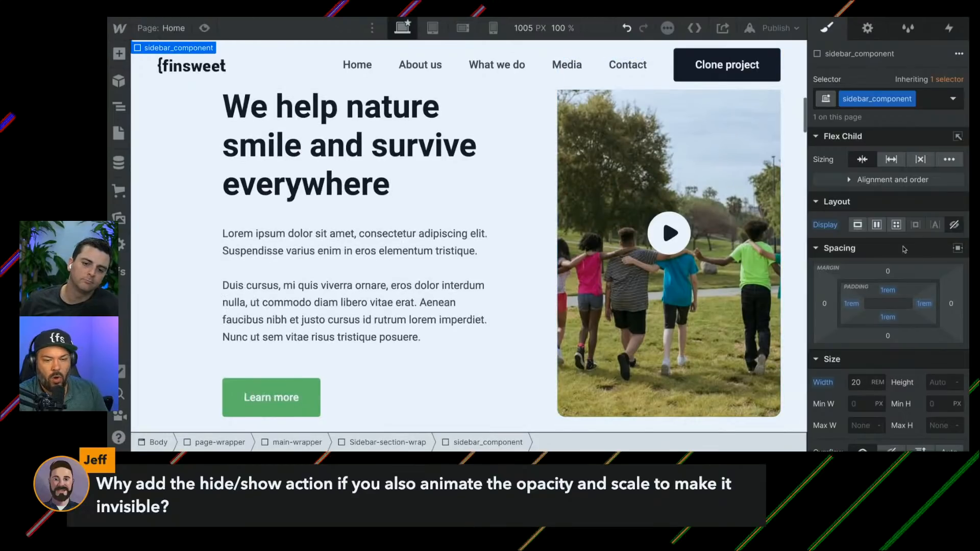
scroll(723, 299, up, 8)
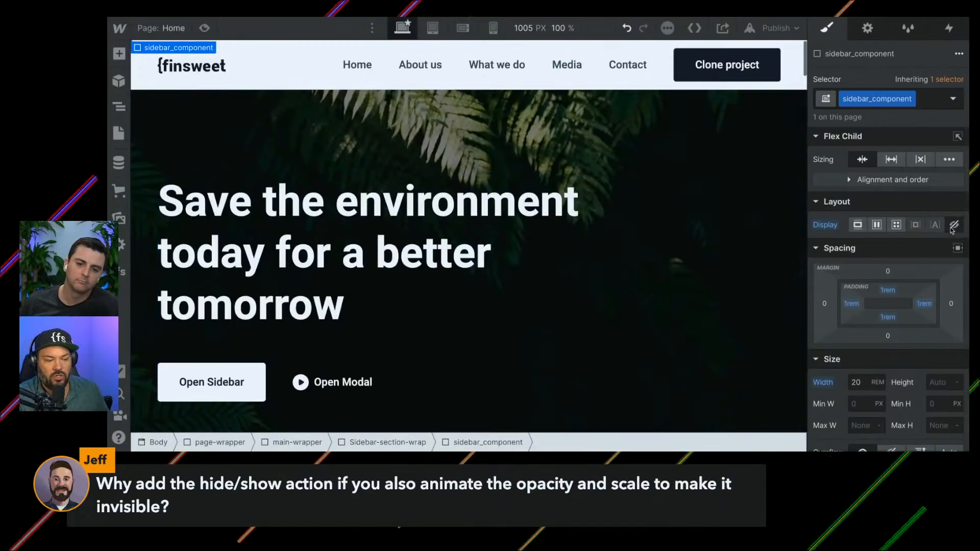
click(877, 225)
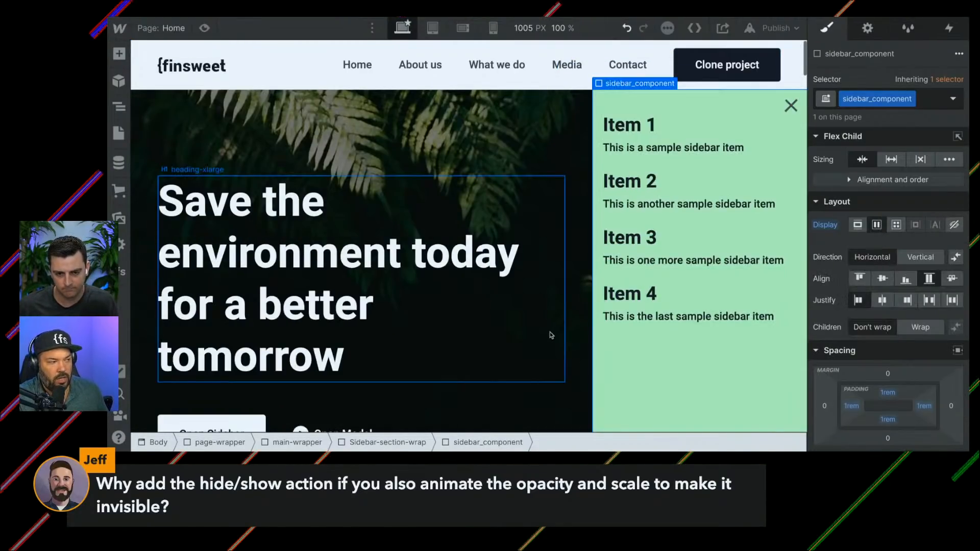
scroll(551, 335, down, 3)
scroll(551, 335, up, 3)
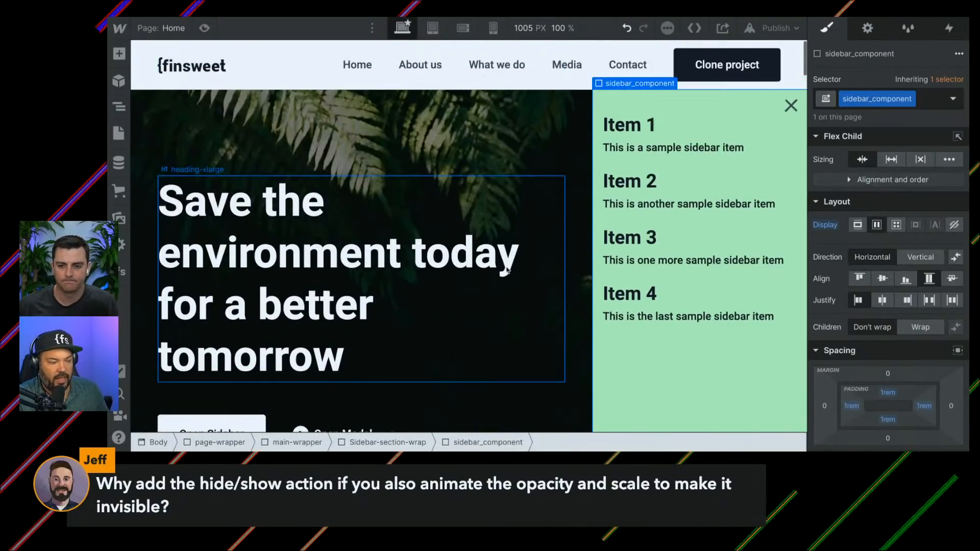
click(205, 28)
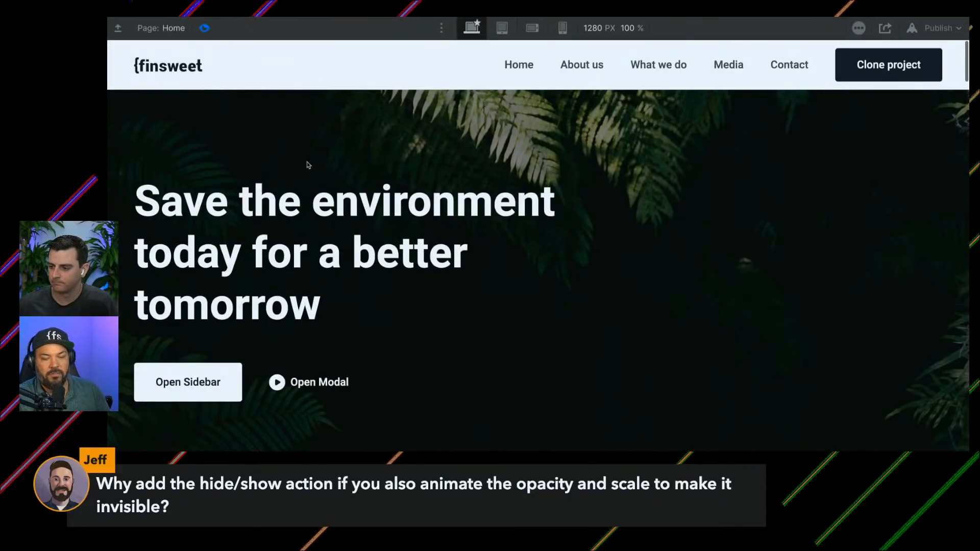
click(205, 28)
Step: Set the display of sidebar_component back to none and look over the page
click(953, 225)
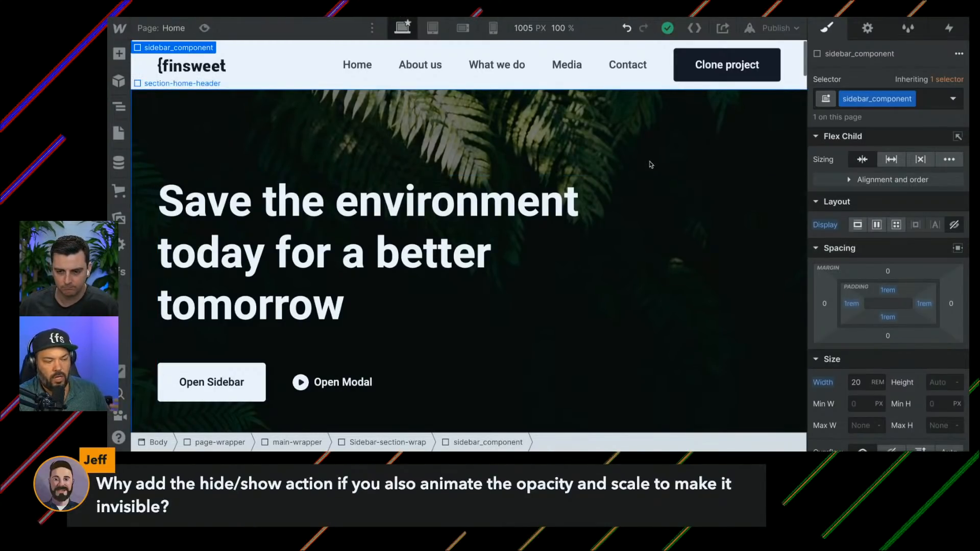
scroll(646, 212, down, 3)
scroll(646, 212, up, 3)
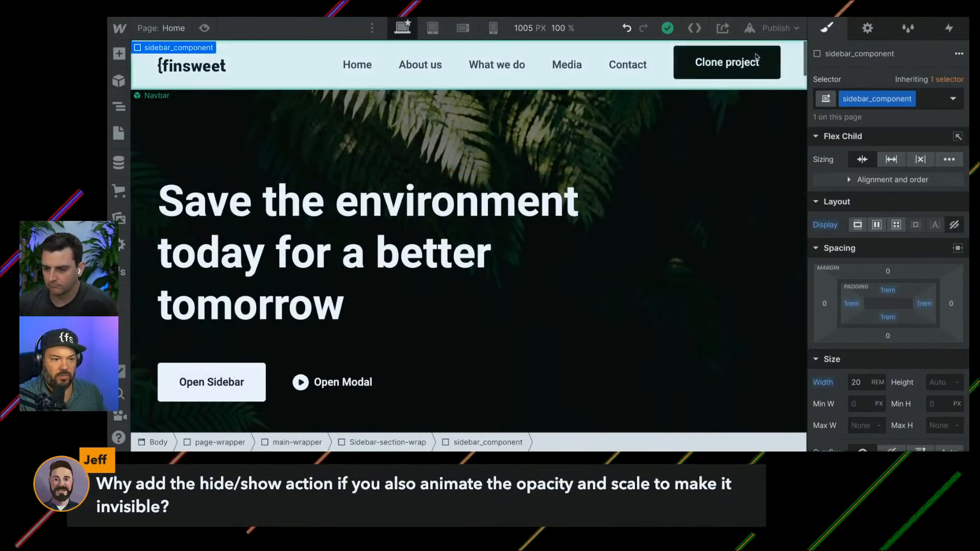
Step: Preview the Home page in the mobile portrait view, bring up the subscribe form at the What we do section, and leave the preview
key(z)
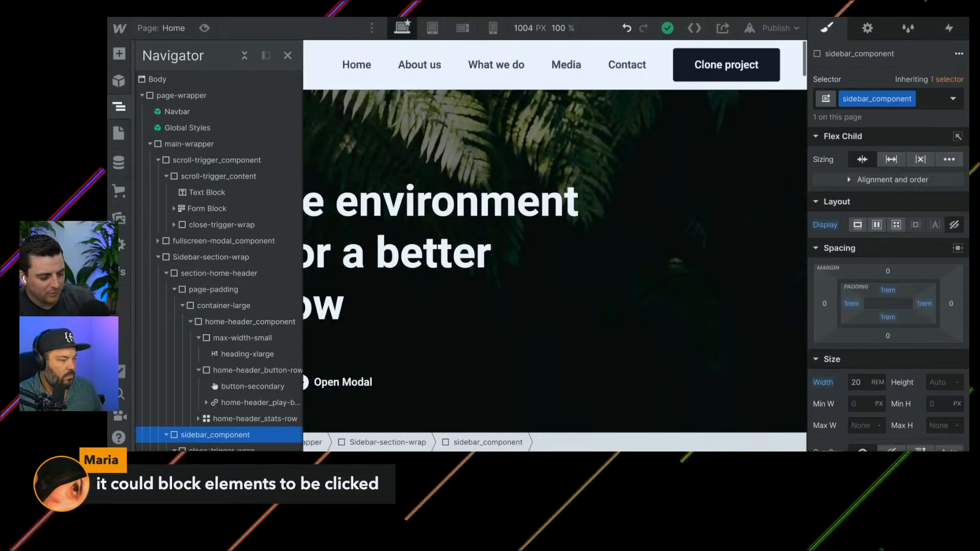
click(204, 27)
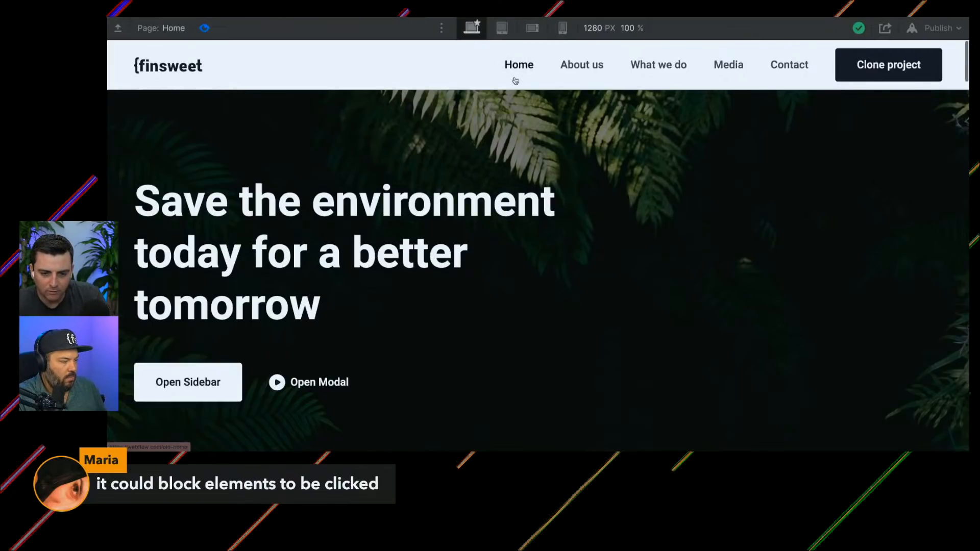
click(563, 28)
scroll(513, 274, down, 15)
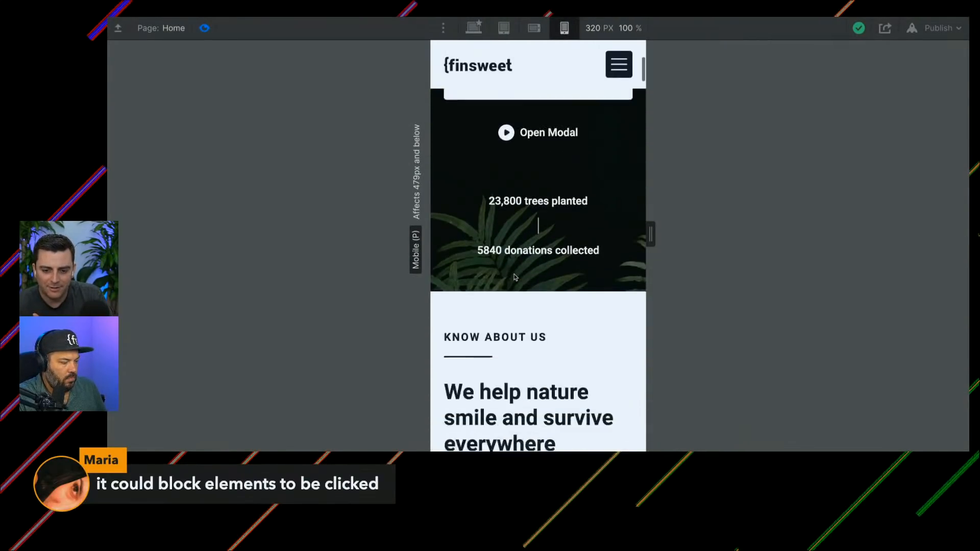
scroll(514, 277, down, 10)
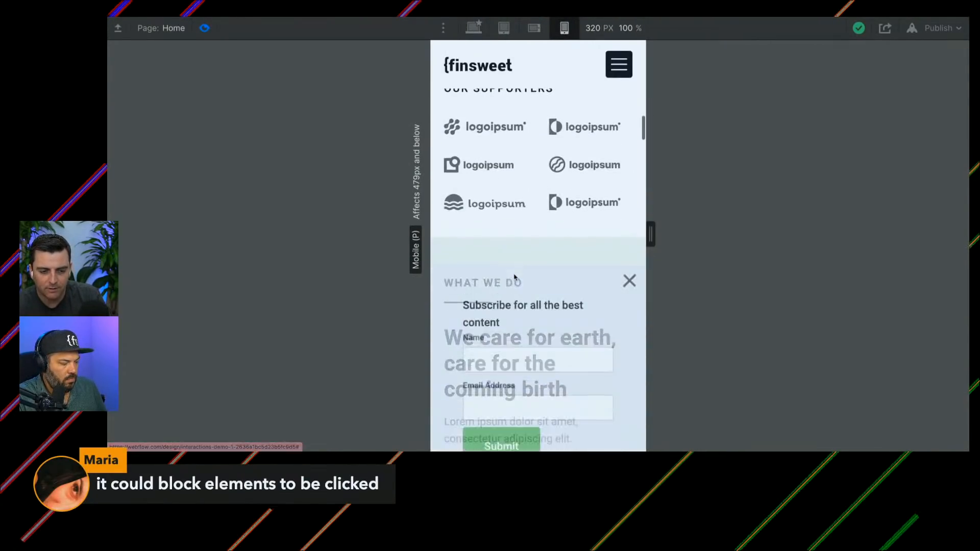
scroll(514, 277, up, 20)
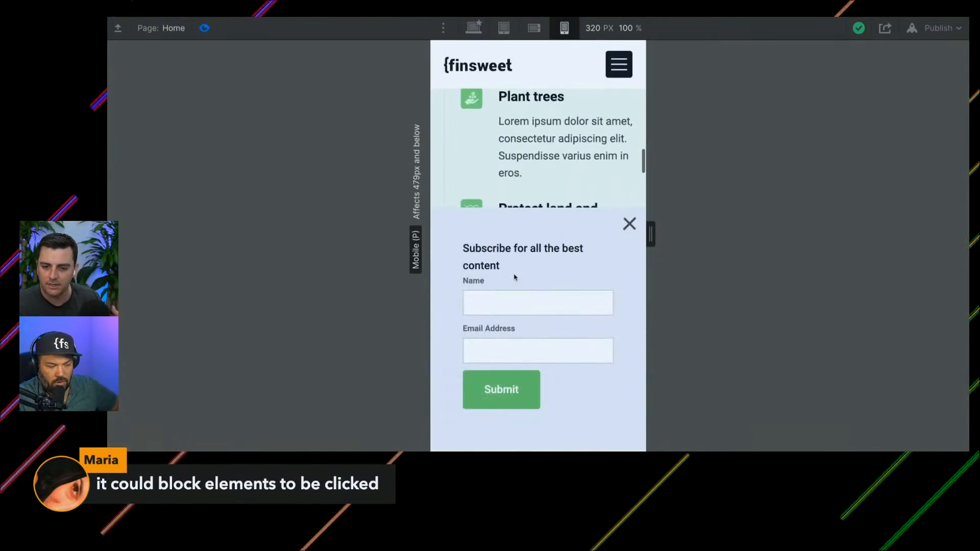
click(204, 28)
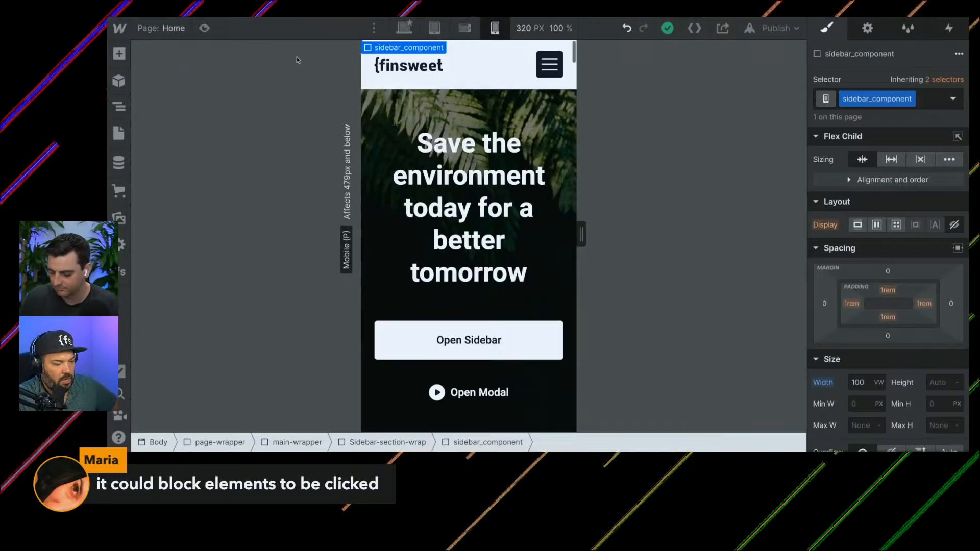
Step: Preview the mobile portrait page, open and close the sidebar, open the fullscreen modal, and leave the preview
click(204, 29)
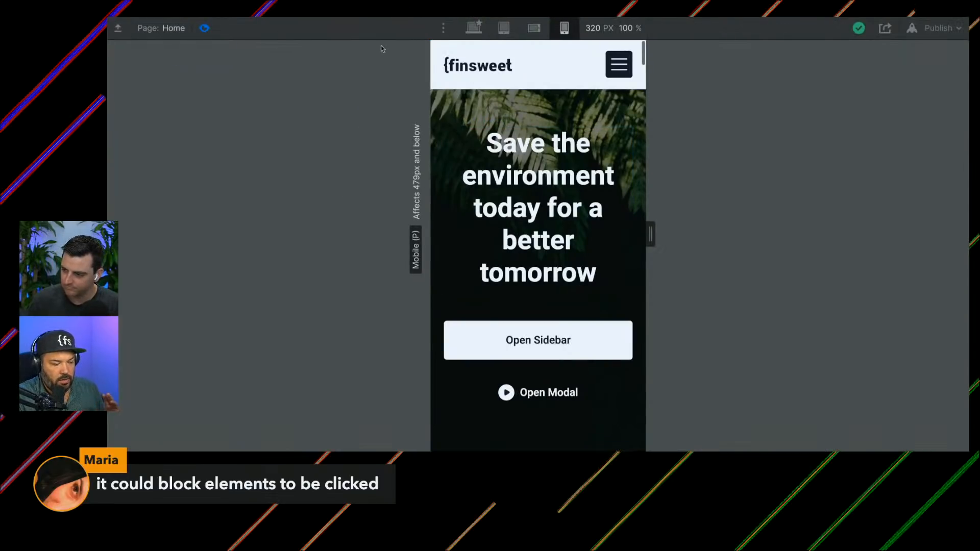
click(568, 332)
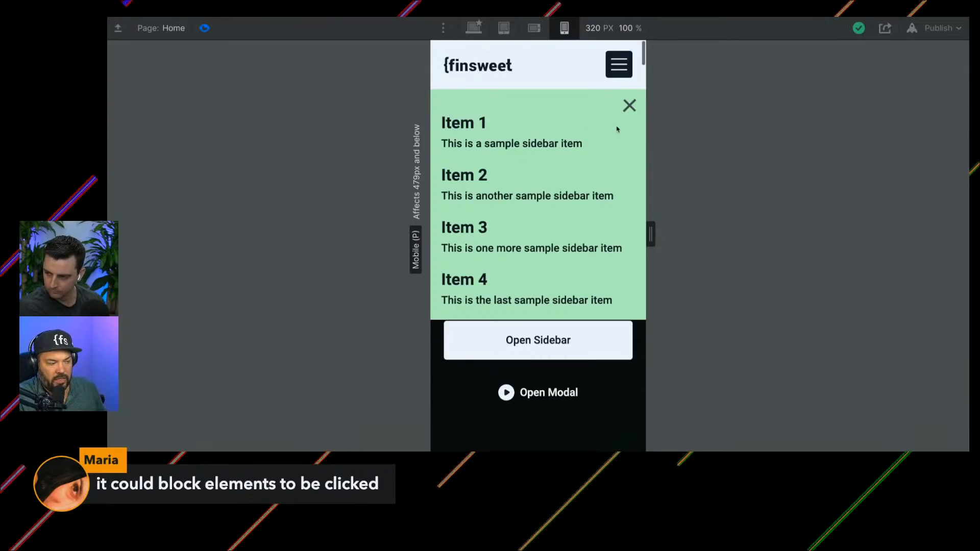
click(628, 106)
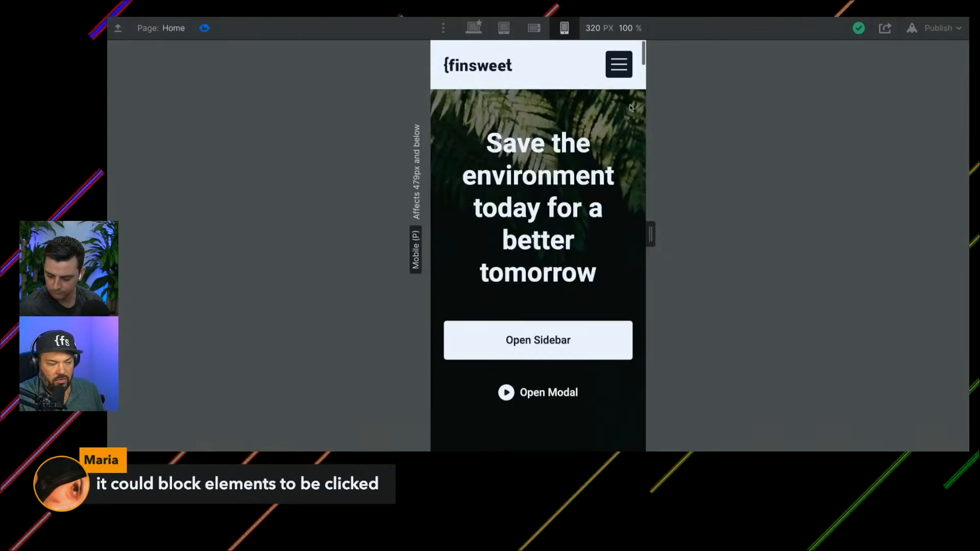
click(539, 393)
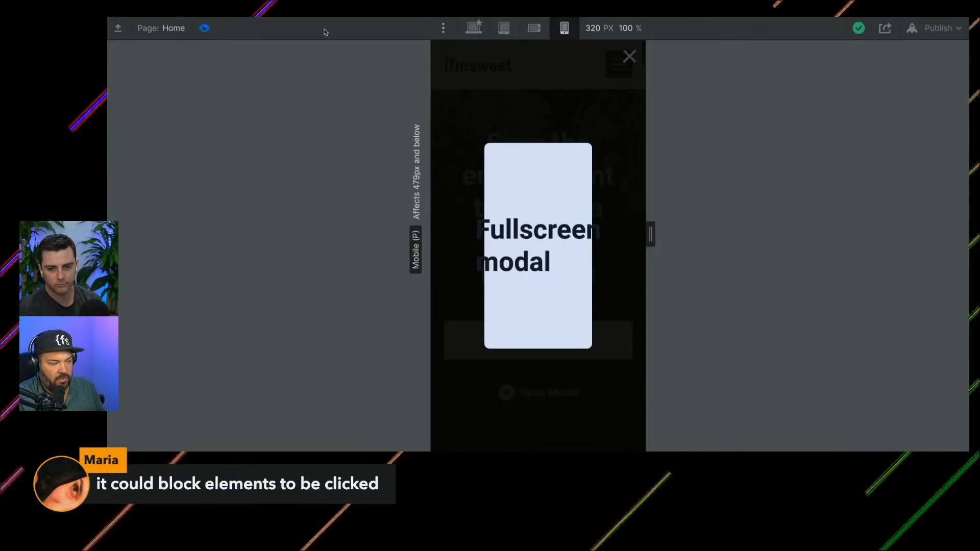
click(207, 30)
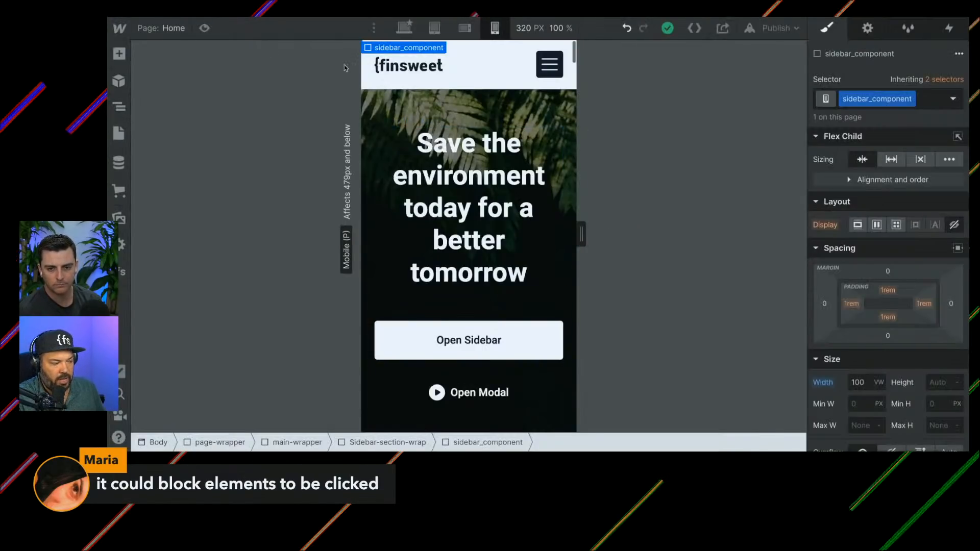
Step: Restart the mobile portrait preview and open and close the fullscreen modal twice
click(204, 27)
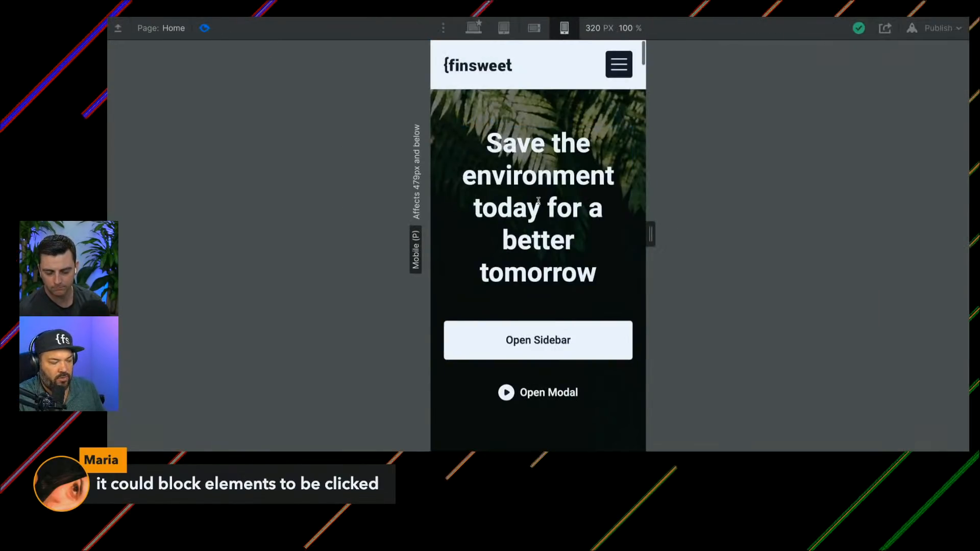
click(558, 391)
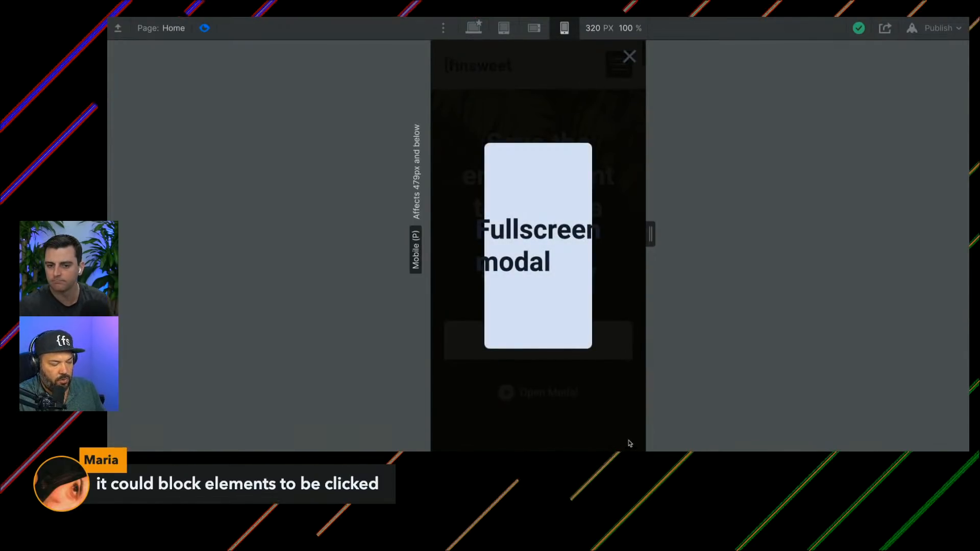
click(628, 55)
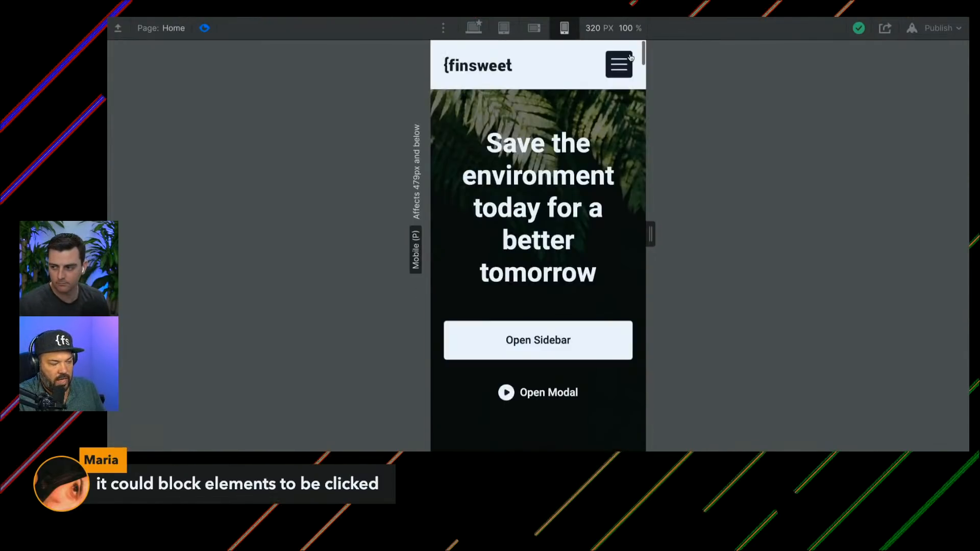
click(544, 394)
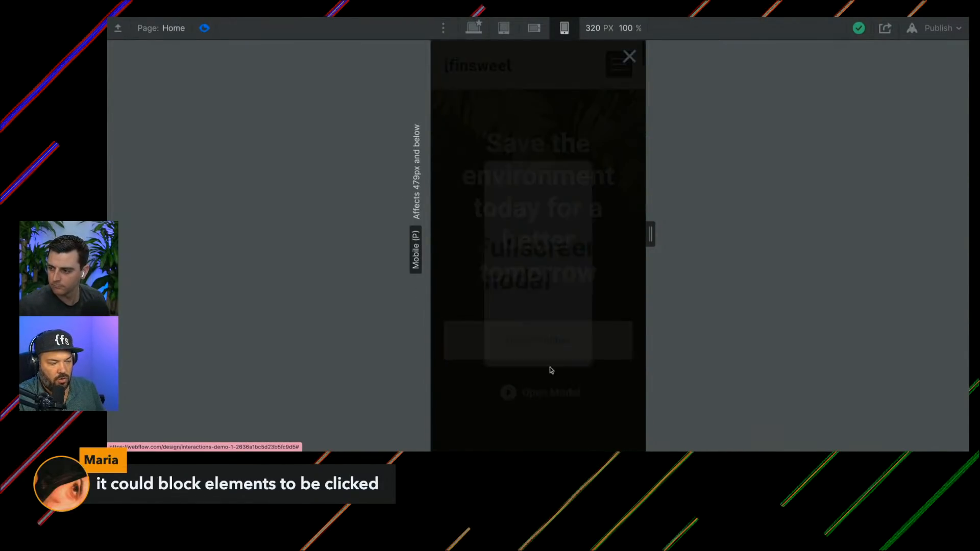
click(628, 56)
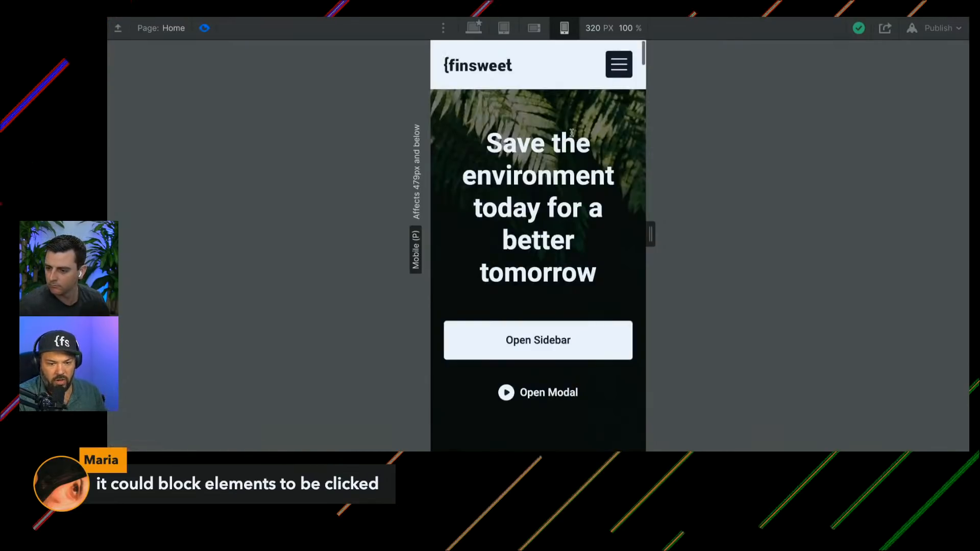
Step: Bring up the subscribe form at the What we do section in the mobile preview, close it, and leave the preview at the hero
scroll(593, 211, down, 10)
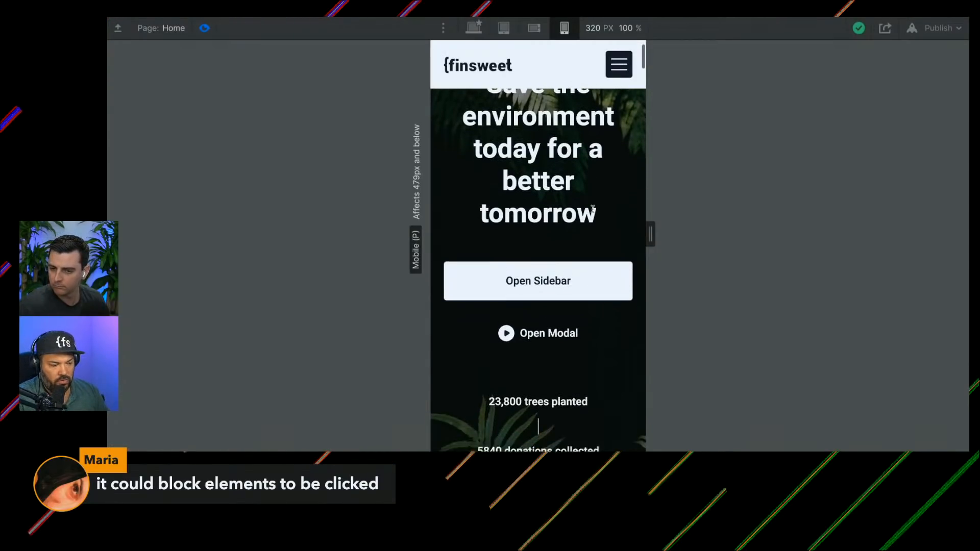
scroll(593, 211, down, 15)
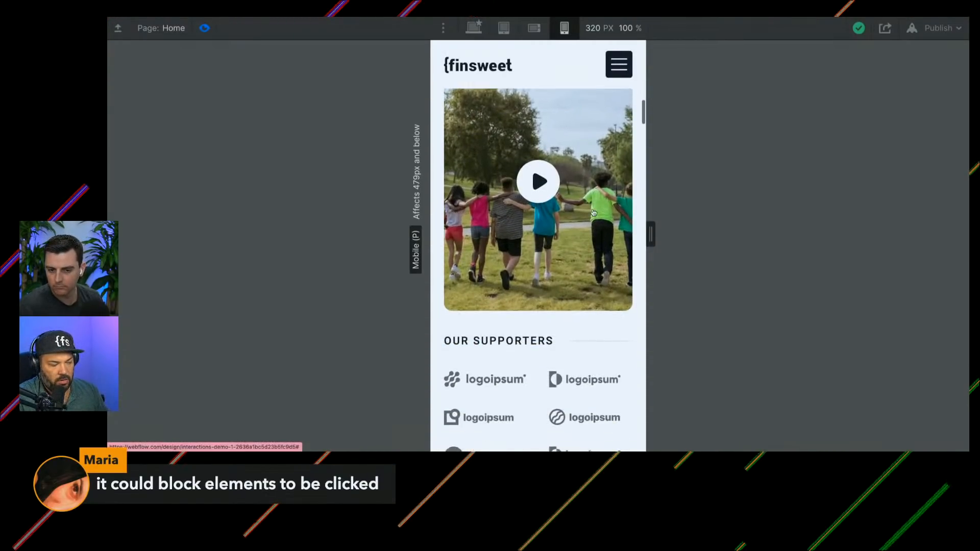
scroll(593, 211, down, 3)
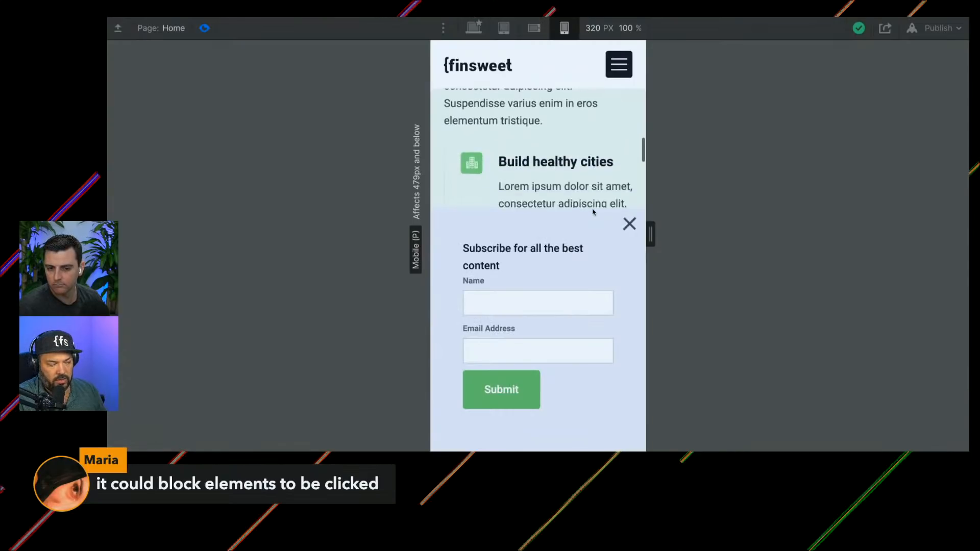
scroll(595, 398, down, 1)
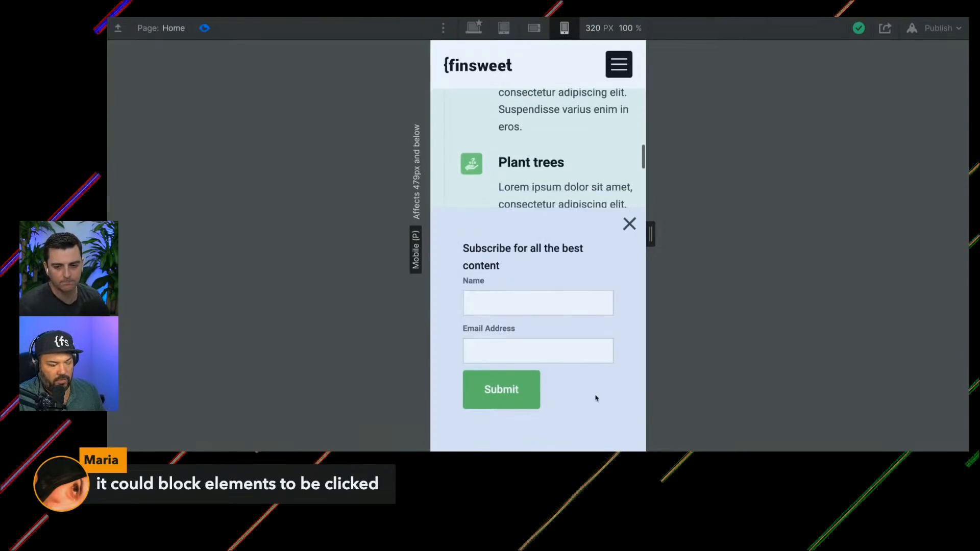
scroll(595, 398, up, 1)
scroll(596, 398, down, 1)
click(628, 222)
scroll(599, 189, up, 15)
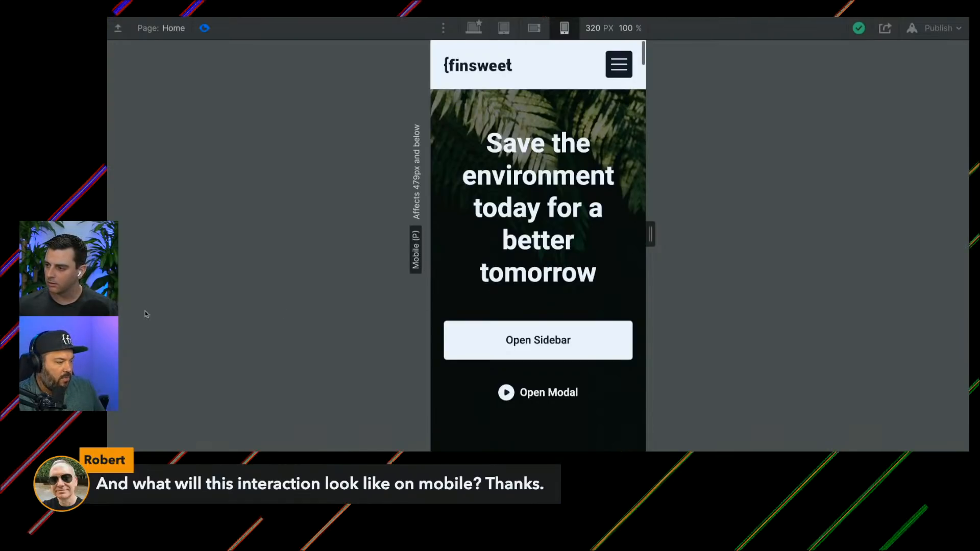
click(204, 28)
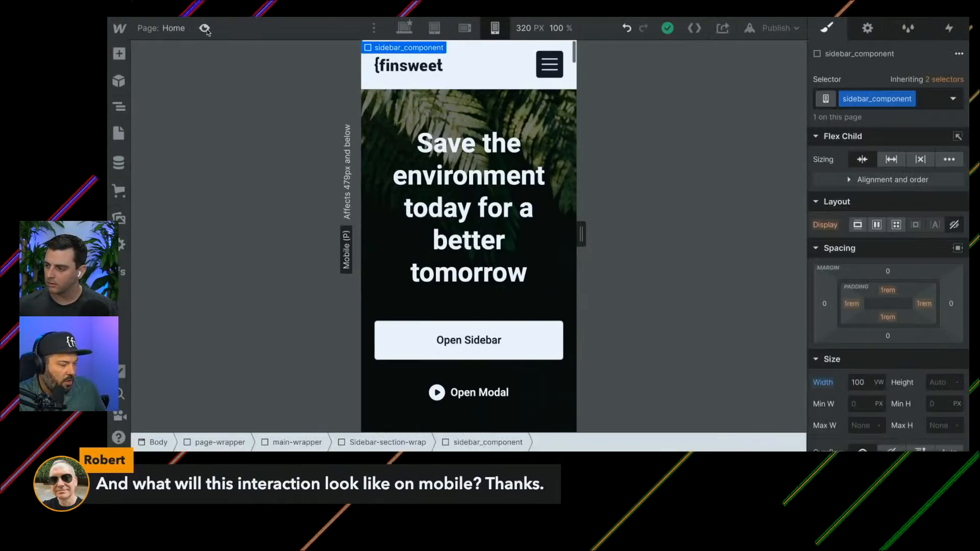
Step: Return to the desktop breakpoint and examine the Our supporters row and What we do section on the page and in the element tree
click(411, 31)
scroll(486, 303, down, 6)
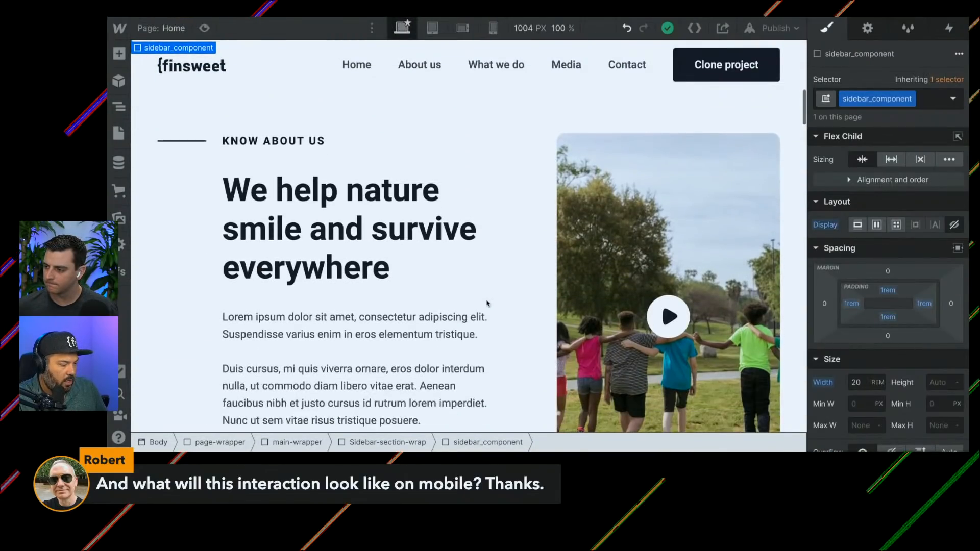
scroll(486, 306, down, 9)
scroll(486, 304, up, 2)
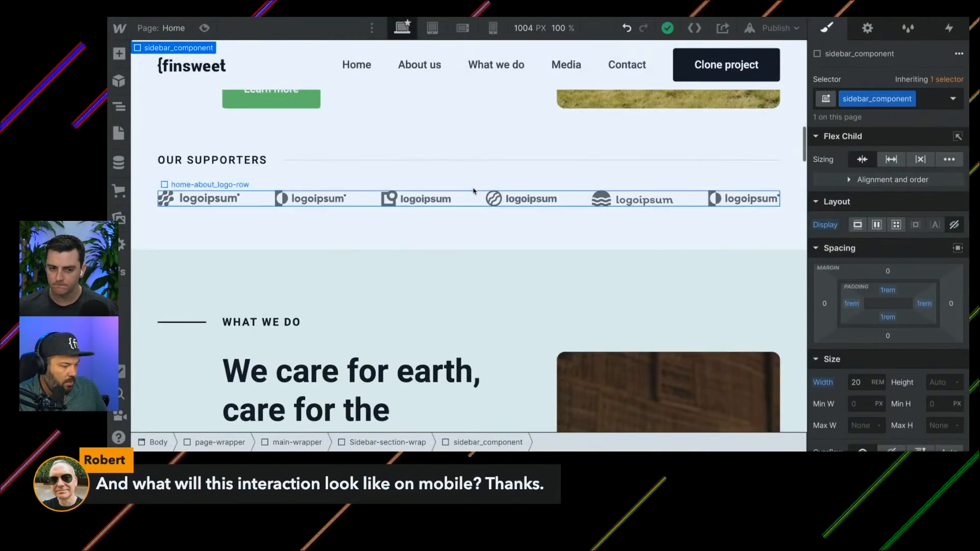
click(443, 181)
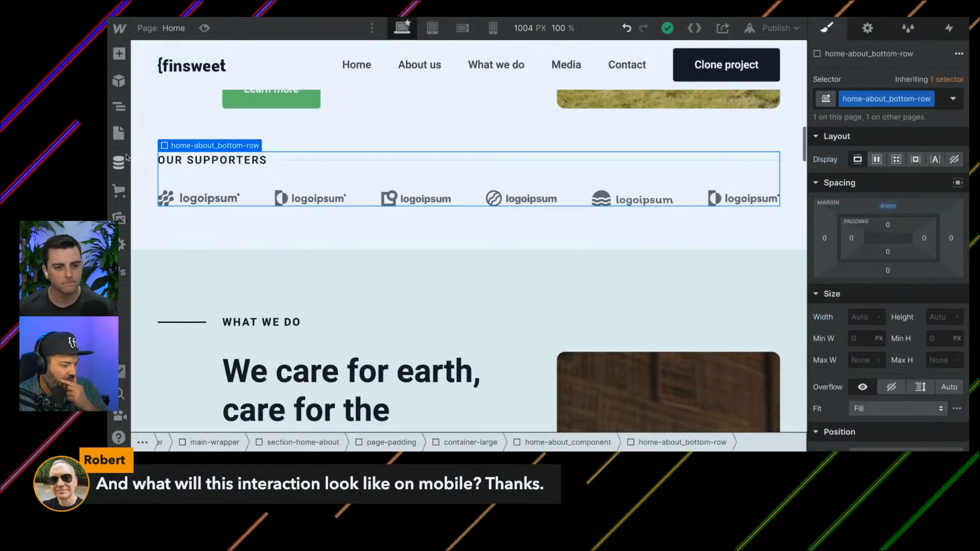
click(120, 107)
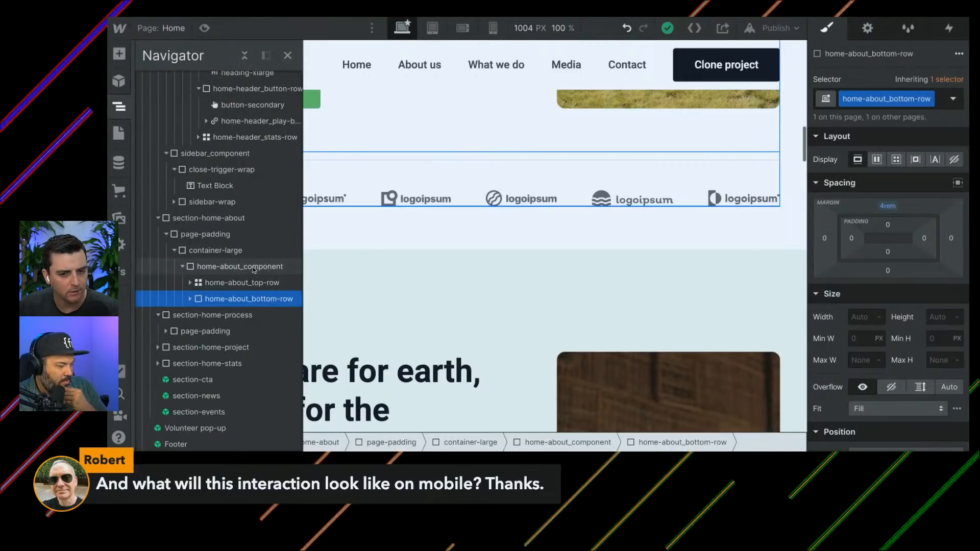
click(378, 265)
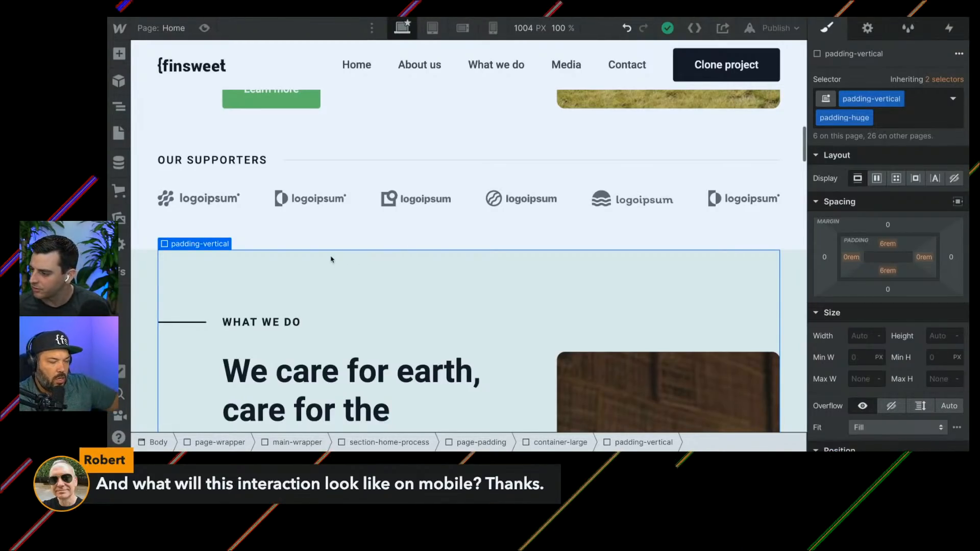
scroll(330, 259, up, 10)
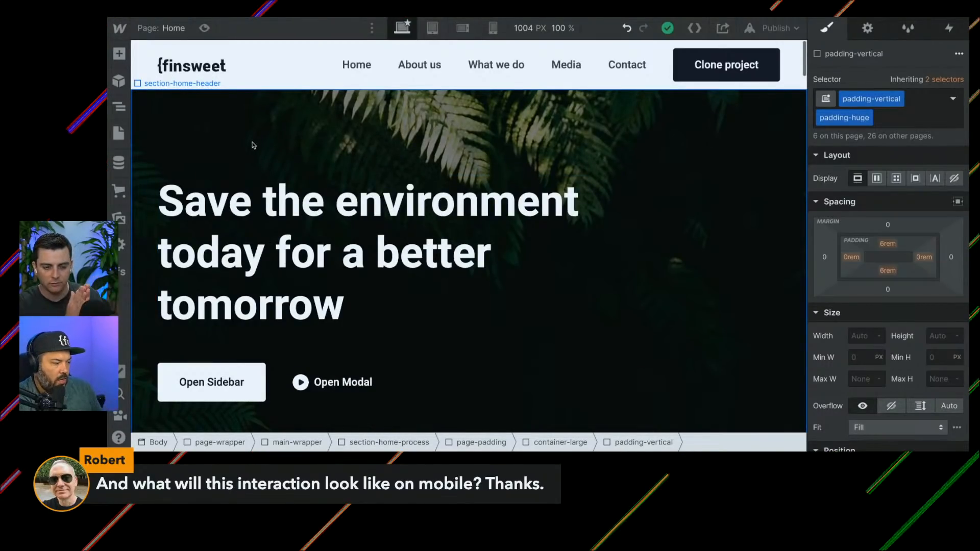
Step: Add a div block inside the Sidebar-section-wrap element
click(118, 107)
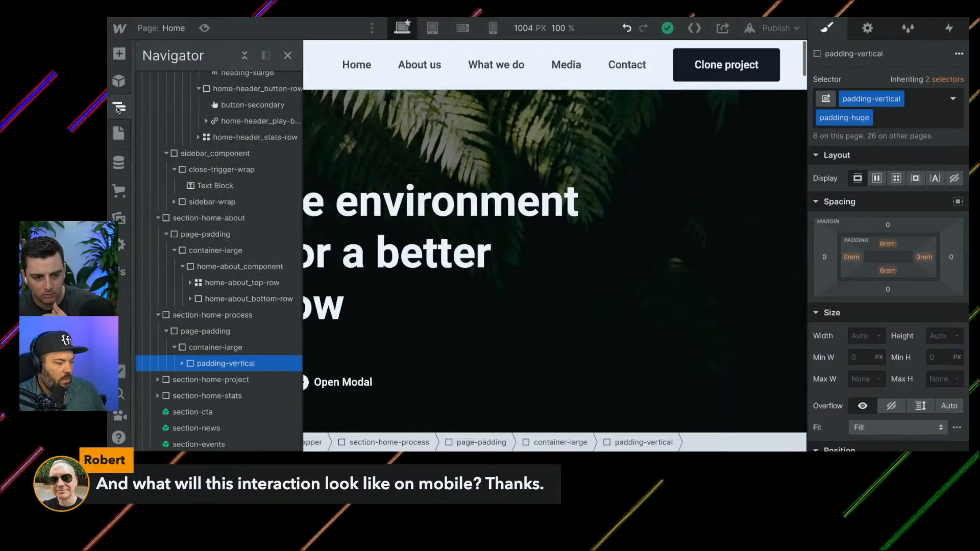
click(118, 106)
click(423, 140)
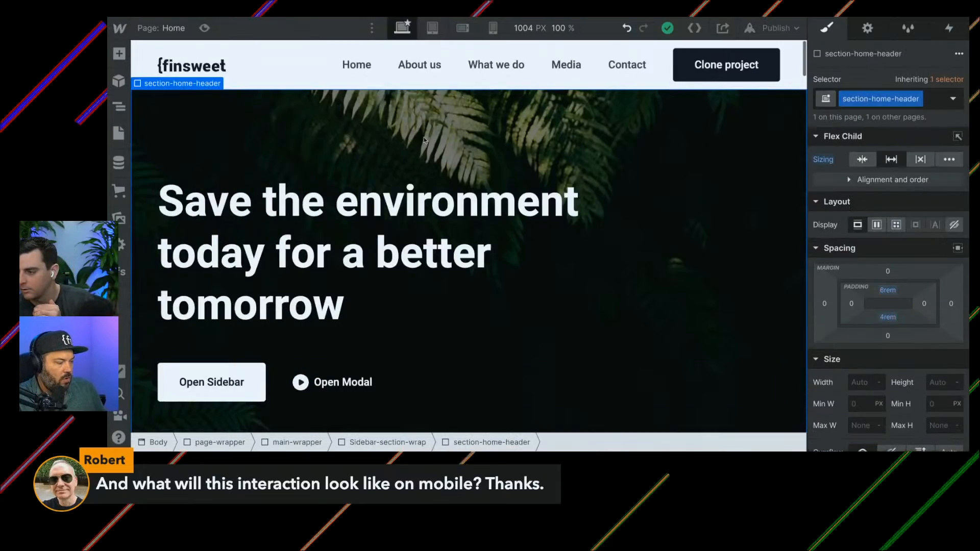
click(119, 106)
click(217, 245)
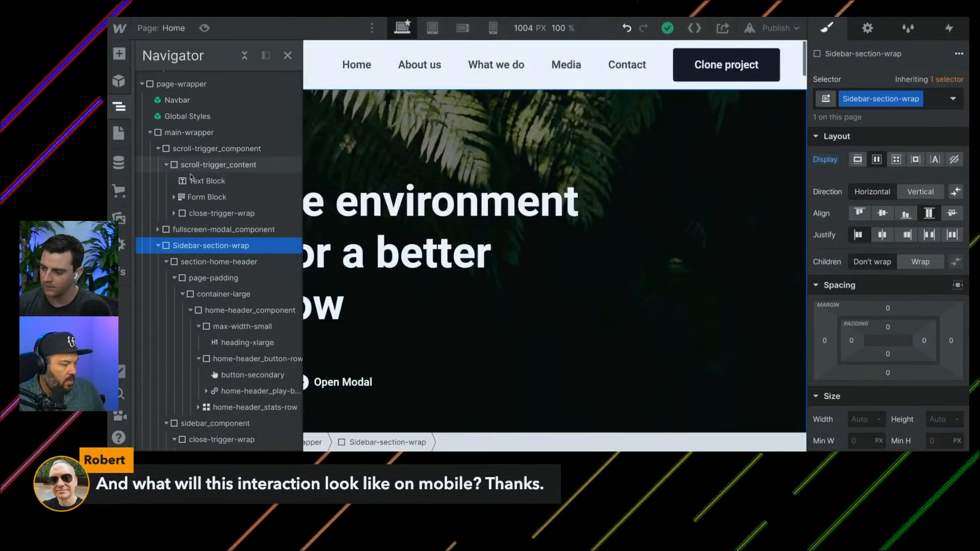
click(158, 149)
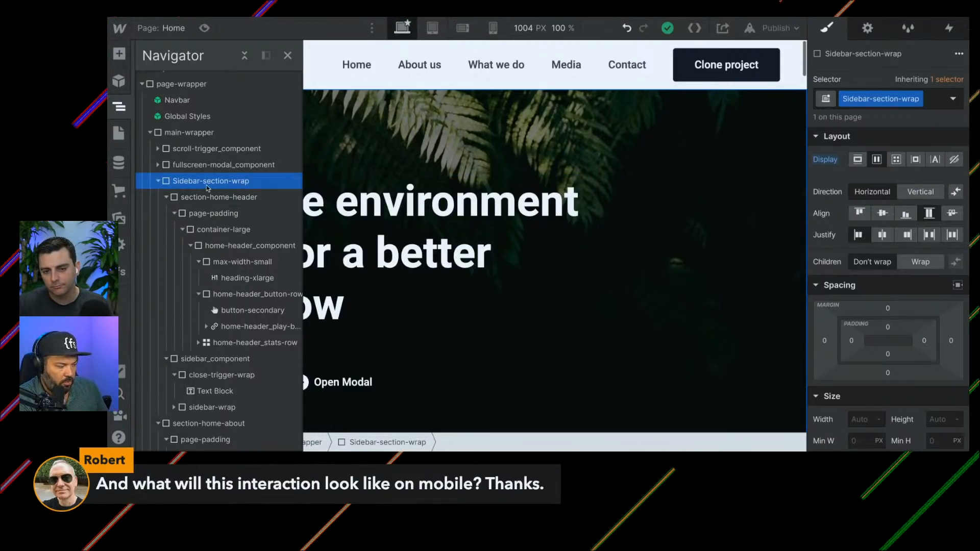
key(ctrl+e)
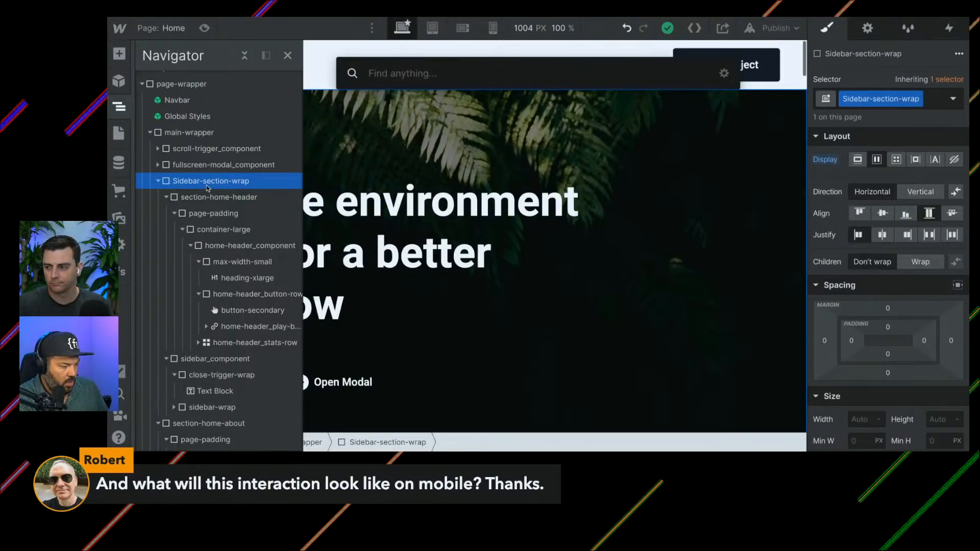
text(div)
key(Return)
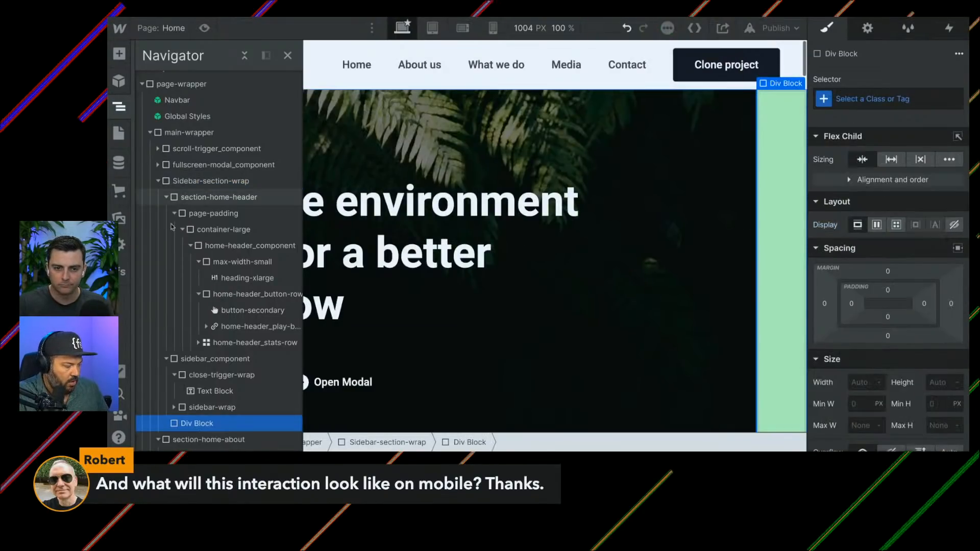
Step: Move the new div block out of Sidebar-section-wrap so it sits directly above it in main-wrapper
drag(198, 425, 208, 176)
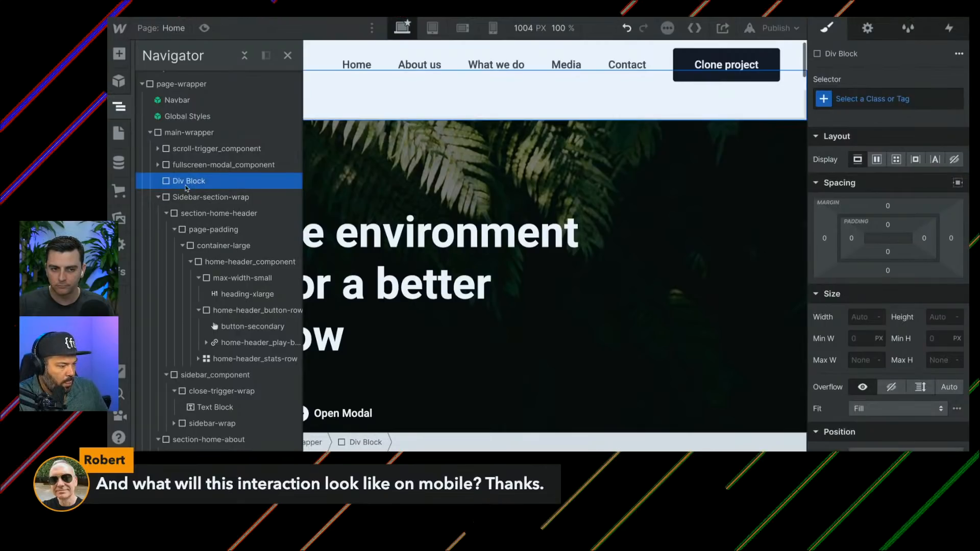
drag(183, 186, 200, 203)
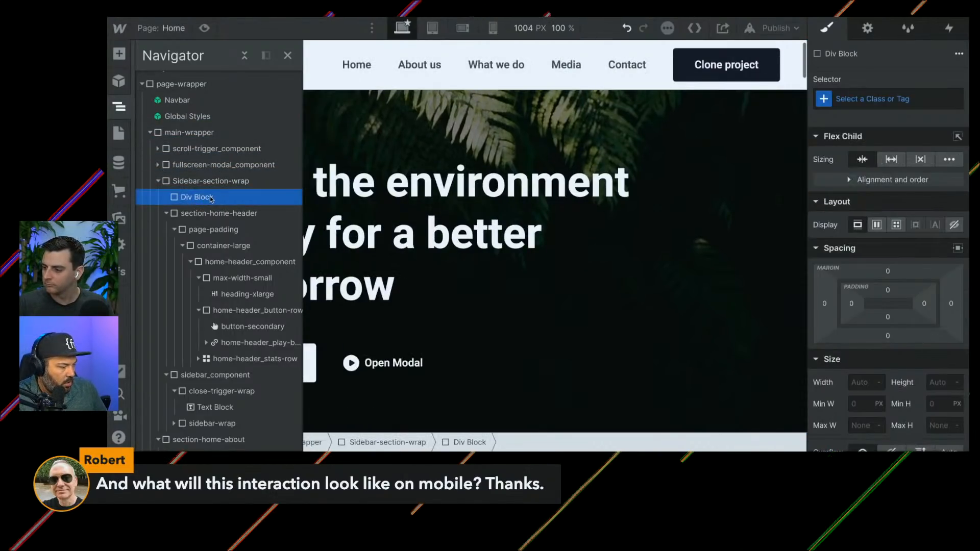
drag(211, 199, 212, 182)
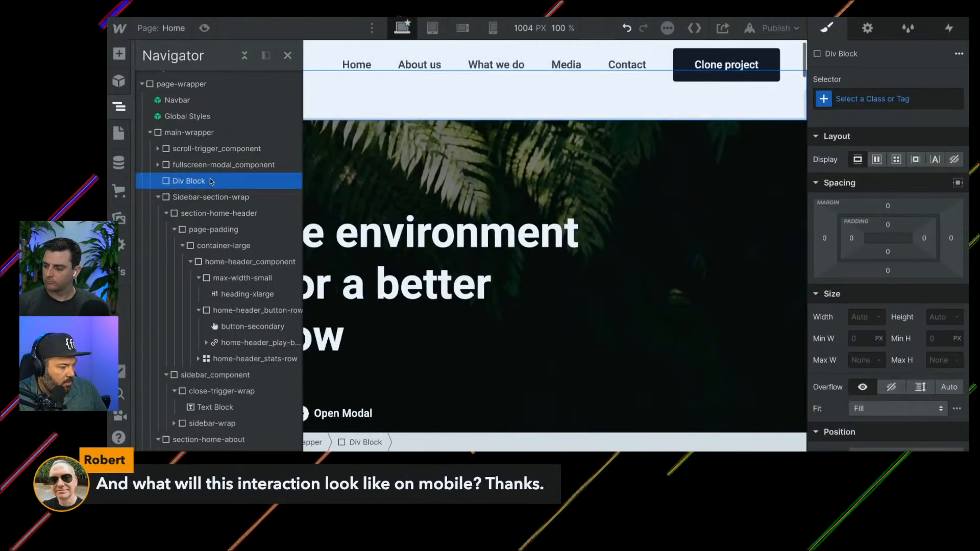
Step: Give the new div block the class scroll-indicator
click(860, 99)
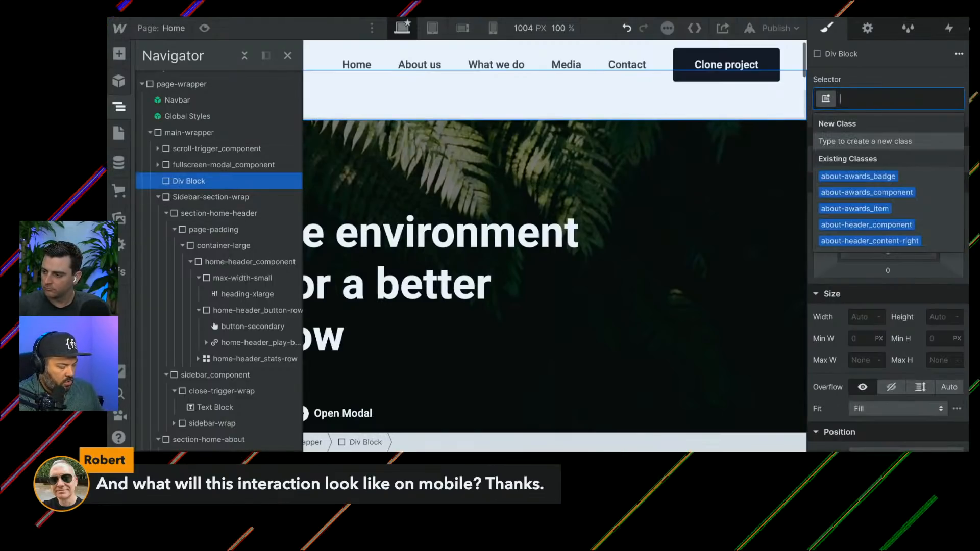
text(scroll-in)
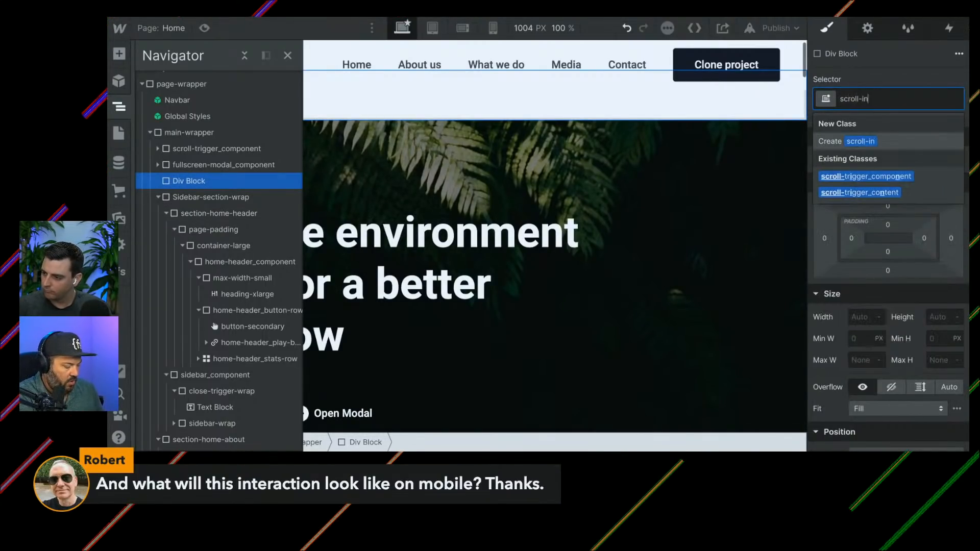
text(dicator)
key(Return)
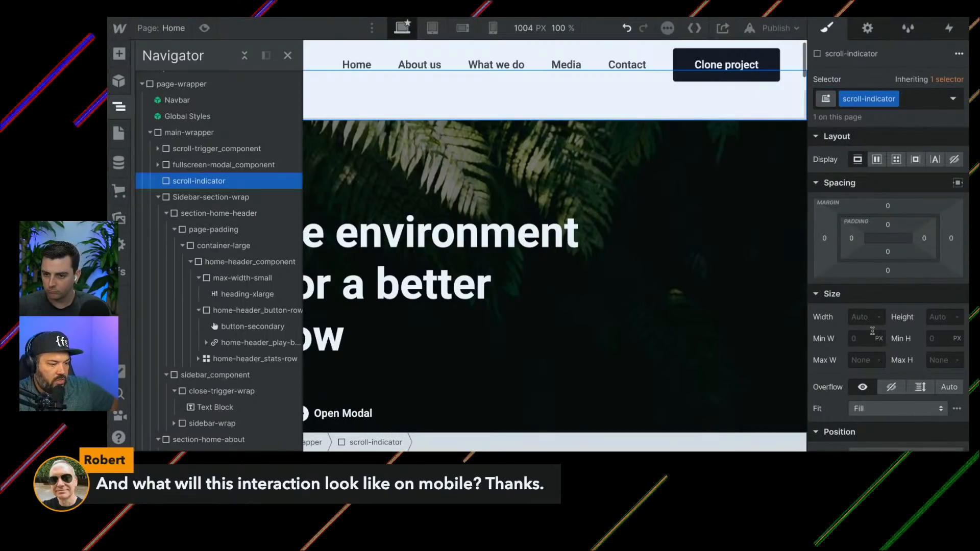
Step: Set the scroll-indicator's position to Fixed
scroll(850, 345, down, 10)
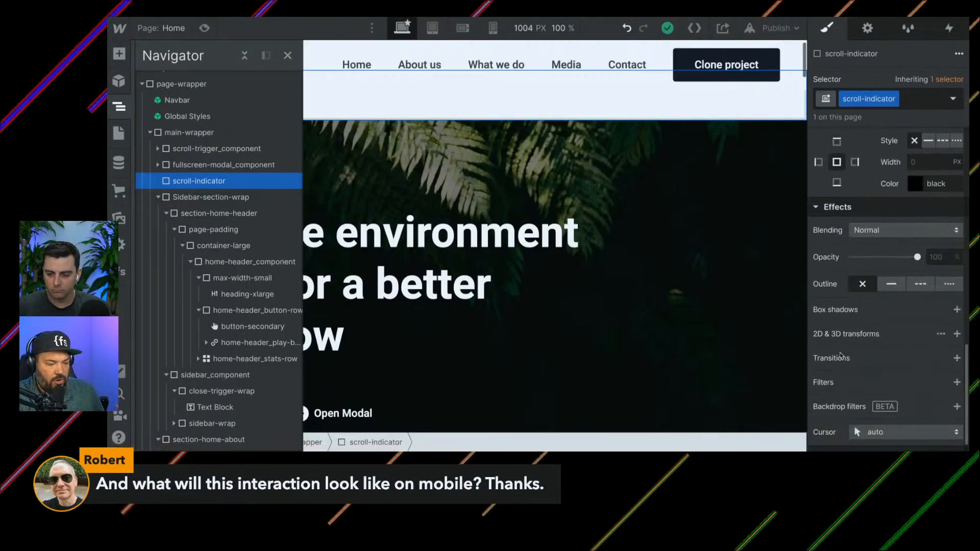
scroll(841, 356, up, 3)
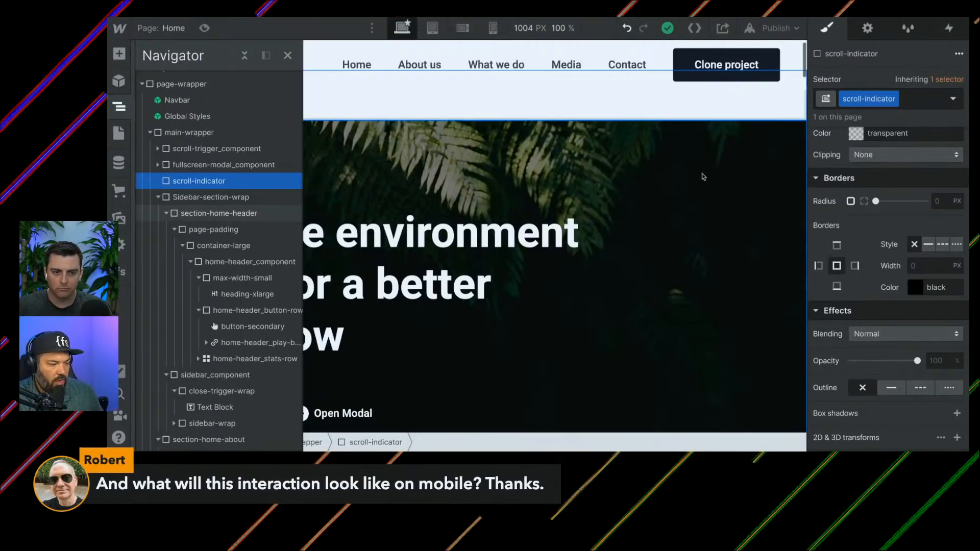
scroll(882, 269, up, 5)
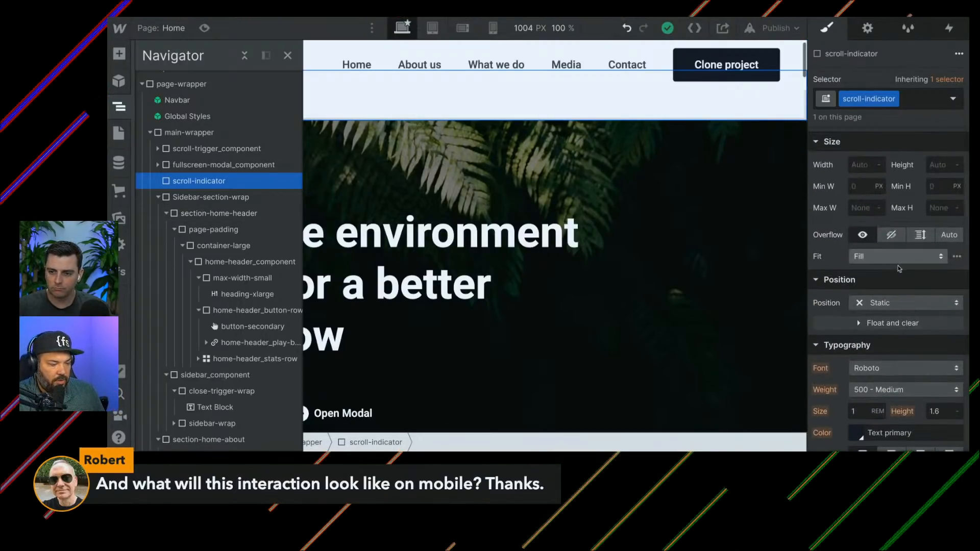
click(896, 304)
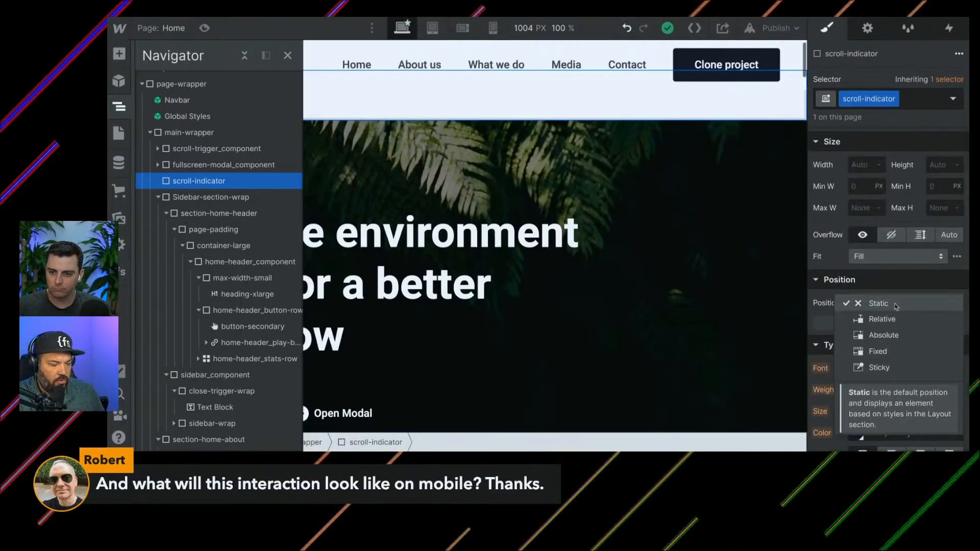
click(894, 352)
scroll(894, 352, up, 3)
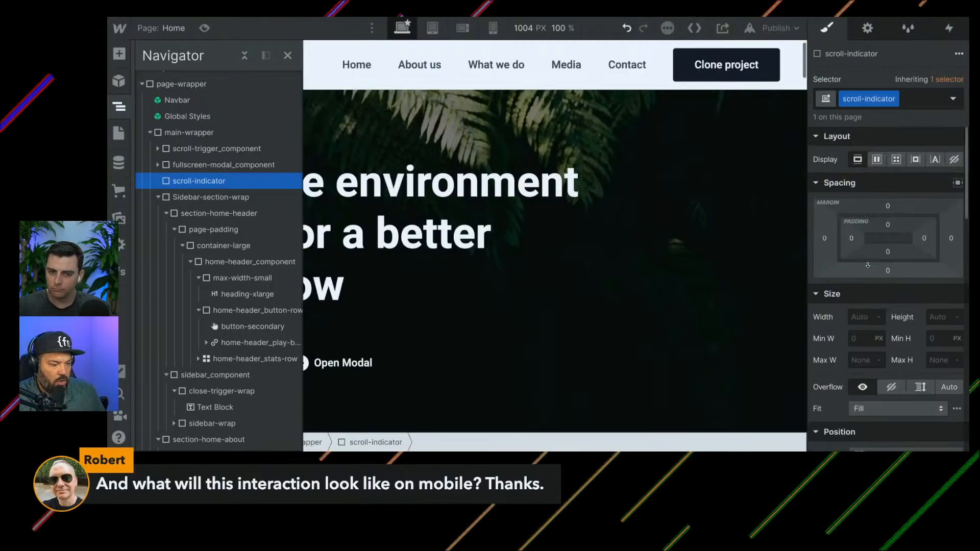
Step: Set the scroll-indicator's width to 100% and its height to 0.5 rem
click(861, 318)
text(2re)
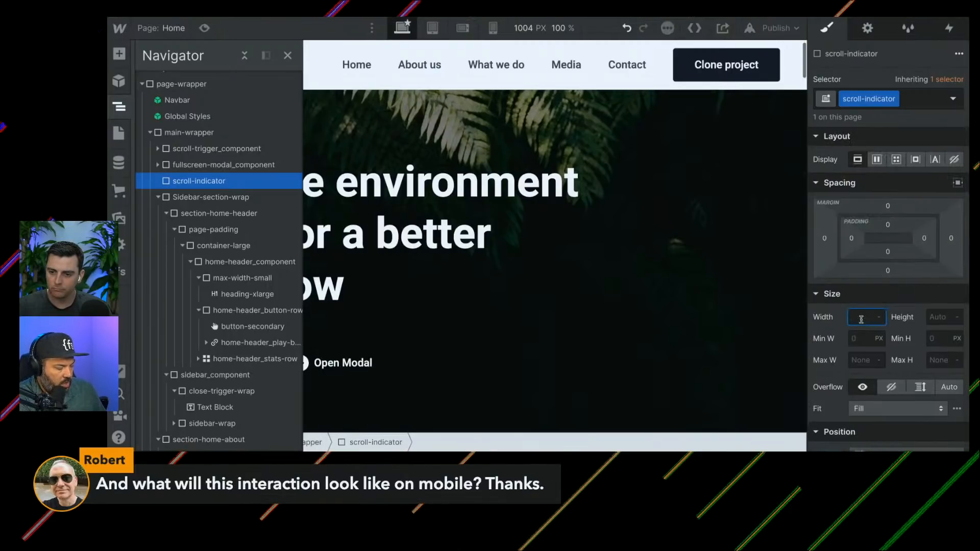
text(m)
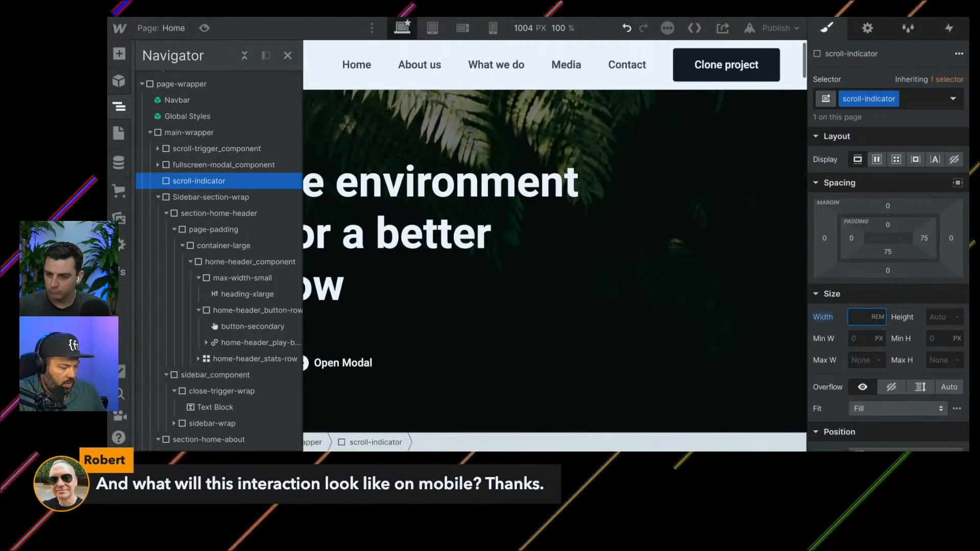
text(100%)
key(Tab)
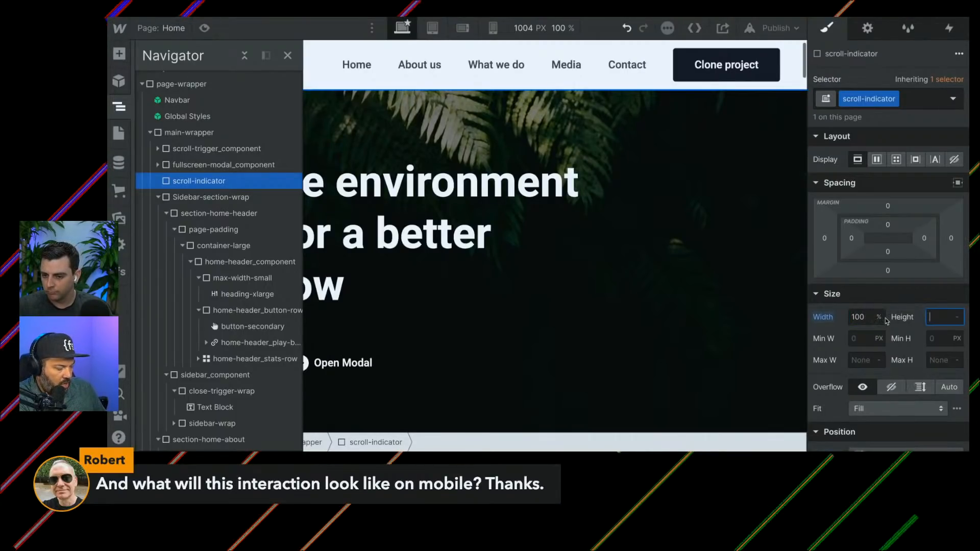
text(2rem)
key(Return)
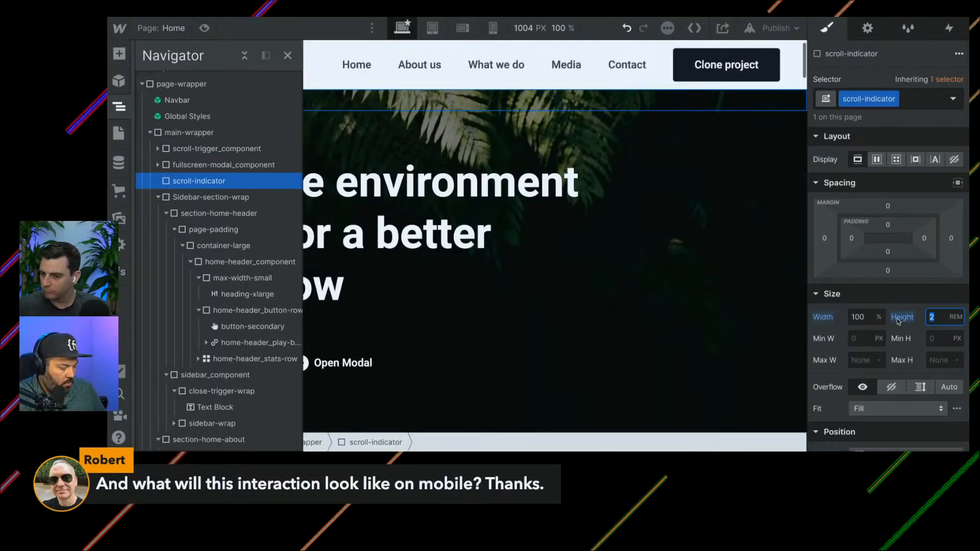
text(.5rem)
key(Return)
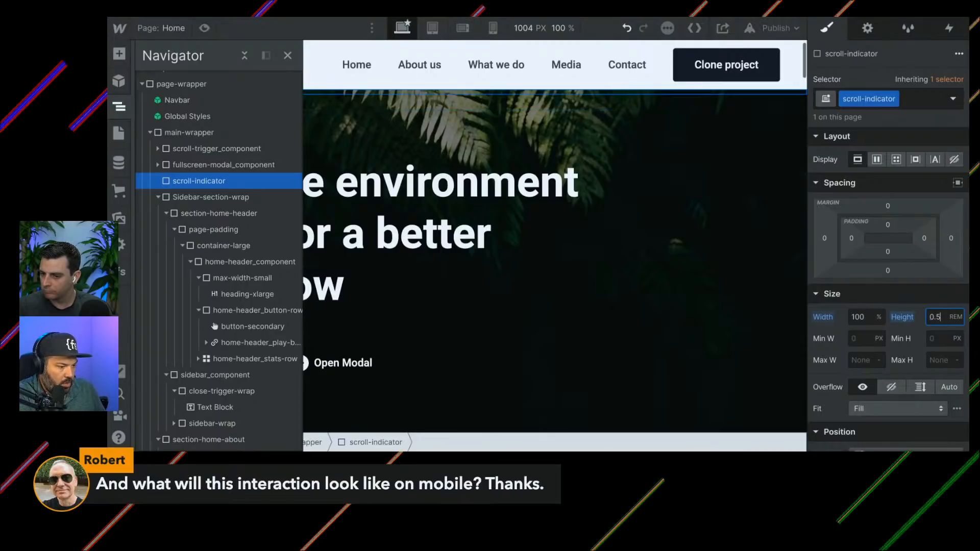
Step: Fill the scroll-indicator's background with the darker green swatch and check the bar in the page preview
scroll(910, 343, down, 10)
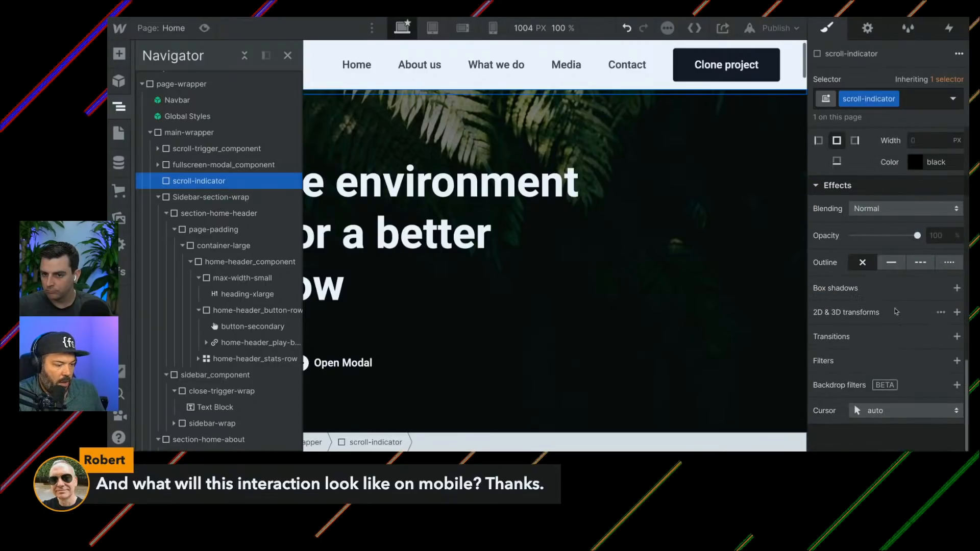
scroll(896, 311, up, 5)
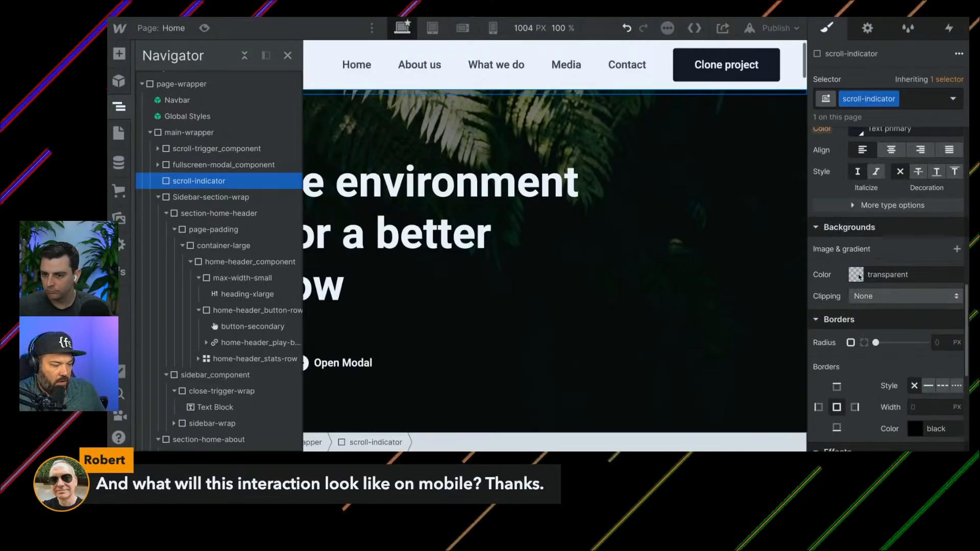
click(857, 275)
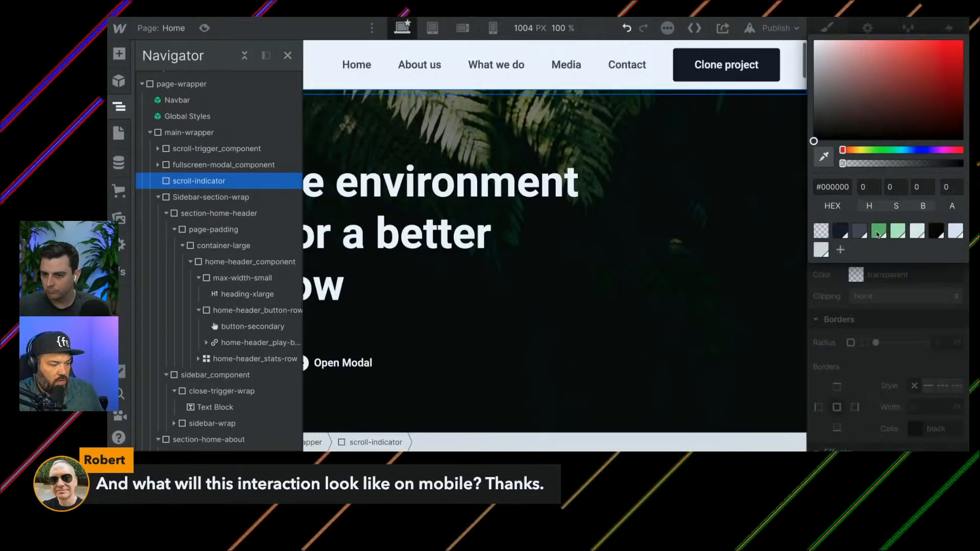
click(878, 230)
click(756, 127)
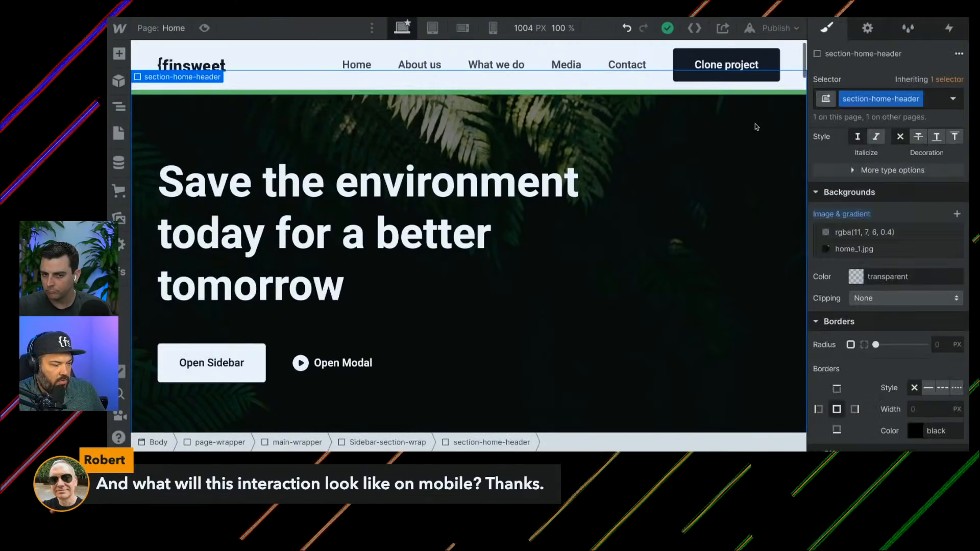
click(204, 28)
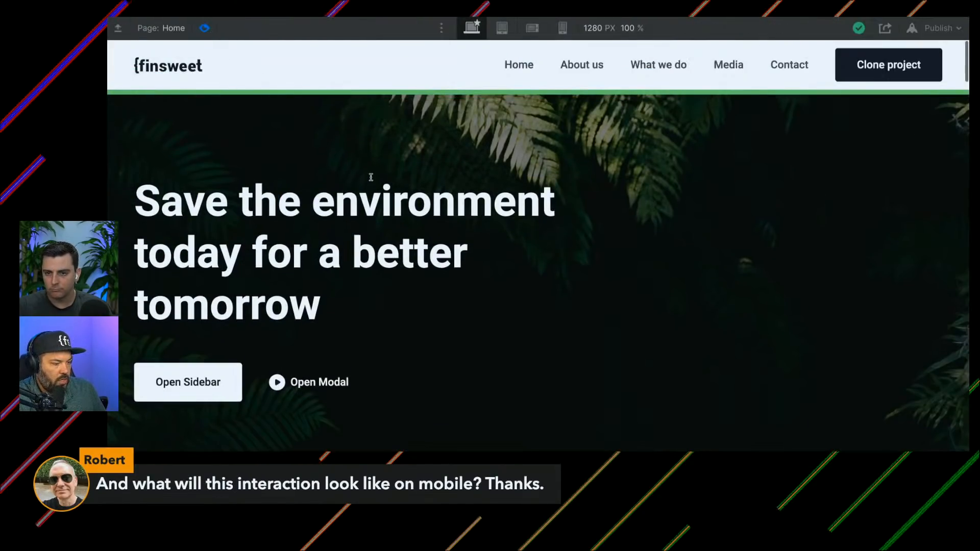
click(205, 28)
Step: Set the scroll-indicator's transform origin to the middle of its left edge, 0% left and 50% top
click(588, 93)
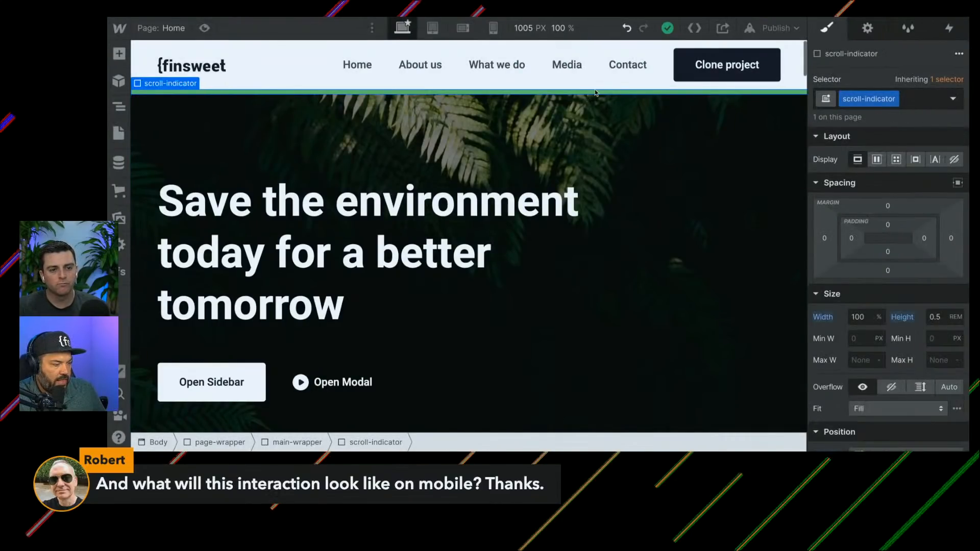
scroll(901, 229, down, 10)
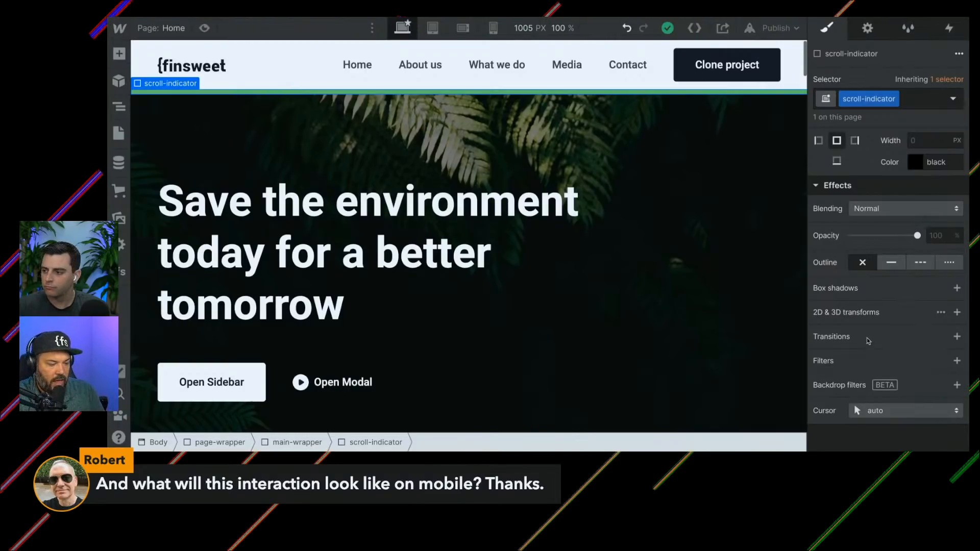
click(940, 312)
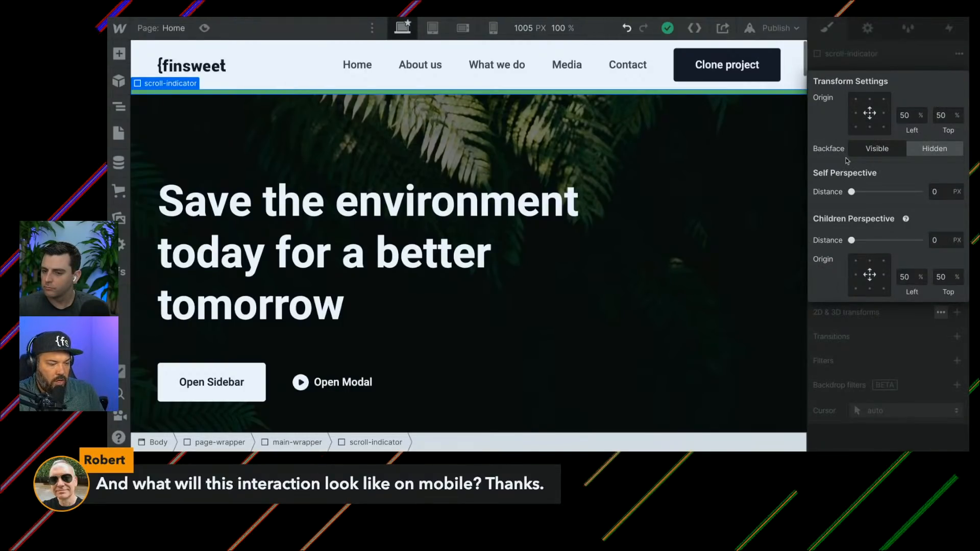
click(855, 113)
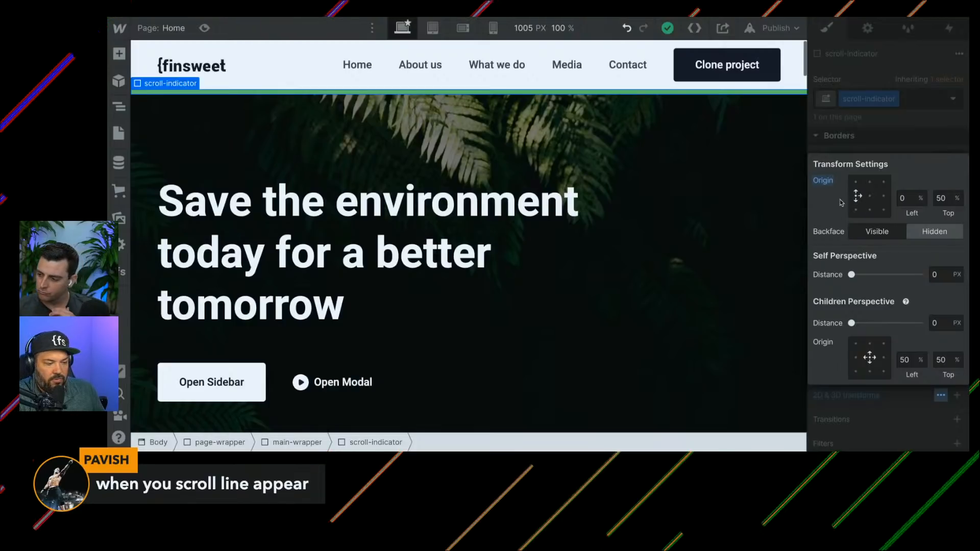
click(915, 138)
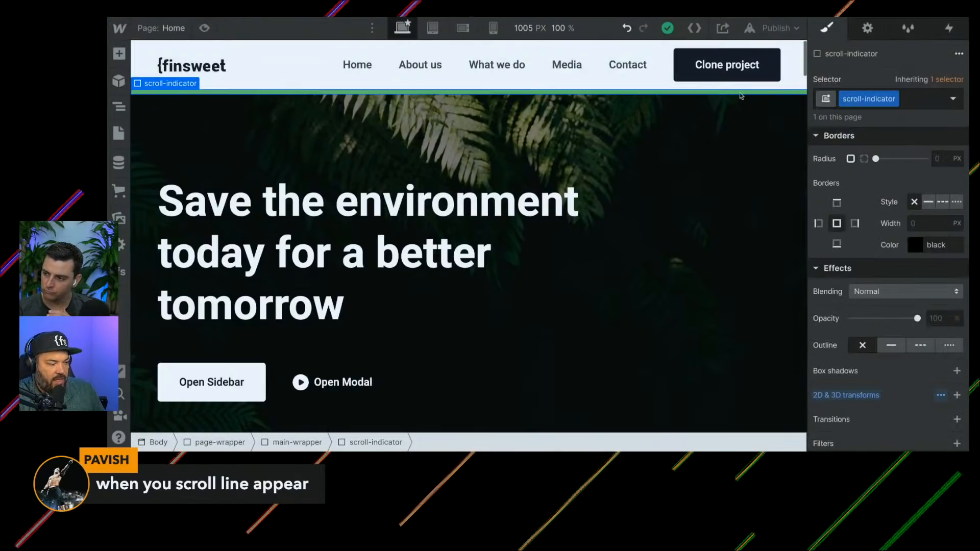
Step: Add a While page is scrolling page trigger to the Home page interactions
click(949, 29)
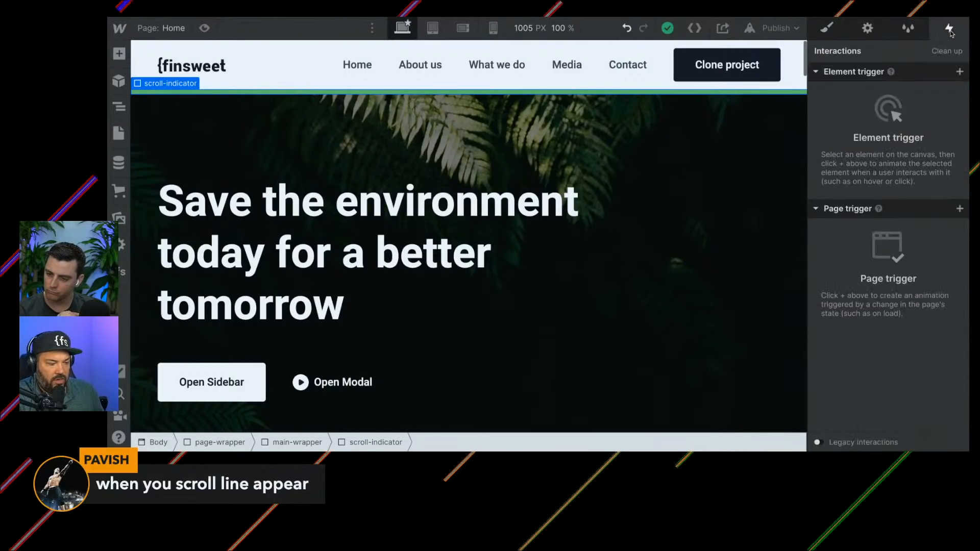
click(959, 209)
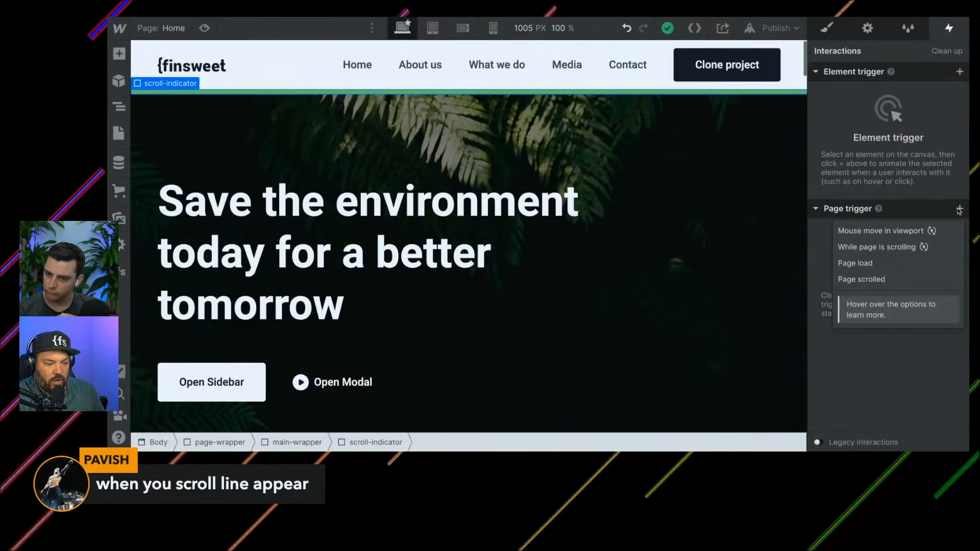
click(902, 250)
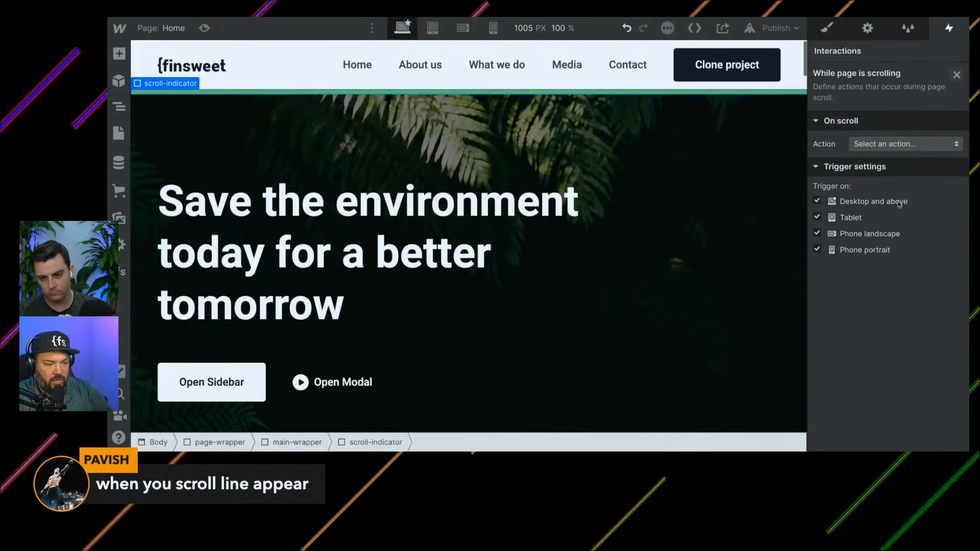
Step: Set the page scroll trigger's action to Play scroll animation and create a scroll animation named "Scroll depth indicator"
click(891, 145)
click(889, 178)
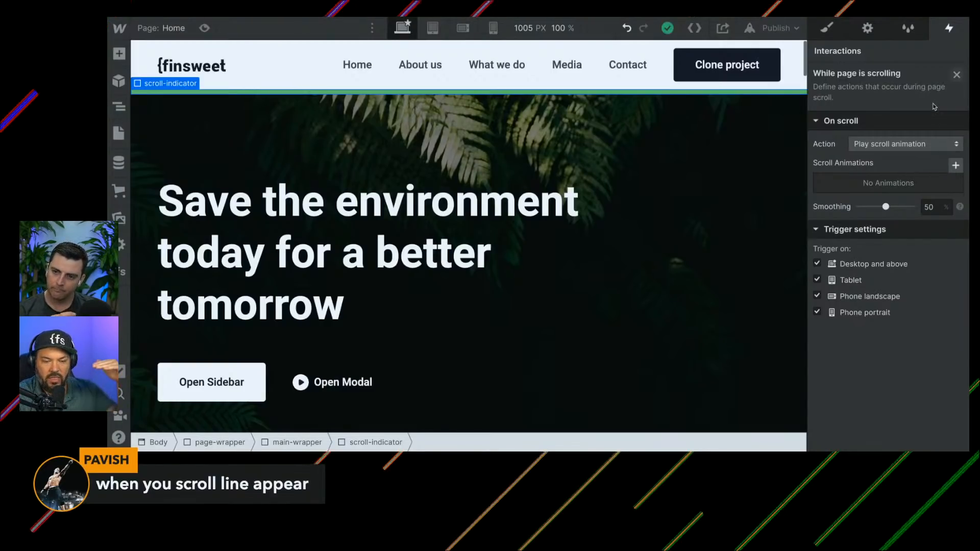
click(955, 164)
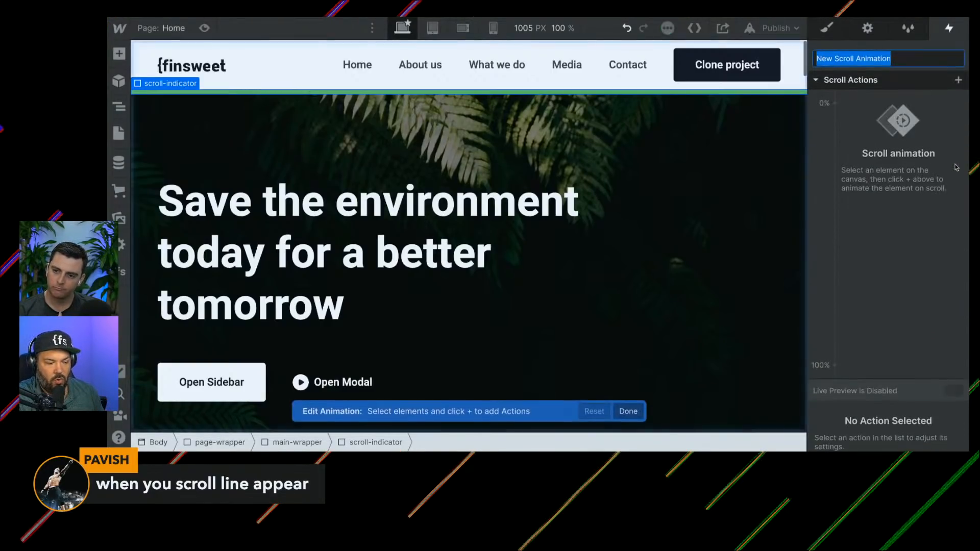
text(Sc)
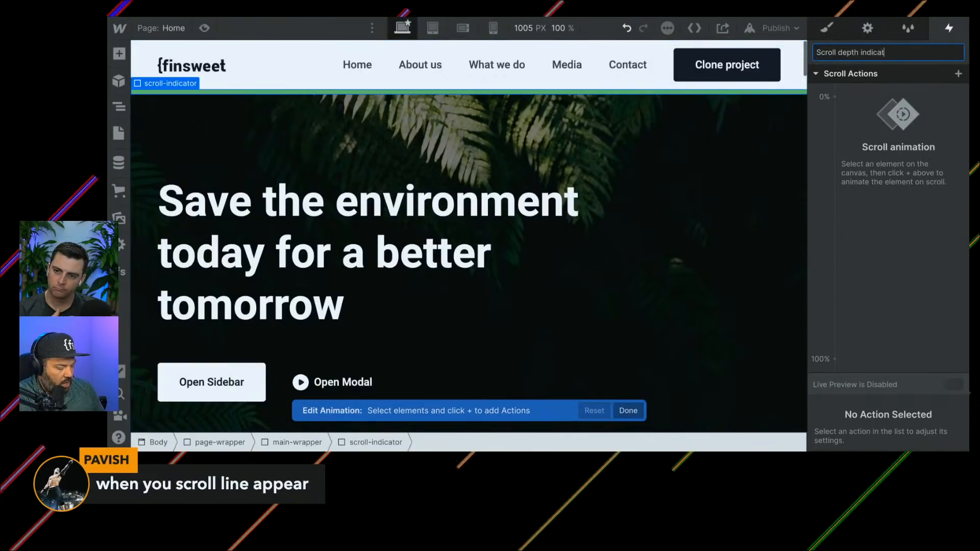
key(Return)
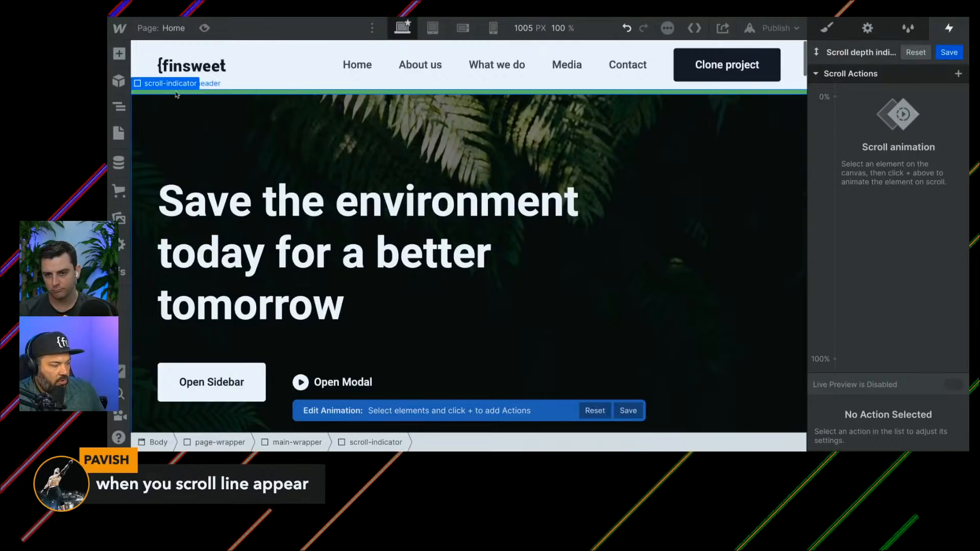
Step: Add a Scale action to the scroll-indicator, with X 0 and Y 1 at 0% and X 1 and Y 1 at 100%
click(835, 97)
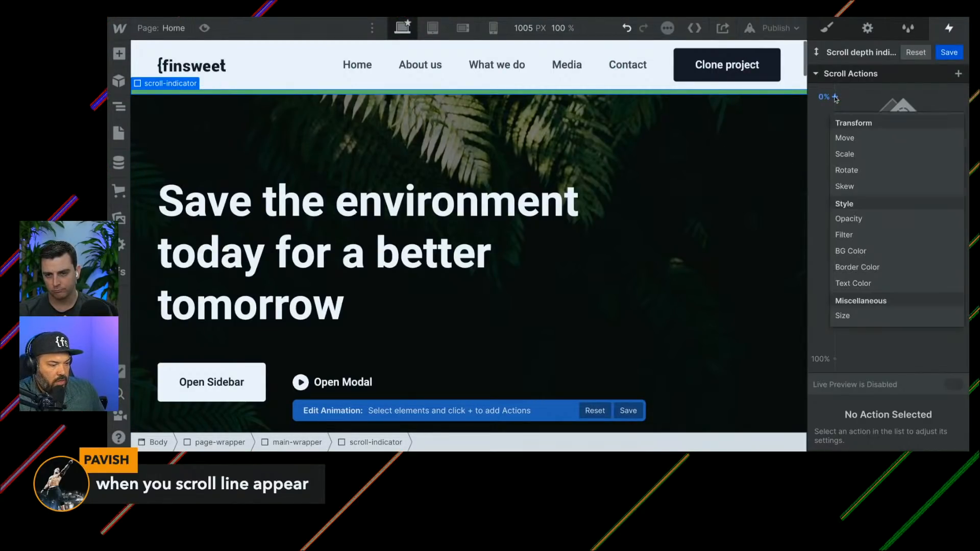
click(852, 156)
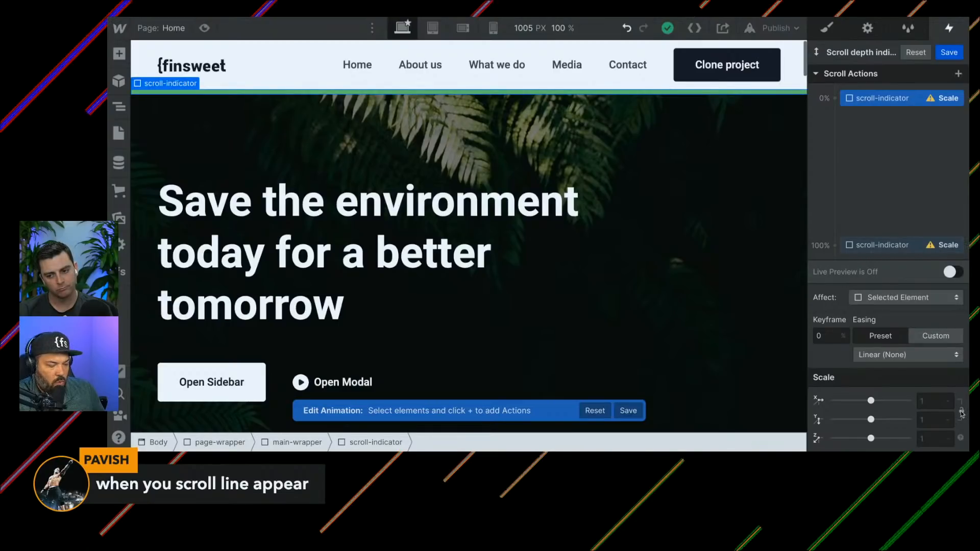
click(937, 420)
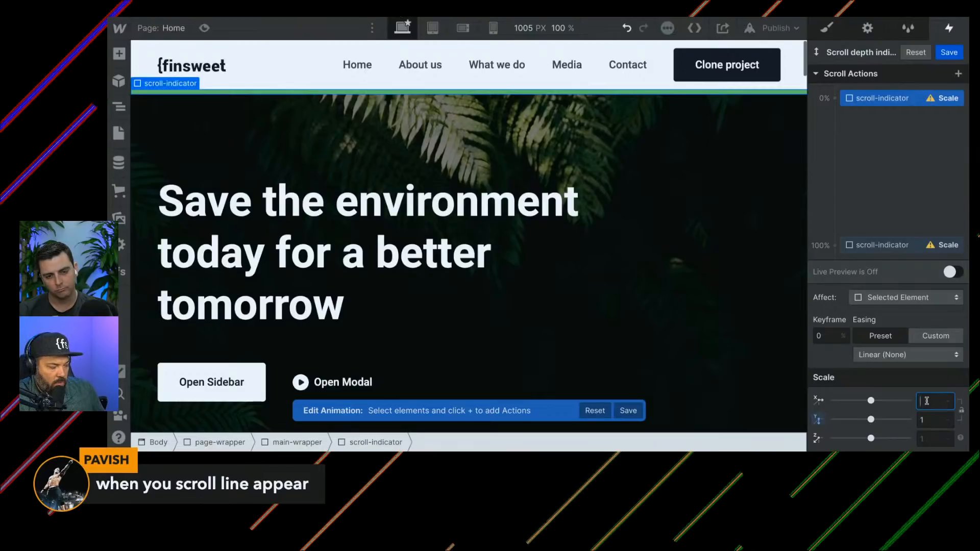
key(Tab)
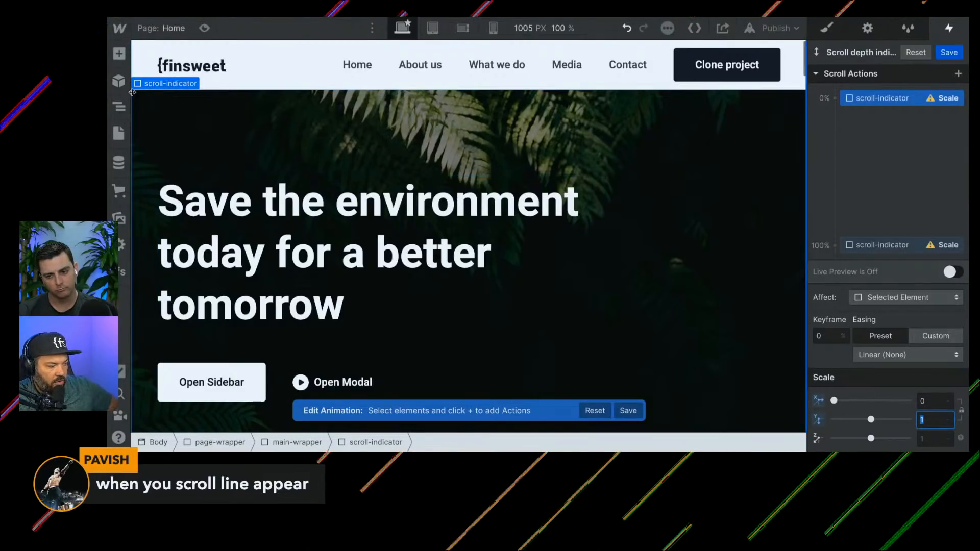
click(872, 247)
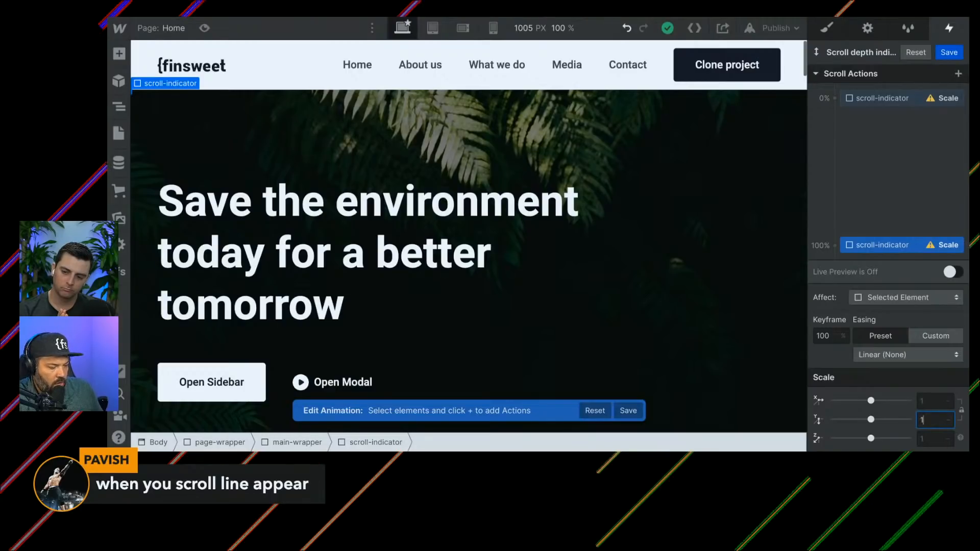
text(1)
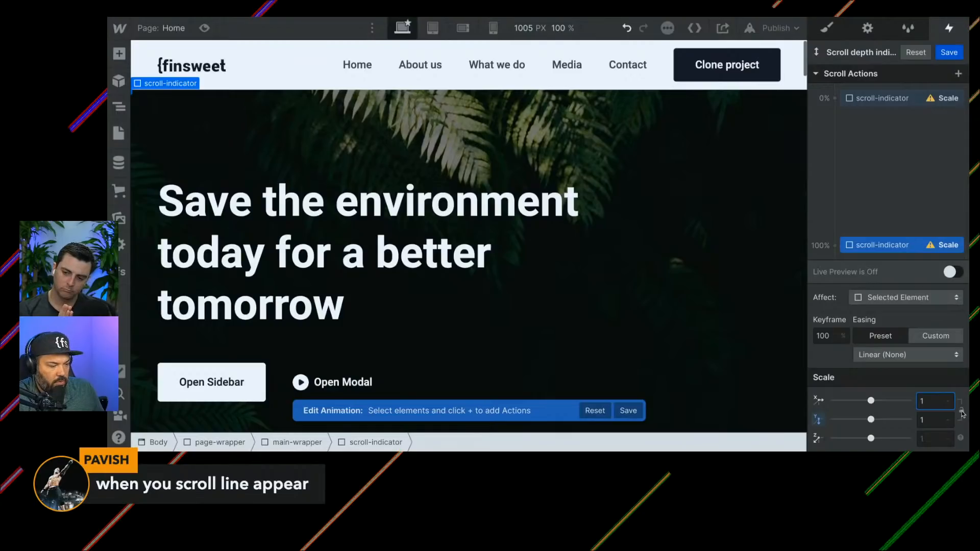
Step: Turn on Live Preview and check how the scroll-indicator bar grows and shrinks along the whole Home page
click(951, 272)
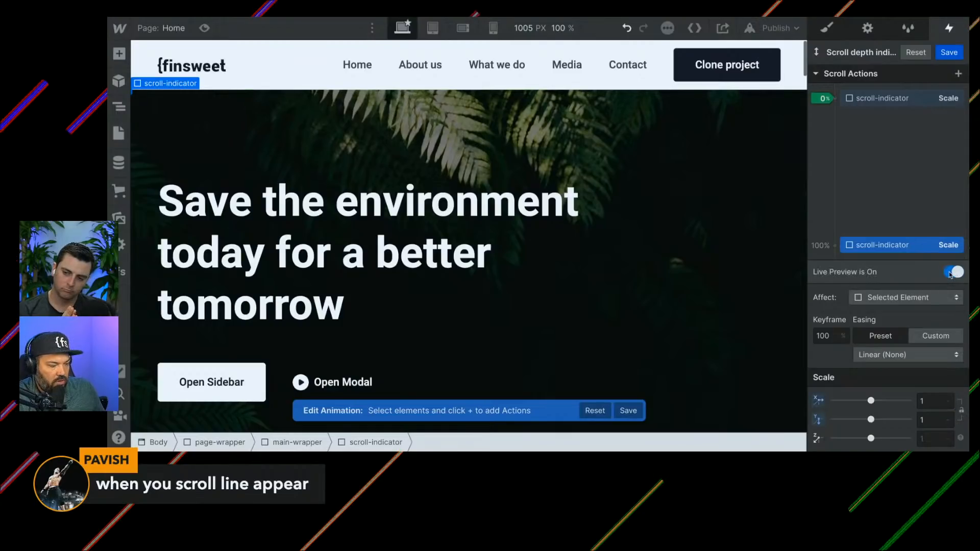
scroll(635, 329, down, 8)
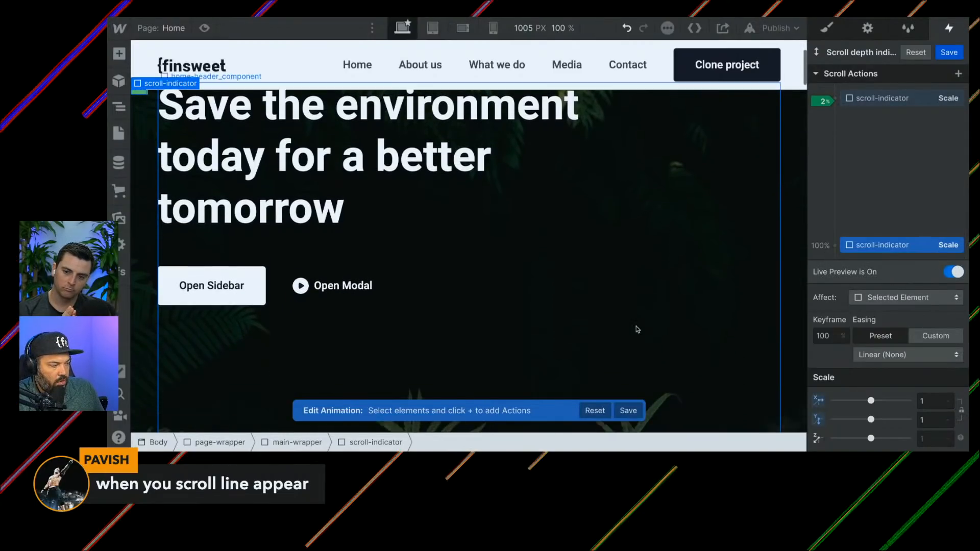
scroll(636, 328, down, 15)
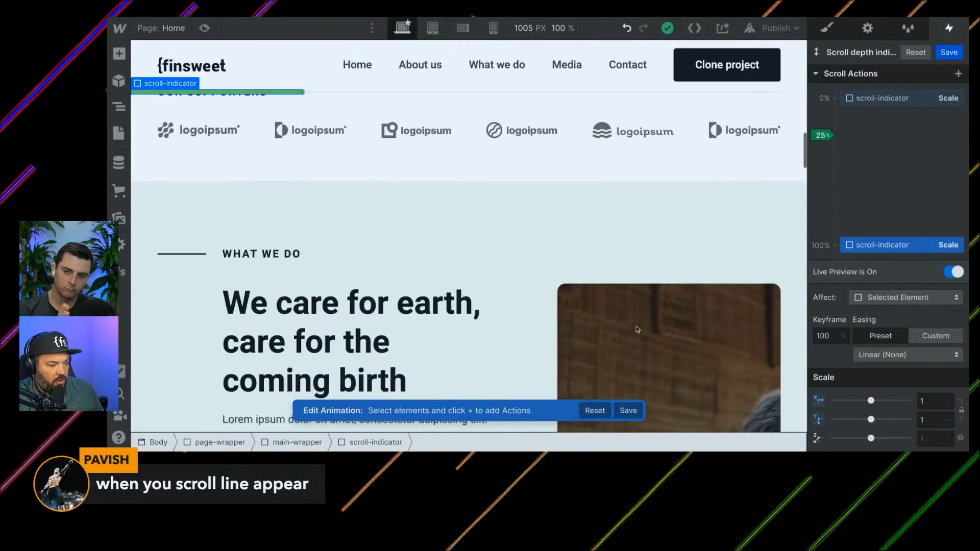
scroll(635, 329, down, 15)
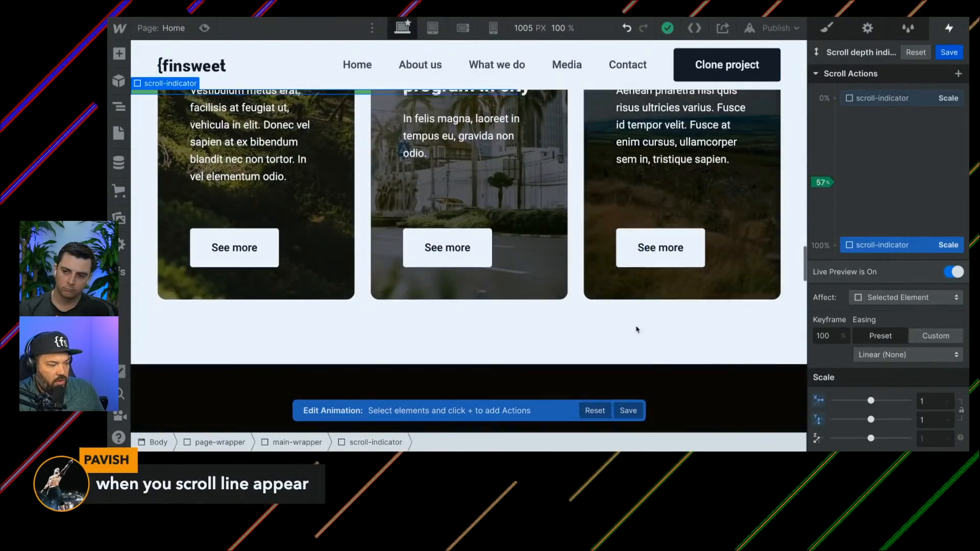
scroll(635, 328, down, 2)
scroll(635, 328, up, 10)
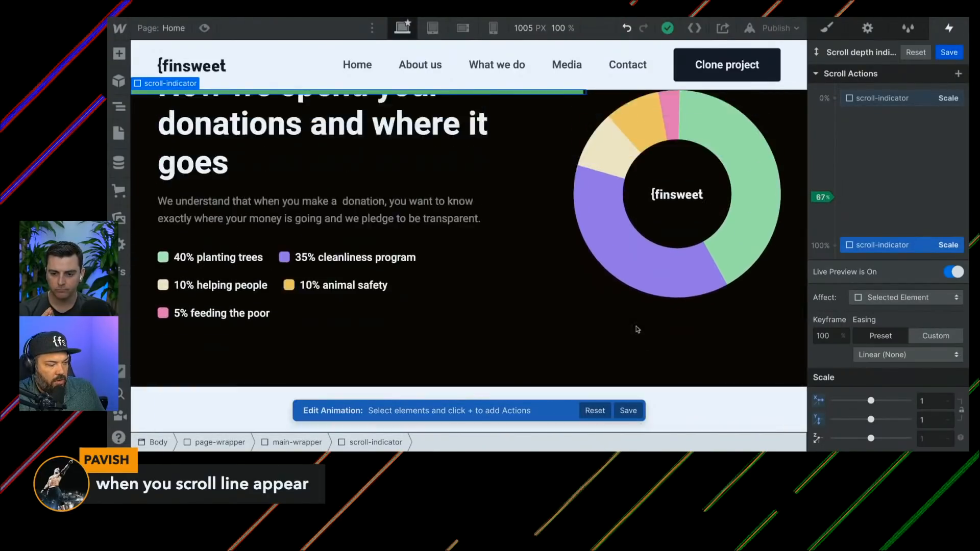
scroll(636, 329, up, 5)
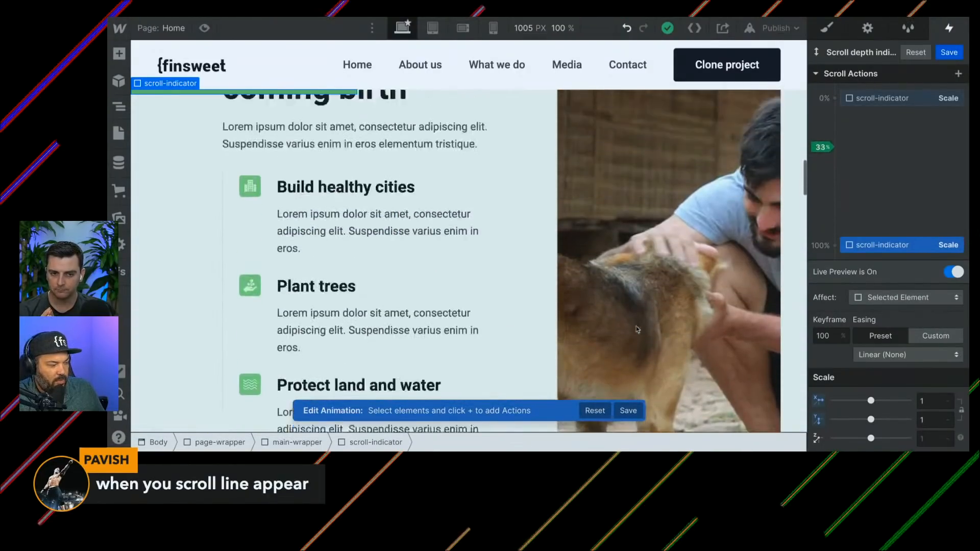
scroll(636, 329, down, 10)
scroll(636, 329, down, 5)
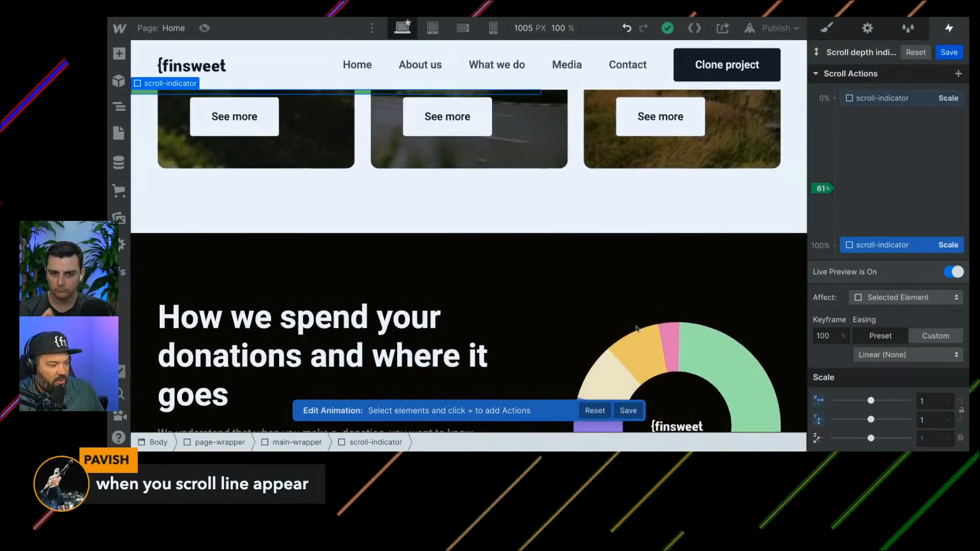
scroll(637, 329, down, 15)
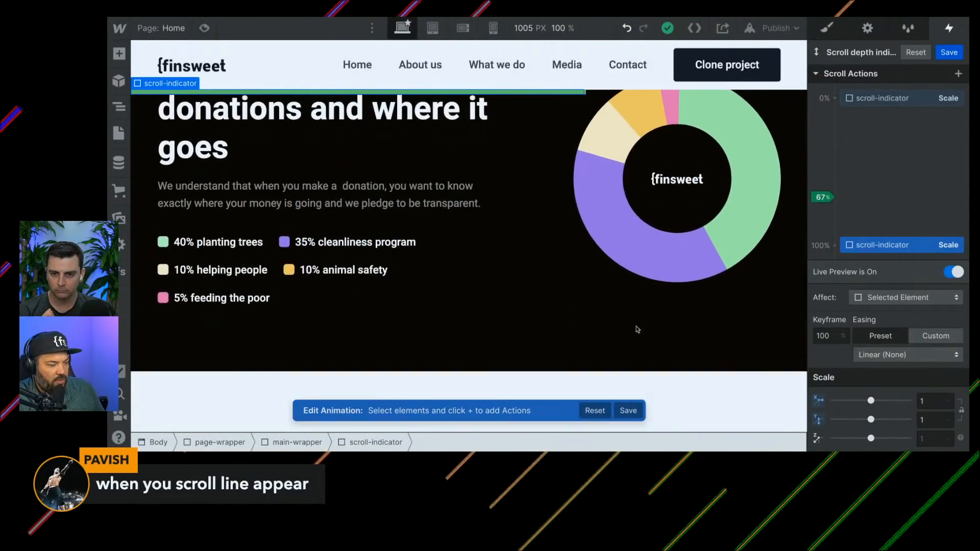
scroll(637, 330, down, 15)
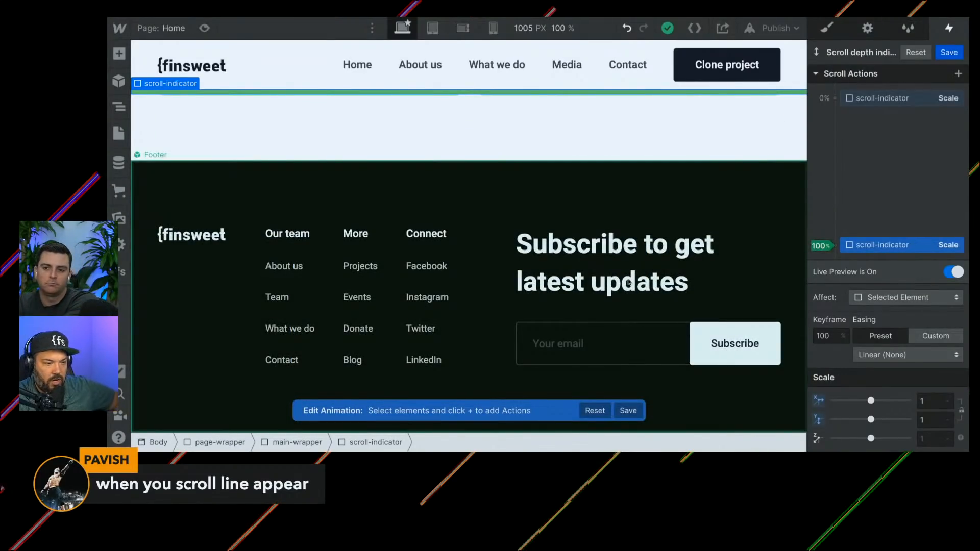
scroll(628, 283, up, 20)
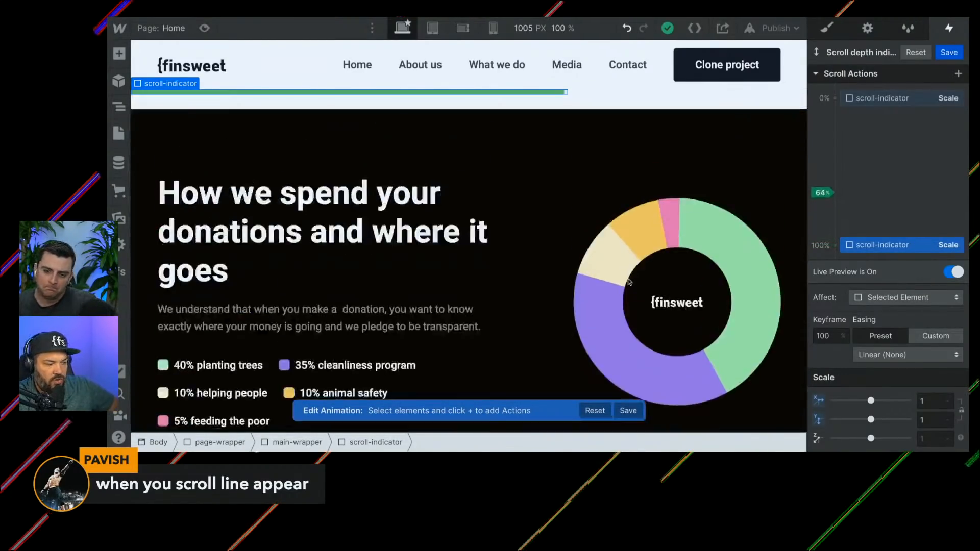
scroll(628, 283, up, 15)
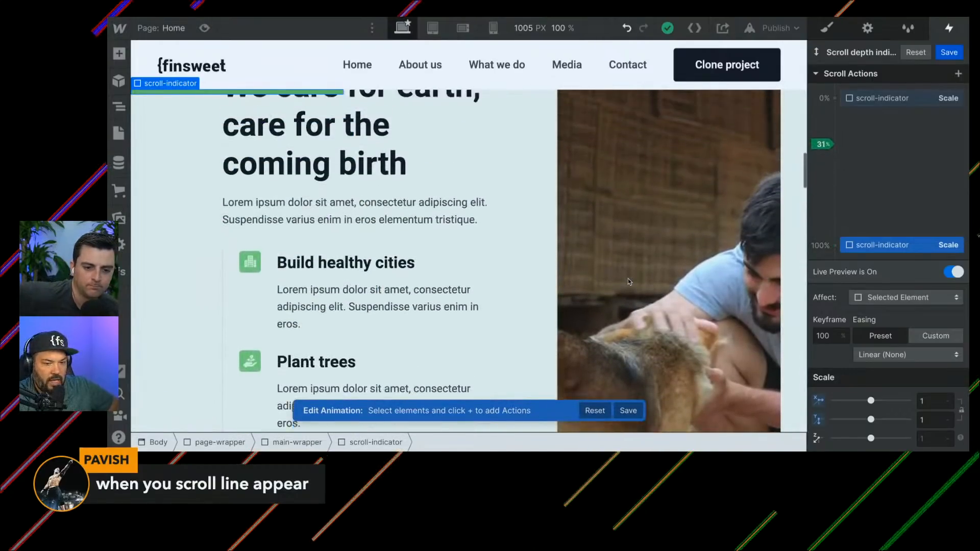
scroll(629, 281, up, 8)
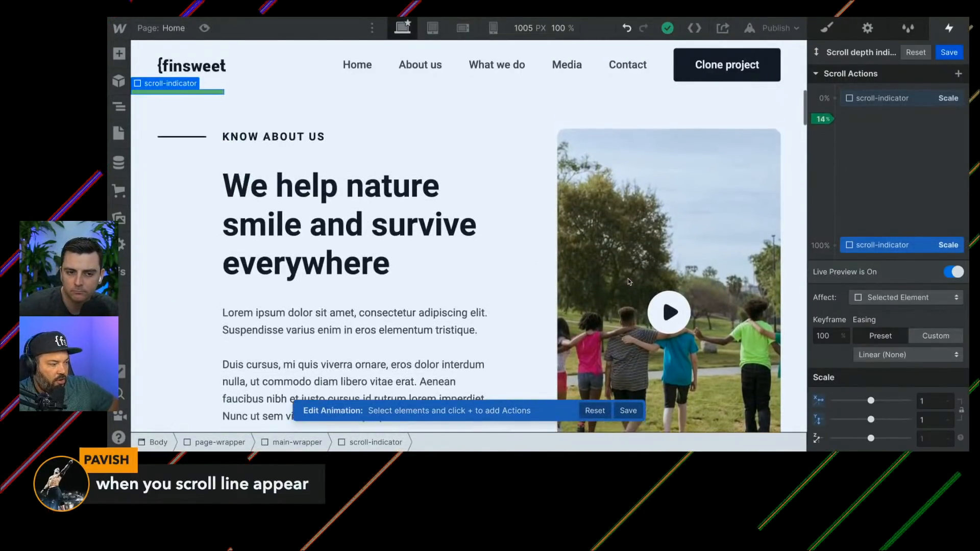
scroll(628, 282, up, 5)
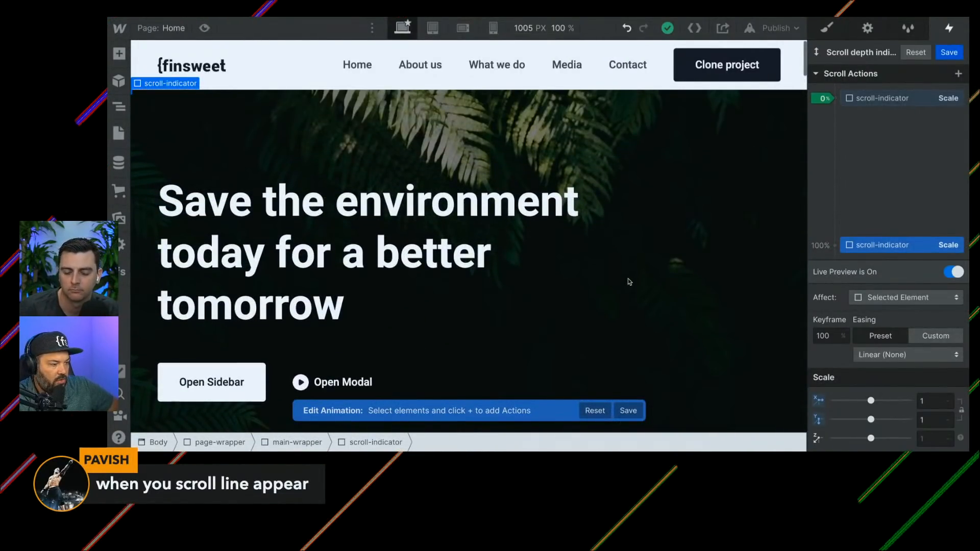
Step: Recheck the scroll-indicator's growth down the page with the Navigator open, and save the scroll animation
key(z)
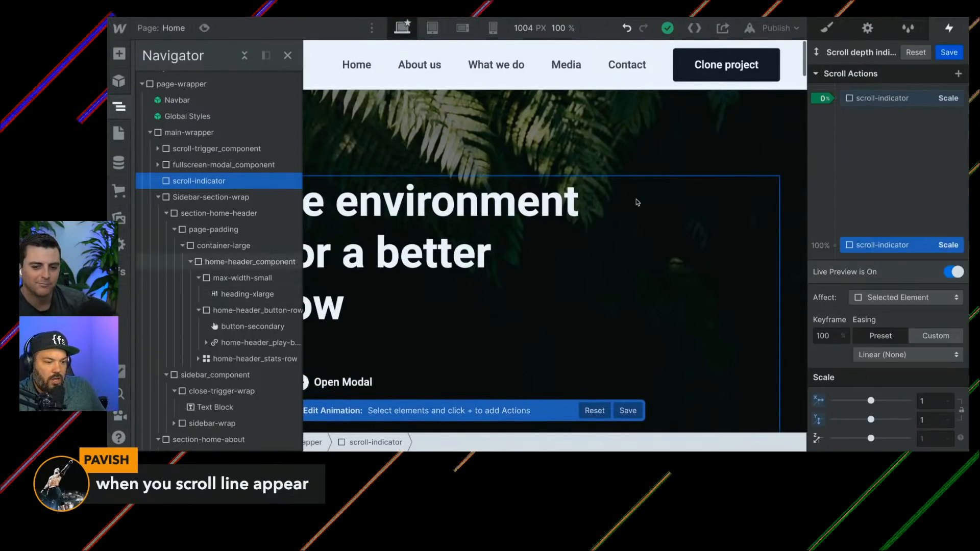
scroll(520, 193, down, 5)
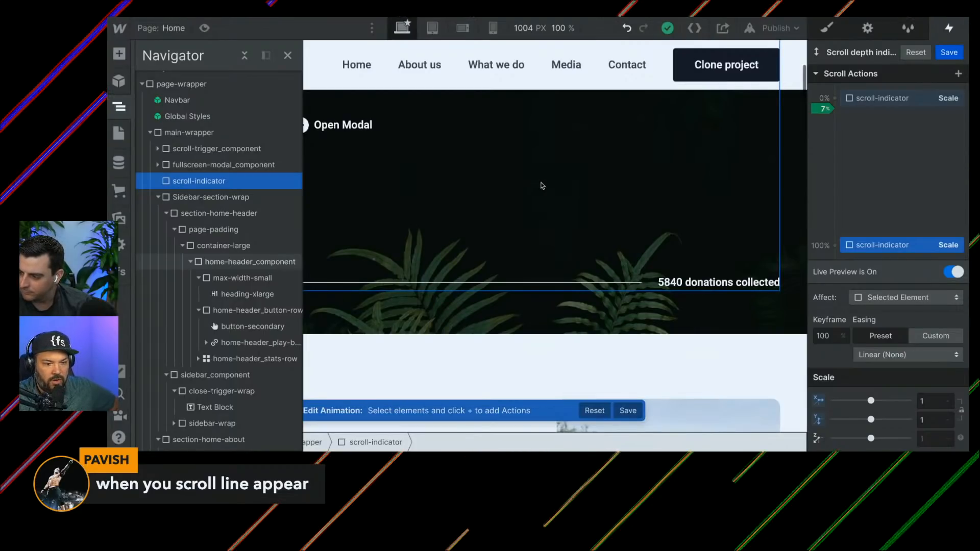
scroll(553, 193, down, 8)
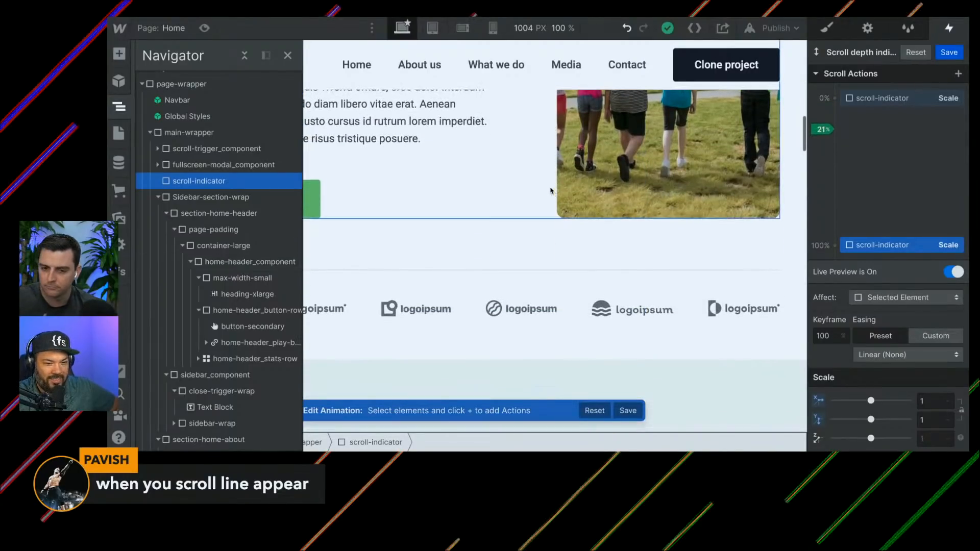
scroll(399, 184, down, 12)
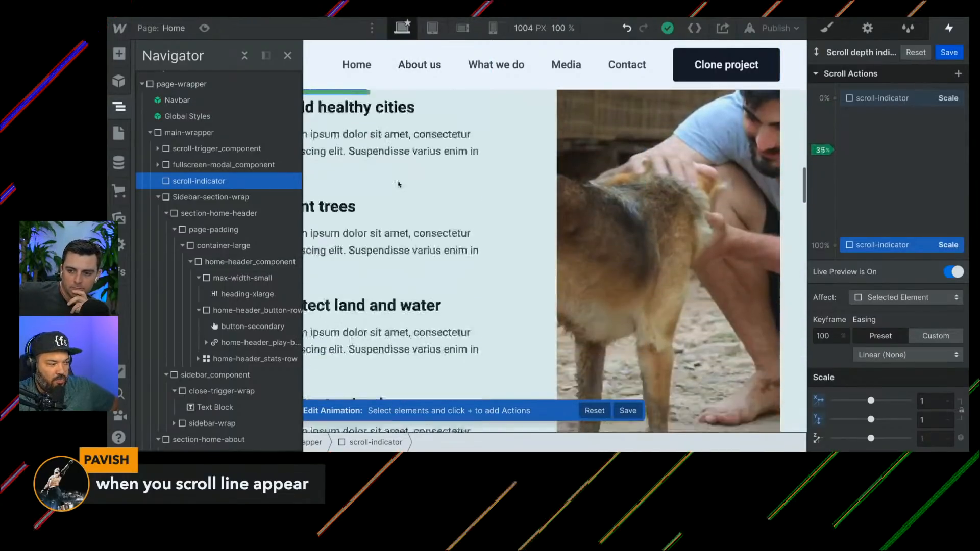
scroll(399, 184, down, 6)
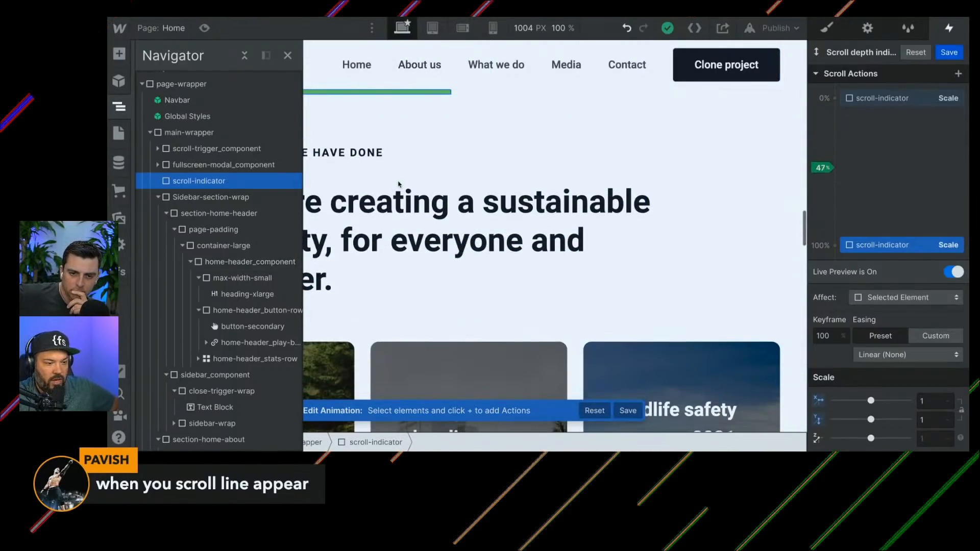
scroll(399, 184, down, 10)
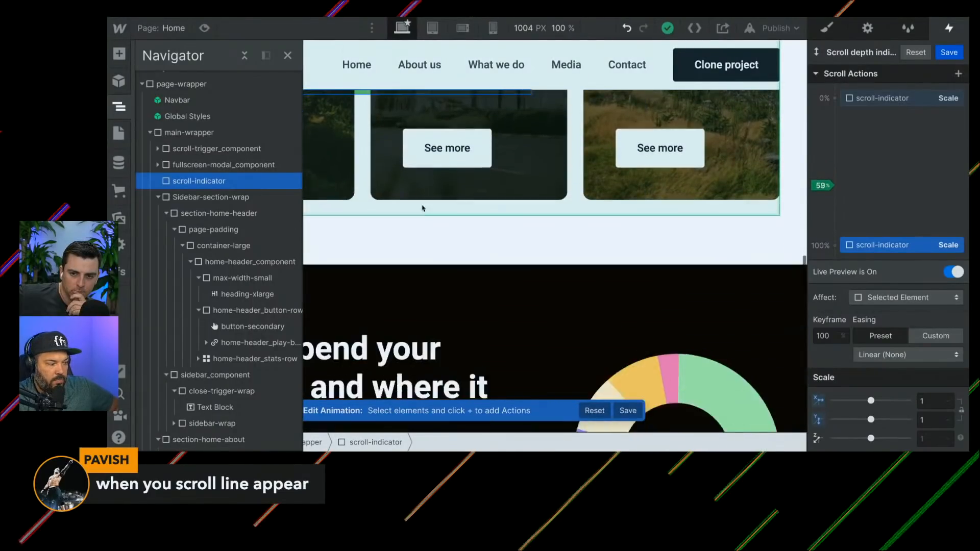
scroll(423, 208, down, 12)
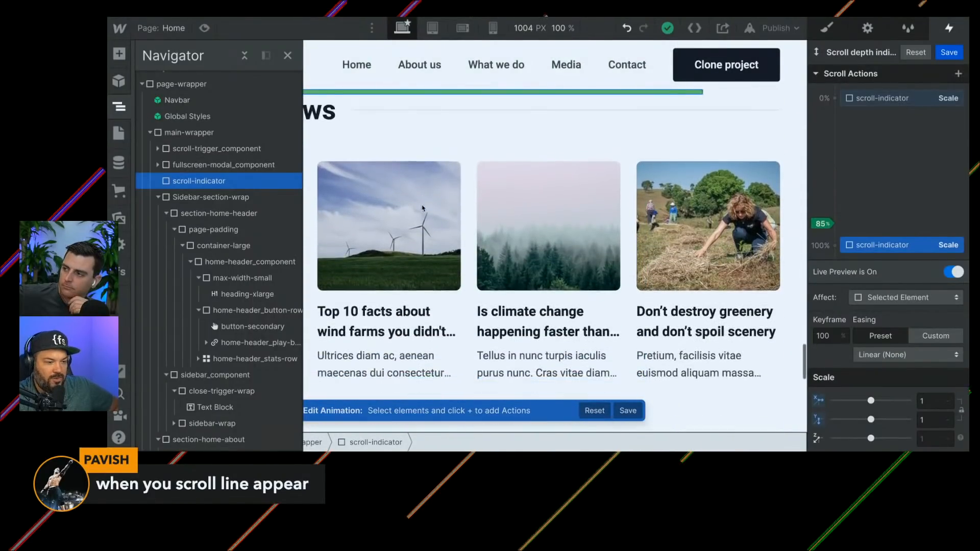
scroll(422, 208, up, 20)
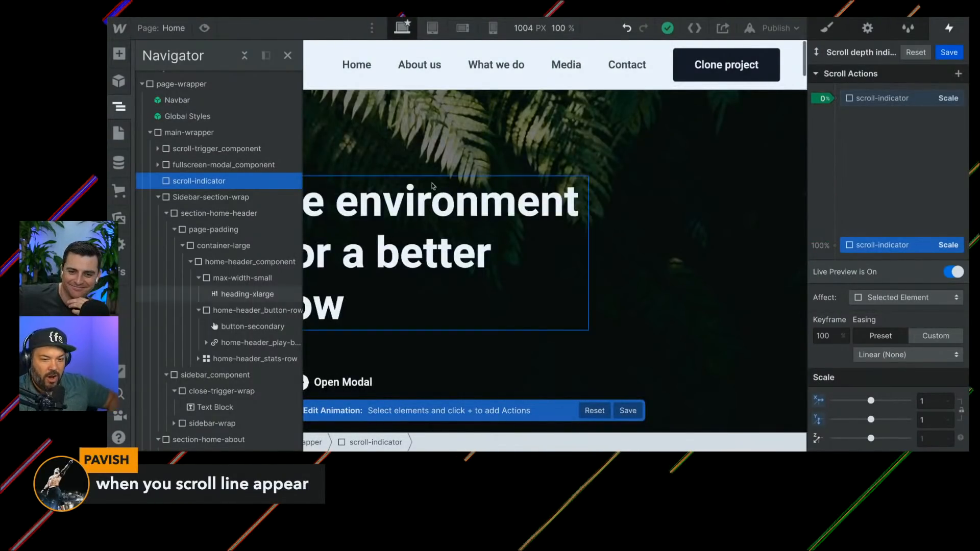
click(947, 53)
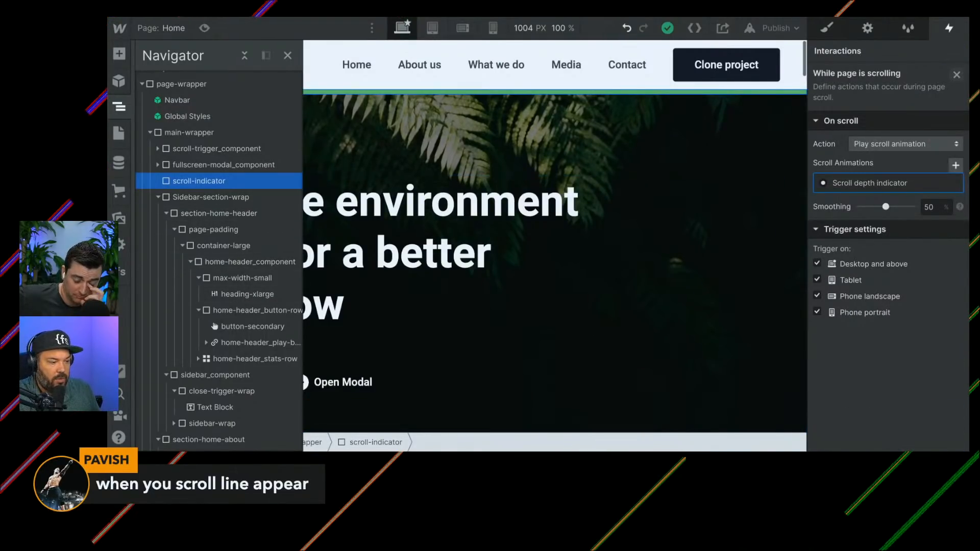
Step: Switch to the Retro project's page in the Webflow Showcase and open its designer's profile
click(470, 17)
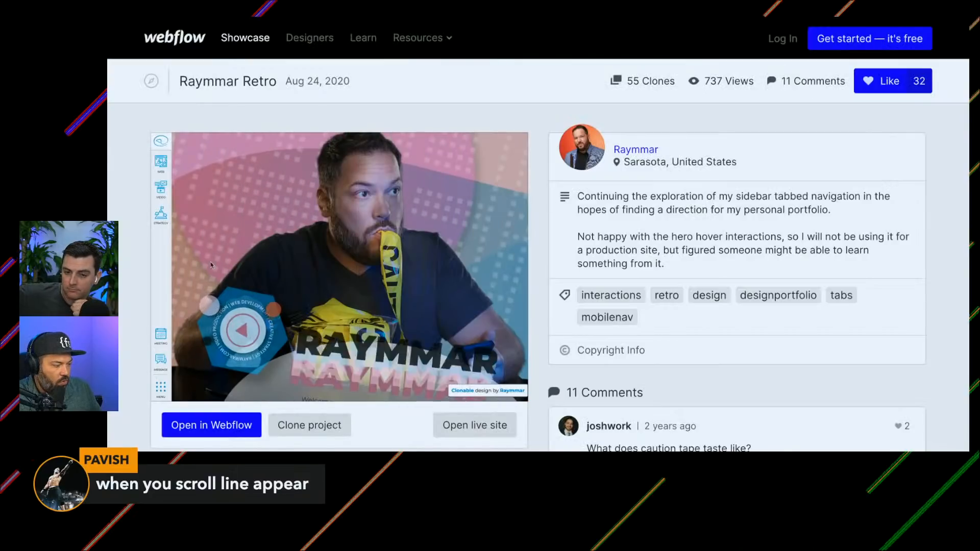
right_click(600, 207)
click(730, 38)
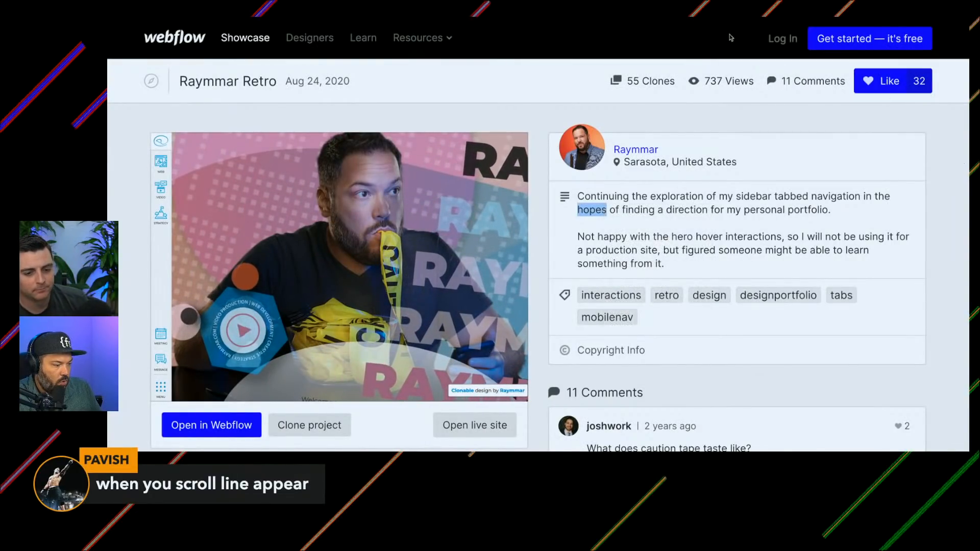
click(642, 150)
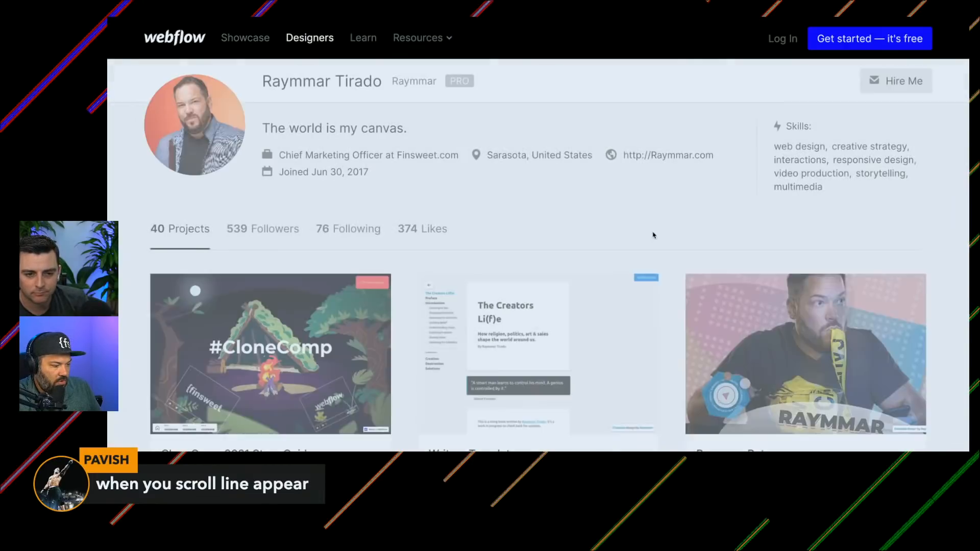
Step: Find the 0.0.1 portfolio project among the designer's Showcase projects and open its live site
scroll(658, 260, down, 4)
scroll(665, 288, down, 12)
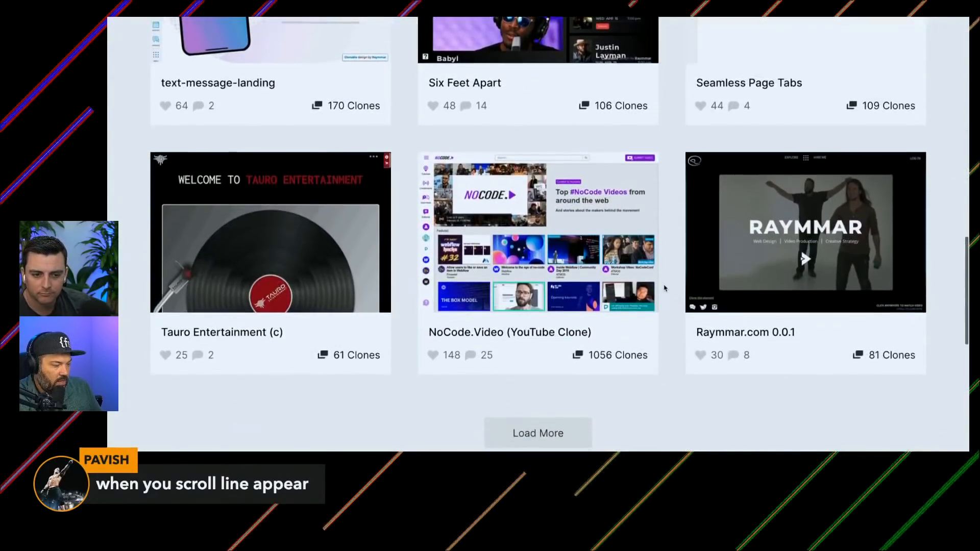
click(729, 229)
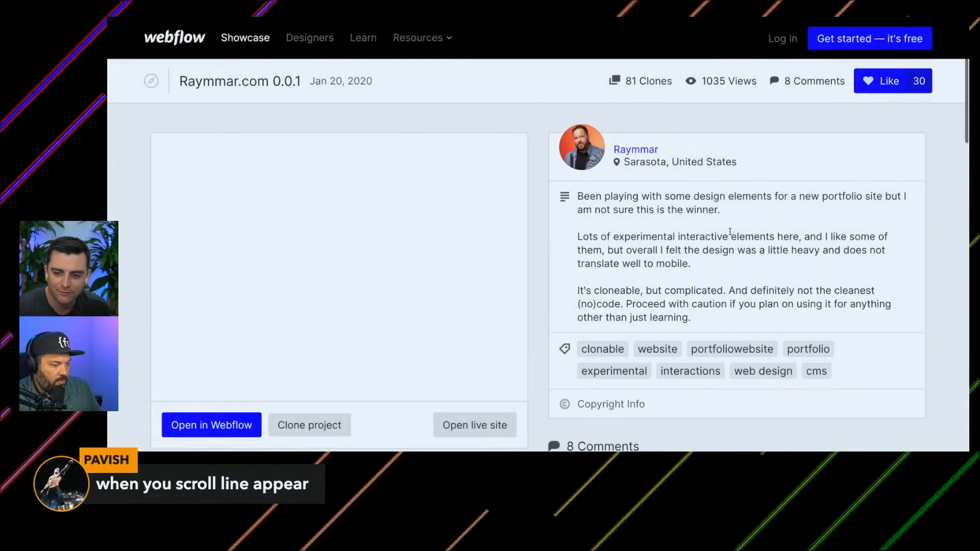
click(468, 423)
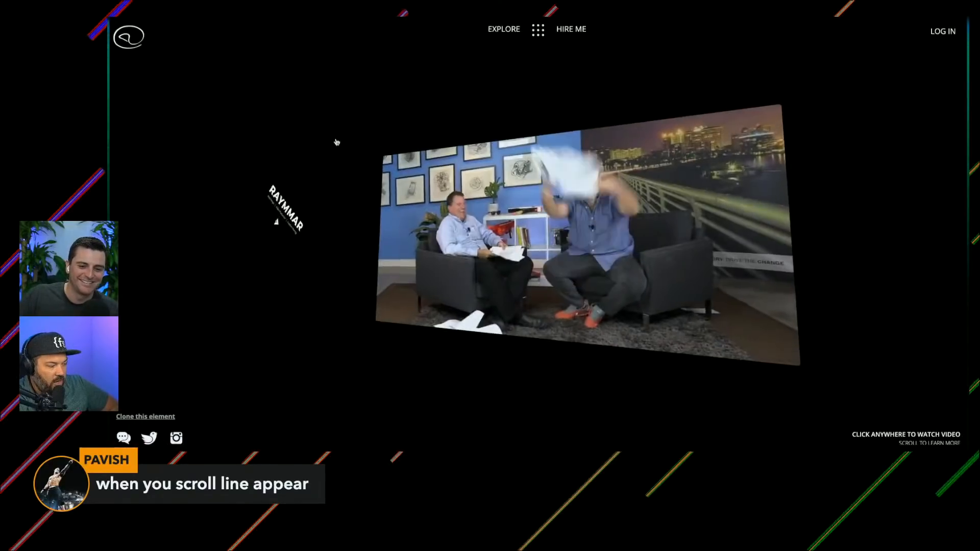
Step: Examine the scroll-driven animations on the live portfolio site, from the tilted video intro down to the Web services section
scroll(735, 127, down, 5)
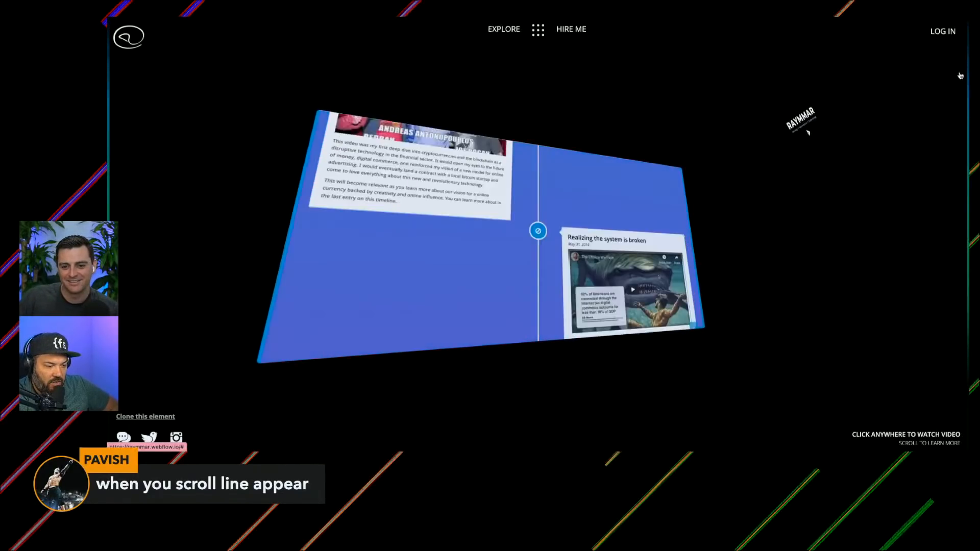
scroll(902, 322, down, 3)
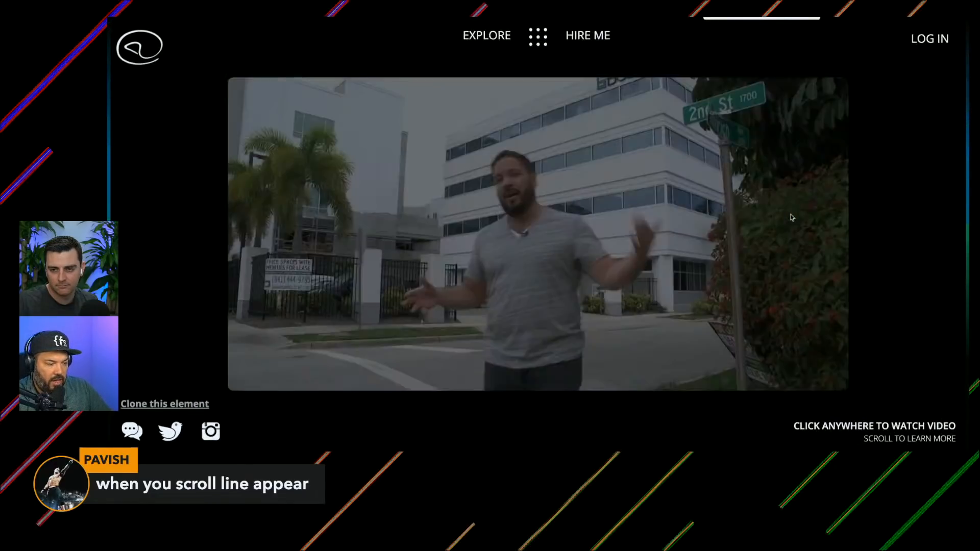
scroll(790, 218, down, 5)
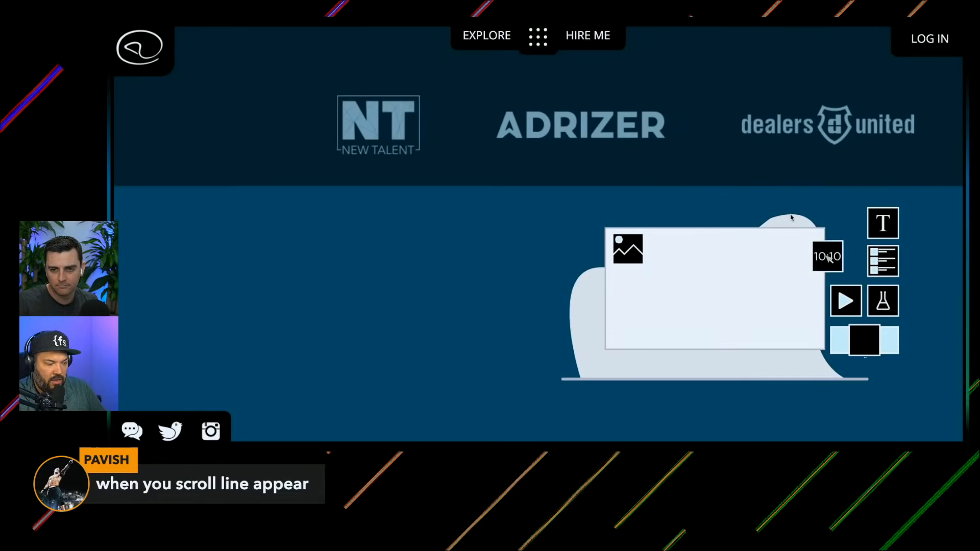
scroll(790, 219, down, 6)
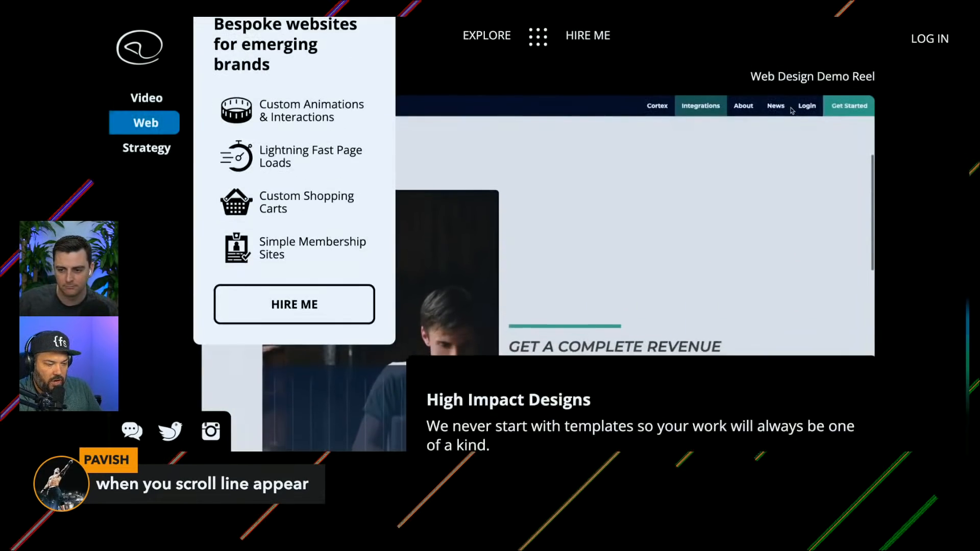
scroll(791, 111, up, 10)
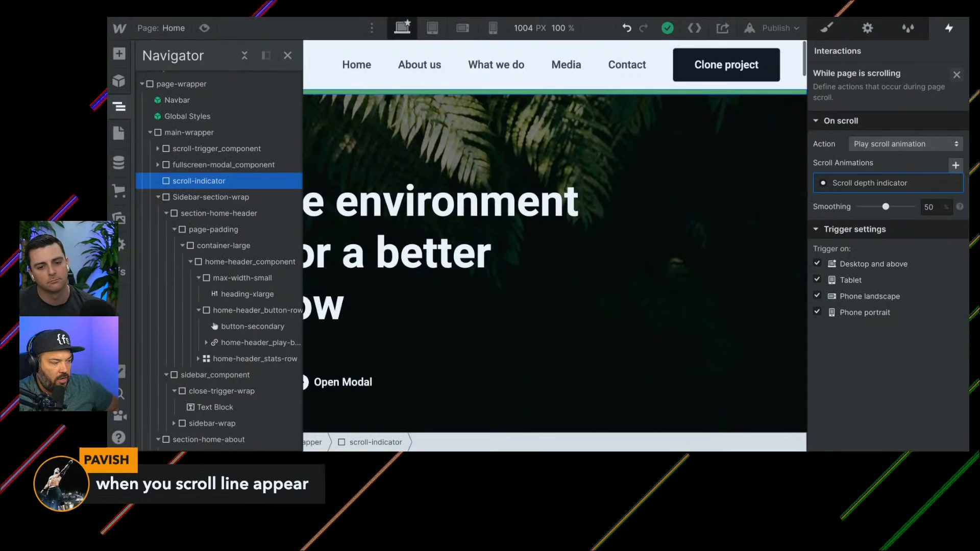
Step: Return to the Home page in the Designer, turn on preview and check the scroll-indicator bar while moving down and back up
scroll(617, 260, down, 15)
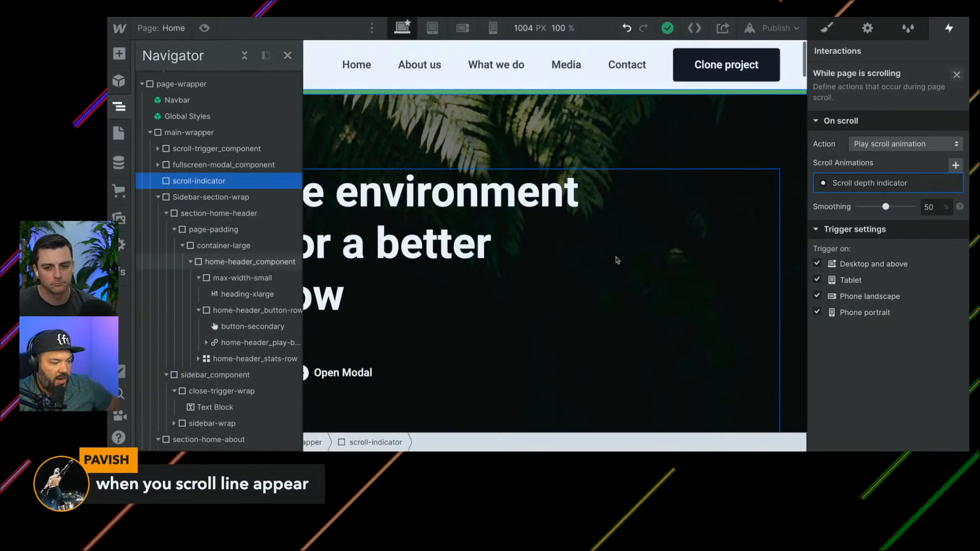
click(204, 28)
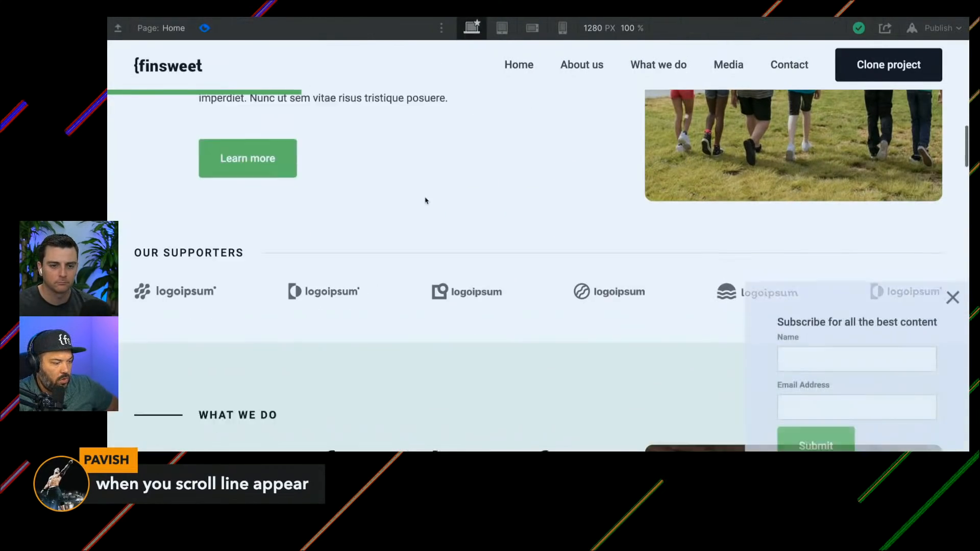
scroll(424, 199, down, 5)
scroll(424, 199, up, 10)
scroll(424, 199, down, 5)
scroll(425, 198, down, 8)
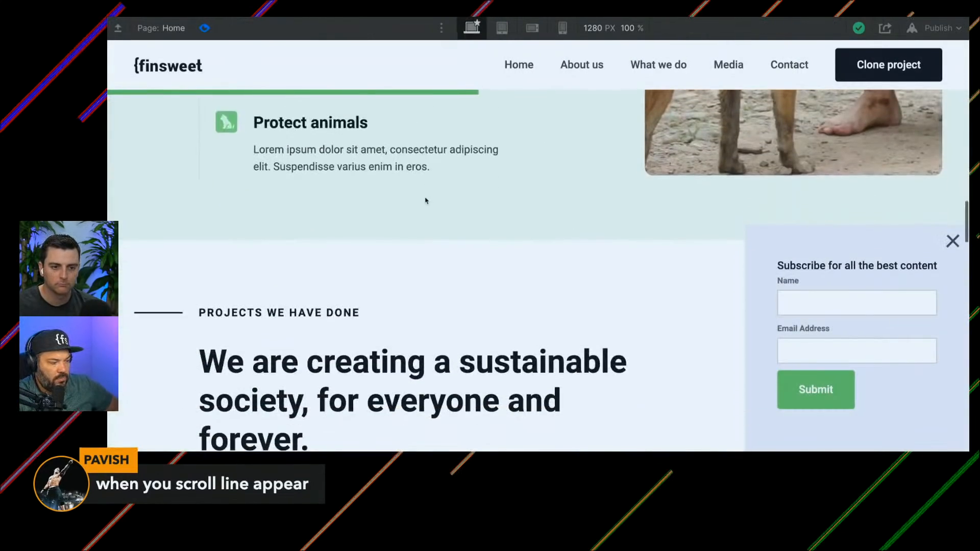
scroll(425, 198, up, 15)
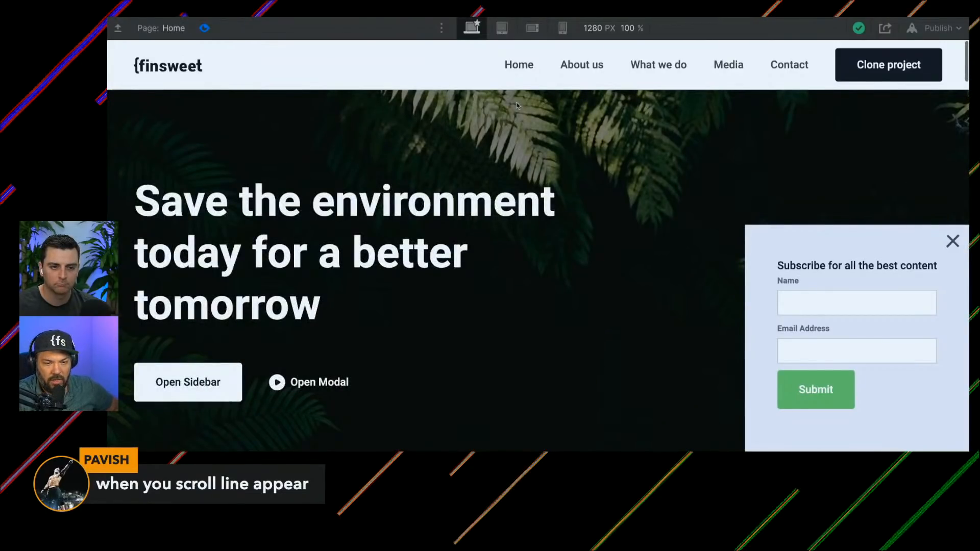
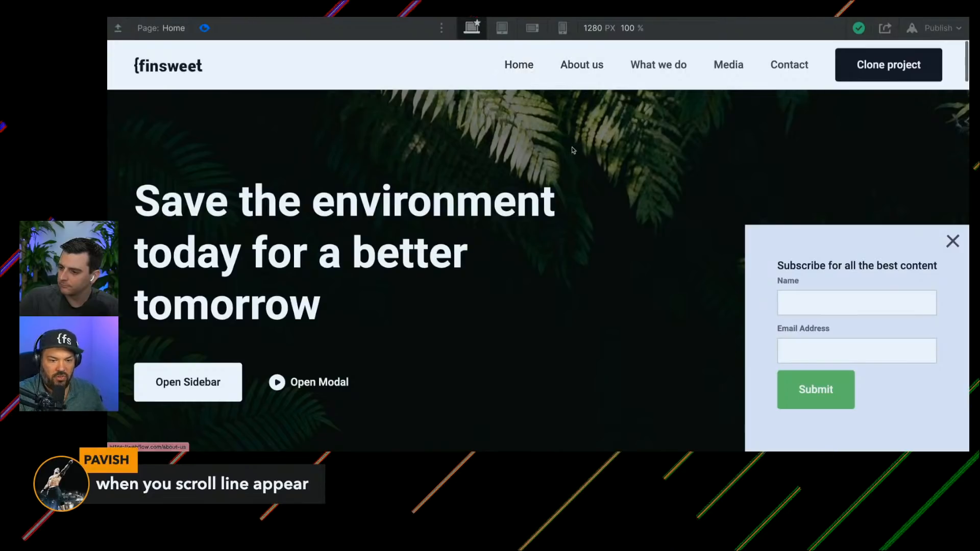
Step: Dismiss the subscribe form and check the green indicator bar between the hero and the What We Do section
scroll(514, 191, down, 8)
scroll(514, 189, up, 8)
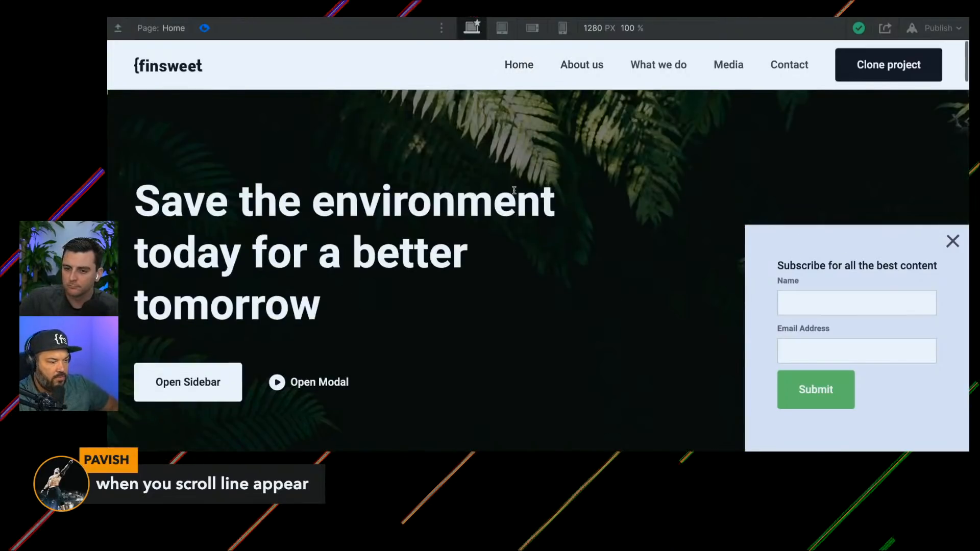
click(951, 246)
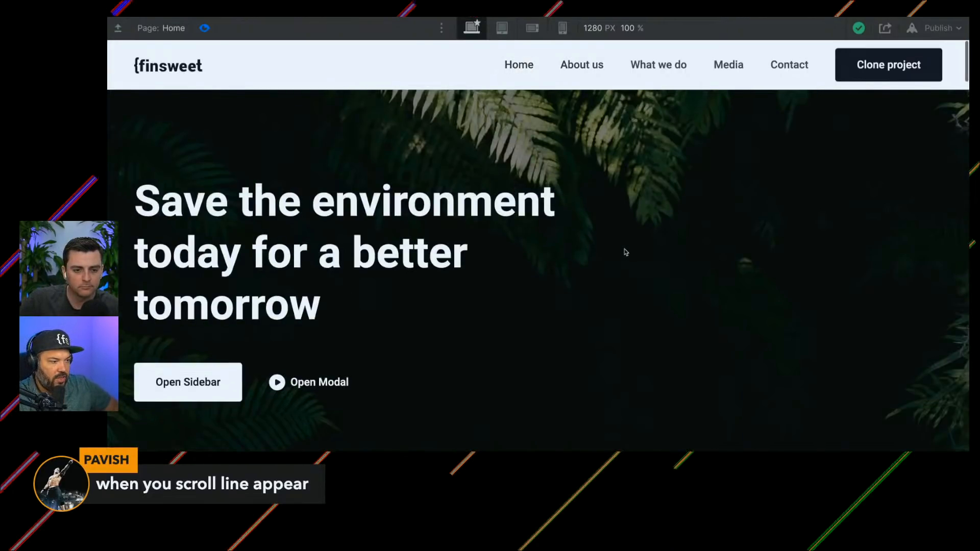
scroll(625, 252, down, 10)
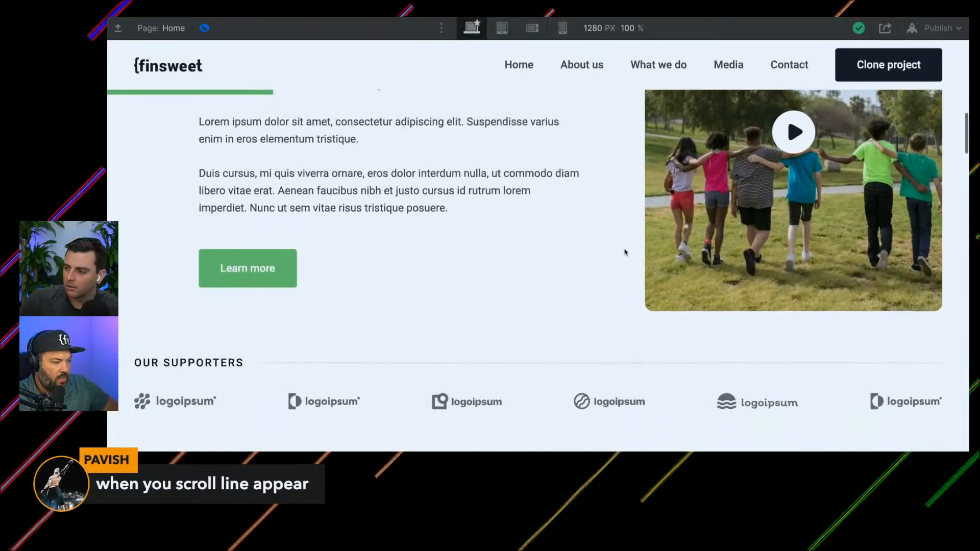
scroll(298, 219, down, 8)
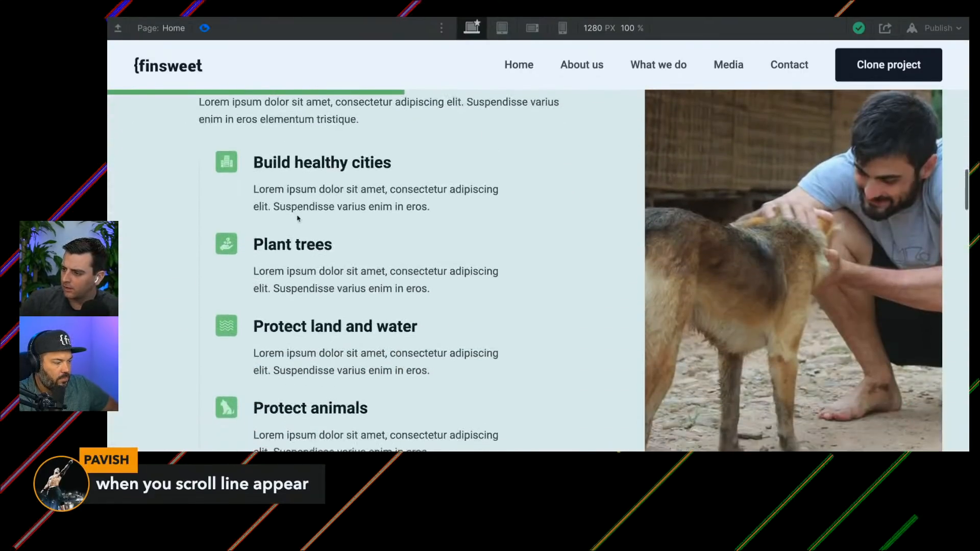
scroll(298, 218, up, 10)
scroll(298, 219, up, 10)
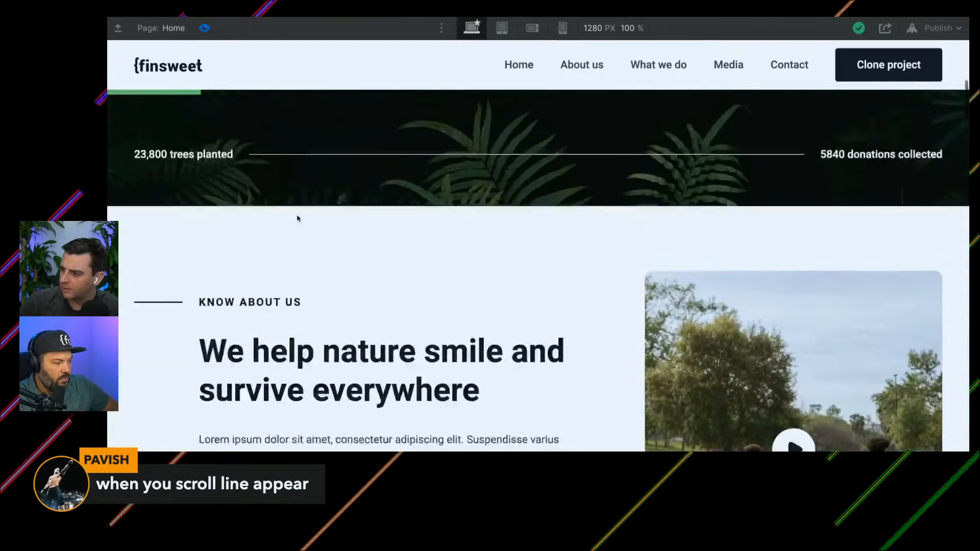
Step: Follow the green indicator bar from the What We Do section down to the Home page footer
scroll(298, 218, down, 10)
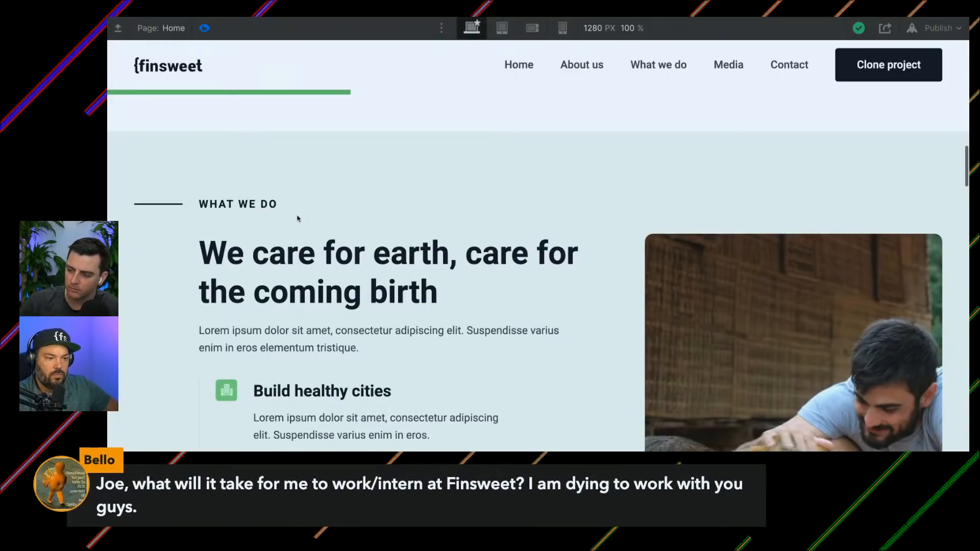
scroll(298, 218, down, 12)
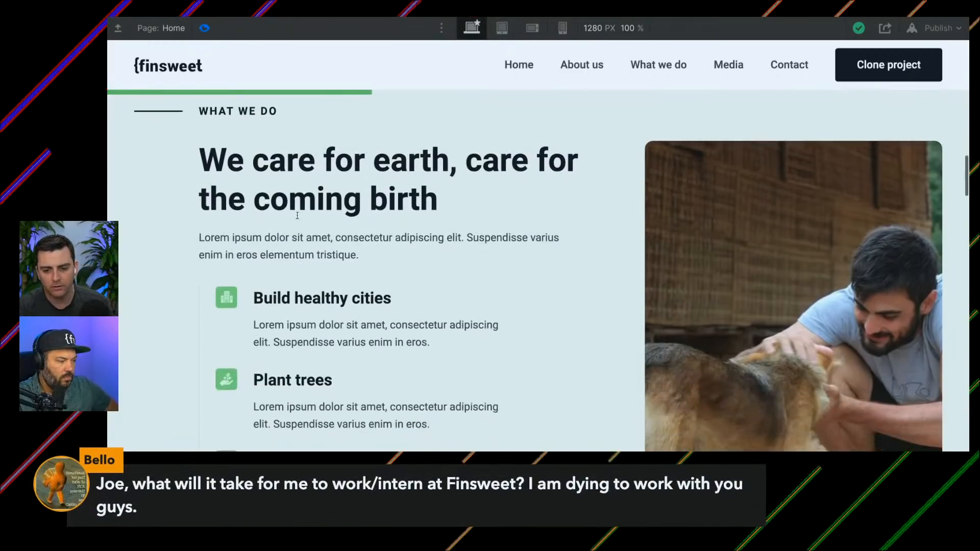
scroll(298, 219, down, 15)
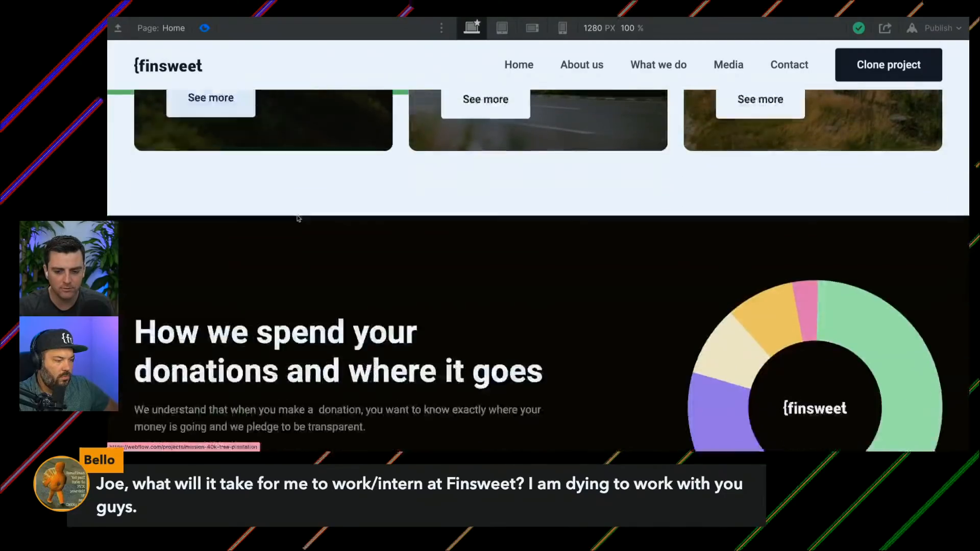
scroll(298, 219, down, 12)
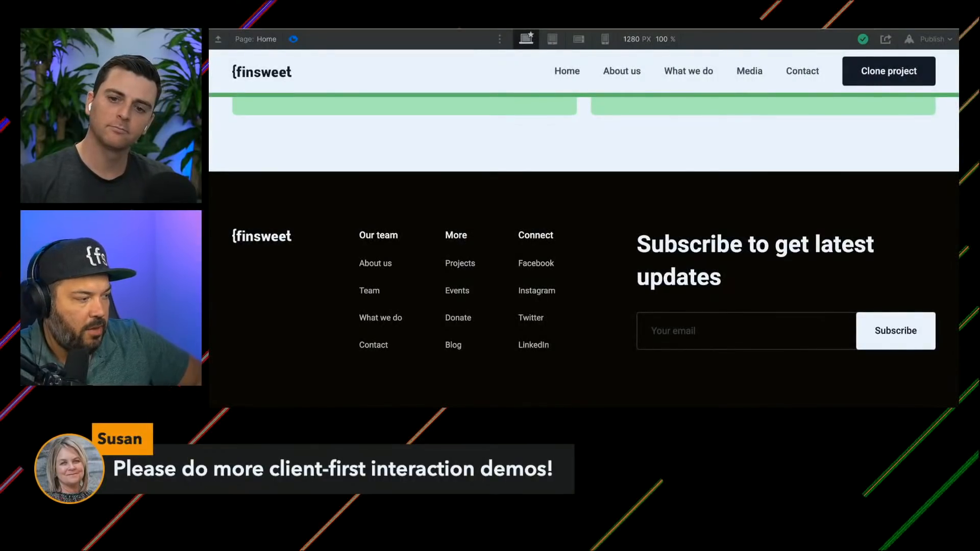
Step: Switch to the Ultimate Guide to Webflow Interactions site, try its click interaction, and open and close the pre-register modal
click(393, 30)
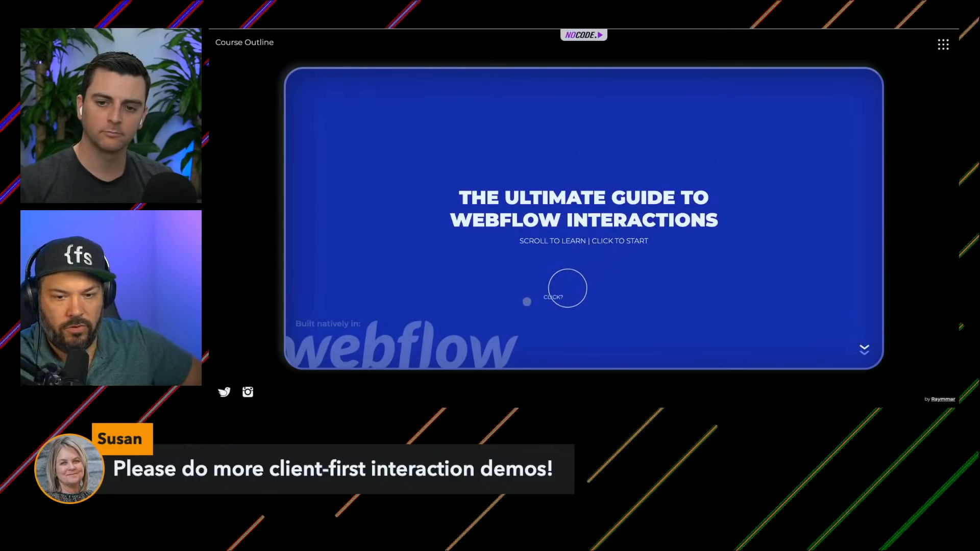
click(559, 301)
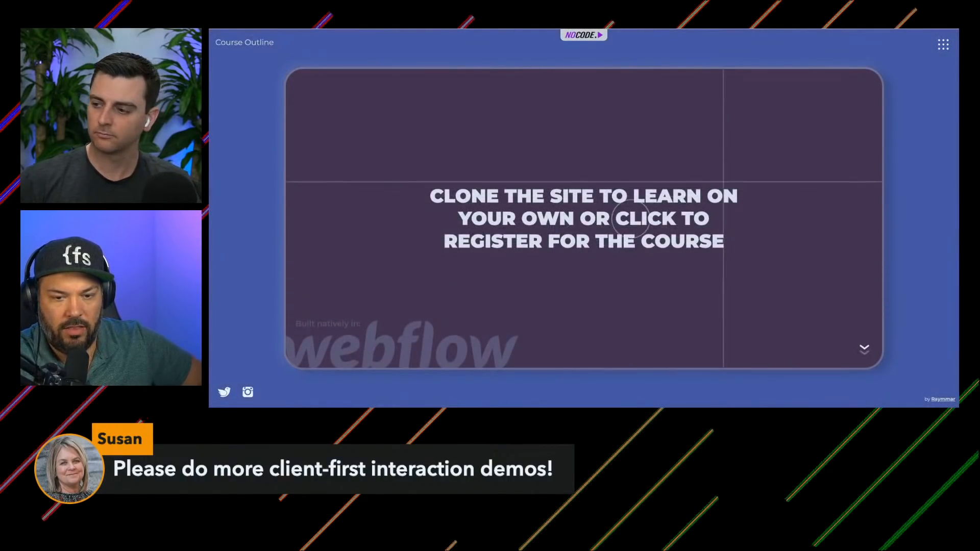
click(717, 179)
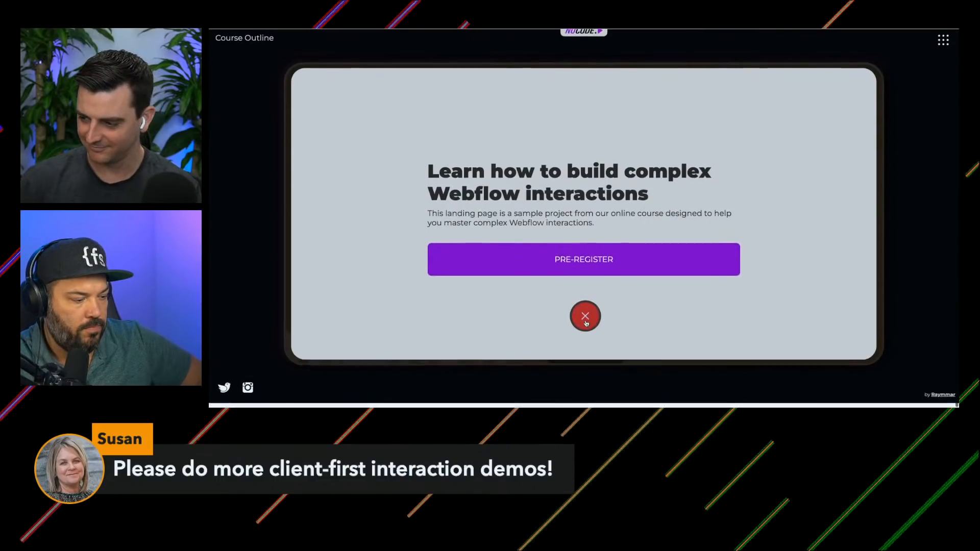
click(590, 148)
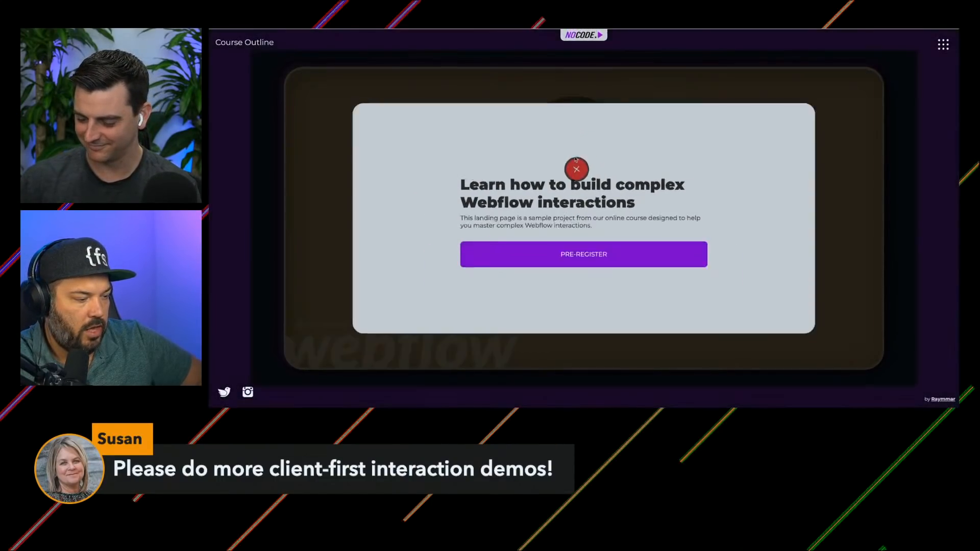
scroll(567, 239, down, 1)
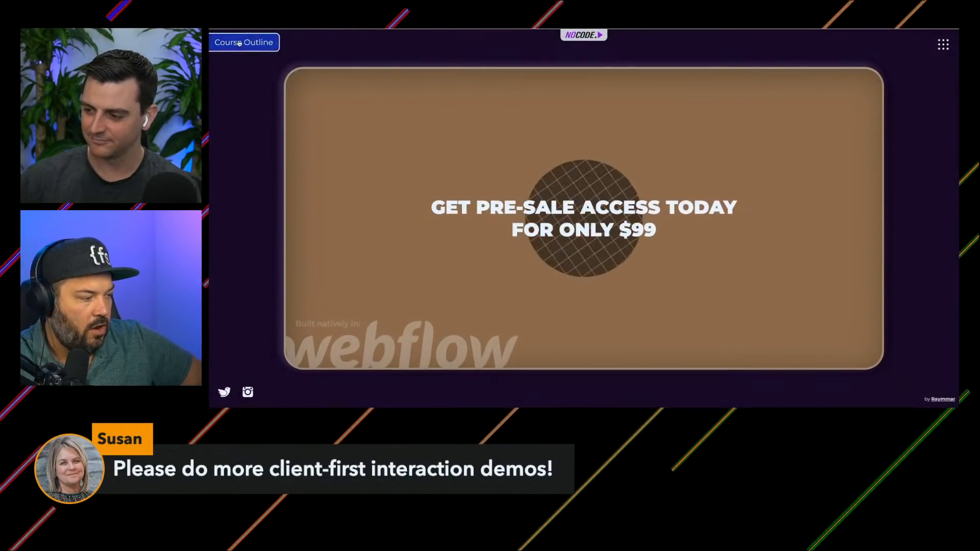
Step: Open the Course Outline and look through its lessons on scroll, click and hover interactions
click(244, 39)
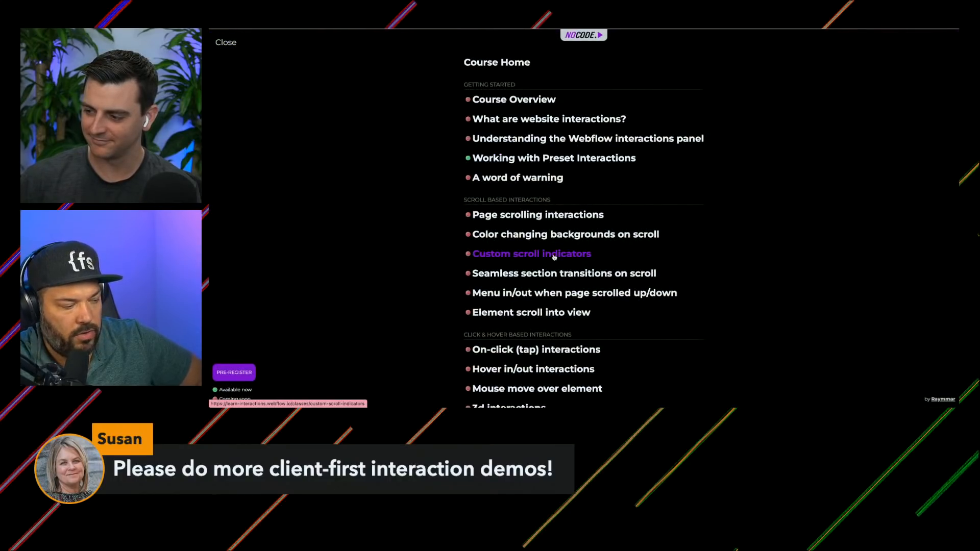
scroll(553, 256, down, 8)
scroll(554, 230, up, 7)
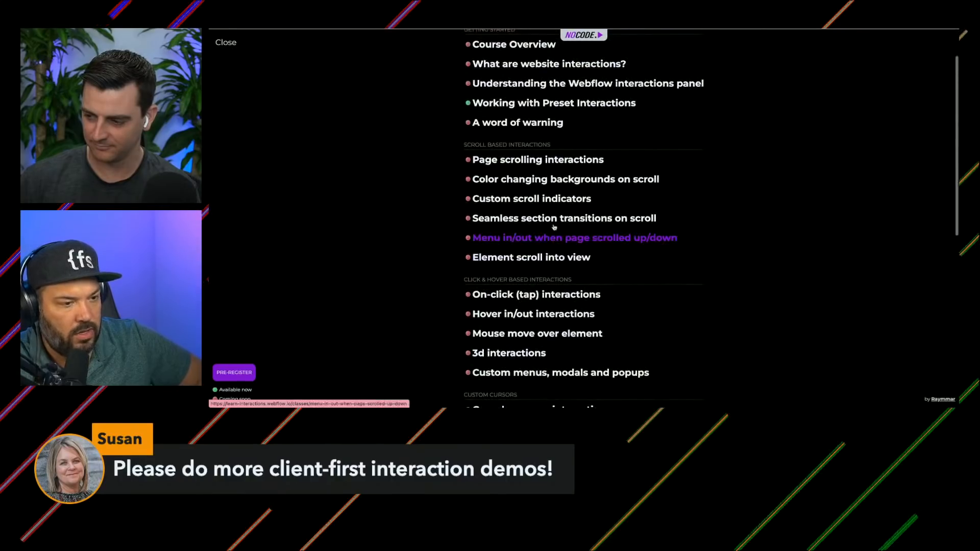
scroll(547, 123, up, 1)
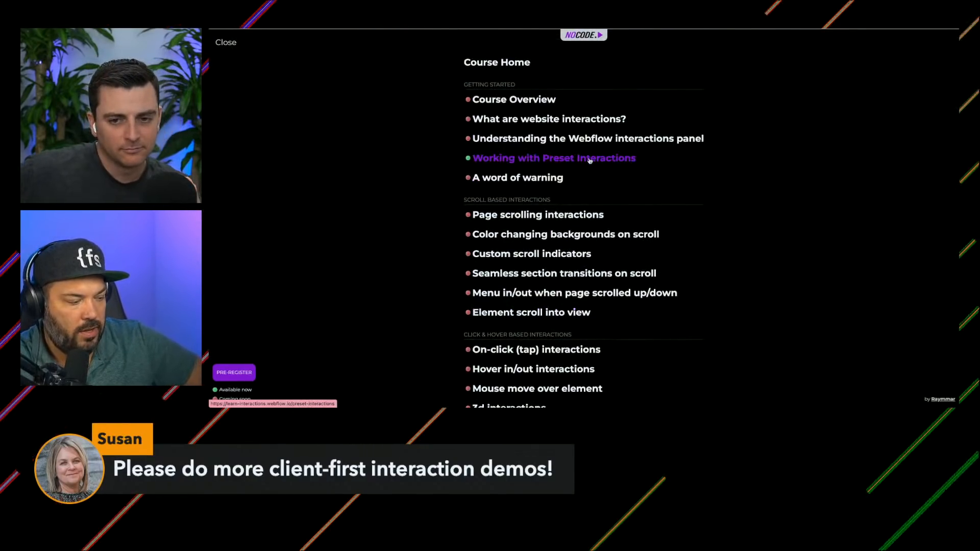
scroll(553, 327, down, 2)
Step: Examine the live Retro portfolio site's scroll interactions, from the intro through the phone-message section to the project samples
click(542, 303)
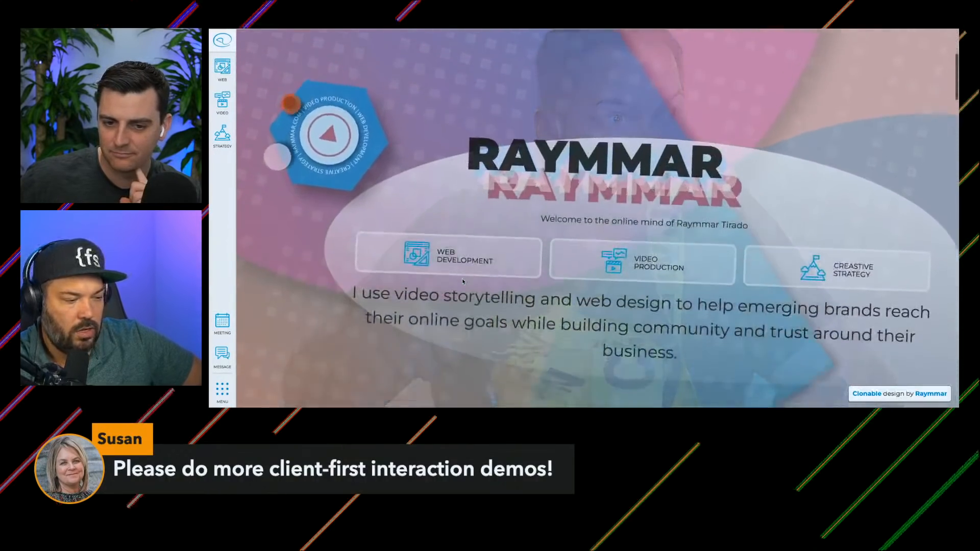
scroll(462, 280, down, 3)
scroll(462, 279, up, 6)
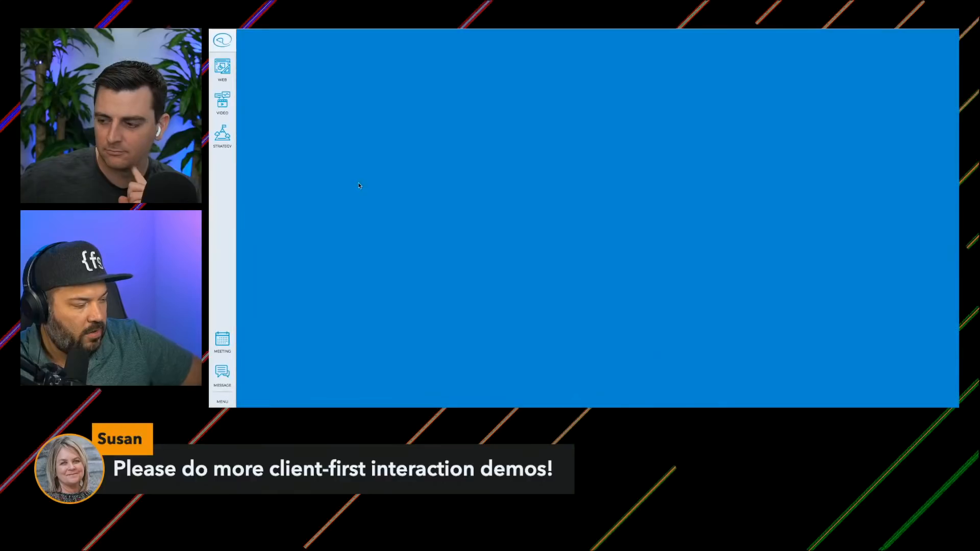
scroll(553, 294, down, 3)
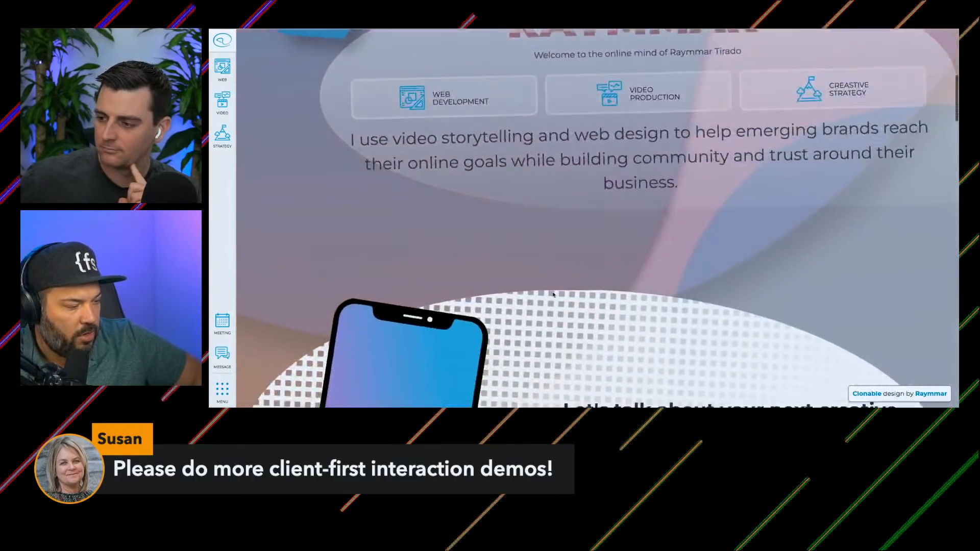
scroll(553, 294, down, 2)
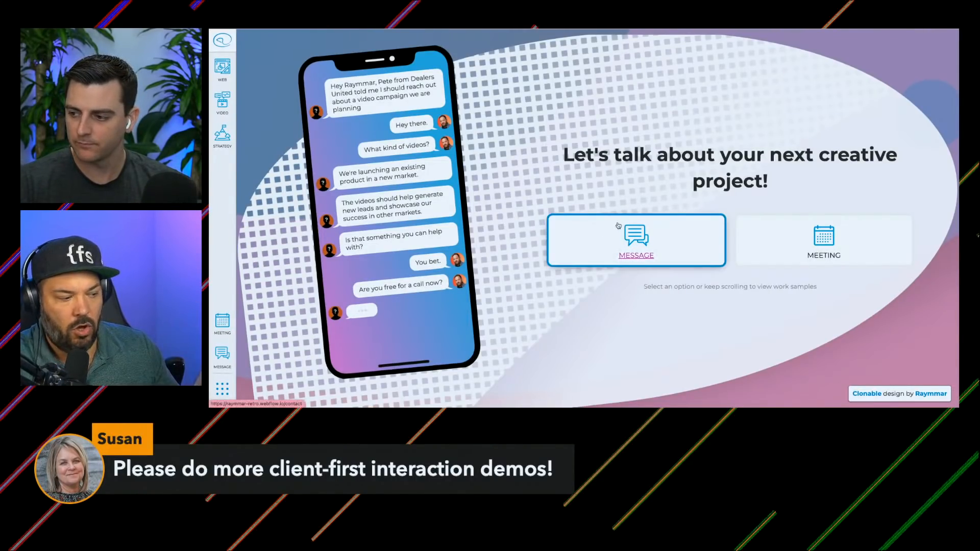
scroll(632, 221, down, 2)
scroll(617, 222, down, 2)
scroll(618, 222, down, 6)
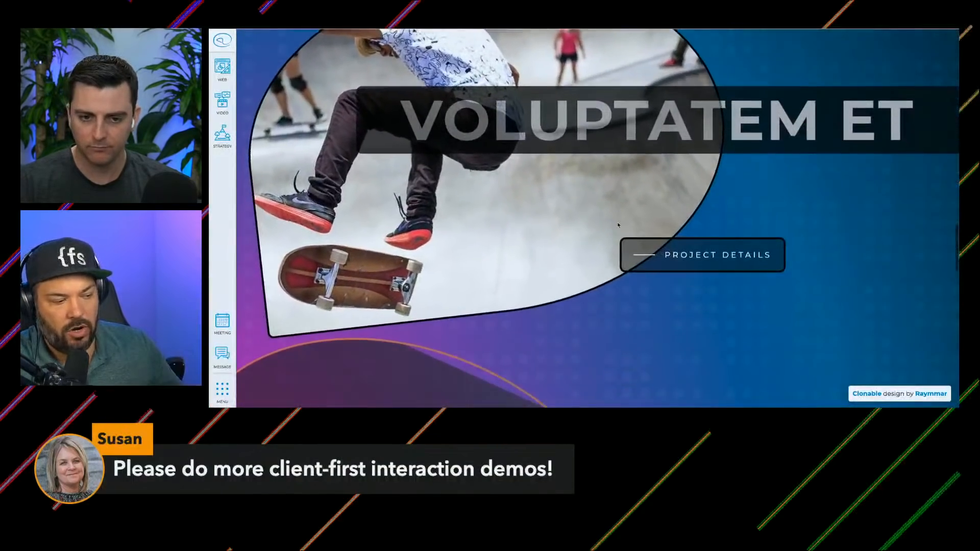
Step: Look through the skateboard and coastline project samples to review their scroll-driven title and color changes
scroll(617, 224, down, 1)
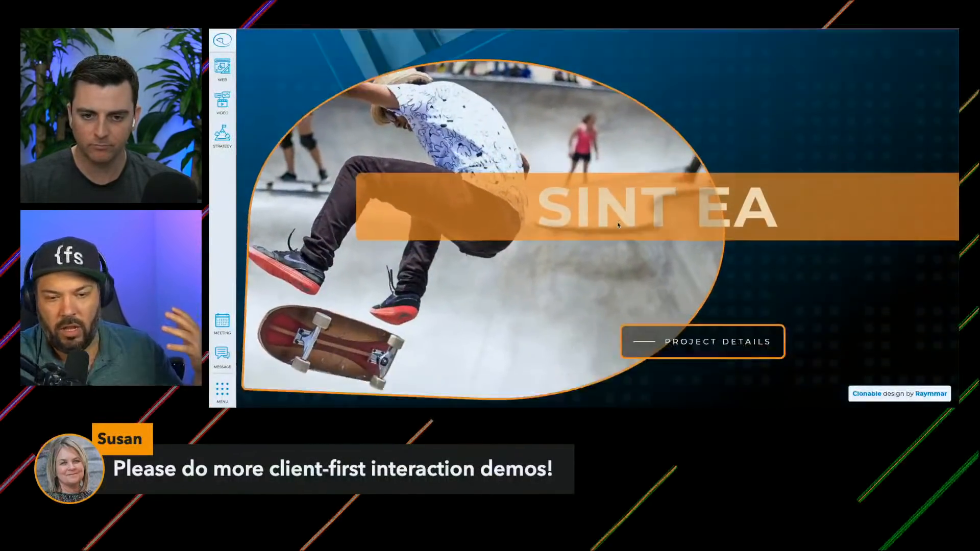
scroll(618, 224, up, 3)
scroll(617, 225, up, 10)
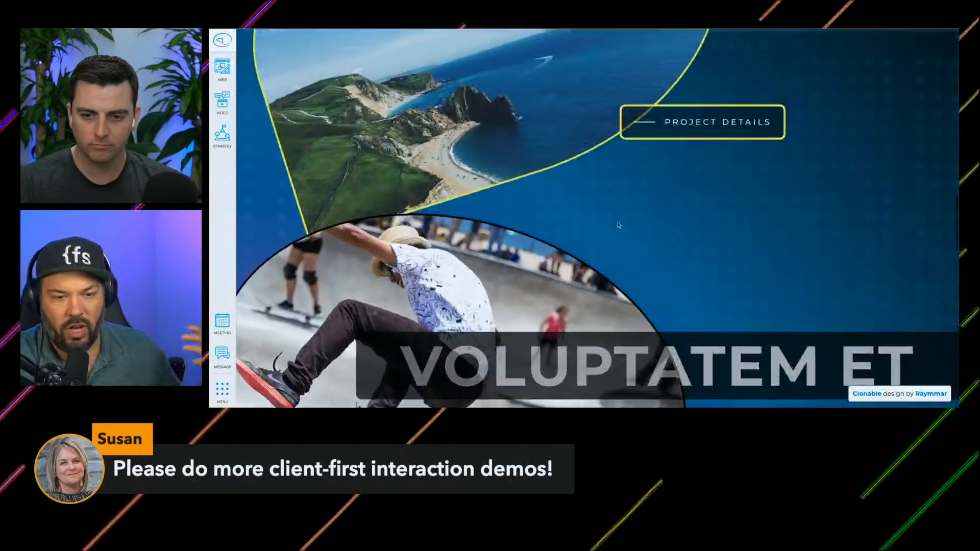
Step: Switch to the portfolio site with the Welcome intro and view the Video and Strategy reels in its demo reel section
key(ctrl+Tab)
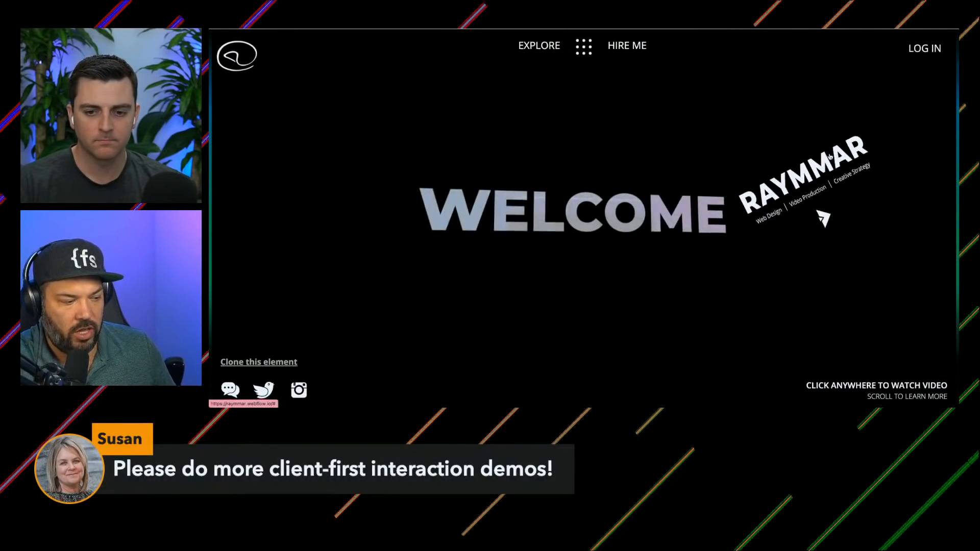
scroll(479, 273, down, 5)
scroll(479, 273, down, 5)
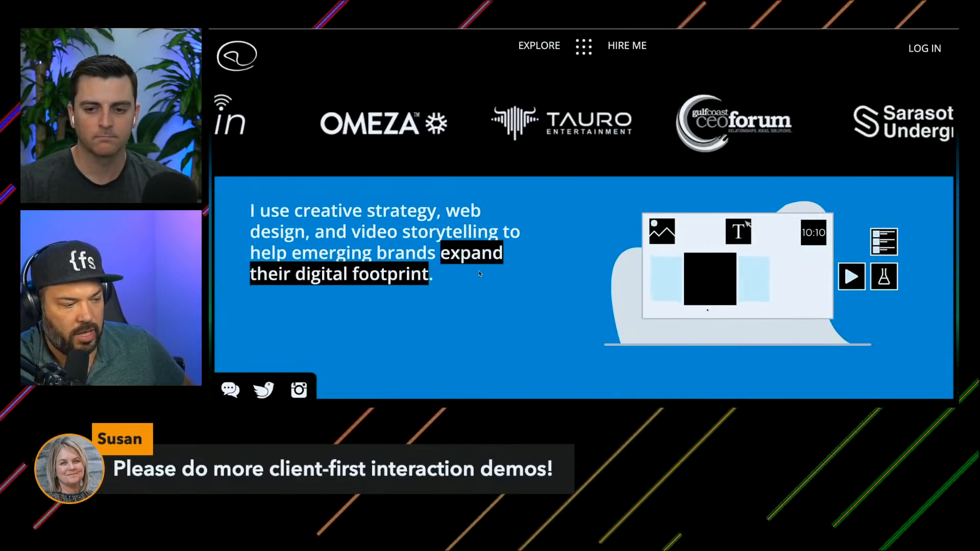
scroll(480, 273, down, 3)
scroll(479, 273, down, 5)
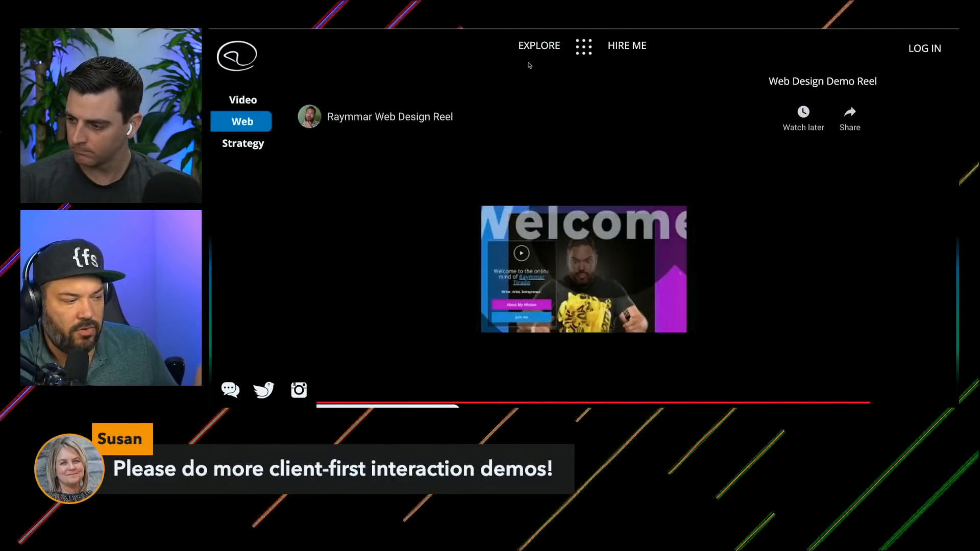
click(242, 100)
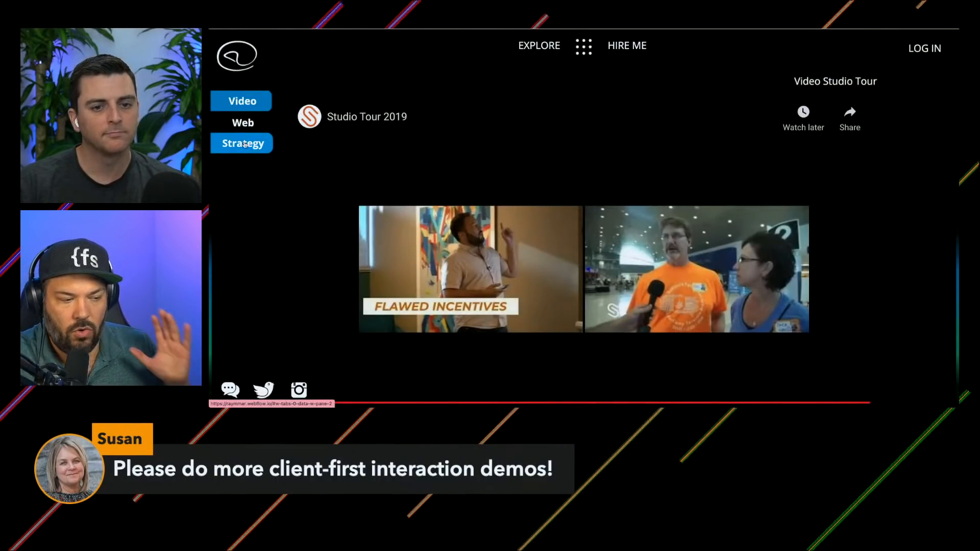
click(244, 145)
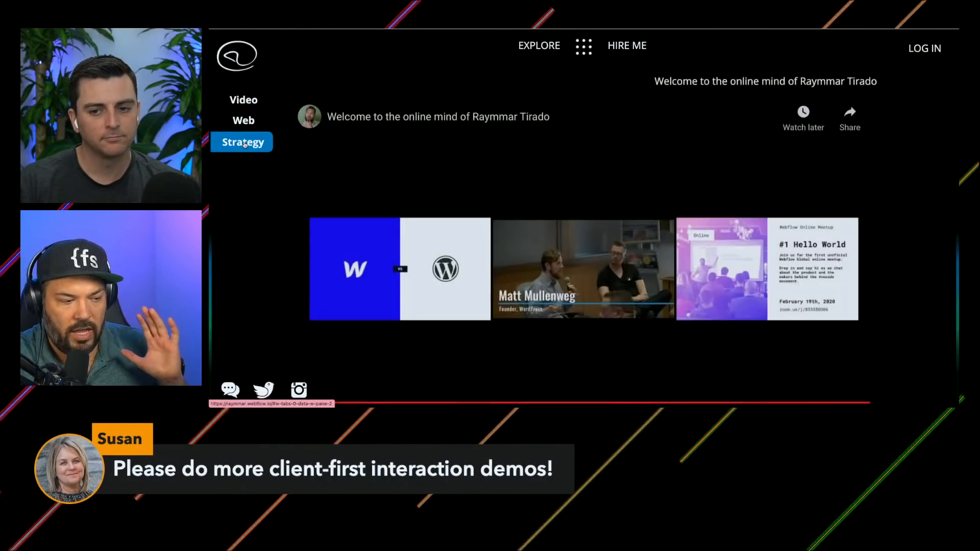
Step: View the site's Log In screen and expand its full navigation menu
click(925, 49)
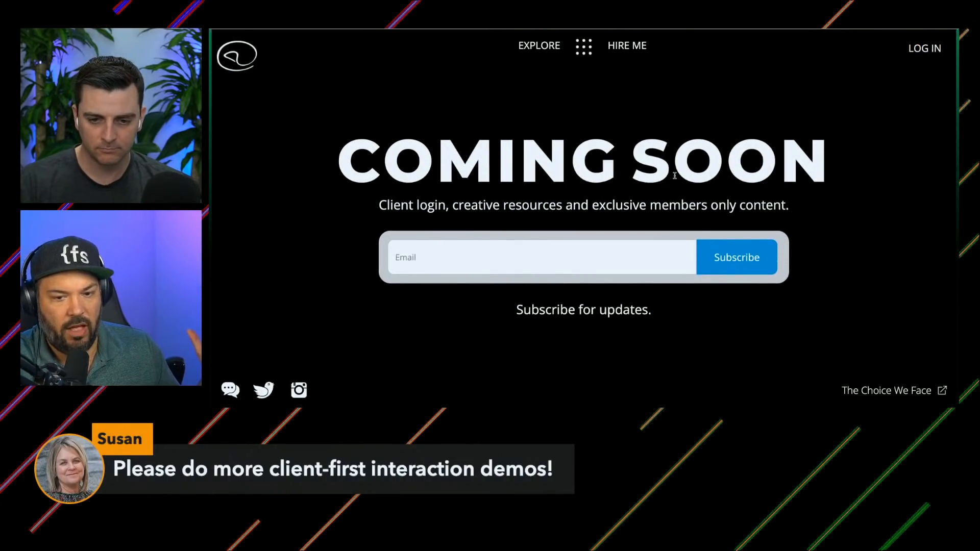
click(585, 50)
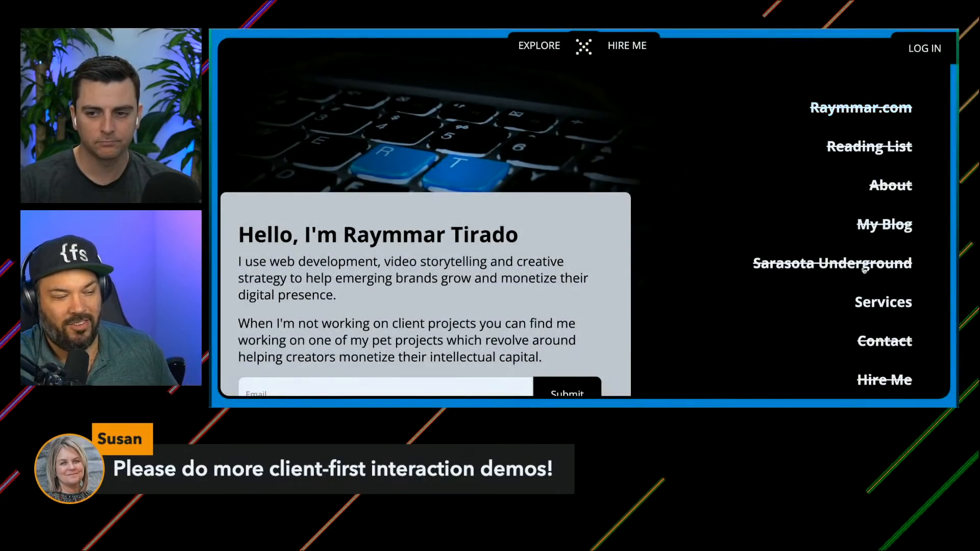